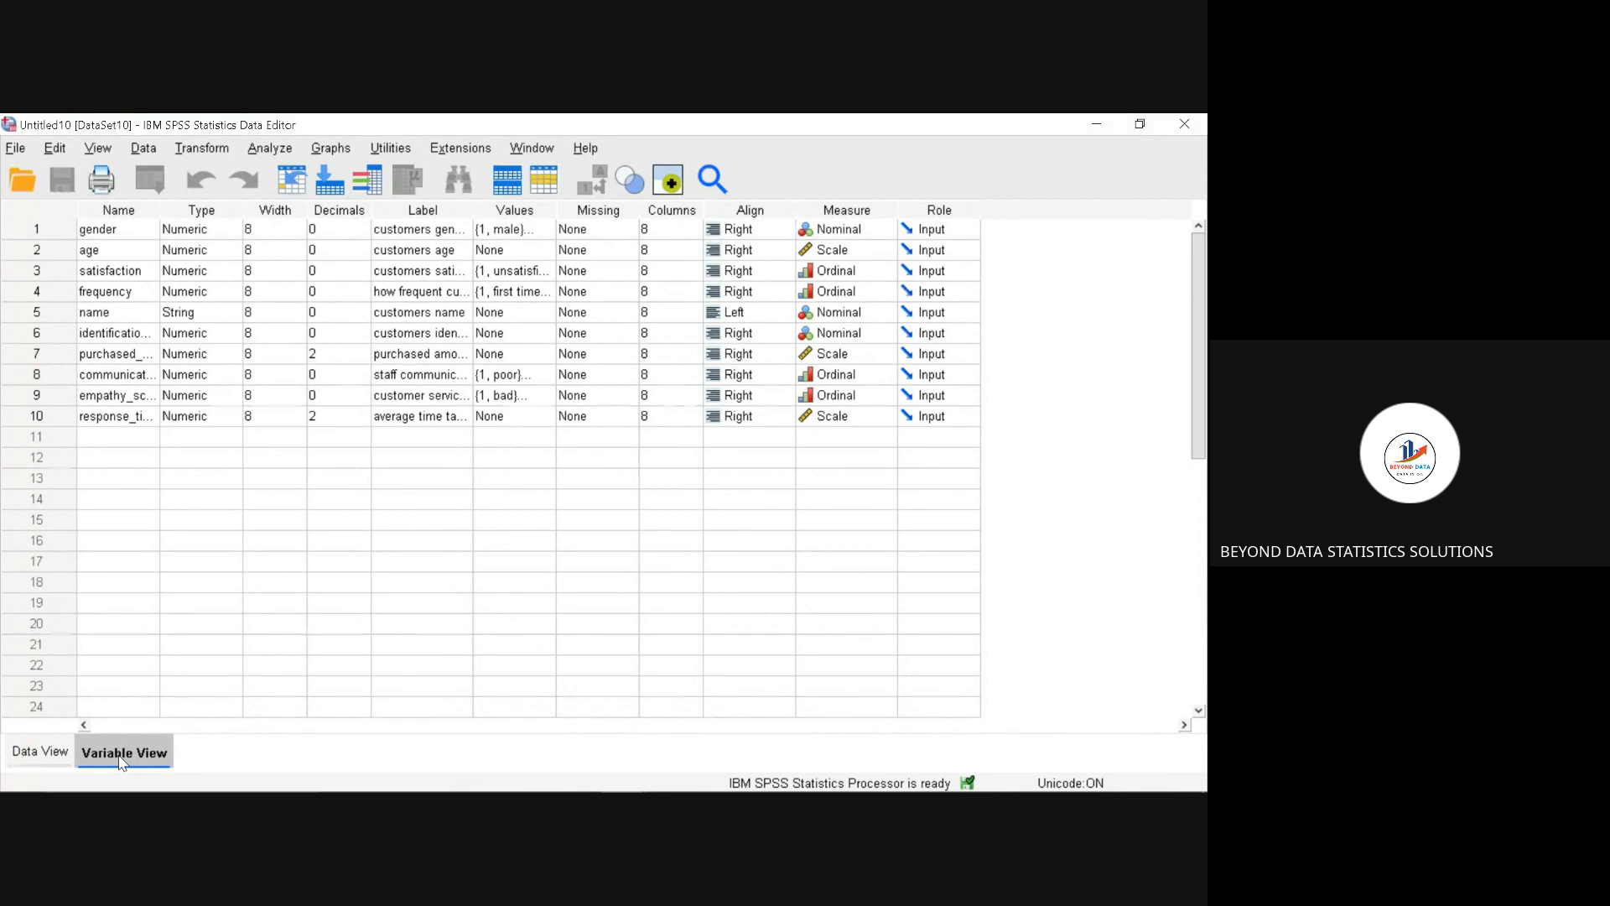
{"action": "double_click", "coordinate": [137, 354]}
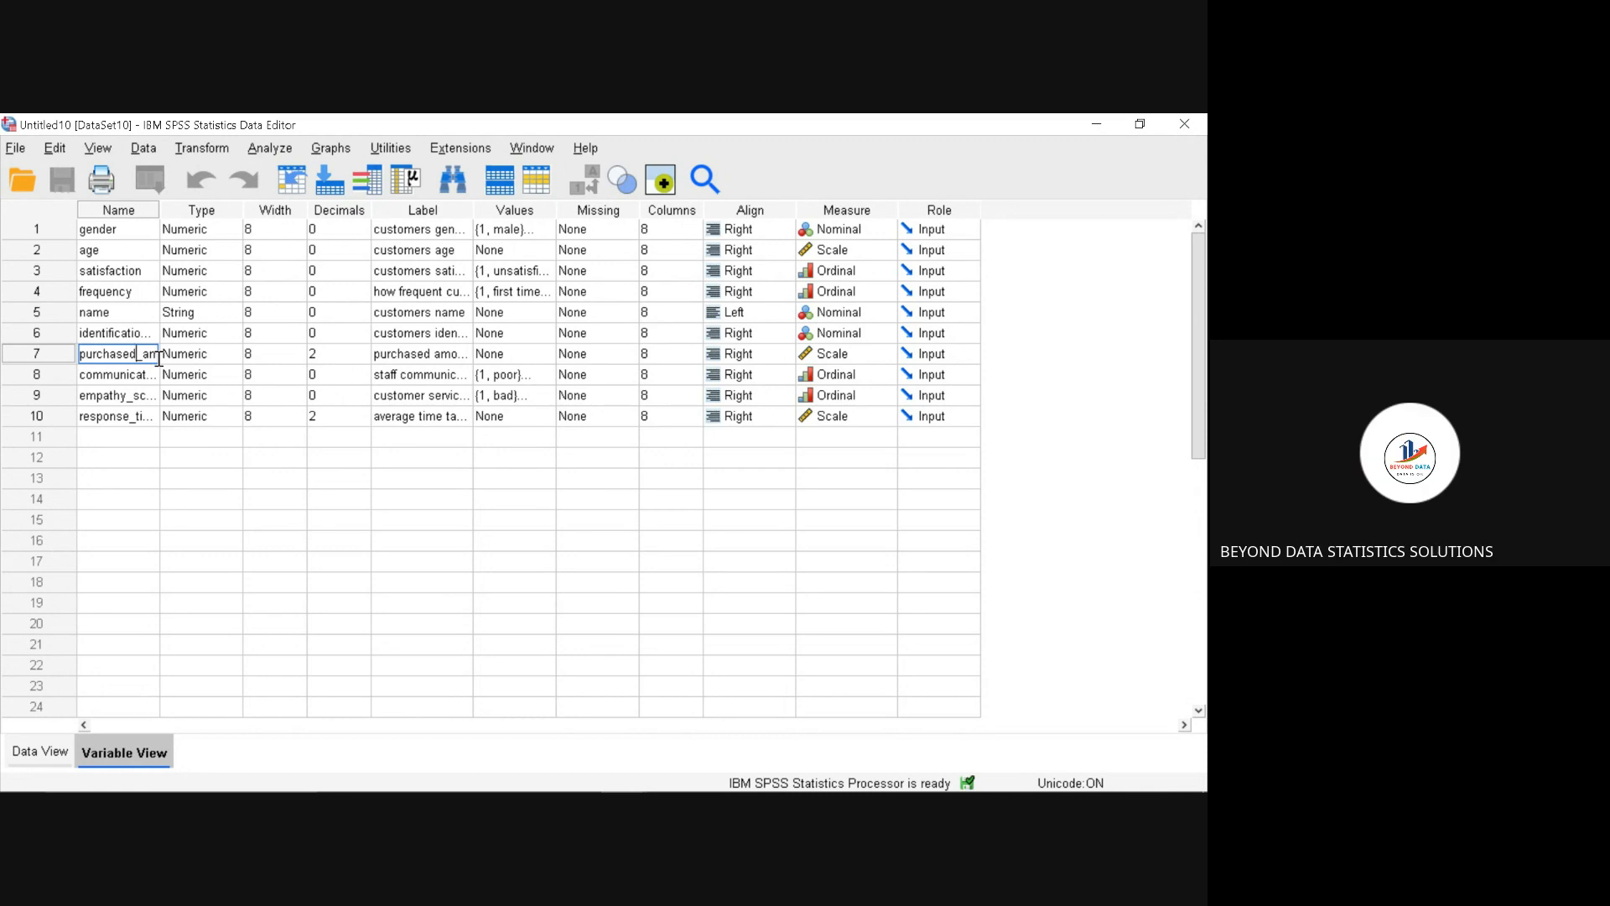
{"action": "double_click", "coordinate": [138, 375]}
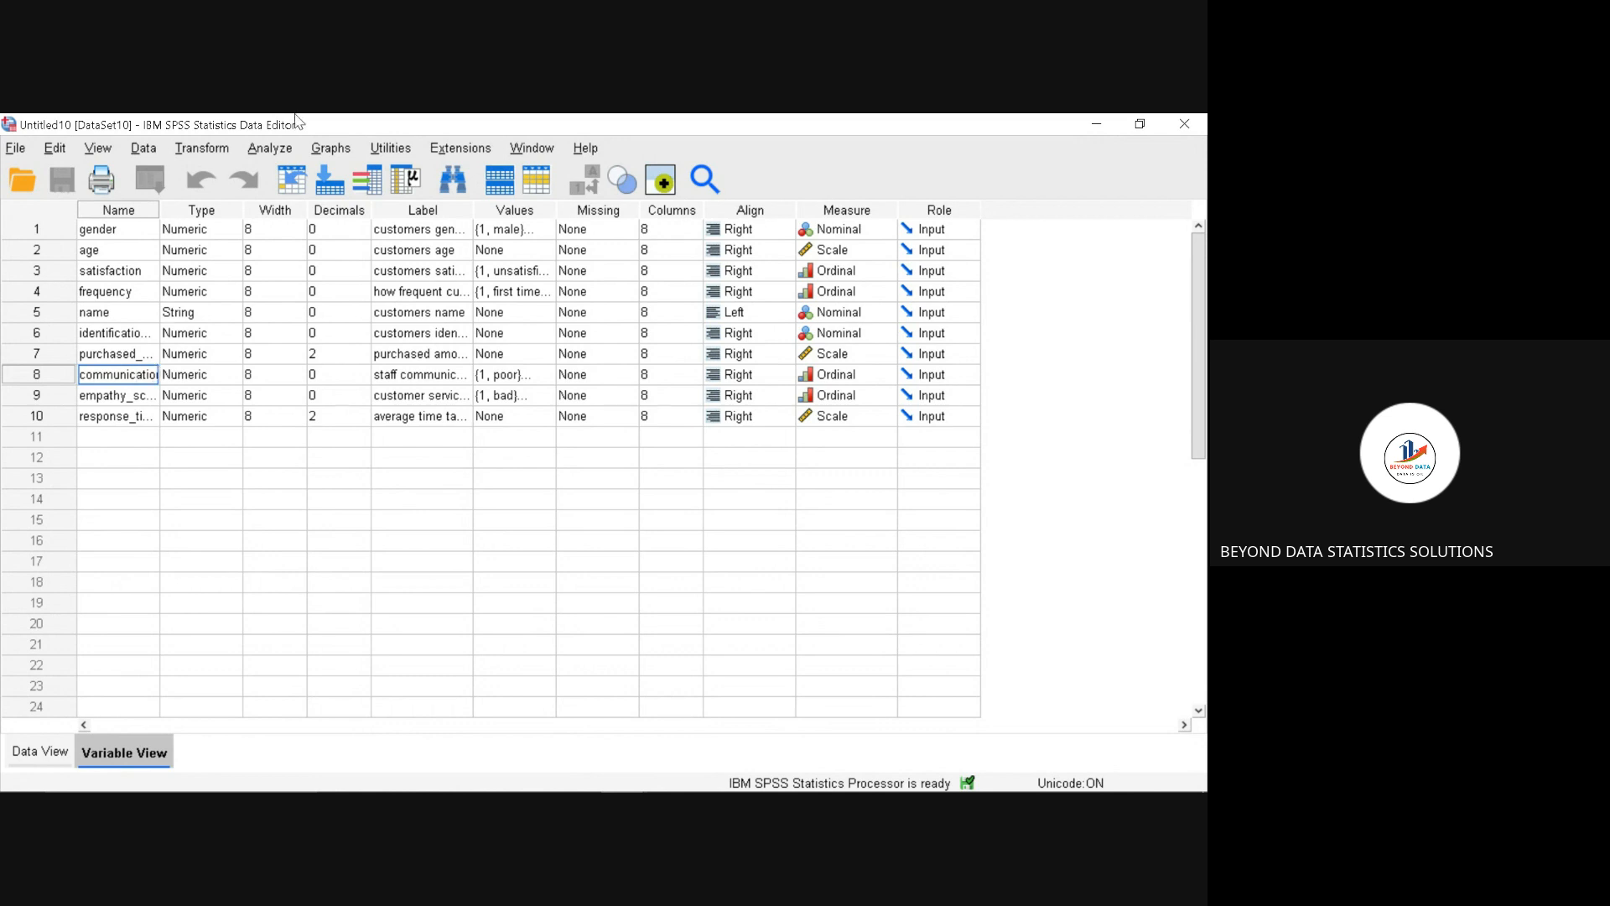
Step: Start a Descriptives analysis and add customers age and customers gender as variables
{"action": "left_click", "coordinate": [279, 152]}
{"action": "mouse_move", "coordinate": [318, 160]}
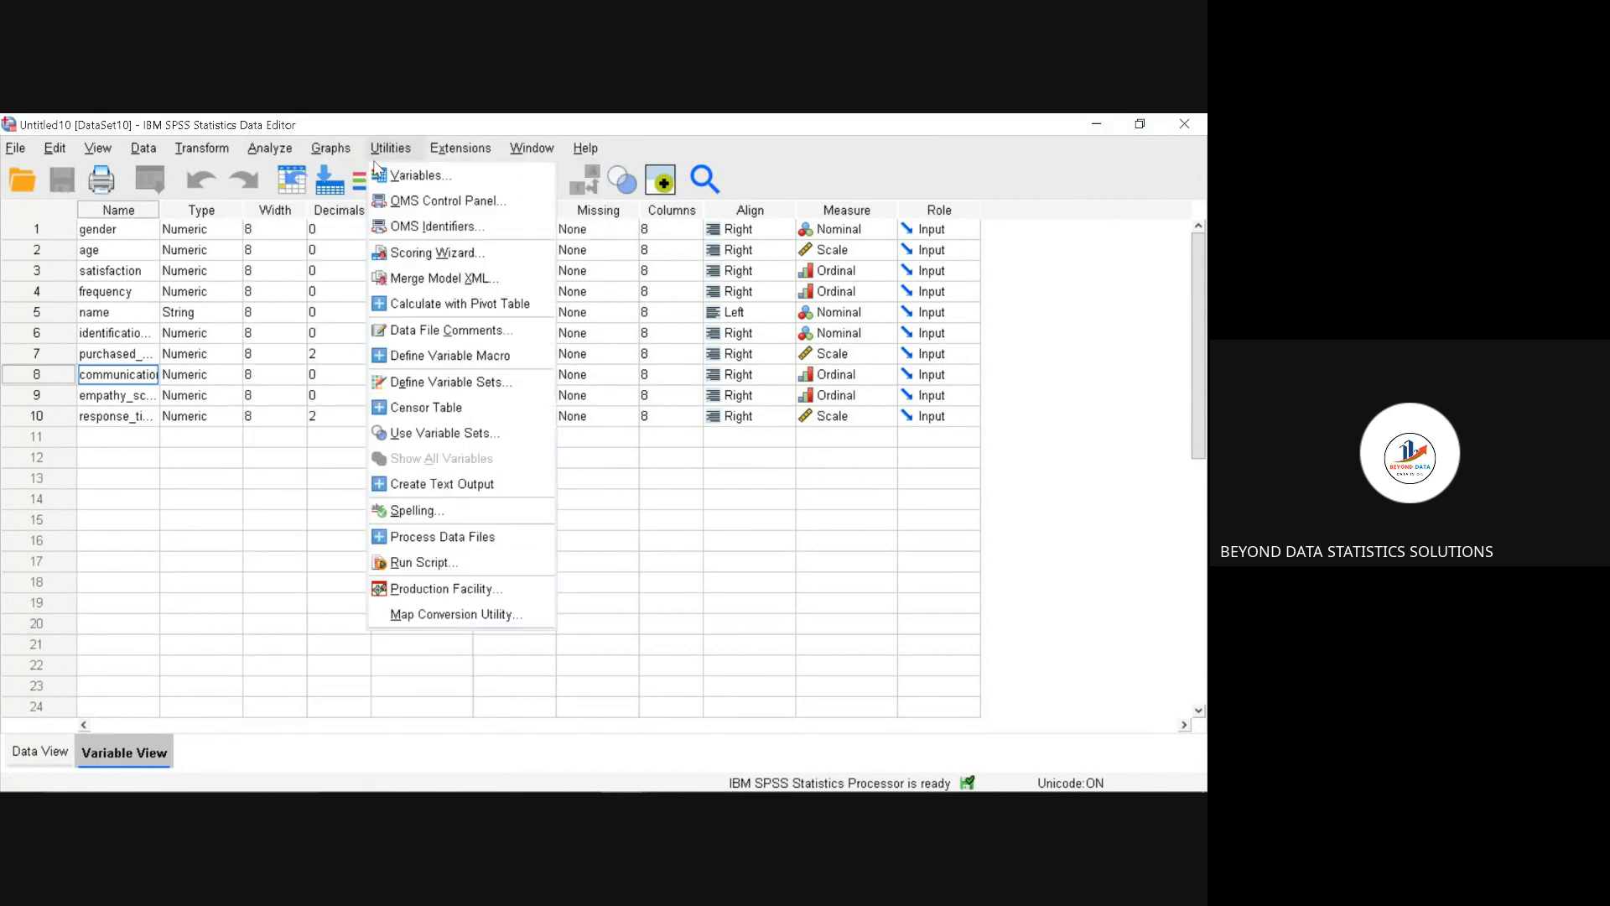
{"action": "mouse_move", "coordinate": [301, 214]}
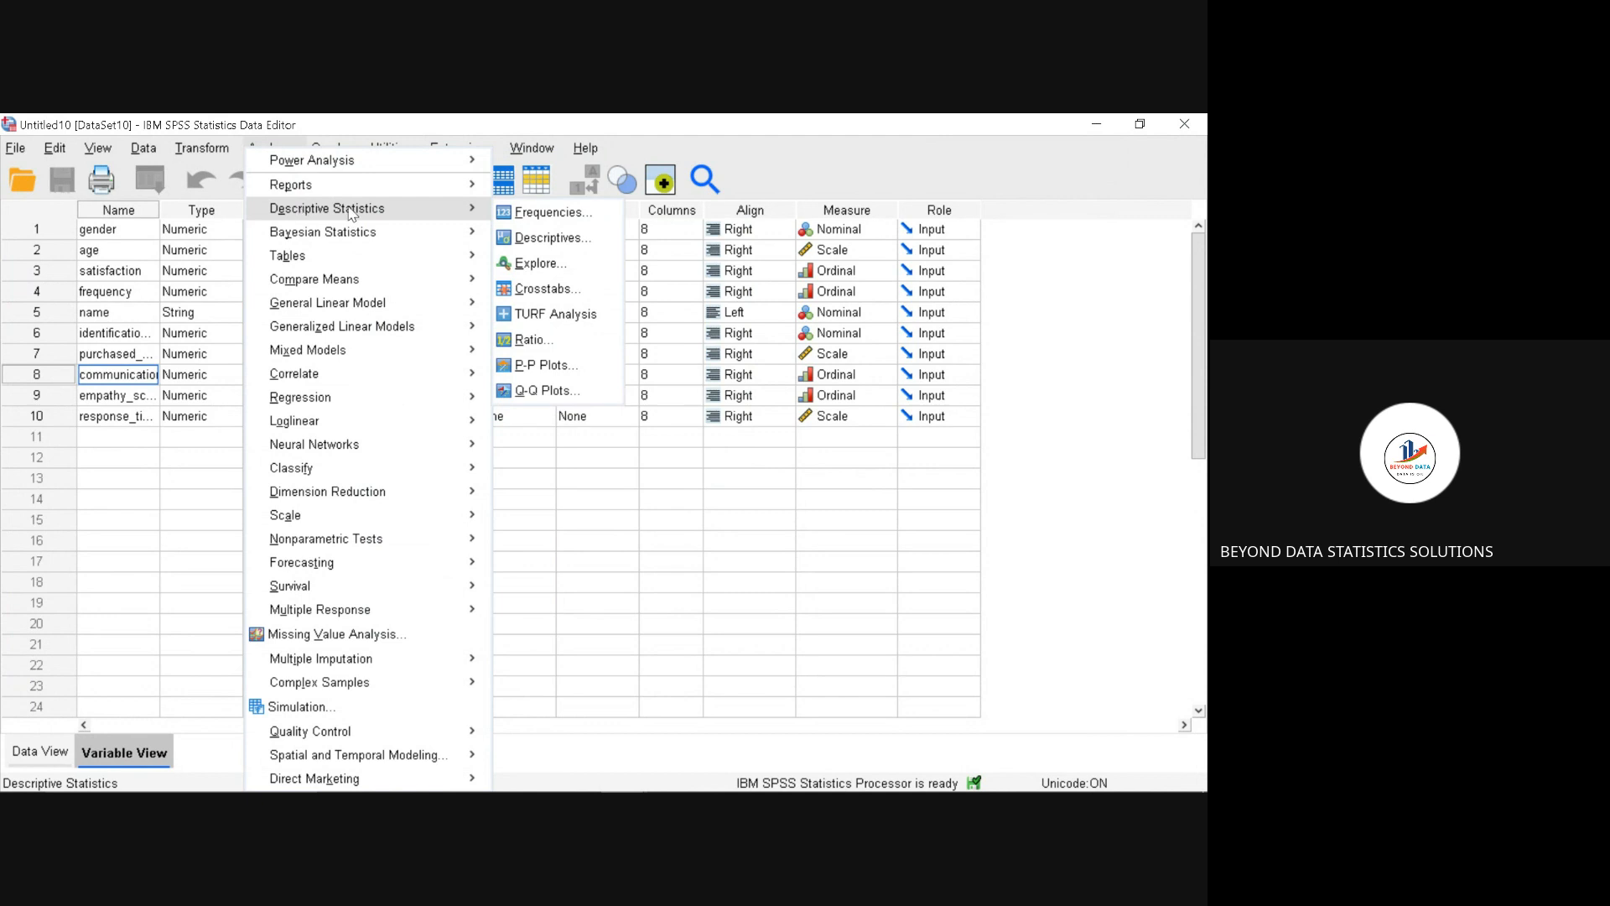
{"action": "left_click", "coordinate": [541, 240]}
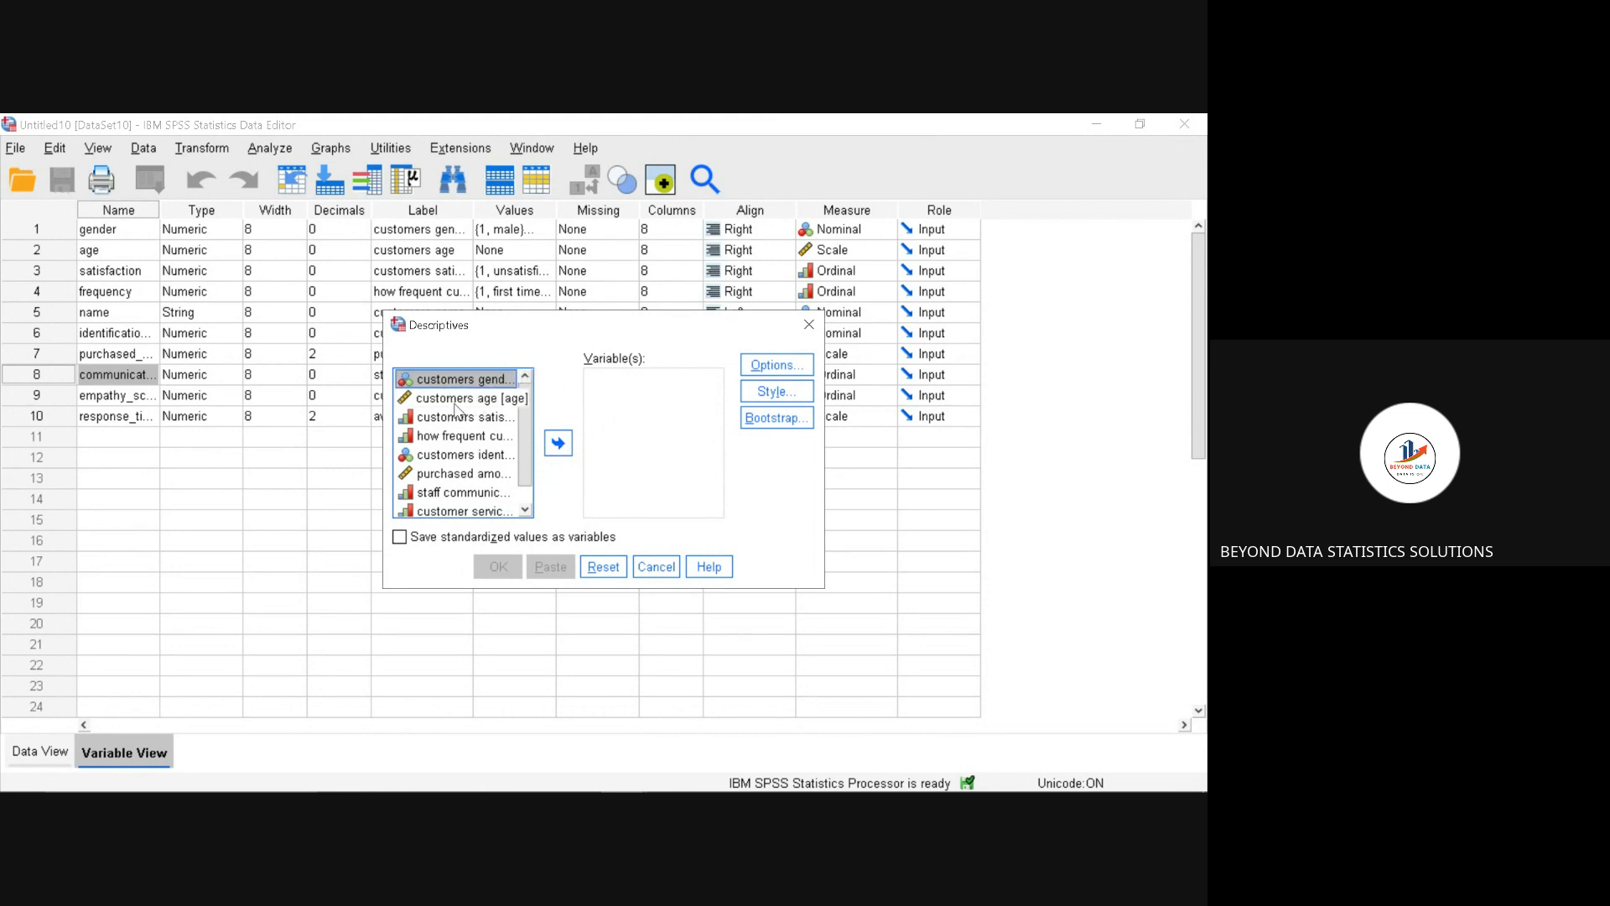
{"action": "left_click_drag", "start_coordinate": [460, 399], "coordinate": [620, 399]}
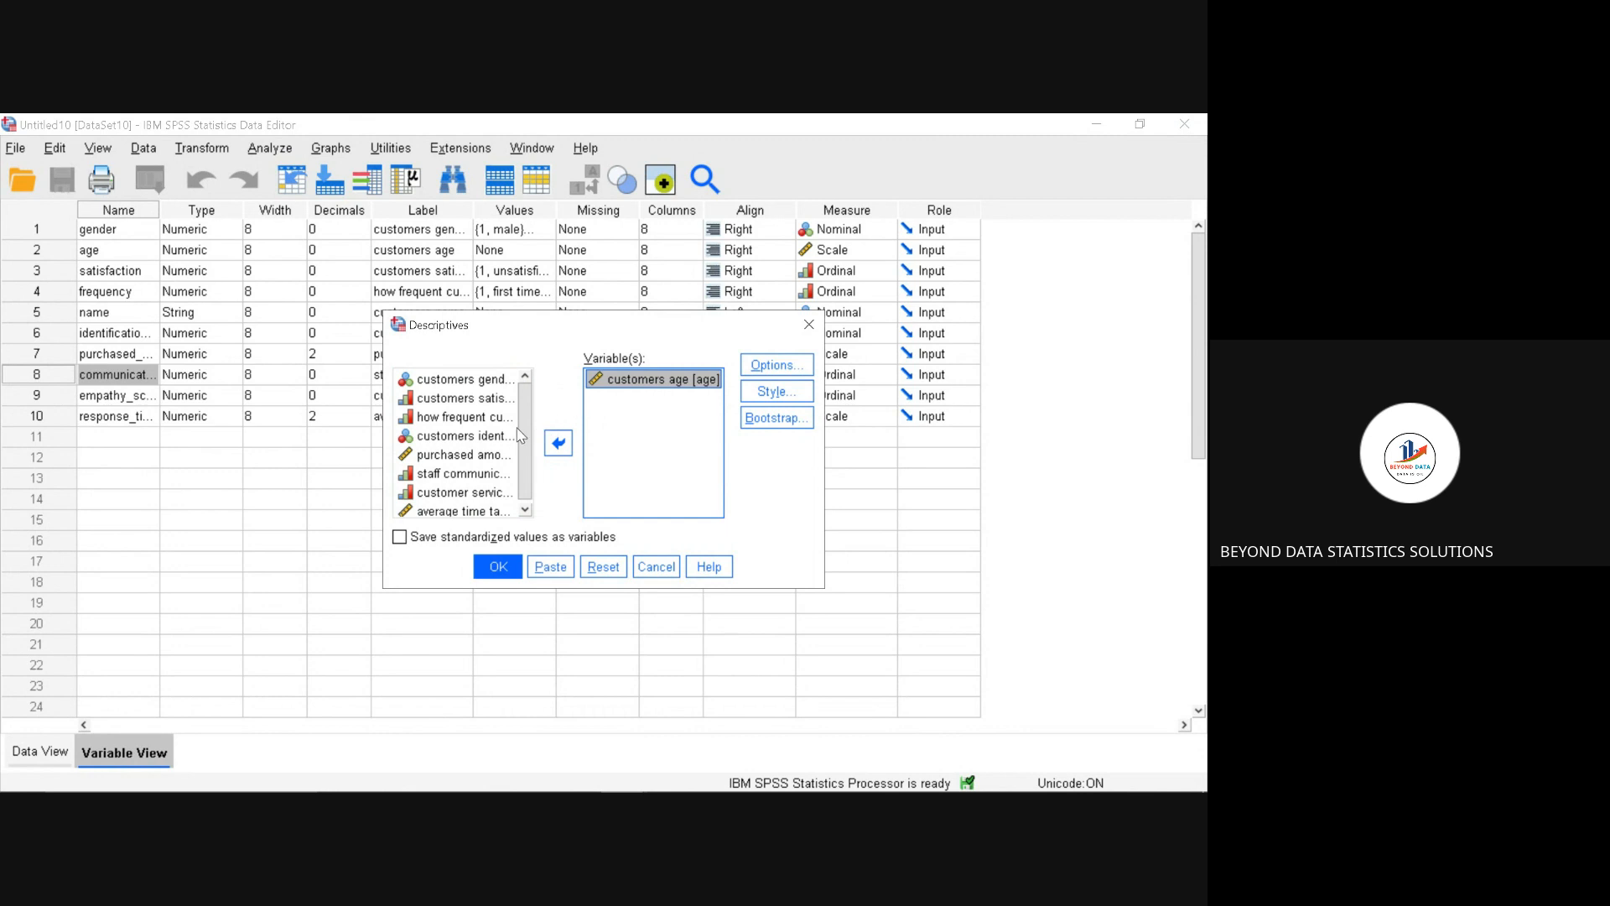
{"action": "mouse_move", "coordinate": [525, 426]}
{"action": "left_mouse_down"}
{"action": "mouse_move", "coordinate": [525, 450]}
{"action": "mouse_move", "coordinate": [525, 406]}
{"action": "left_mouse_up"}
{"action": "left_click_drag", "start_coordinate": [422, 382], "coordinate": [604, 403]}
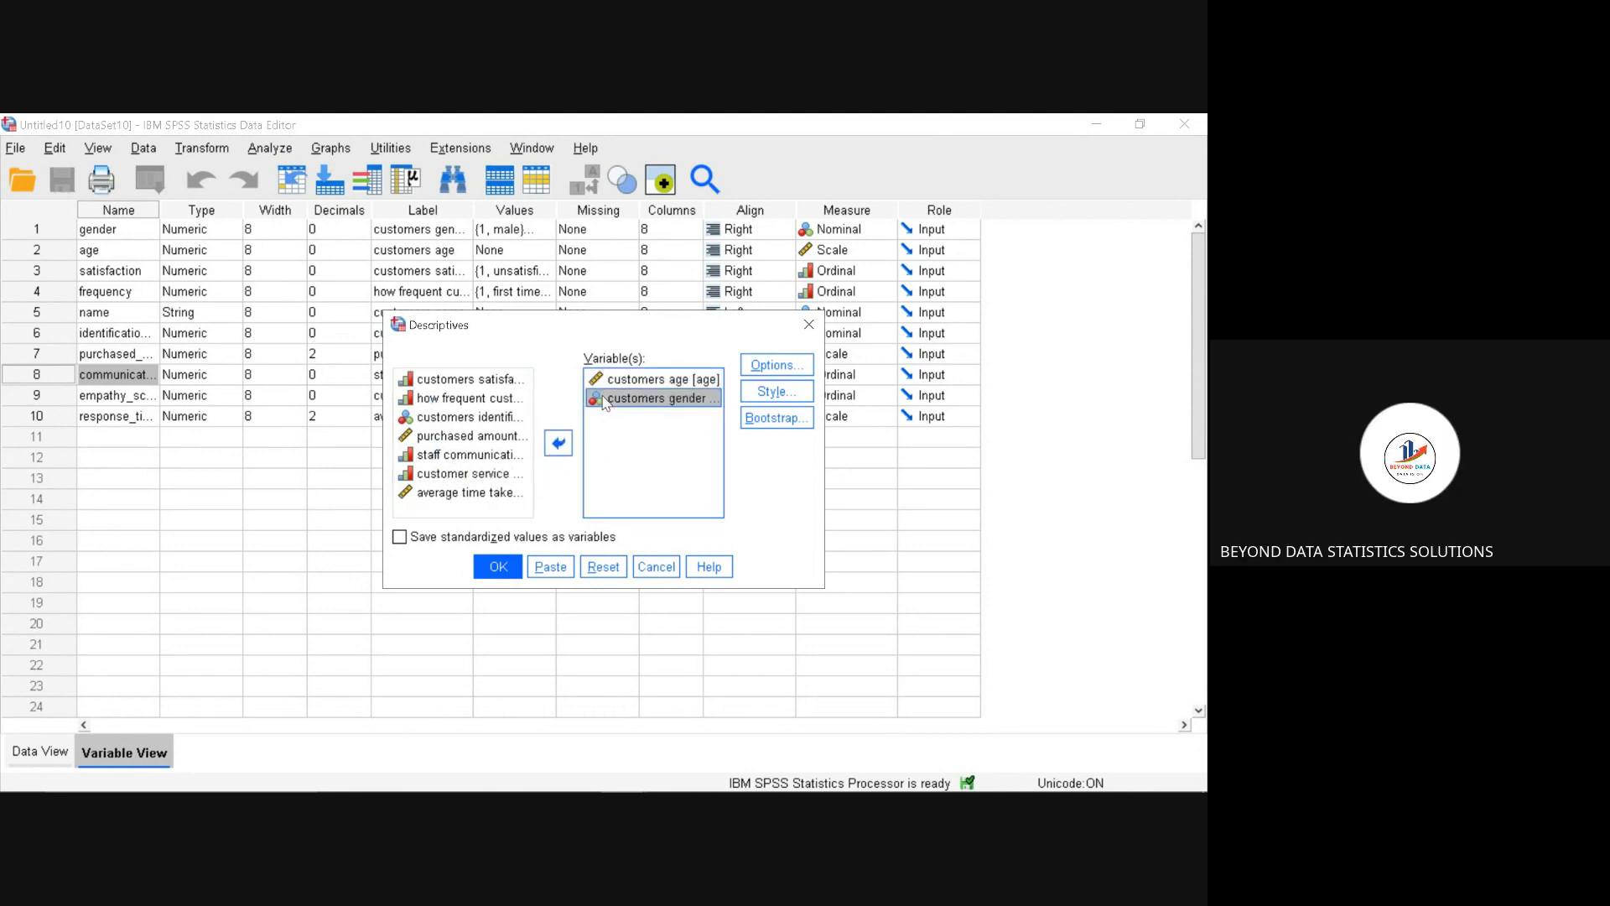
Step: Add all remaining listed variables, from customers satisfaction through average response time, to the Descriptives analysis and run it
{"action": "left_click", "coordinate": [493, 383]}
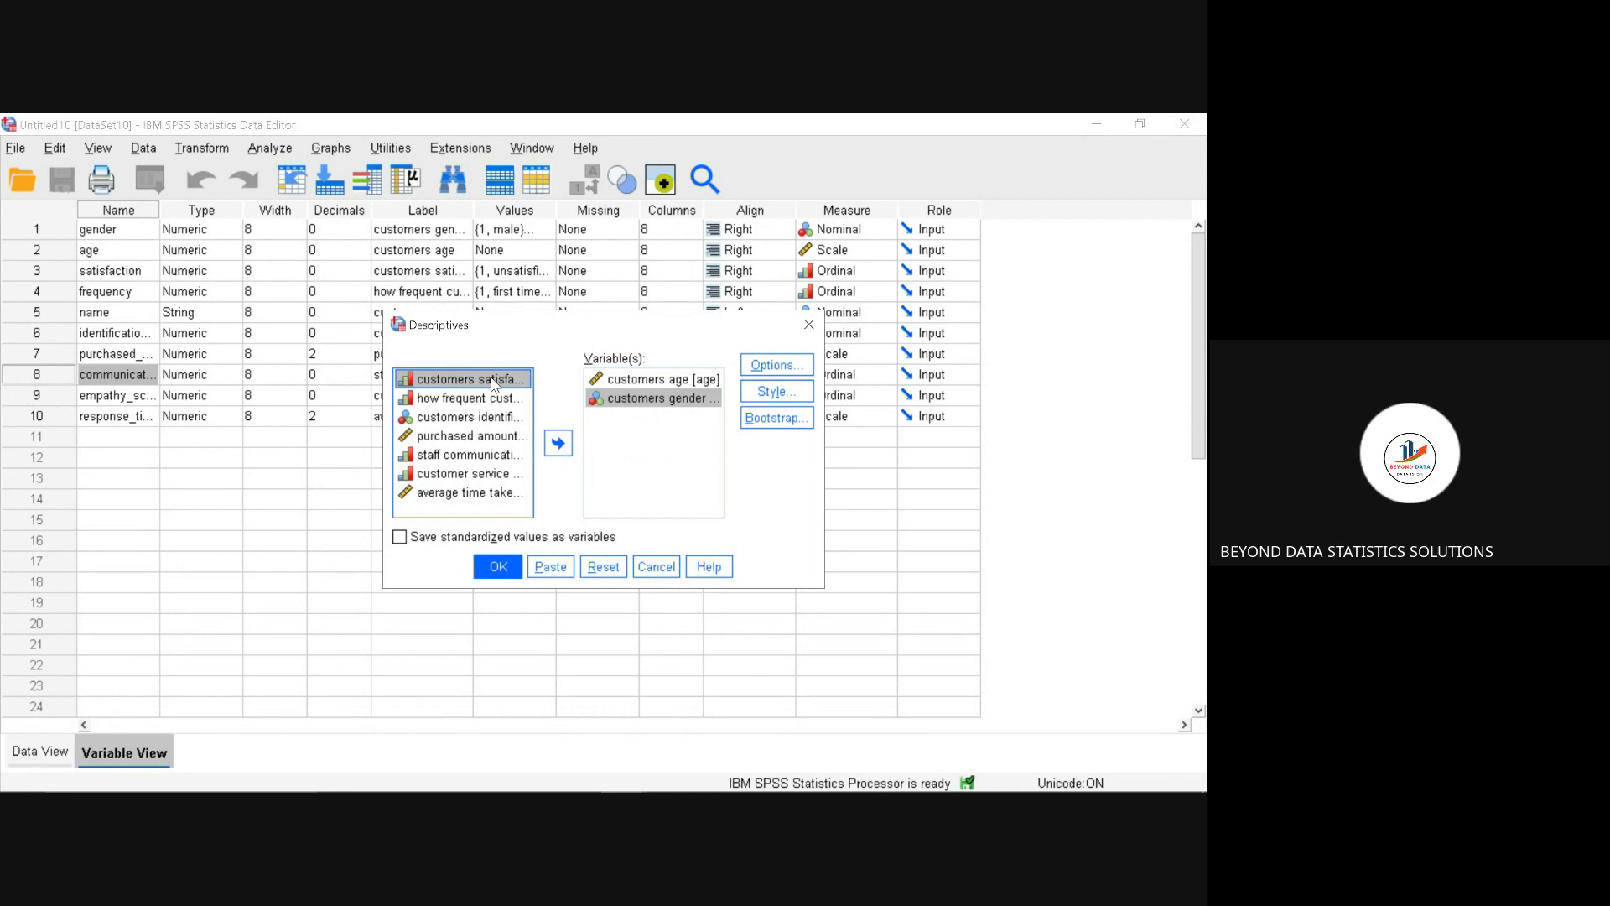
{"action": "left_click", "coordinate": [485, 494], "text": "shift"}
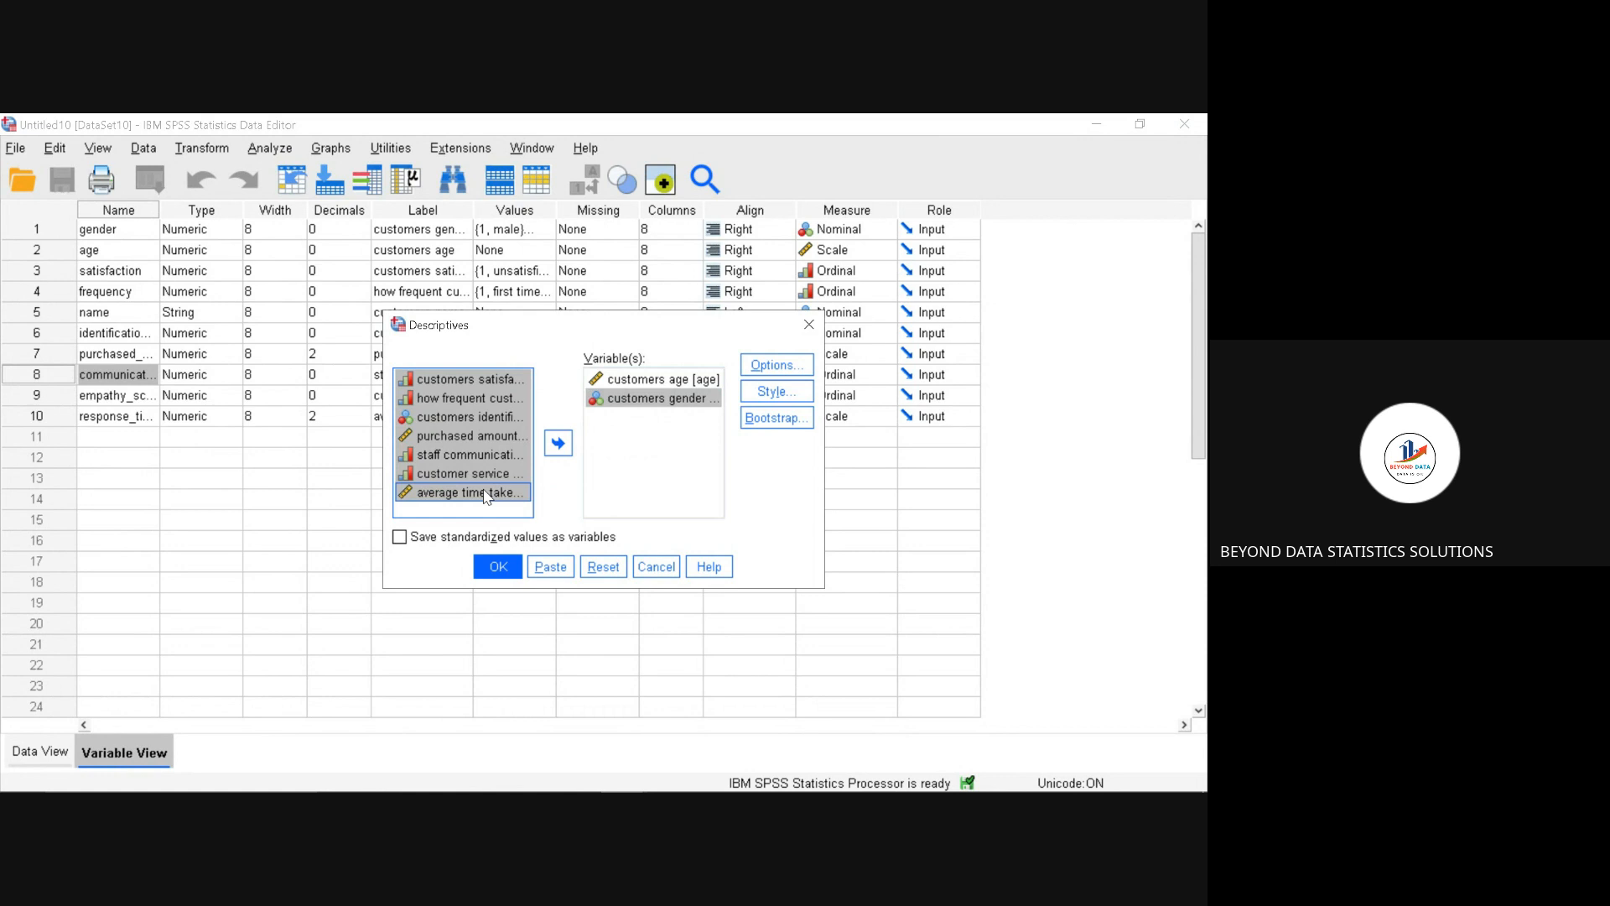
{"action": "left_click", "coordinate": [557, 442]}
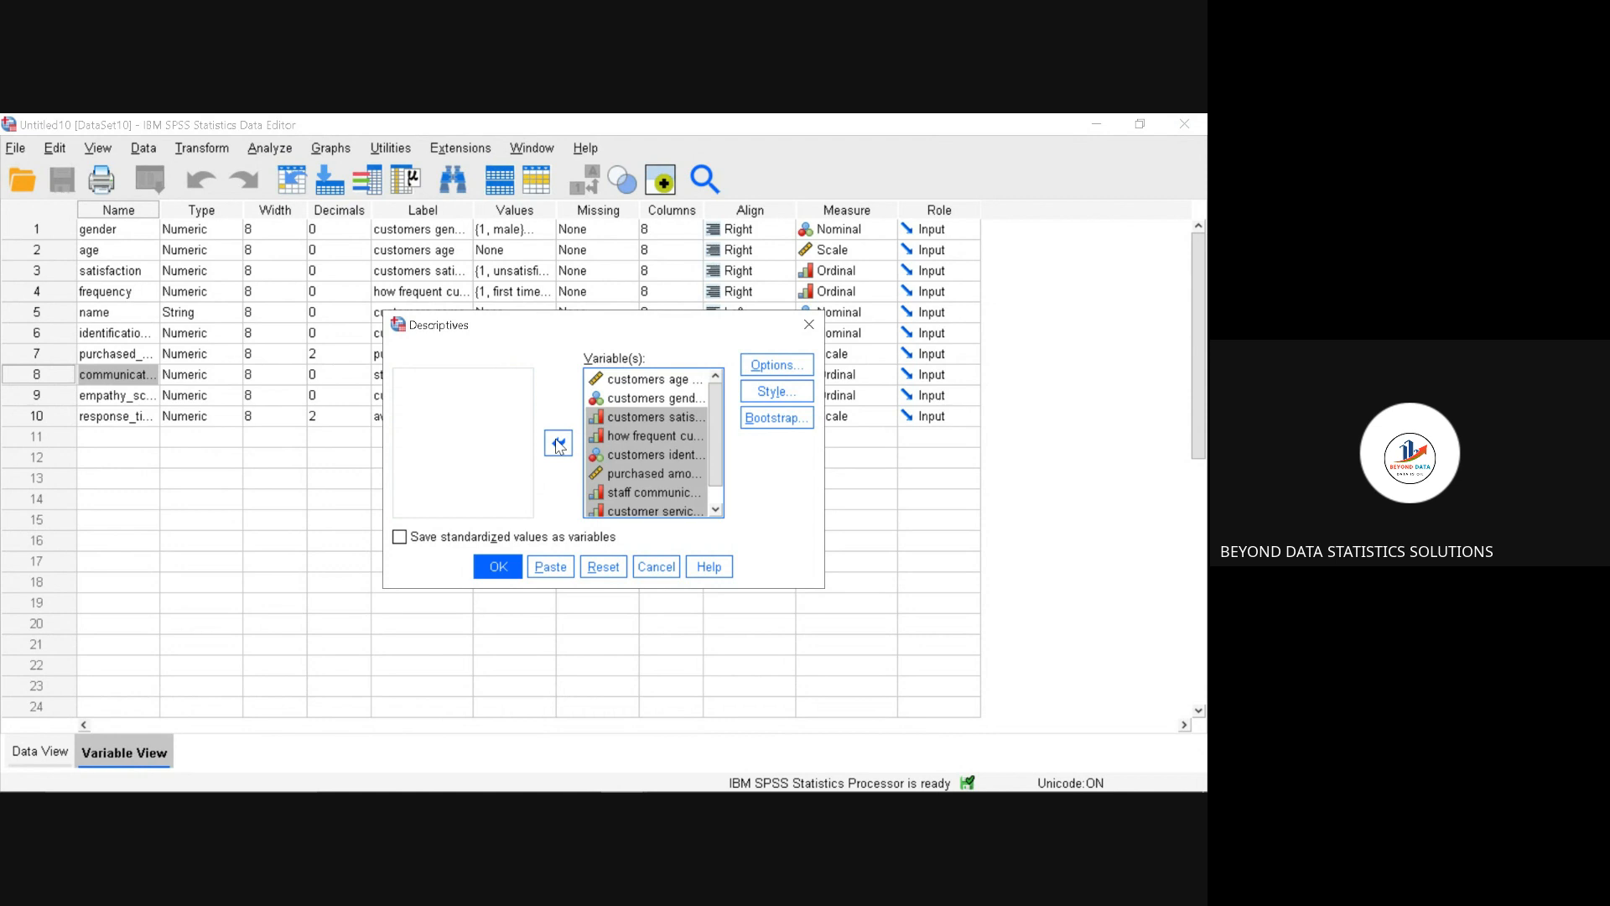
{"action": "left_click", "coordinate": [496, 569]}
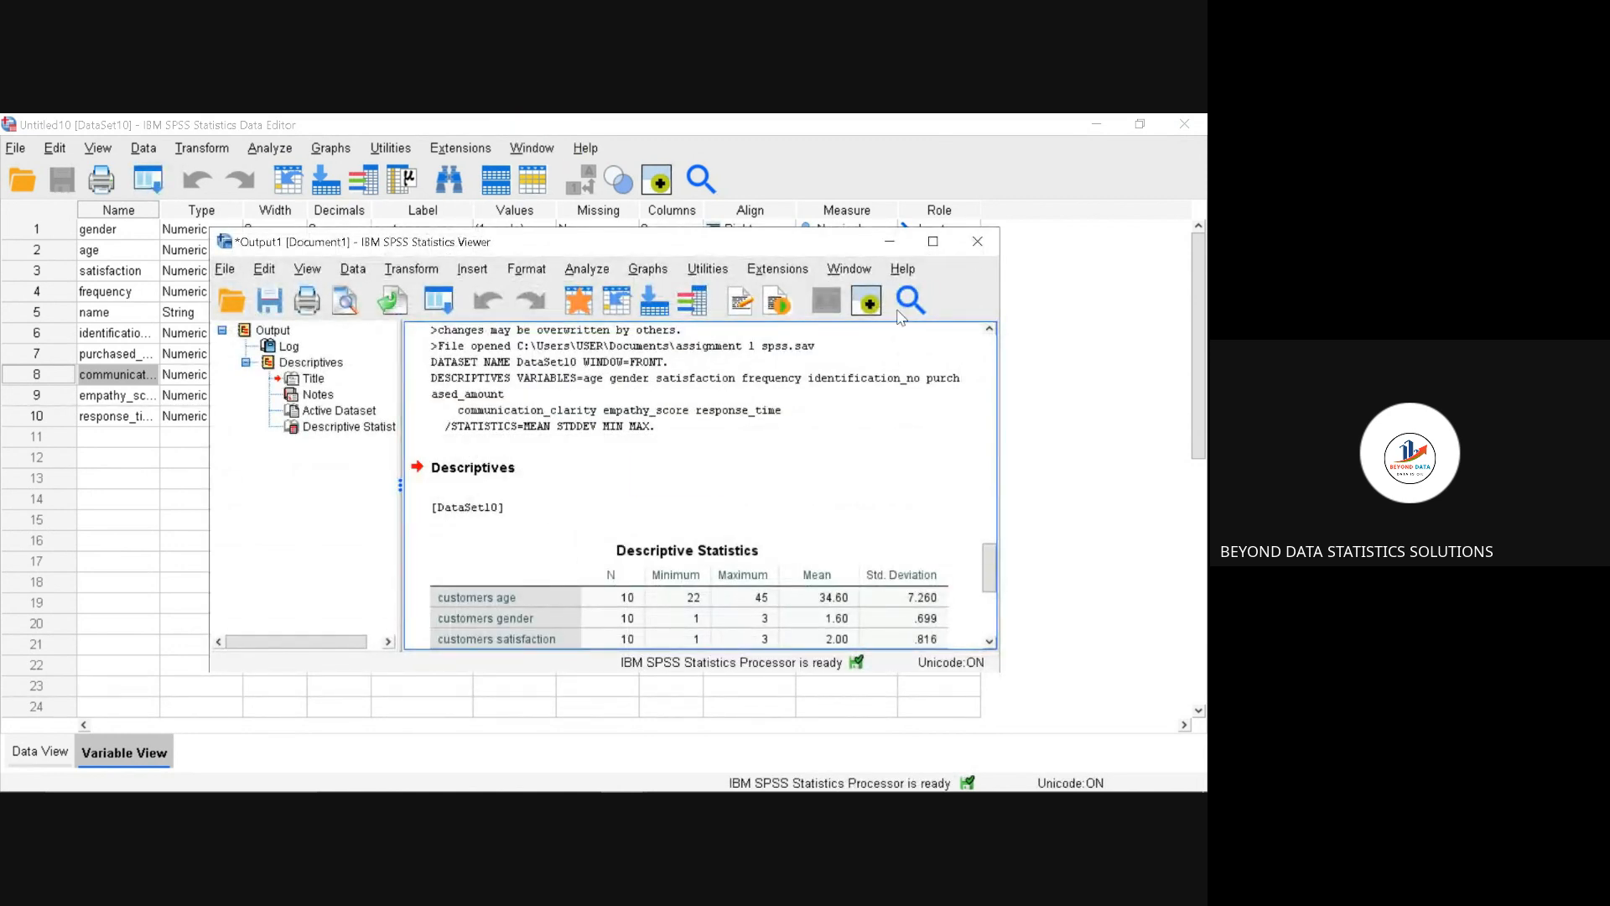
Step: Examine the Descriptive Statistics table in the maximized output viewer, then return to the data editor
{"action": "left_click", "coordinate": [933, 243]}
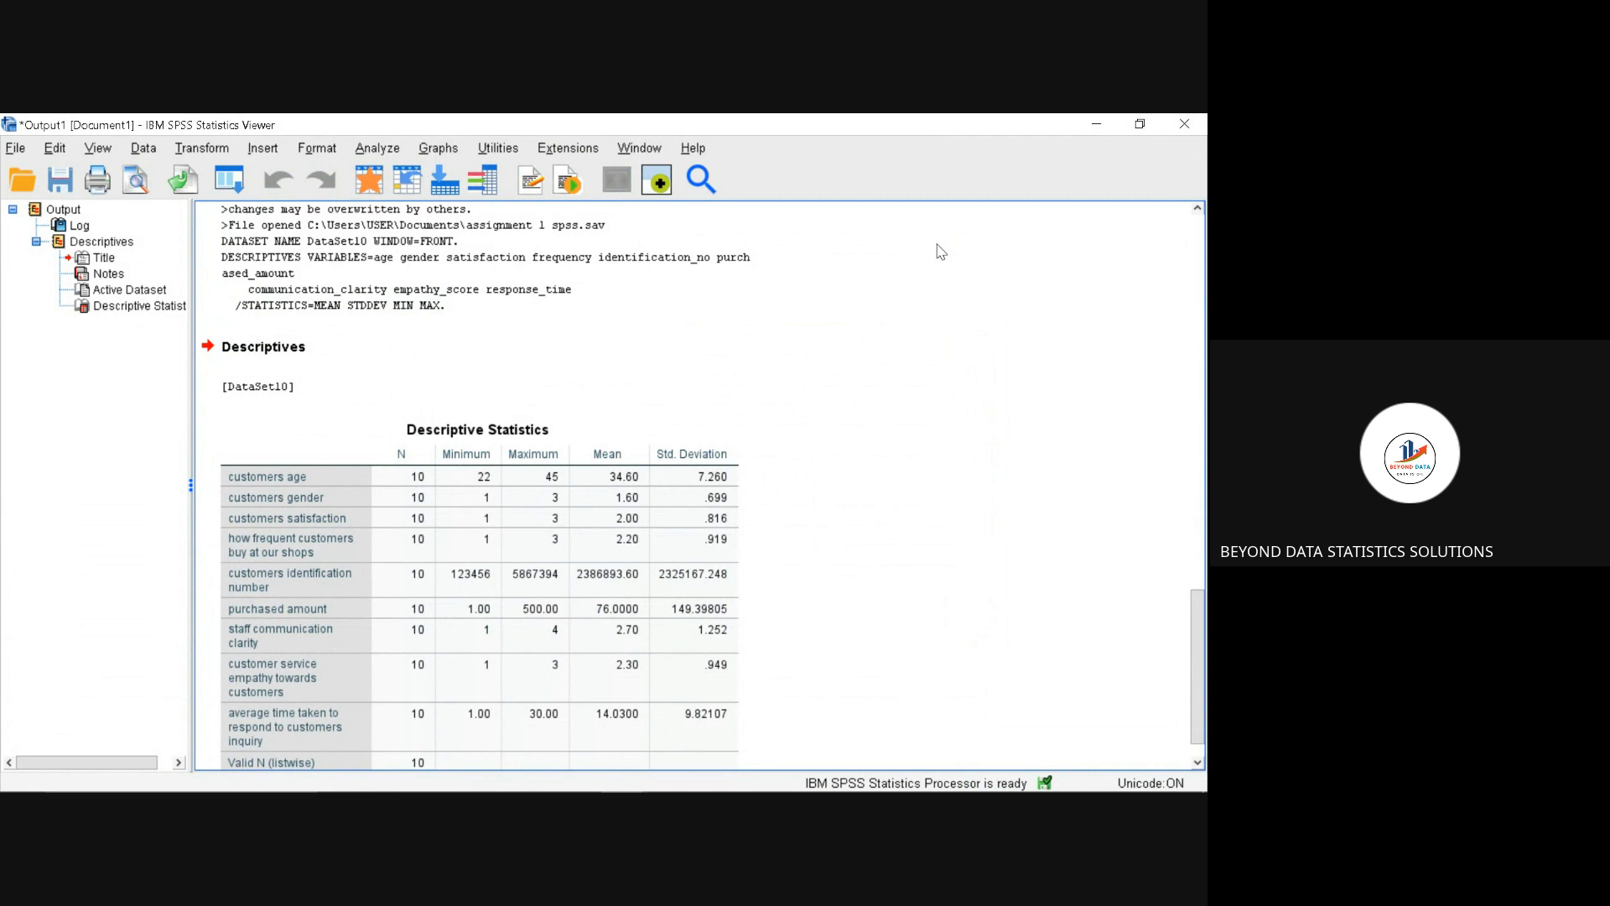
{"action": "left_click", "coordinate": [573, 522]}
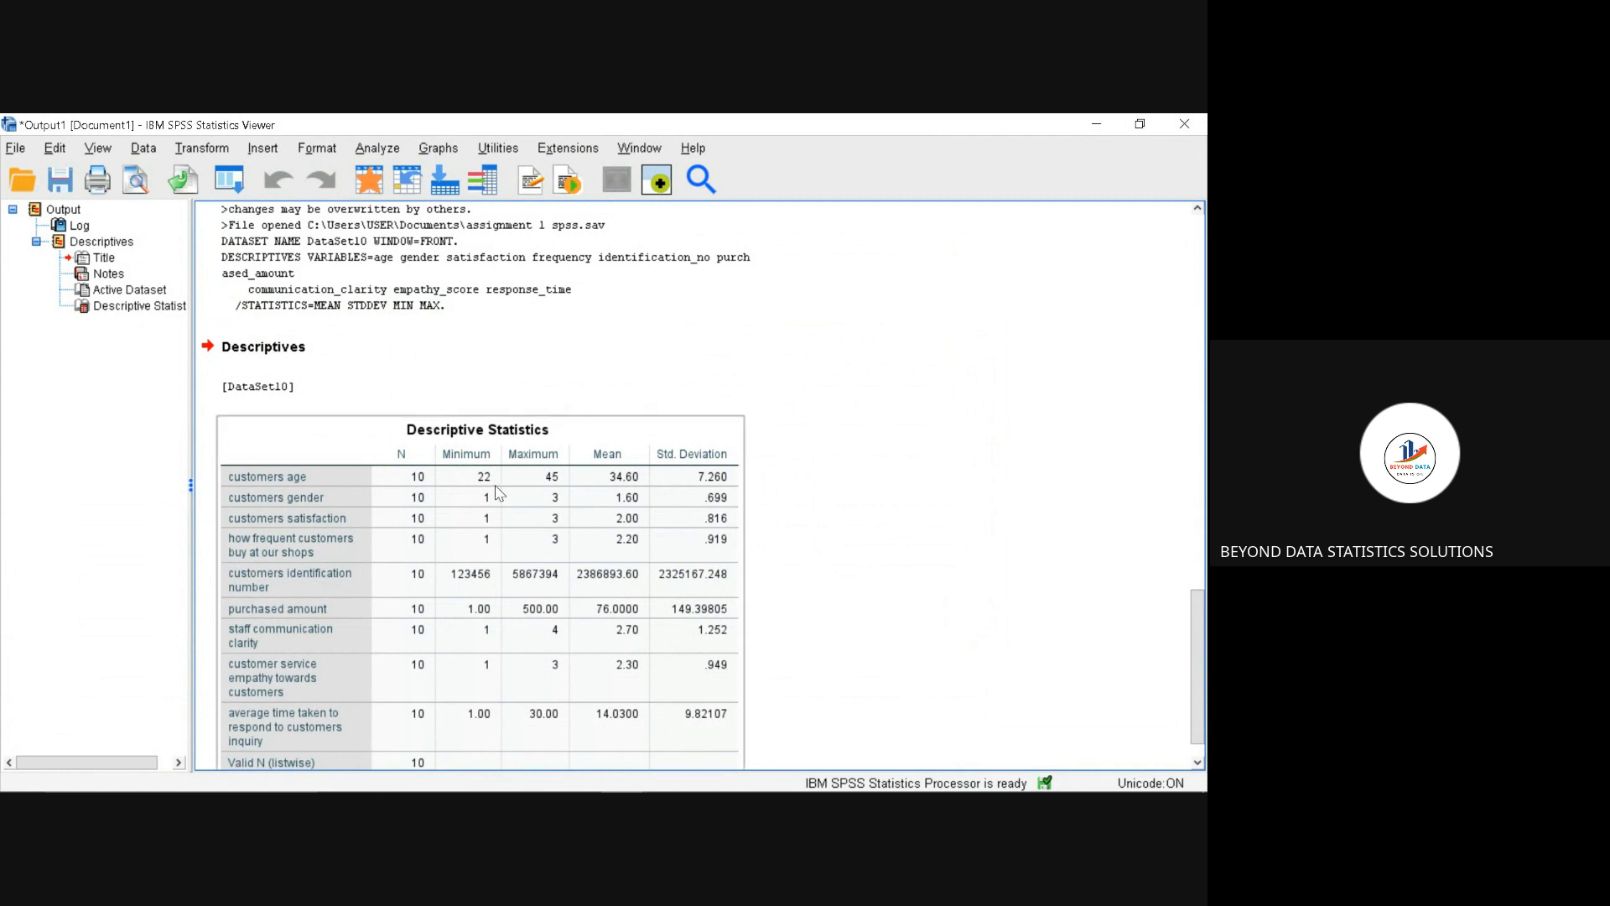
{"action": "left_click", "coordinate": [797, 373]}
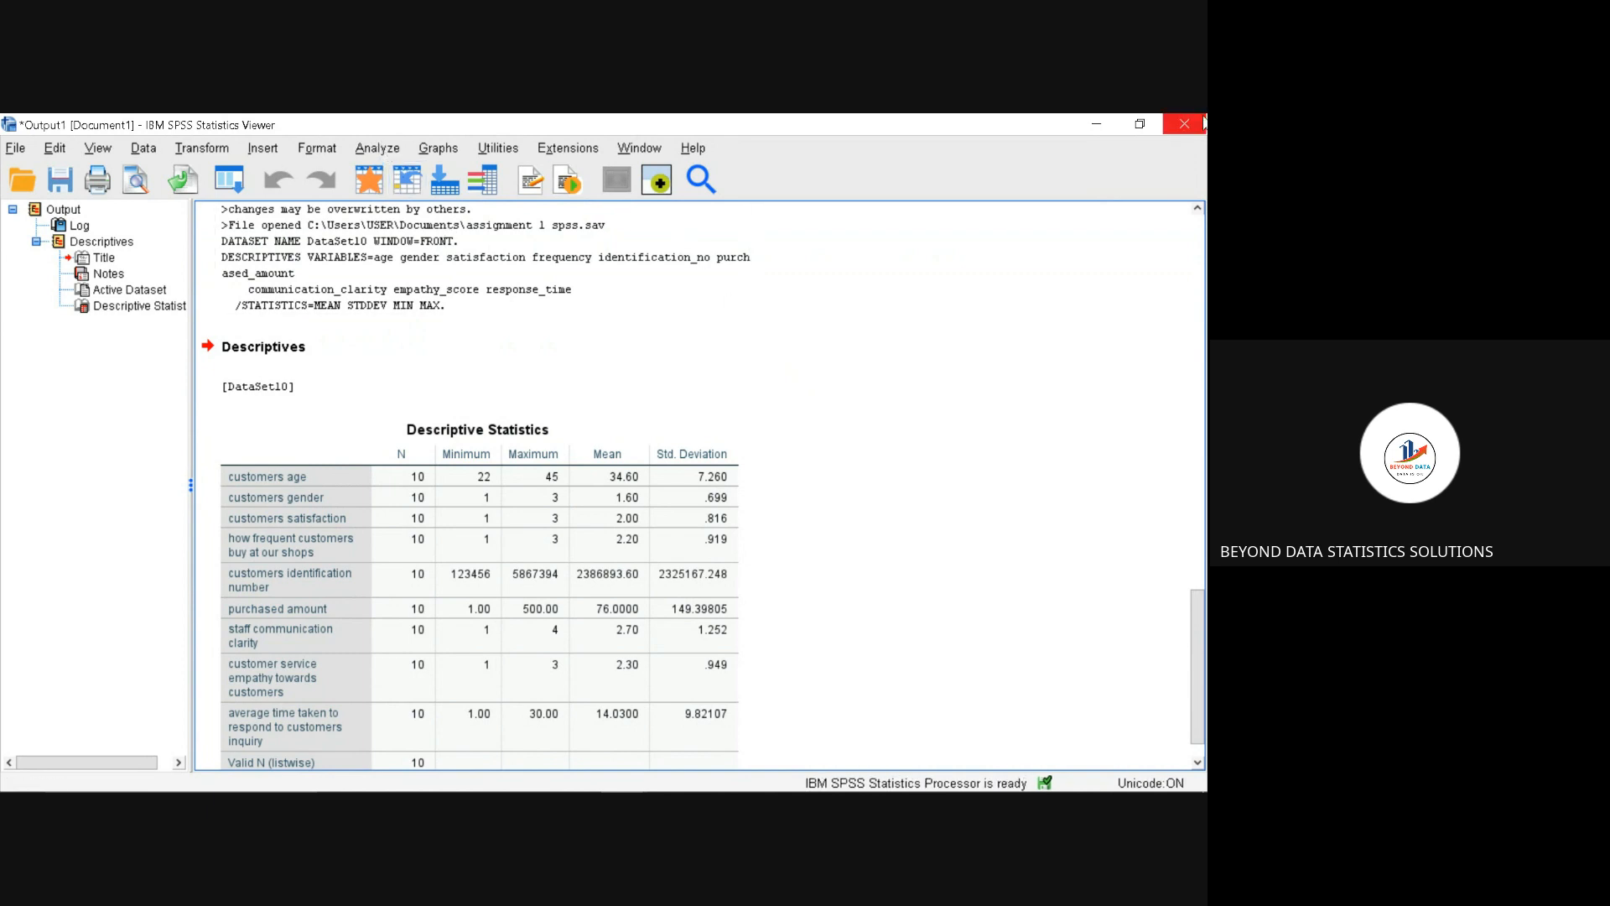
{"action": "left_click", "coordinate": [1098, 125]}
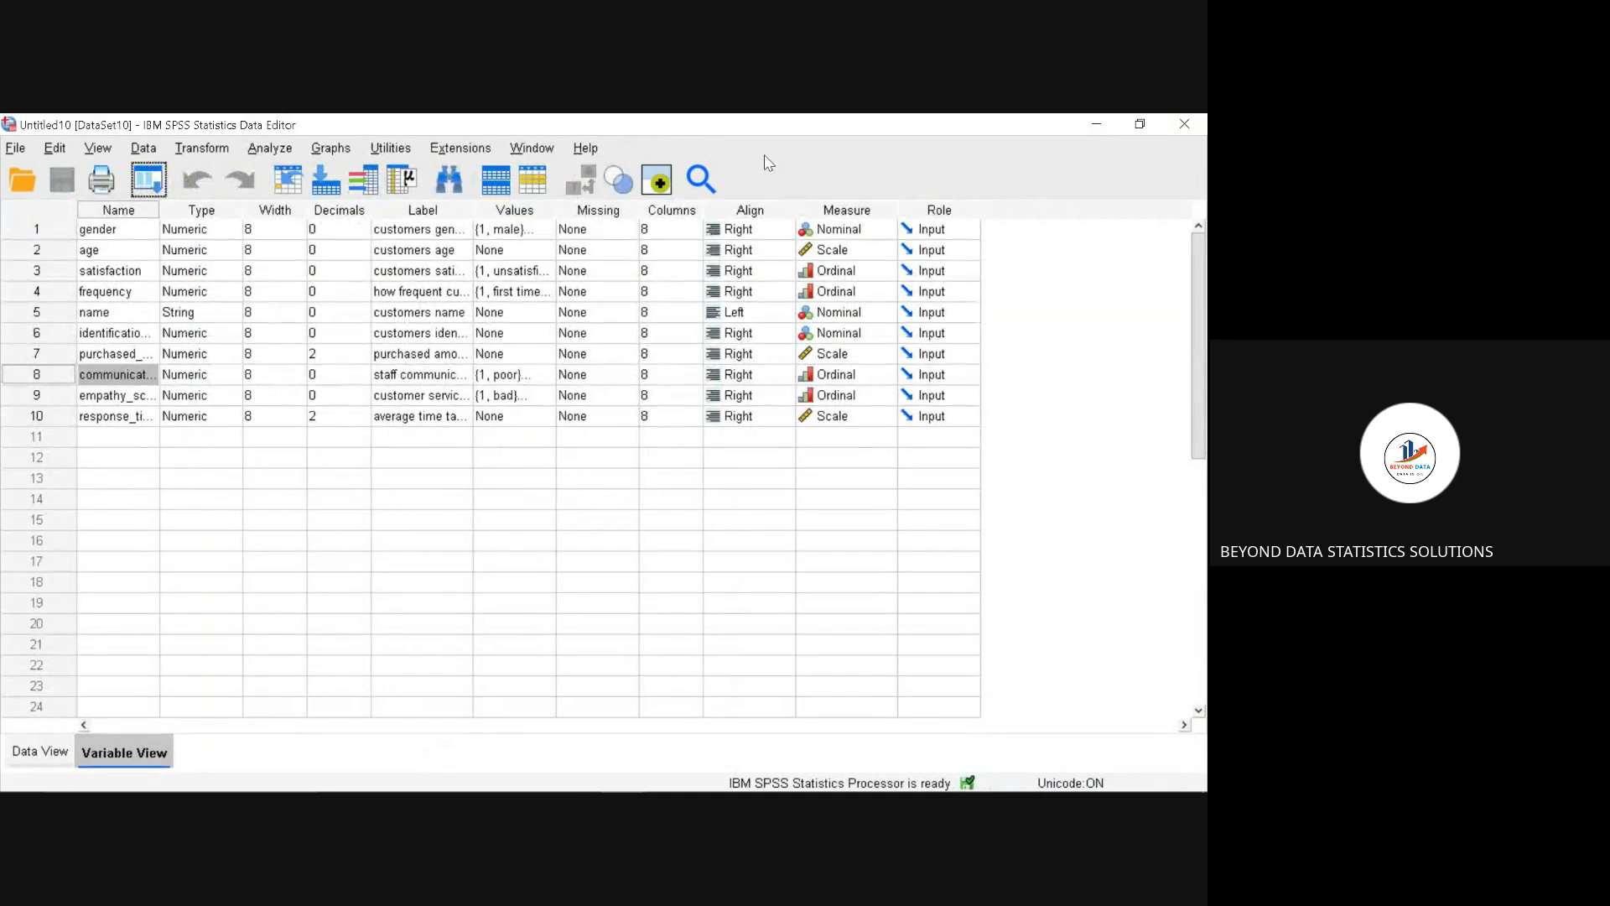
Step: Set up a Frequencies analysis with customers gender, customers satisfaction, how frequent customers buy, staff communication clarity and customer service empathy
{"action": "left_click", "coordinate": [269, 151]}
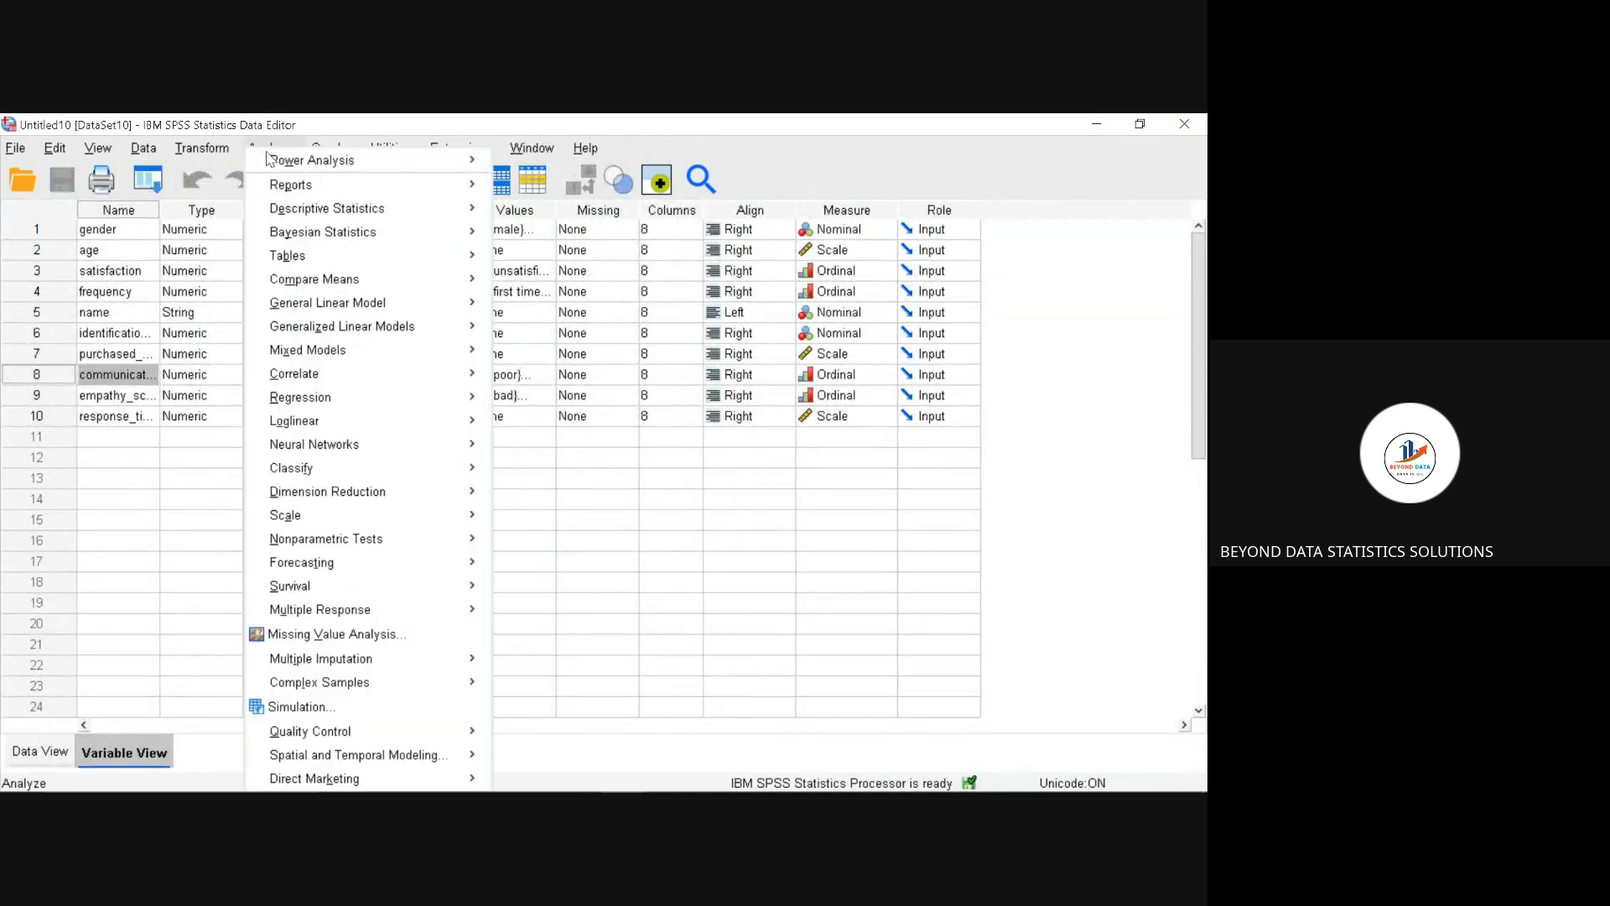
{"action": "mouse_move", "coordinate": [269, 160]}
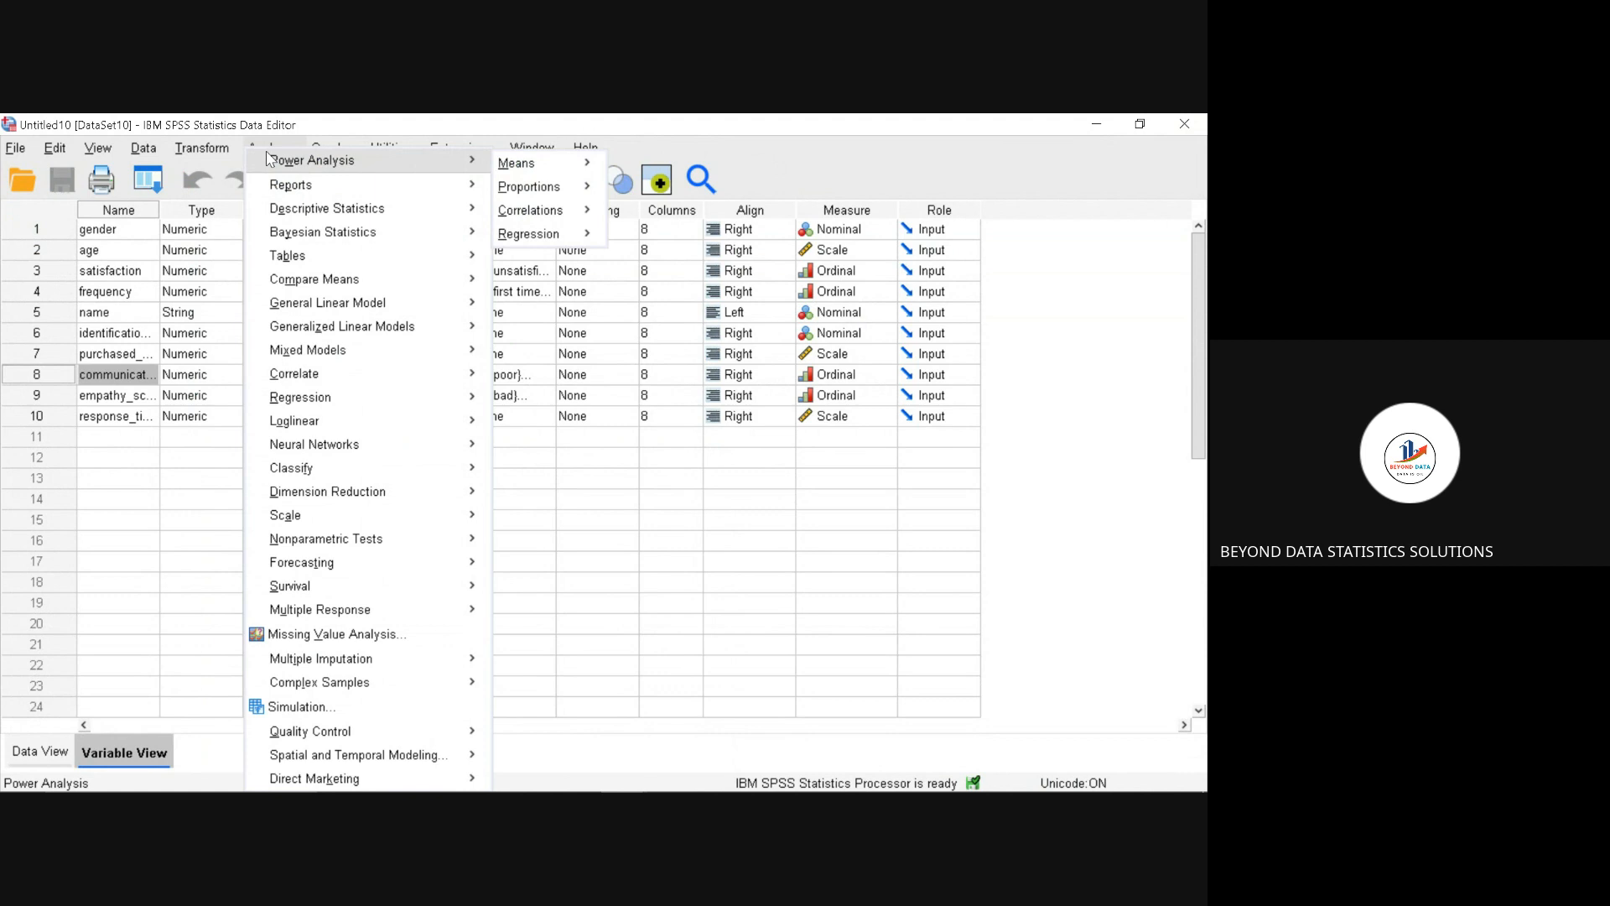
{"action": "mouse_move", "coordinate": [321, 217]}
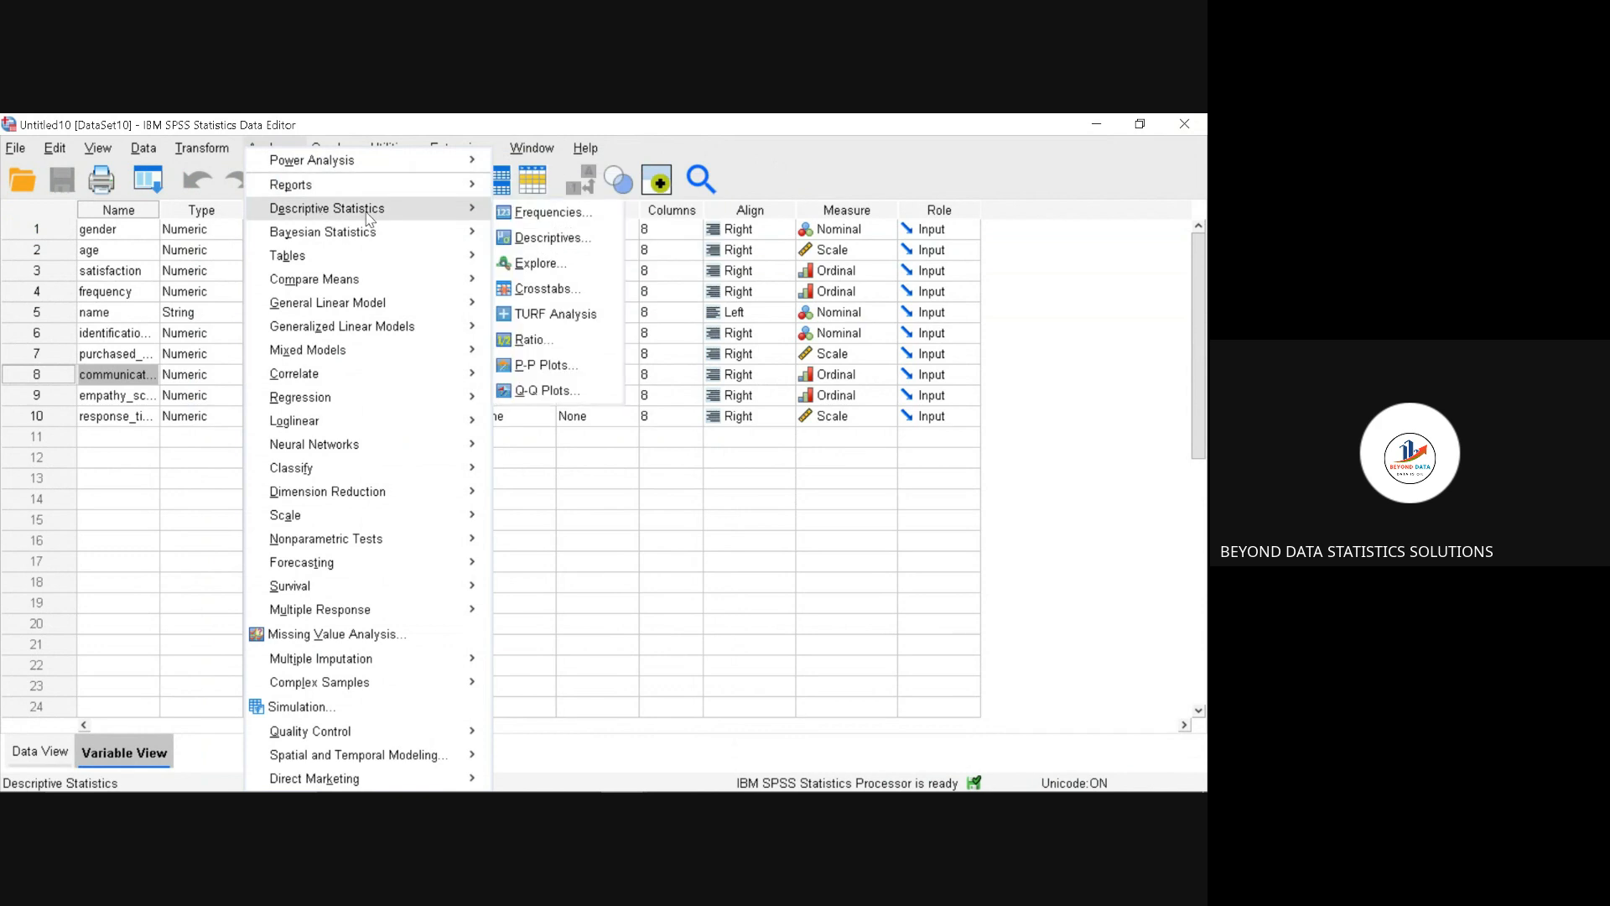
{"action": "left_click", "coordinate": [525, 219]}
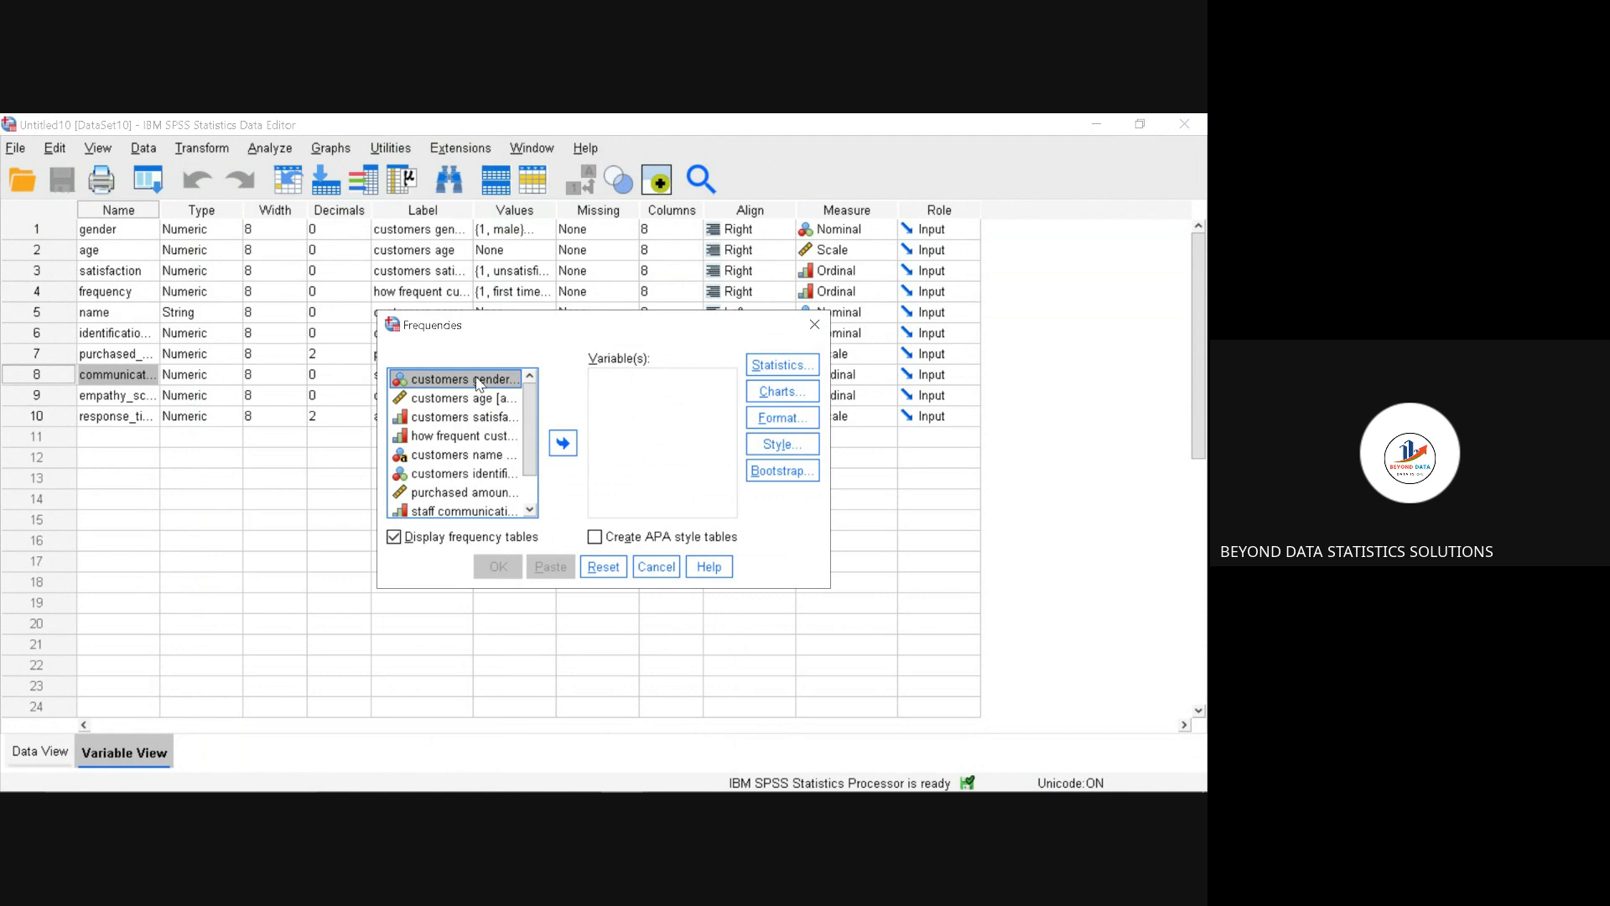
{"action": "left_click", "coordinate": [479, 382], "text": "ctrl"}
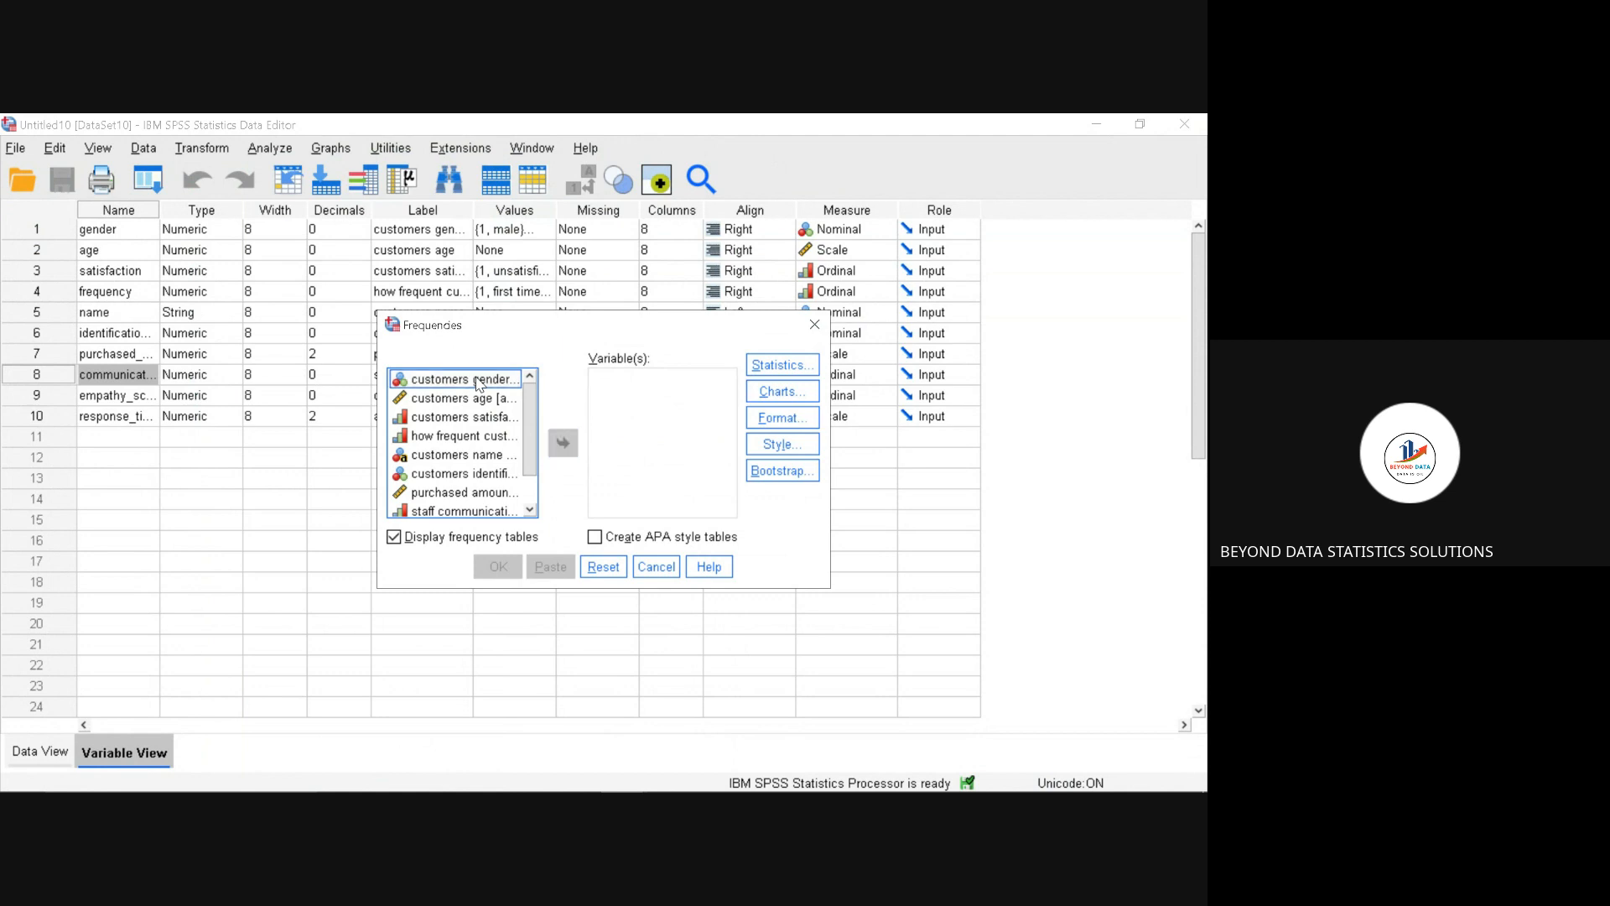
{"action": "left_click", "coordinate": [484, 419]}
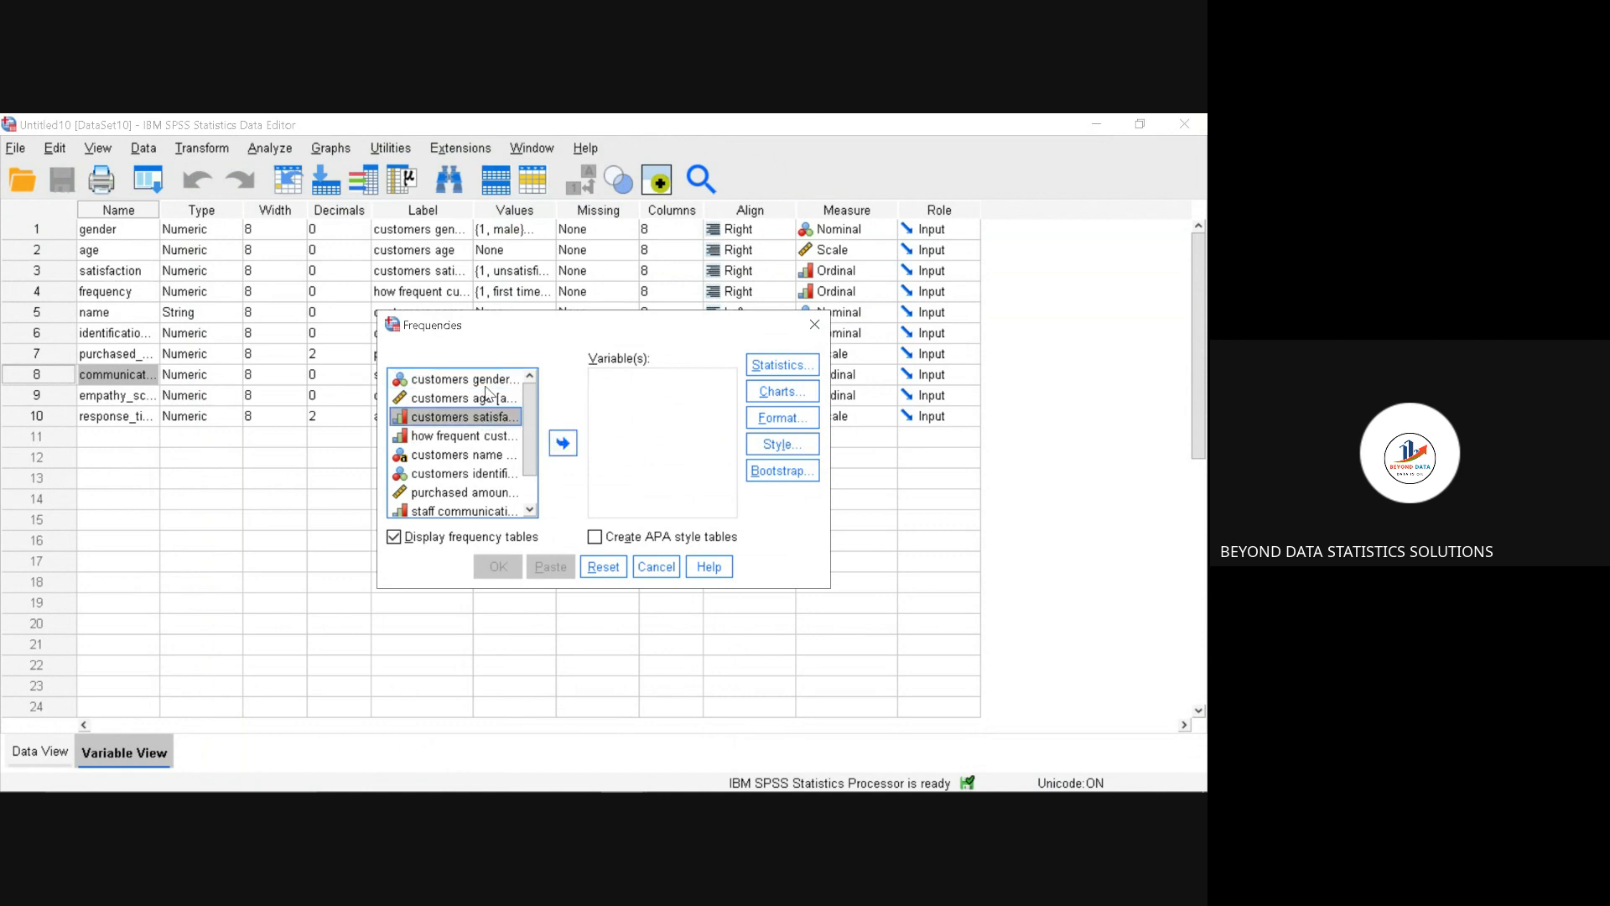
{"action": "left_click", "coordinate": [487, 387]}
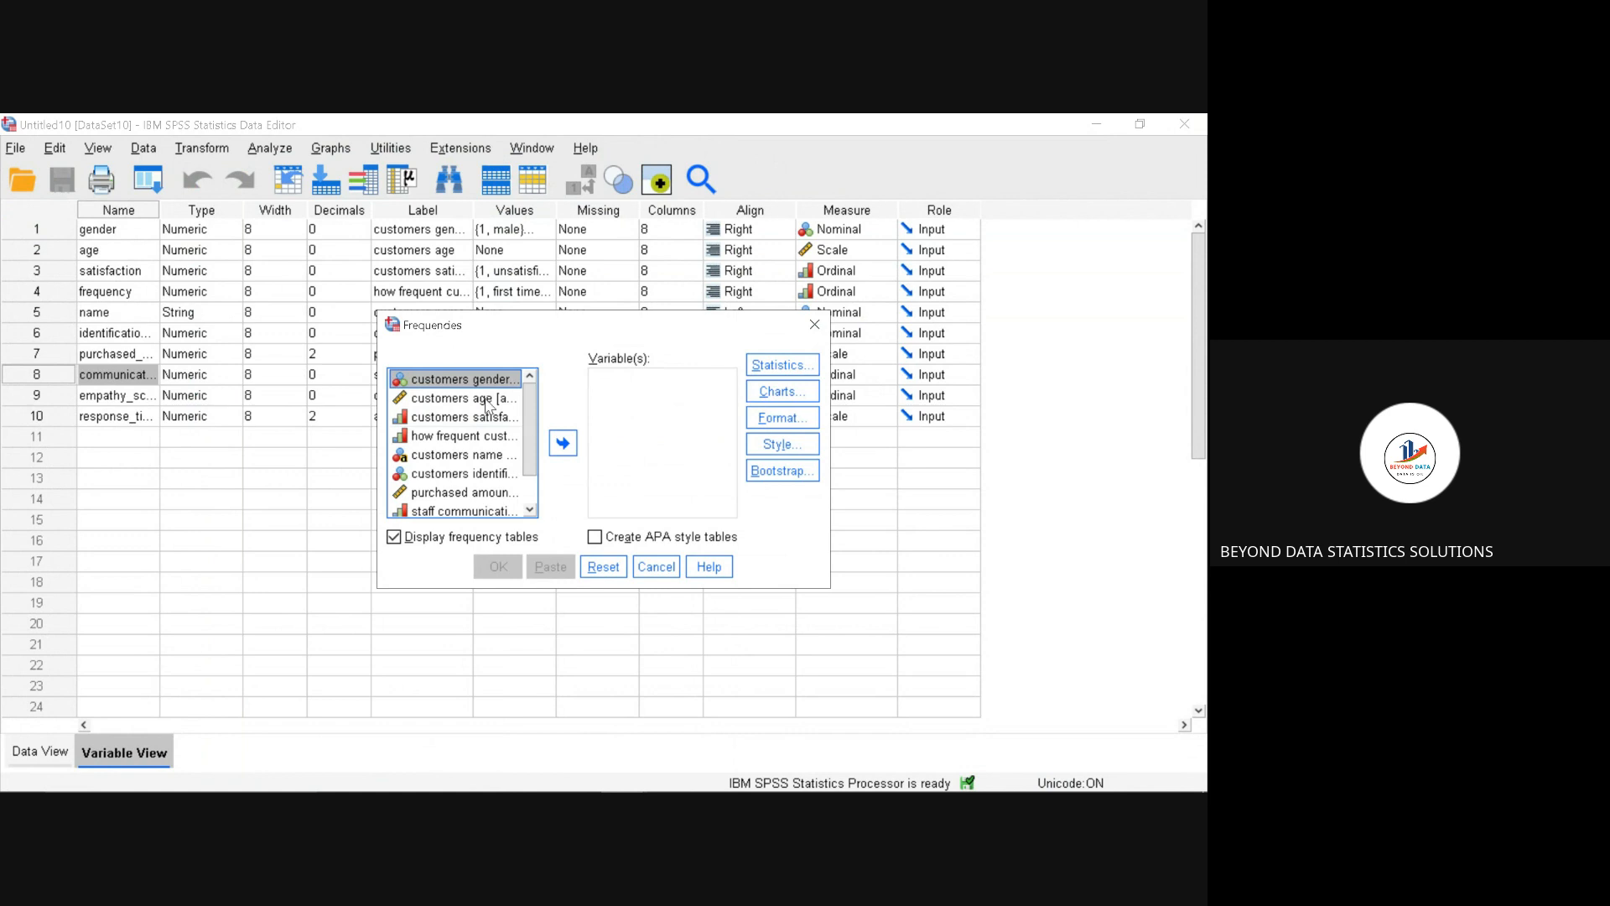
{"action": "left_click", "coordinate": [491, 419], "text": "ctrl"}
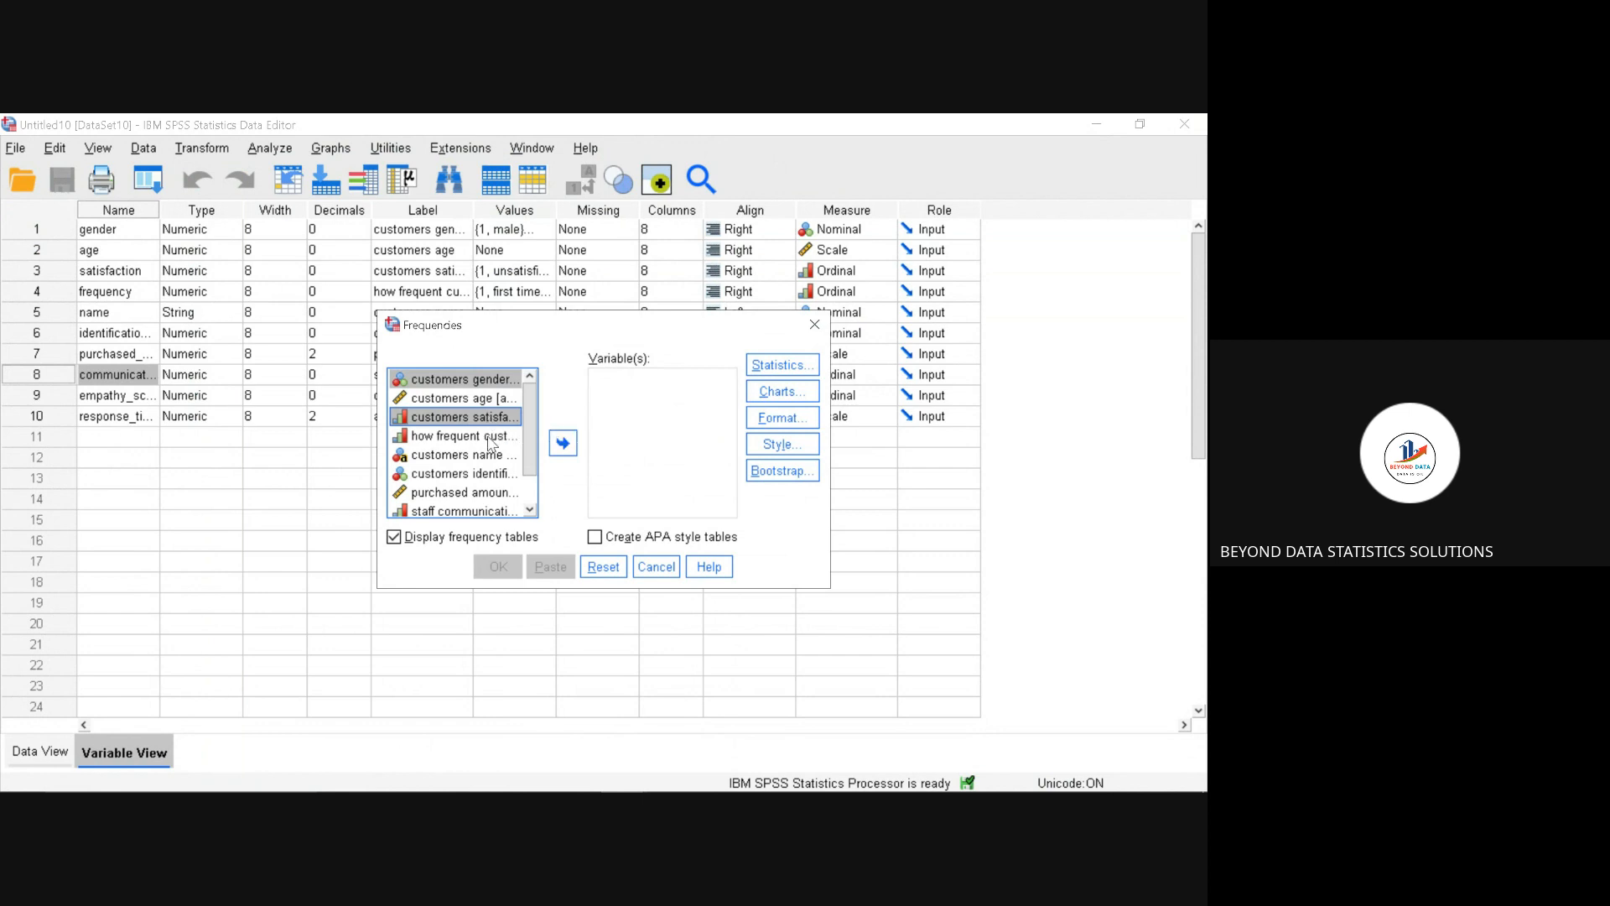
{"action": "left_click", "coordinate": [491, 443], "text": "ctrl"}
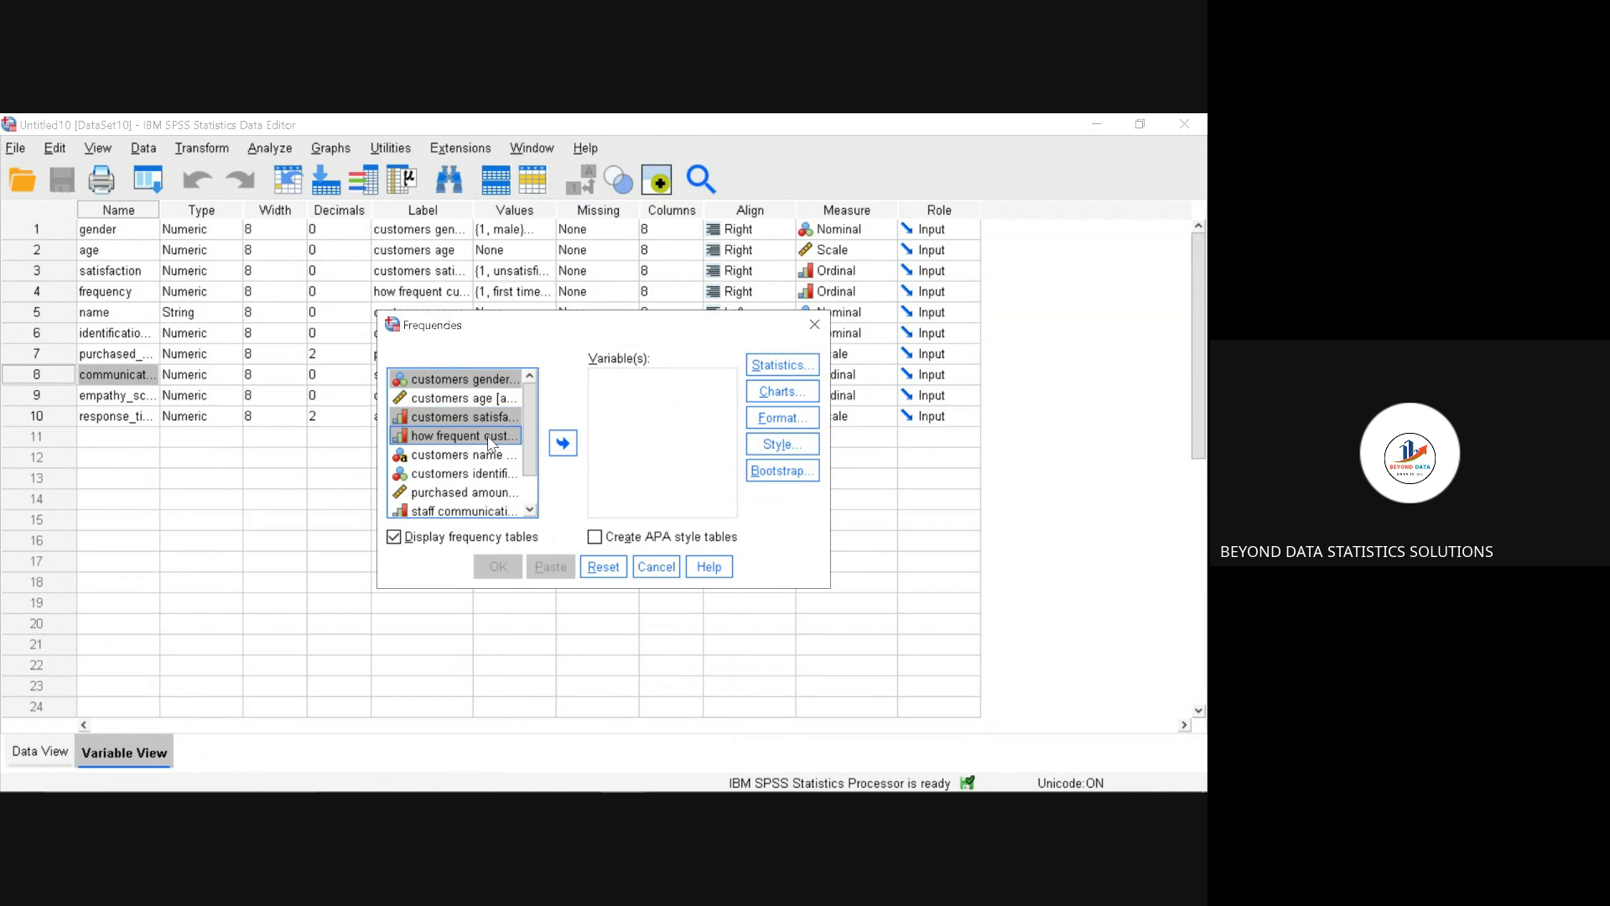
{"action": "left_click", "coordinate": [494, 514], "text": "ctrl"}
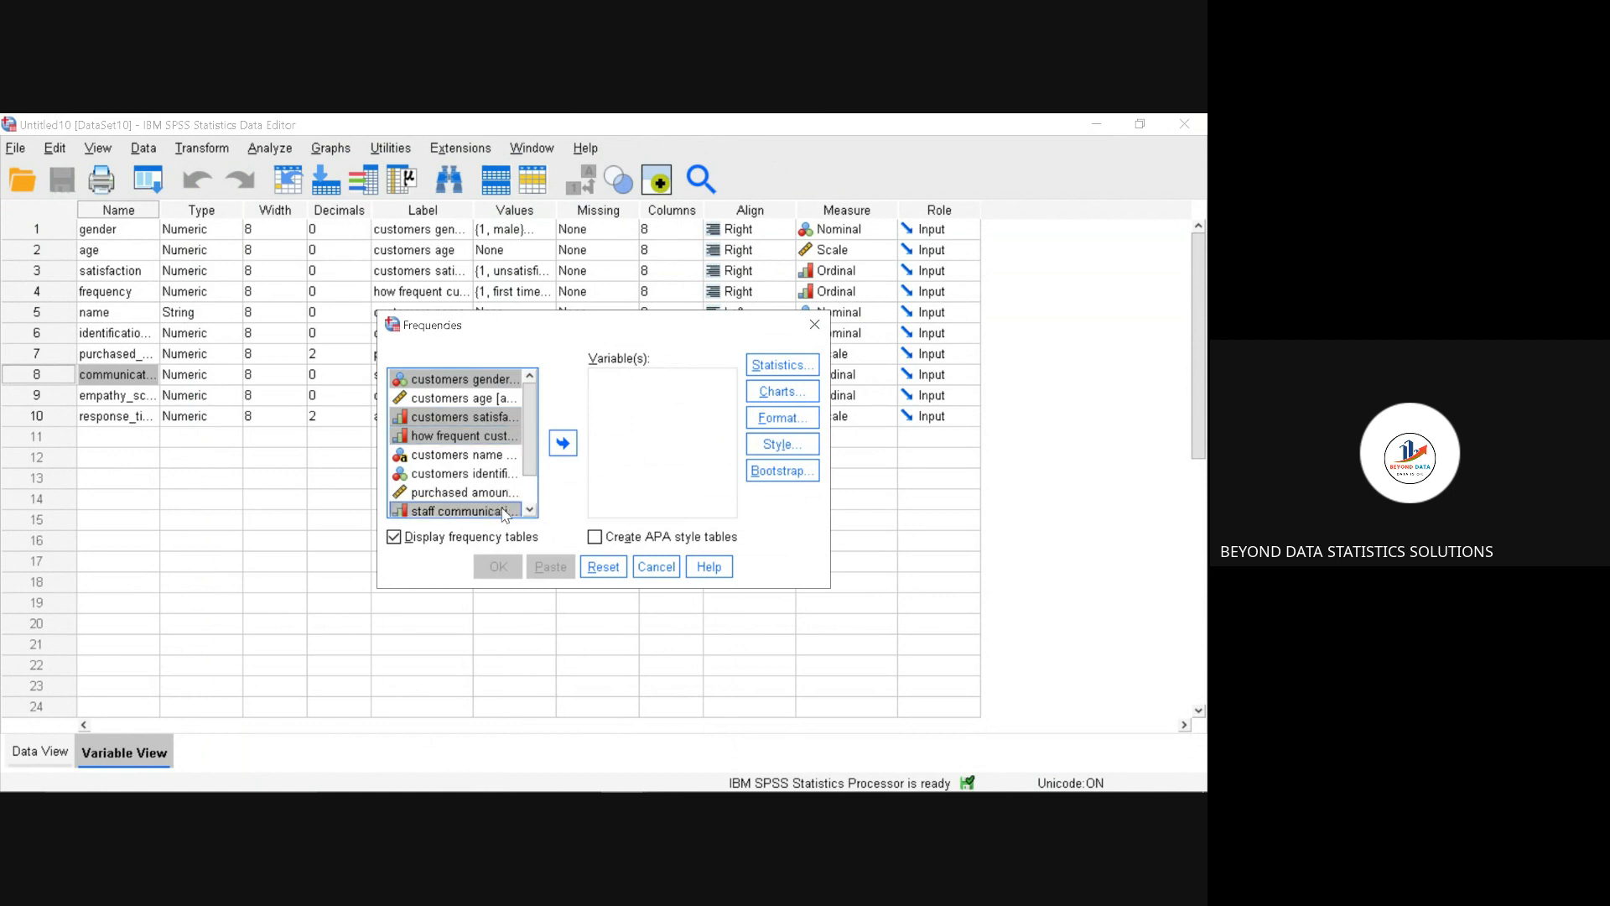
{"action": "left_click", "coordinate": [532, 511]}
{"action": "left_click", "coordinate": [531, 511]}
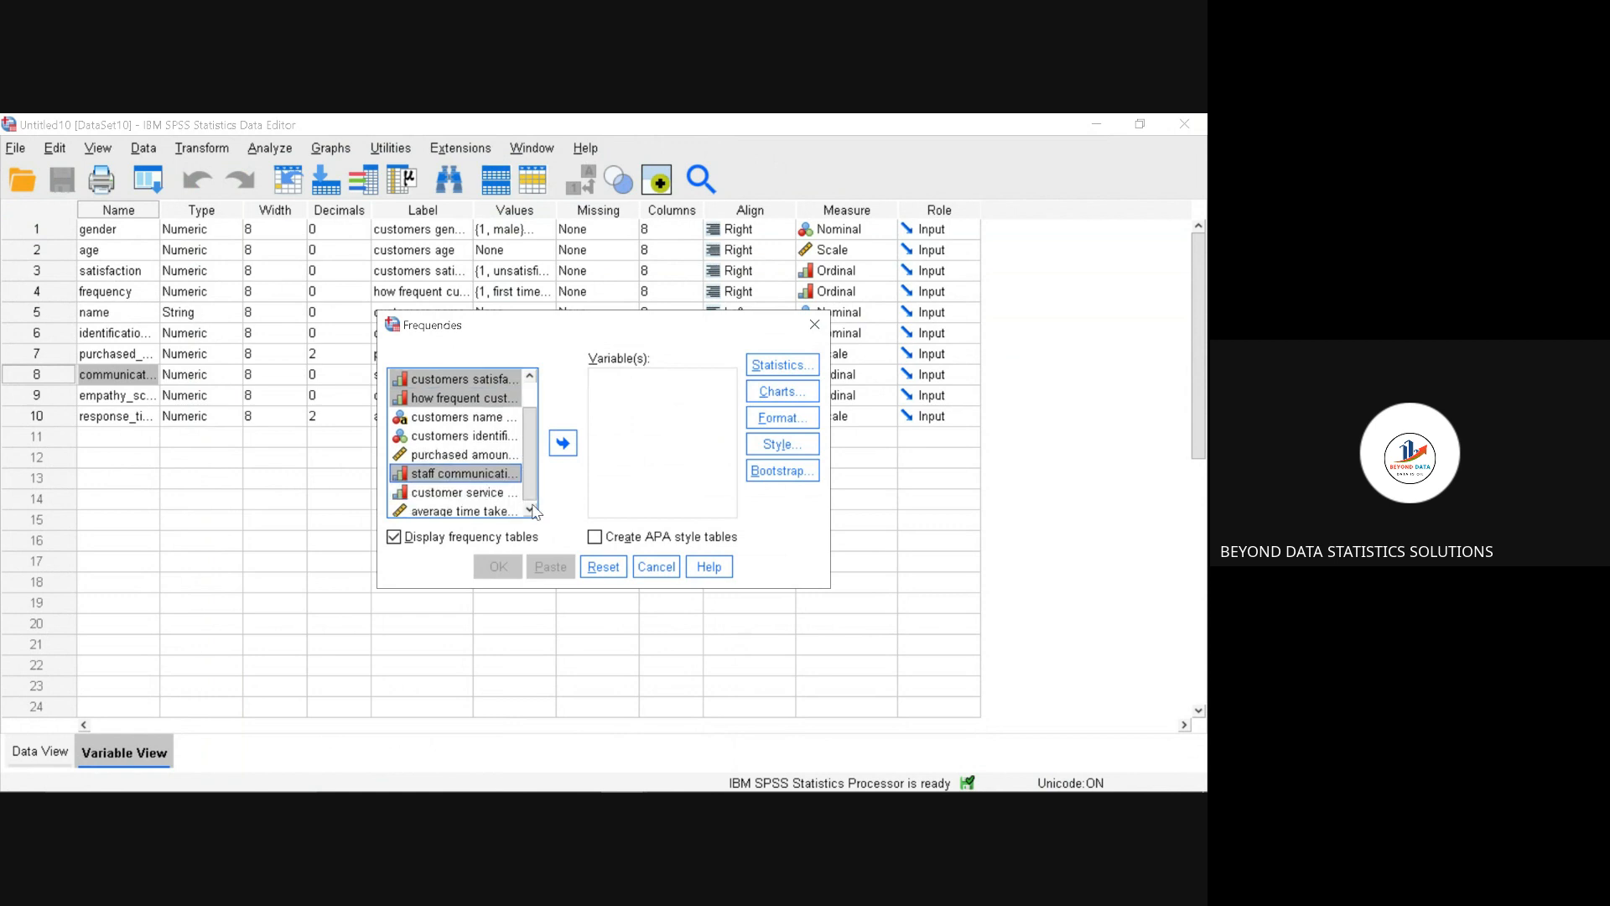
{"action": "left_click", "coordinate": [531, 511]}
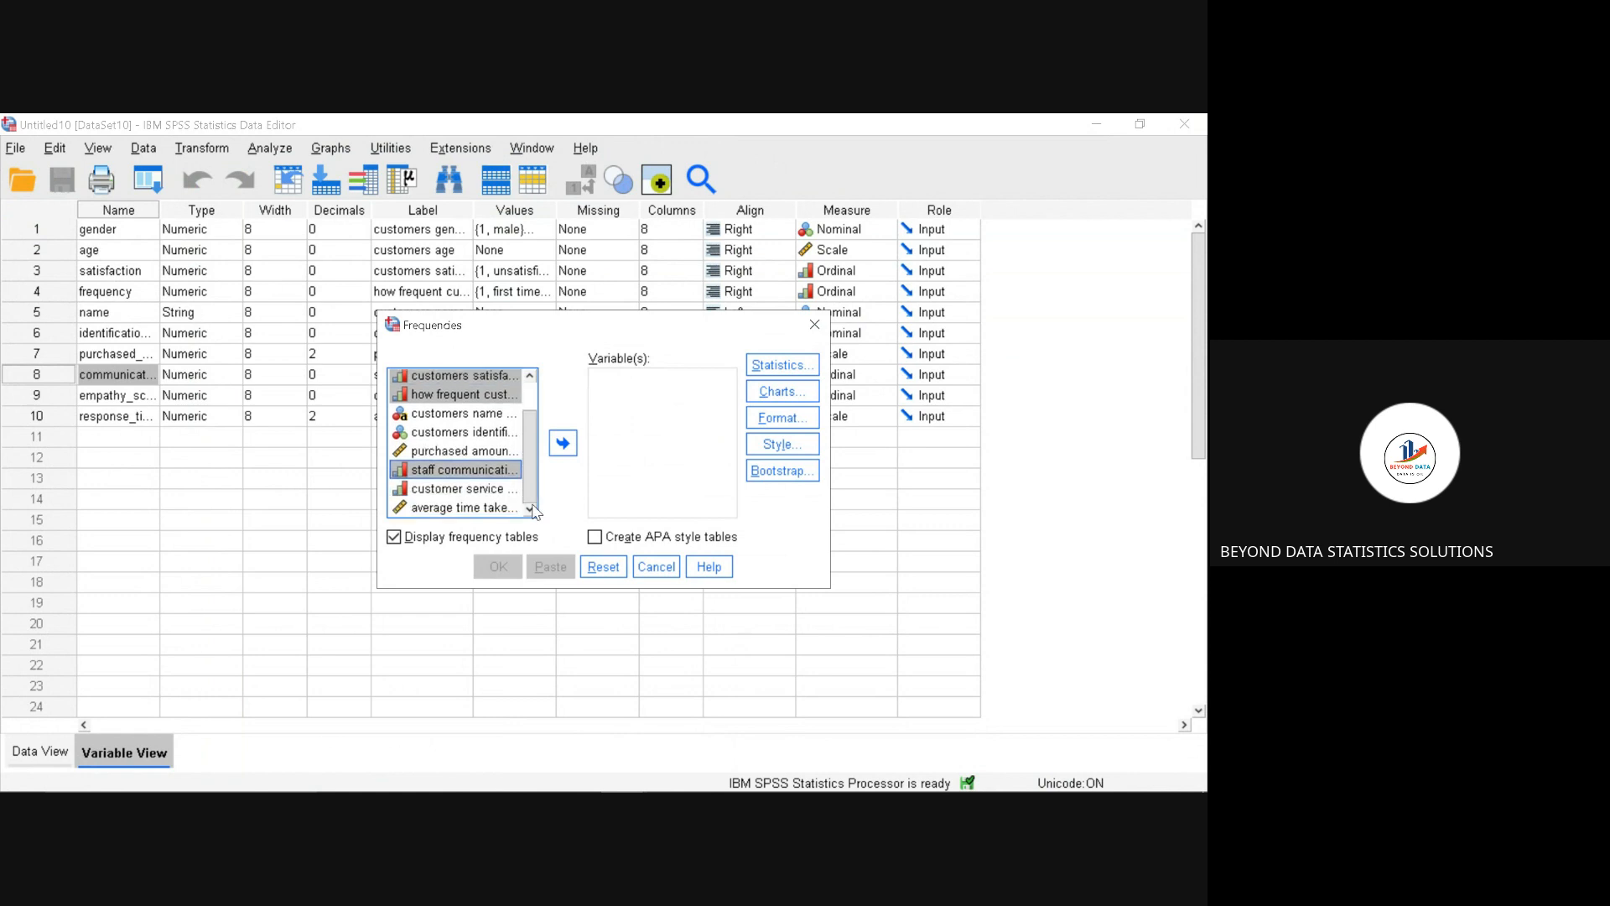
{"action": "left_click", "coordinate": [491, 491], "text": "ctrl"}
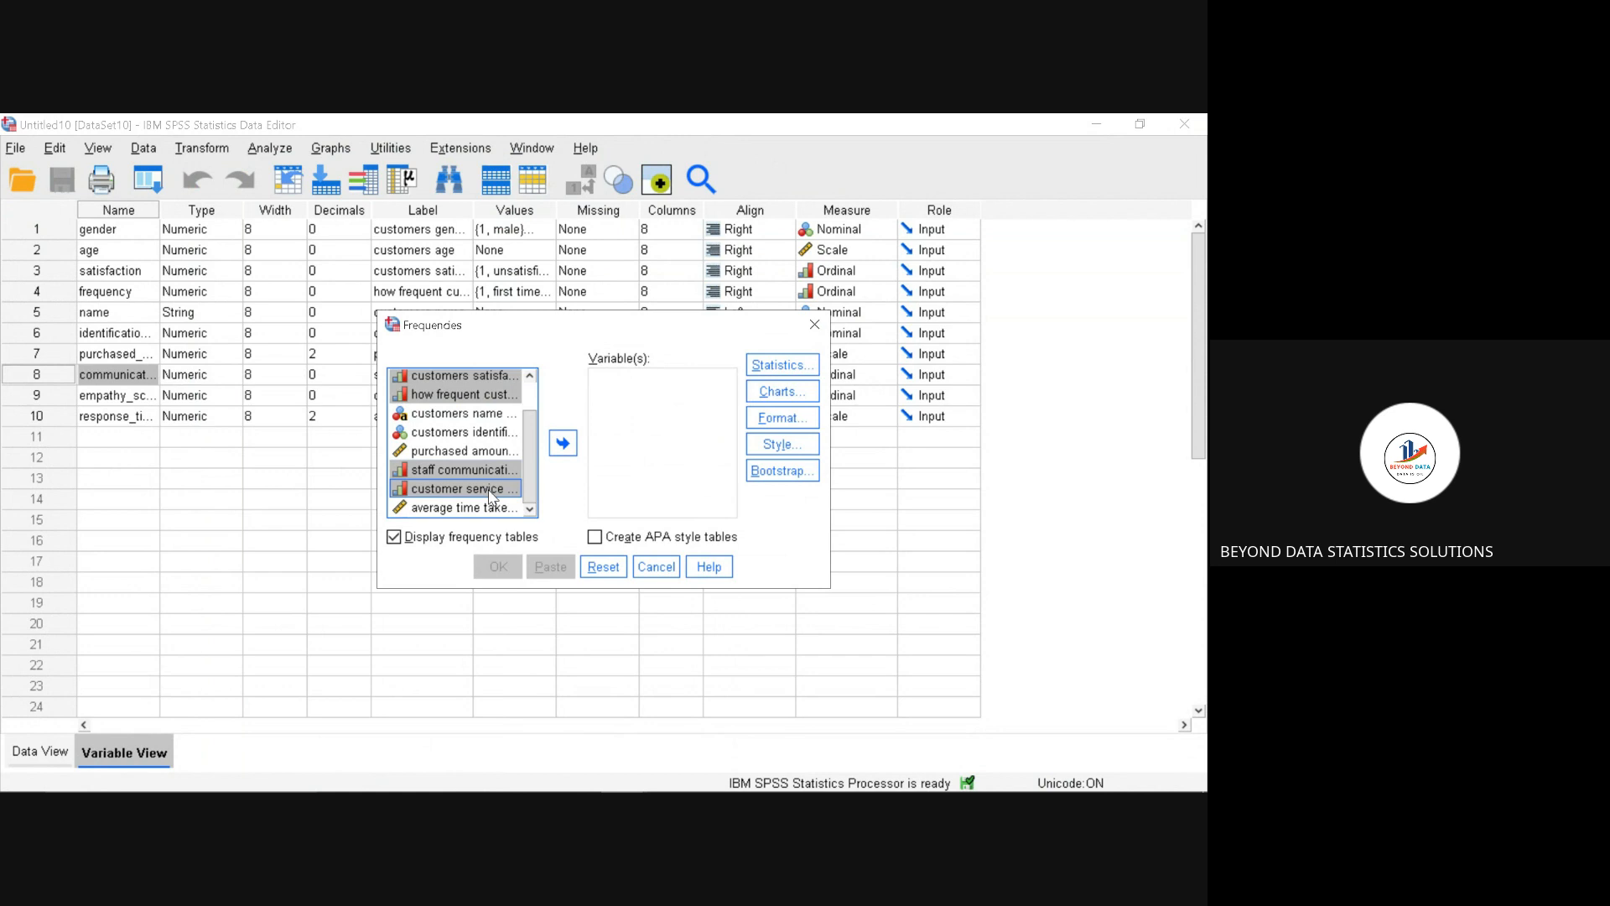
{"action": "left_click", "coordinate": [564, 445]}
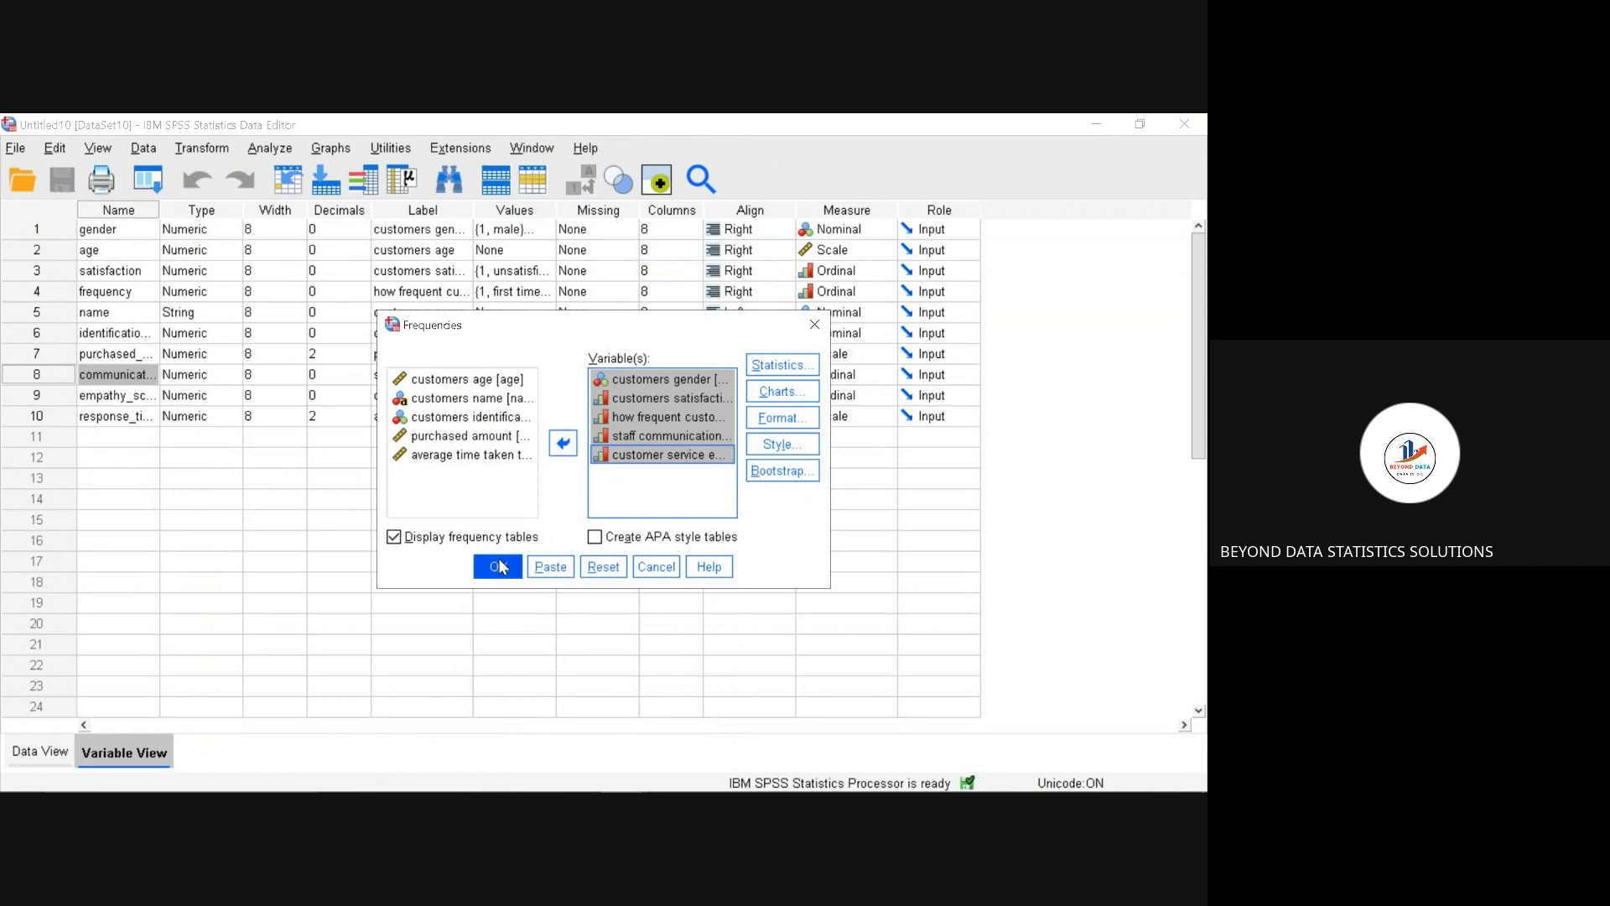
Step: Add bar charts with percentages as chart values to the Frequencies analysis and run it, maximizing the output viewer
{"action": "left_click", "coordinate": [786, 392]}
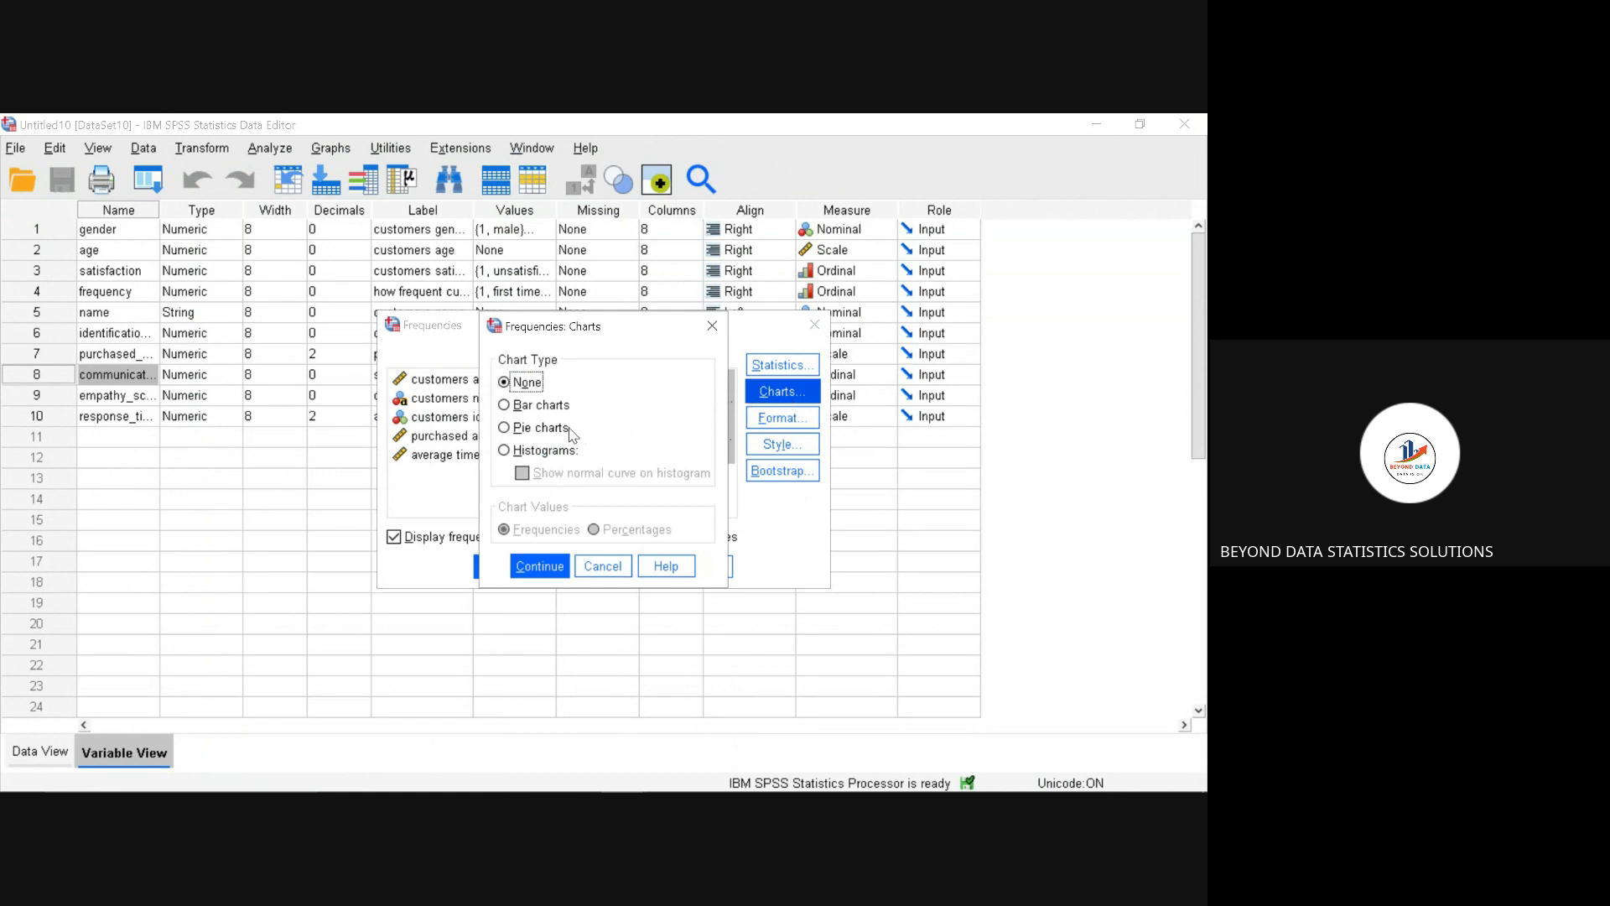
{"action": "left_click", "coordinate": [506, 407]}
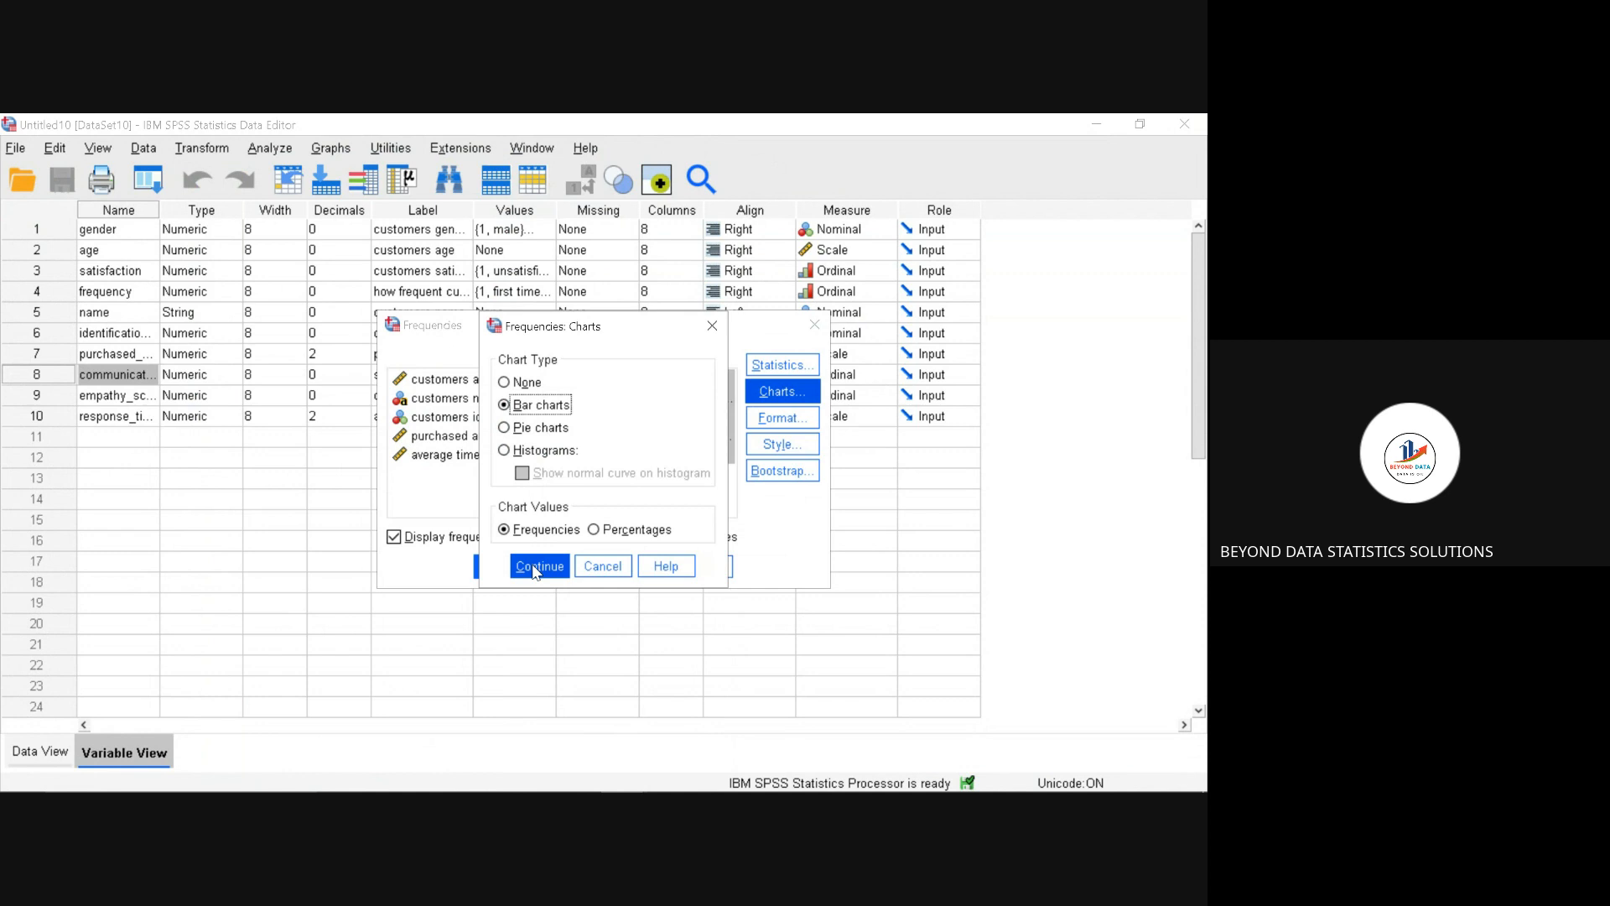
{"action": "left_click", "coordinate": [594, 530]}
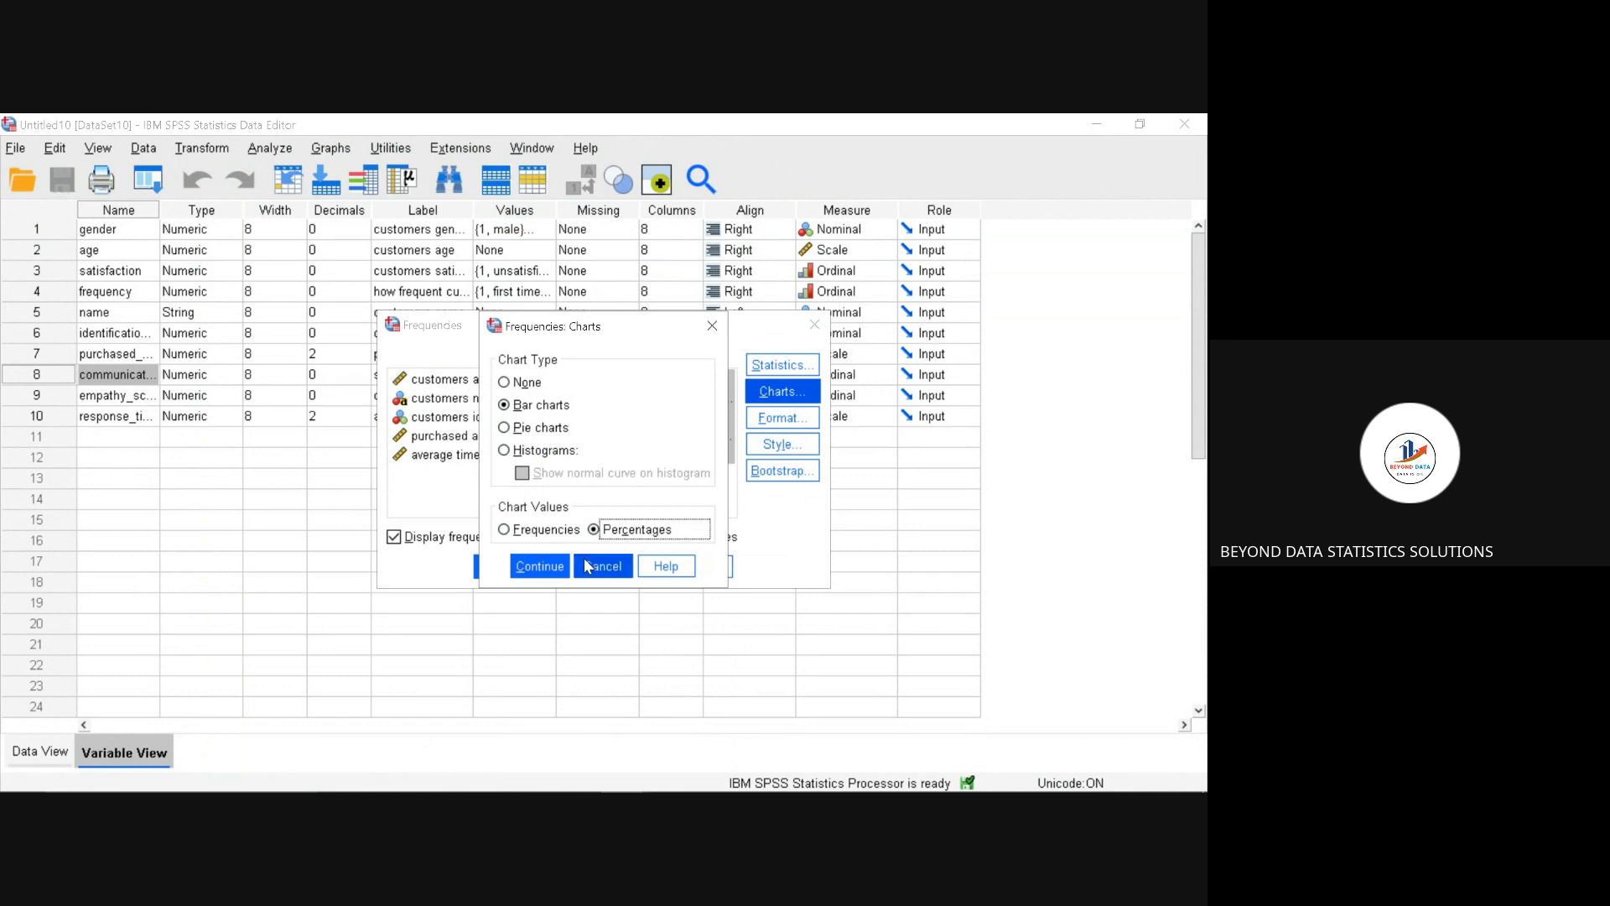
{"action": "left_click", "coordinate": [550, 566]}
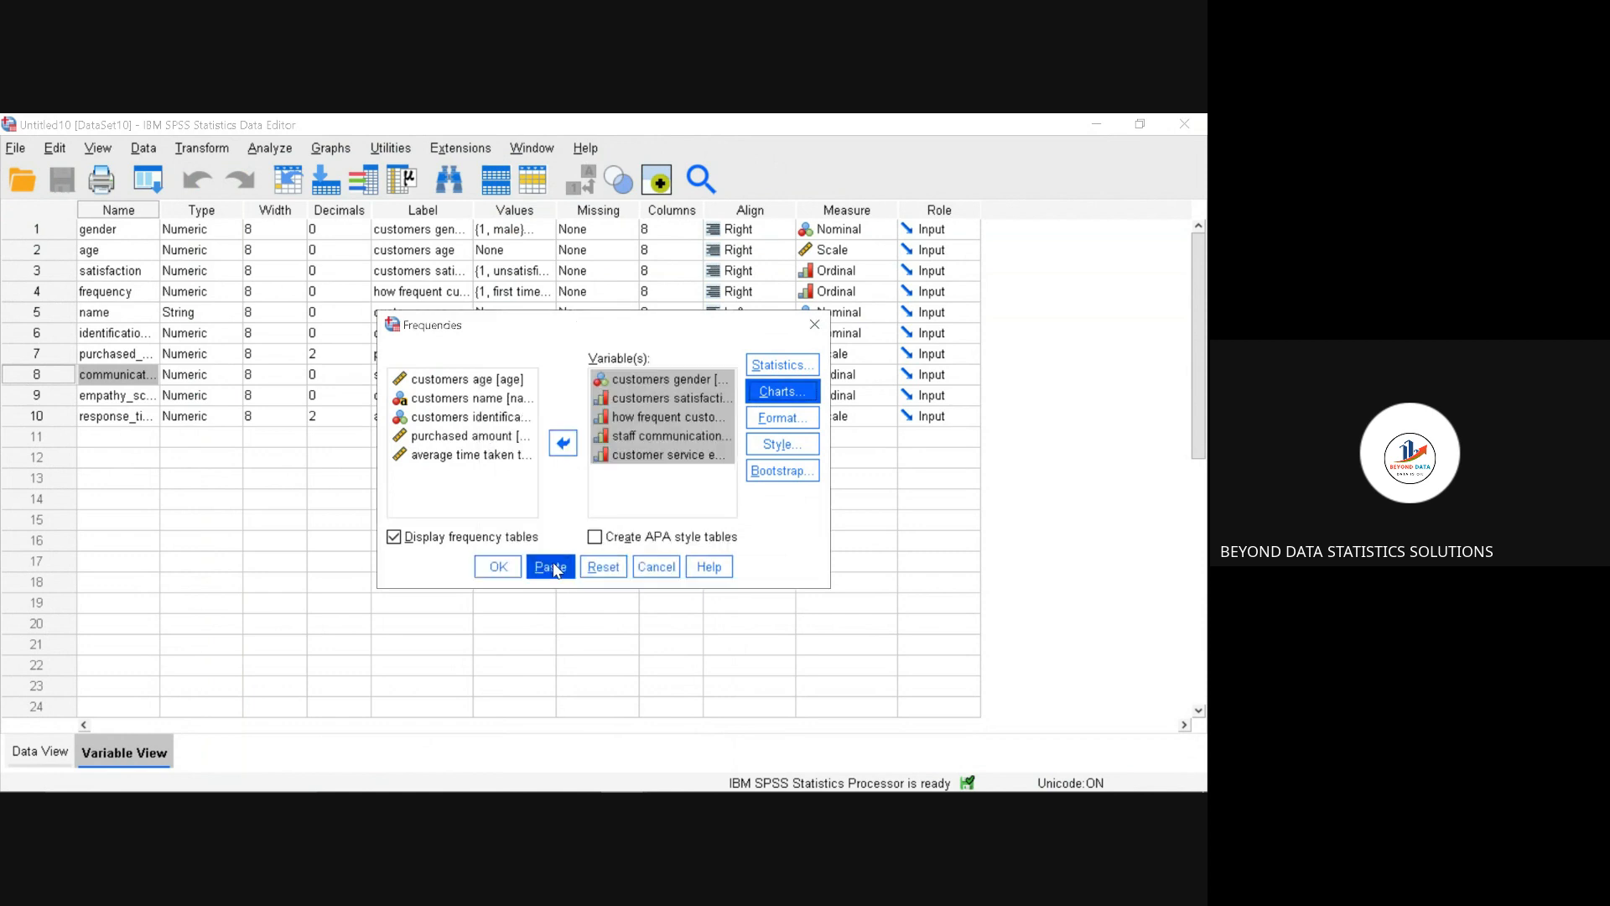
{"action": "left_click", "coordinate": [501, 567]}
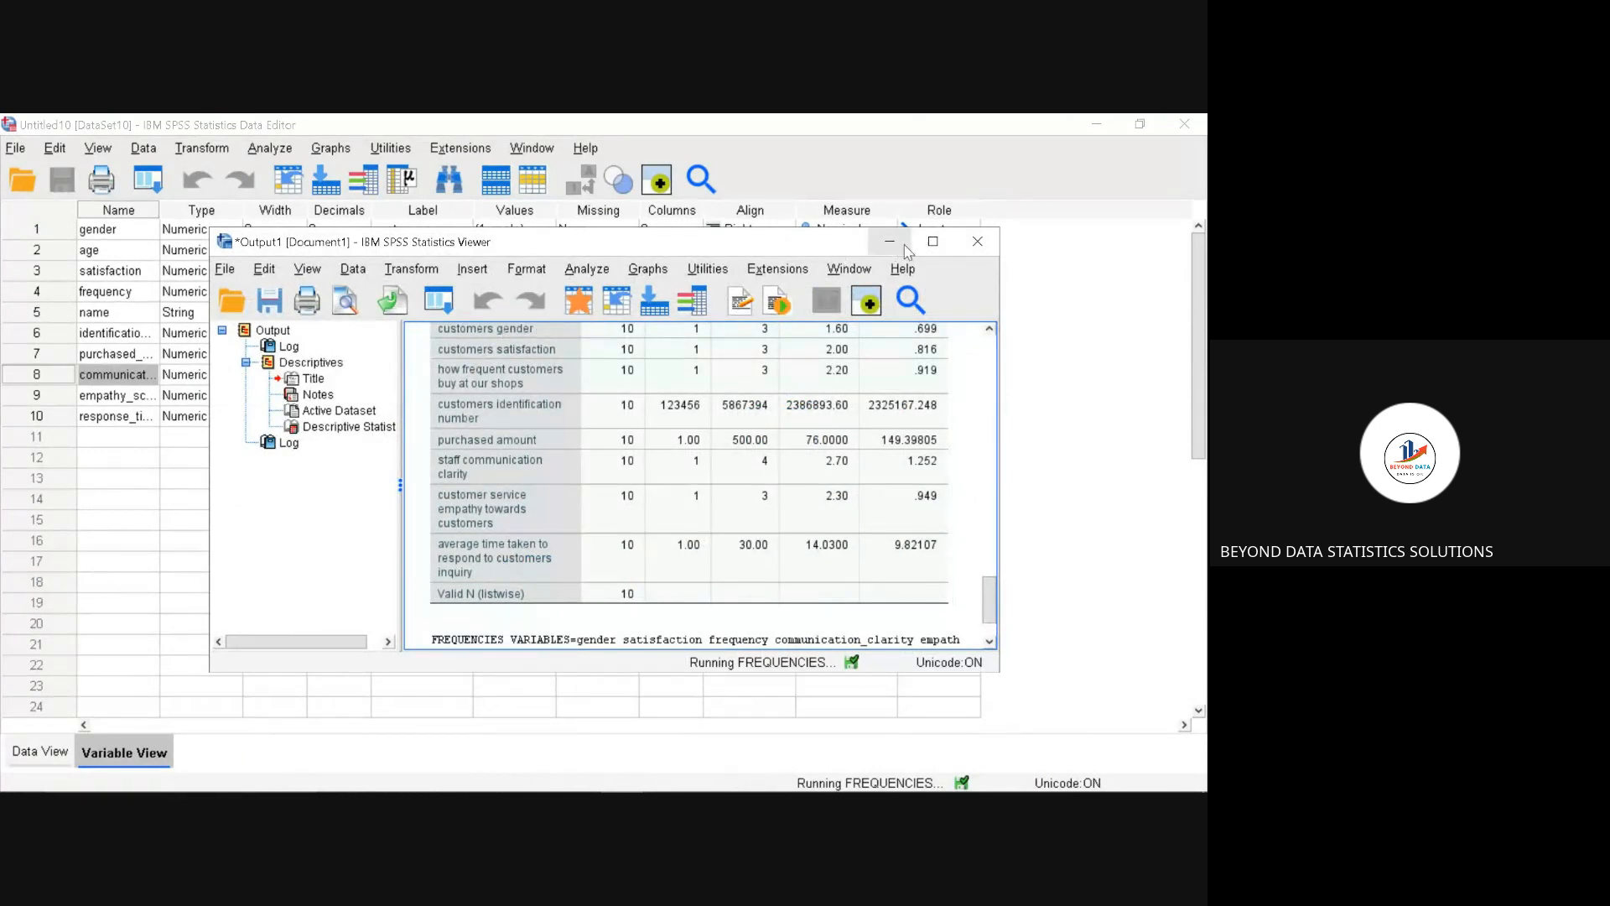
{"action": "left_click", "coordinate": [933, 242]}
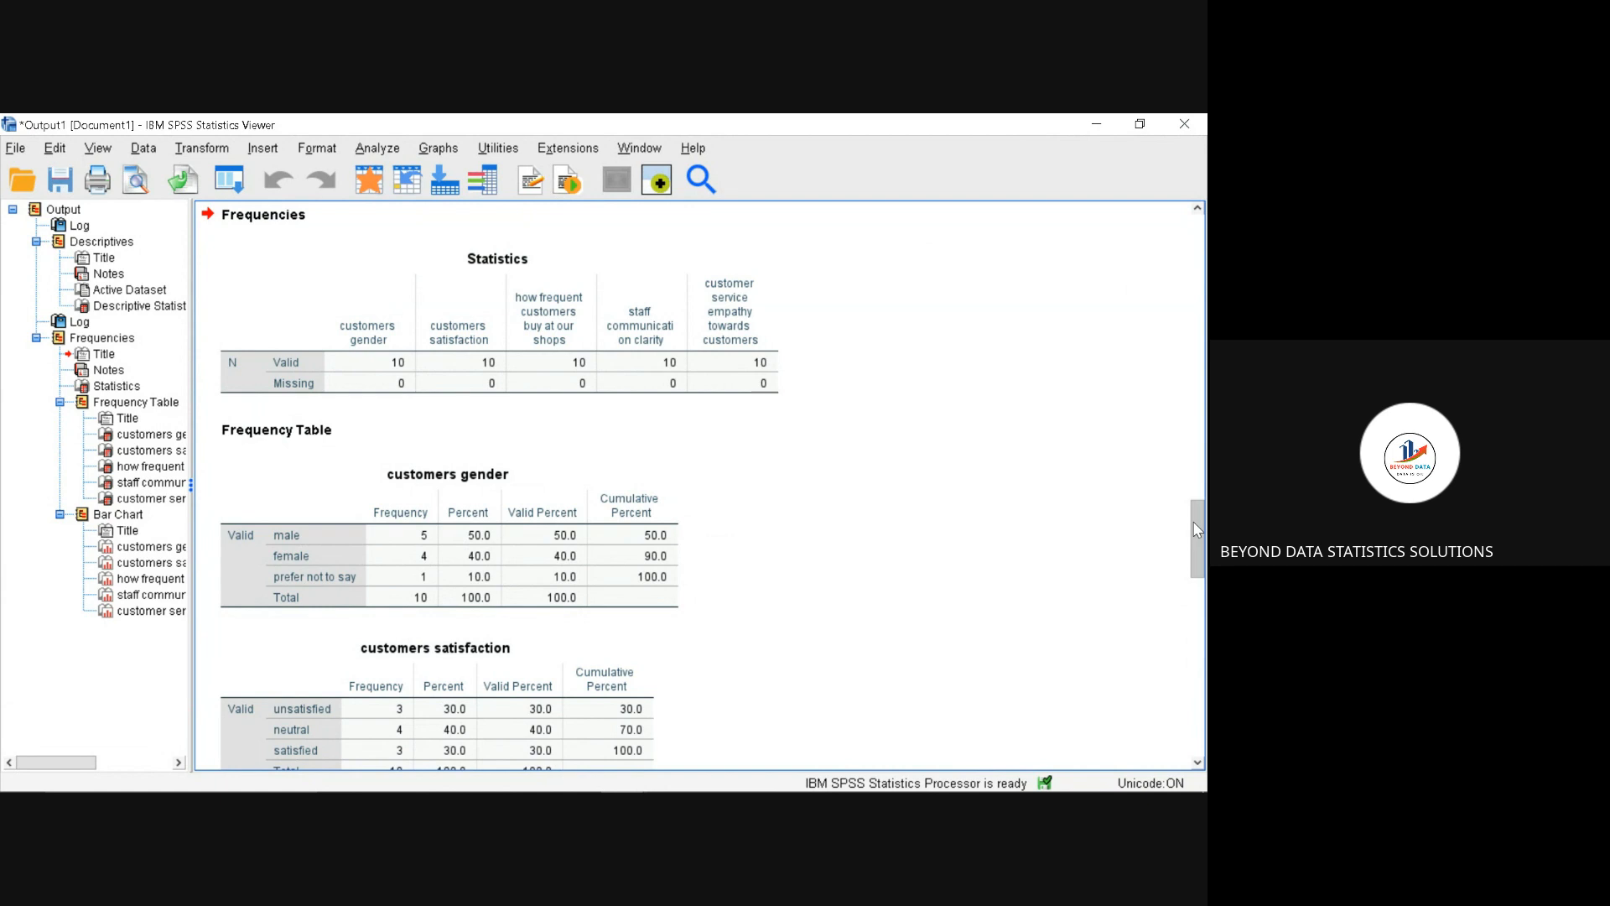
Step: Examine the frequency tables for all five survey variables and the customers gender bar chart in the output viewer
{"action": "mouse_move", "coordinate": [1197, 528]}
{"action": "left_mouse_down"}
{"action": "mouse_move", "coordinate": [1190, 377]}
{"action": "mouse_move", "coordinate": [1190, 527]}
{"action": "left_mouse_up"}
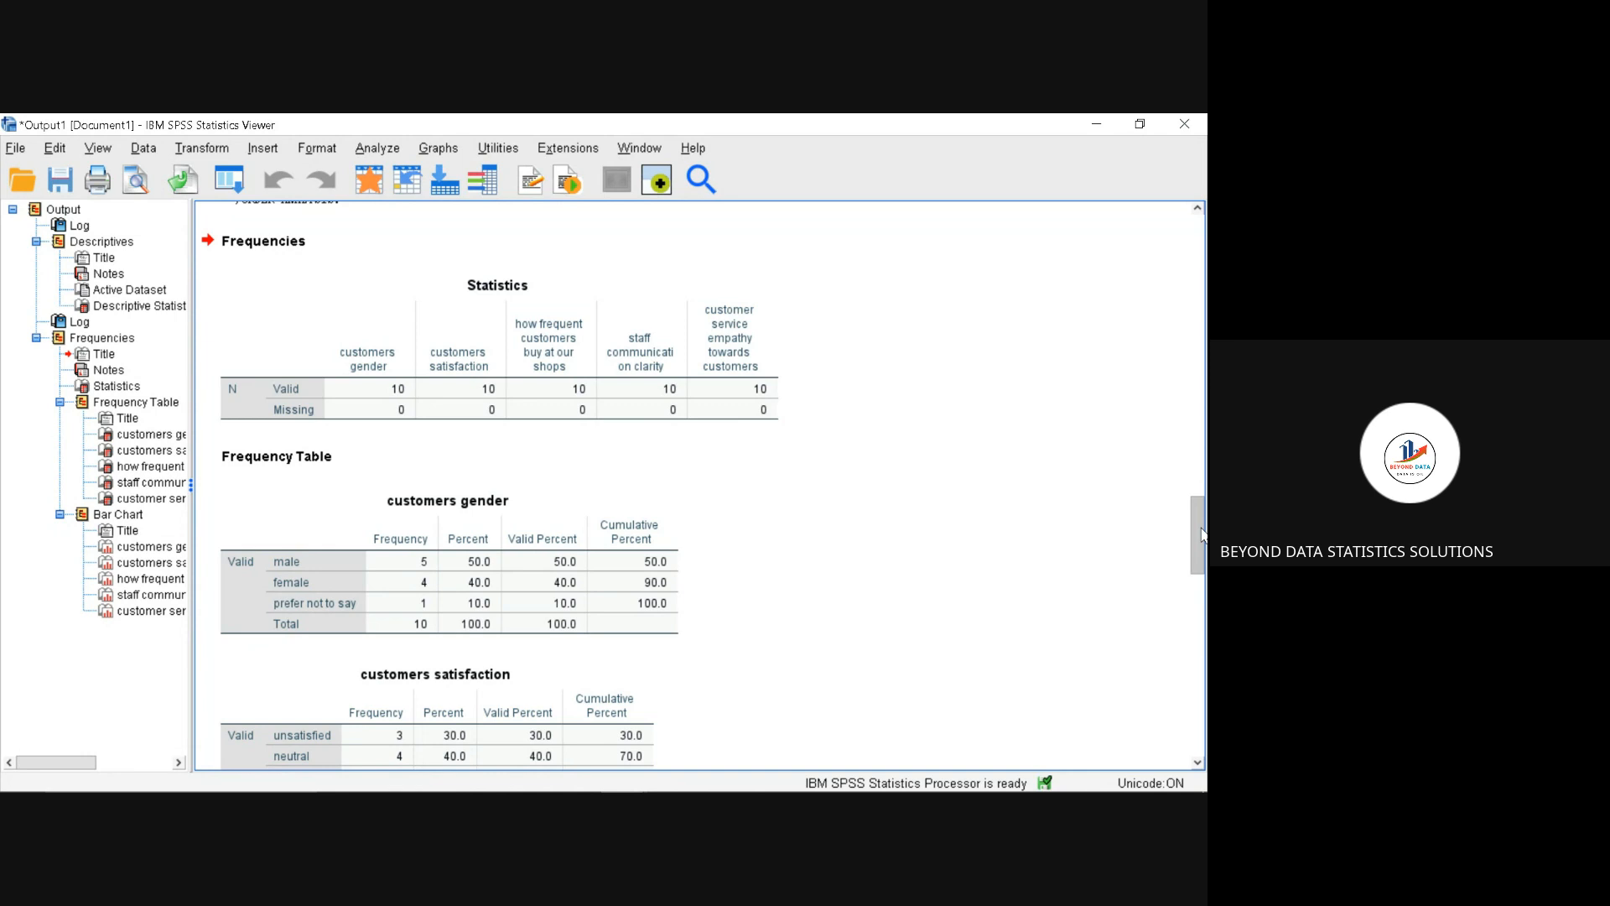
{"action": "left_click_drag", "start_coordinate": [1201, 535], "coordinate": [1201, 558]}
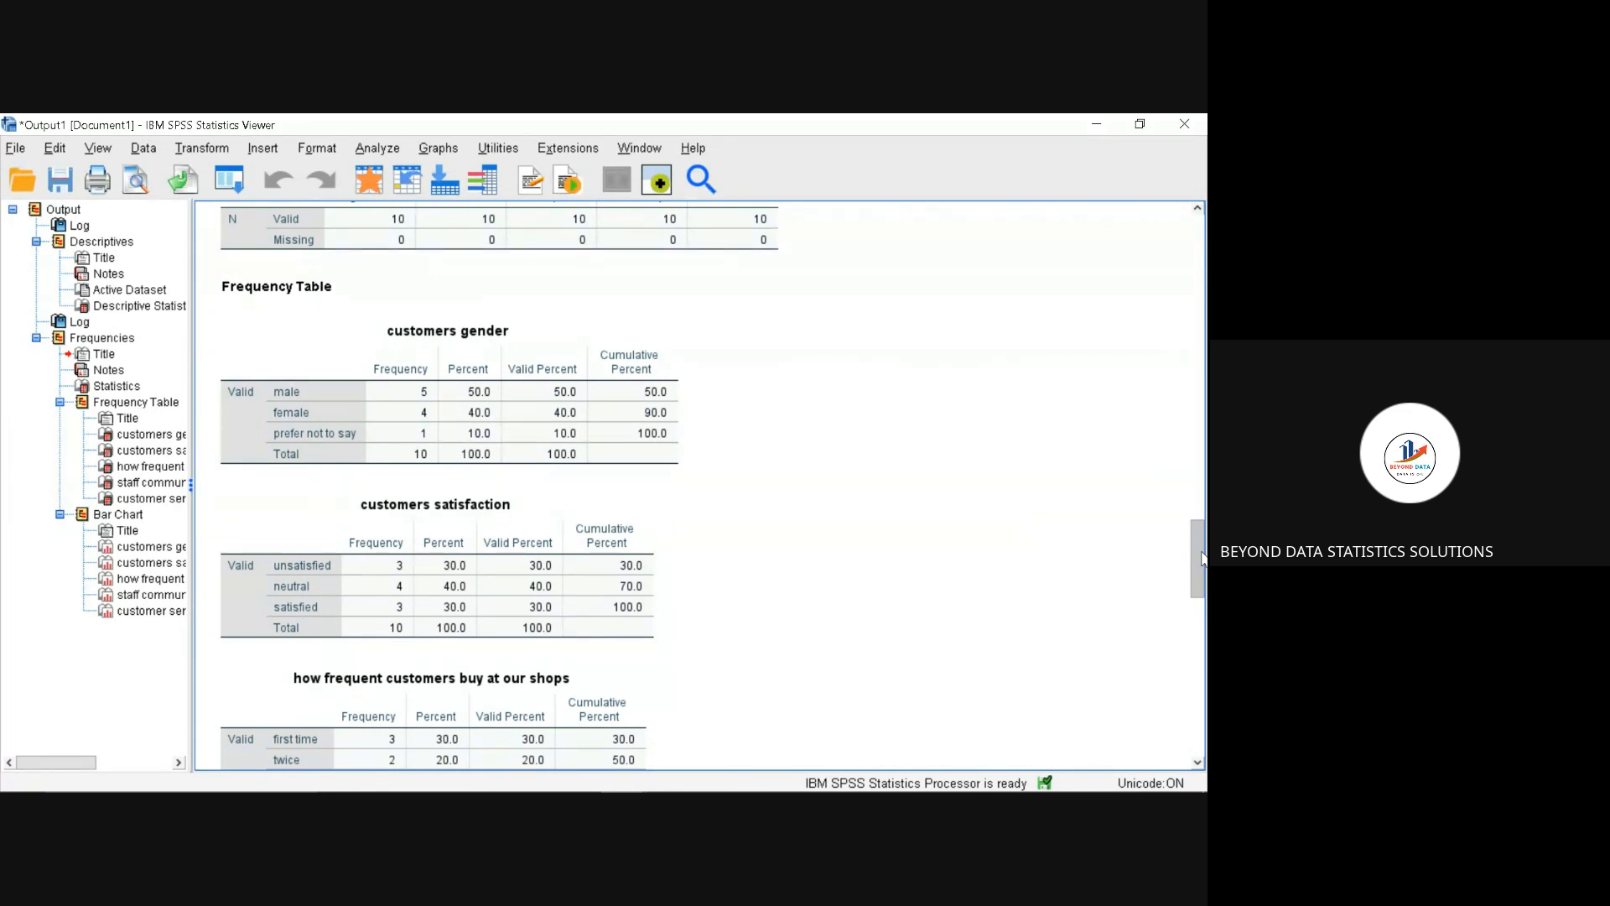
{"action": "left_click_drag", "start_coordinate": [1202, 579], "coordinate": [1206, 615]}
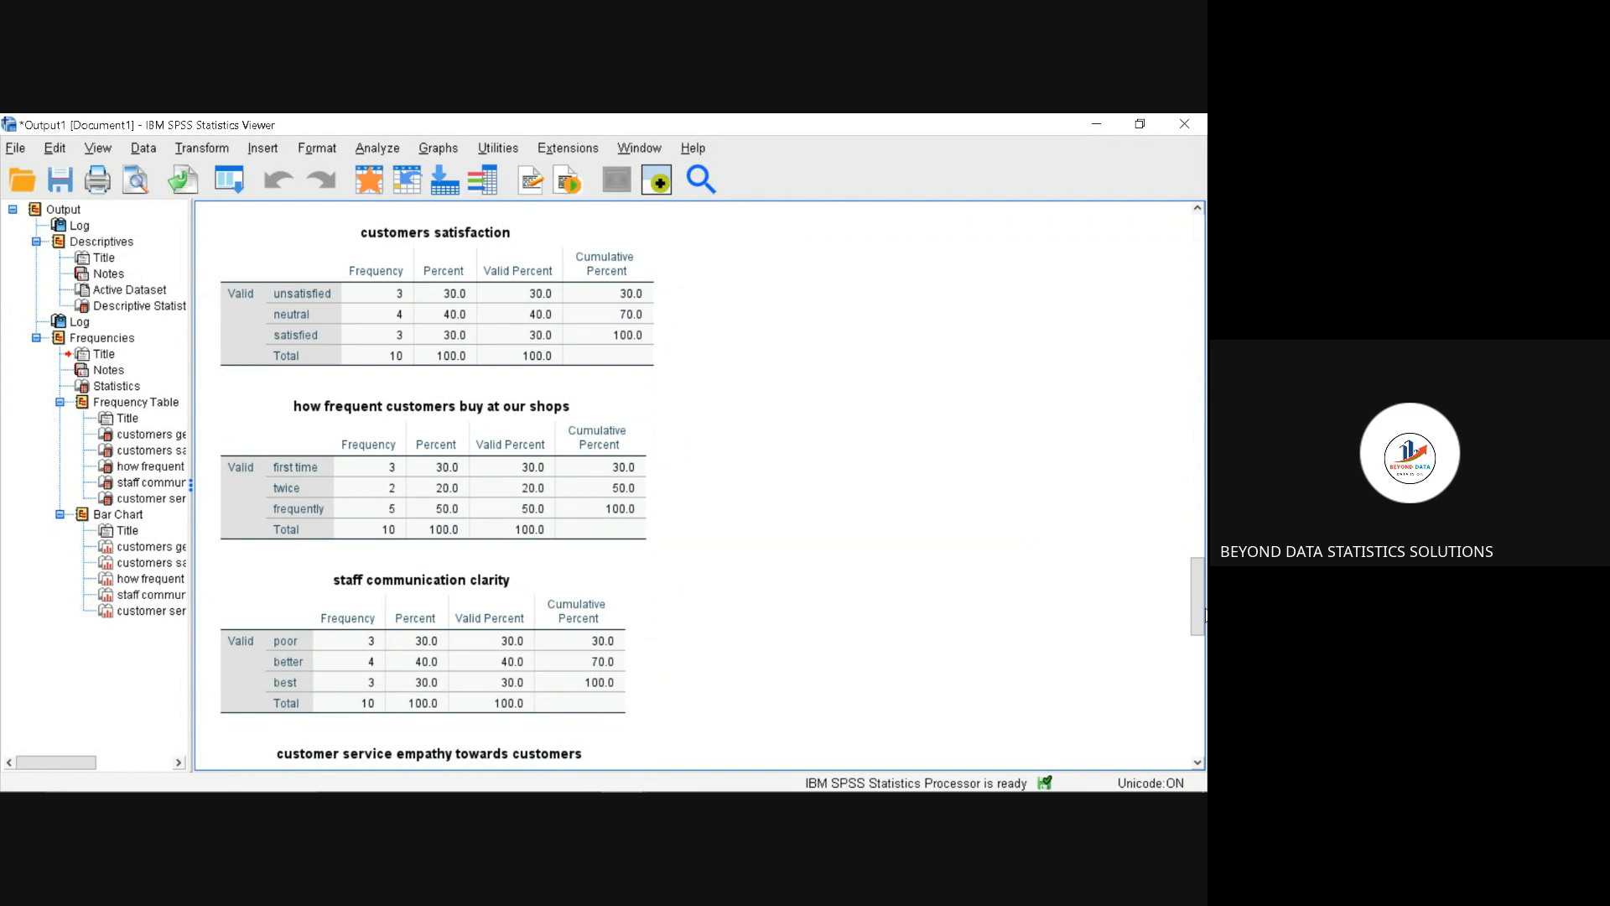
{"action": "left_click_drag", "start_coordinate": [1199, 619], "coordinate": [1198, 645]}
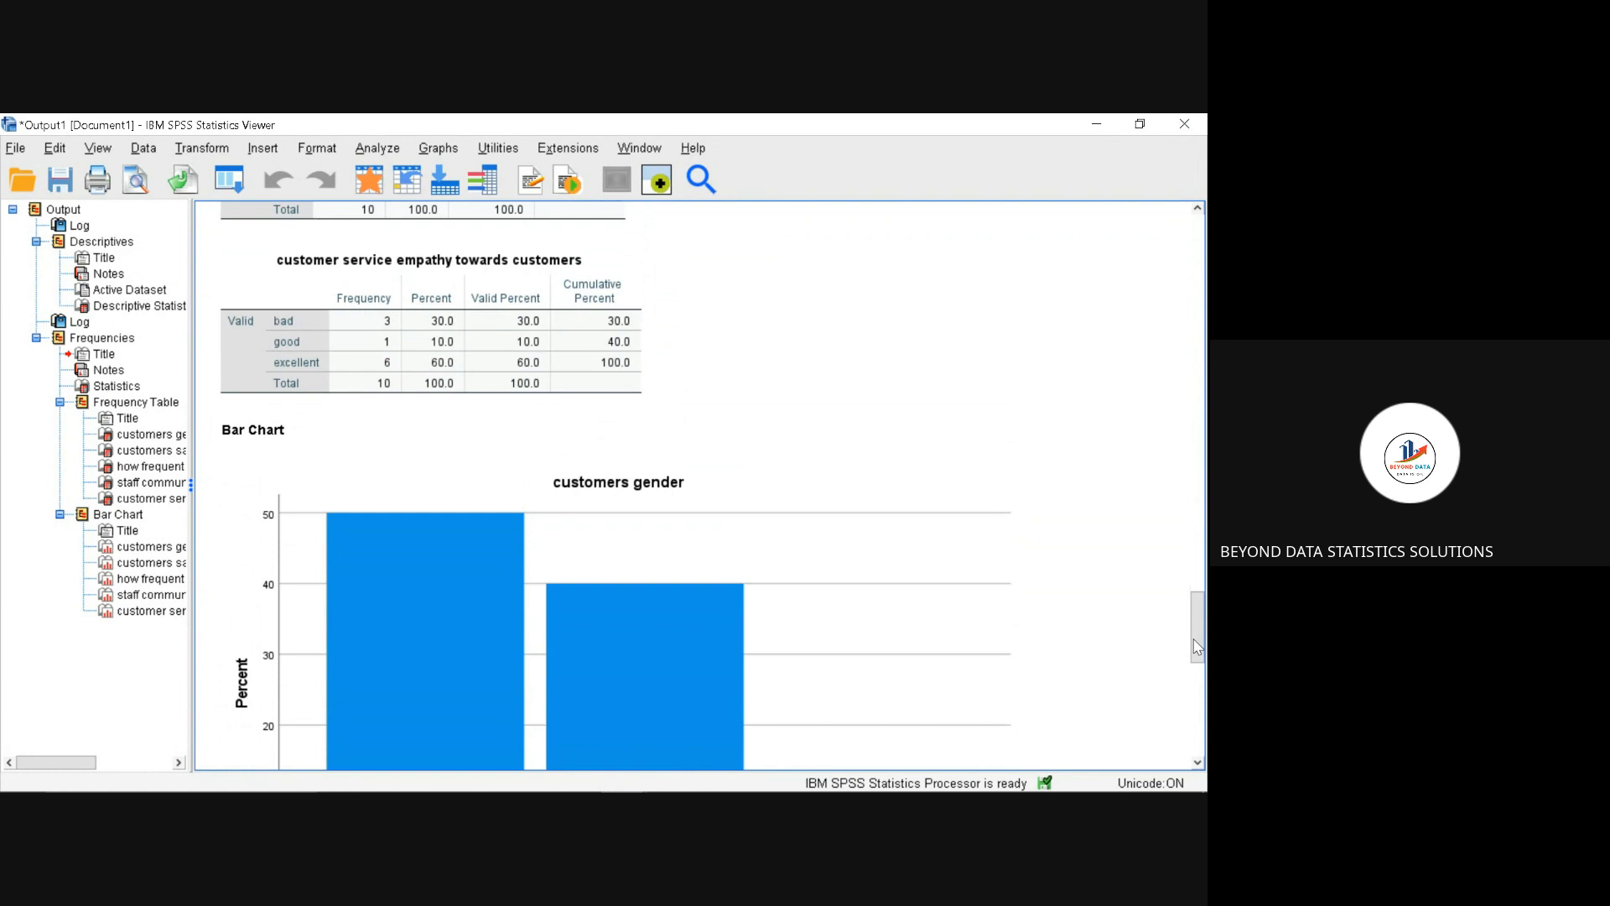
{"action": "scroll", "coordinate": [1197, 647], "scroll_direction": "down", "scroll_amount": 4}
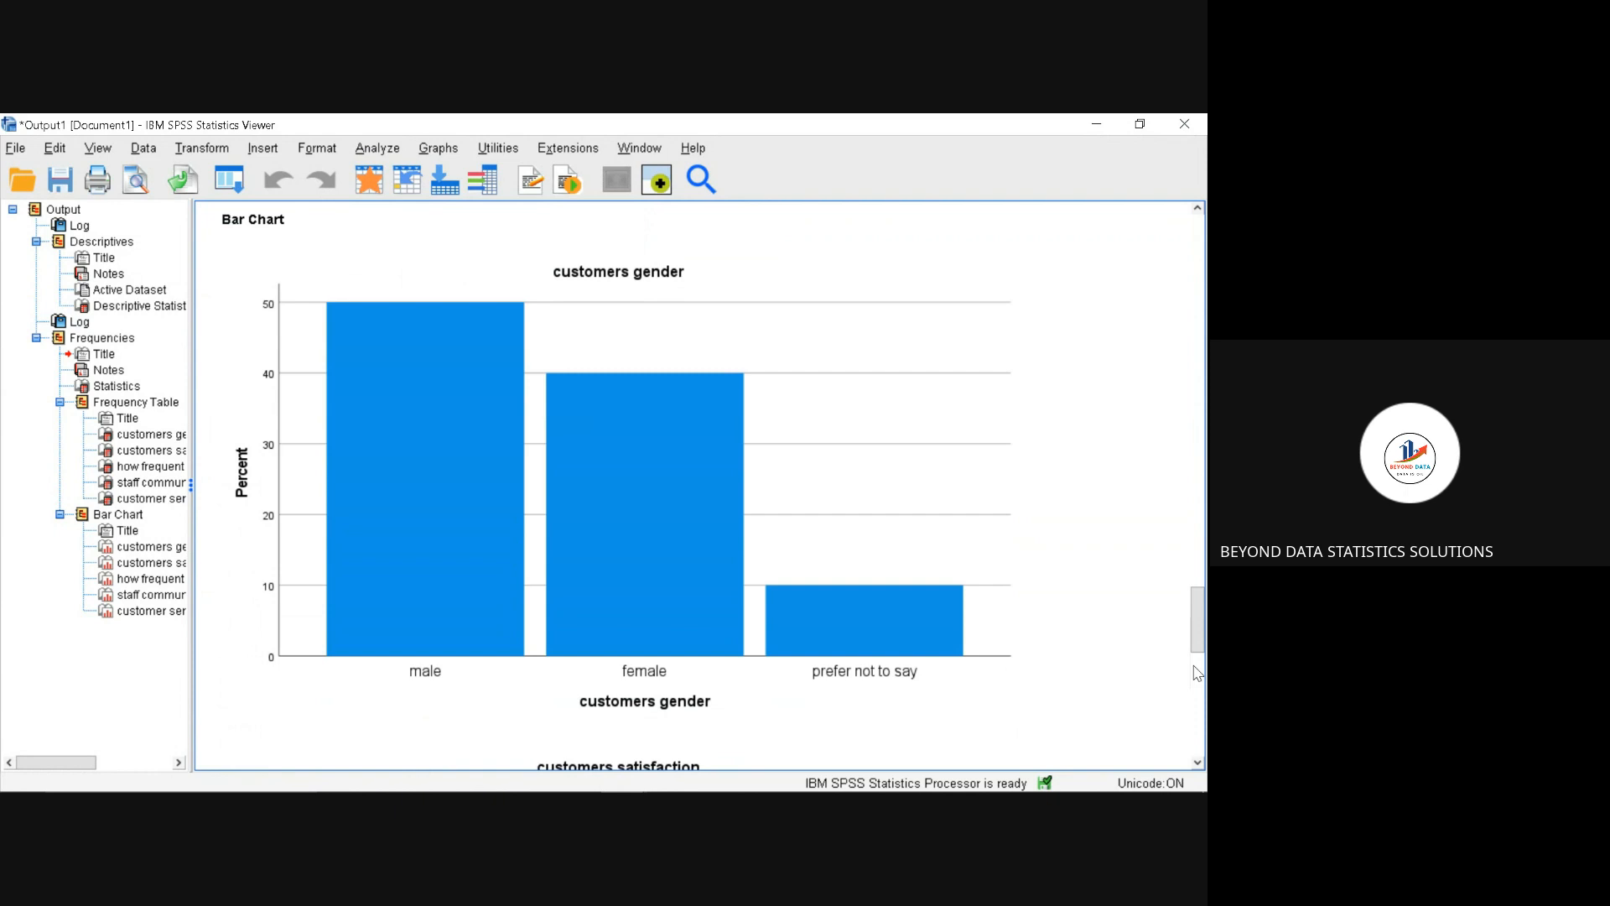
Step: Open the customers gender bar chart in a maximized Chart Editor and close its properties window
{"action": "left_click", "coordinate": [977, 630]}
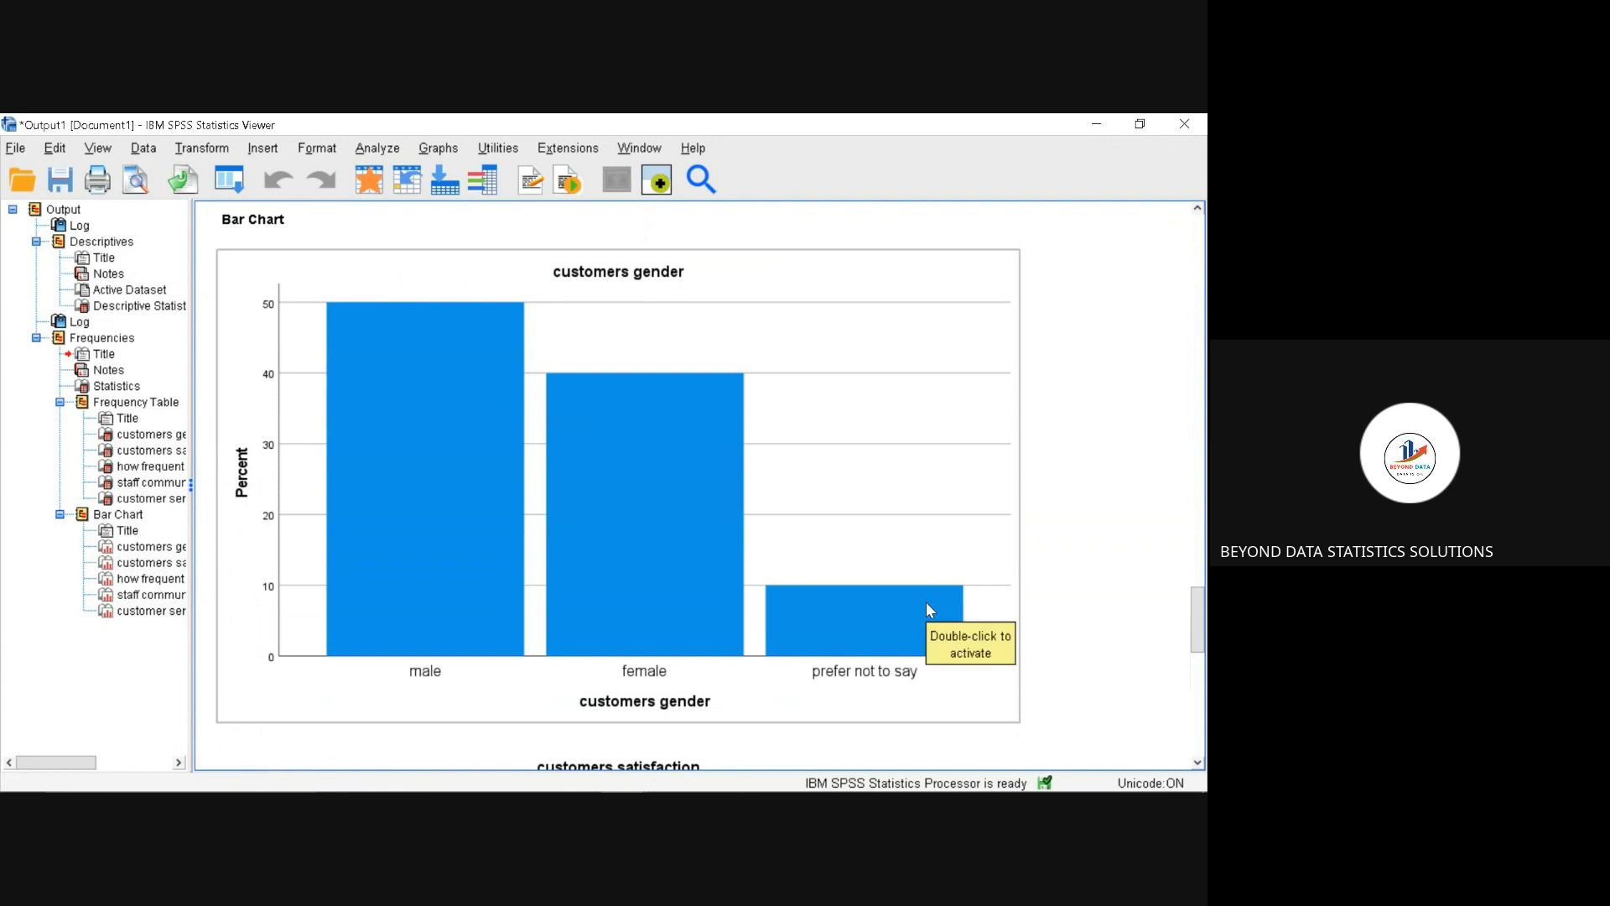
{"action": "left_click", "coordinate": [897, 515]}
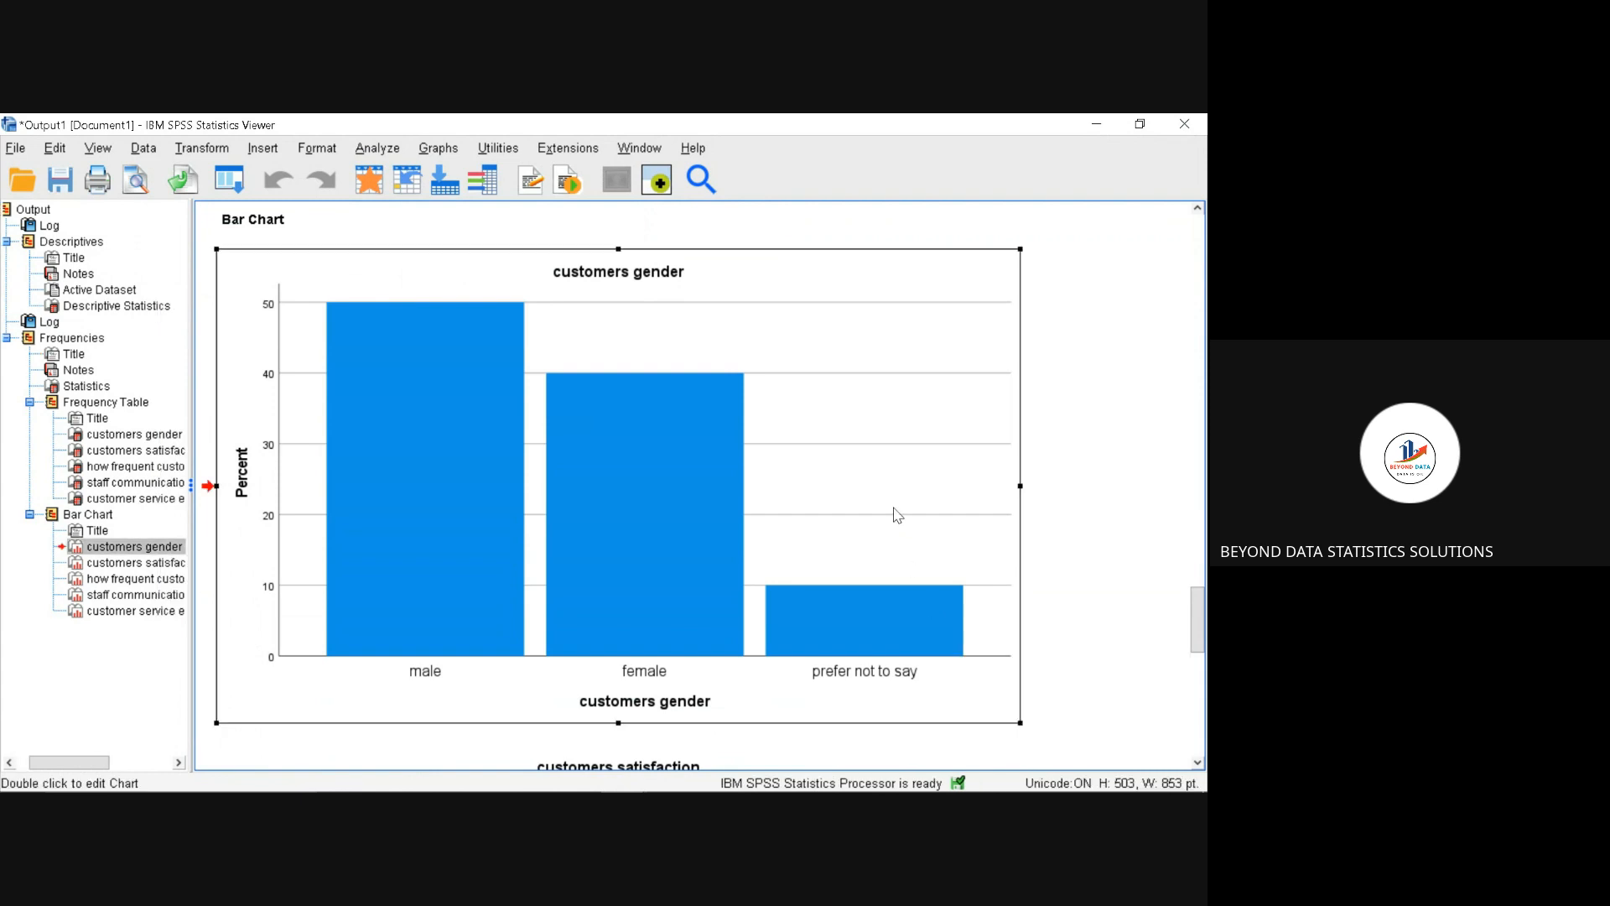
{"action": "double_click", "coordinate": [898, 515]}
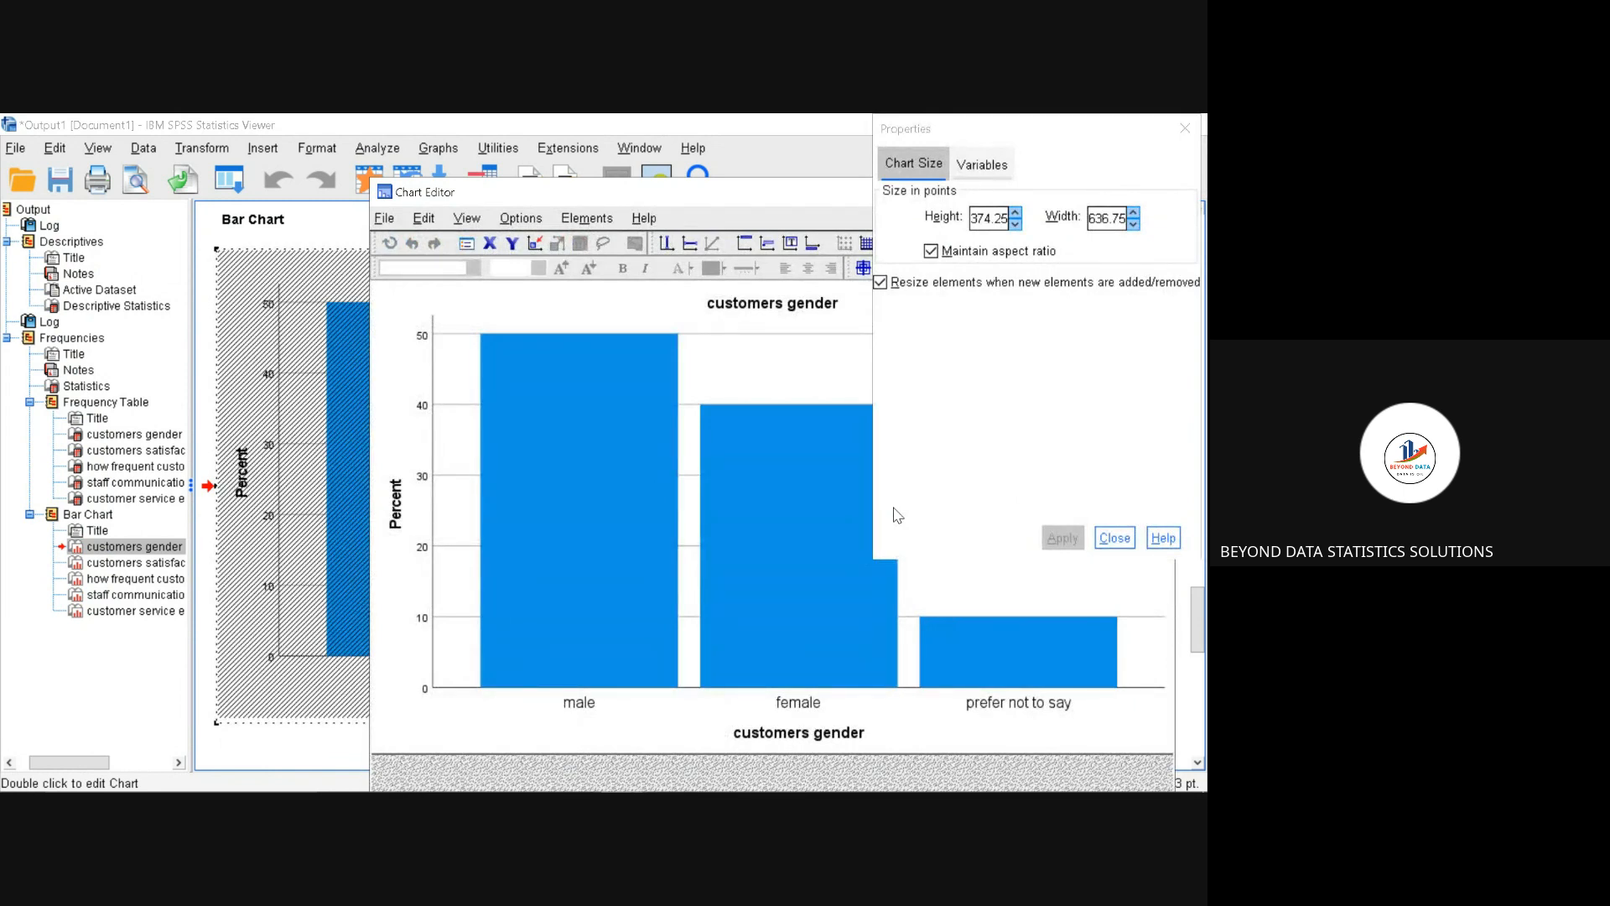
{"action": "left_click", "coordinate": [1107, 539]}
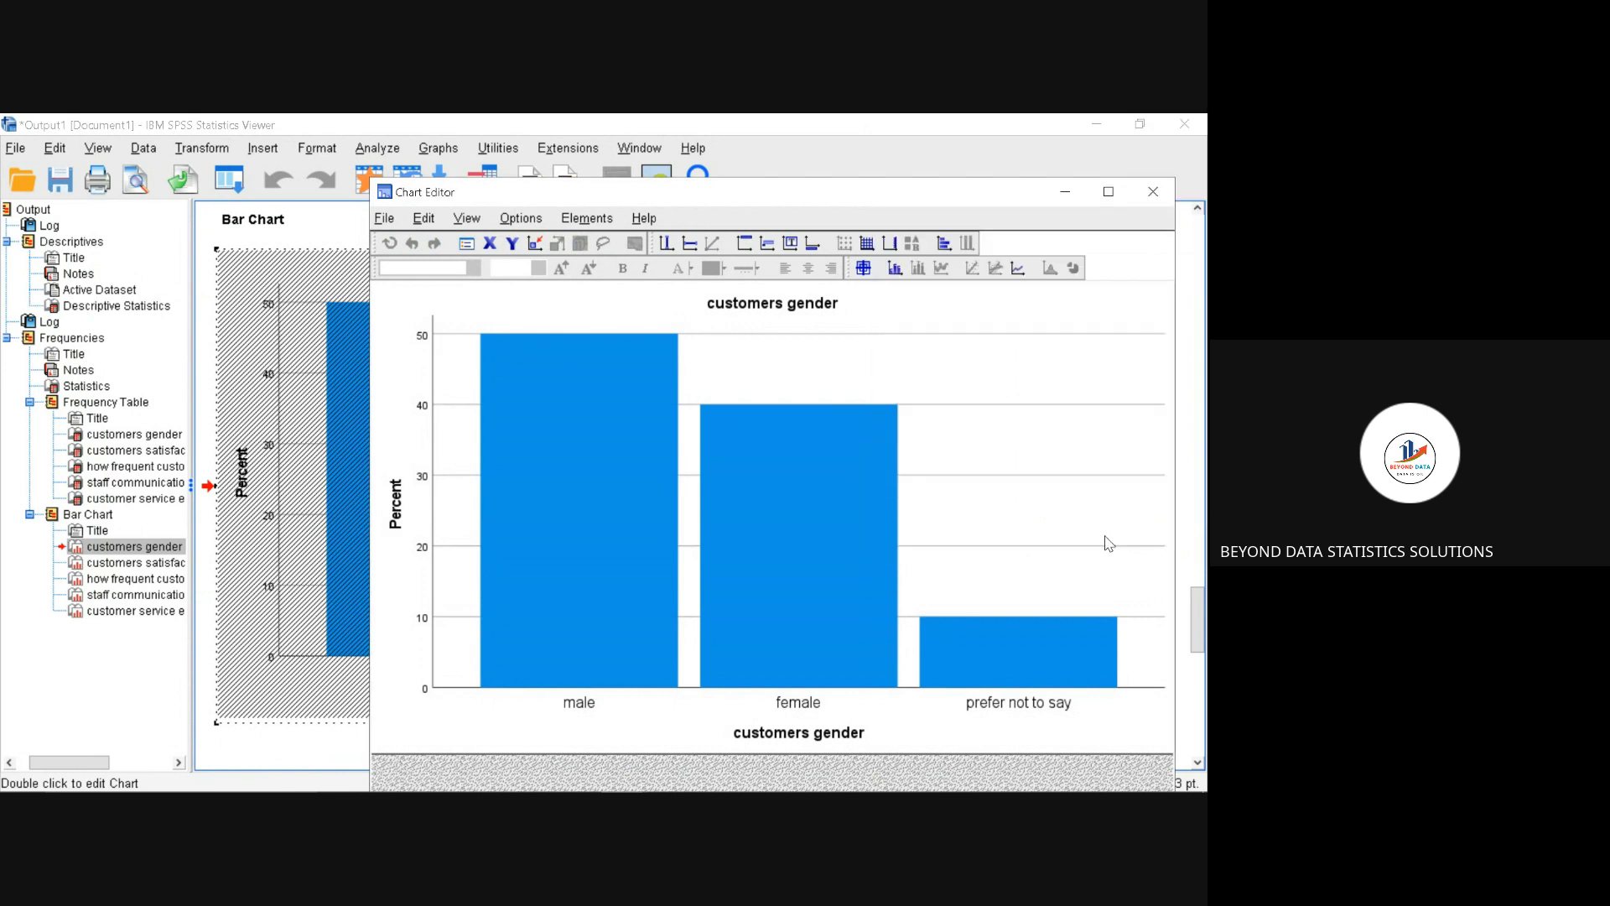
{"action": "left_click", "coordinate": [1109, 193]}
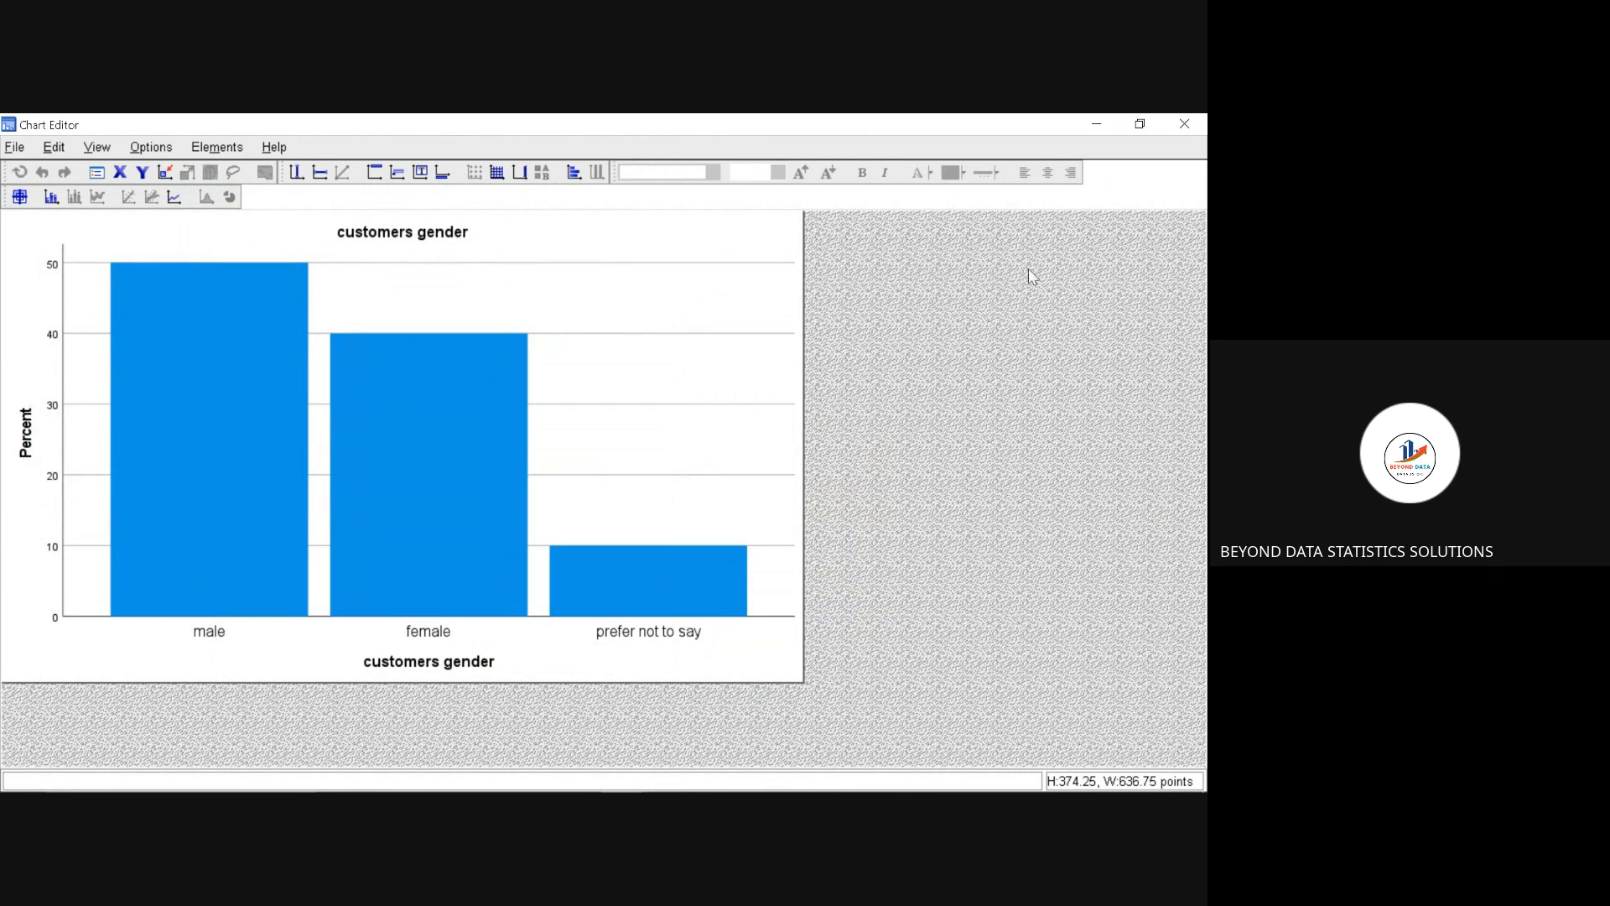
Step: Show data labels with percentages on all bars of the customers gender chart and close the label properties
{"action": "right_click", "coordinate": [618, 568]}
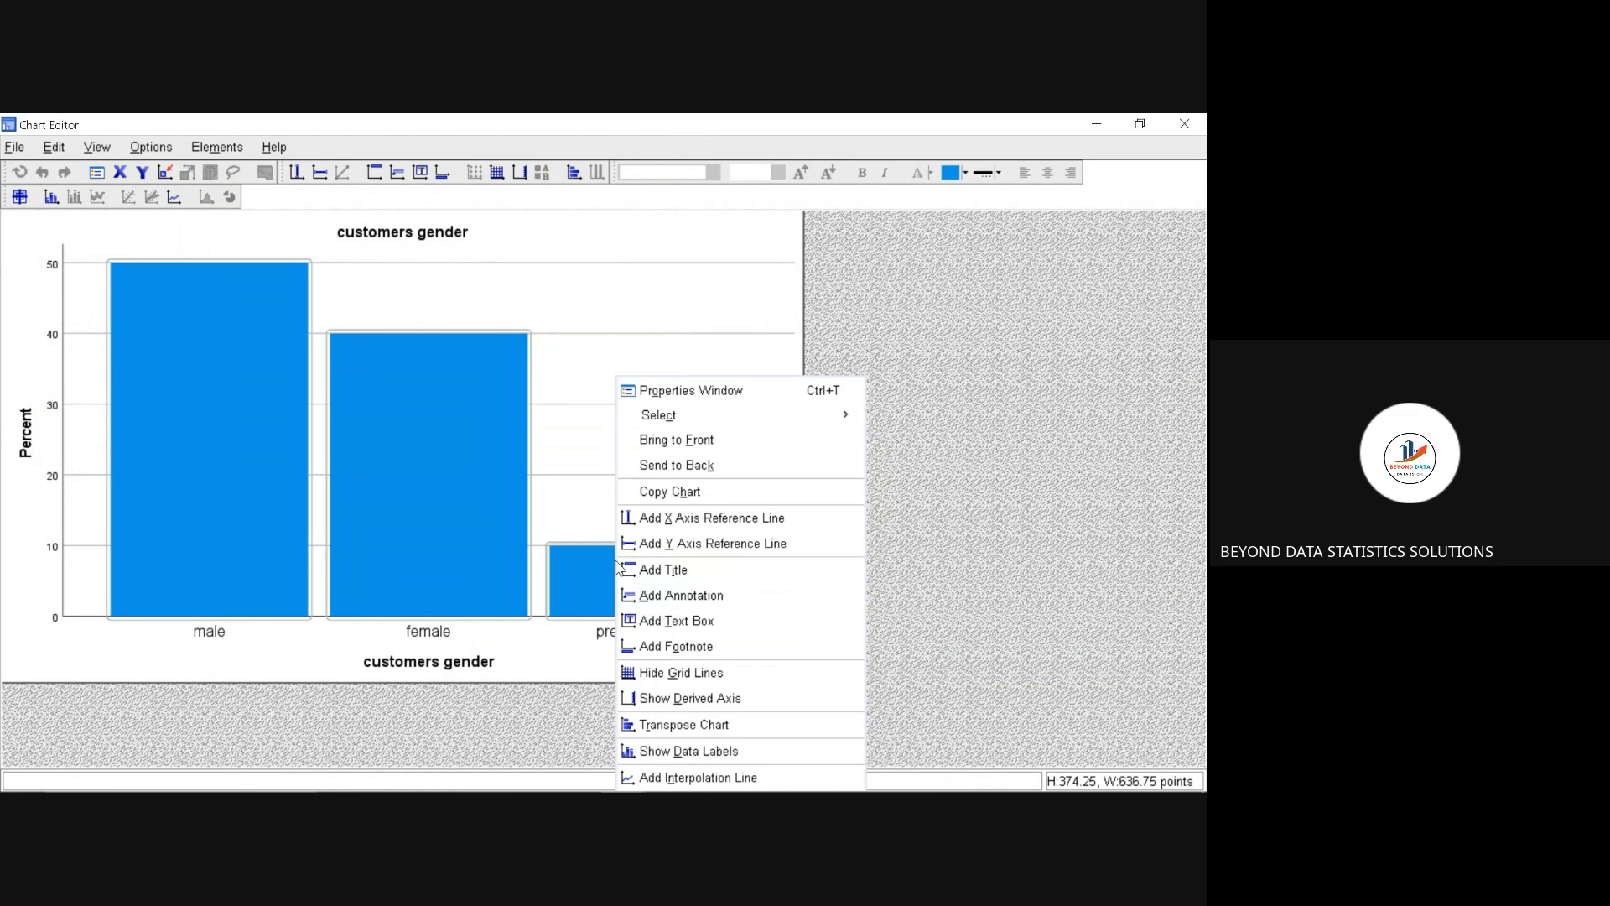
{"action": "left_click", "coordinate": [679, 752]}
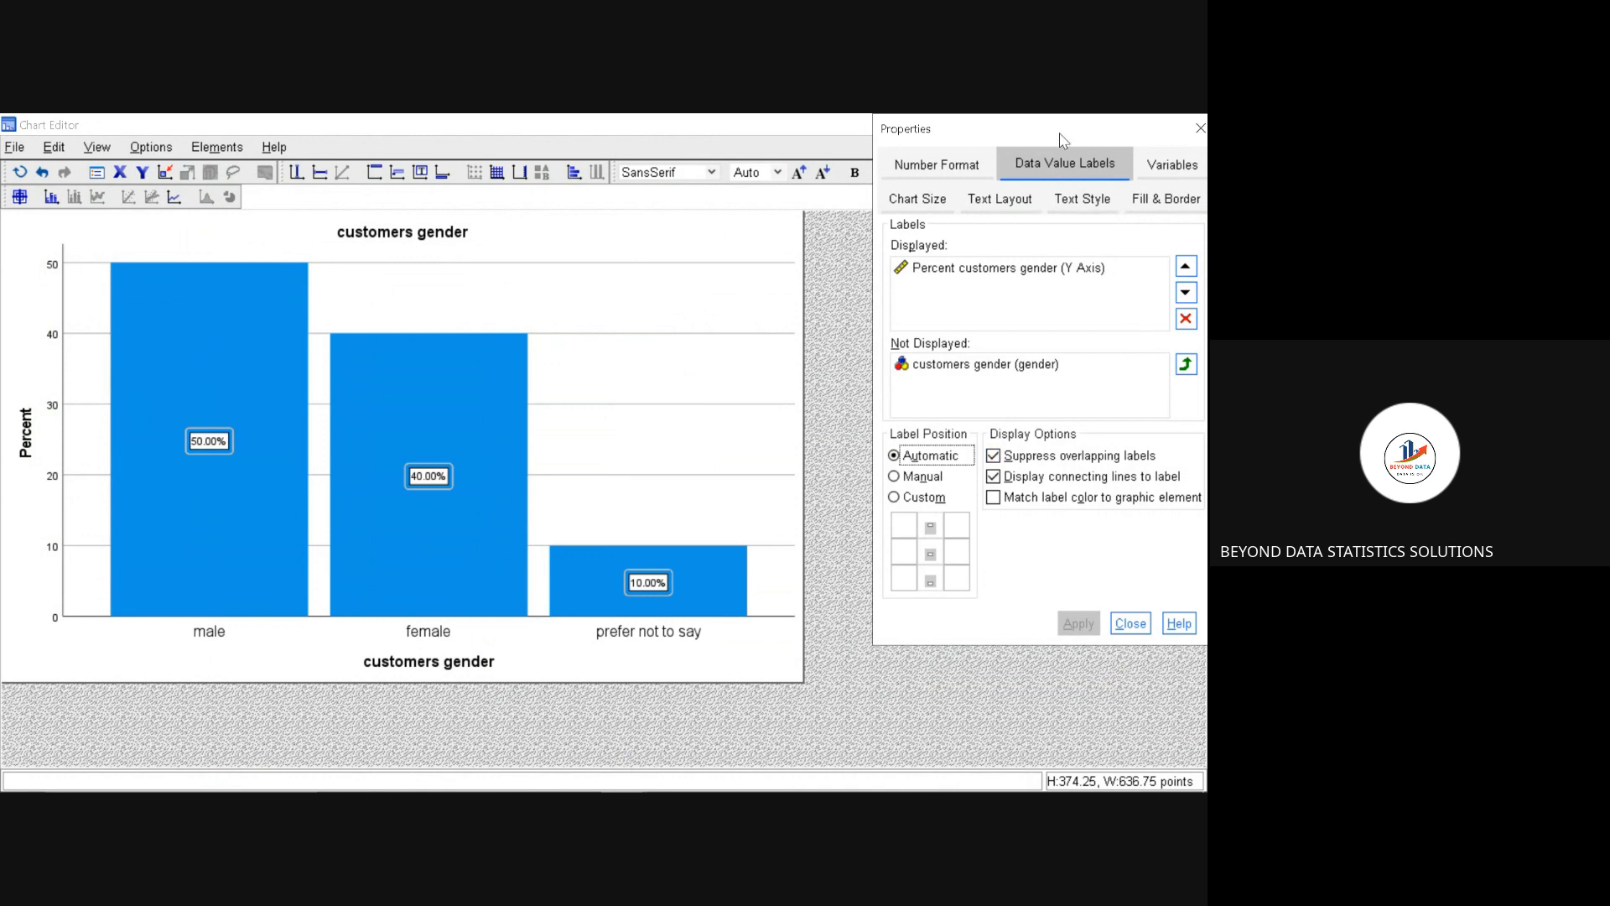
{"action": "left_click_drag", "start_coordinate": [1058, 130], "coordinate": [865, 145]}
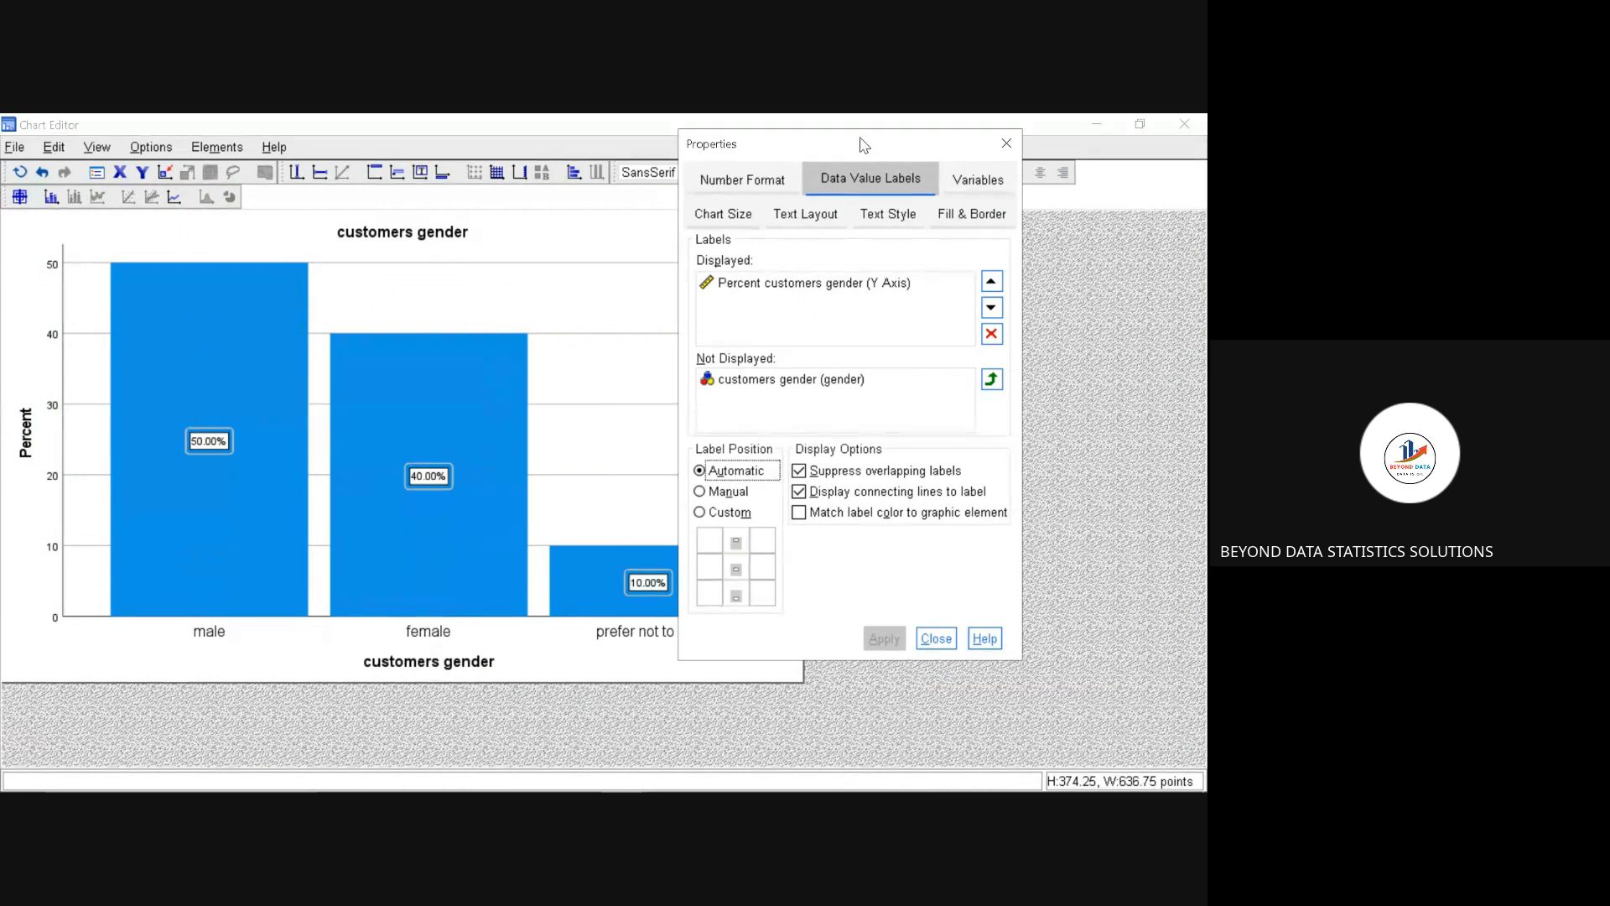
{"action": "left_click", "coordinate": [1007, 144]}
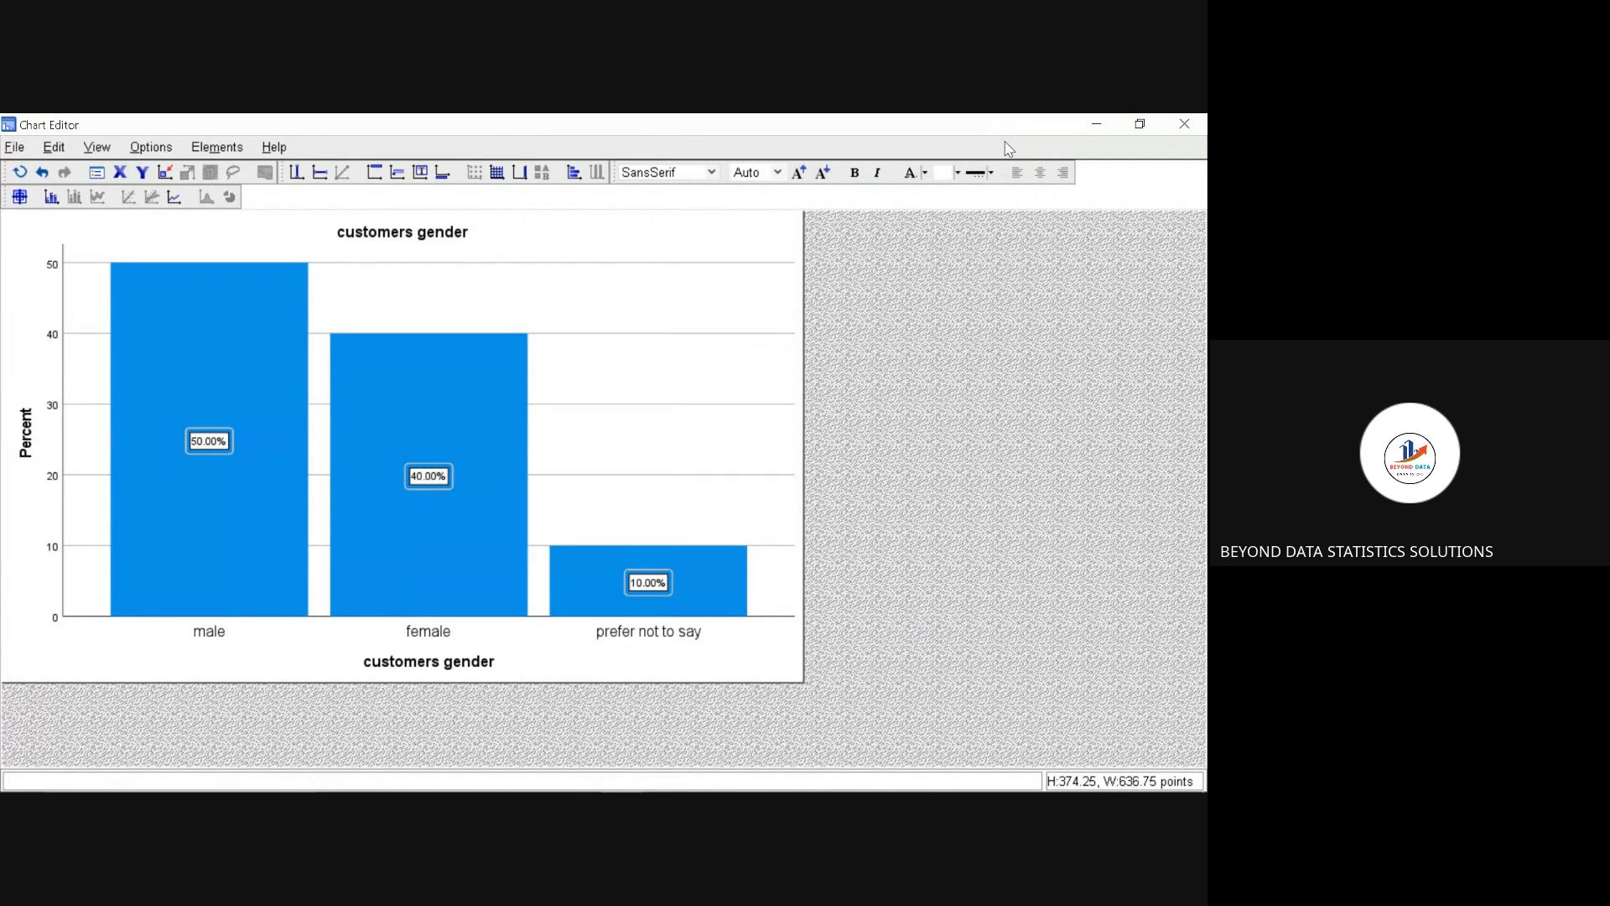
{"action": "right_click", "coordinate": [456, 416]}
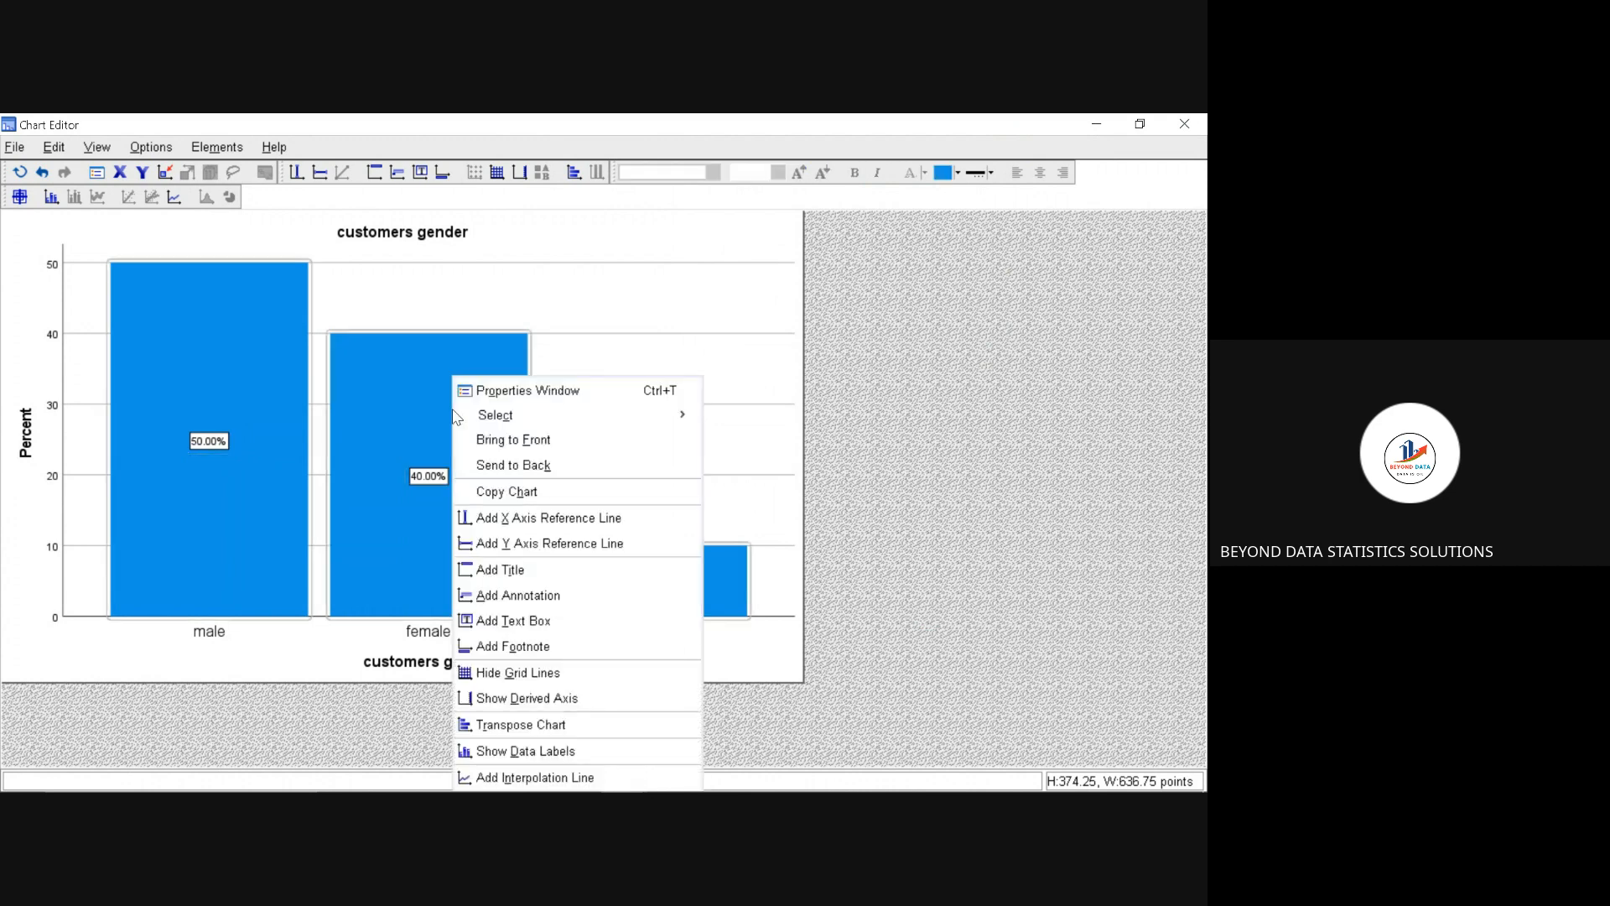
{"action": "mouse_move", "coordinate": [461, 424]}
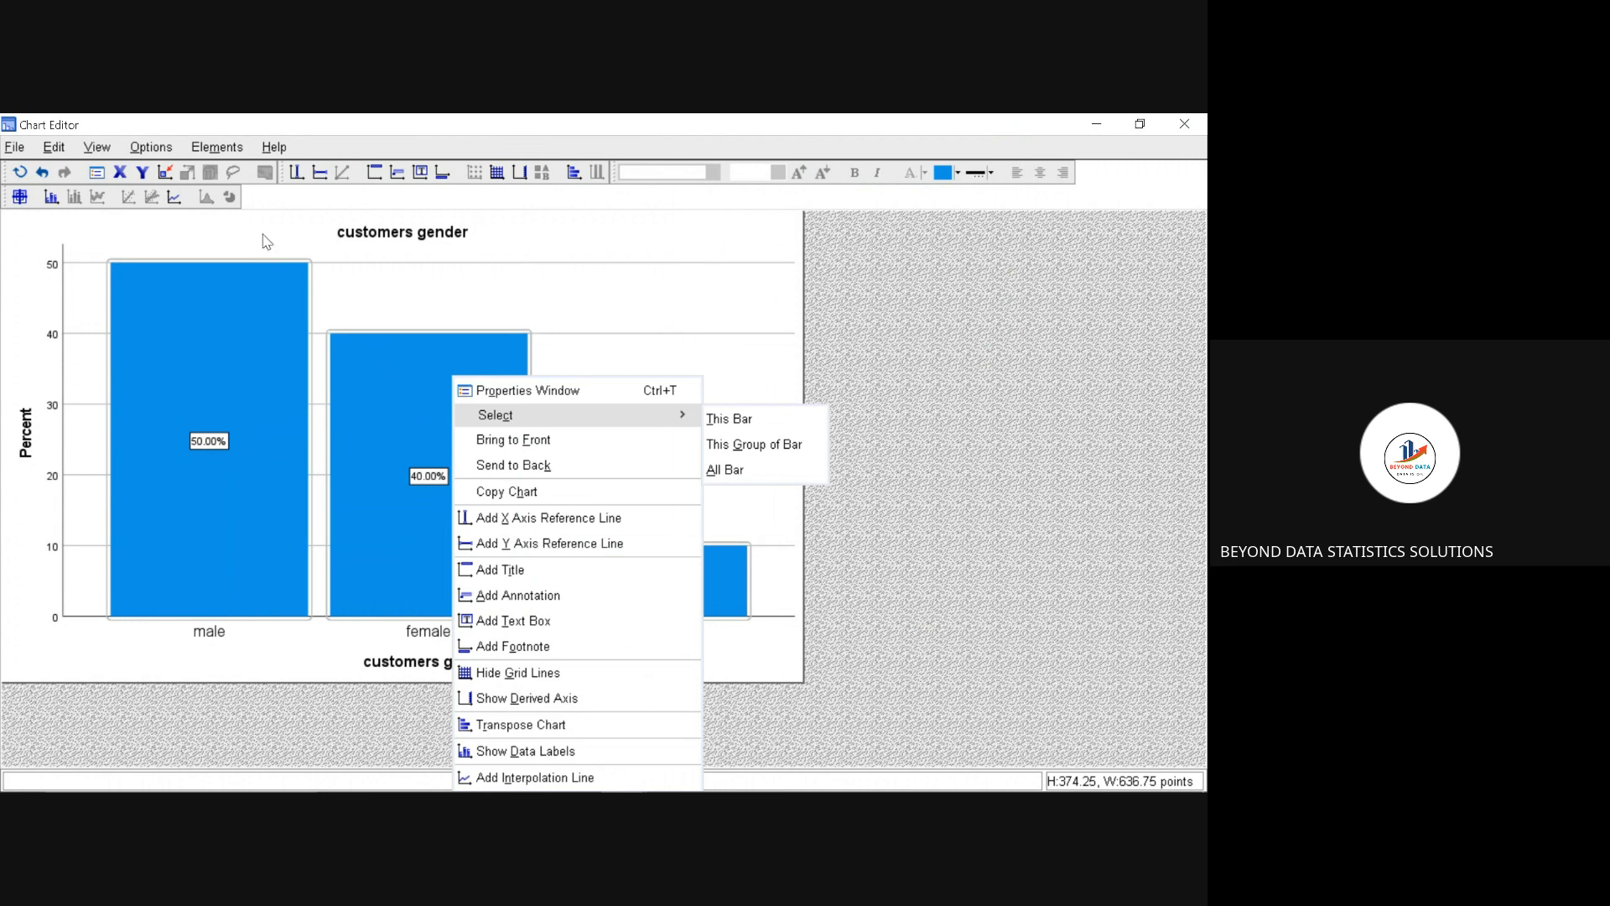
{"action": "left_click", "coordinate": [218, 148]}
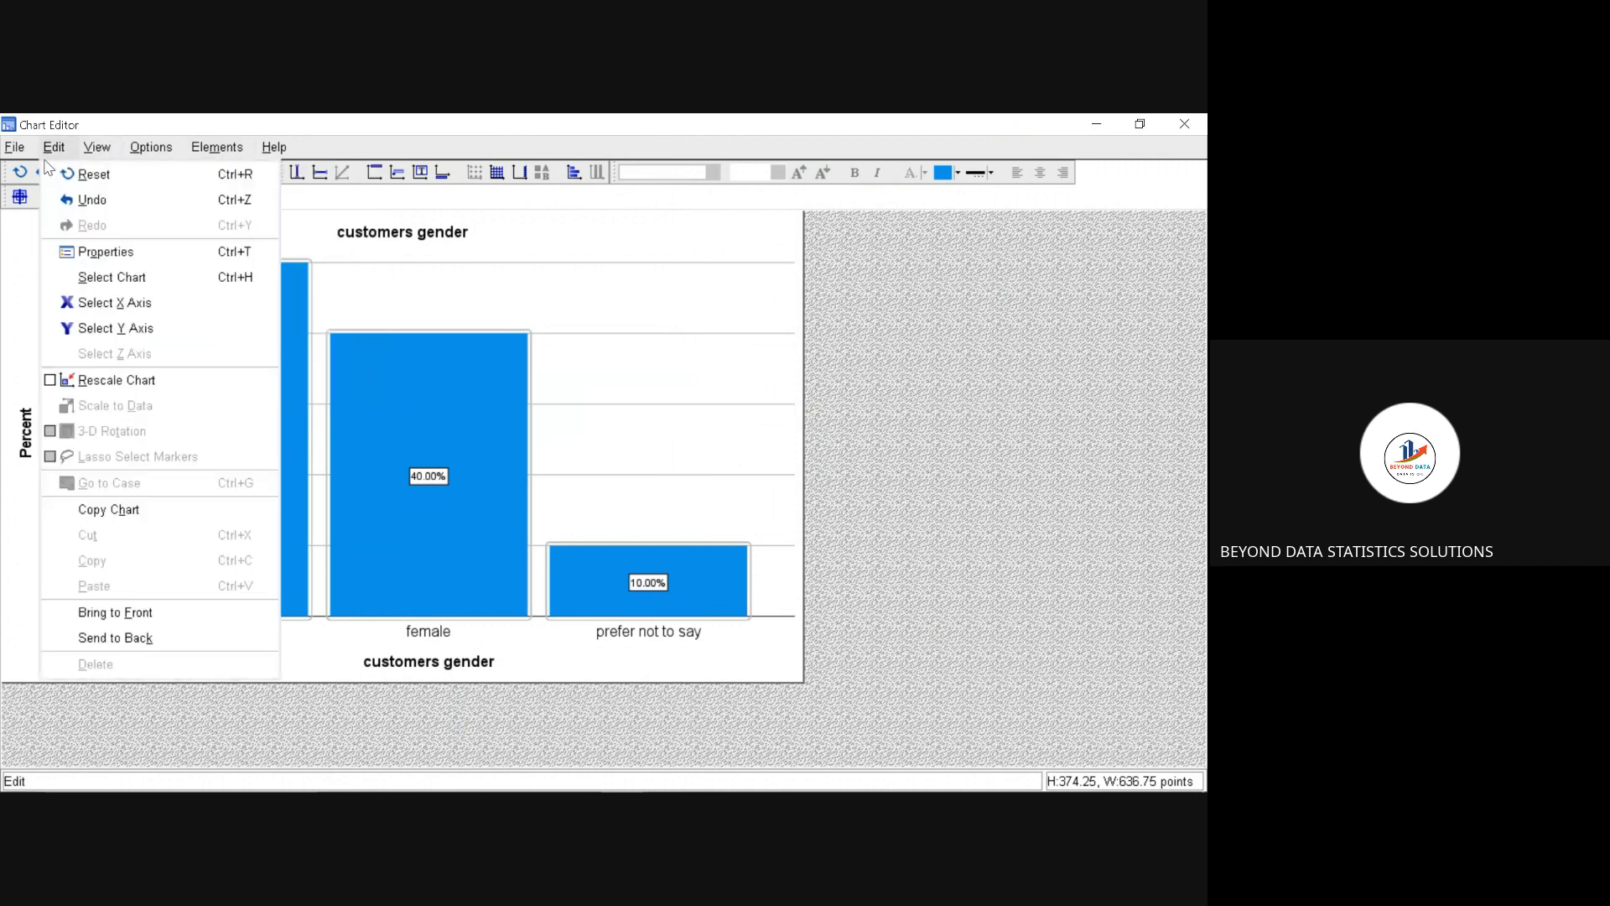
{"action": "mouse_move", "coordinate": [17, 151]}
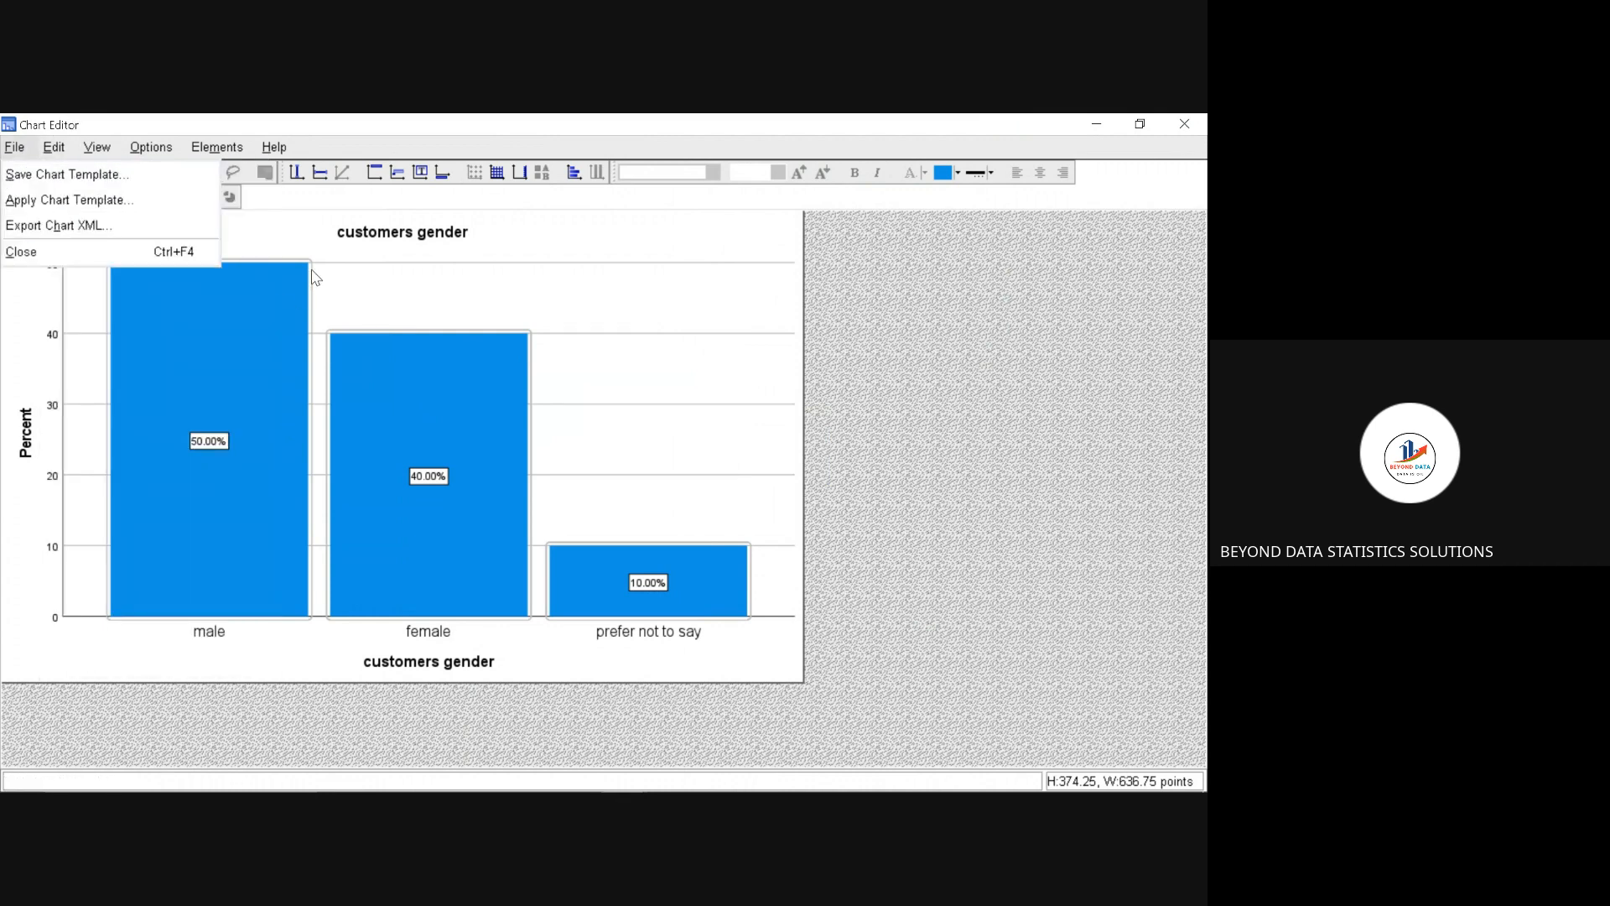
{"action": "left_click", "coordinate": [306, 233]}
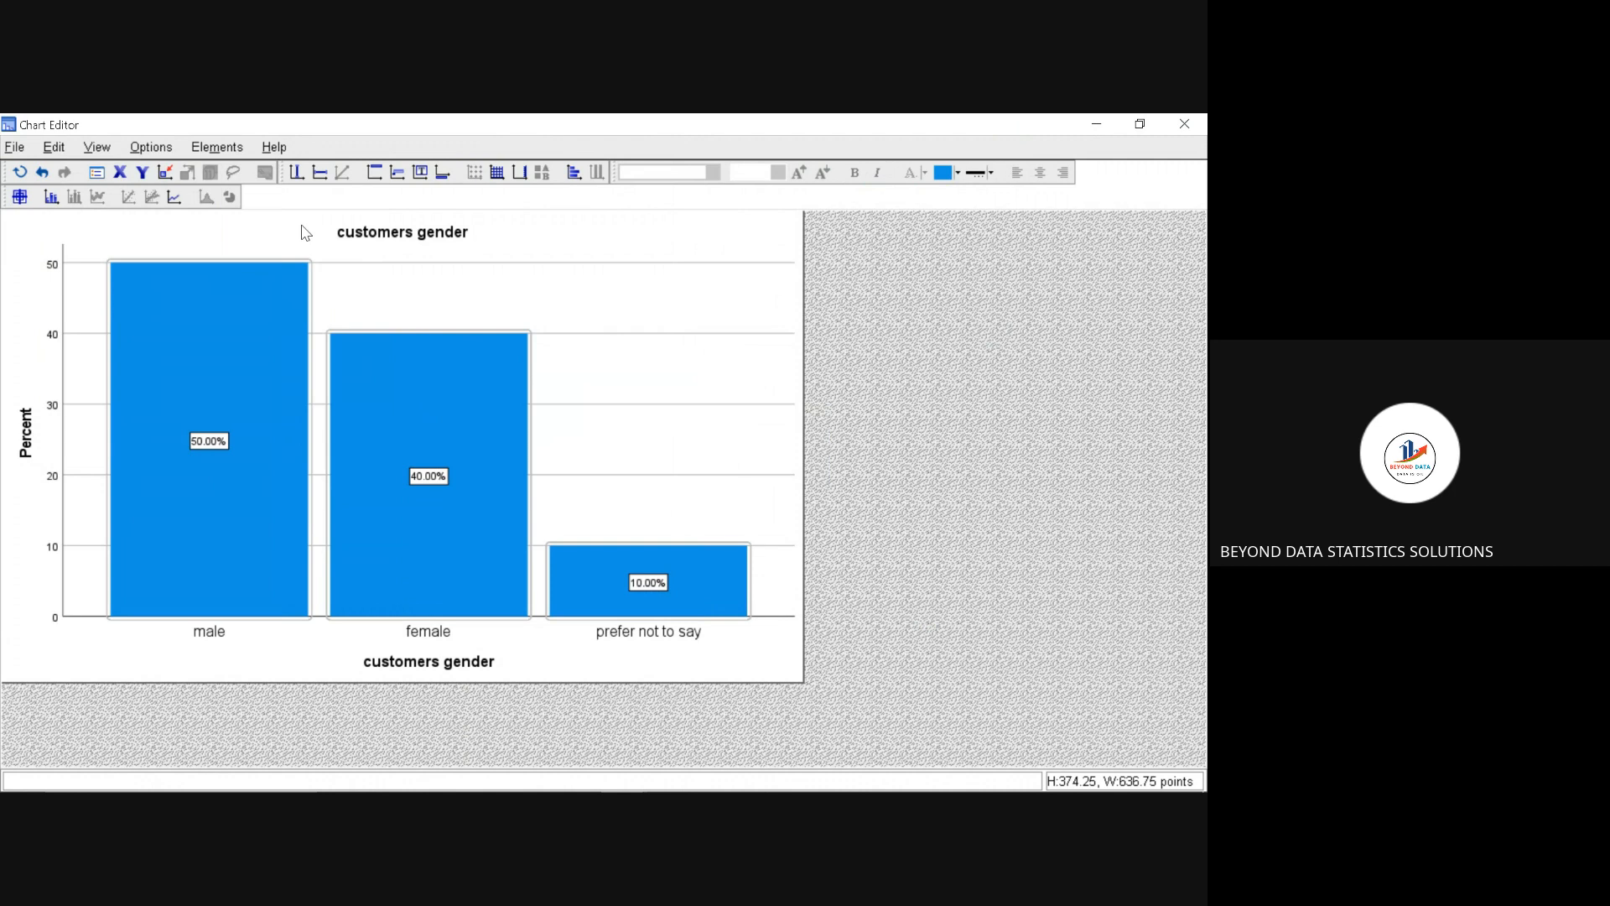
Step: Undo the data labels on all bars and use Data Label Mode to label only the male bar
{"action": "left_click", "coordinate": [20, 198]}
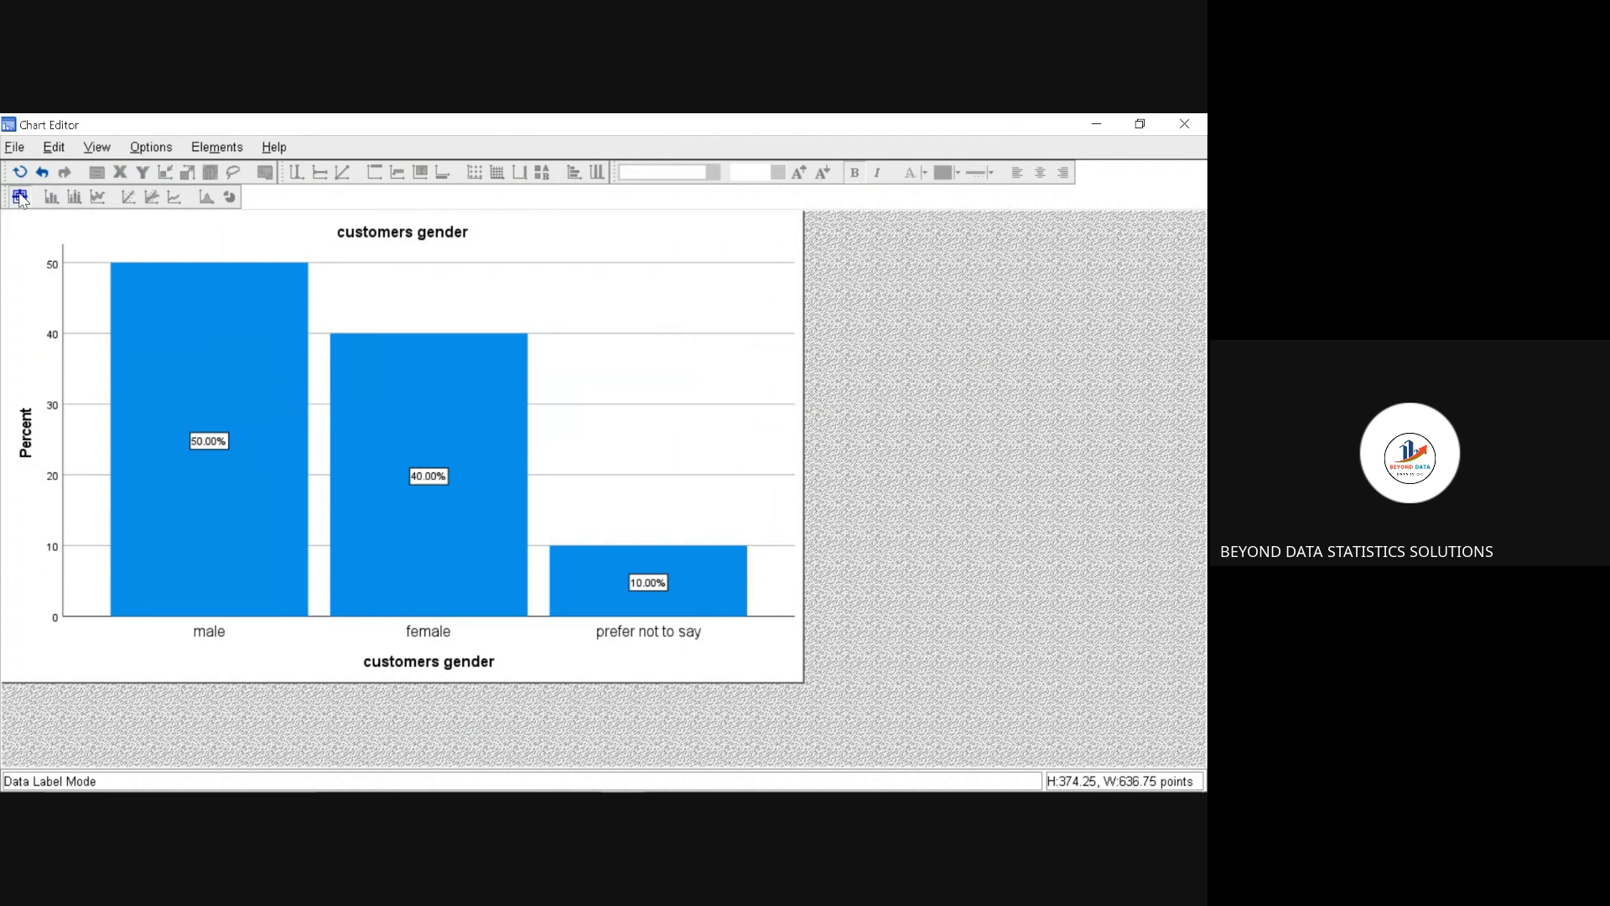
{"action": "left_click", "coordinate": [282, 224]}
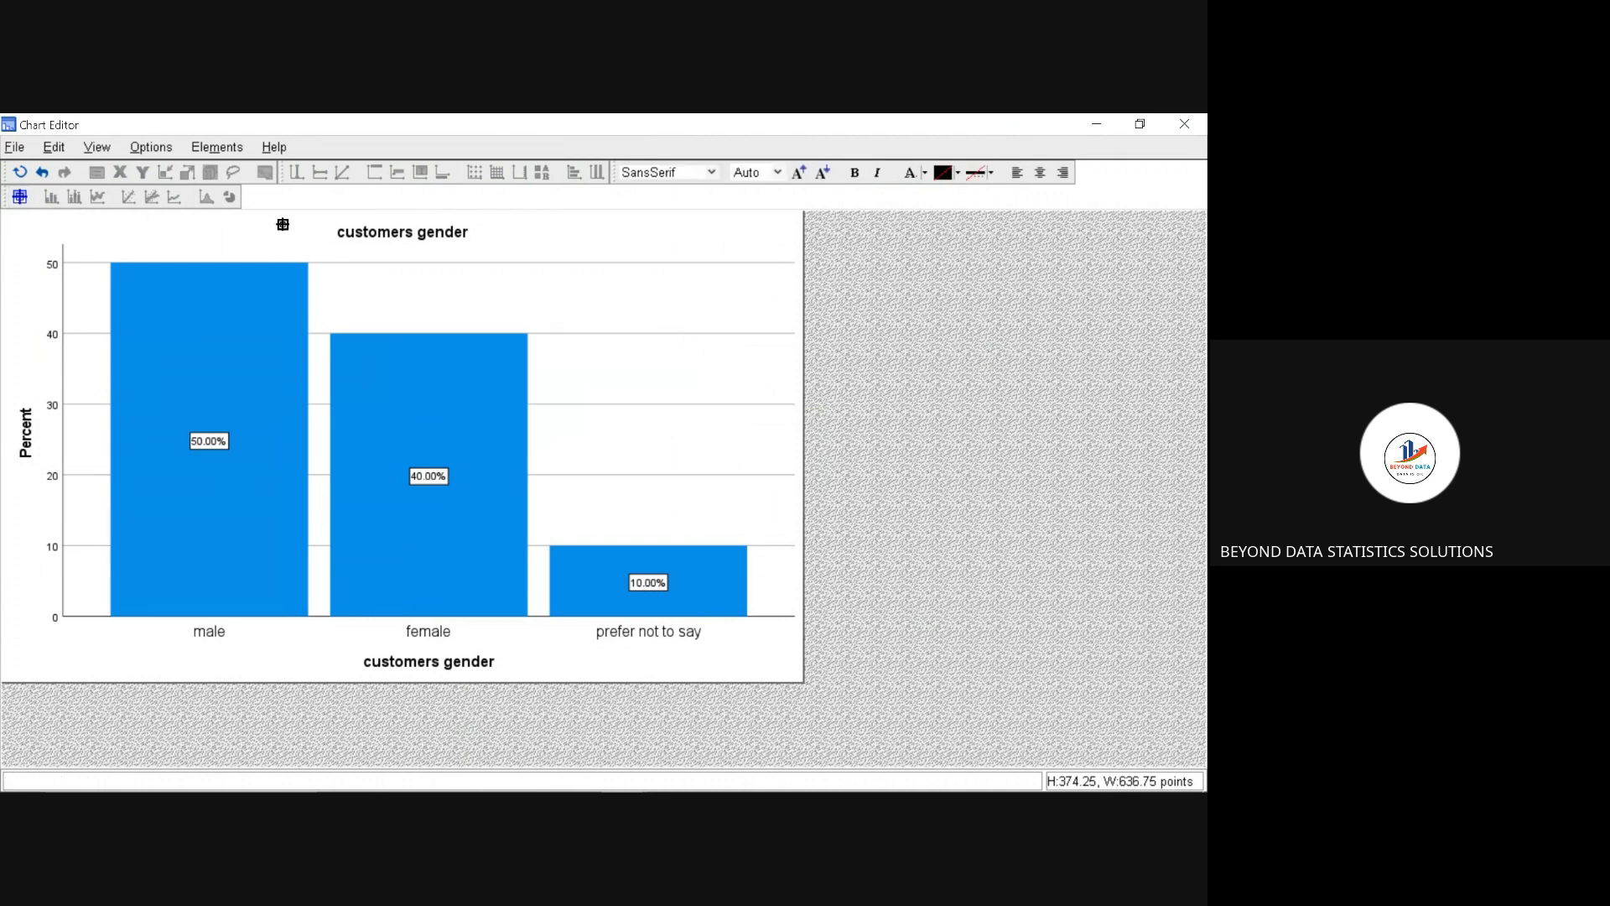
{"action": "left_click", "coordinate": [43, 178]}
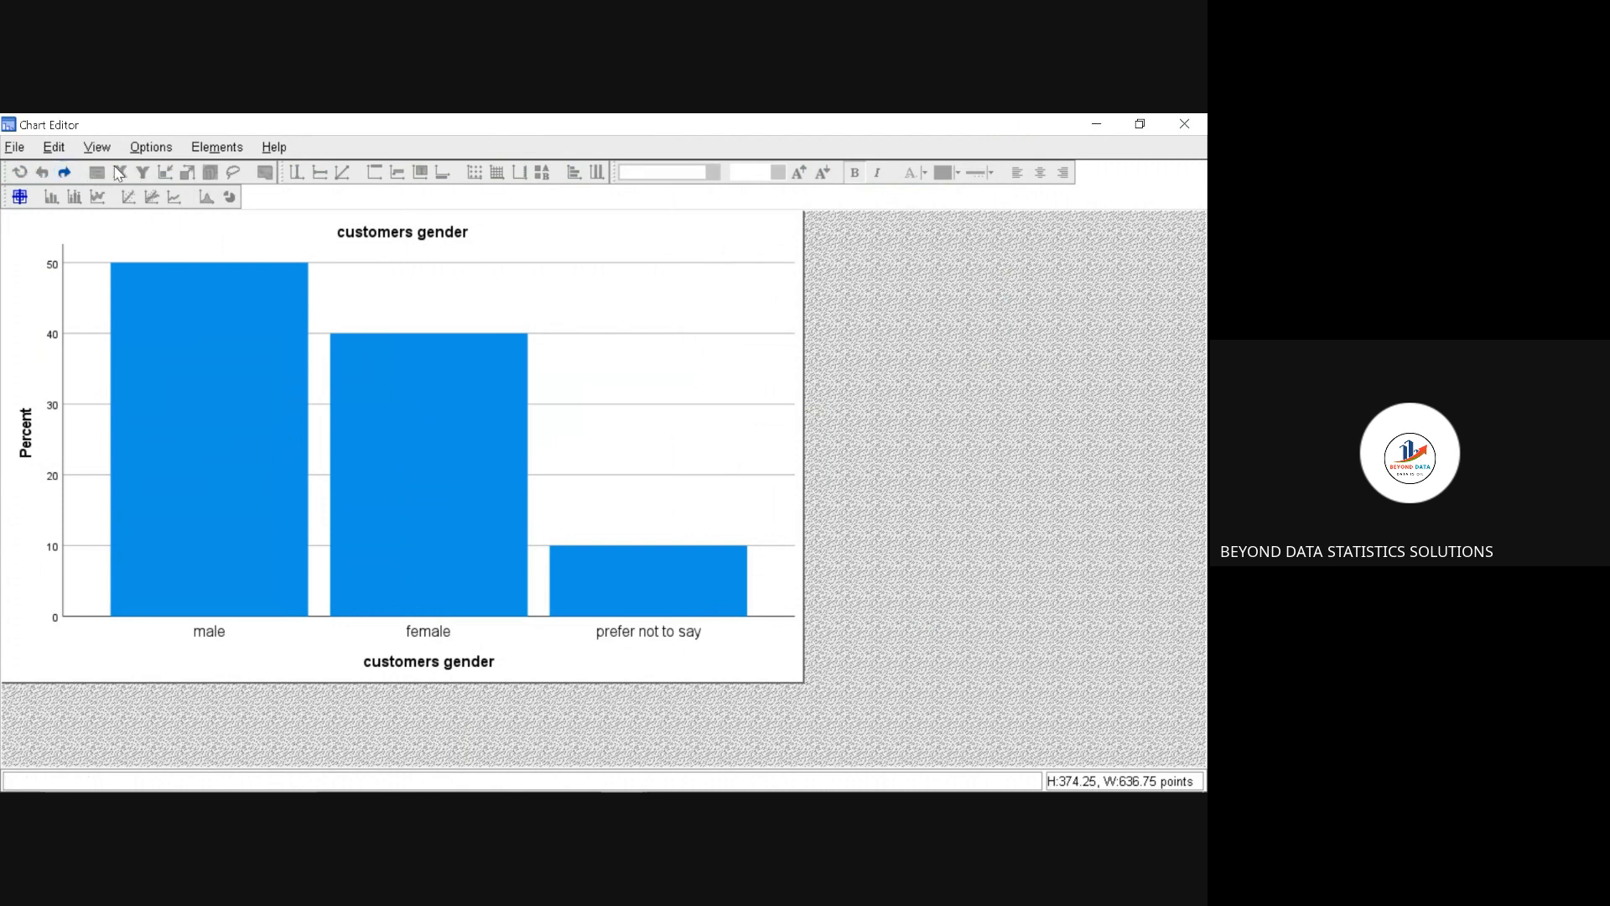
{"action": "left_click", "coordinate": [57, 170]}
{"action": "left_click", "coordinate": [175, 356]}
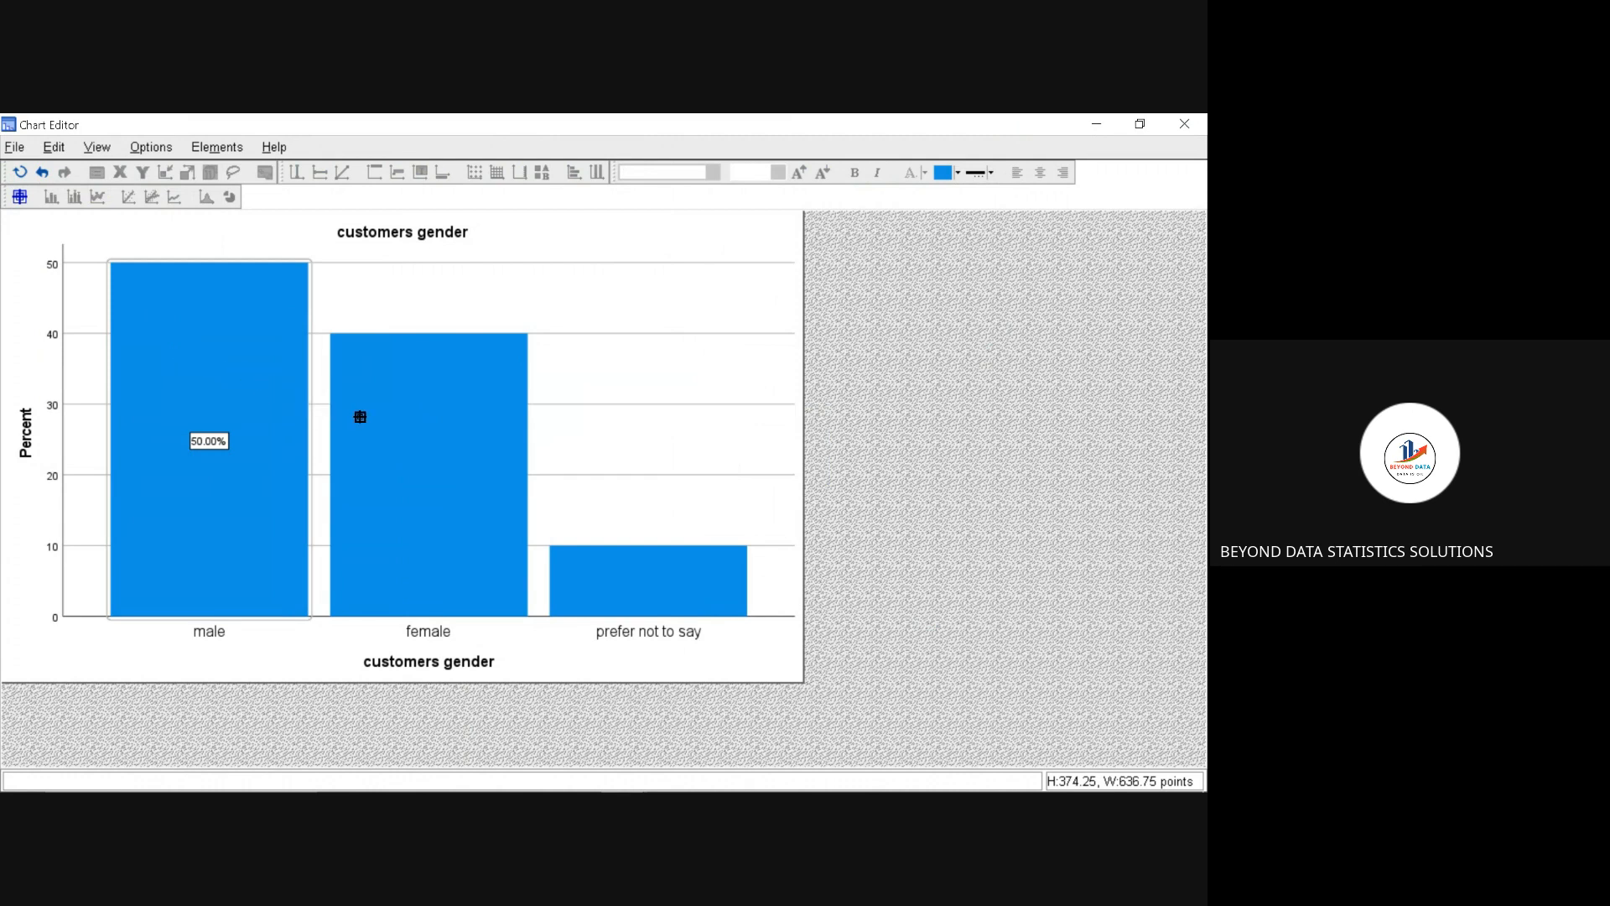
{"action": "left_click", "coordinate": [21, 197]}
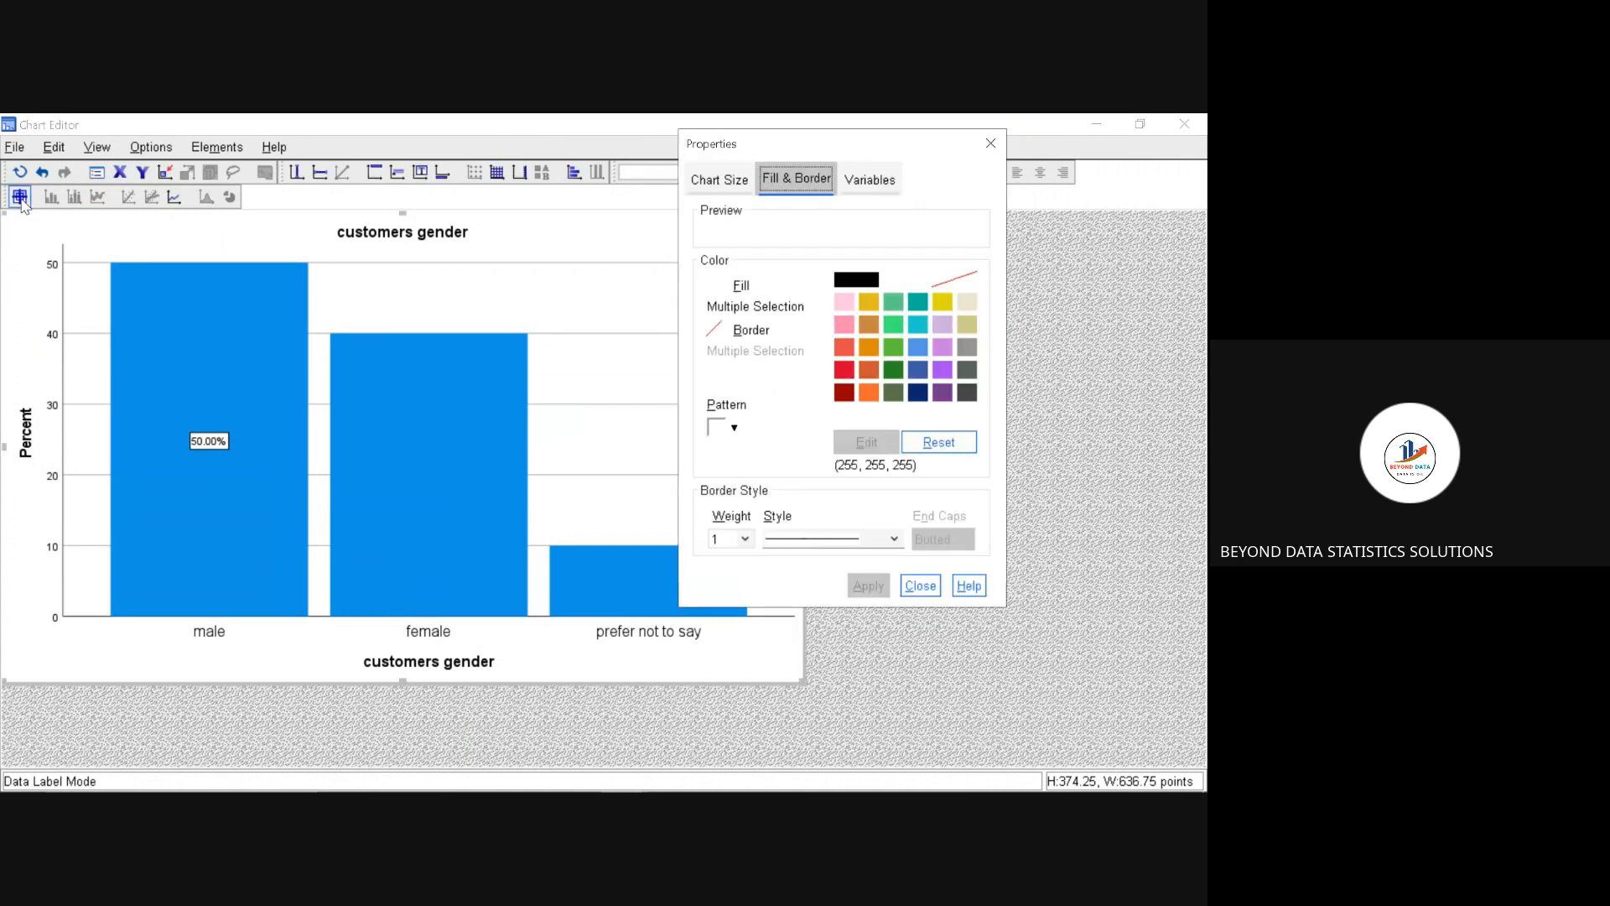
{"action": "left_click", "coordinate": [989, 146]}
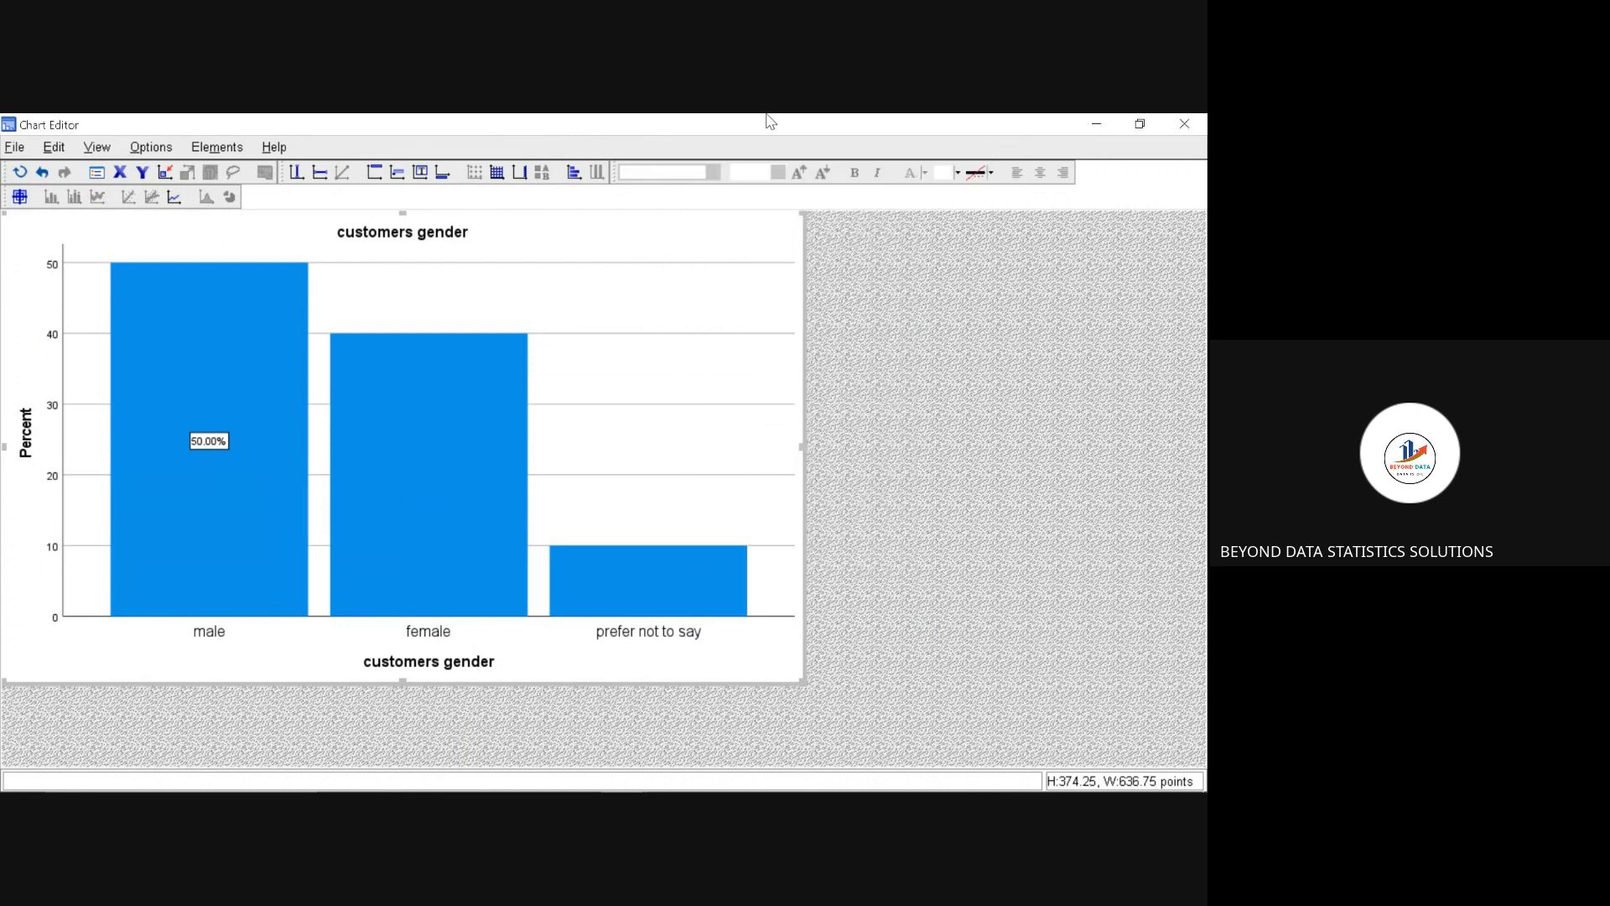
Step: Apply an orange fill (225, 139, 14) to the background of the customers gender chart and close its properties
{"action": "left_click", "coordinate": [20, 197]}
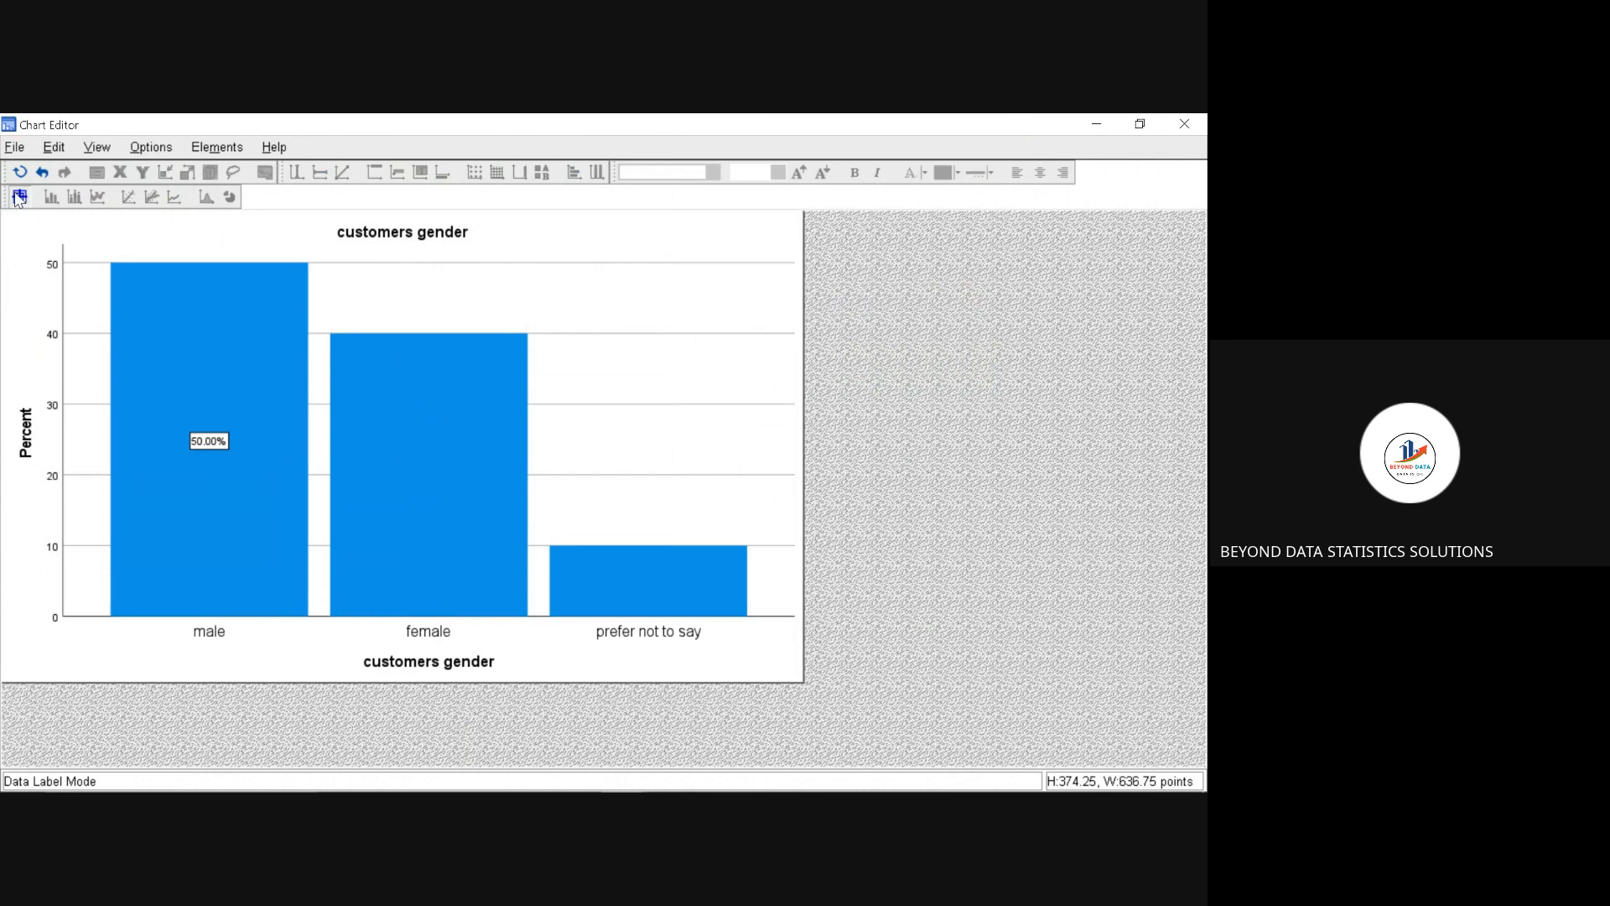
{"action": "left_click", "coordinate": [19, 198]}
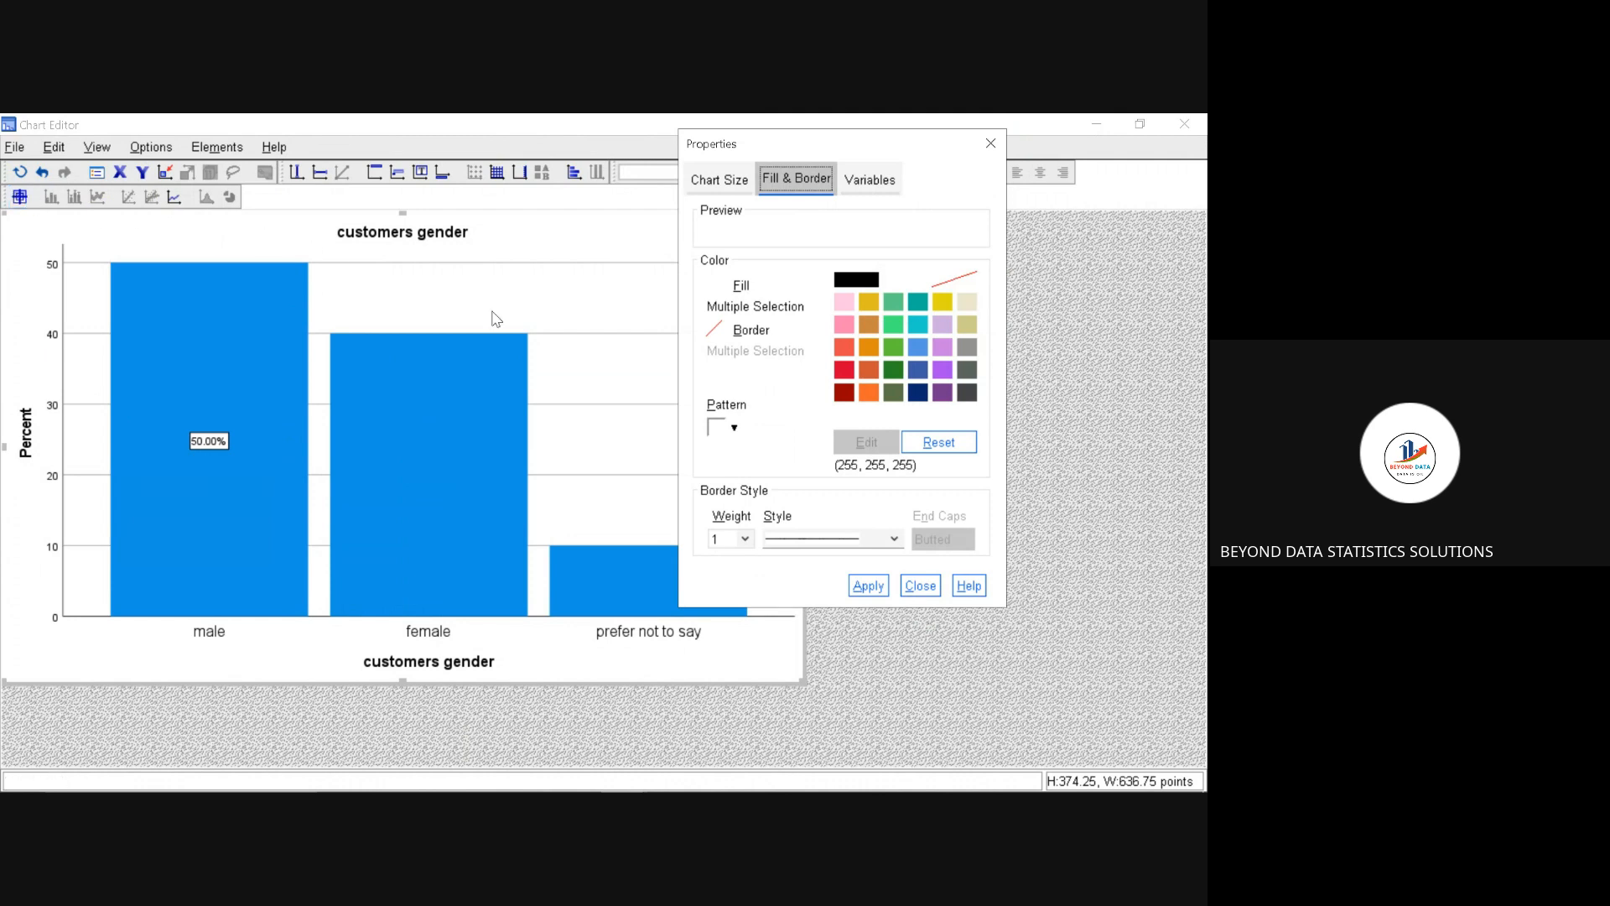
{"action": "left_click", "coordinate": [869, 347]}
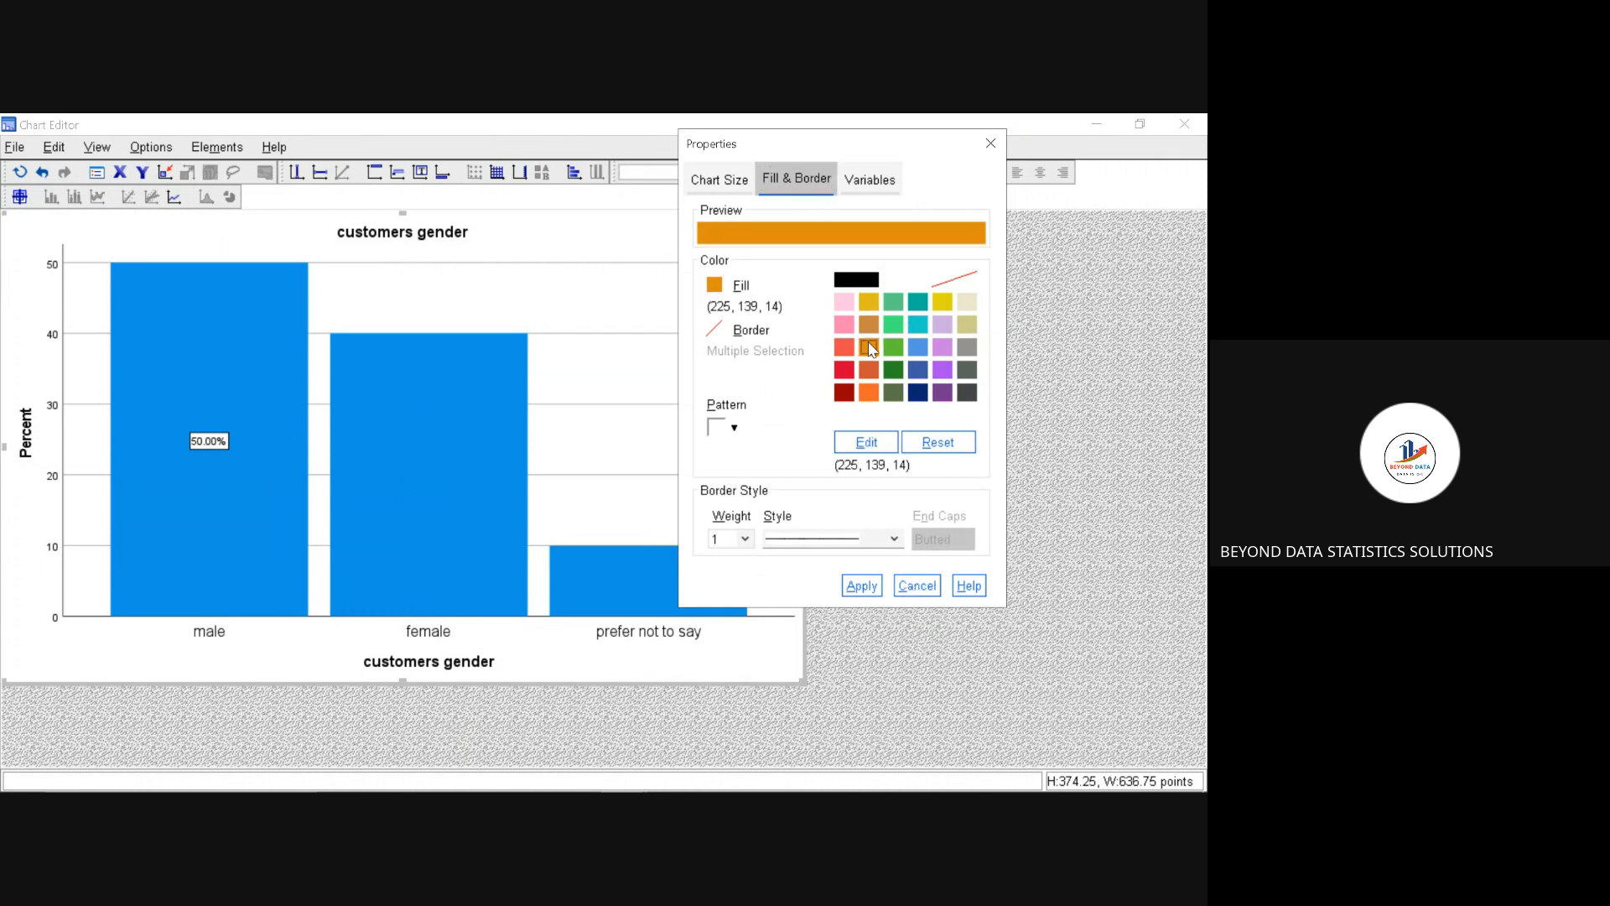
{"action": "left_click", "coordinate": [850, 591]}
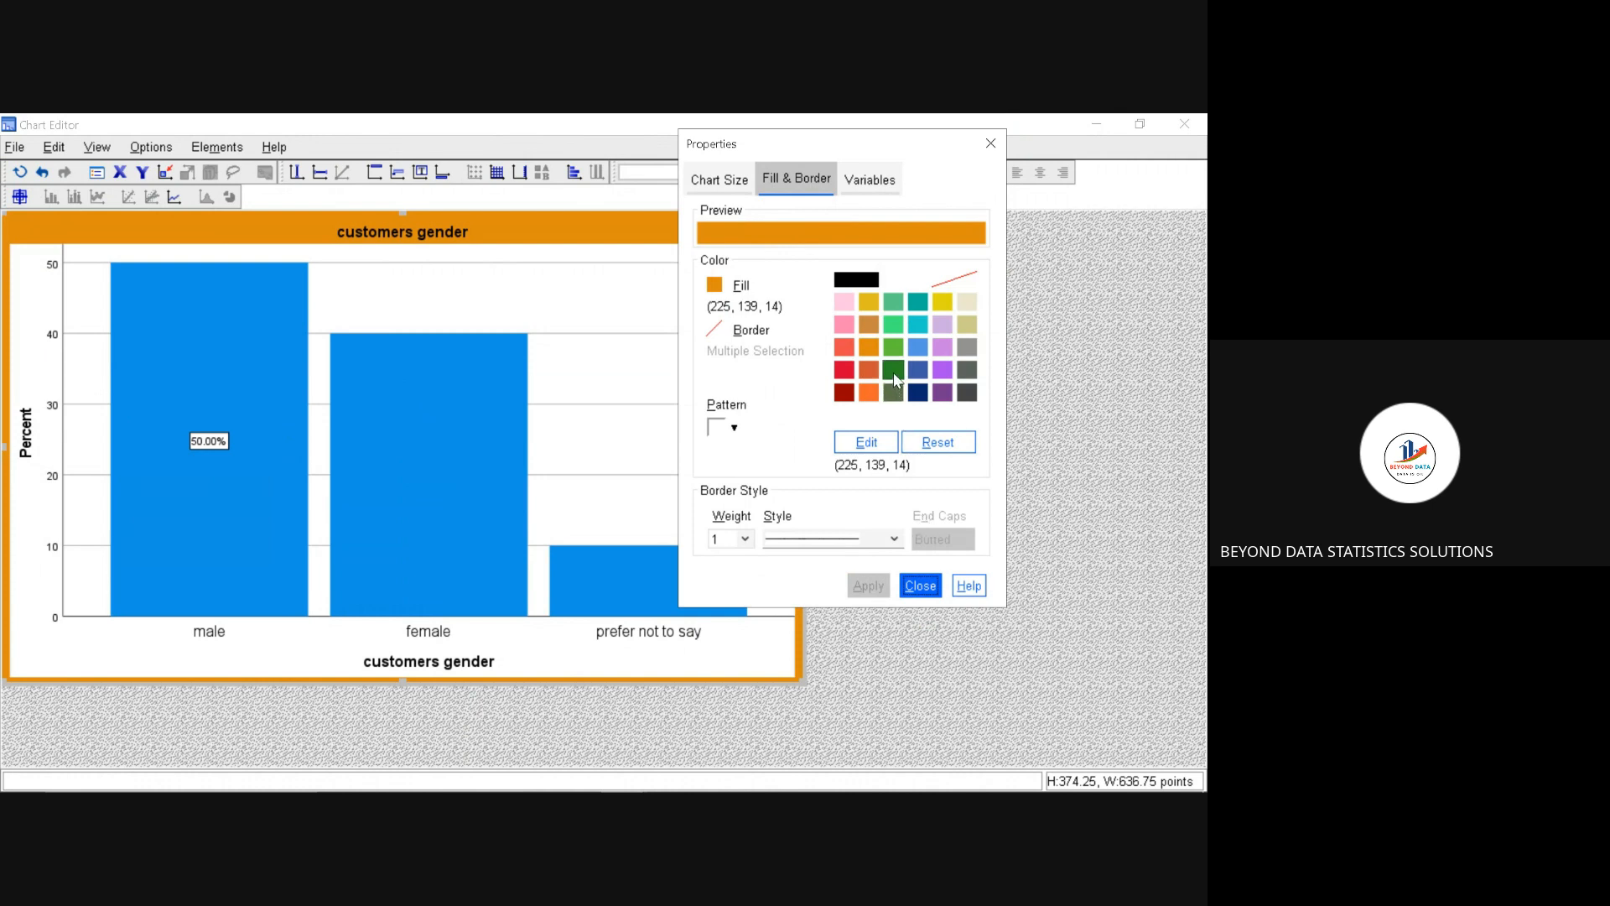
{"action": "left_click", "coordinate": [928, 437]}
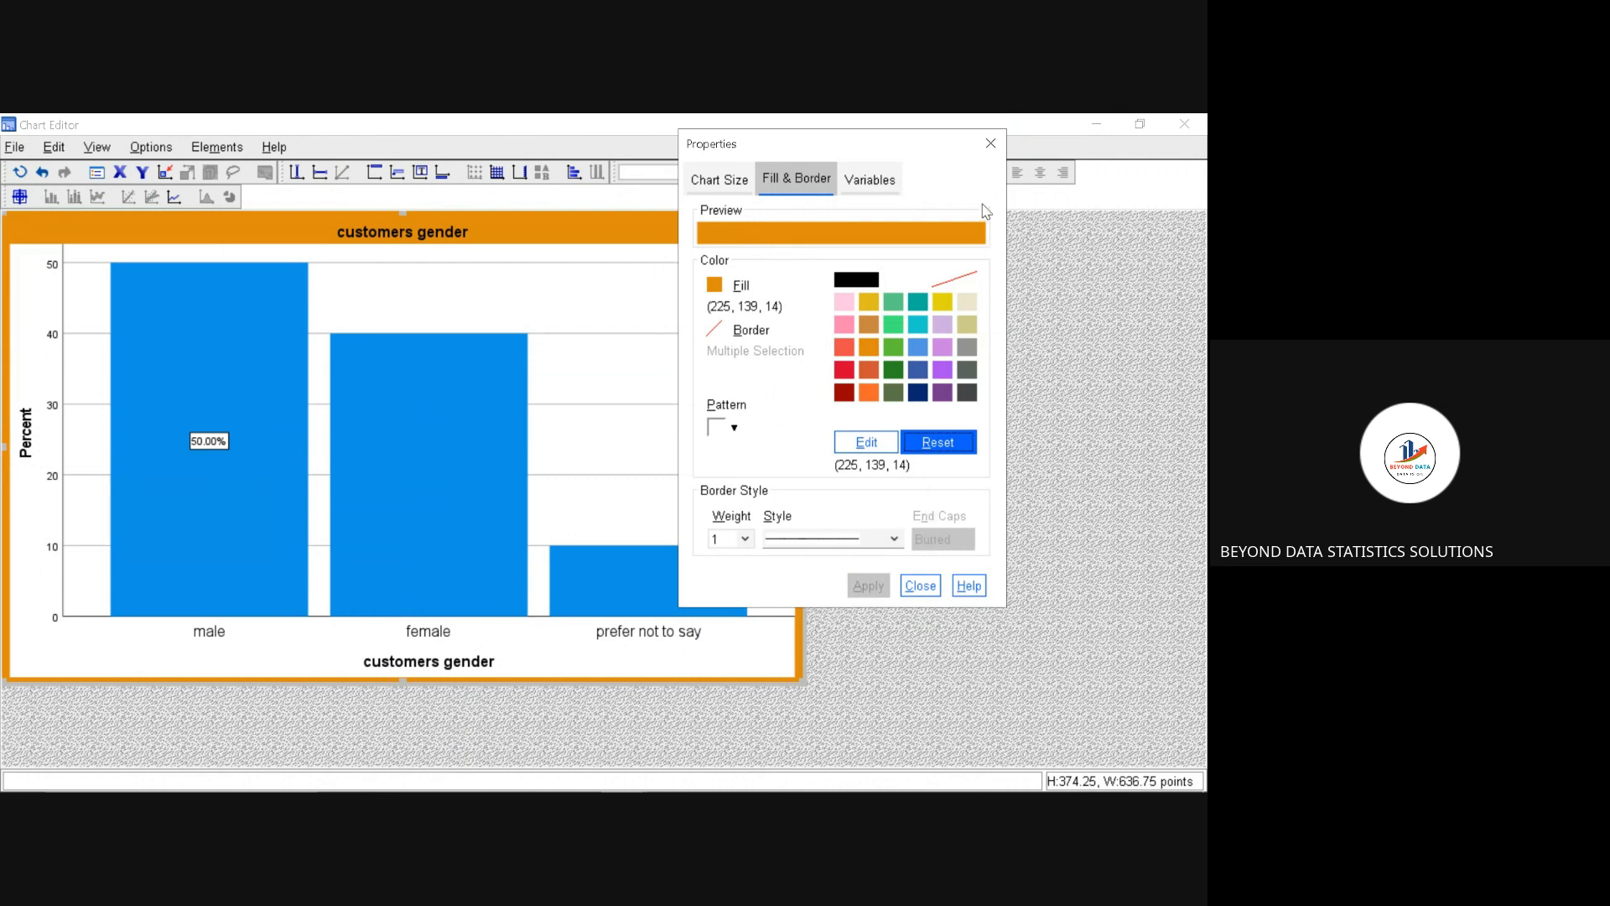
{"action": "left_click", "coordinate": [989, 144]}
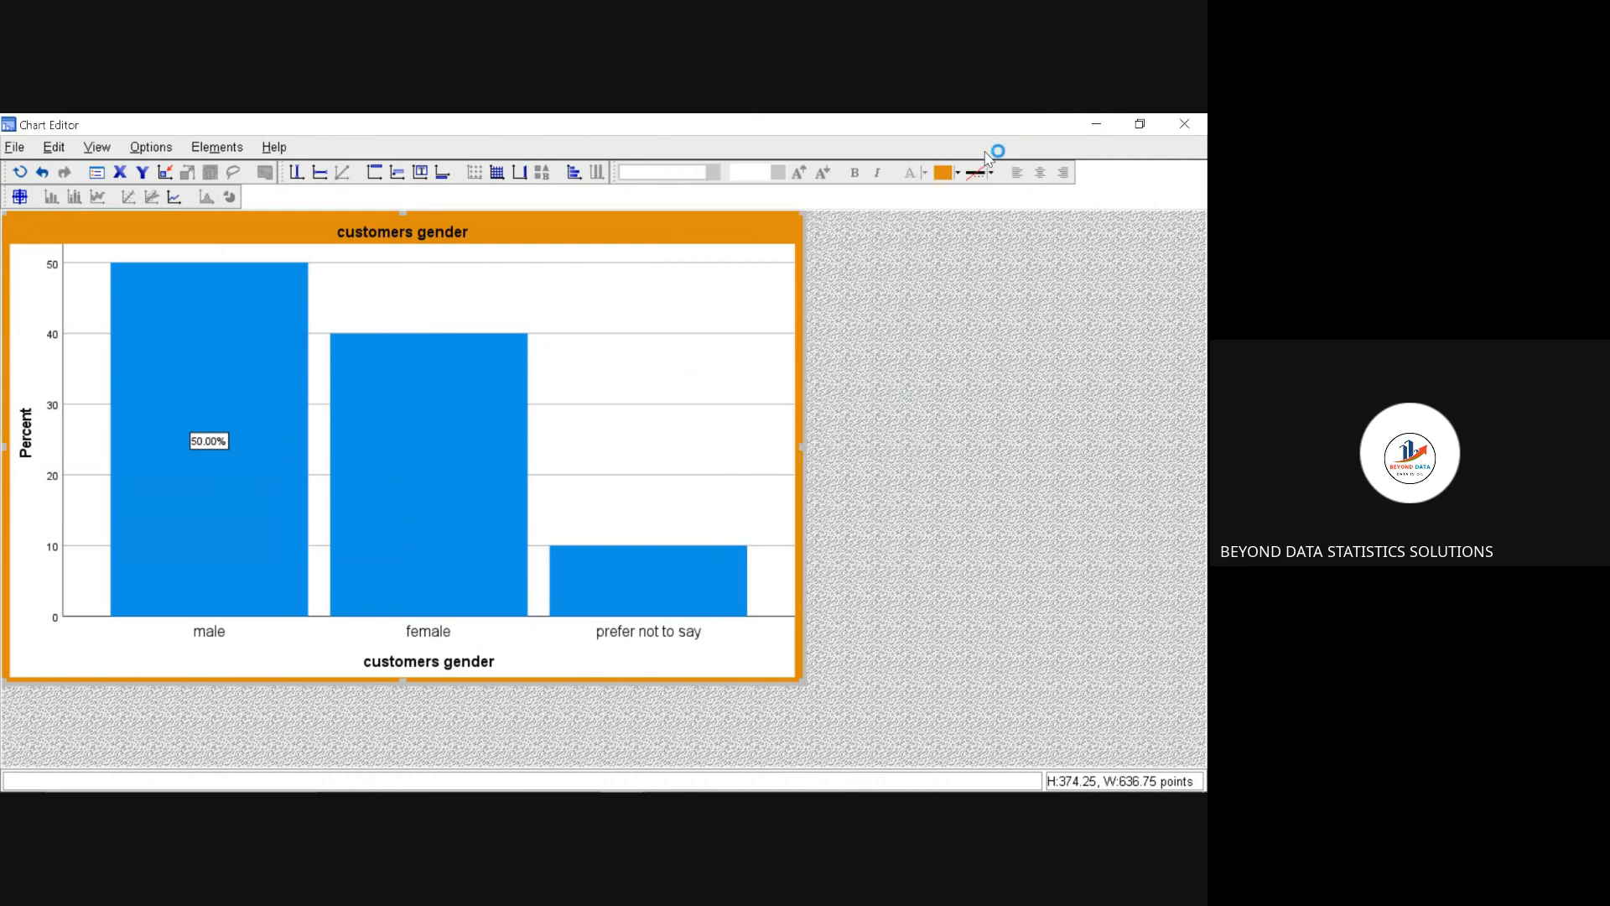
{"action": "left_click", "coordinate": [19, 198]}
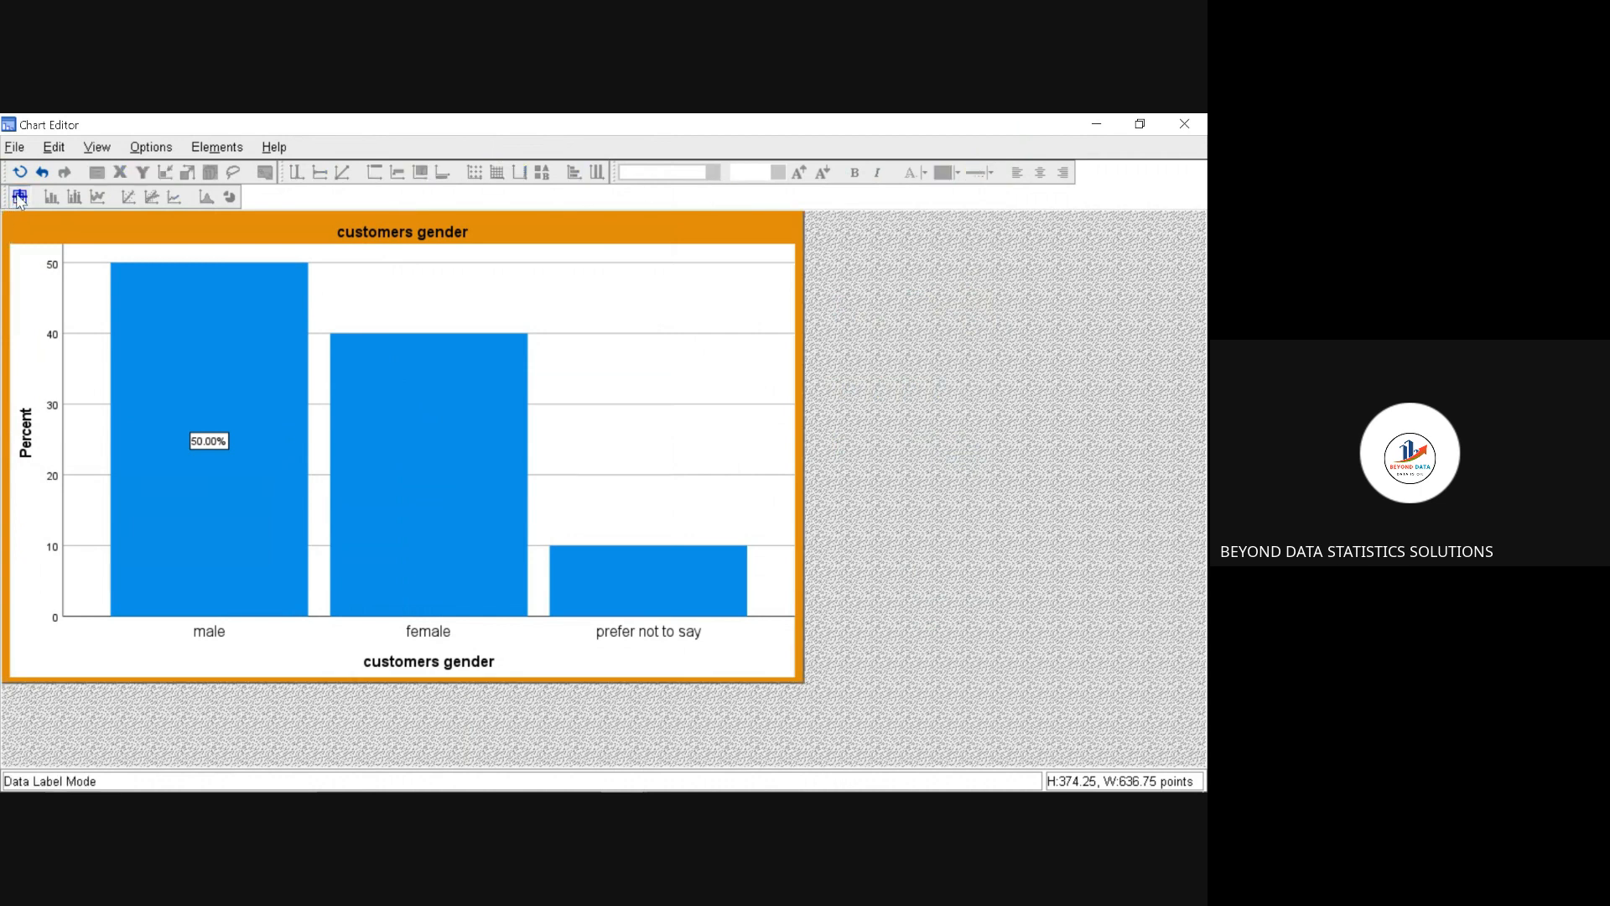
{"action": "left_click", "coordinate": [20, 201]}
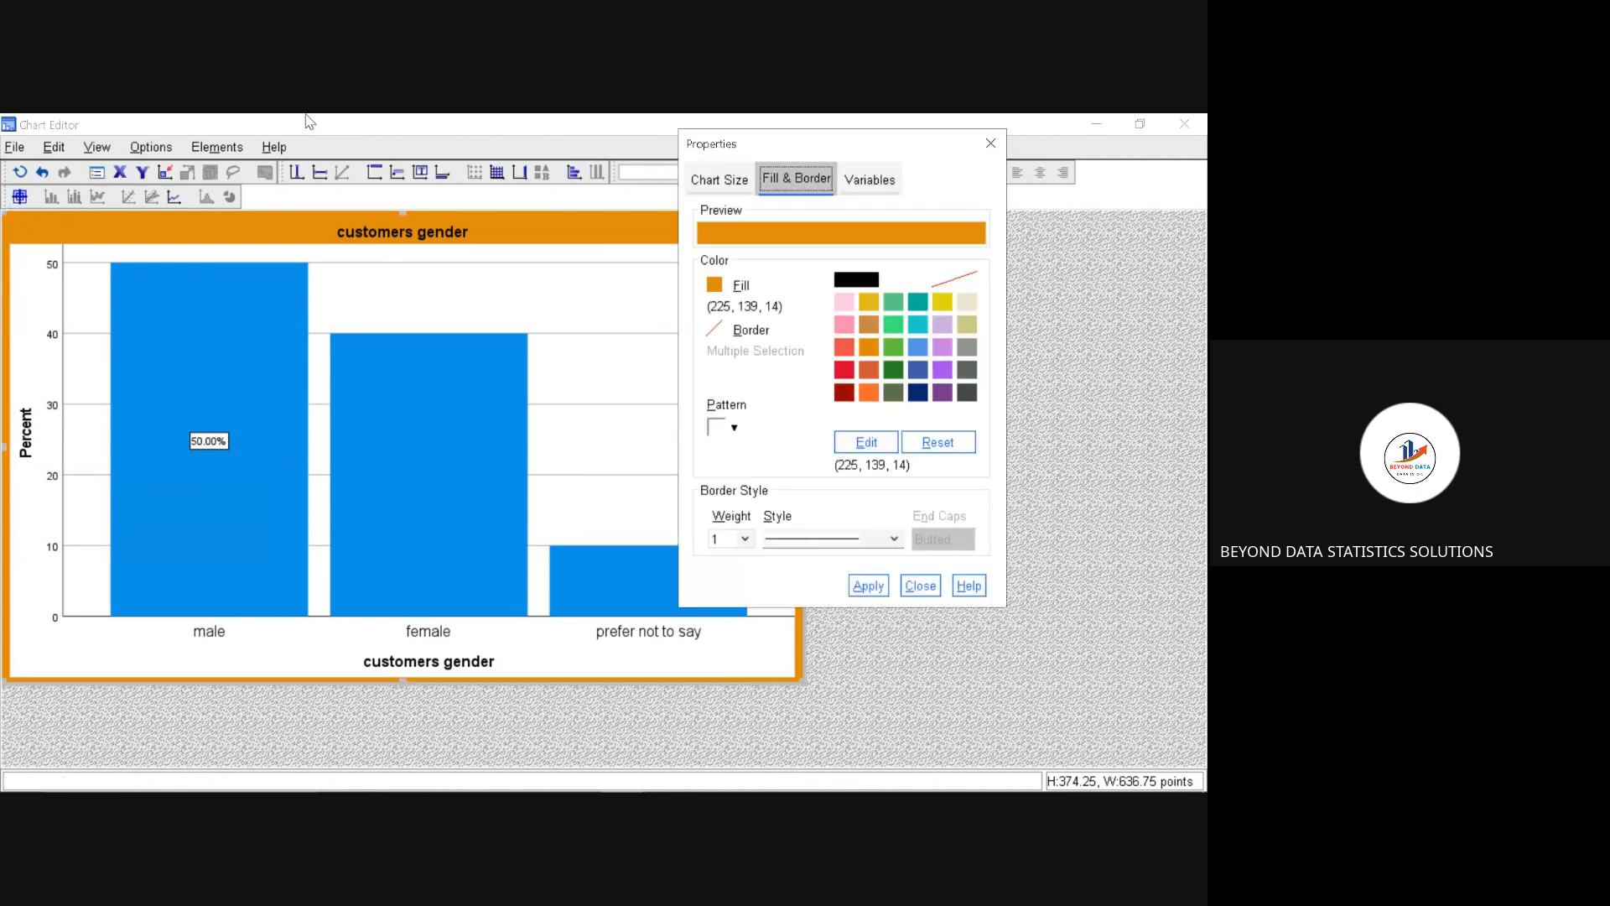
{"action": "left_click", "coordinate": [991, 144]}
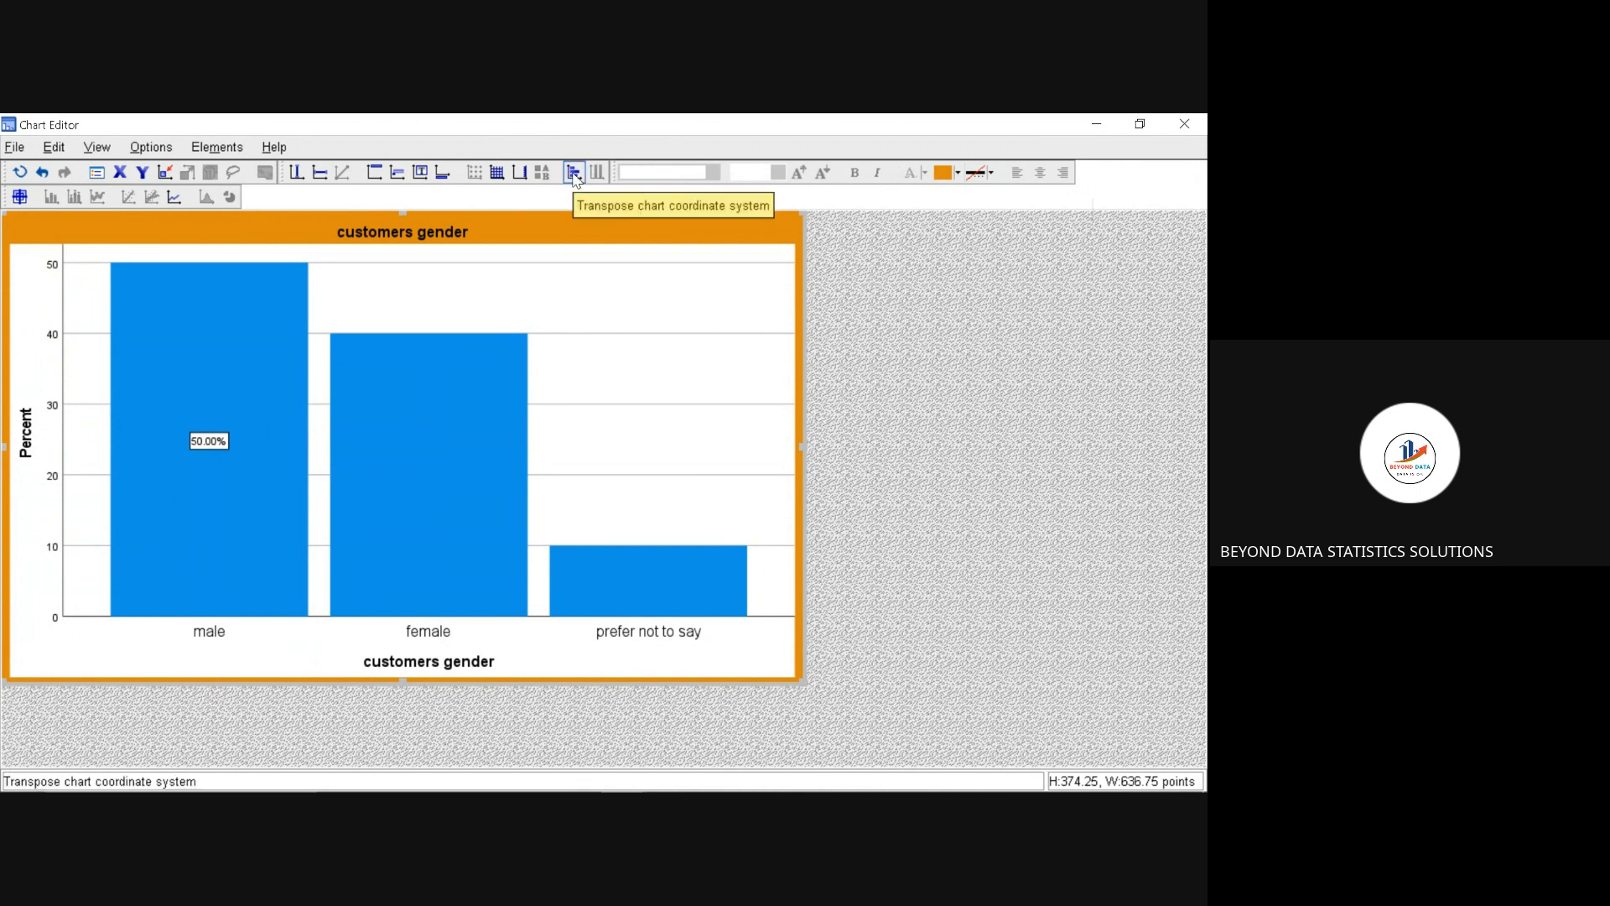
Step: Transpose the customers gender chart's coordinate system to make its bars horizontal
{"action": "left_click", "coordinate": [575, 175]}
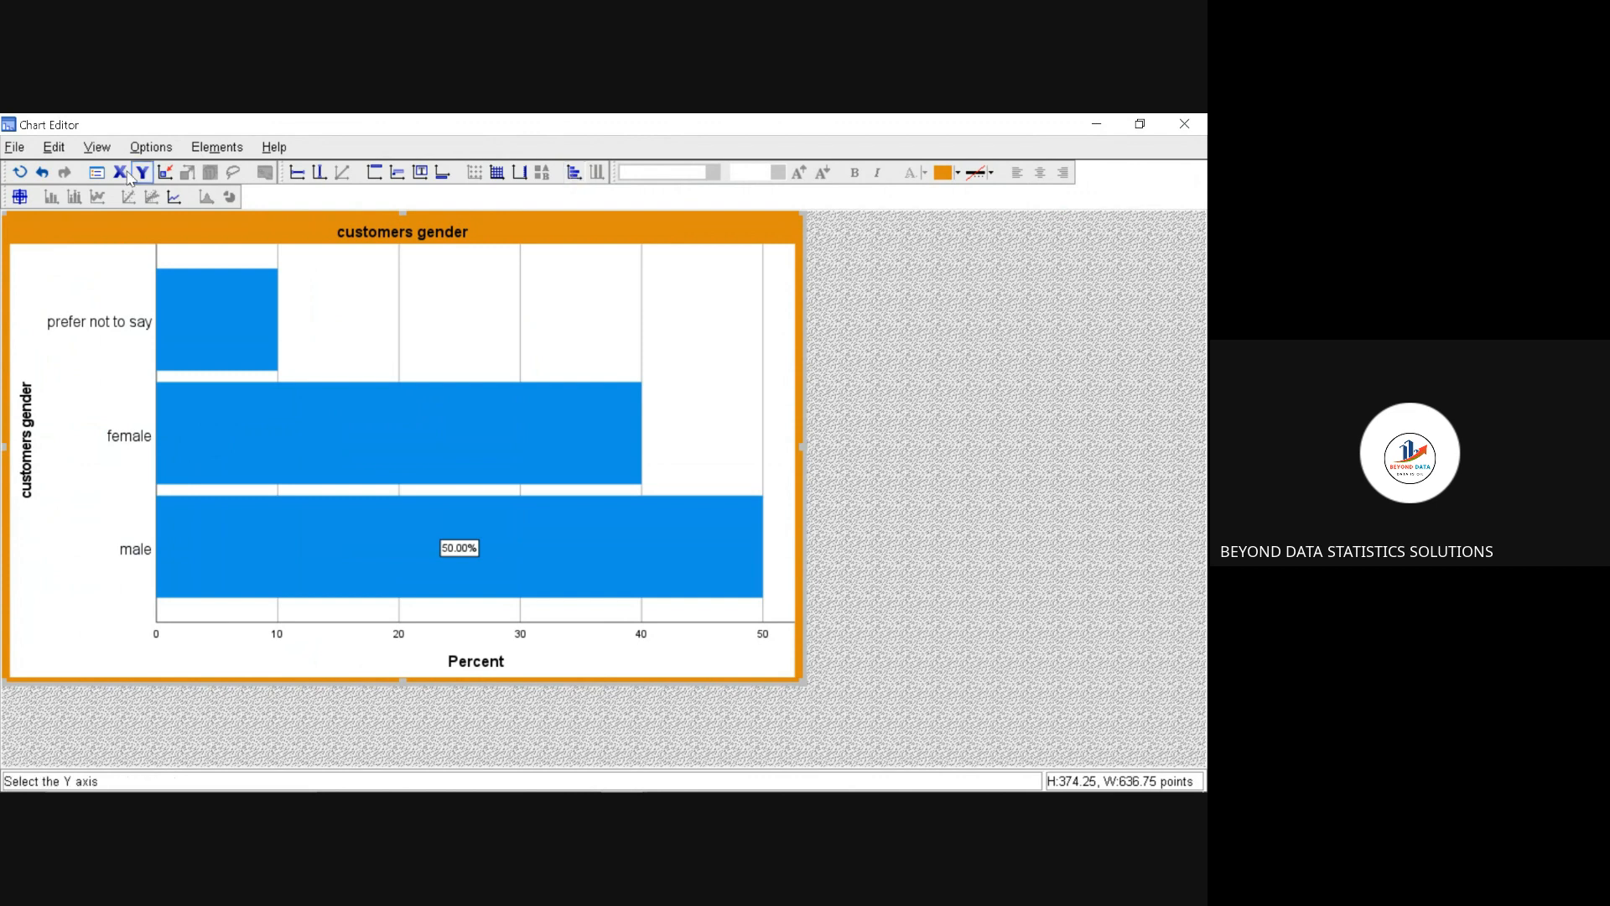
Step: Undo the transposed coordinate system and the orange background of the customers gender chart, and close the chart editor
{"action": "left_click", "coordinate": [41, 174]}
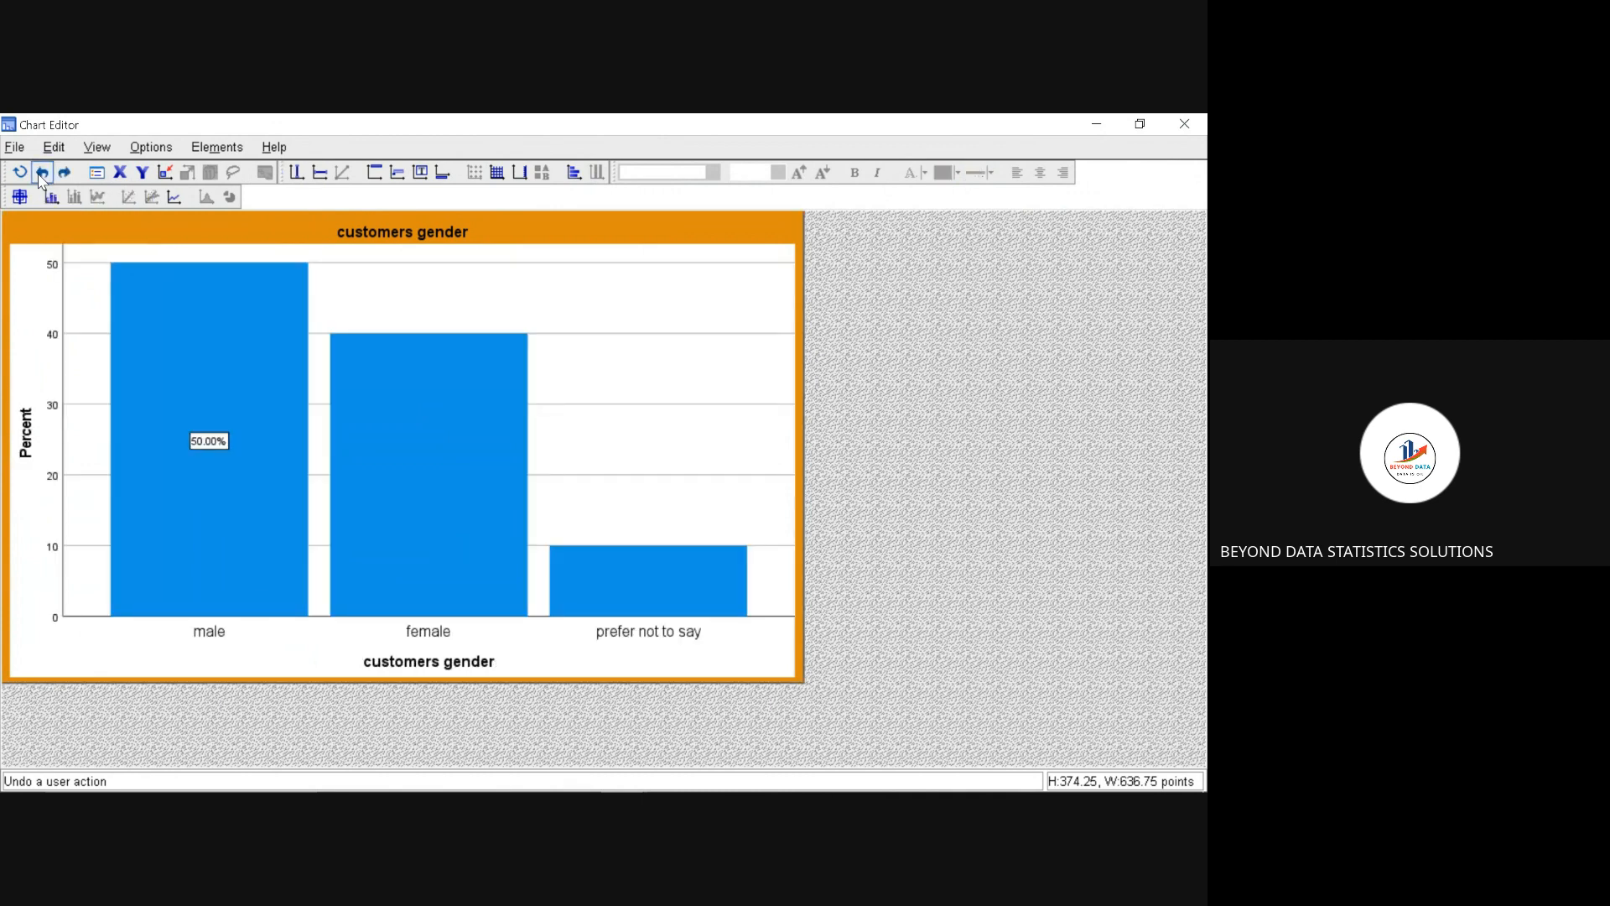
{"action": "left_click", "coordinate": [42, 174]}
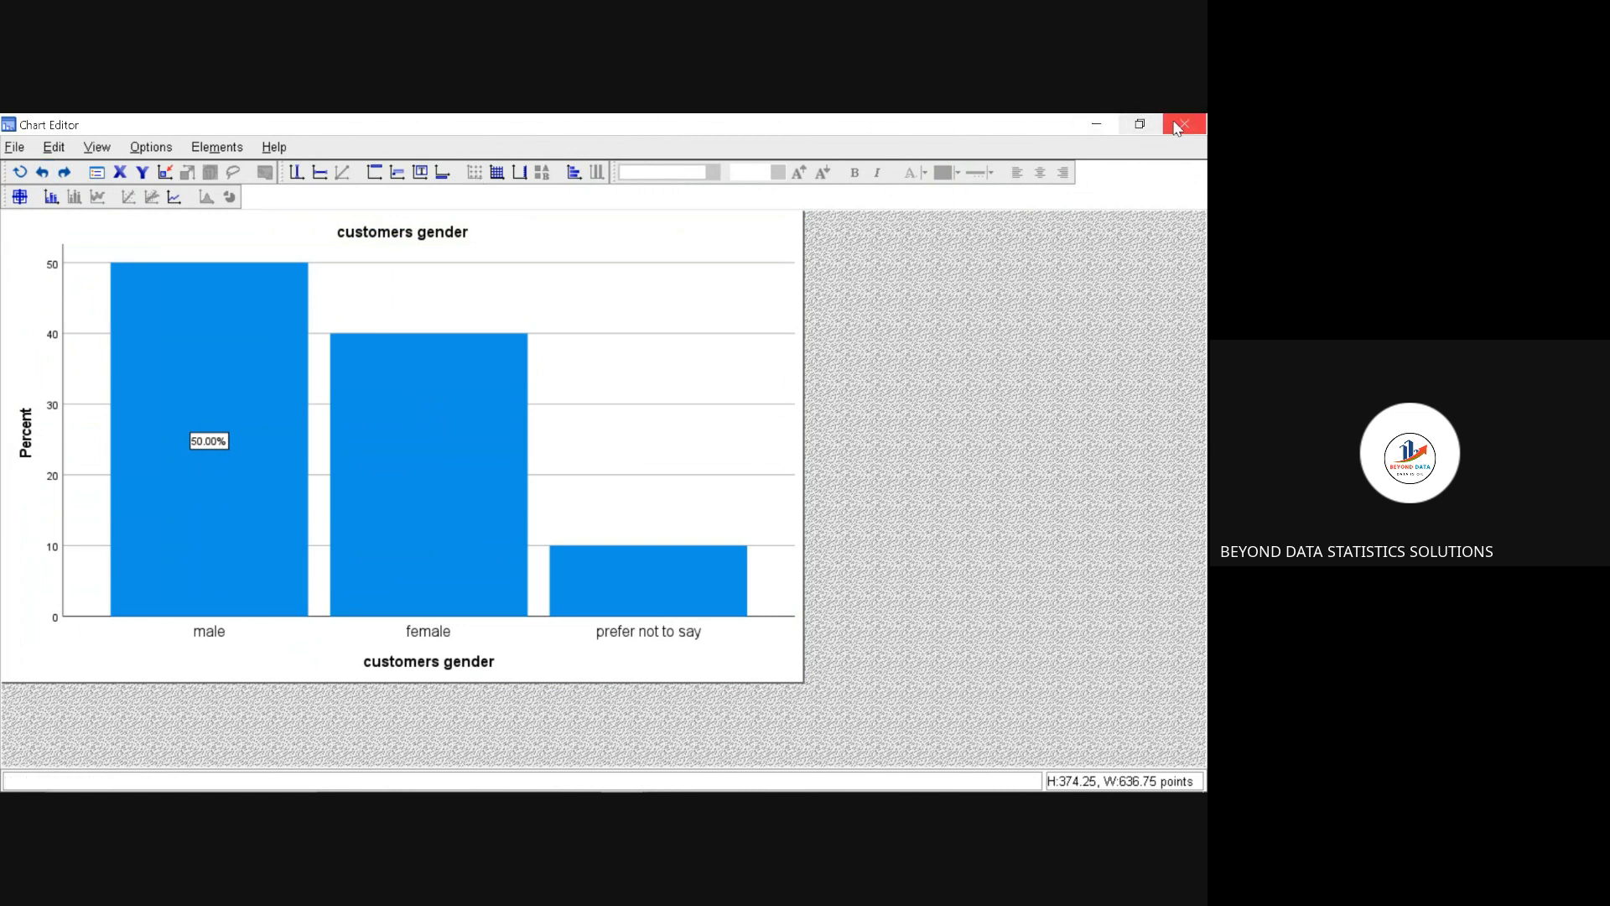
{"action": "left_click", "coordinate": [1178, 126]}
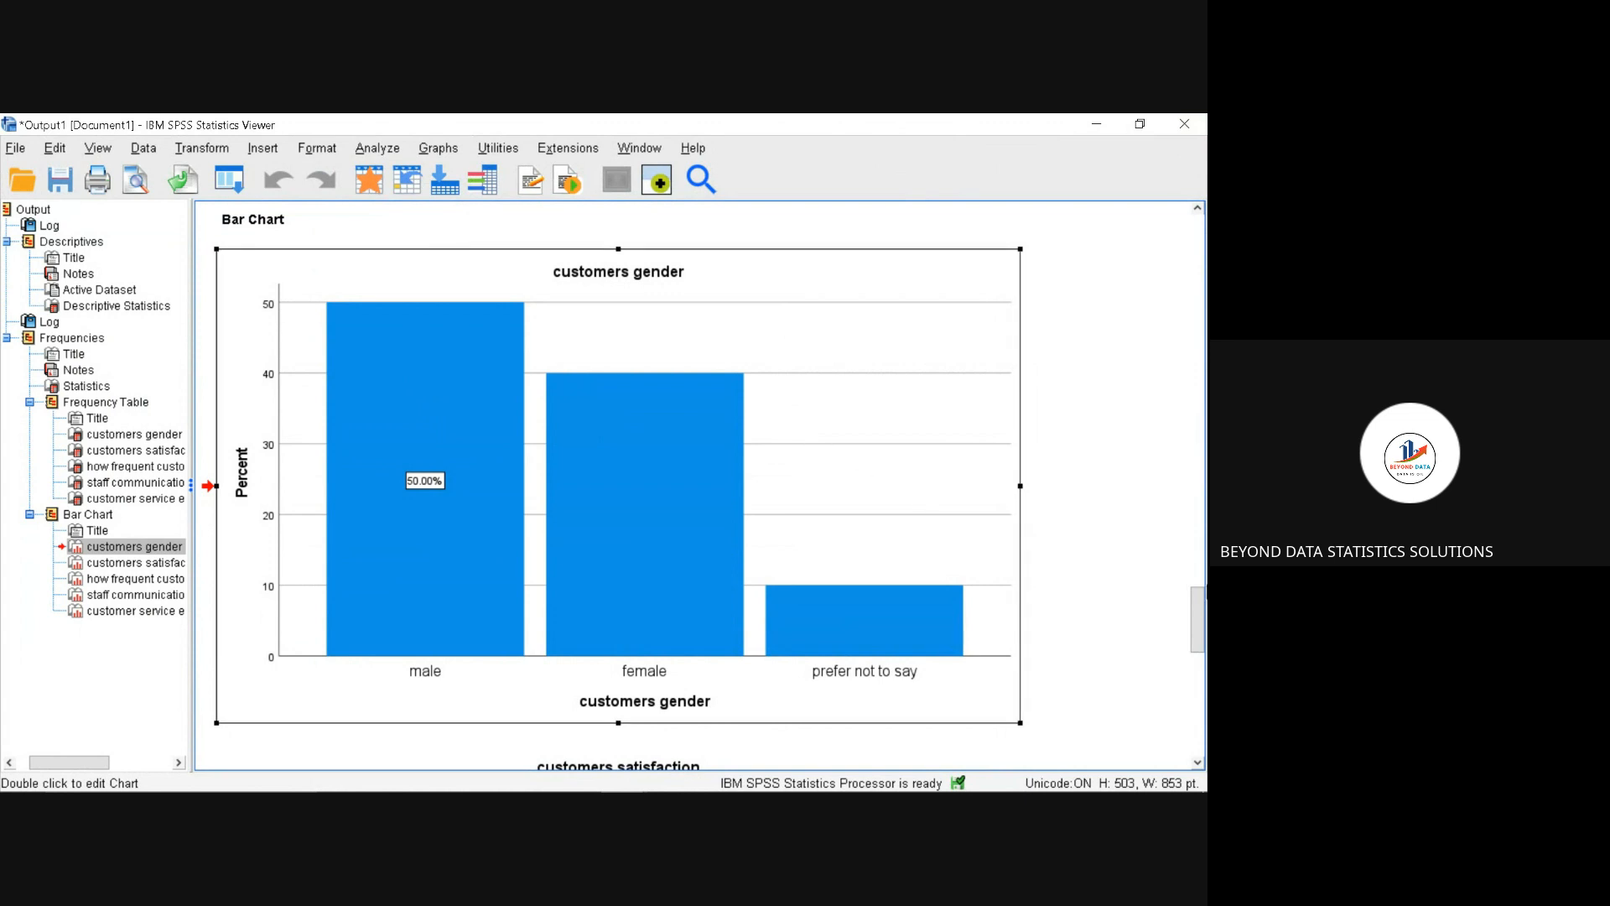
Step: Run a Crosstabs analysis with customers gender as the row variable and staff communication clarity as the column variable
{"action": "left_click_drag", "start_coordinate": [1197, 611], "coordinate": [1202, 692]}
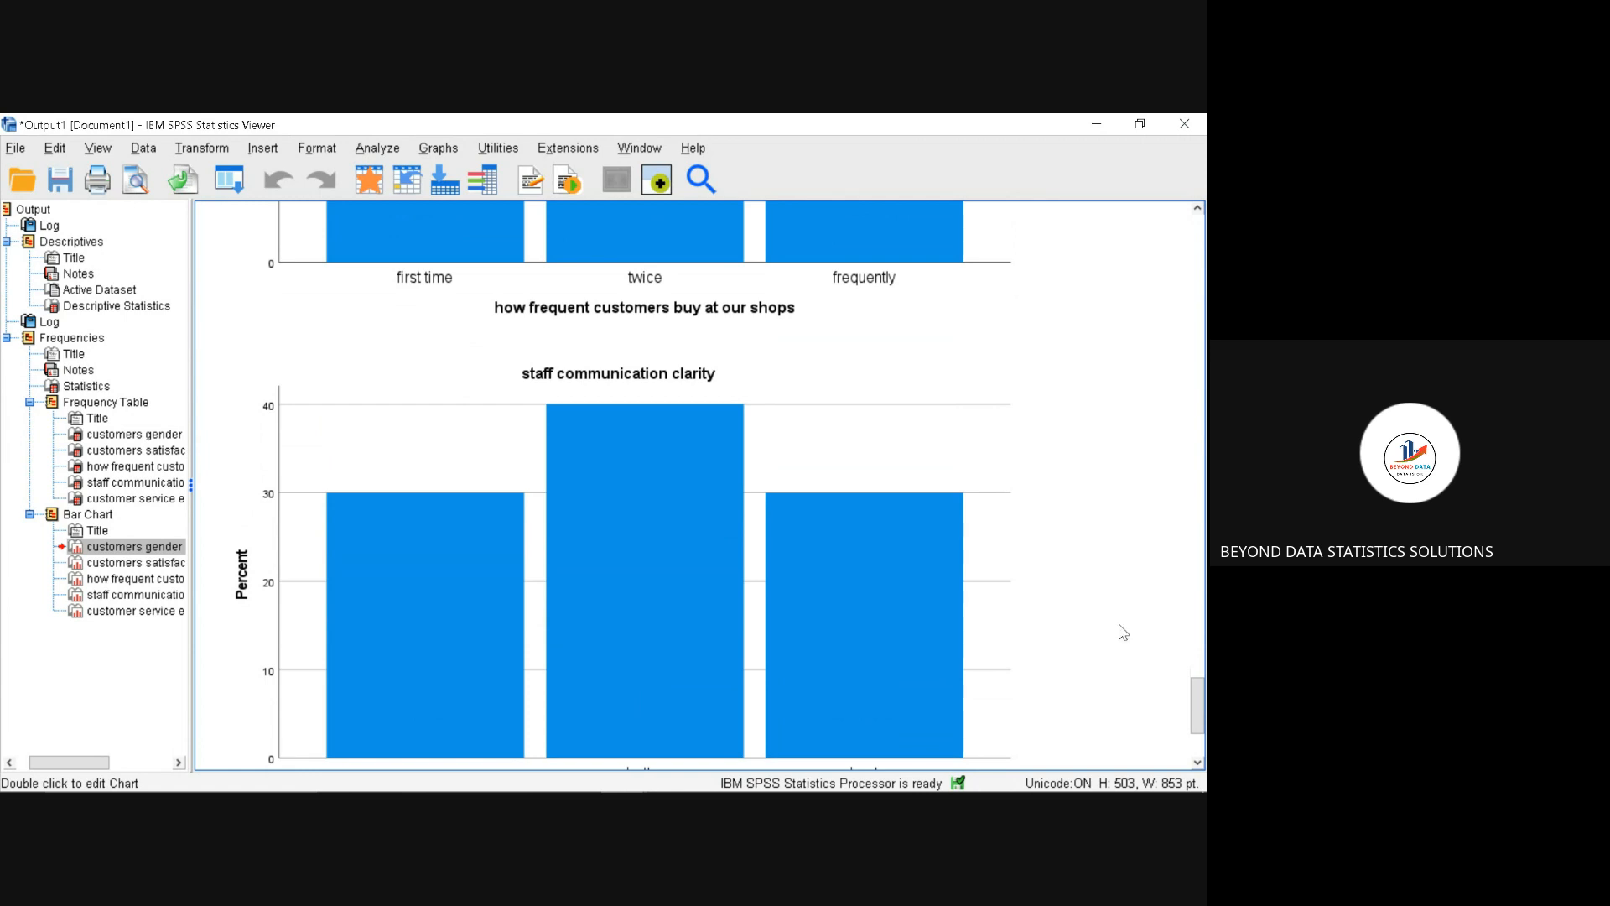
{"action": "left_click", "coordinate": [378, 149]}
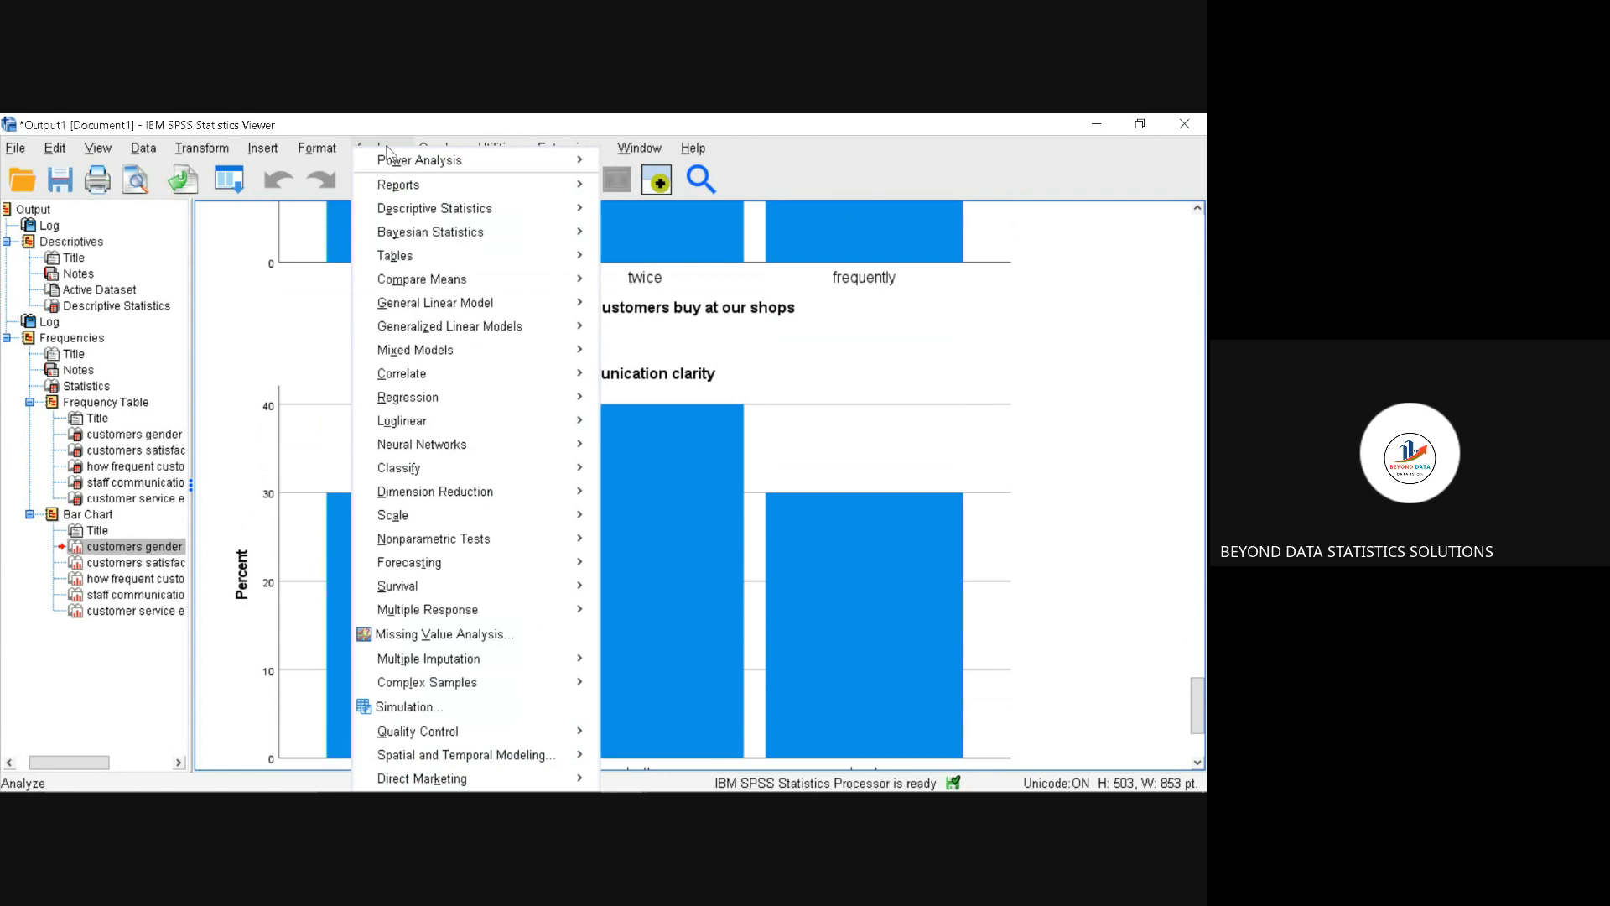
{"action": "mouse_move", "coordinate": [498, 213]}
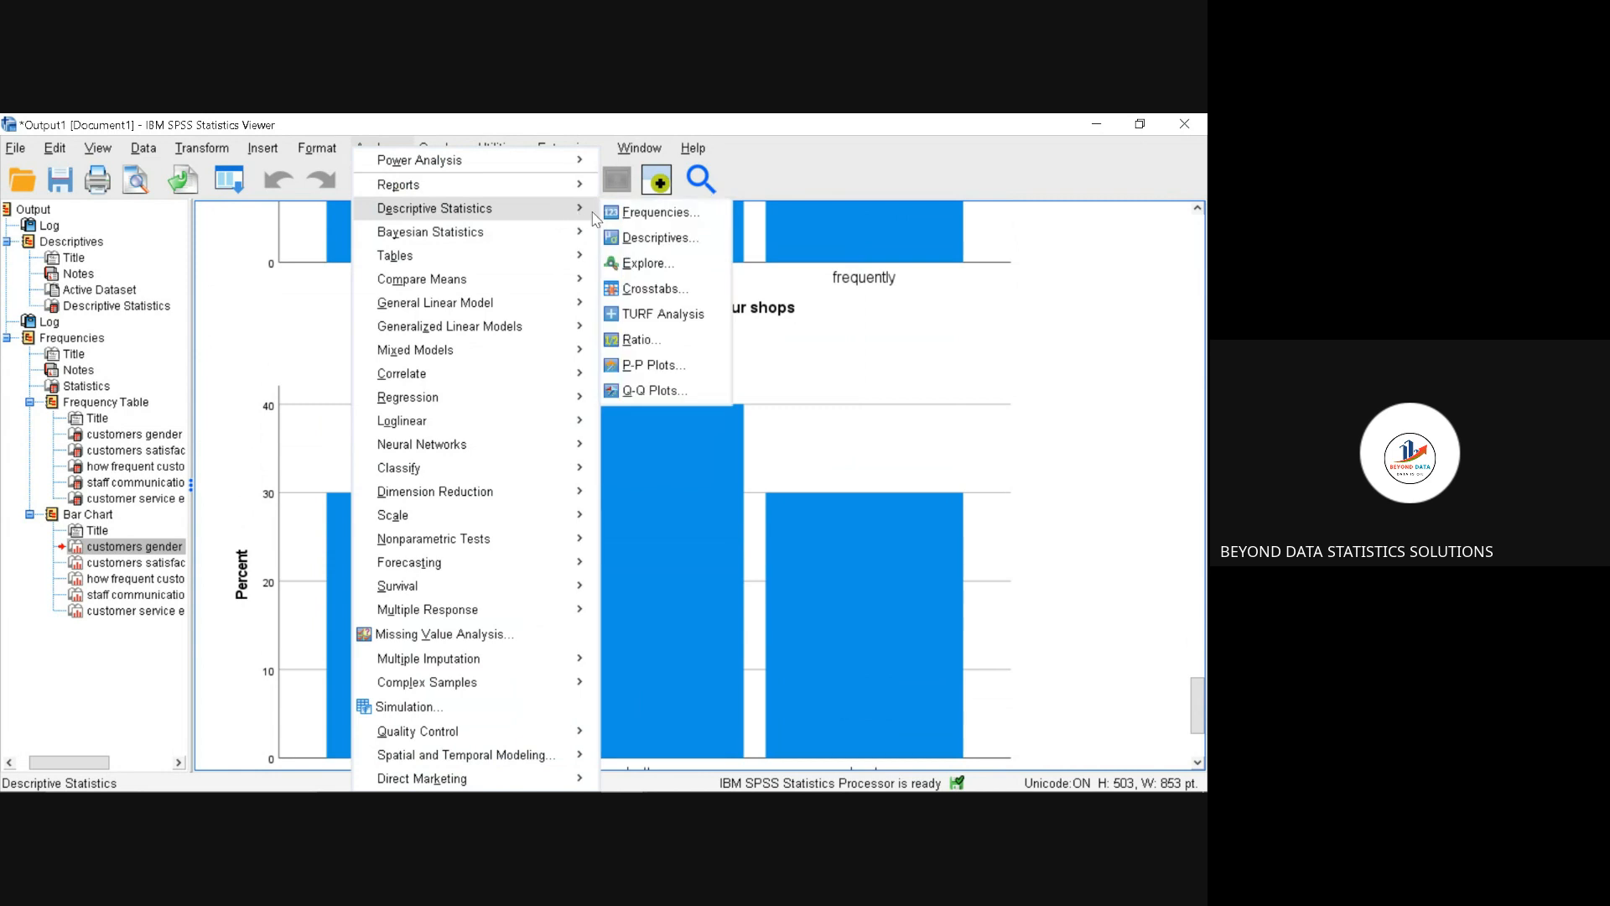
{"action": "left_click", "coordinate": [651, 290]}
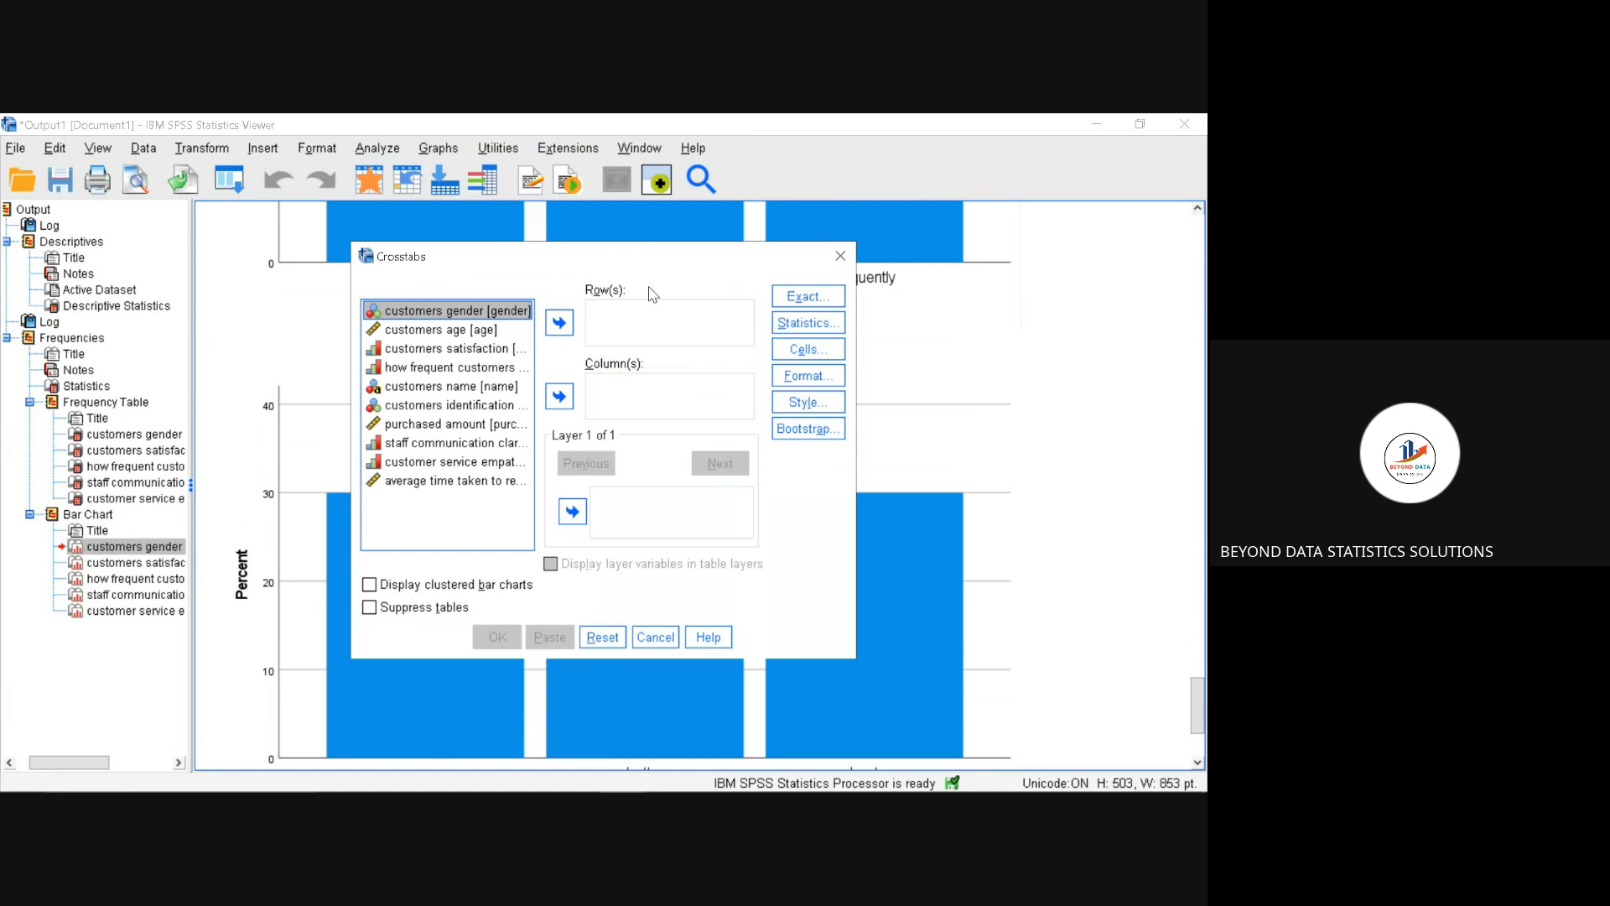
{"action": "left_click_drag", "start_coordinate": [511, 319], "coordinate": [609, 319]}
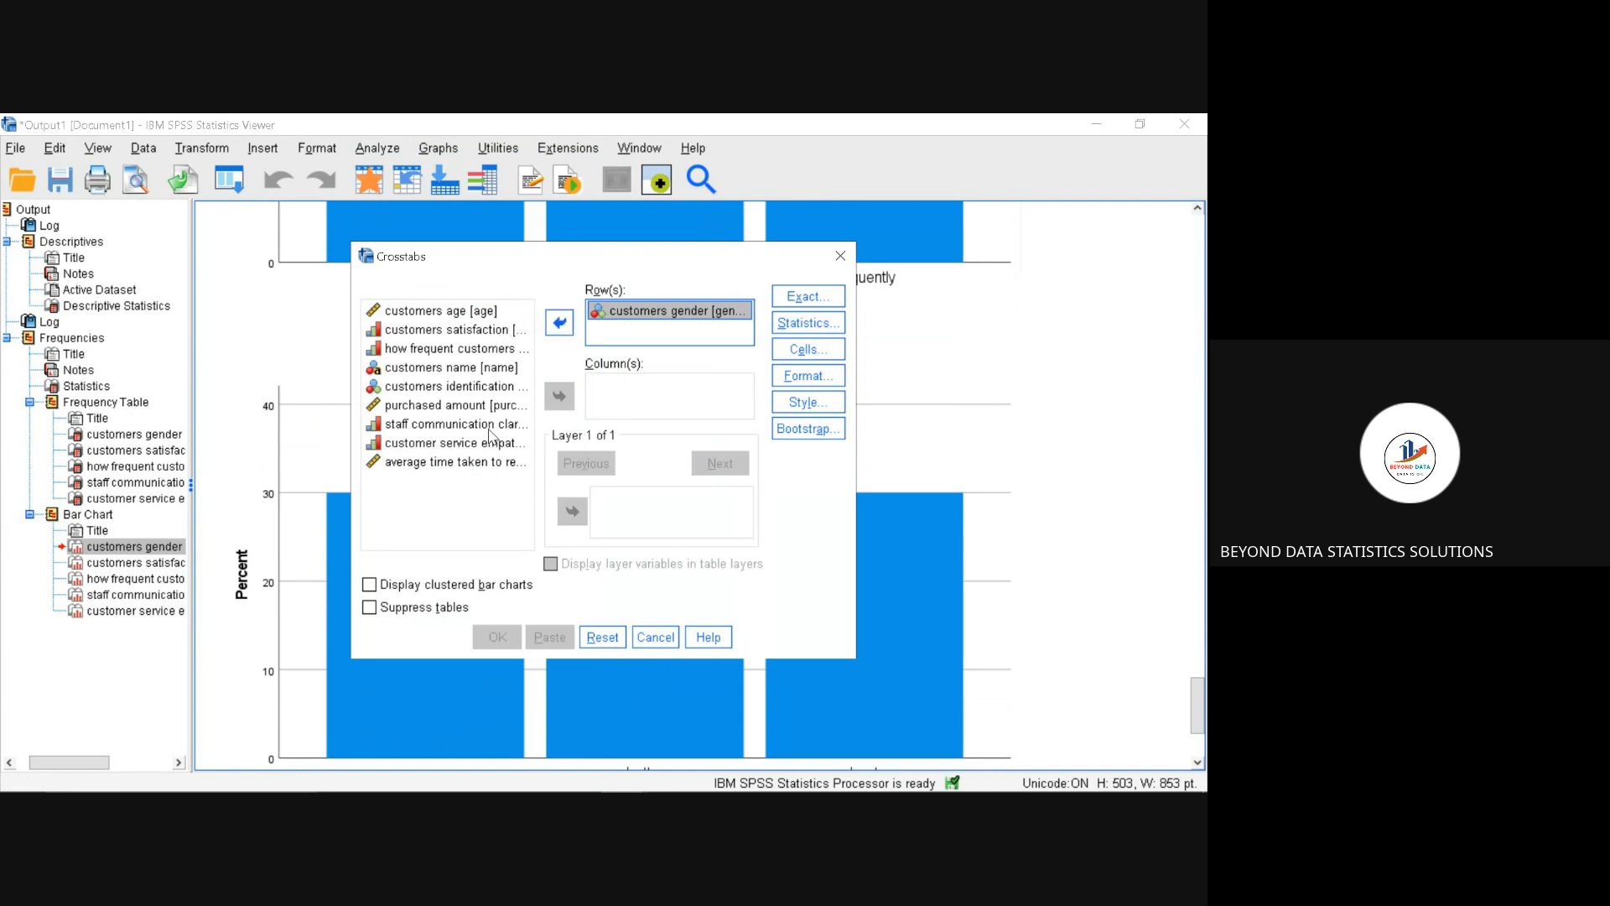
{"action": "left_click_drag", "start_coordinate": [494, 425], "coordinate": [614, 401]}
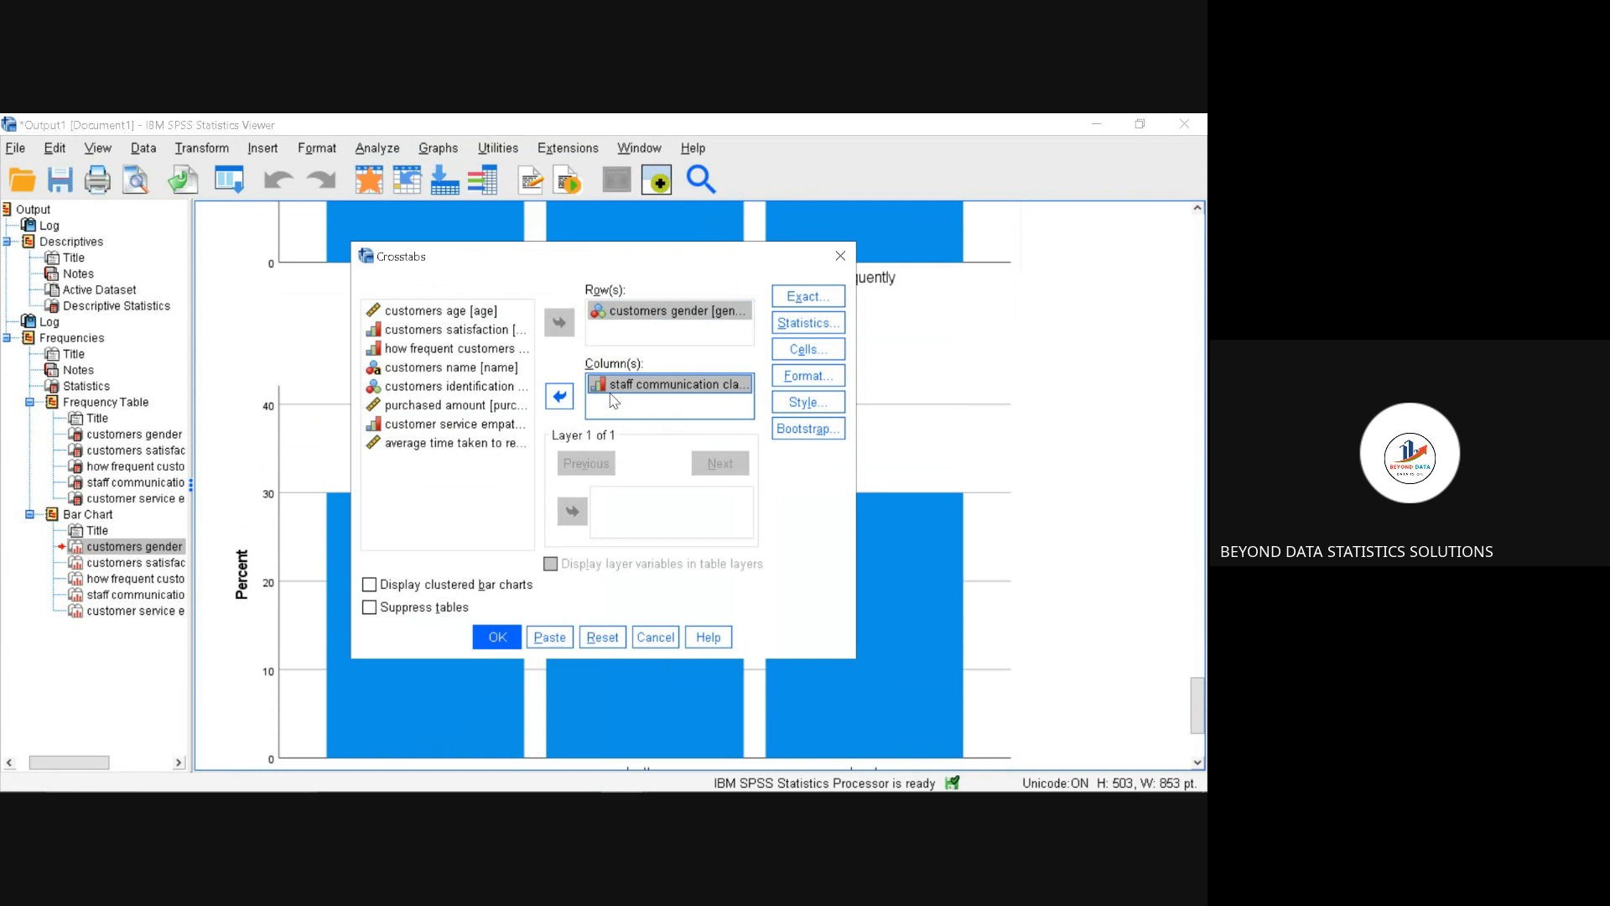
{"action": "left_click", "coordinate": [498, 639]}
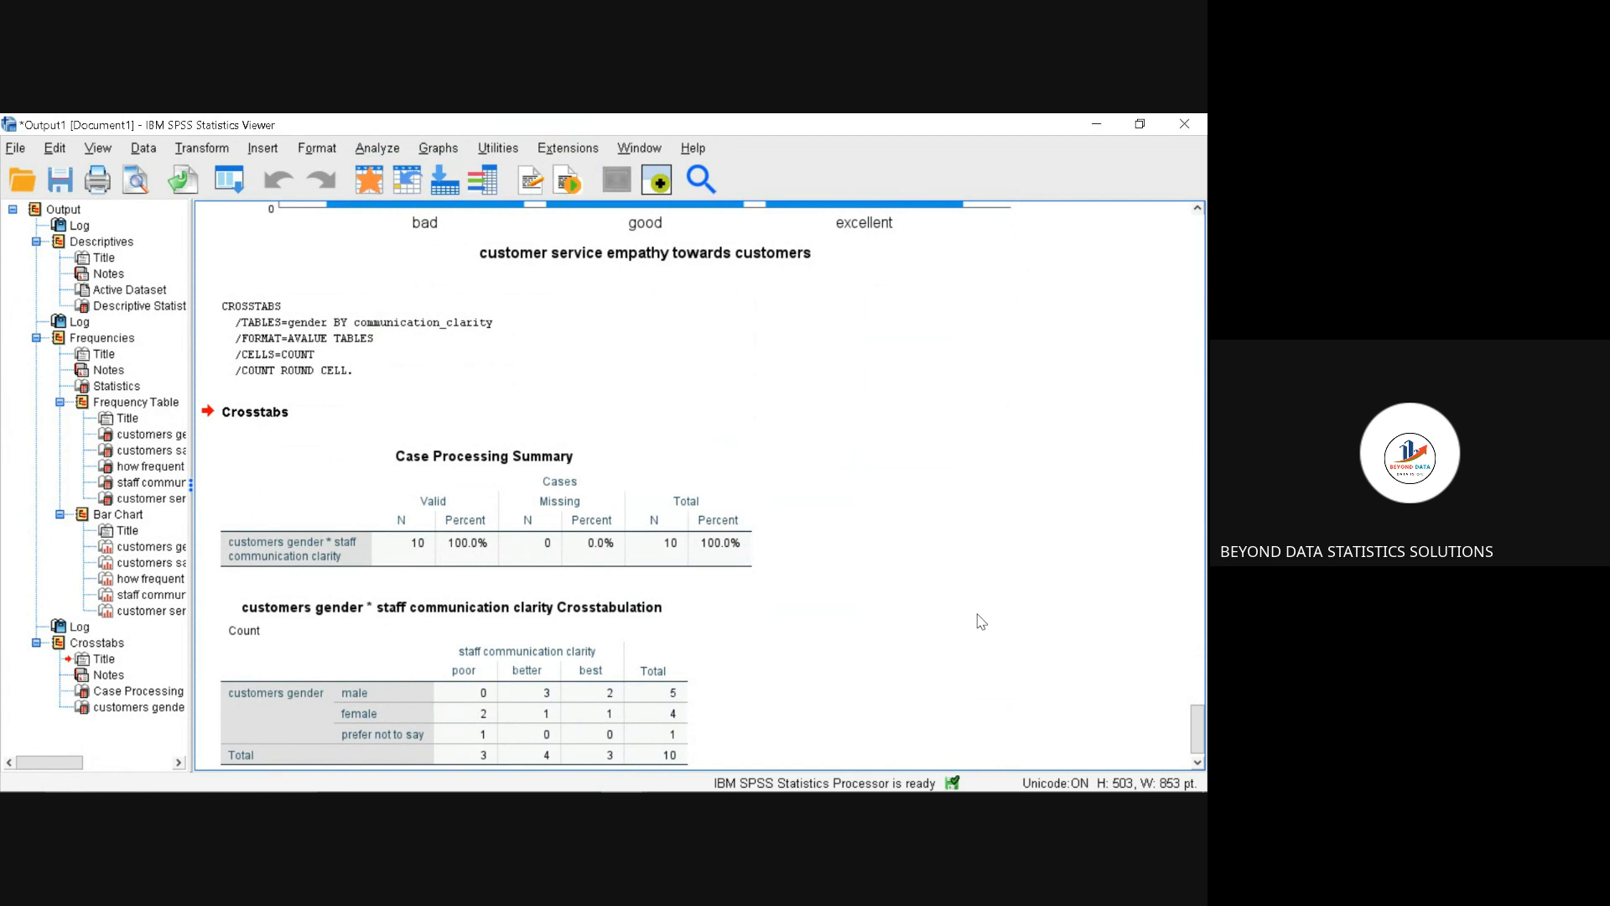
Step: Reopen Crosstabs for customers gender by staff communication clarity and enable the Chi-square statistic
{"action": "left_click", "coordinate": [387, 153]}
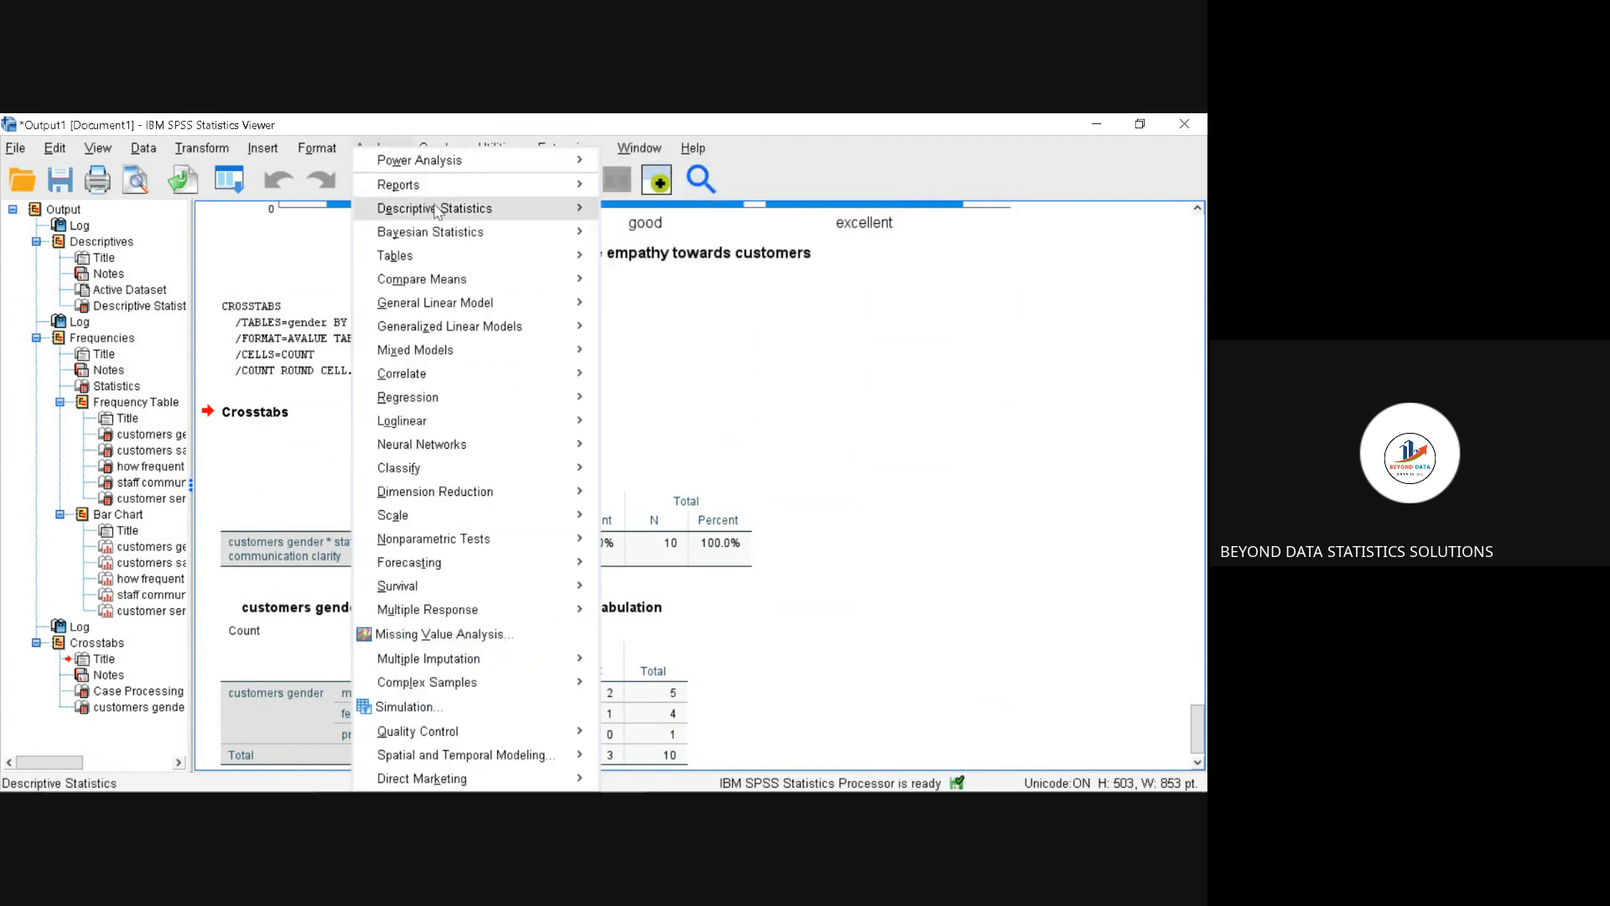
{"action": "mouse_move", "coordinate": [436, 209]}
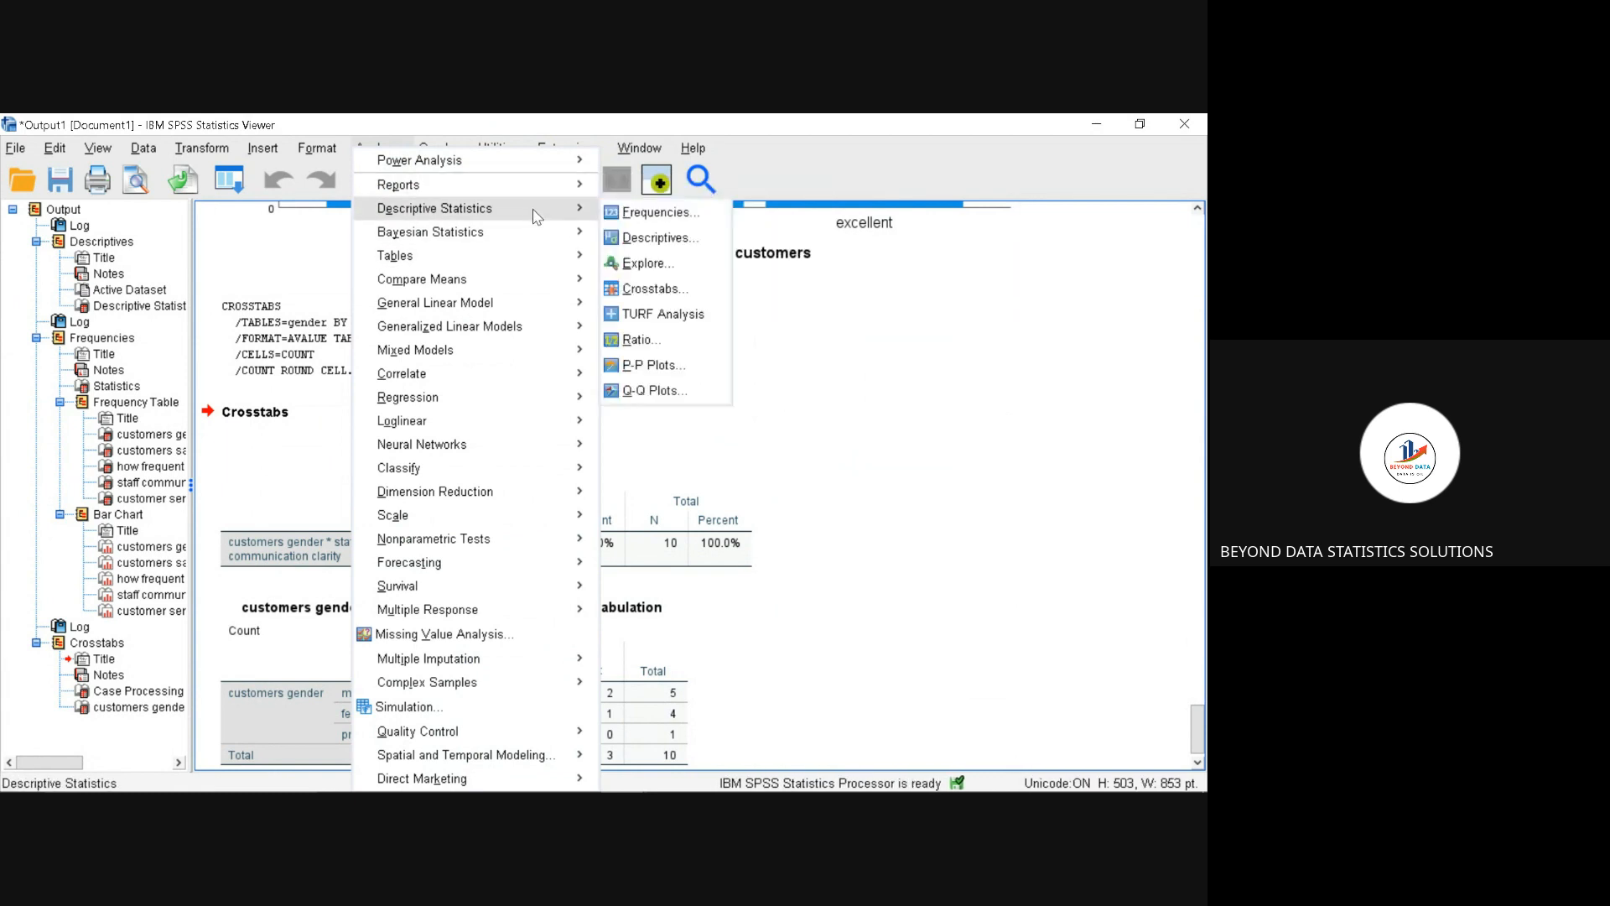
{"action": "mouse_move", "coordinate": [547, 227]}
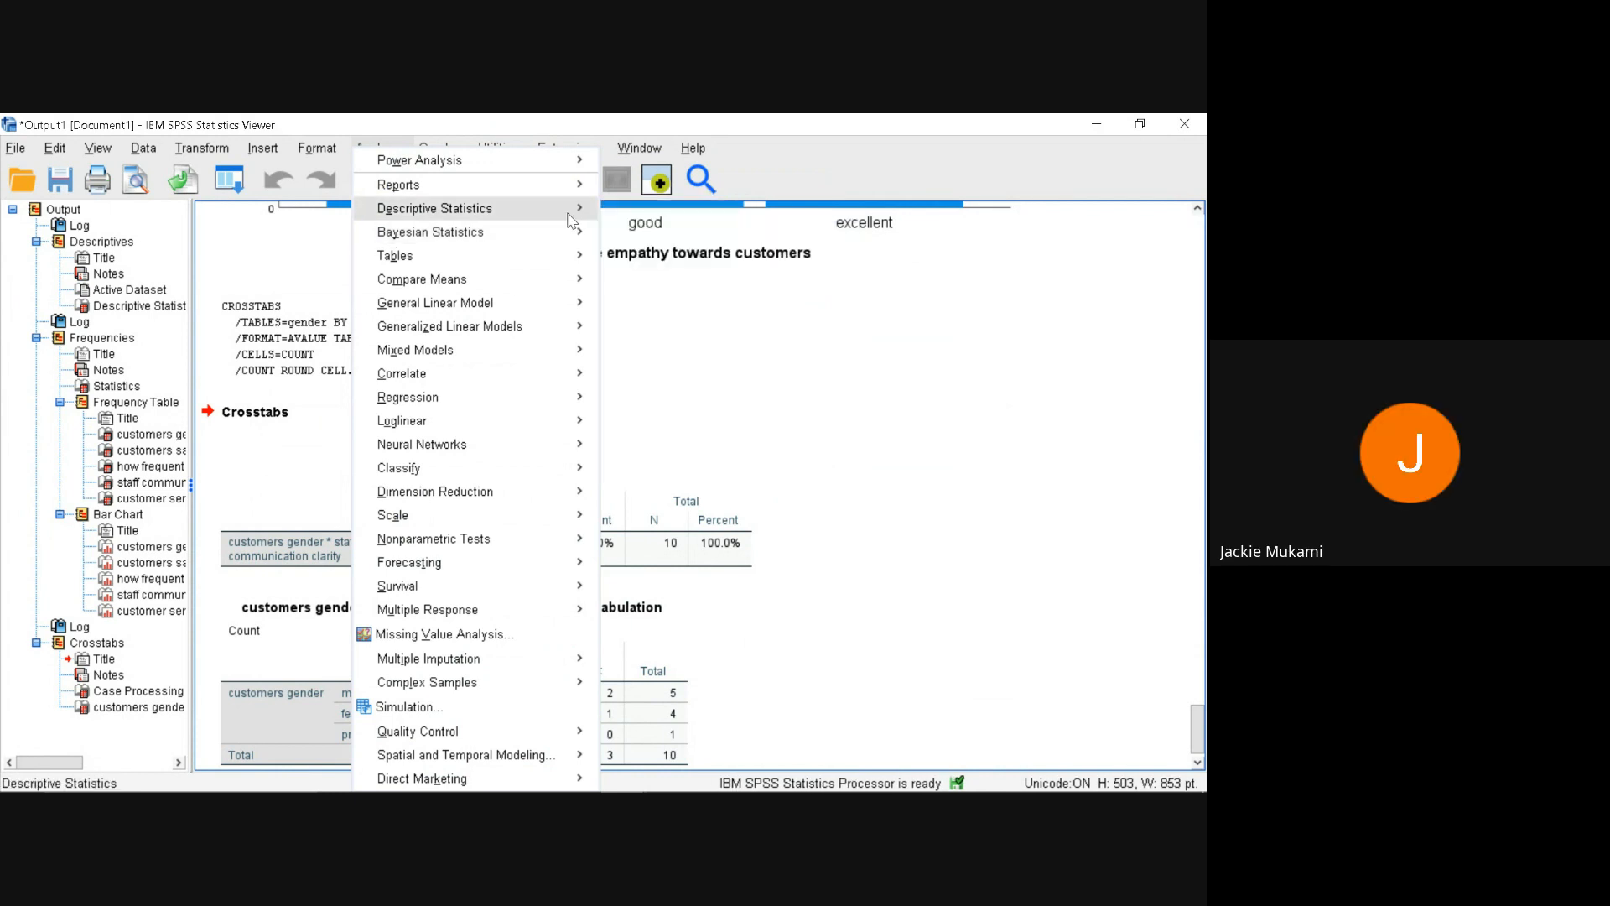
{"action": "mouse_move", "coordinate": [592, 215]}
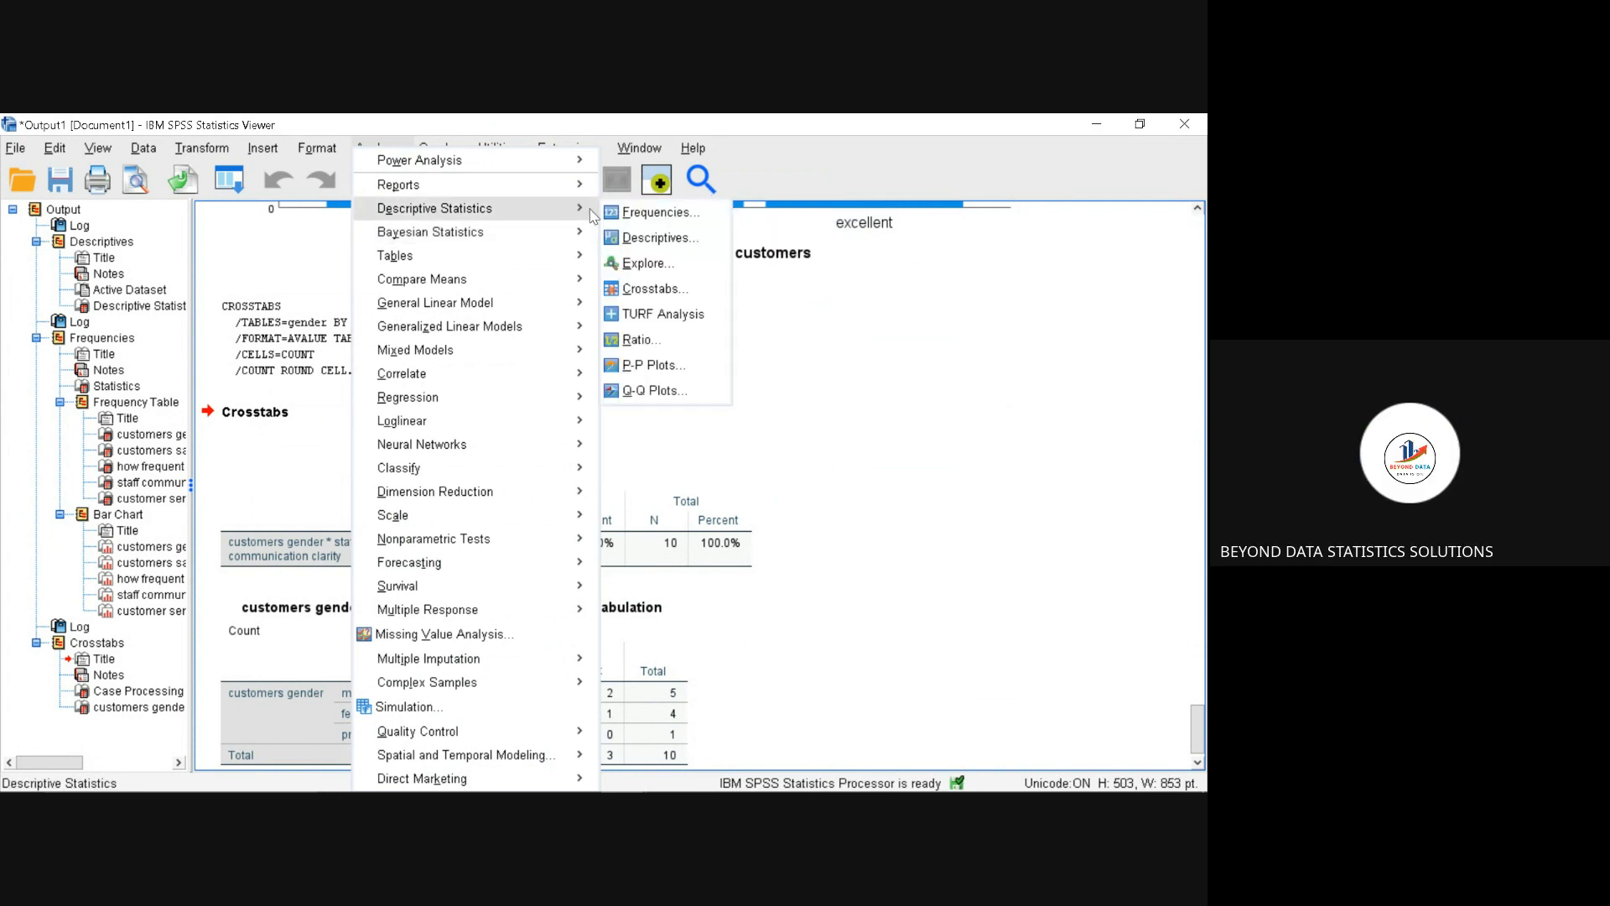
{"action": "left_click", "coordinate": [648, 291]}
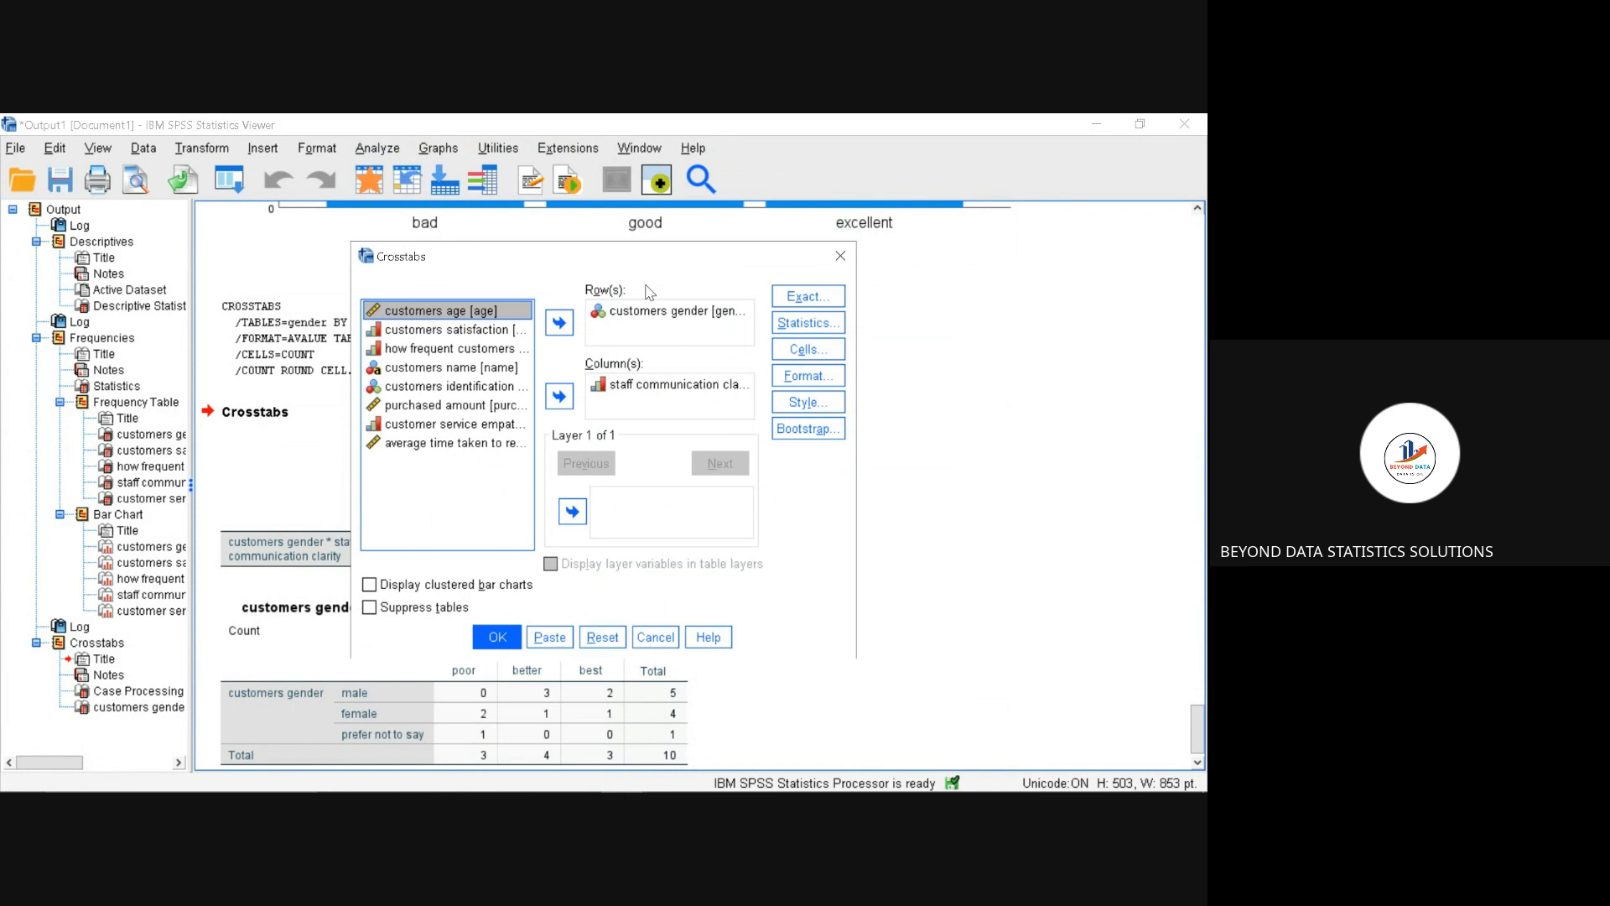
{"action": "left_click", "coordinate": [802, 325]}
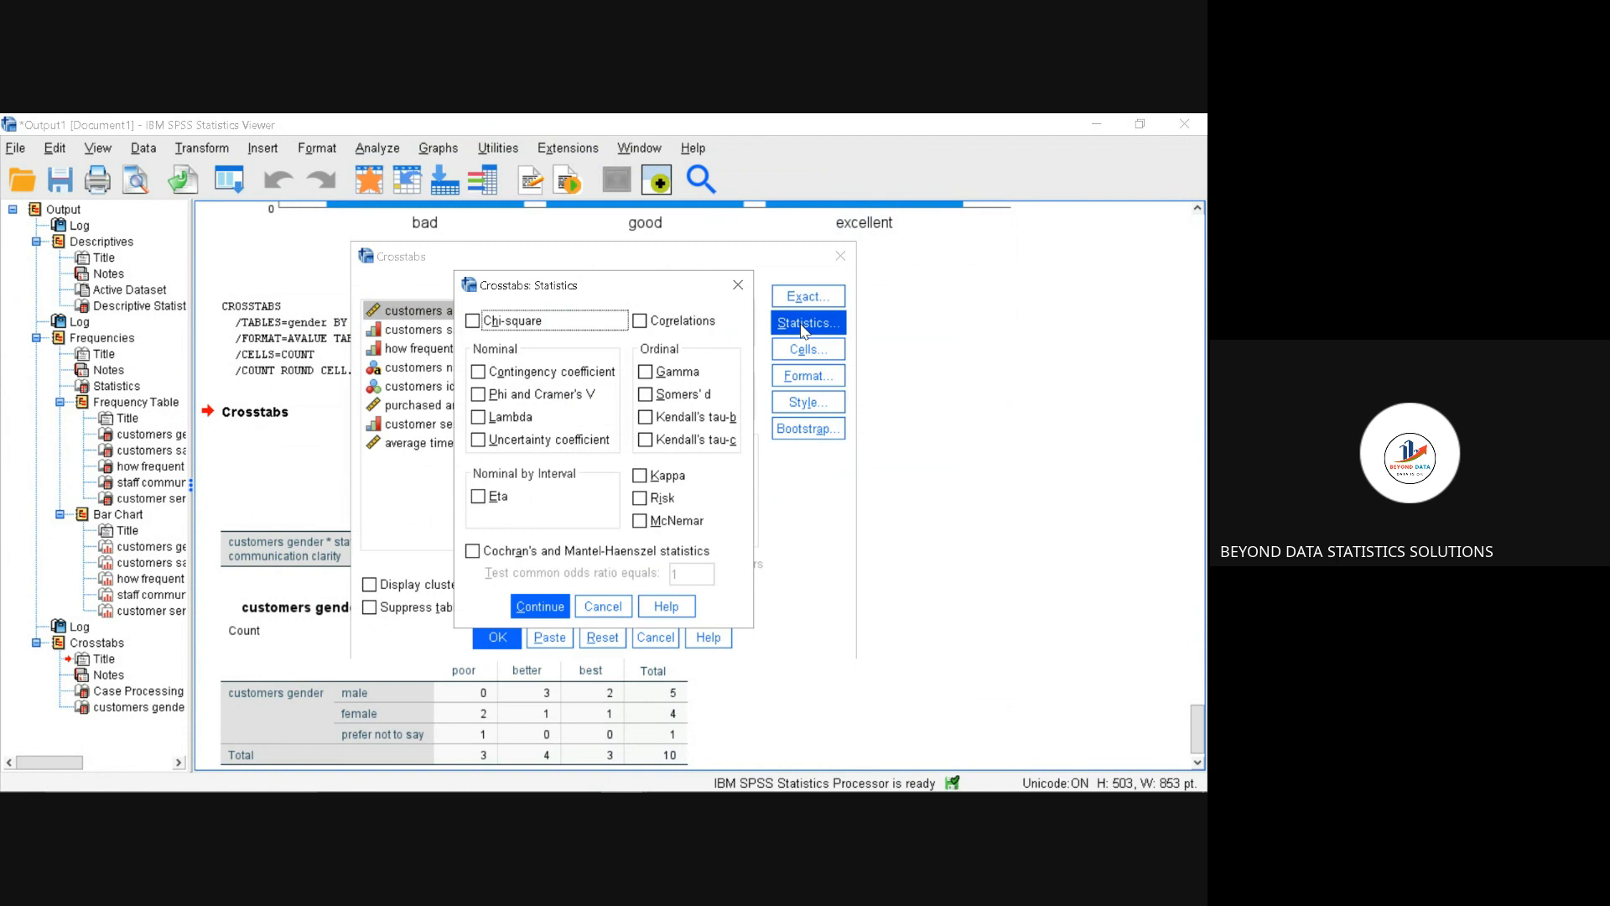
{"action": "left_click", "coordinate": [474, 323]}
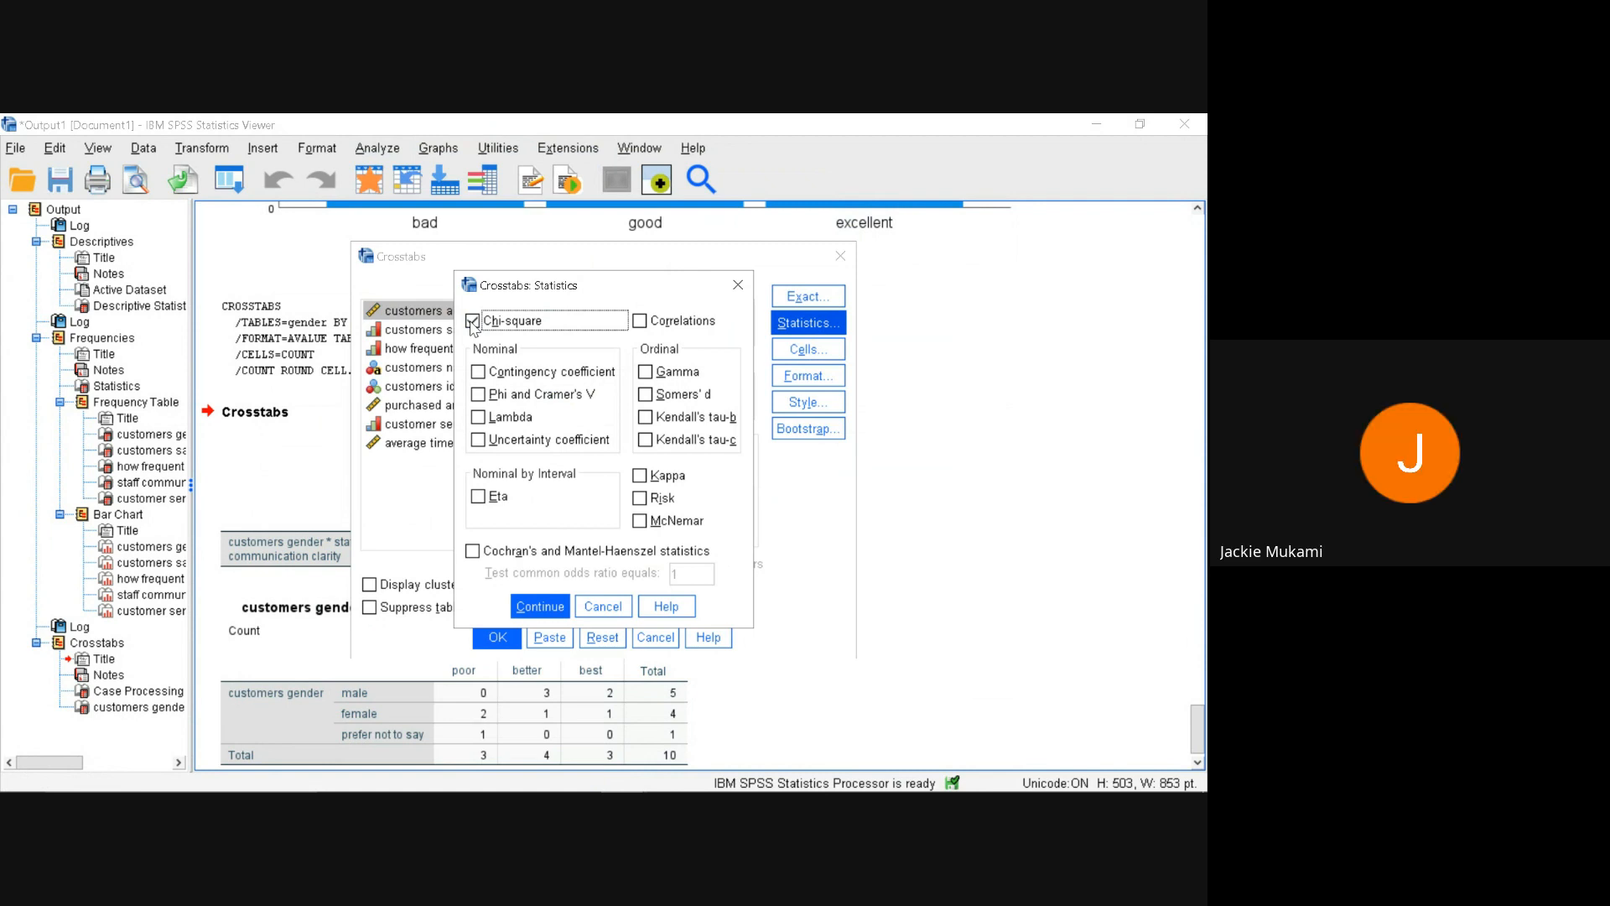
{"action": "left_click", "coordinate": [534, 605]}
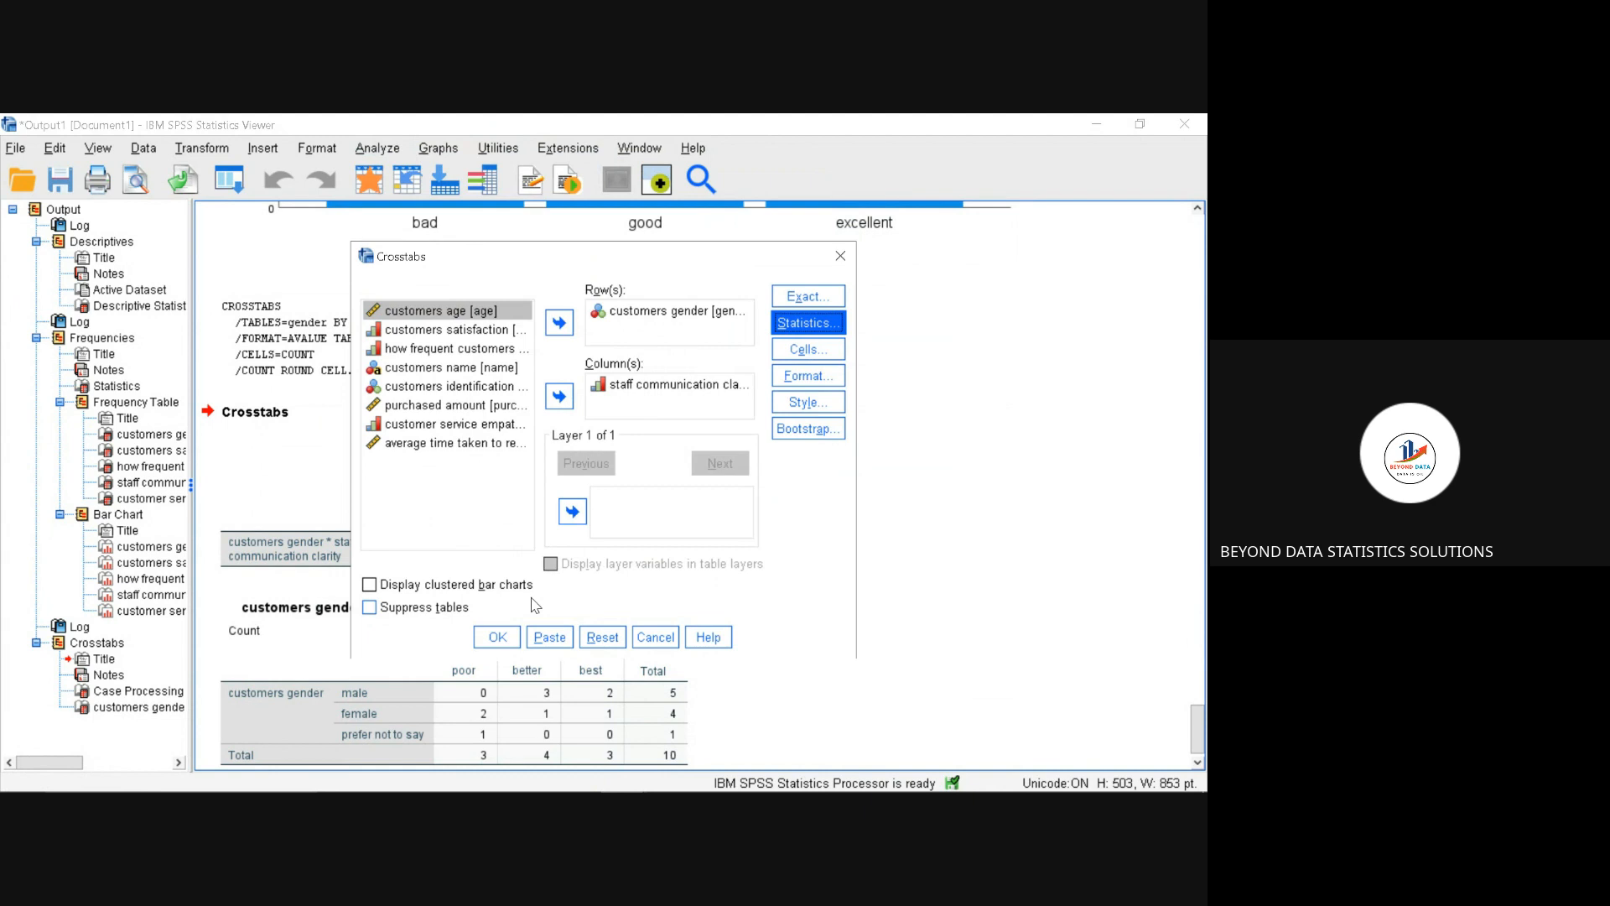
Step: Enable clustered bar charts for the crosstab, run the analysis and view its chi-square and chart output
{"action": "left_click", "coordinate": [370, 586]}
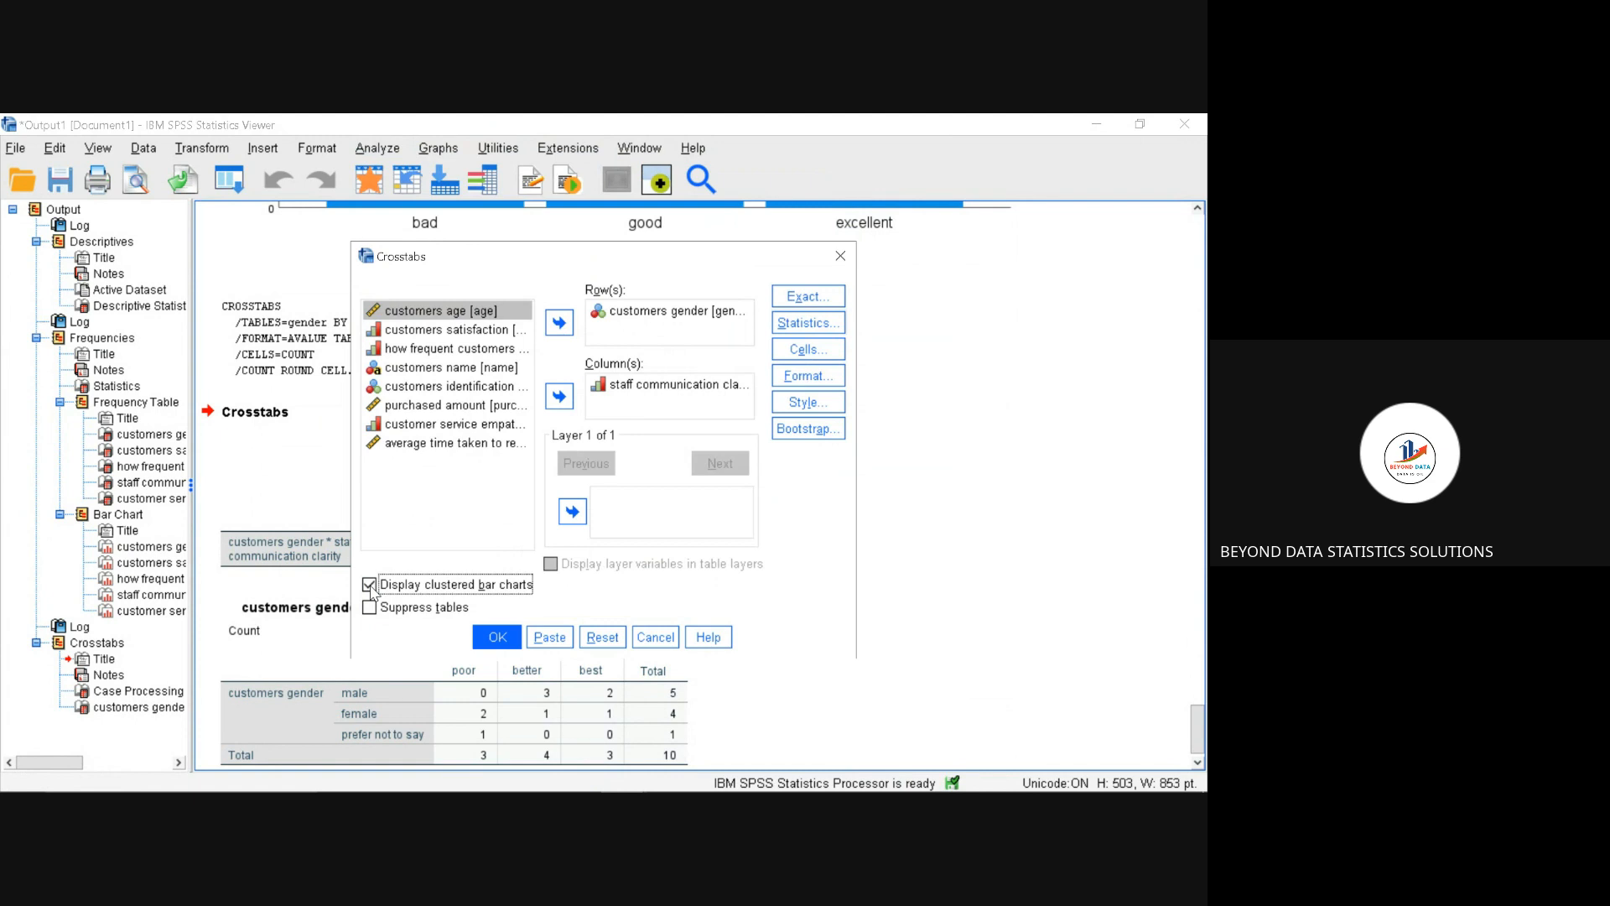
{"action": "left_click", "coordinate": [487, 638]}
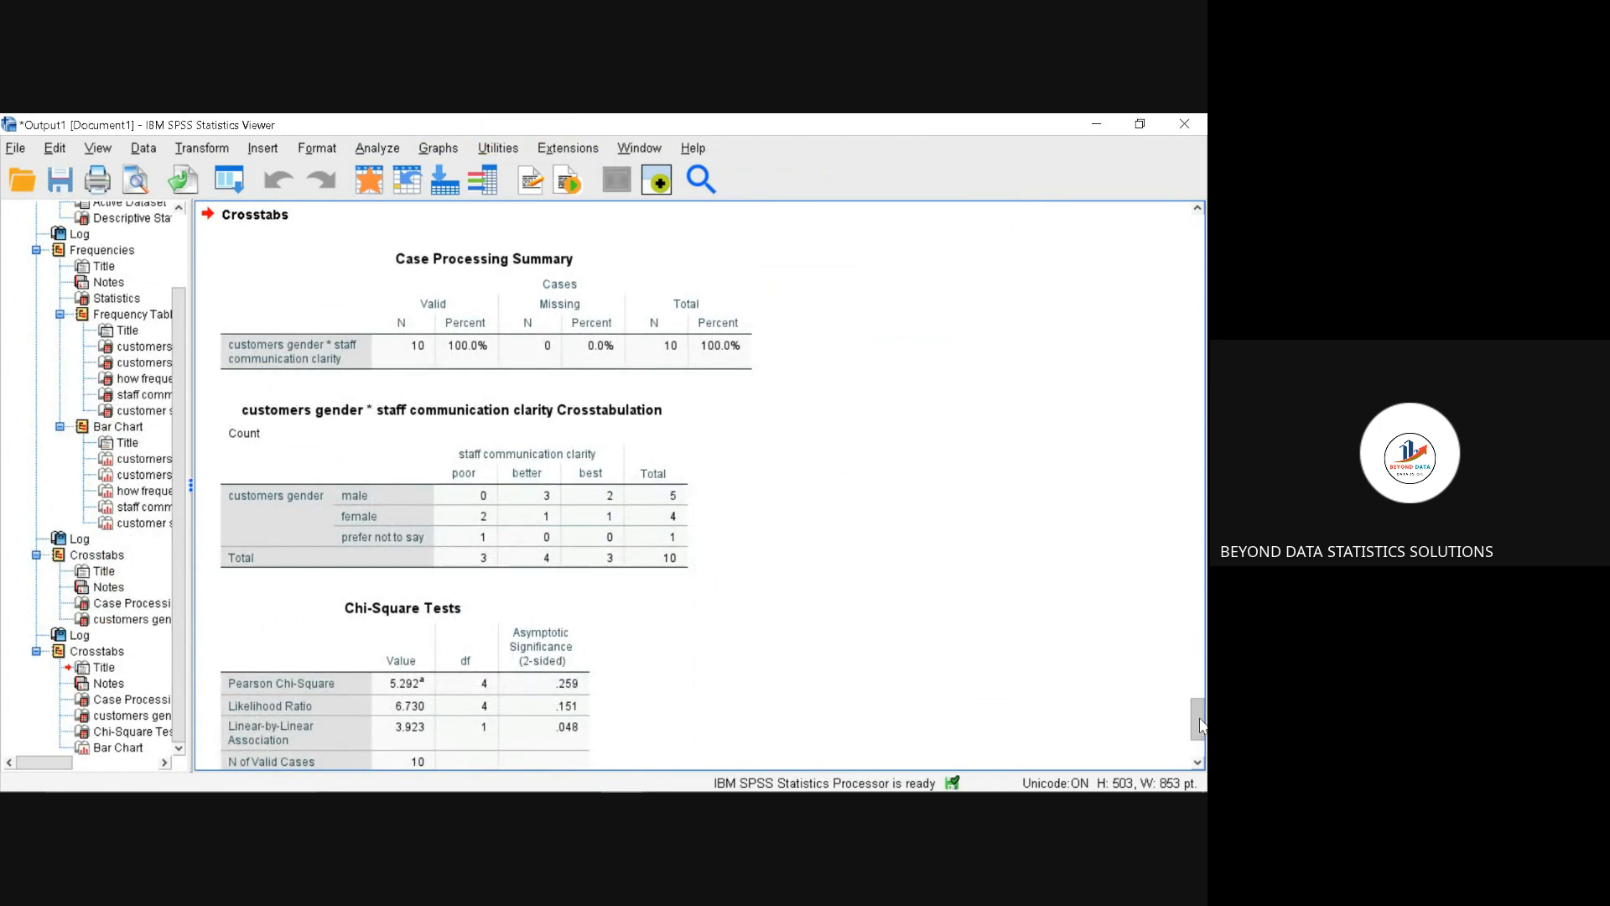
{"action": "mouse_move", "coordinate": [1201, 726]}
{"action": "left_mouse_down"}
{"action": "mouse_move", "coordinate": [1203, 741]}
{"action": "mouse_move", "coordinate": [1202, 717]}
{"action": "left_mouse_up"}
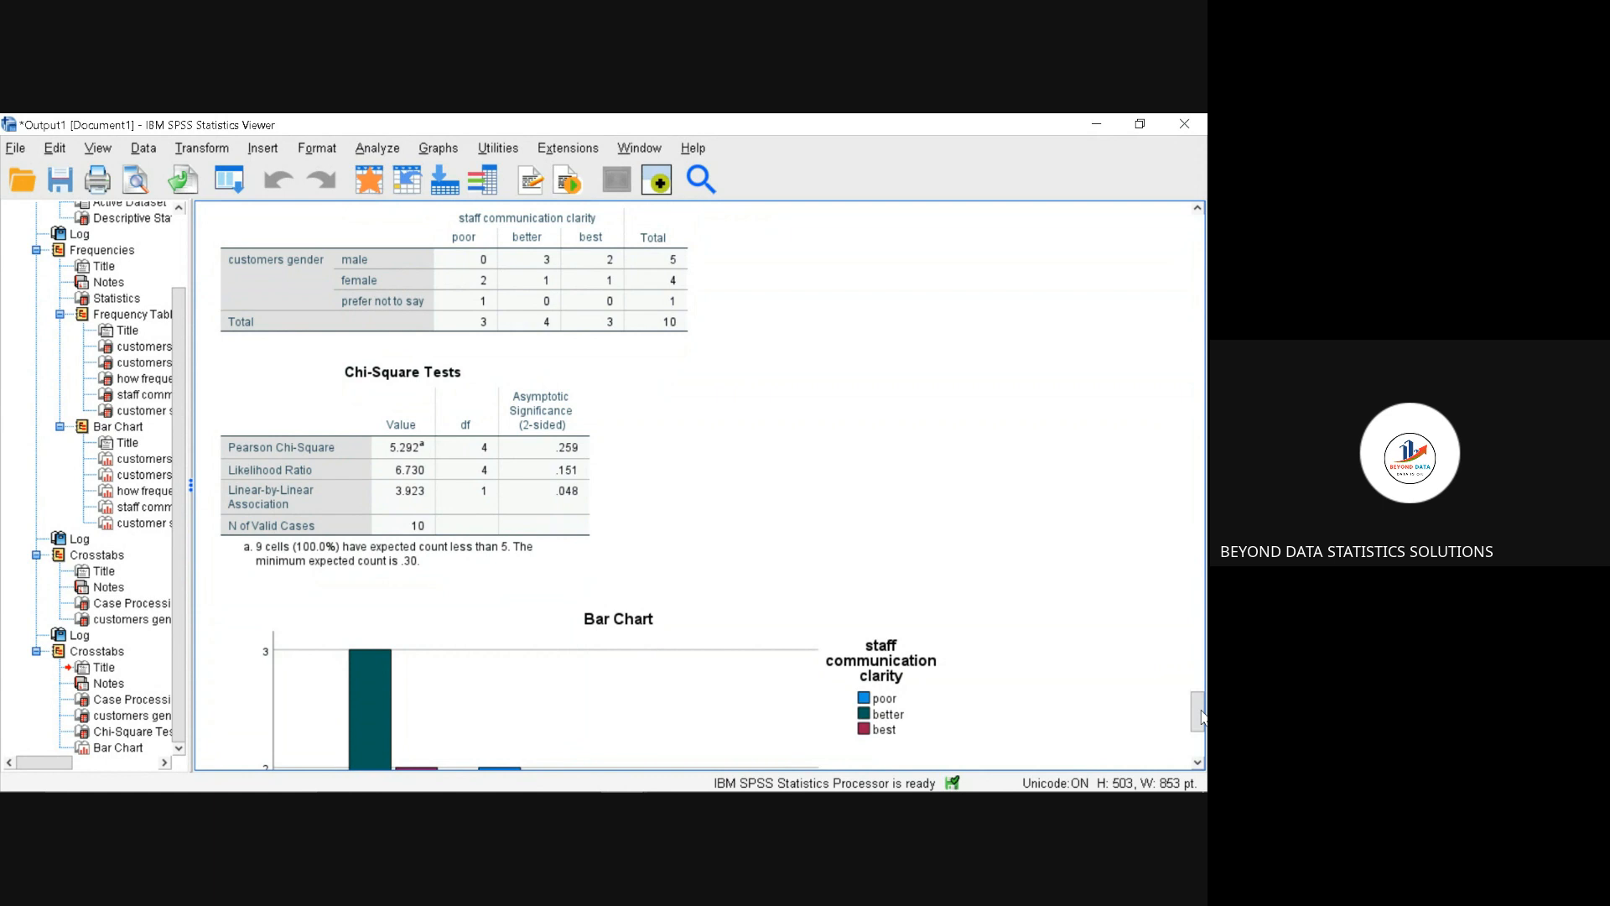
Step: Switch to the Google Meet screen-sharing window and stop sharing the screen
{"action": "left_click_drag", "start_coordinate": [1201, 717], "coordinate": [1195, 744]}
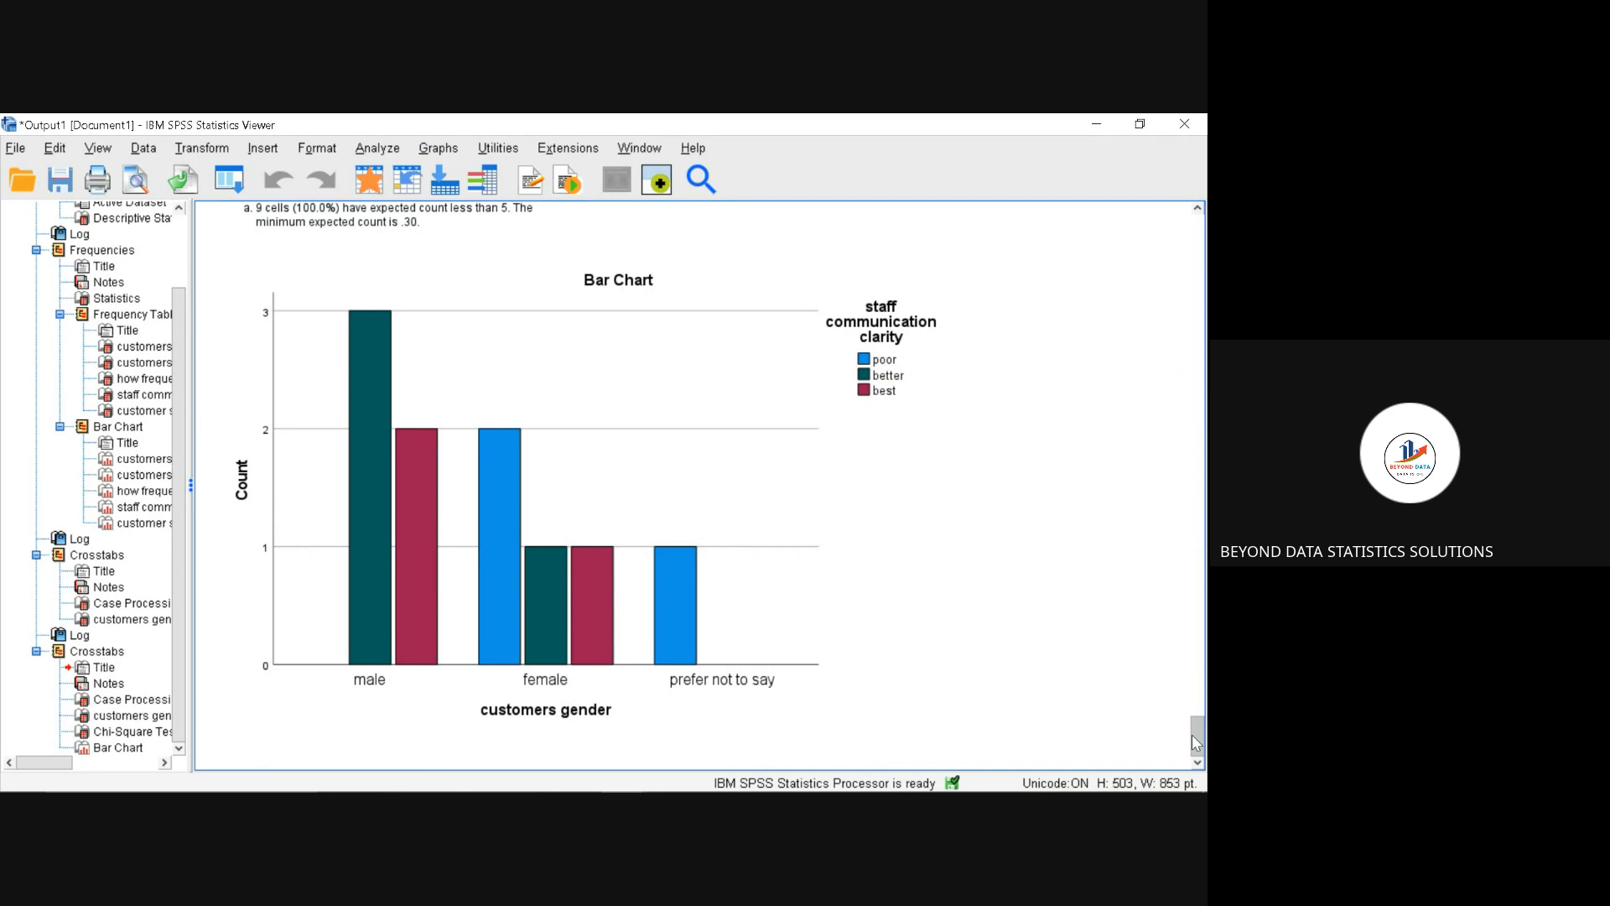
{"action": "mouse_move", "coordinate": [999, 791]}
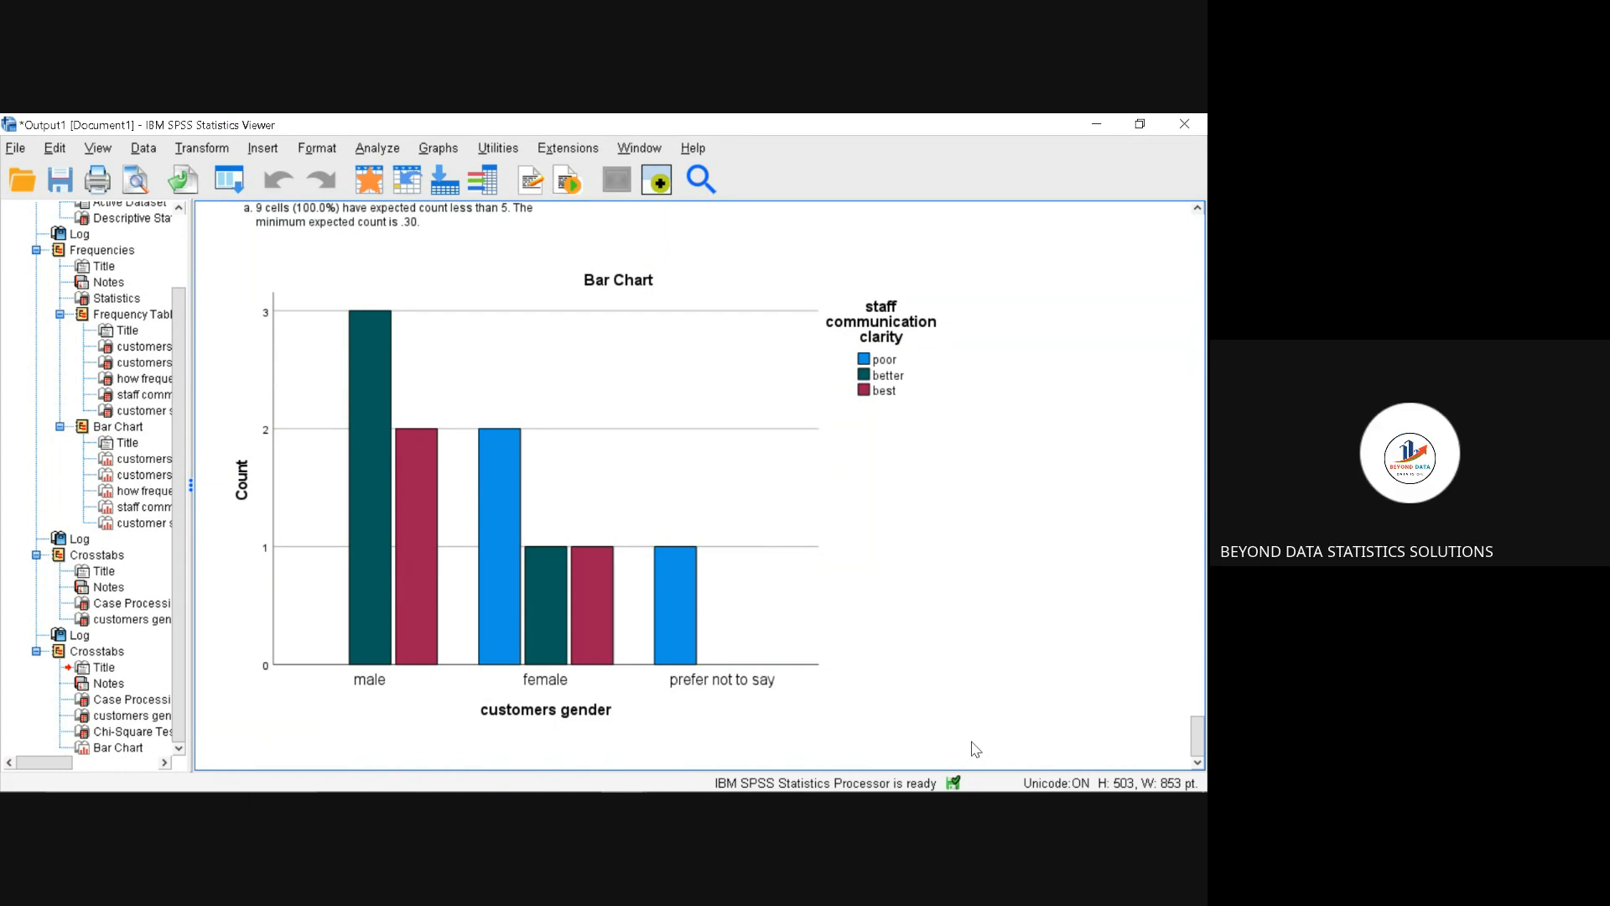
{"action": "mouse_move", "coordinate": [831, 792]}
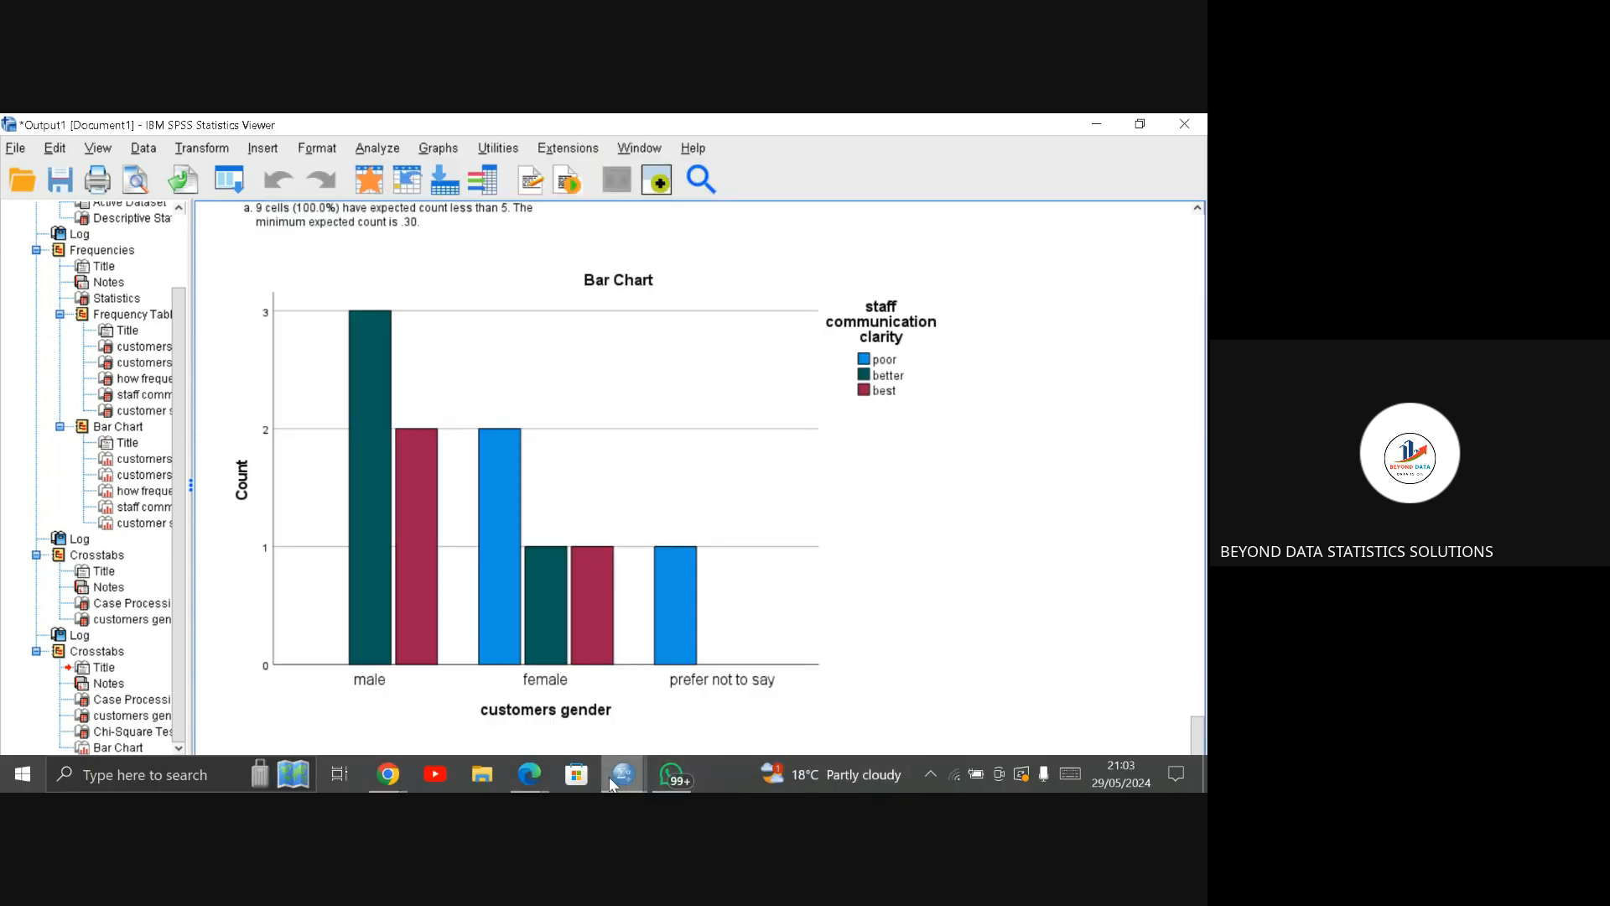
{"action": "mouse_move", "coordinate": [609, 777]}
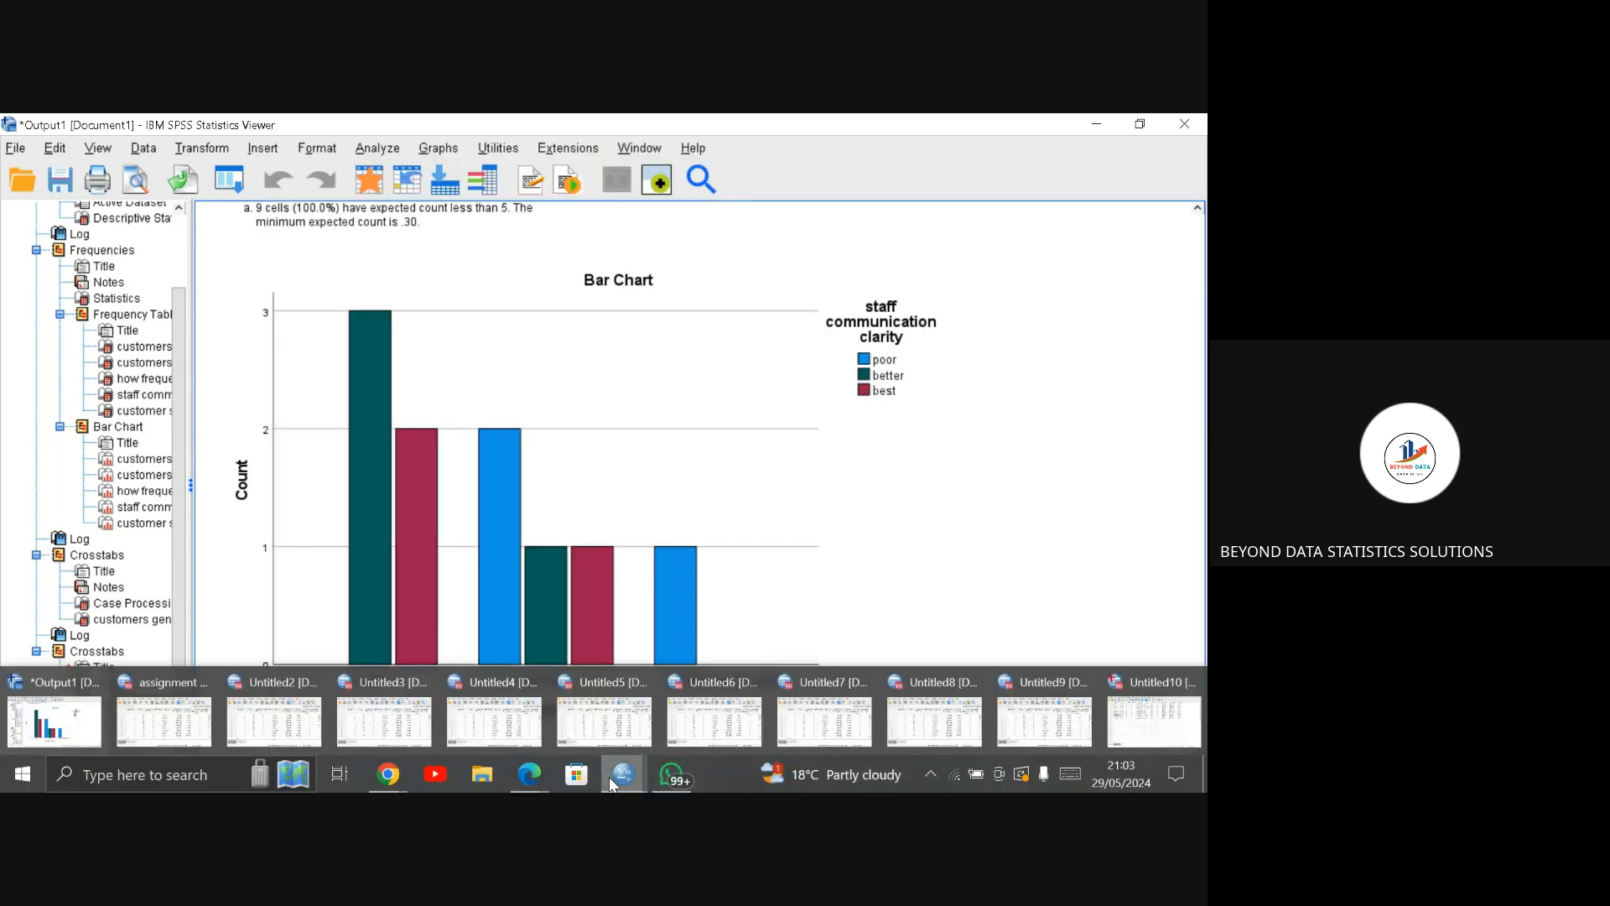
{"action": "mouse_move", "coordinate": [520, 788]}
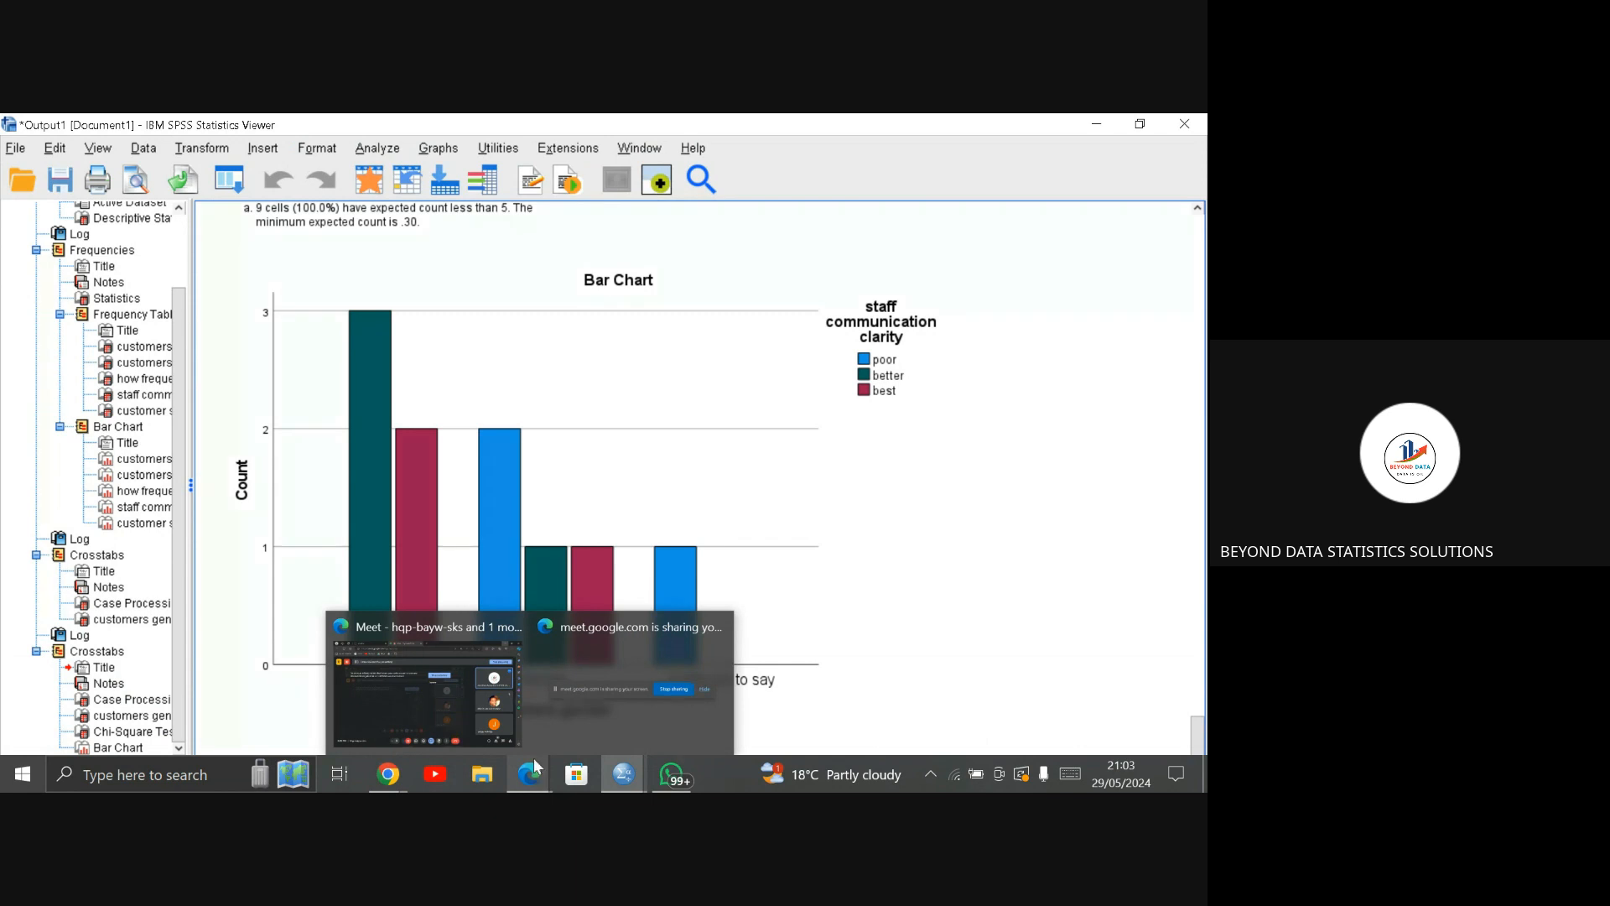
{"action": "left_click", "coordinate": [583, 680]}
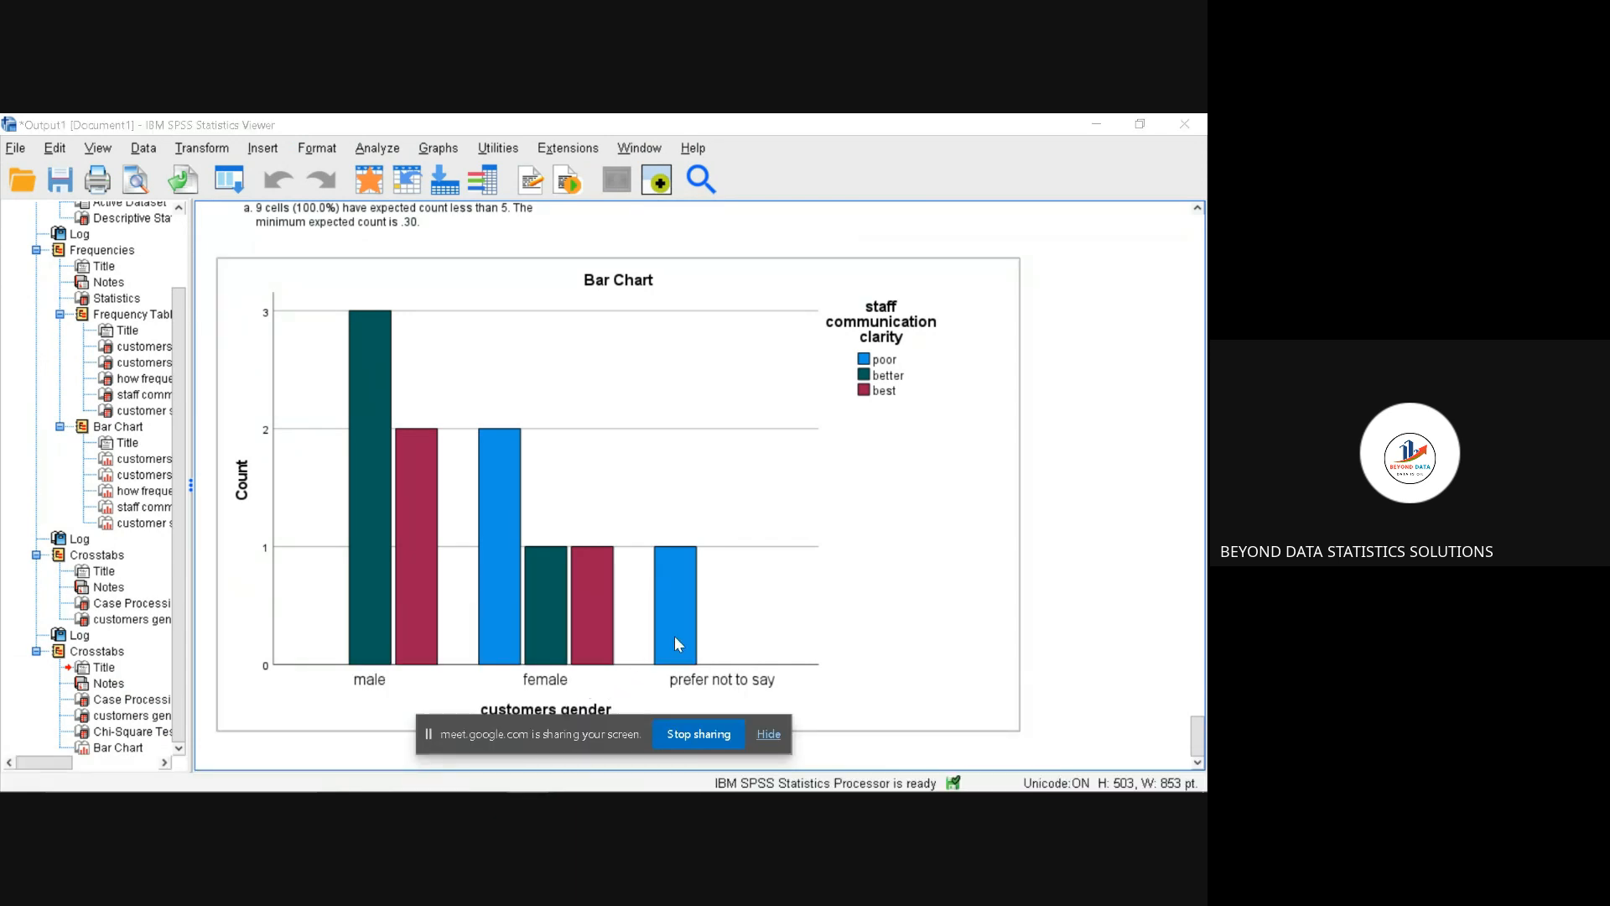
{"action": "left_click", "coordinate": [692, 736]}
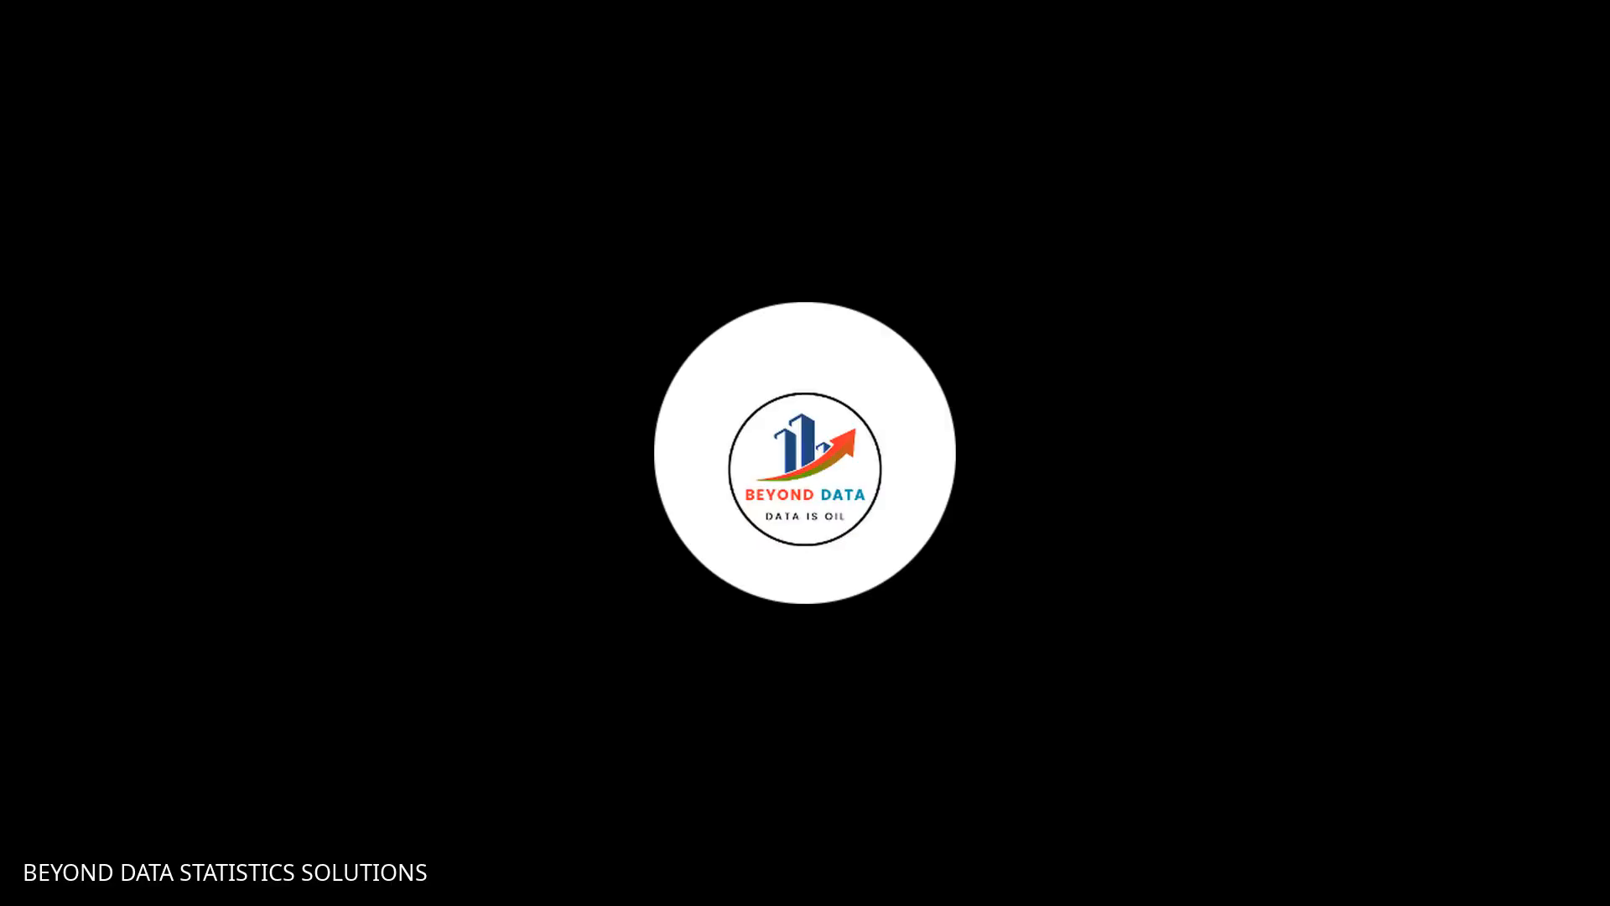
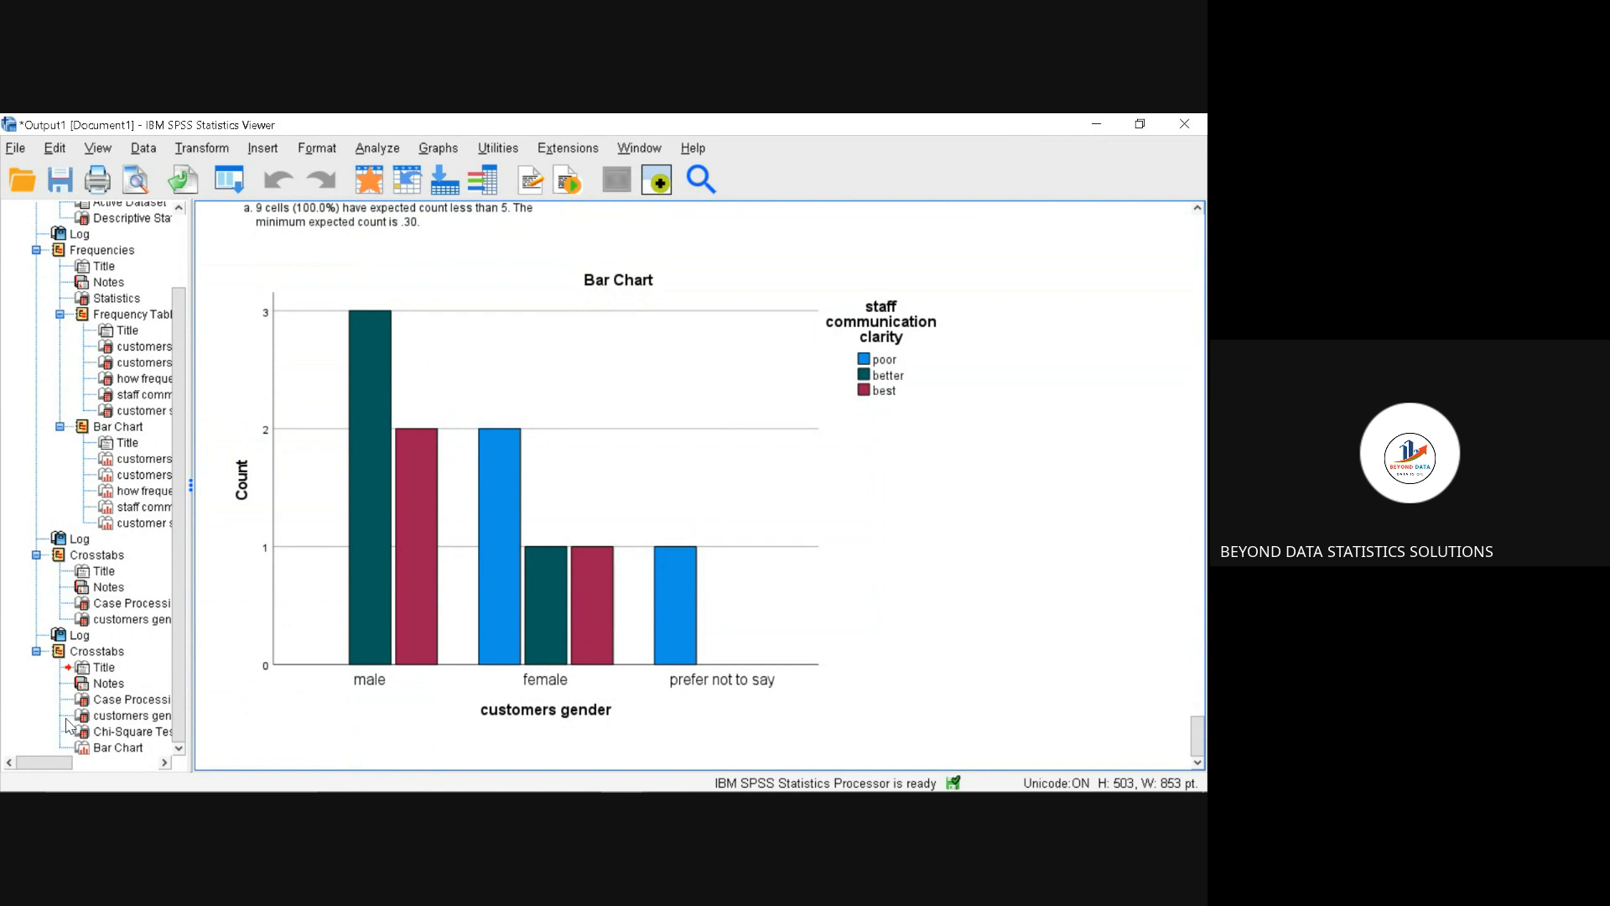
Step: Show count data labels on the bars of the clustered customers gender by staff communication clarity chart and close the chart editor
{"action": "left_click", "coordinate": [527, 385]}
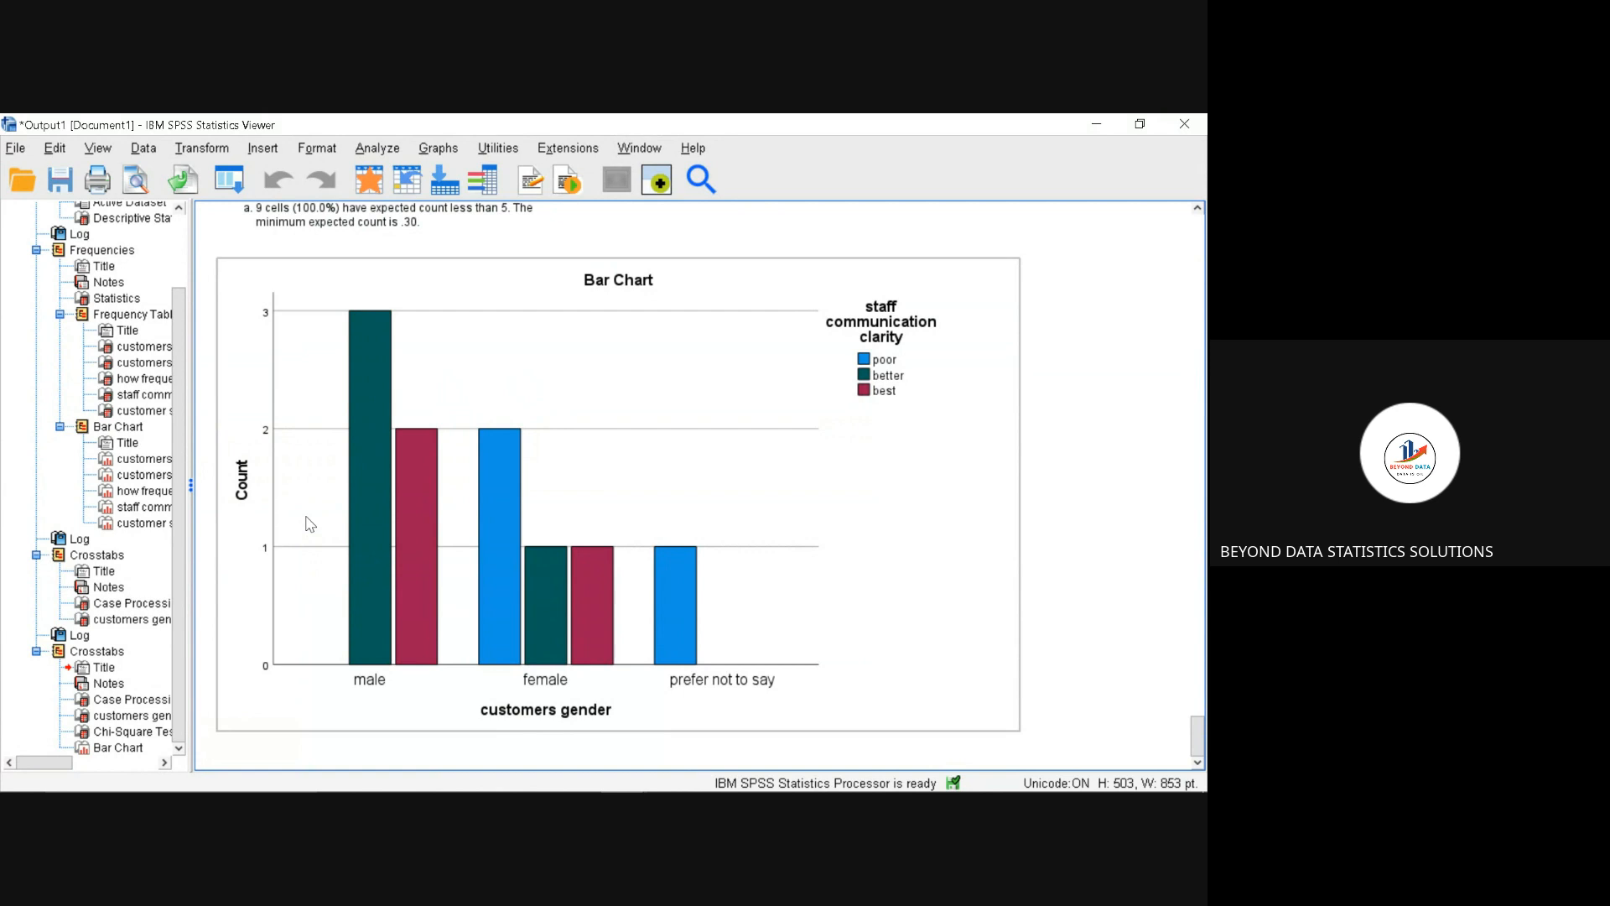
{"action": "right_click", "coordinate": [366, 526]}
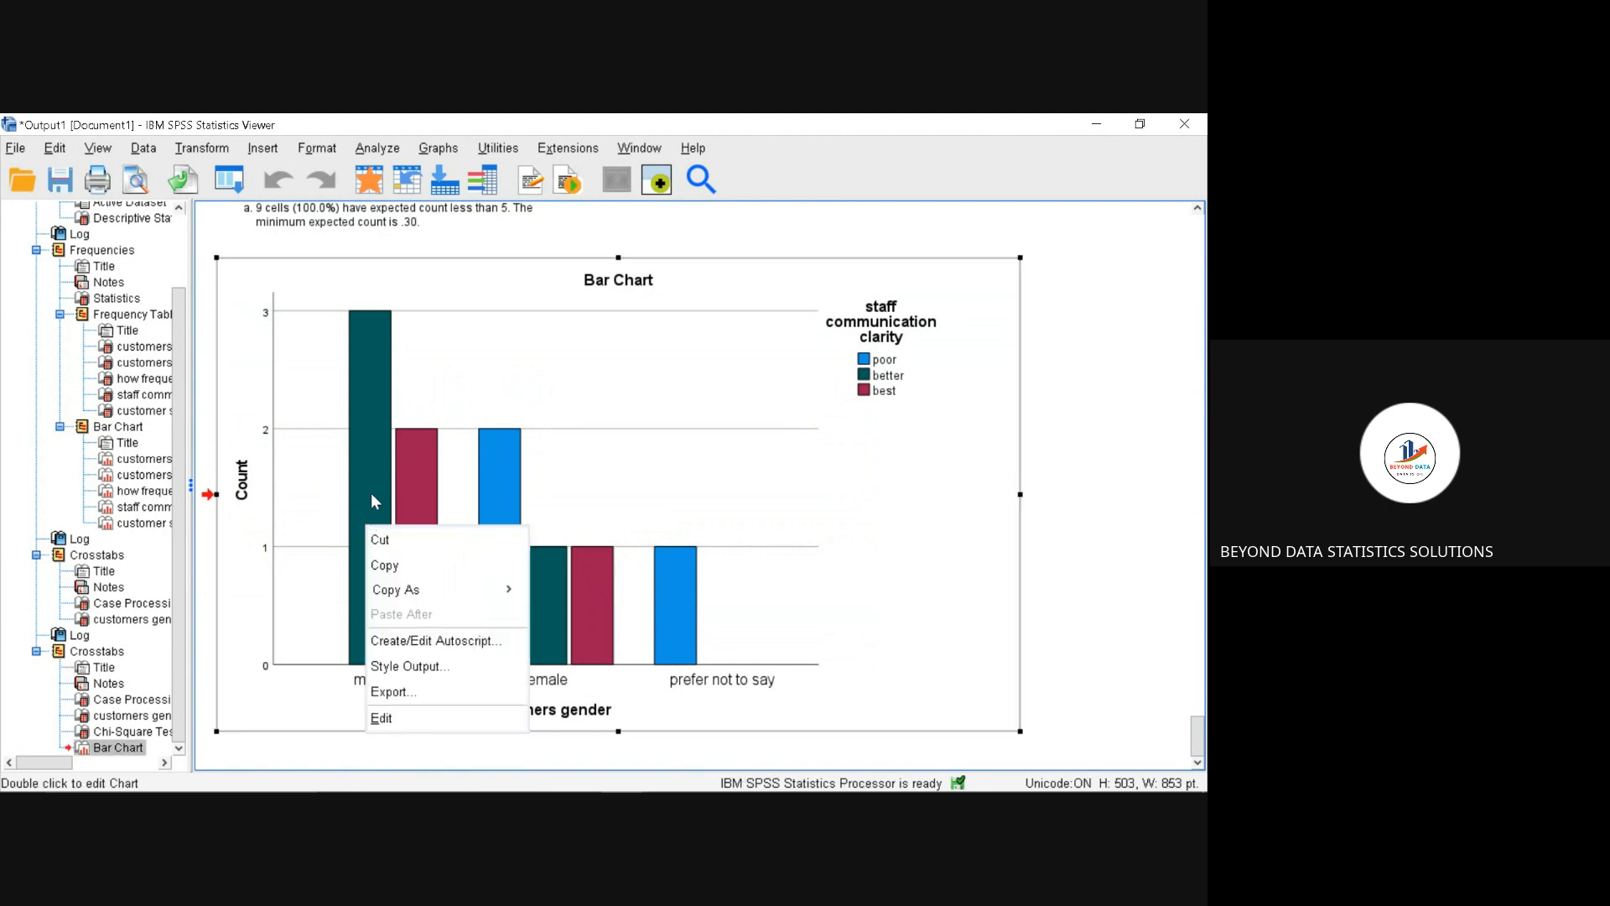
{"action": "left_click", "coordinate": [530, 396]}
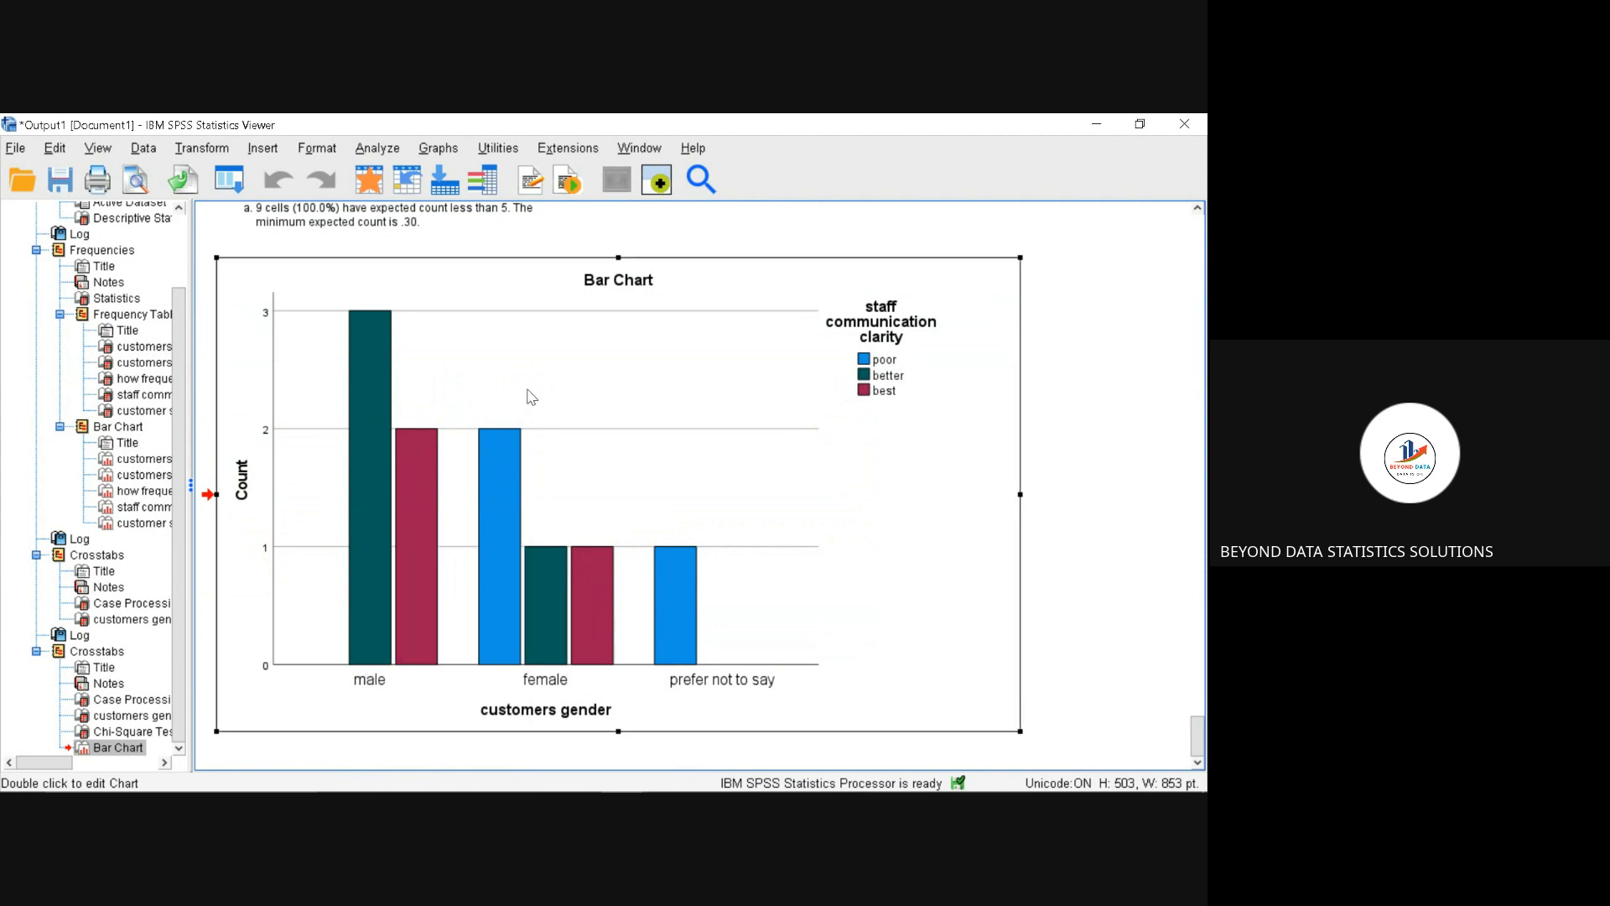
{"action": "double_click", "coordinate": [374, 435]}
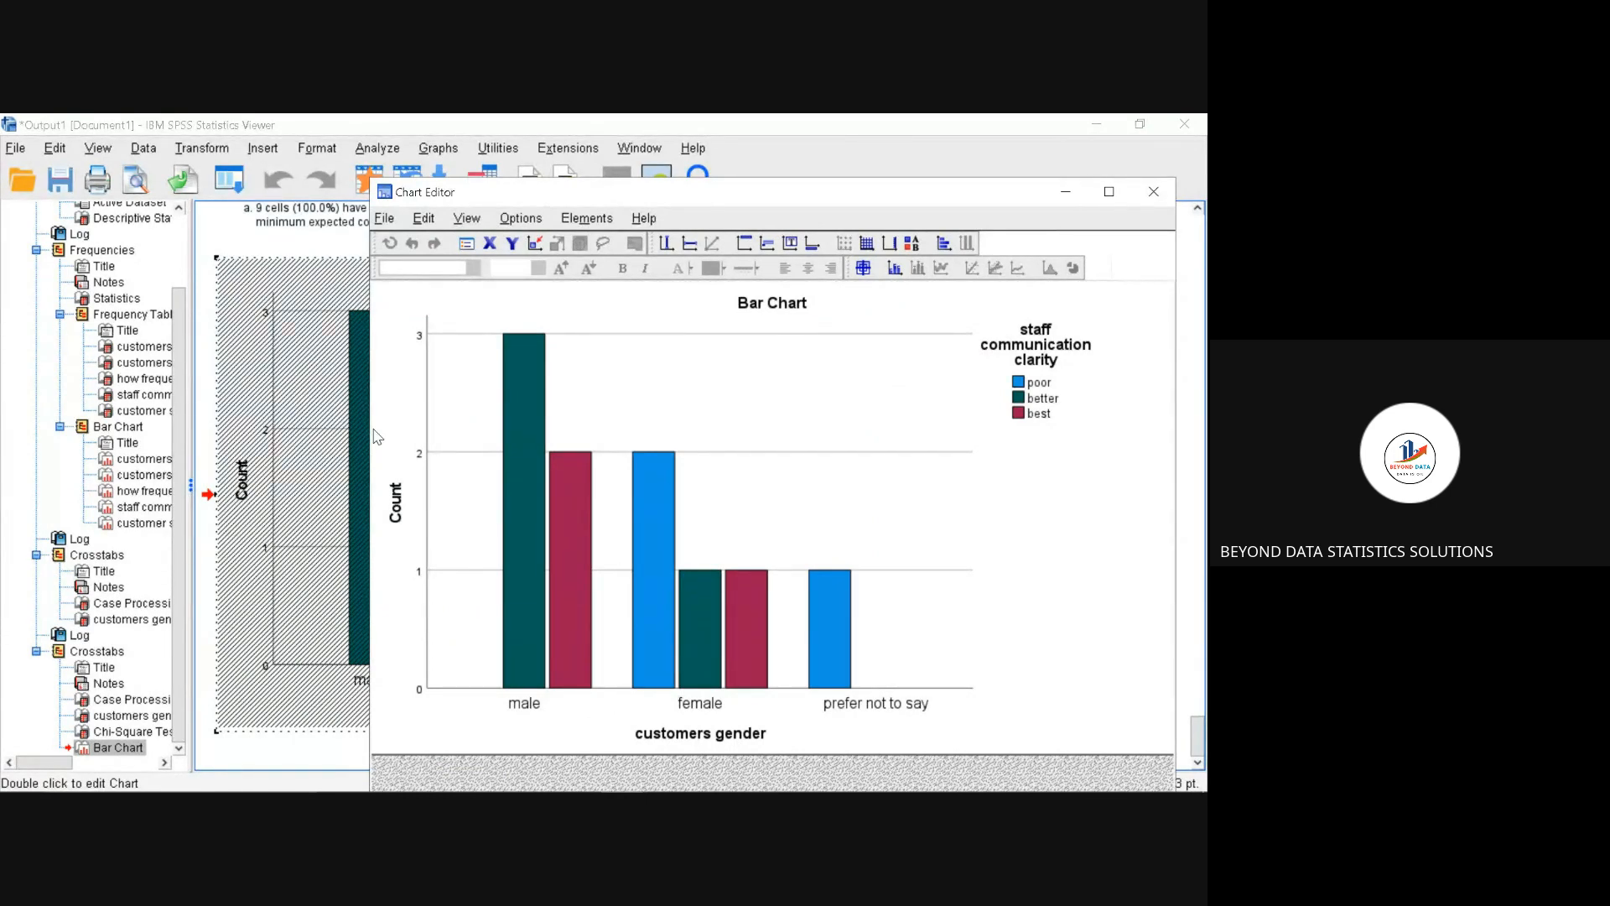
{"action": "double_click", "coordinate": [514, 425]}
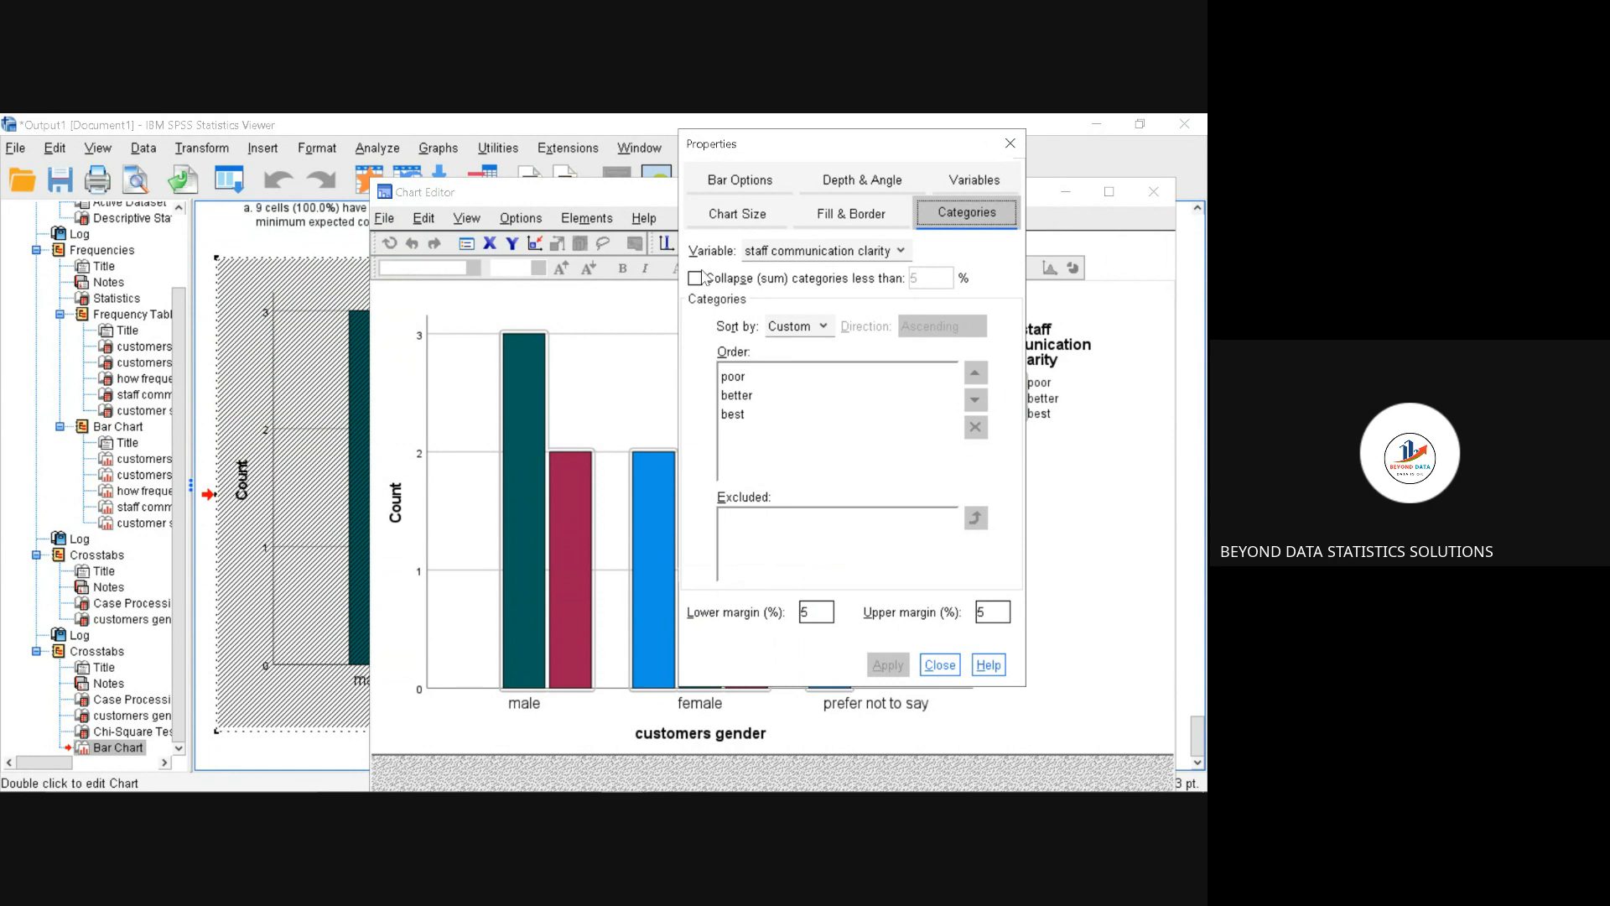
{"action": "left_click", "coordinate": [1009, 143]}
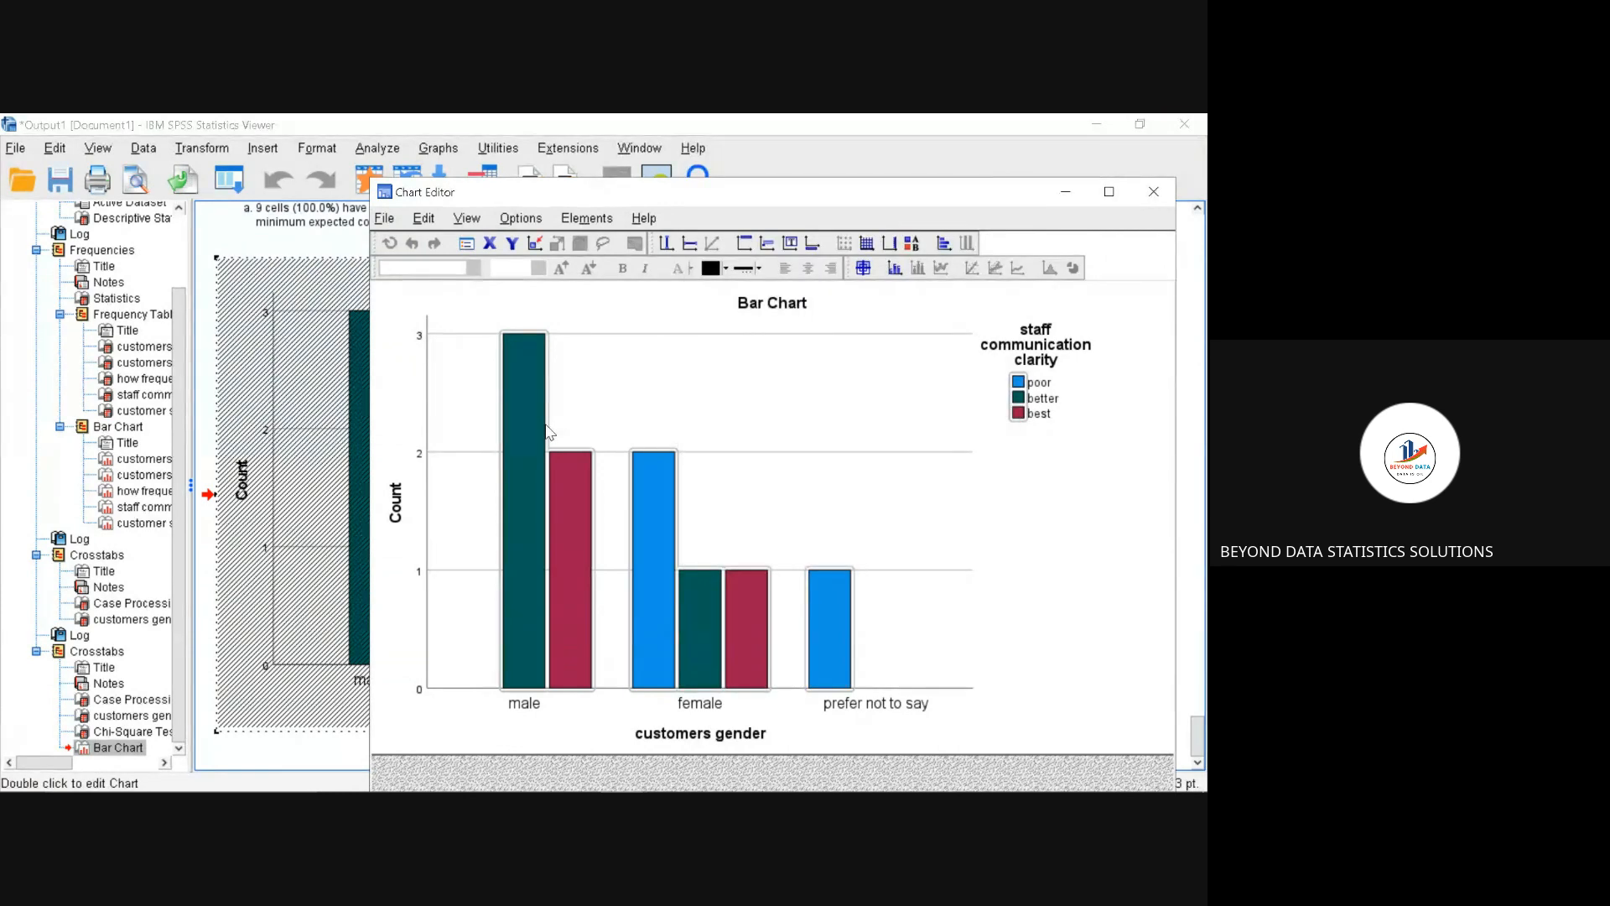
{"action": "right_click", "coordinate": [549, 432]}
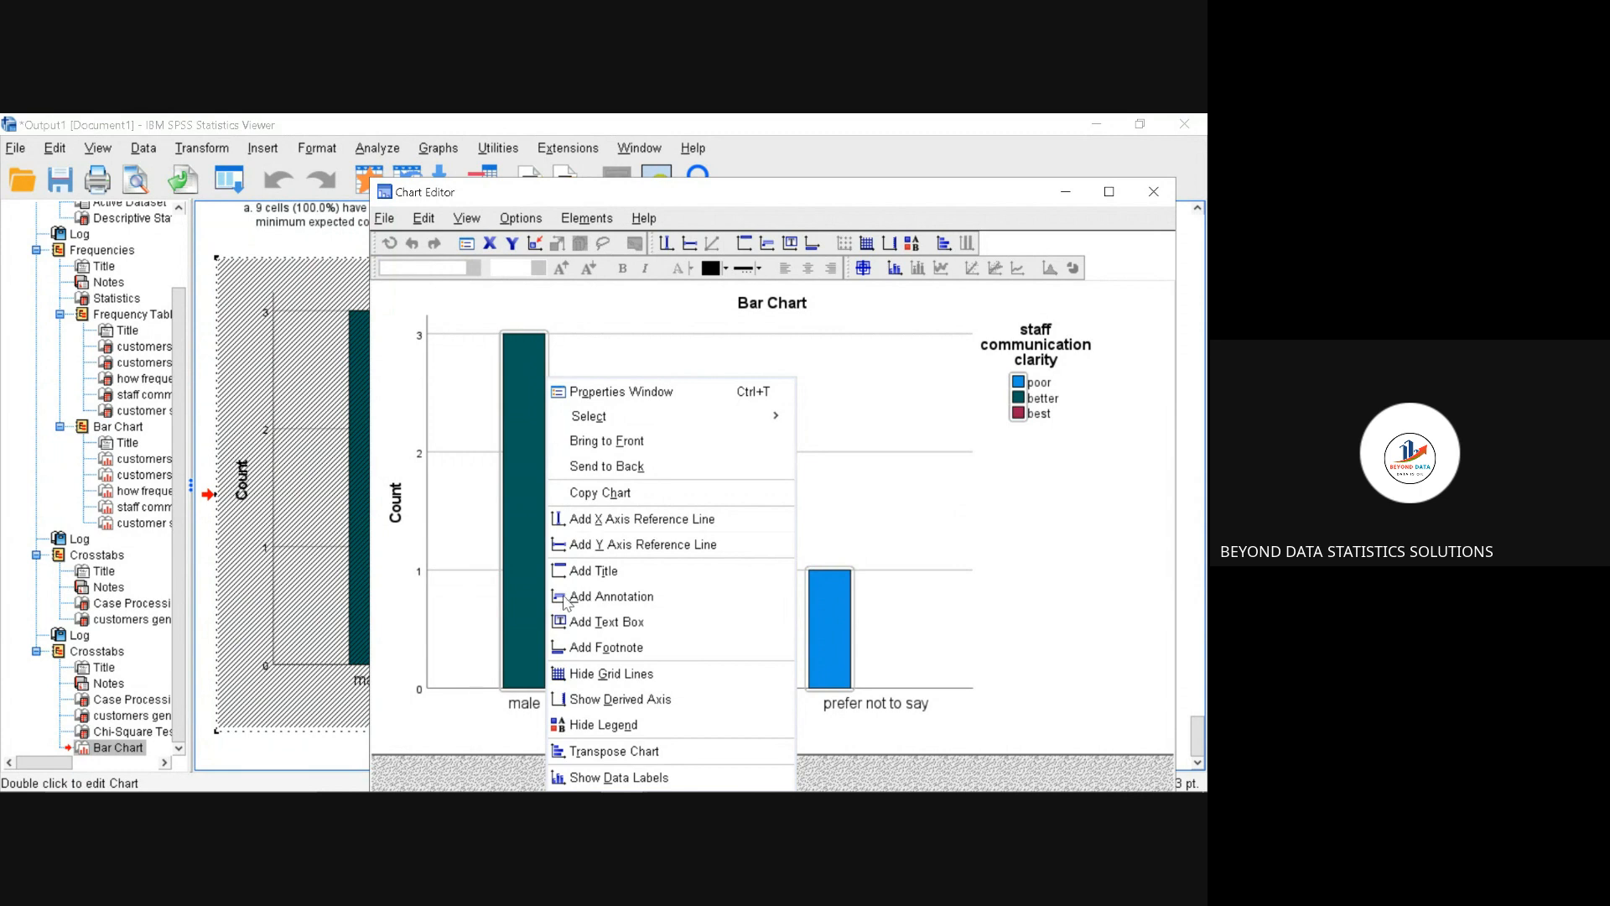
{"action": "left_click", "coordinate": [593, 778]}
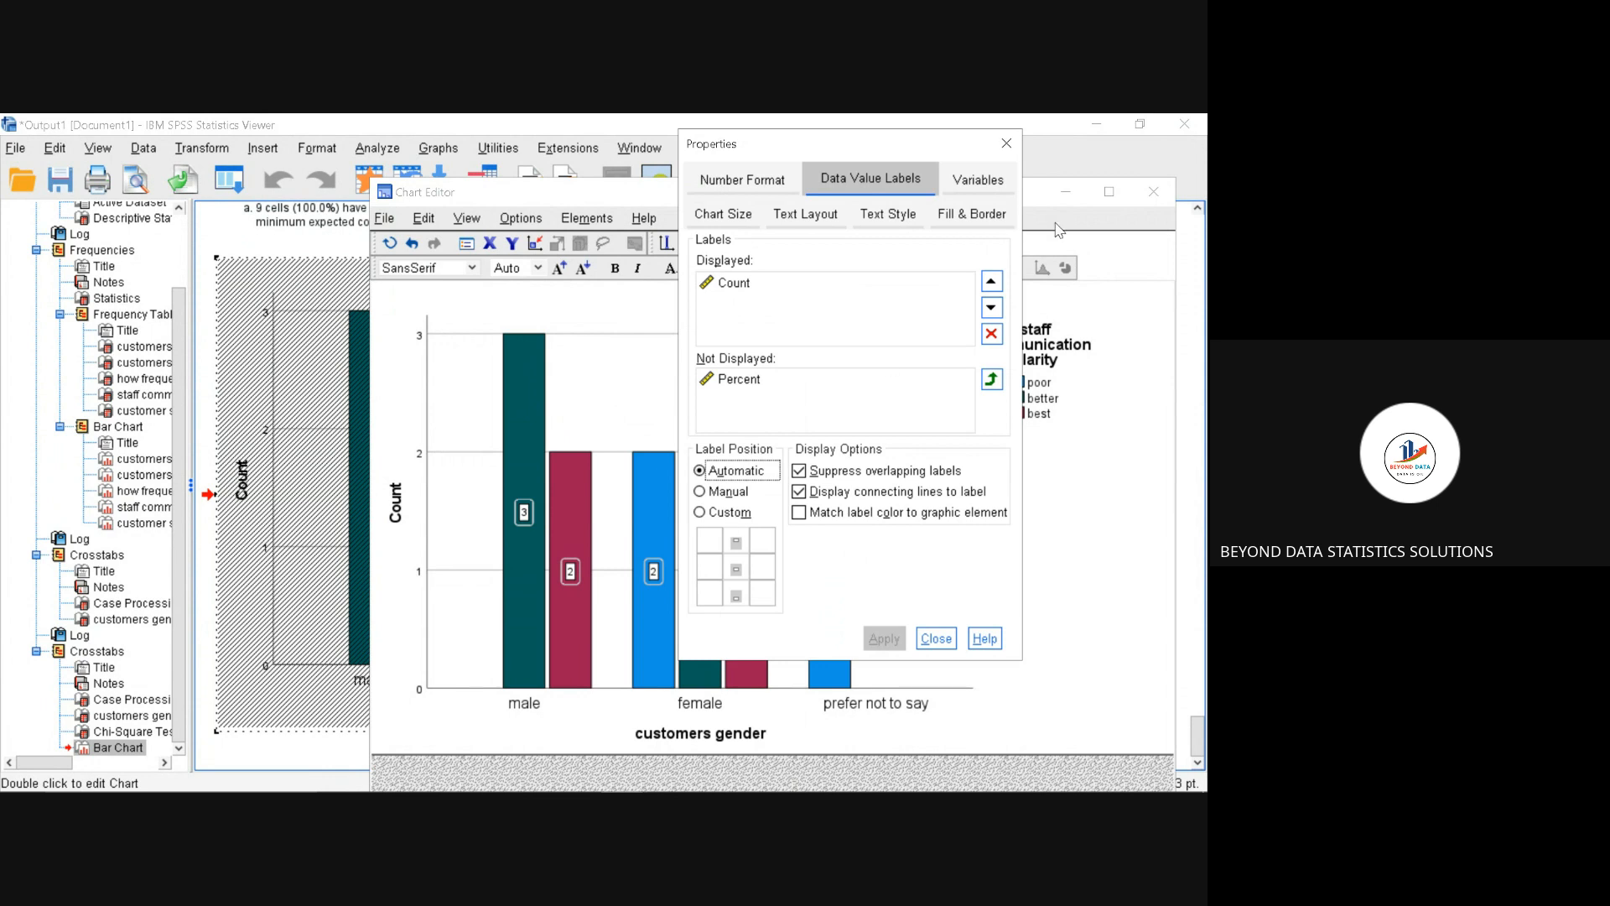
{"action": "left_click", "coordinate": [1006, 144]}
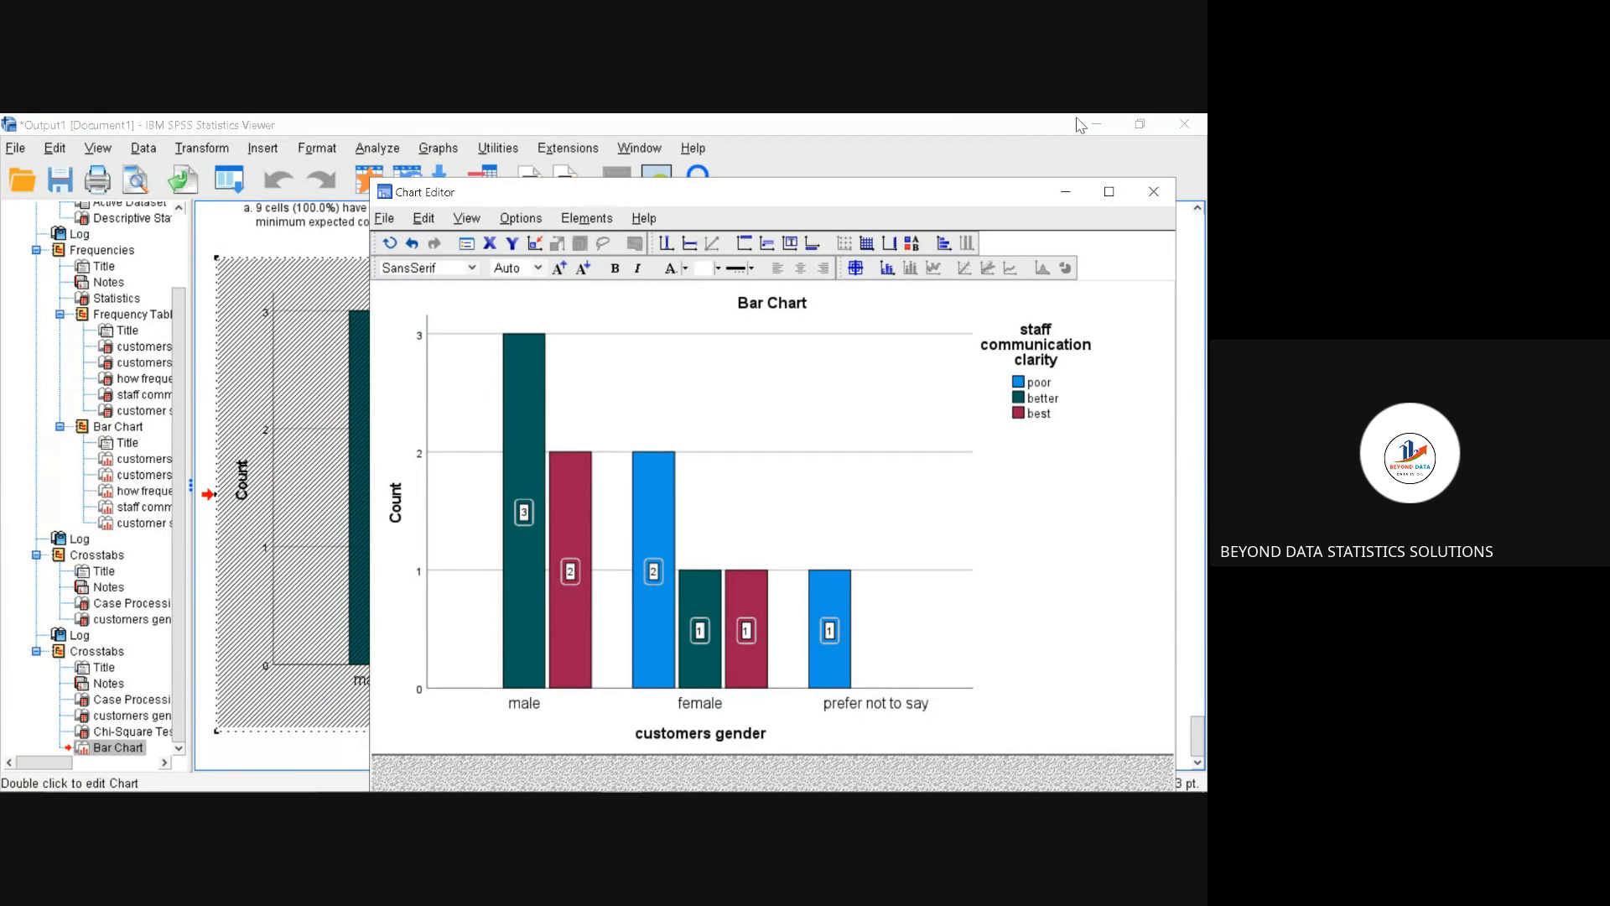
{"action": "left_click", "coordinate": [1170, 192]}
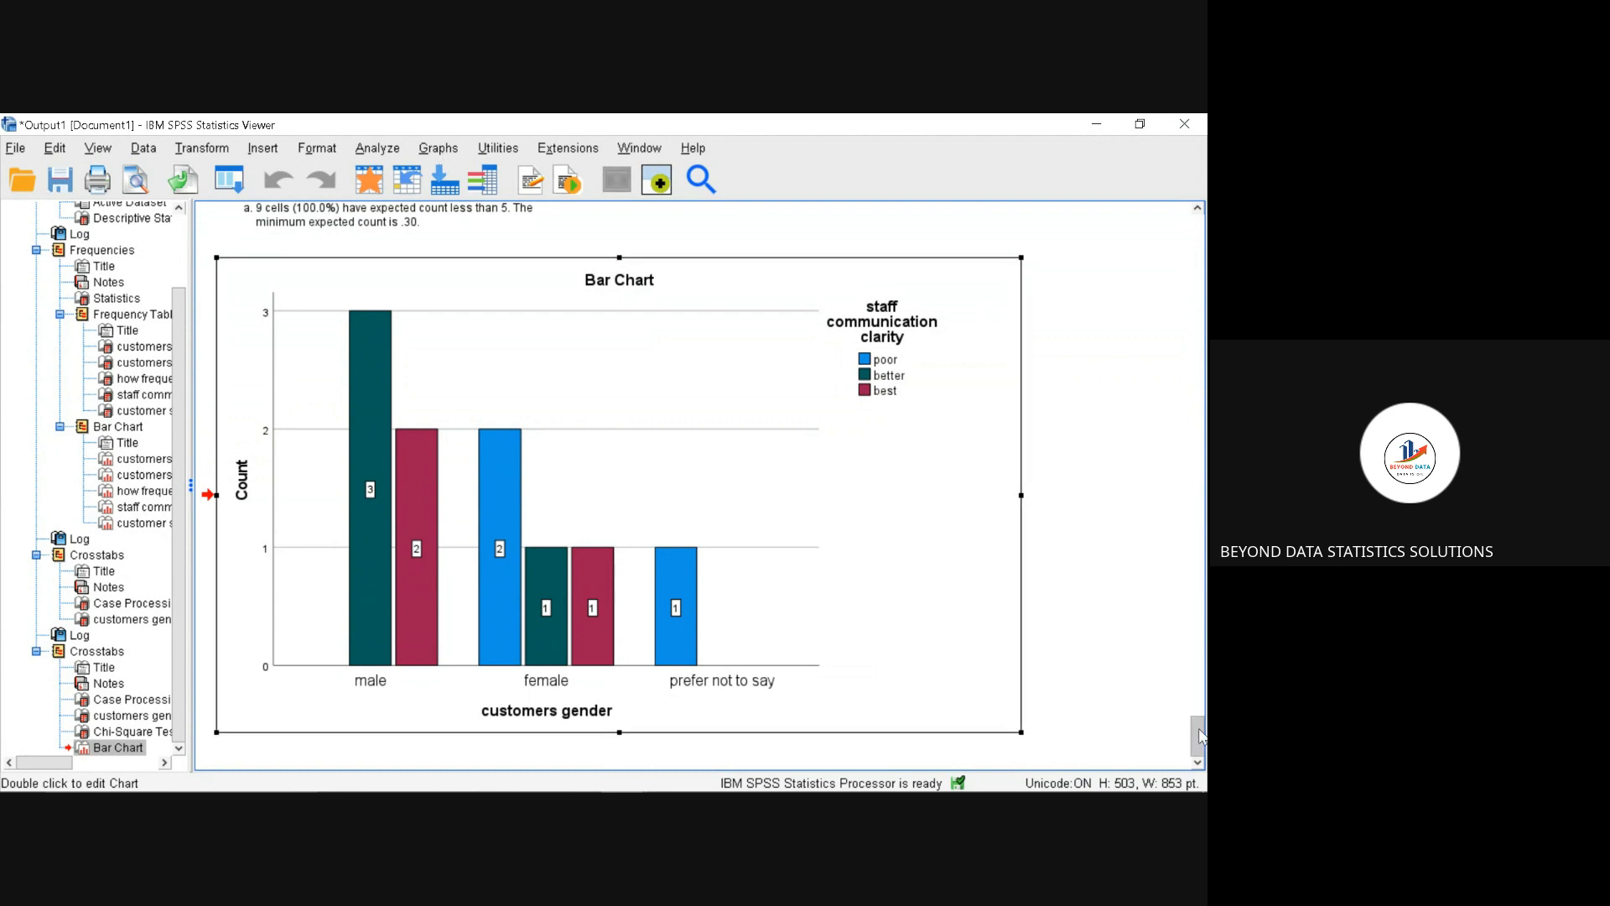
Step: Define a simple bar chart using summaries for groups of cases, with how frequent customers buy at our shops as the category axis
{"action": "left_click_drag", "start_coordinate": [1202, 736], "coordinate": [1205, 703]}
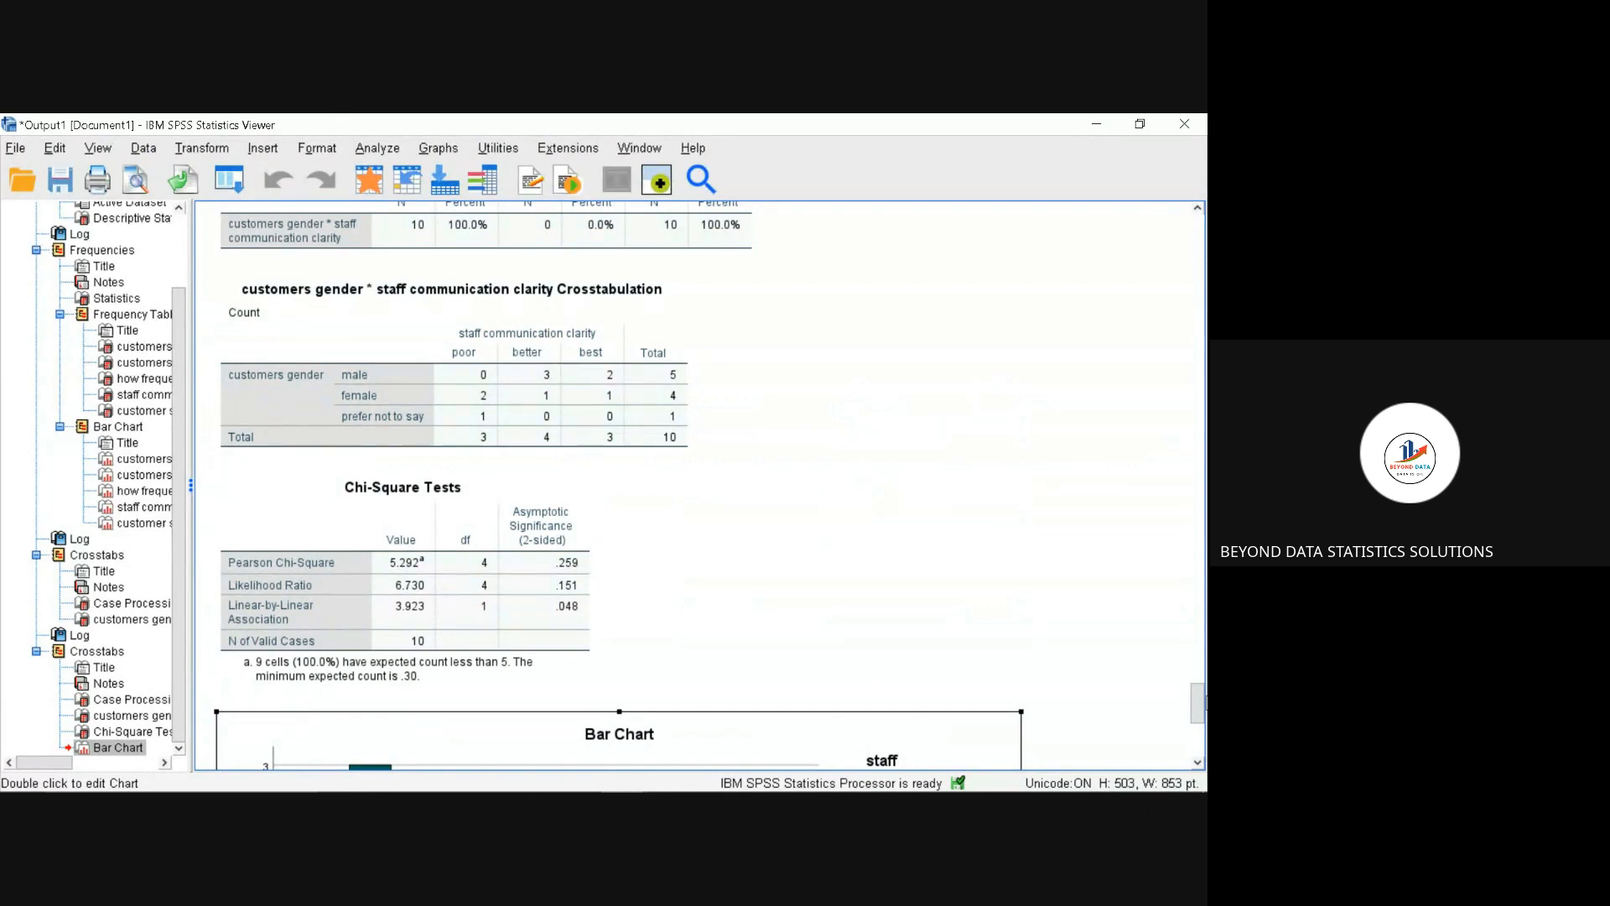
{"action": "left_click", "coordinate": [635, 424]}
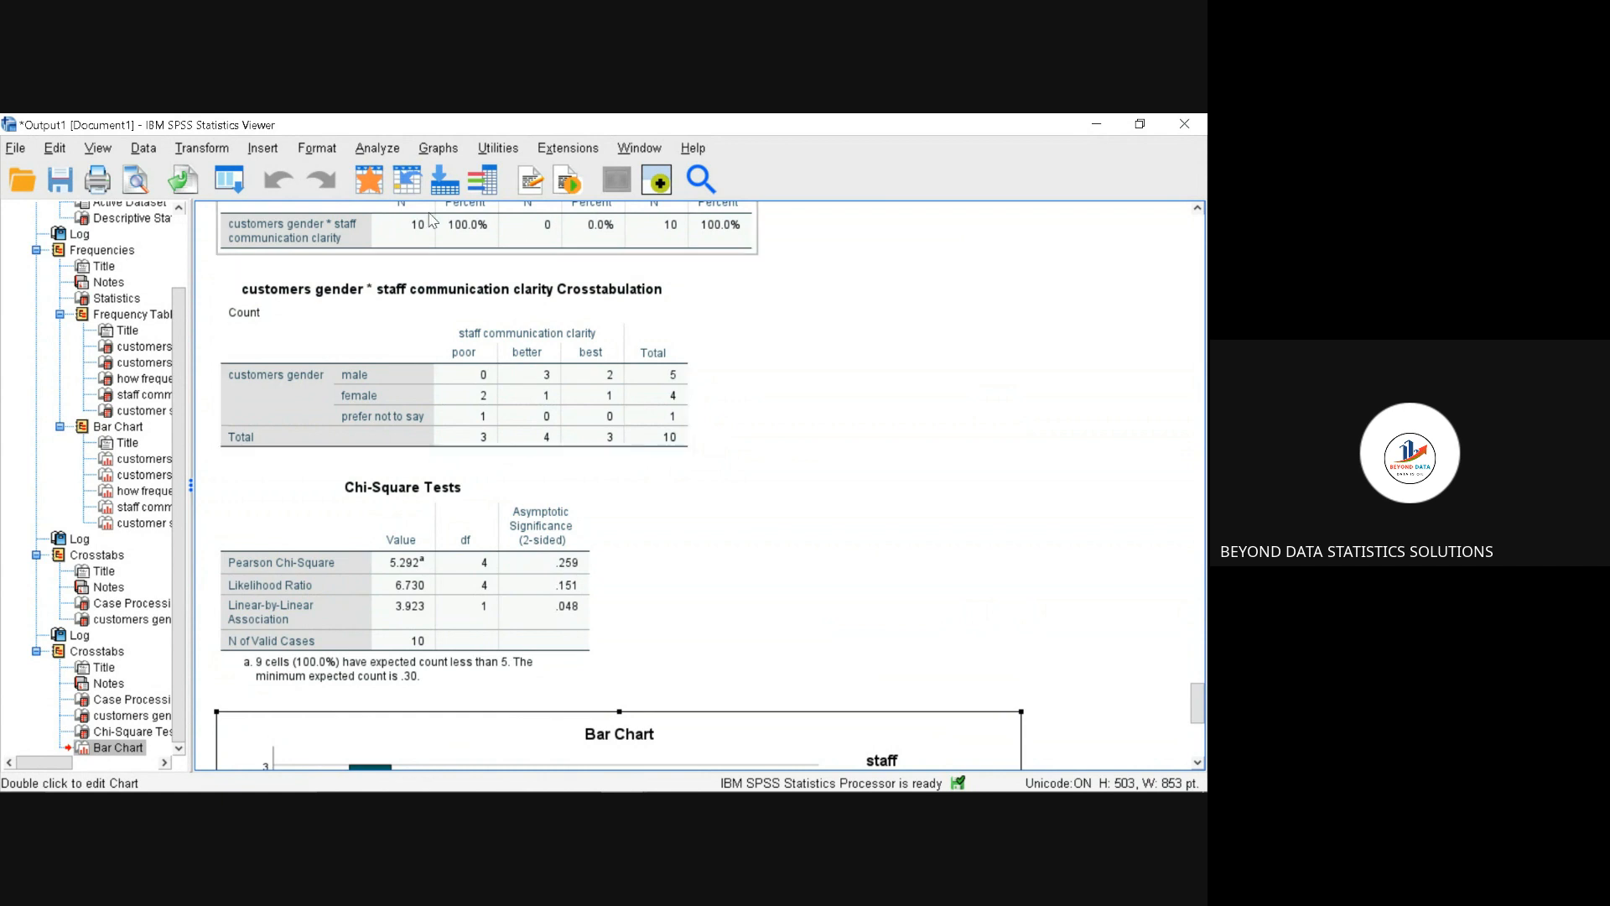
{"action": "left_click", "coordinate": [439, 150]}
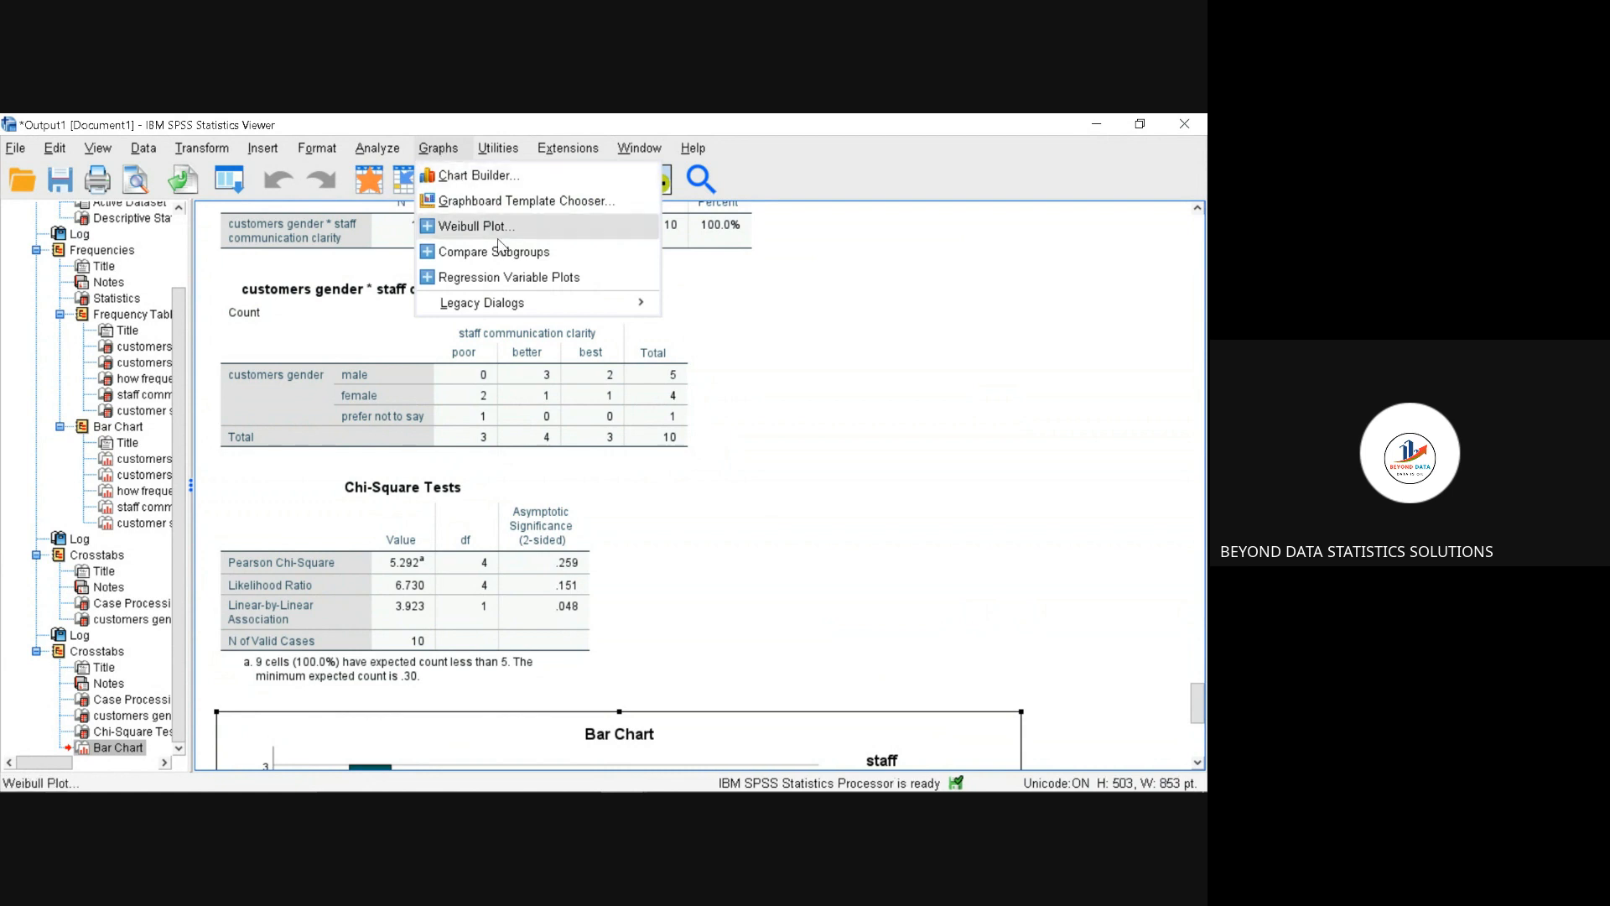
{"action": "mouse_move", "coordinate": [521, 310]}
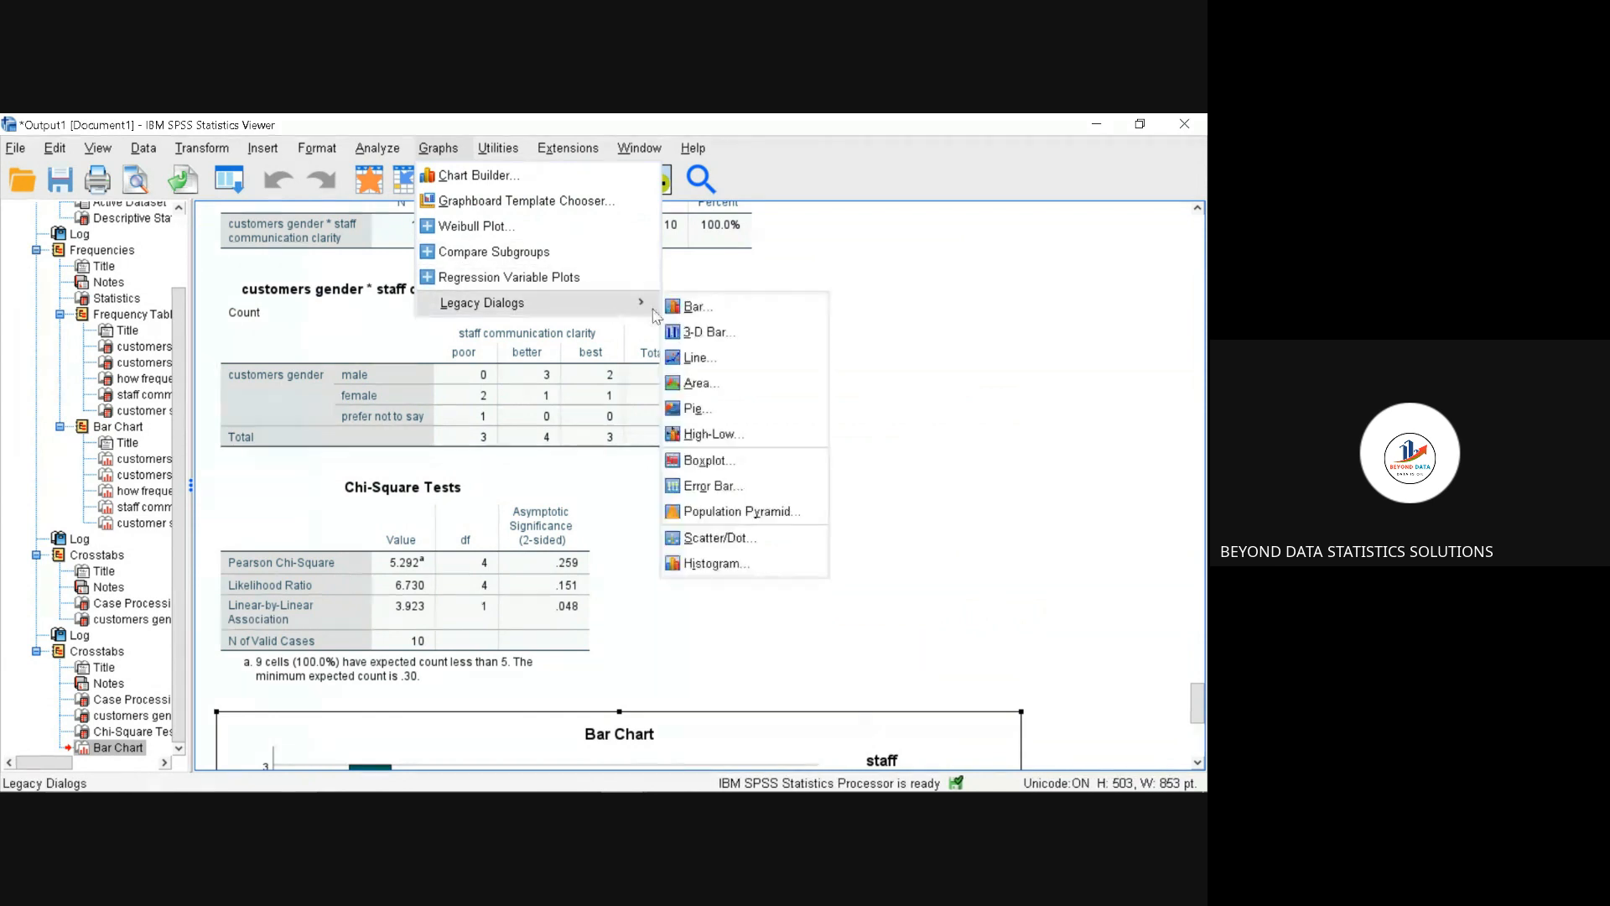
{"action": "left_click", "coordinate": [694, 308]}
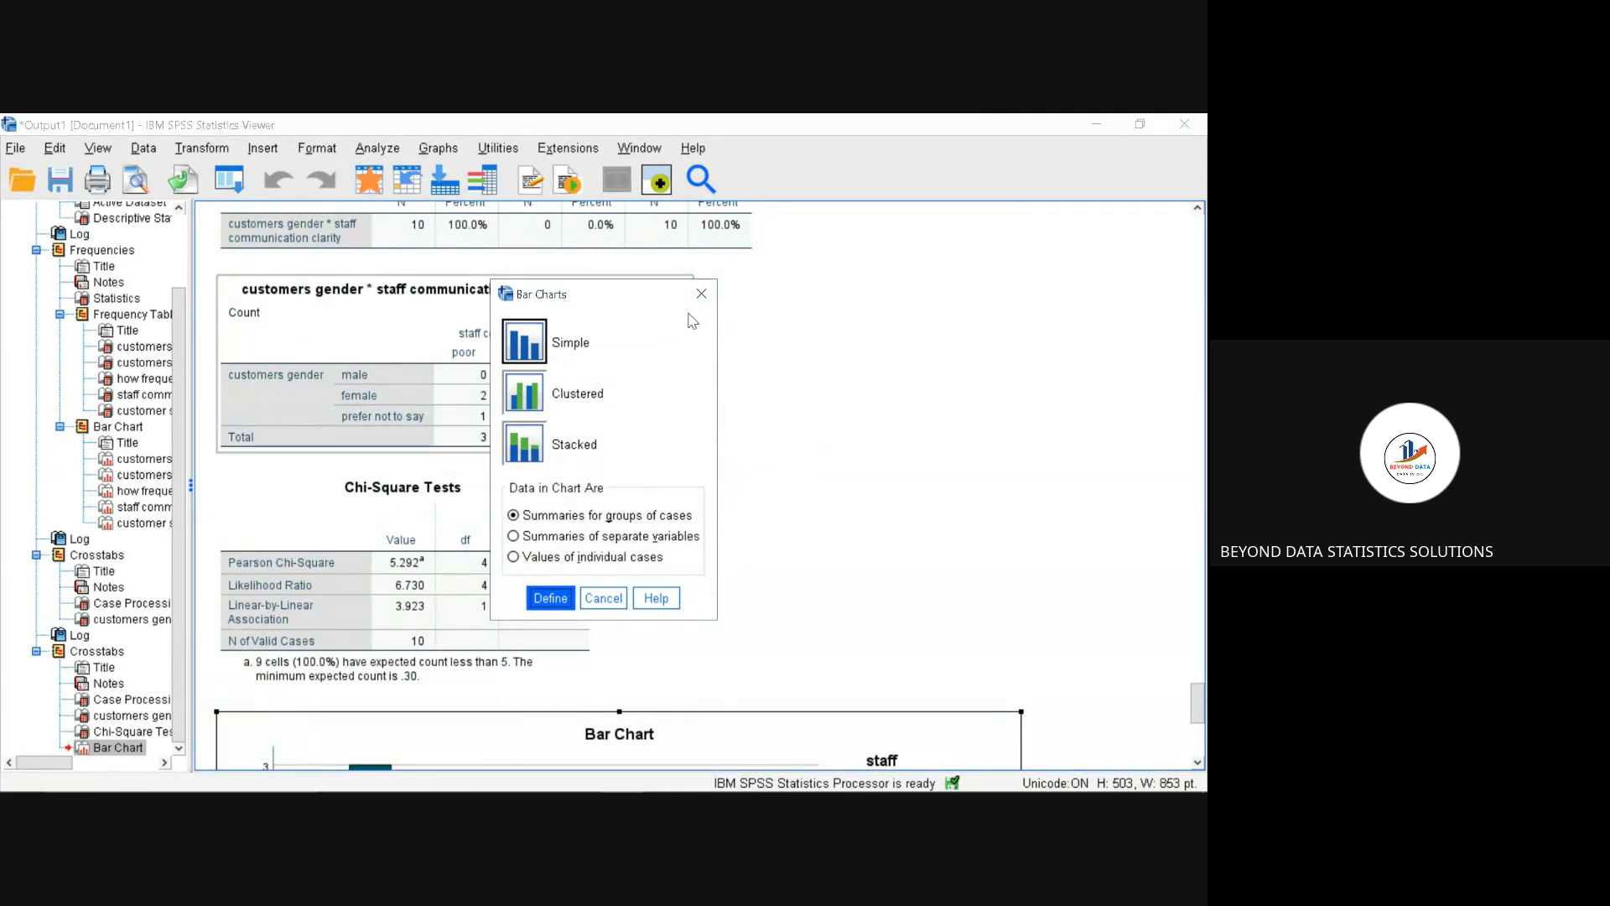
{"action": "left_click", "coordinate": [524, 355]}
{"action": "left_click", "coordinate": [551, 598]}
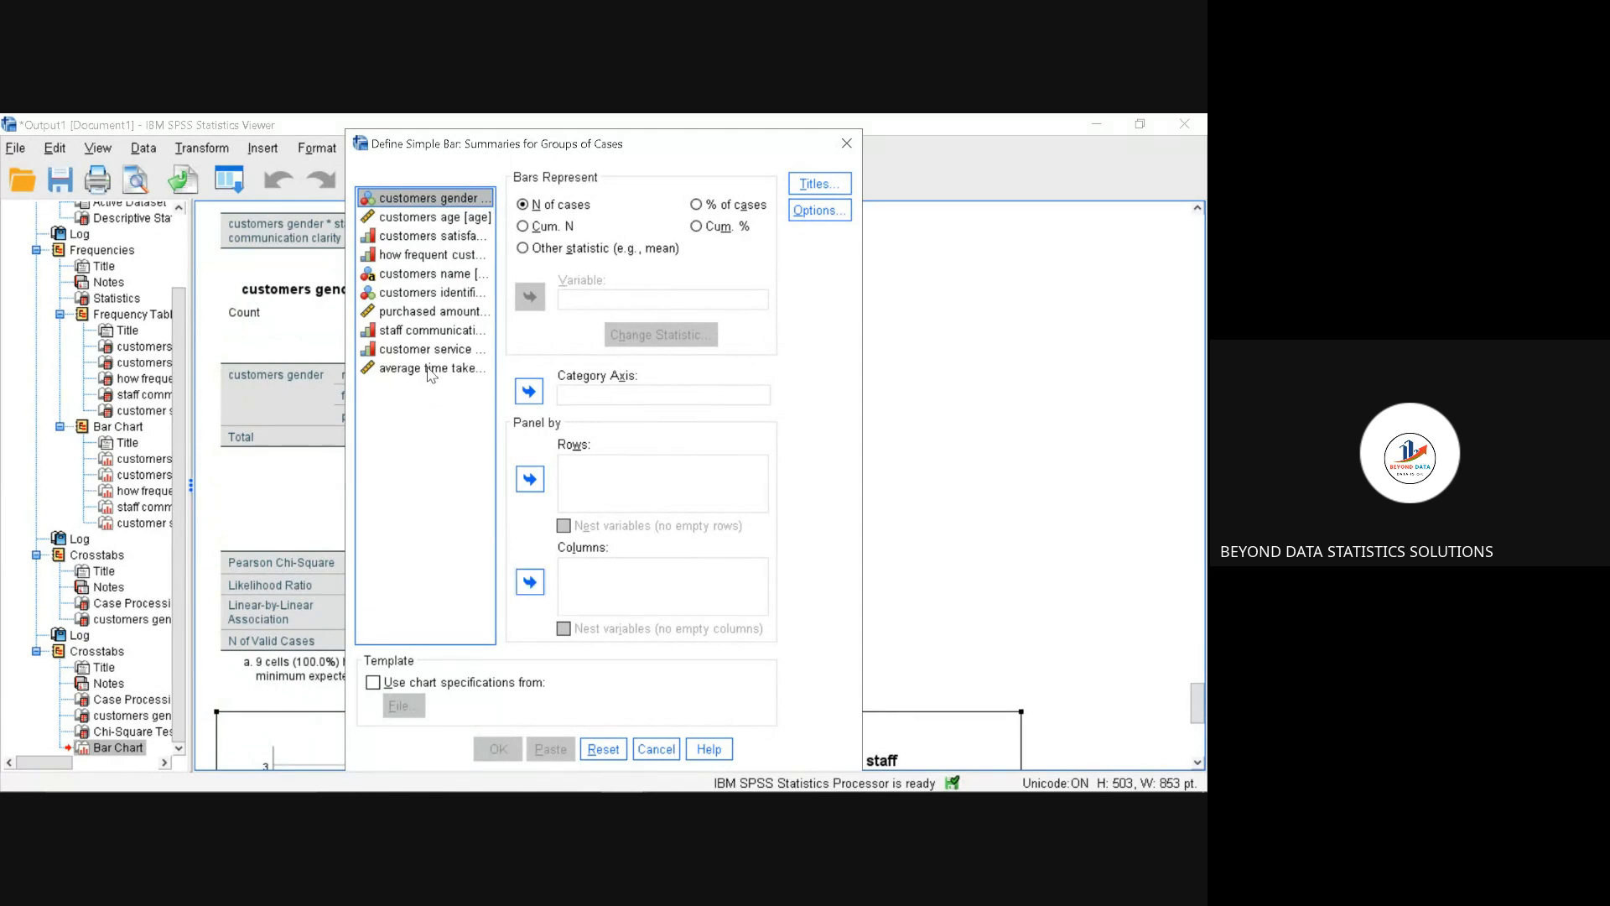
{"action": "left_click", "coordinate": [410, 260]}
{"action": "left_click_drag", "start_coordinate": [410, 260], "coordinate": [583, 297]}
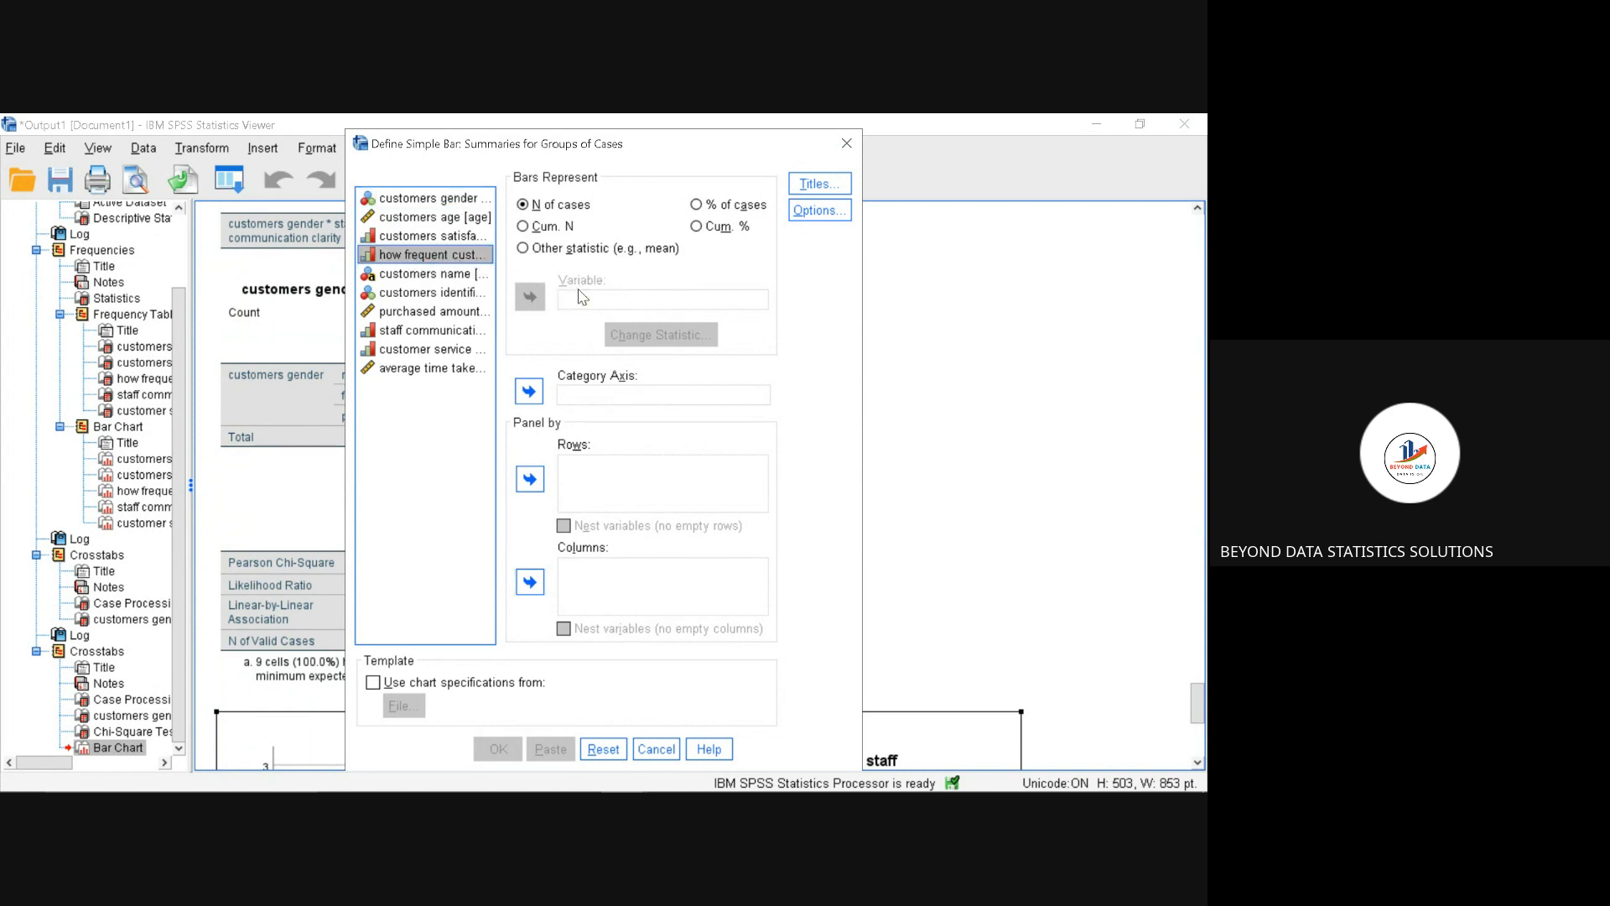
{"action": "left_click_drag", "start_coordinate": [478, 256], "coordinate": [613, 391]}
{"action": "left_click", "coordinate": [536, 394]}
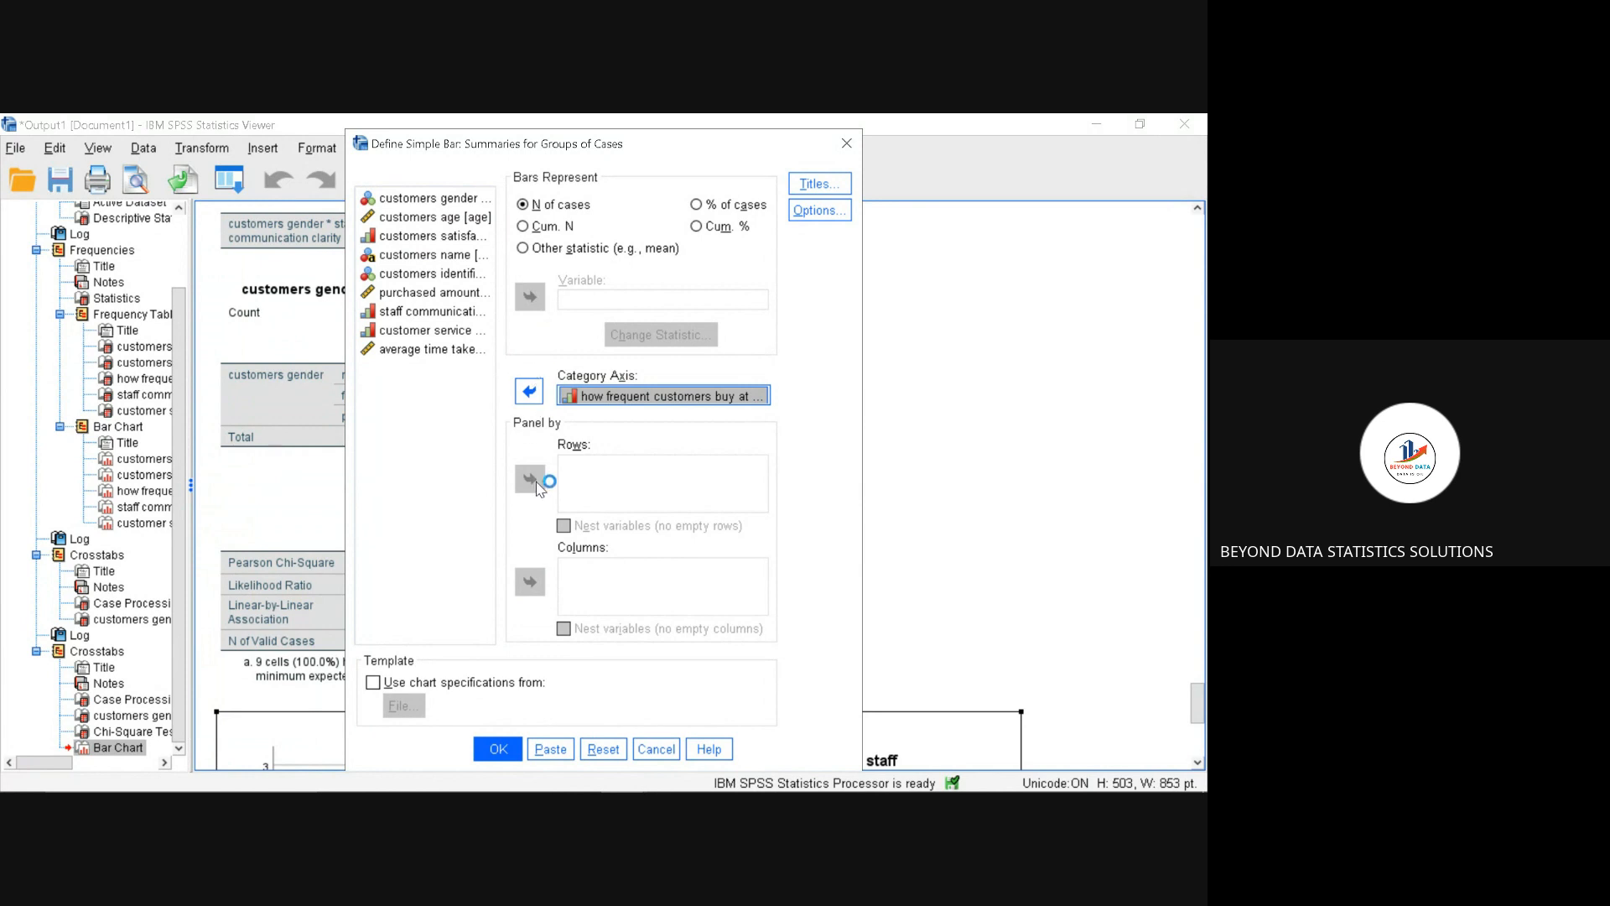
Step: Title the bar chart "how frequently you come to our shop" and generate it in the output
{"action": "left_click", "coordinate": [803, 187]}
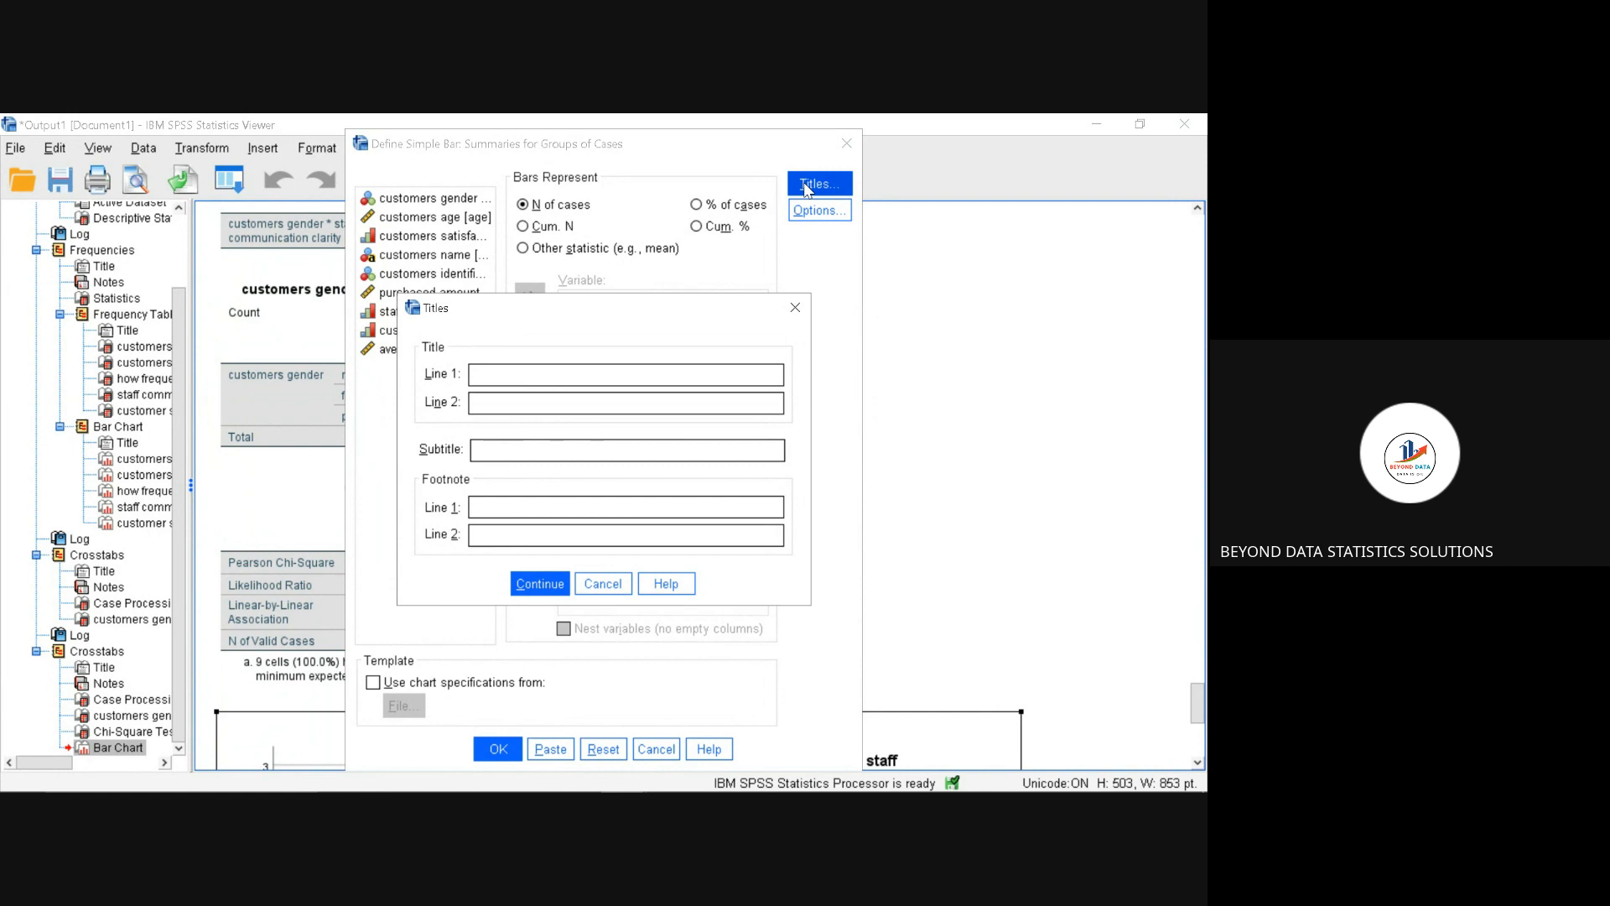
{"action": "type", "text": "how frequently"}
{"action": "type", "text": "you come to ou"}
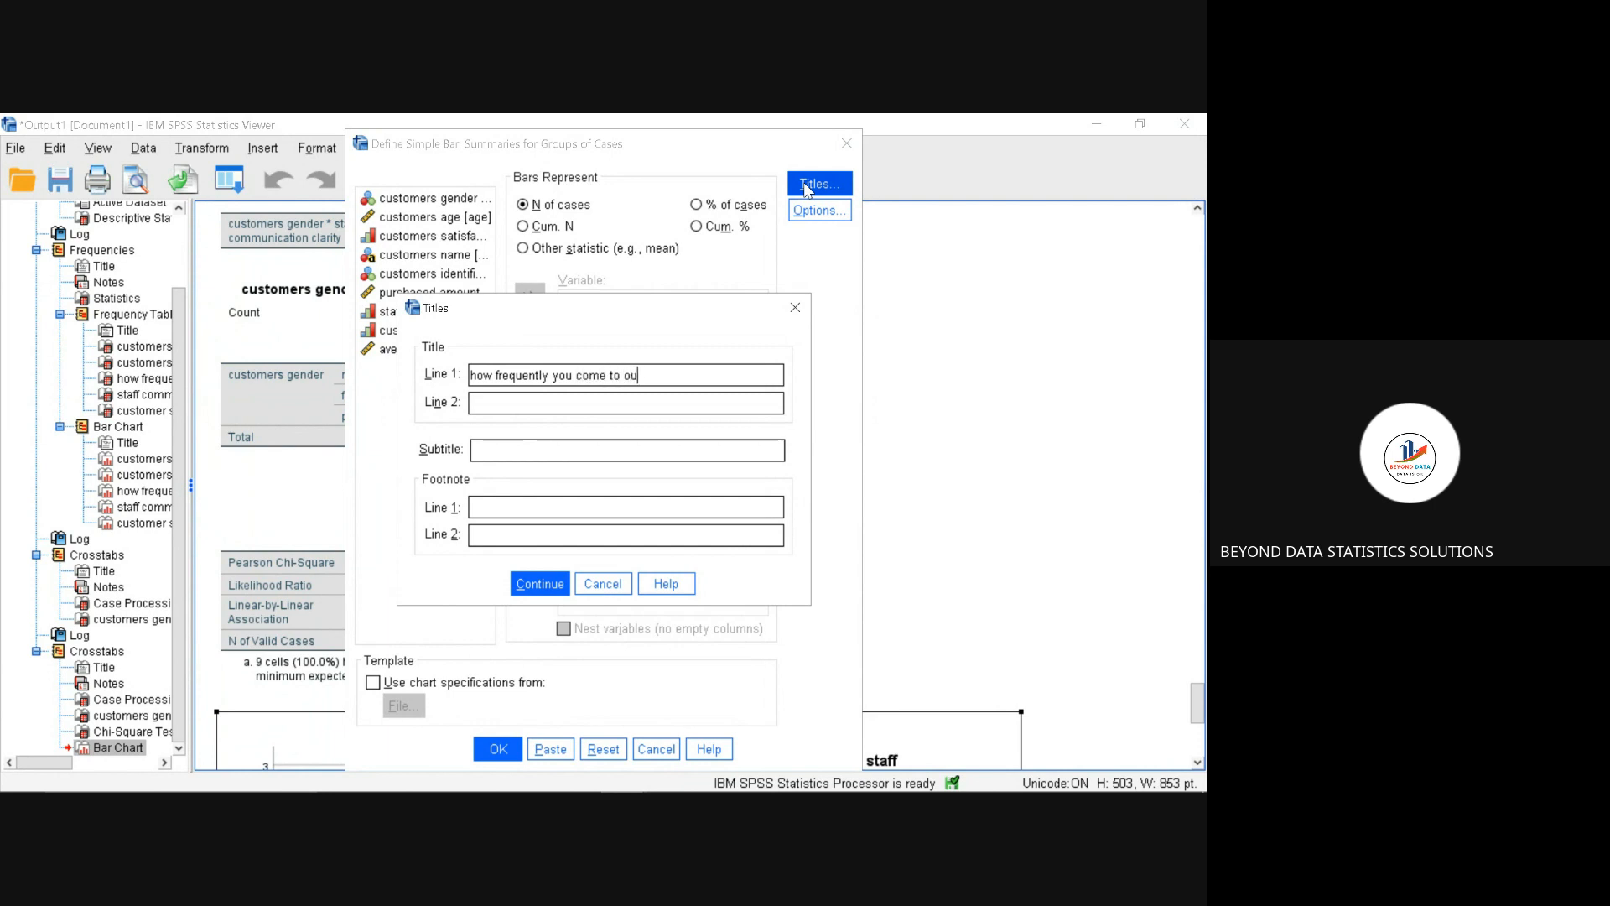
{"action": "type", "text": "r shop"}
{"action": "left_click", "coordinate": [553, 591]}
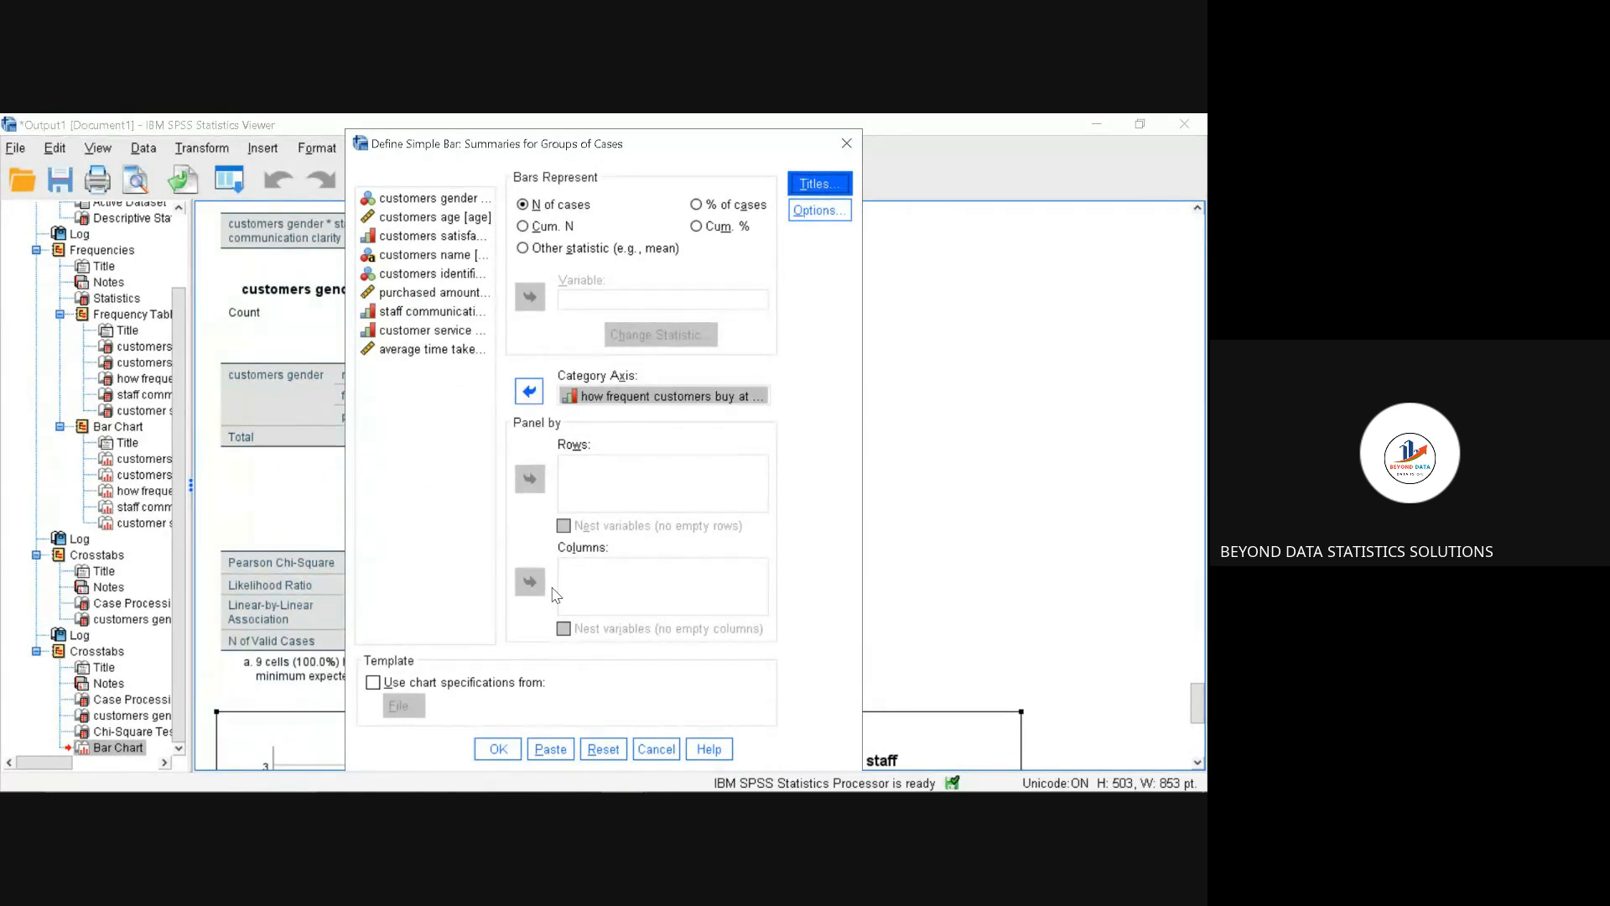
{"action": "left_click", "coordinate": [504, 749]}
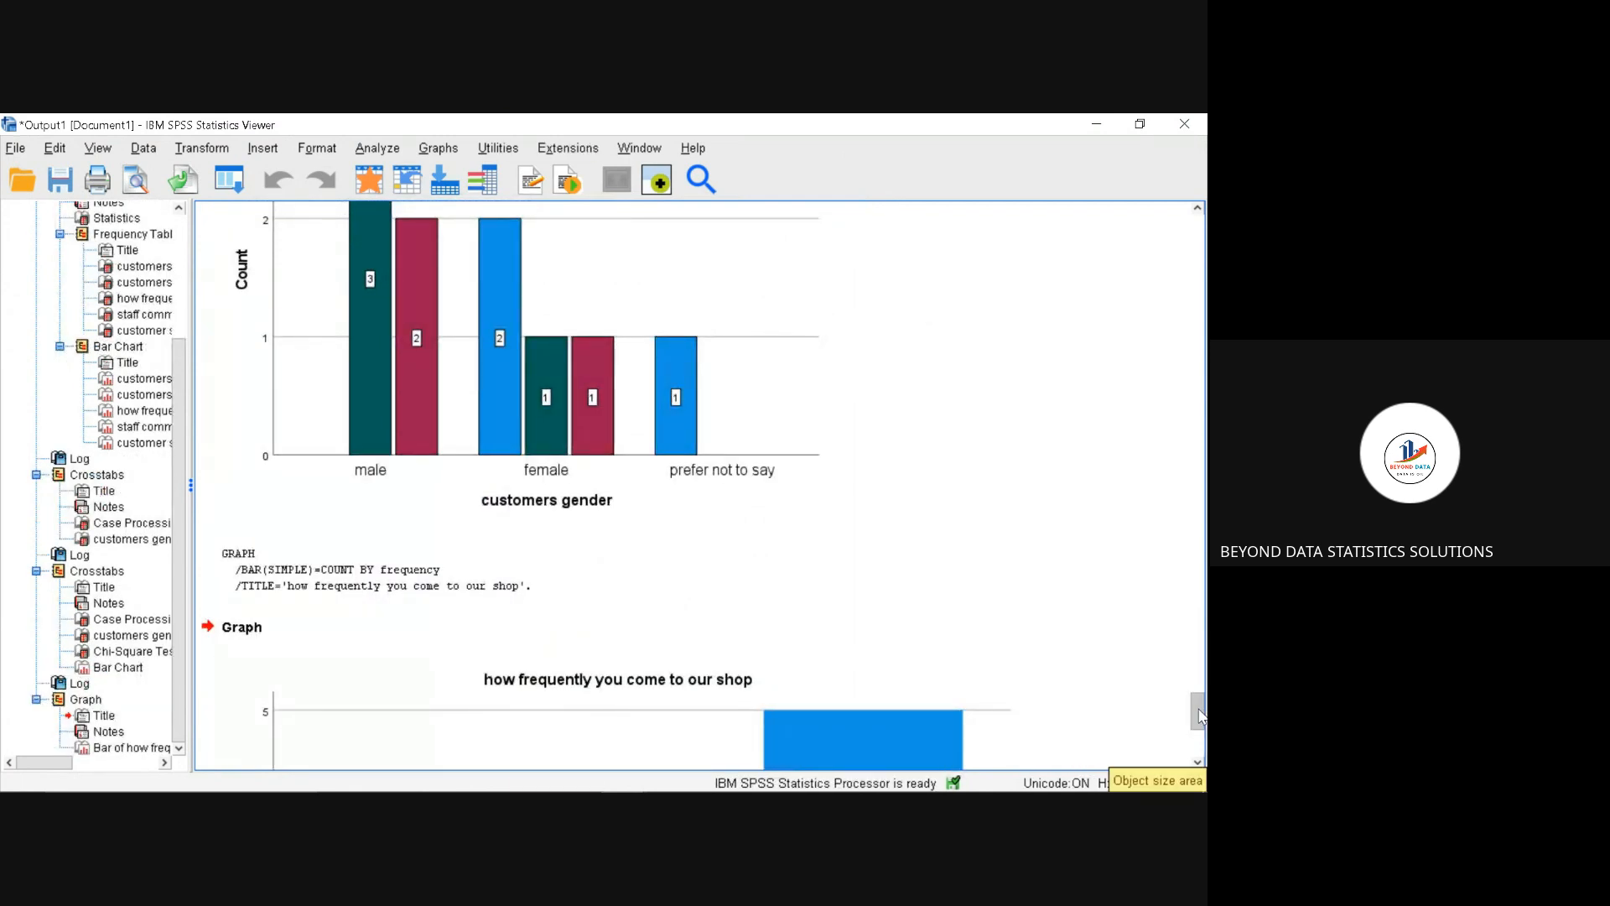
{"action": "left_click_drag", "start_coordinate": [1199, 716], "coordinate": [1200, 744]}
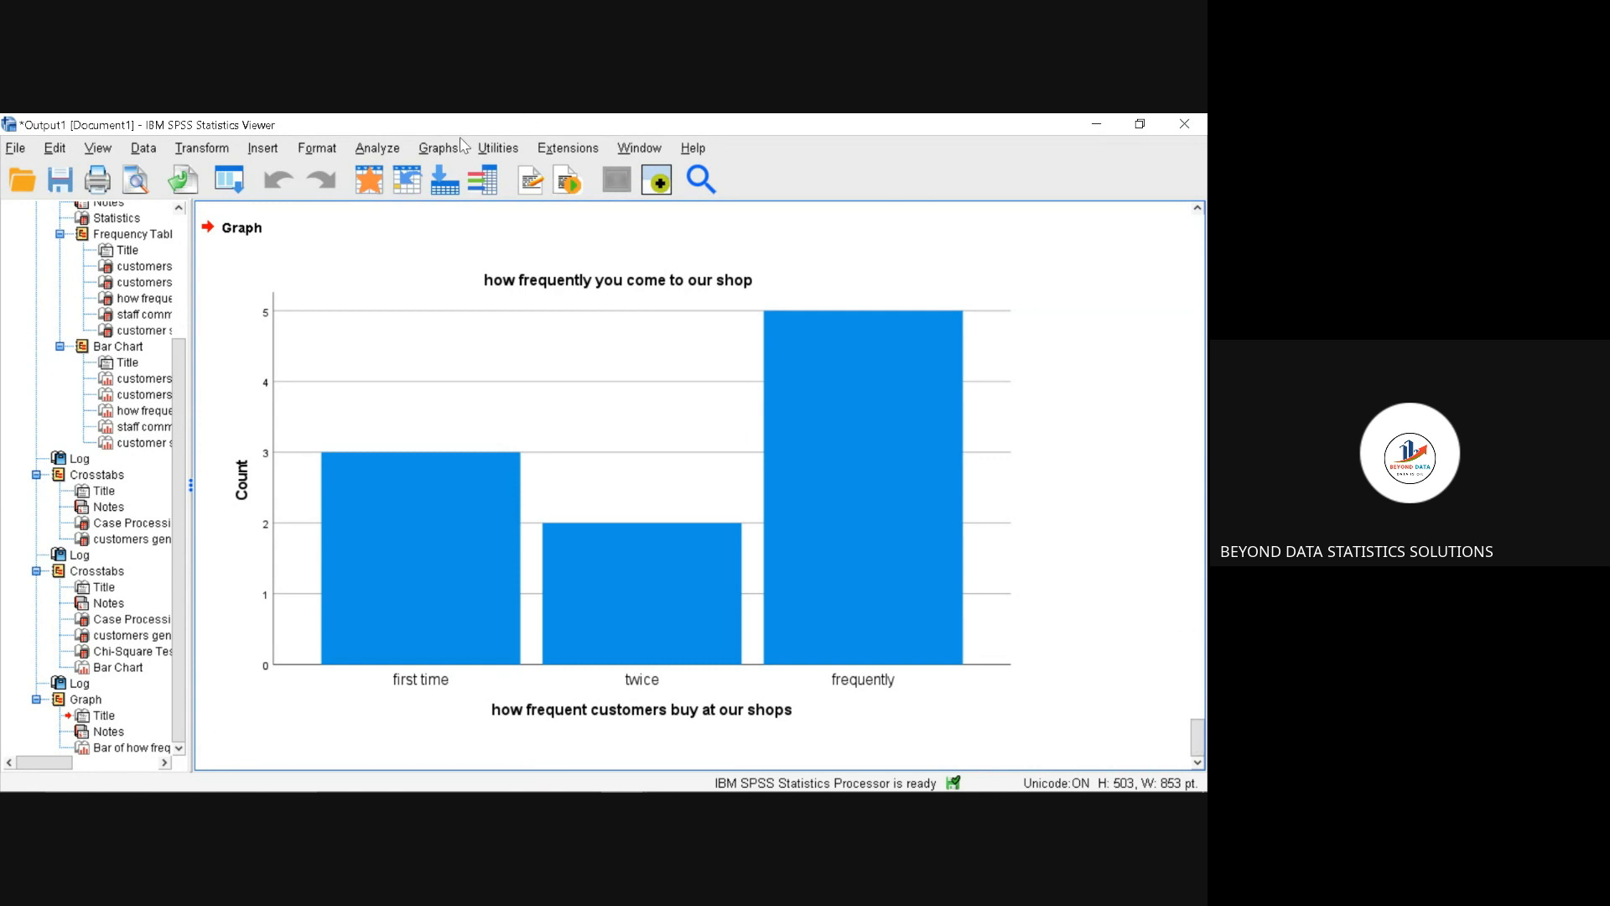
Step: Define a pie chart using summaries for groups of cases, with slices defined by how frequent customers buy at our shops
{"action": "left_click", "coordinate": [440, 151]}
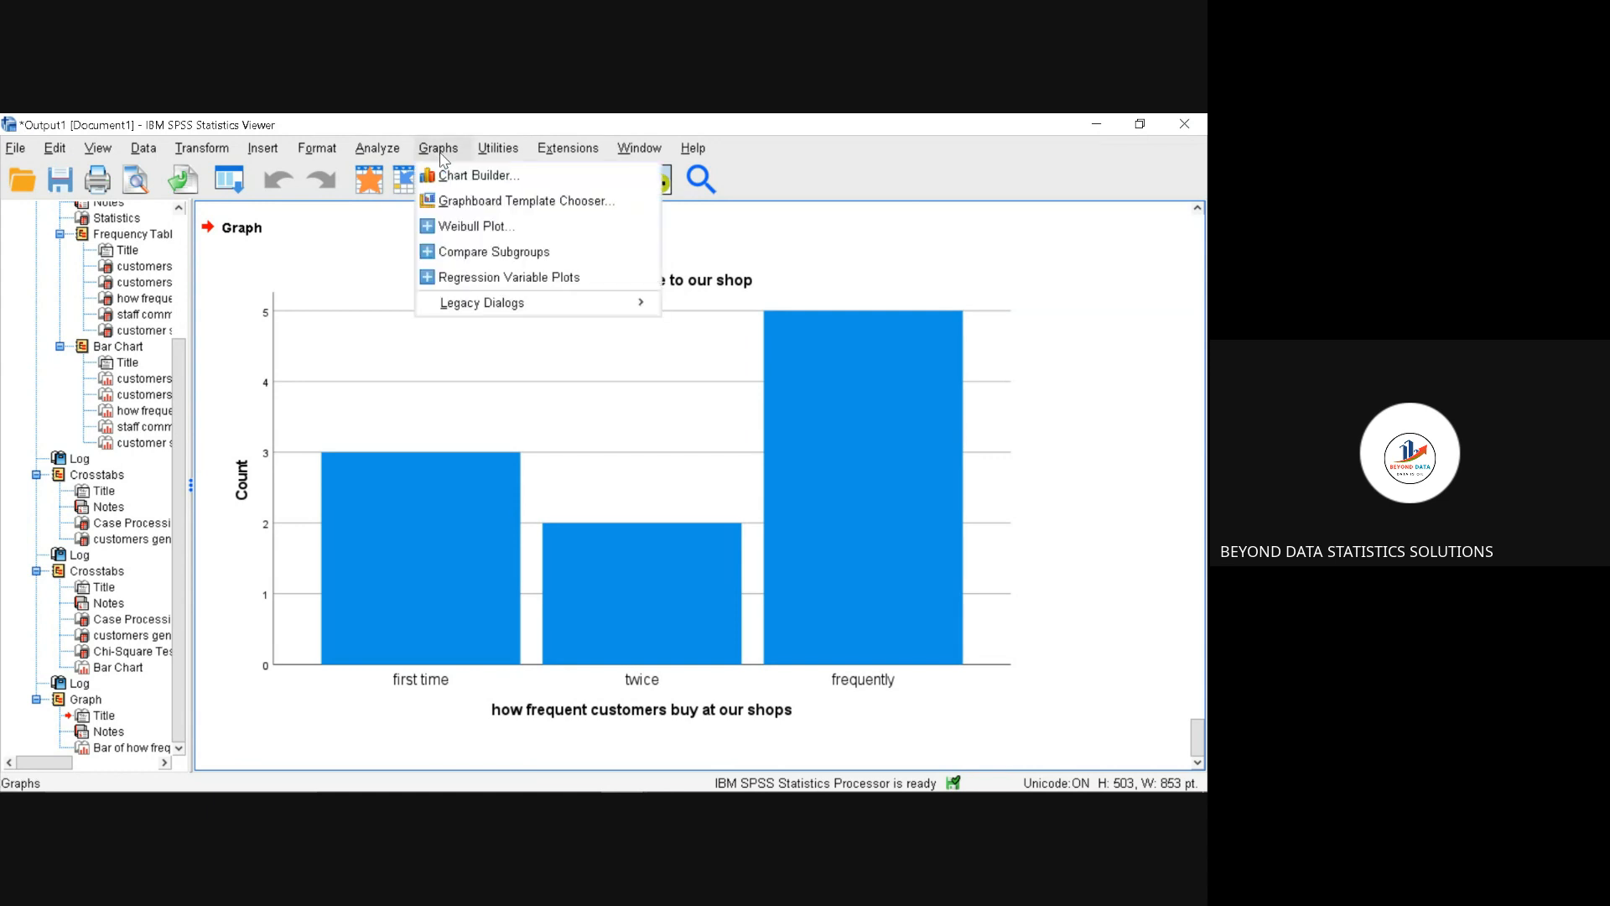
{"action": "mouse_move", "coordinate": [478, 305]}
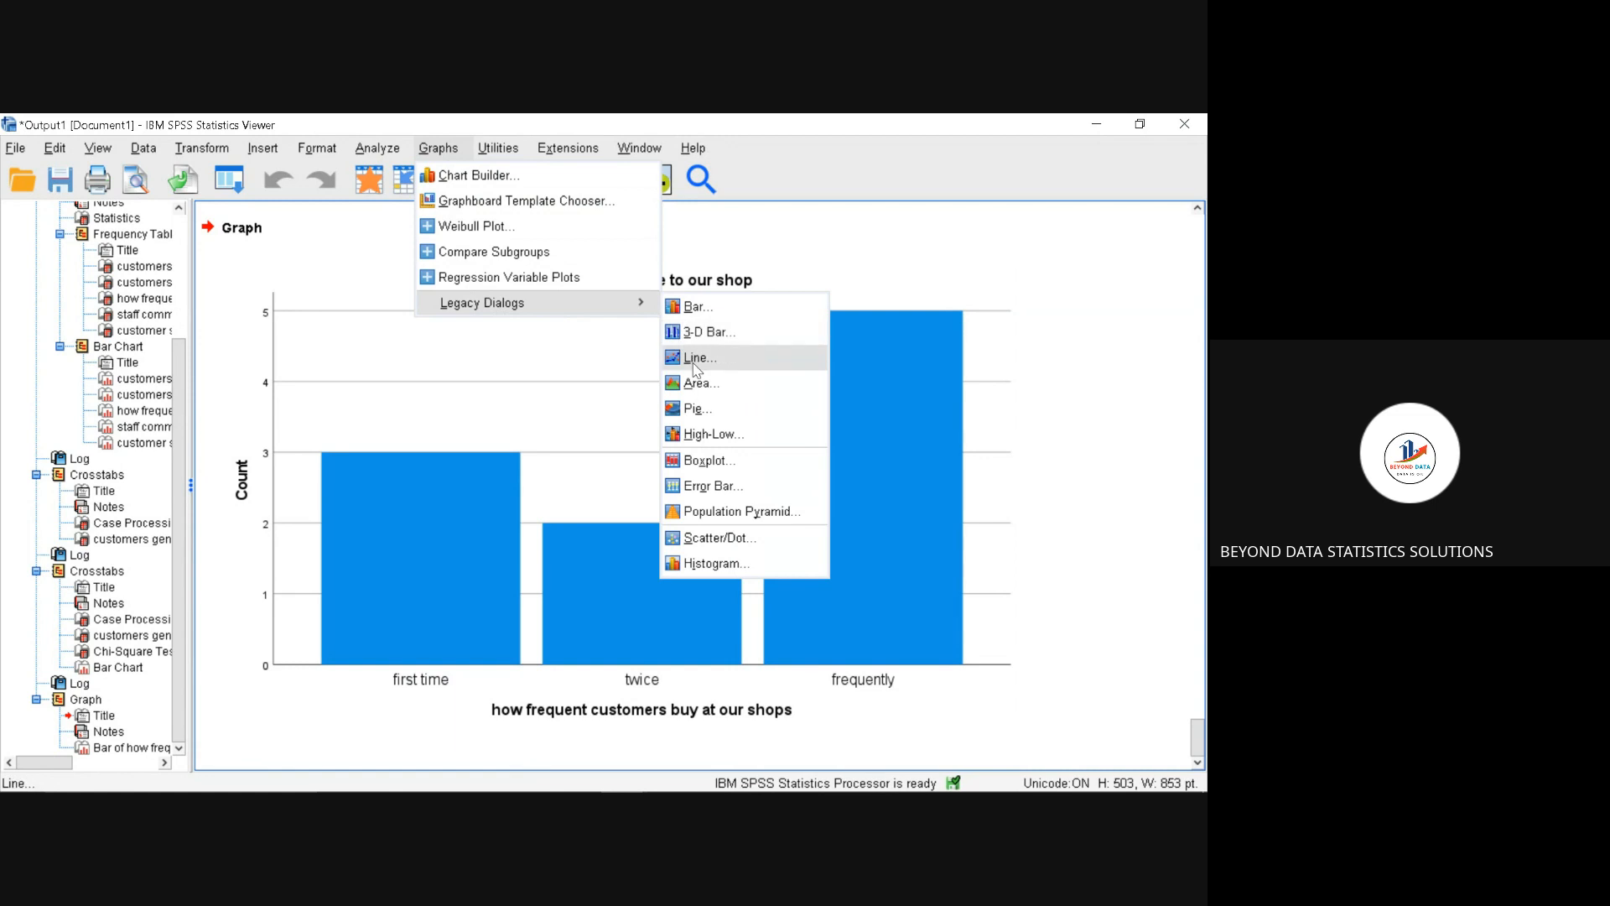
{"action": "left_click", "coordinate": [703, 411]}
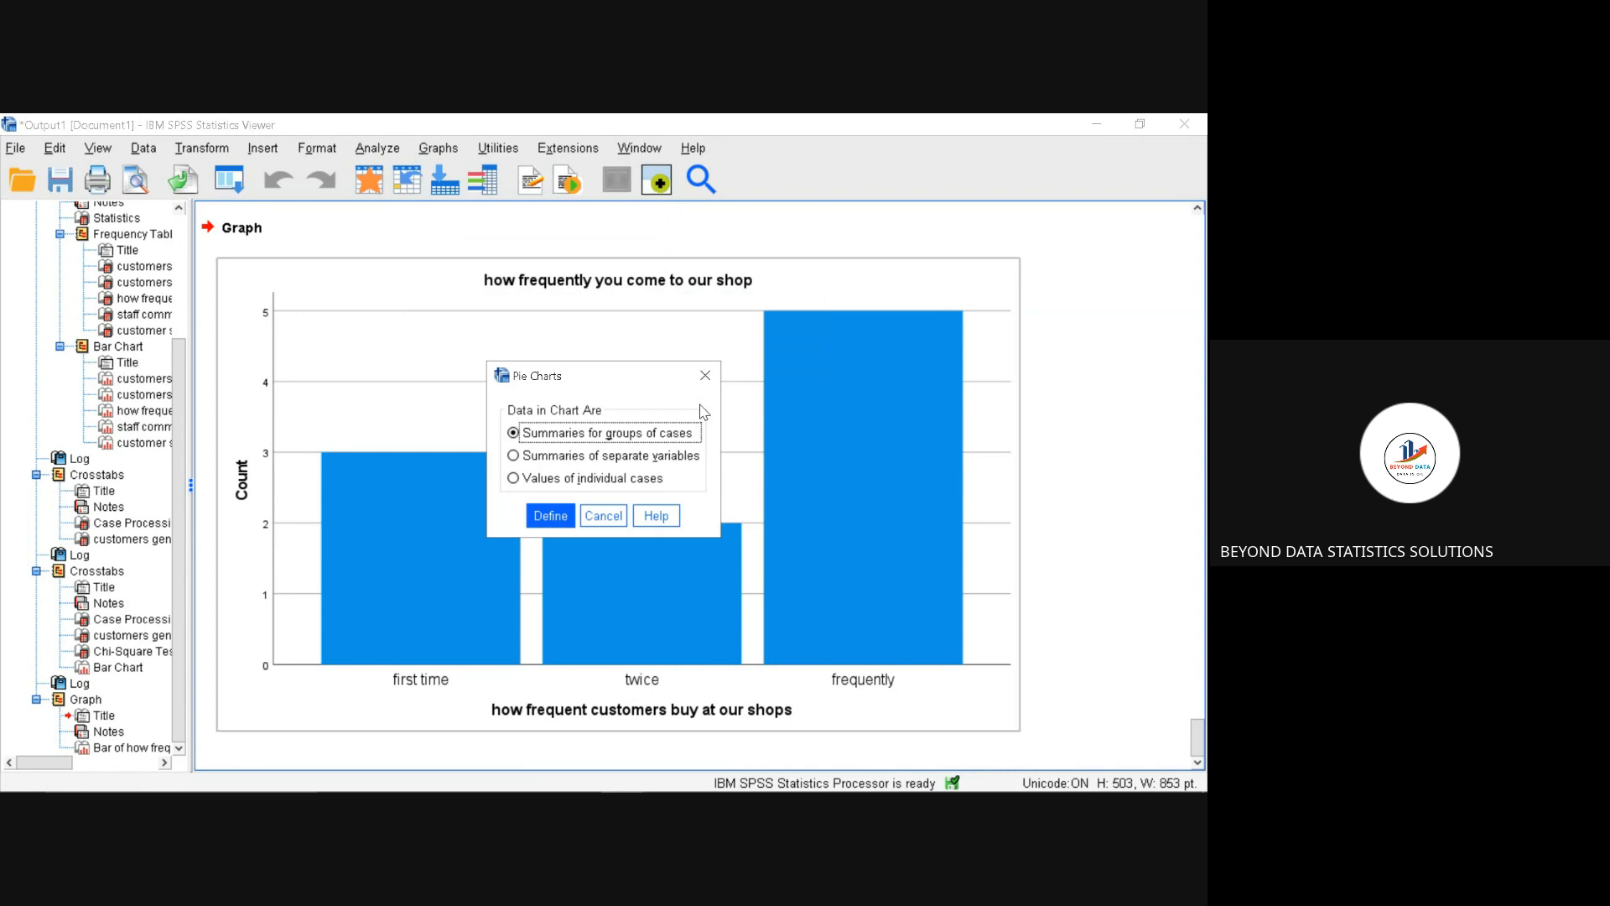
{"action": "left_click", "coordinate": [544, 517]}
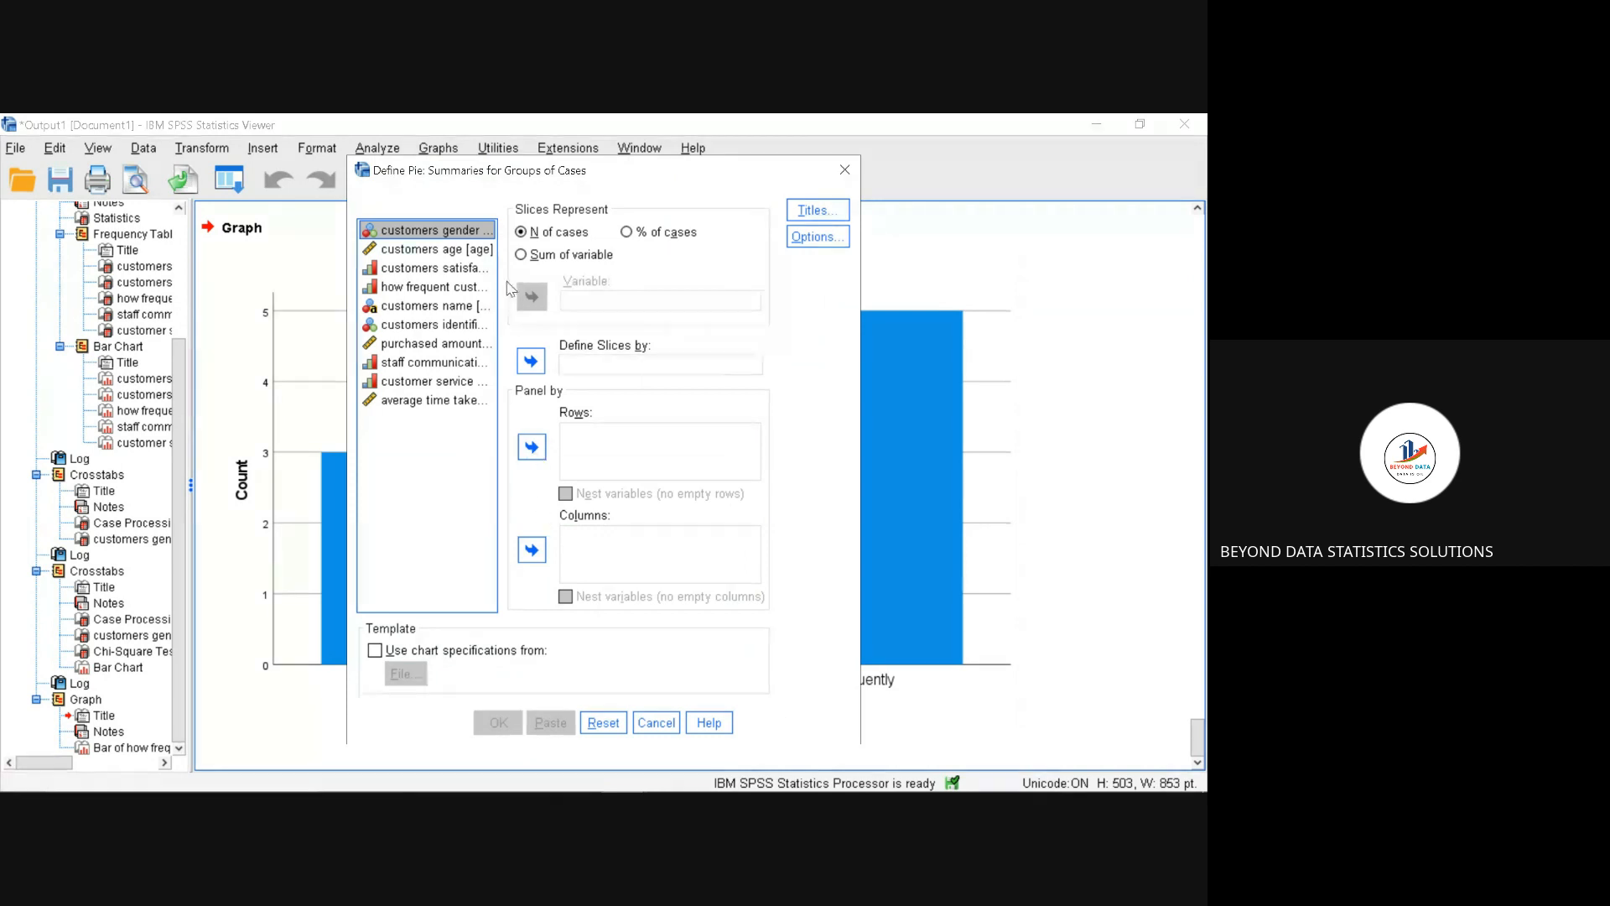
{"action": "left_click", "coordinate": [454, 288]}
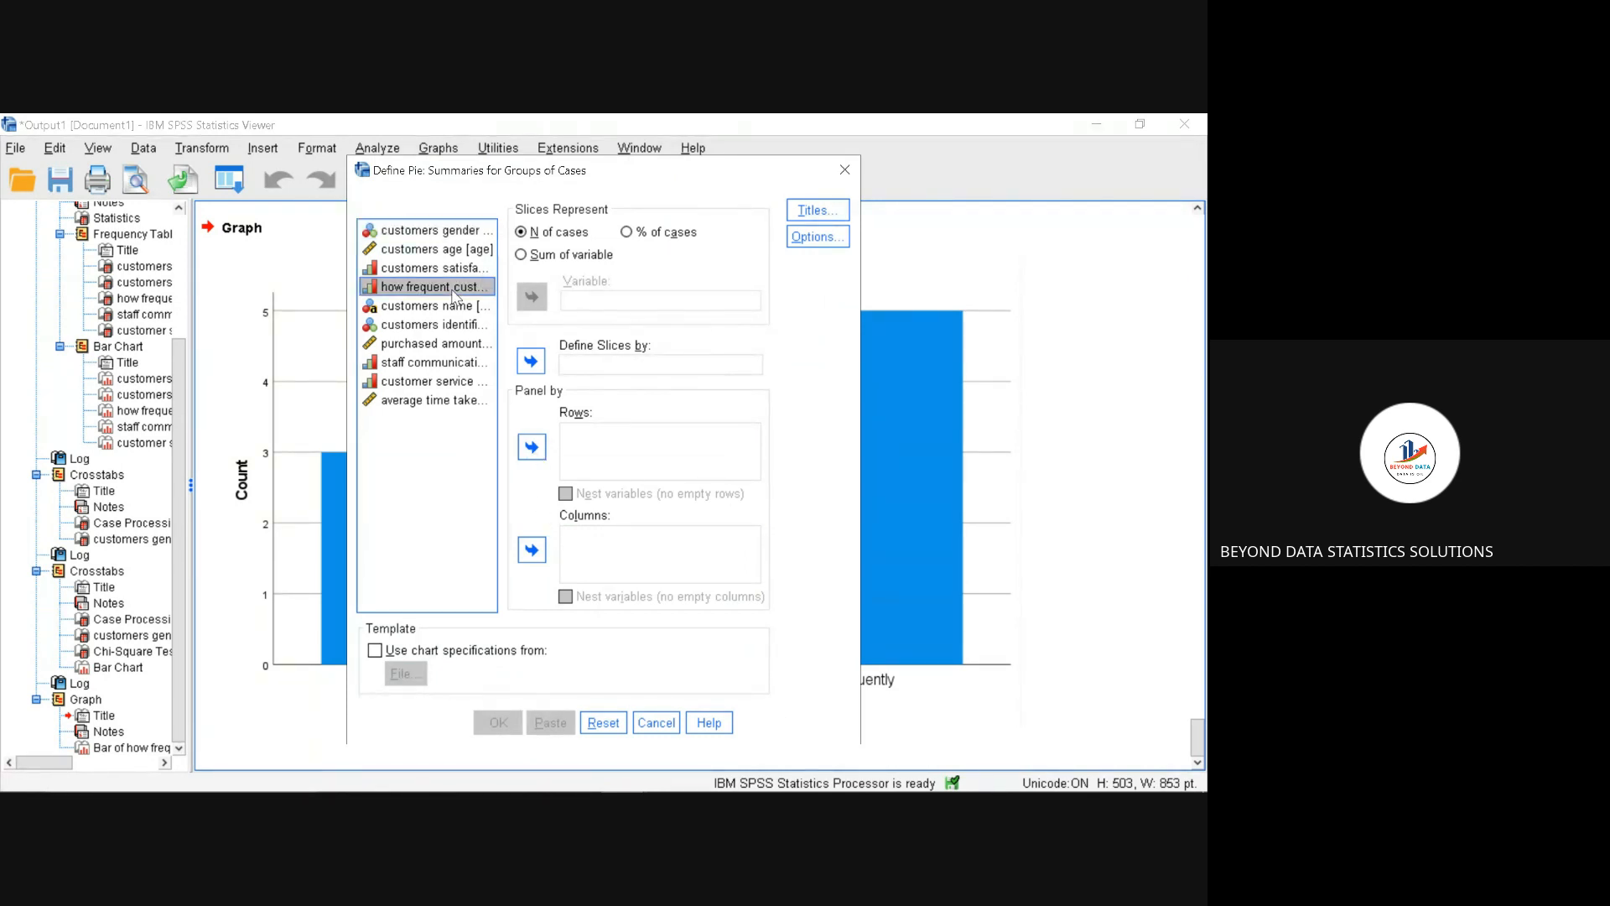
{"action": "left_click", "coordinate": [579, 371]}
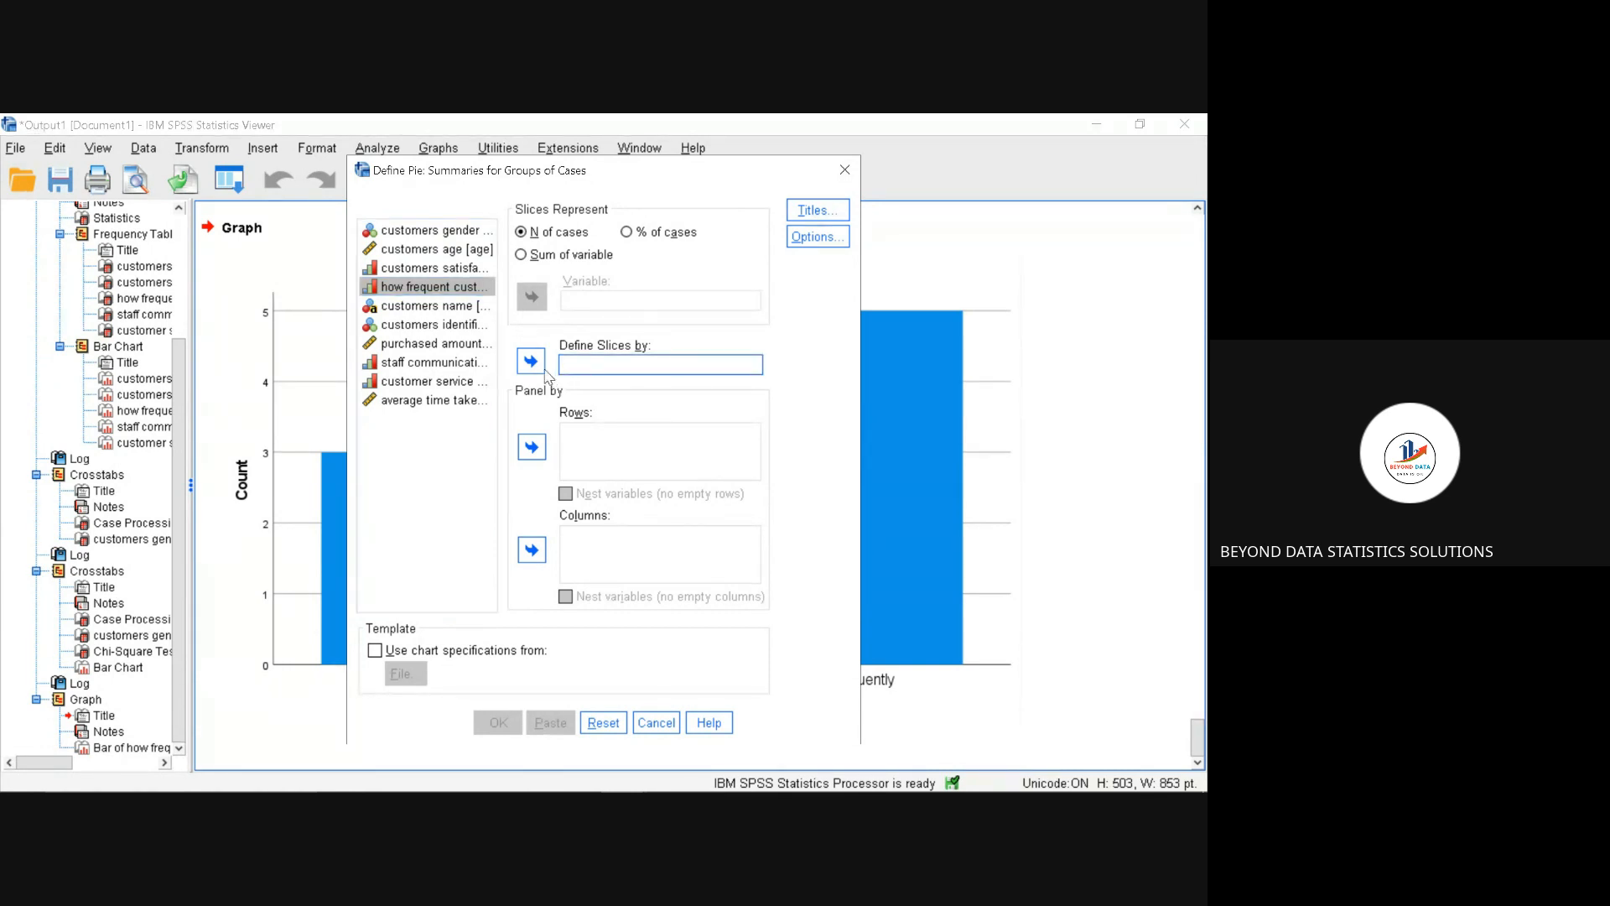
{"action": "left_click", "coordinate": [541, 370]}
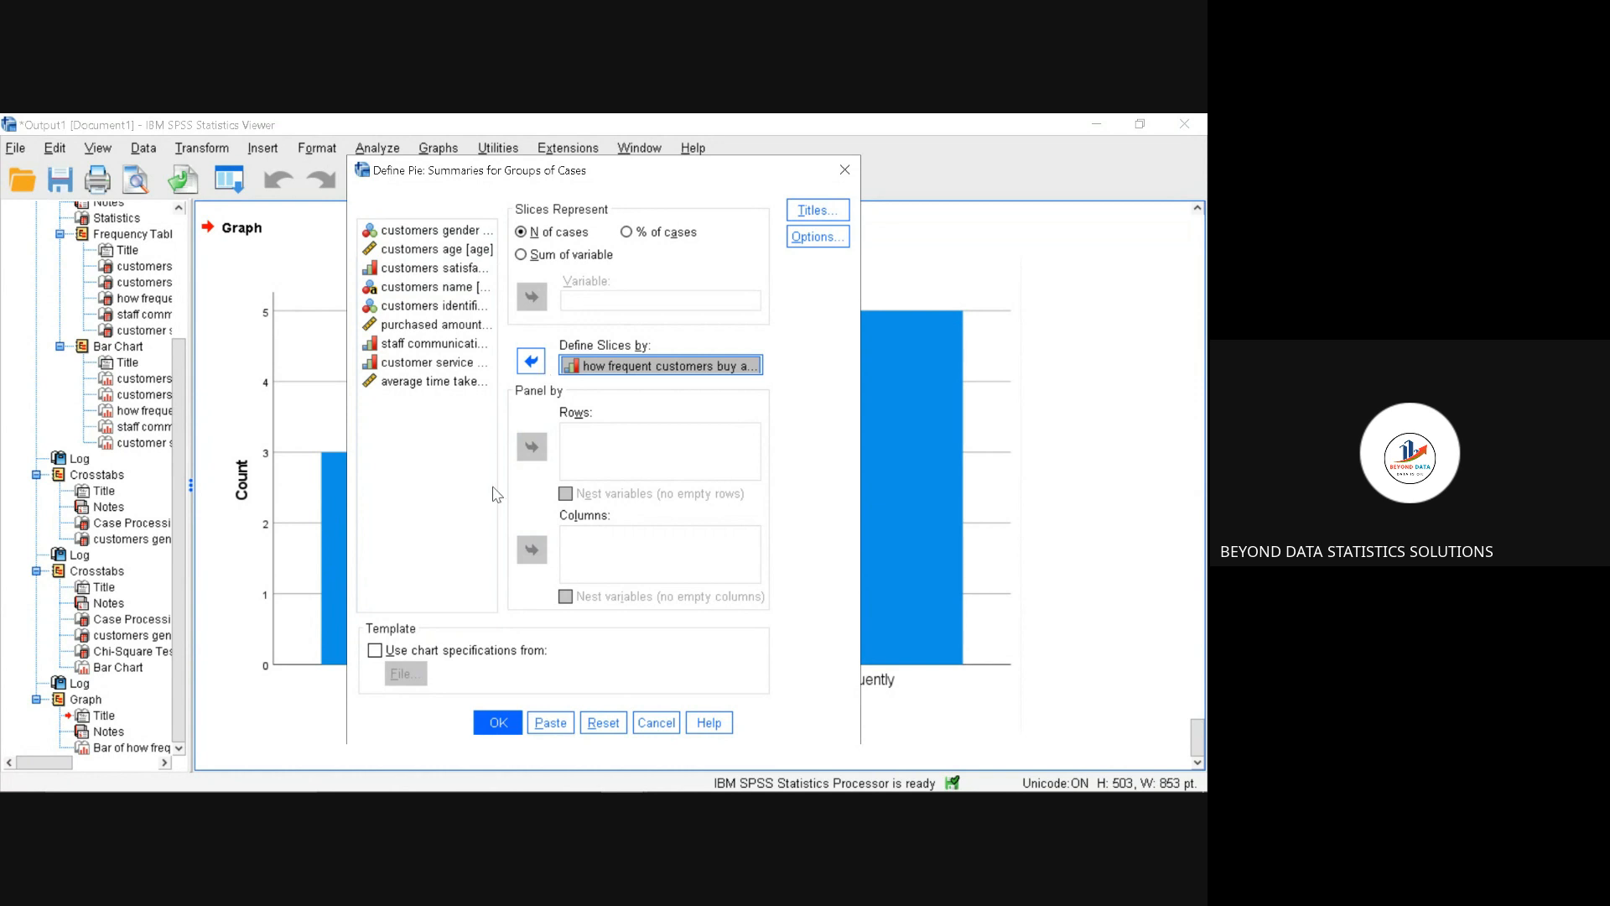
Step: Title the pie chart "how frequent" and generate it in the output
{"action": "left_click", "coordinate": [797, 215]}
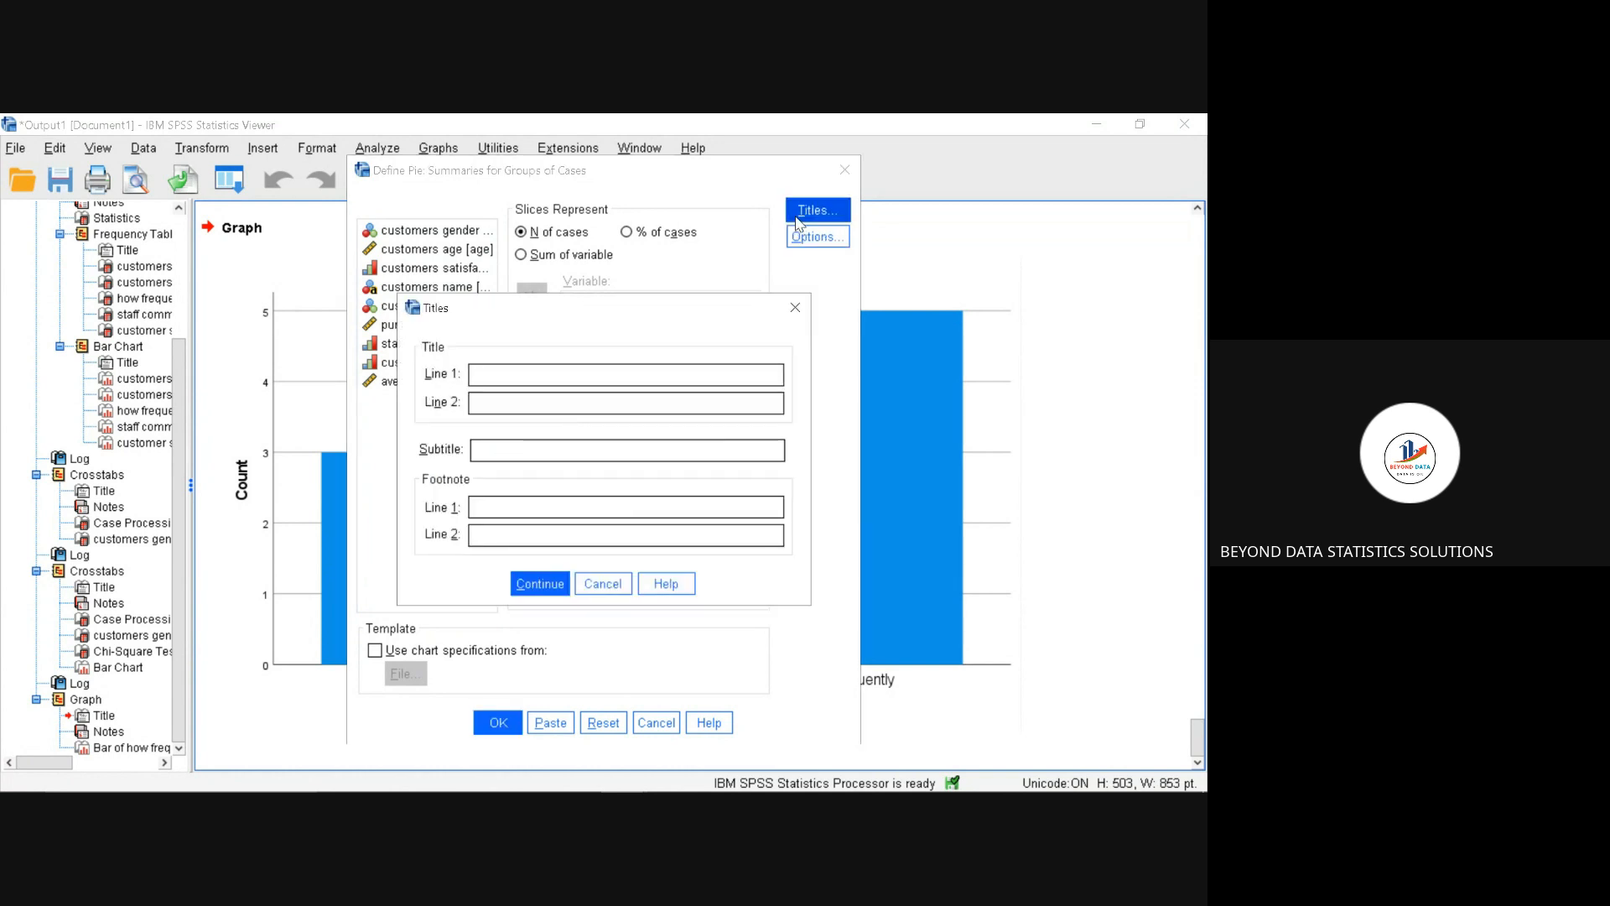
{"action": "type", "text": "how frequent"}
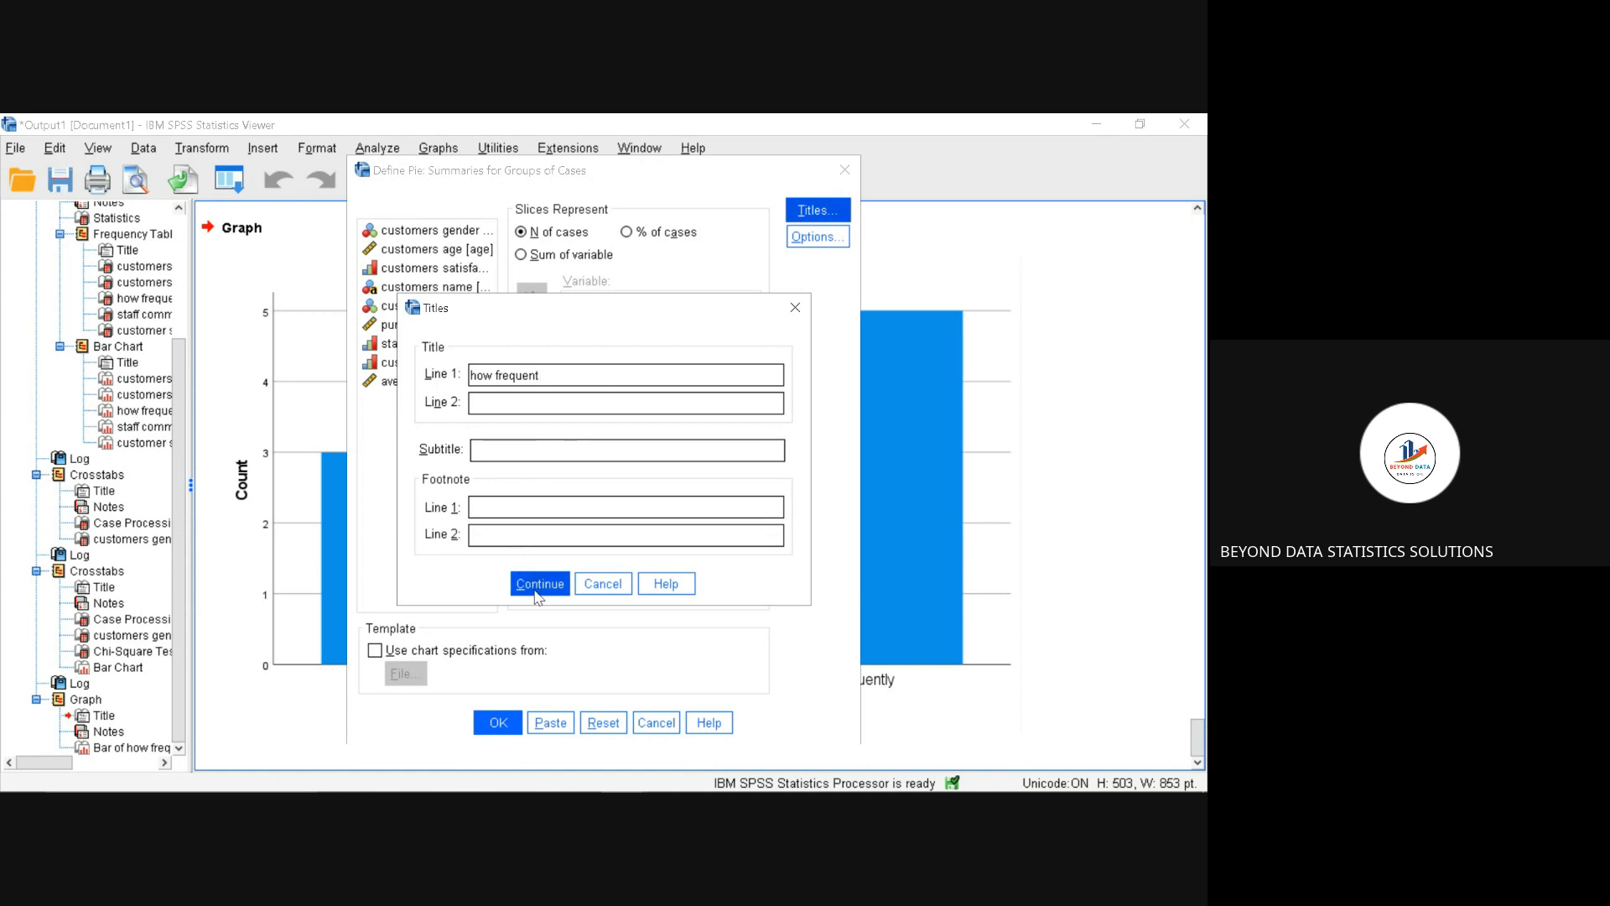
{"action": "left_click", "coordinate": [538, 595]}
{"action": "left_click", "coordinate": [493, 723]}
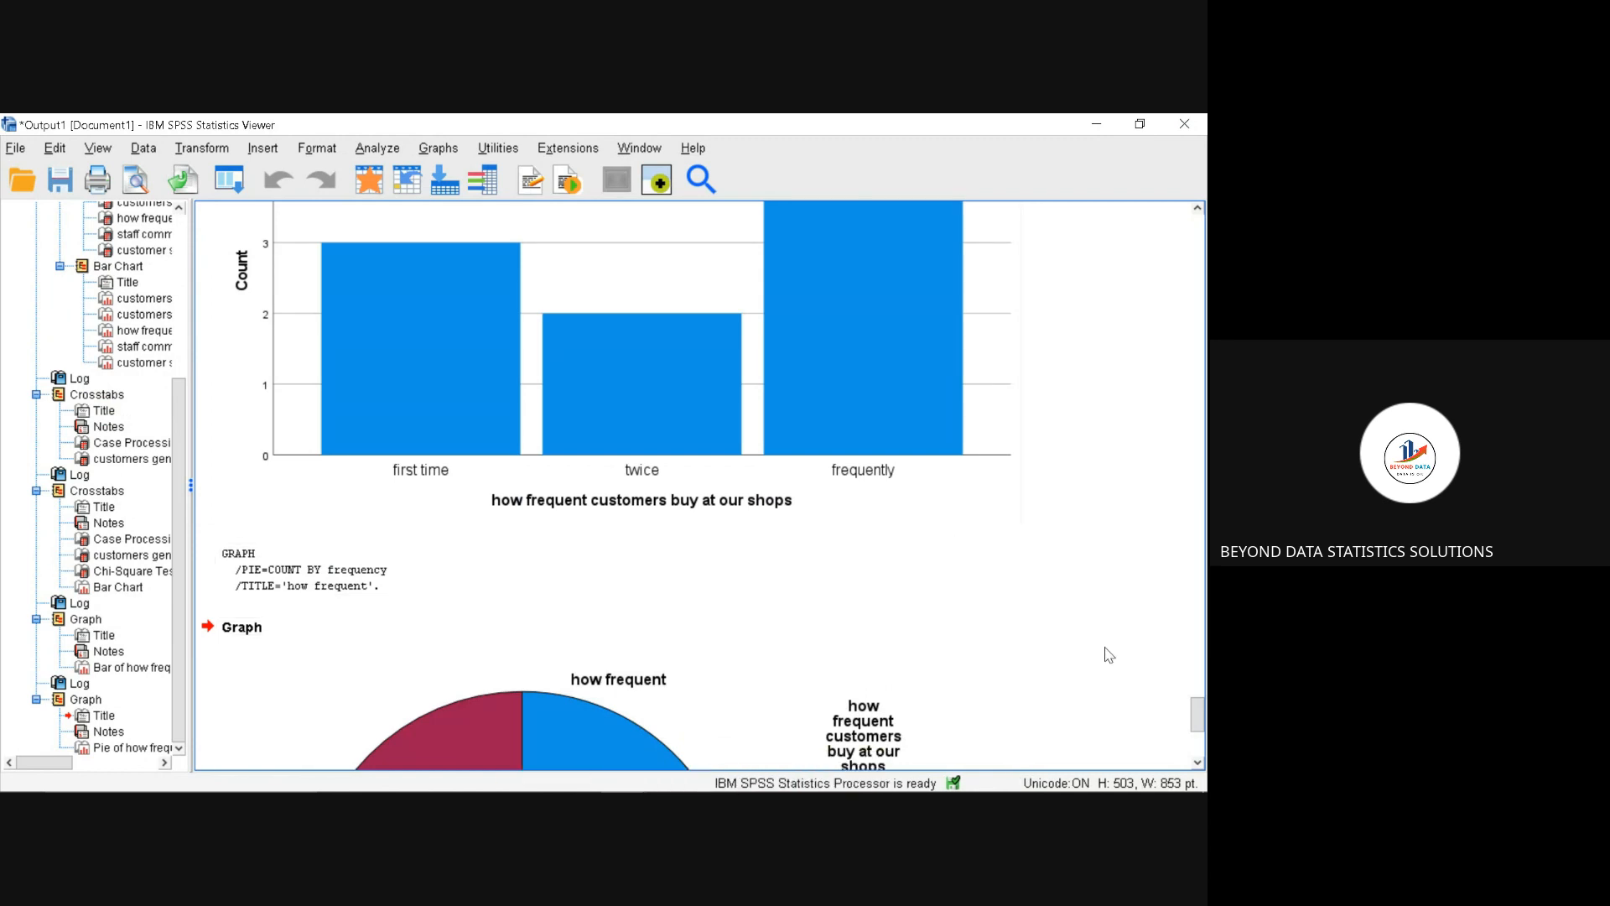
{"action": "left_click_drag", "start_coordinate": [1199, 729], "coordinate": [1200, 753]}
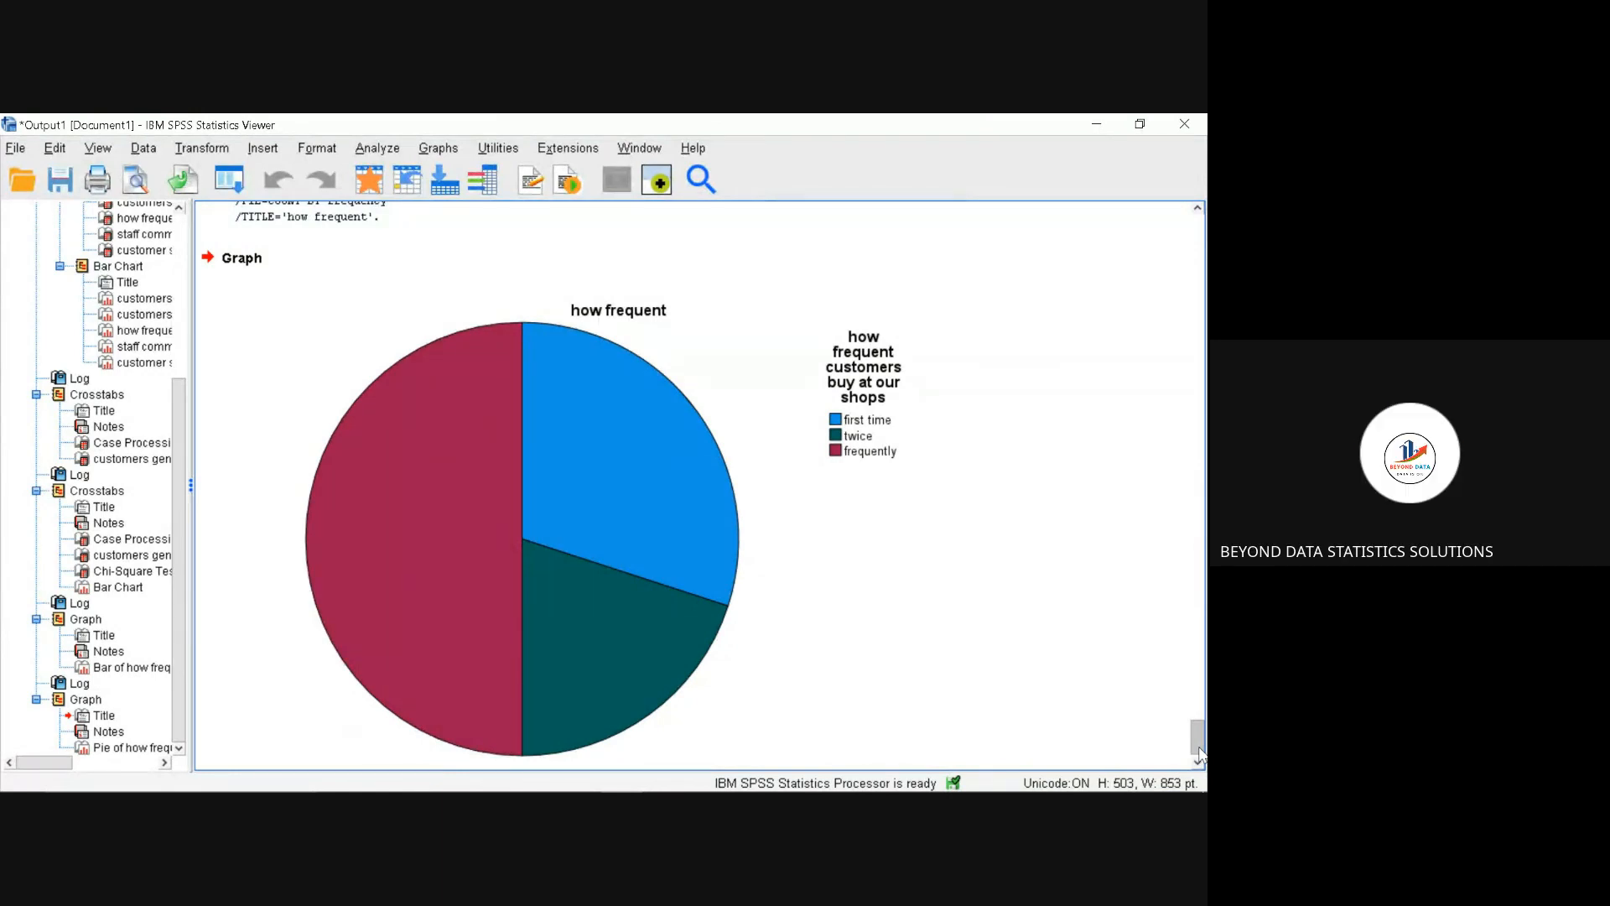
{"action": "left_click", "coordinate": [642, 720]}
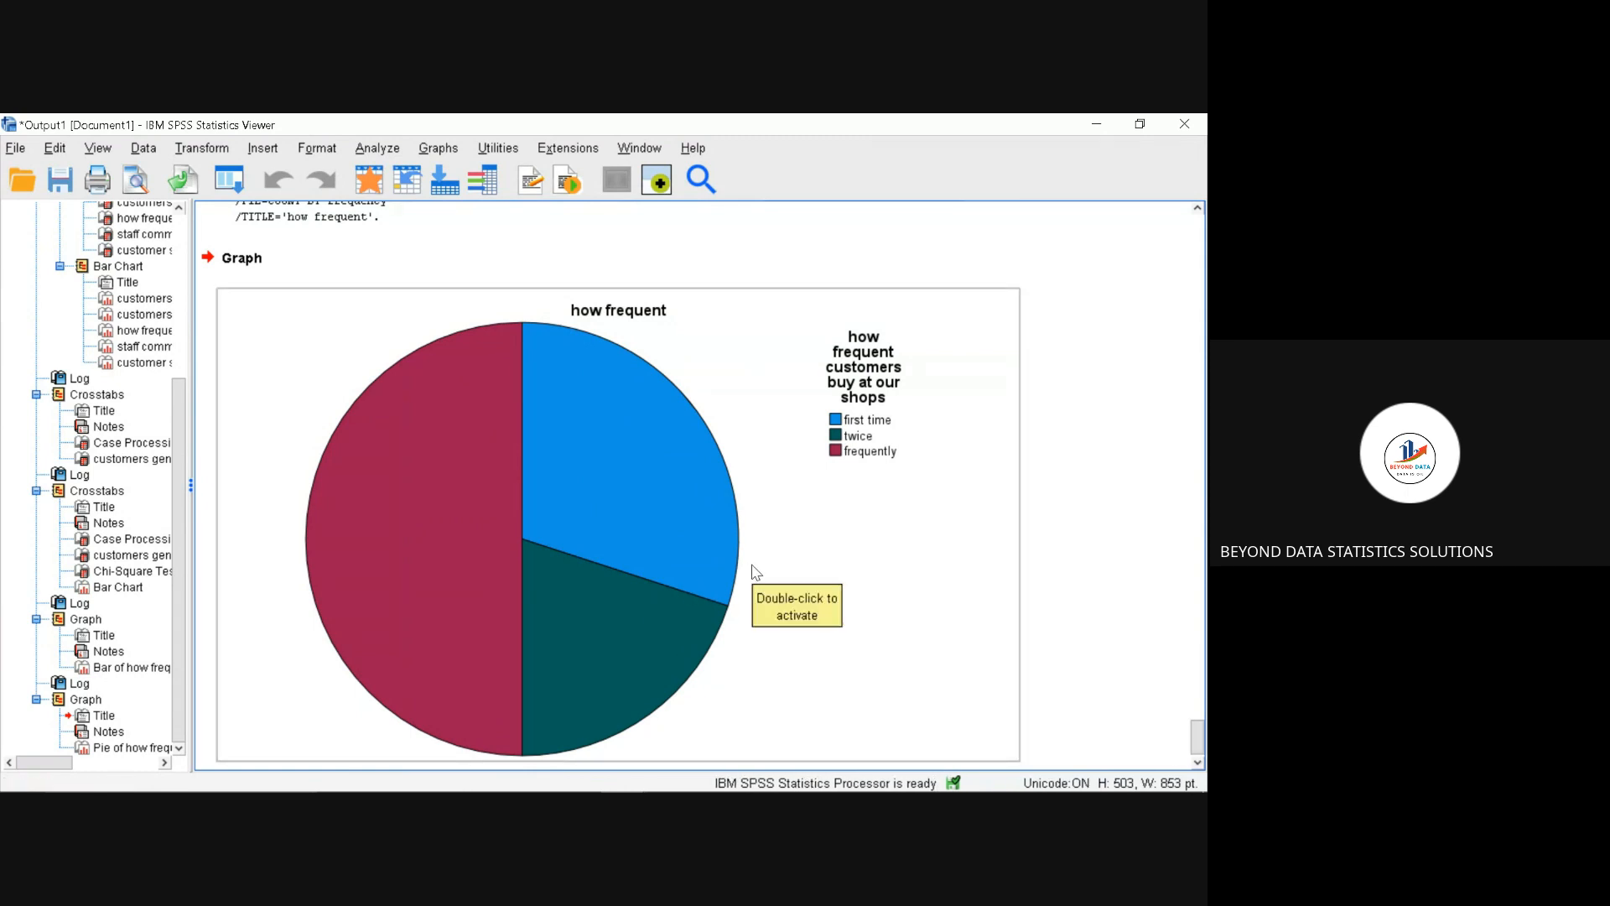
Step: Add count data labels to the slices of the "how frequent" pie chart and close the chart editor
{"action": "left_click", "coordinate": [620, 557]}
{"action": "double_click", "coordinate": [621, 559]}
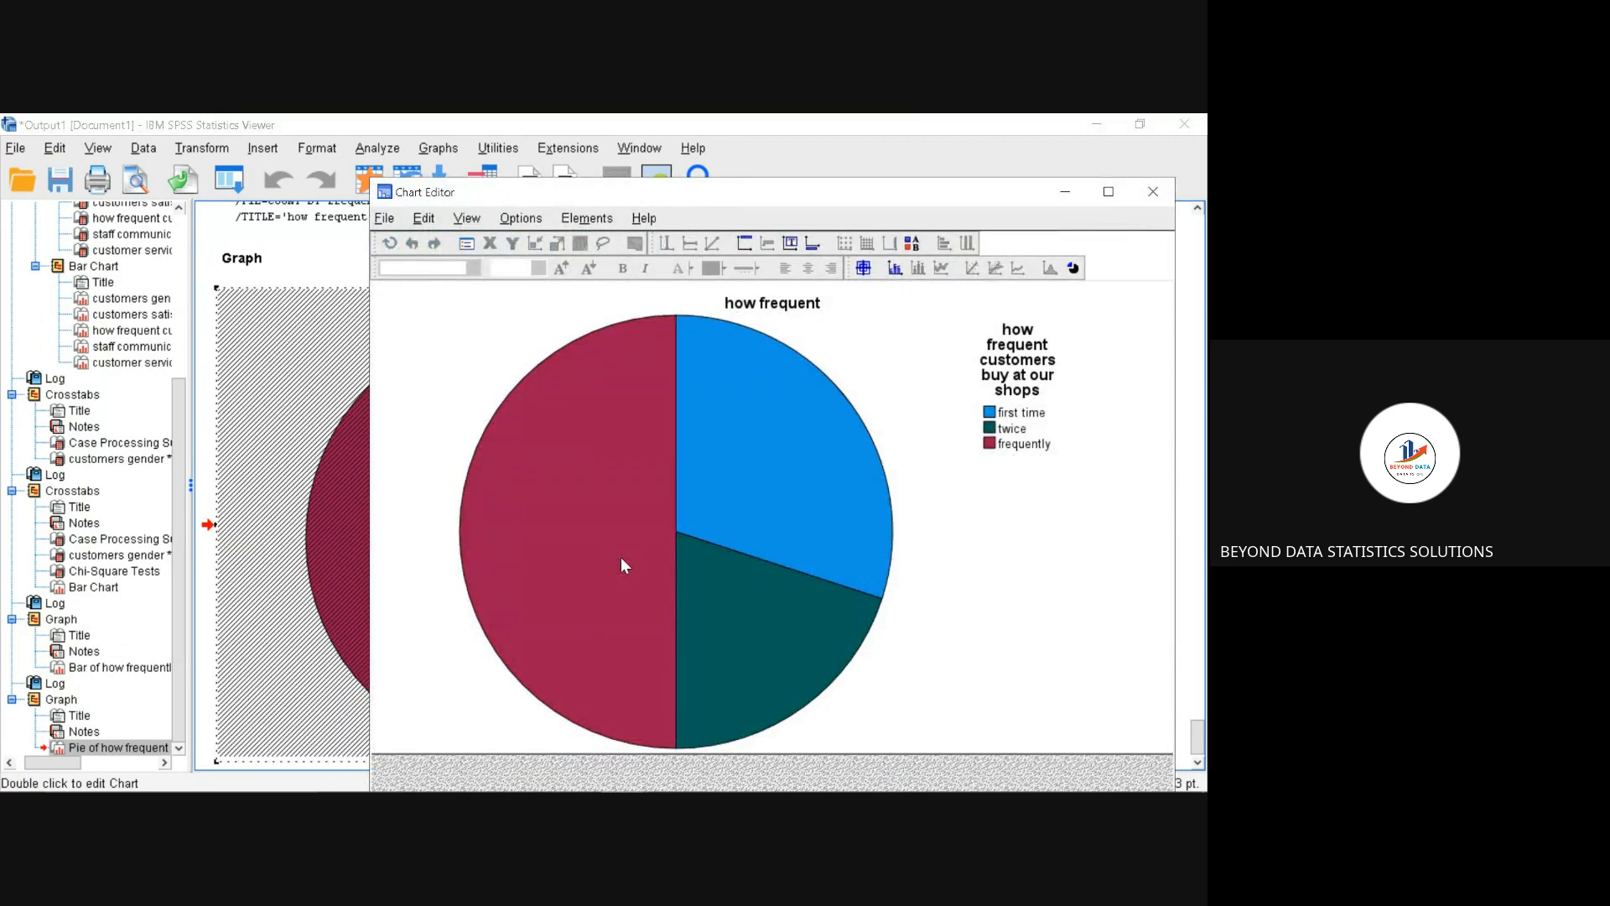
{"action": "right_click", "coordinate": [668, 531]}
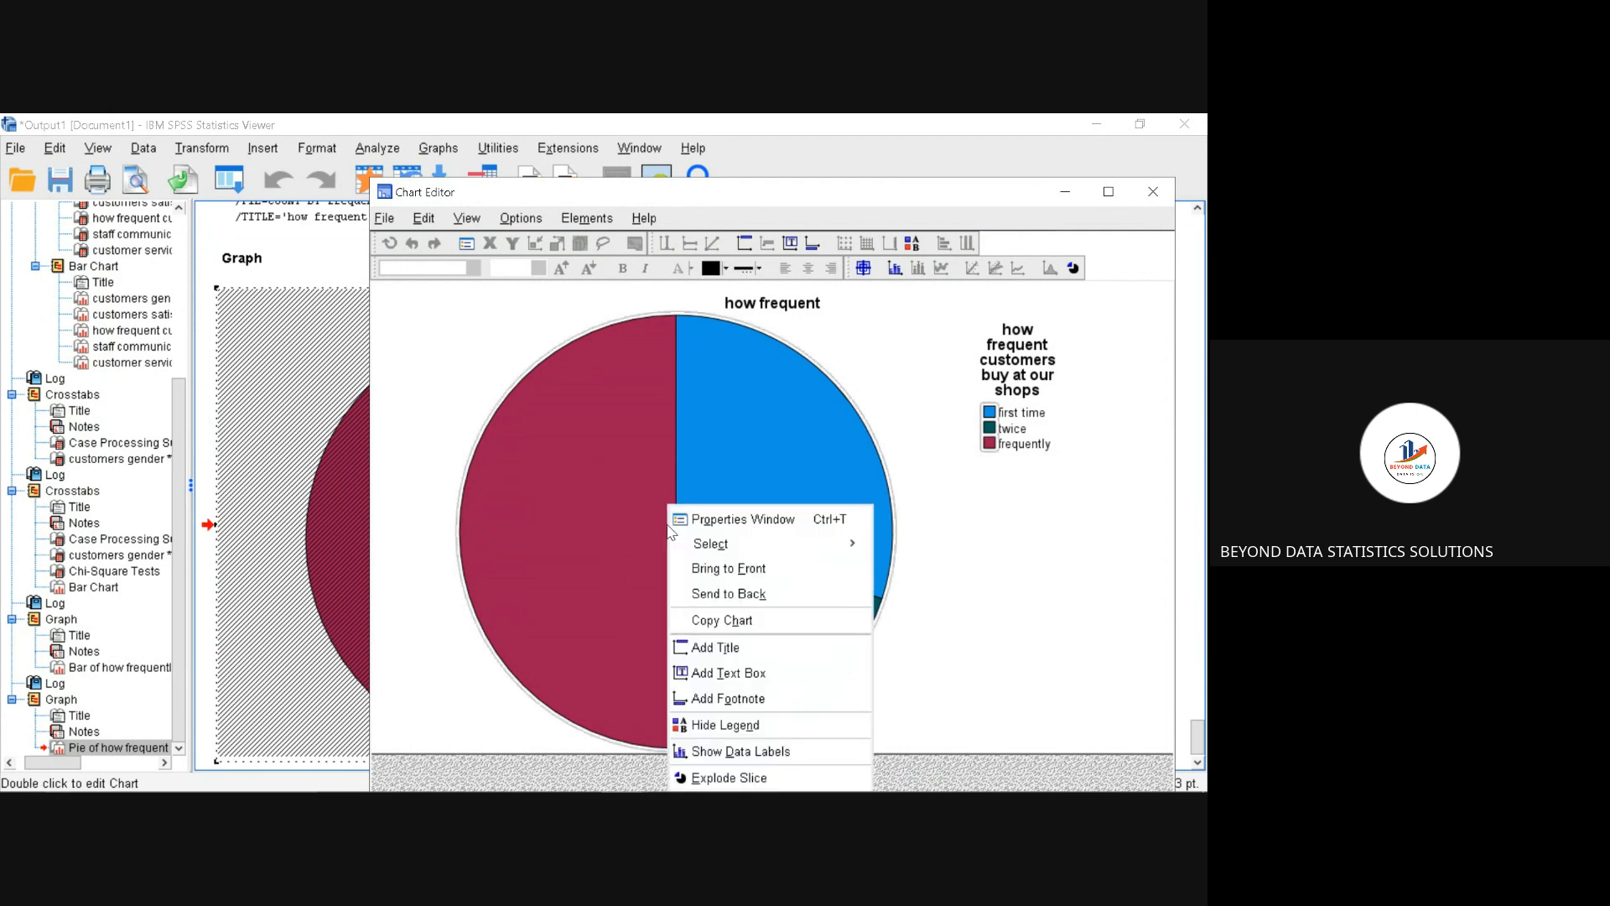
{"action": "left_click", "coordinate": [772, 752]}
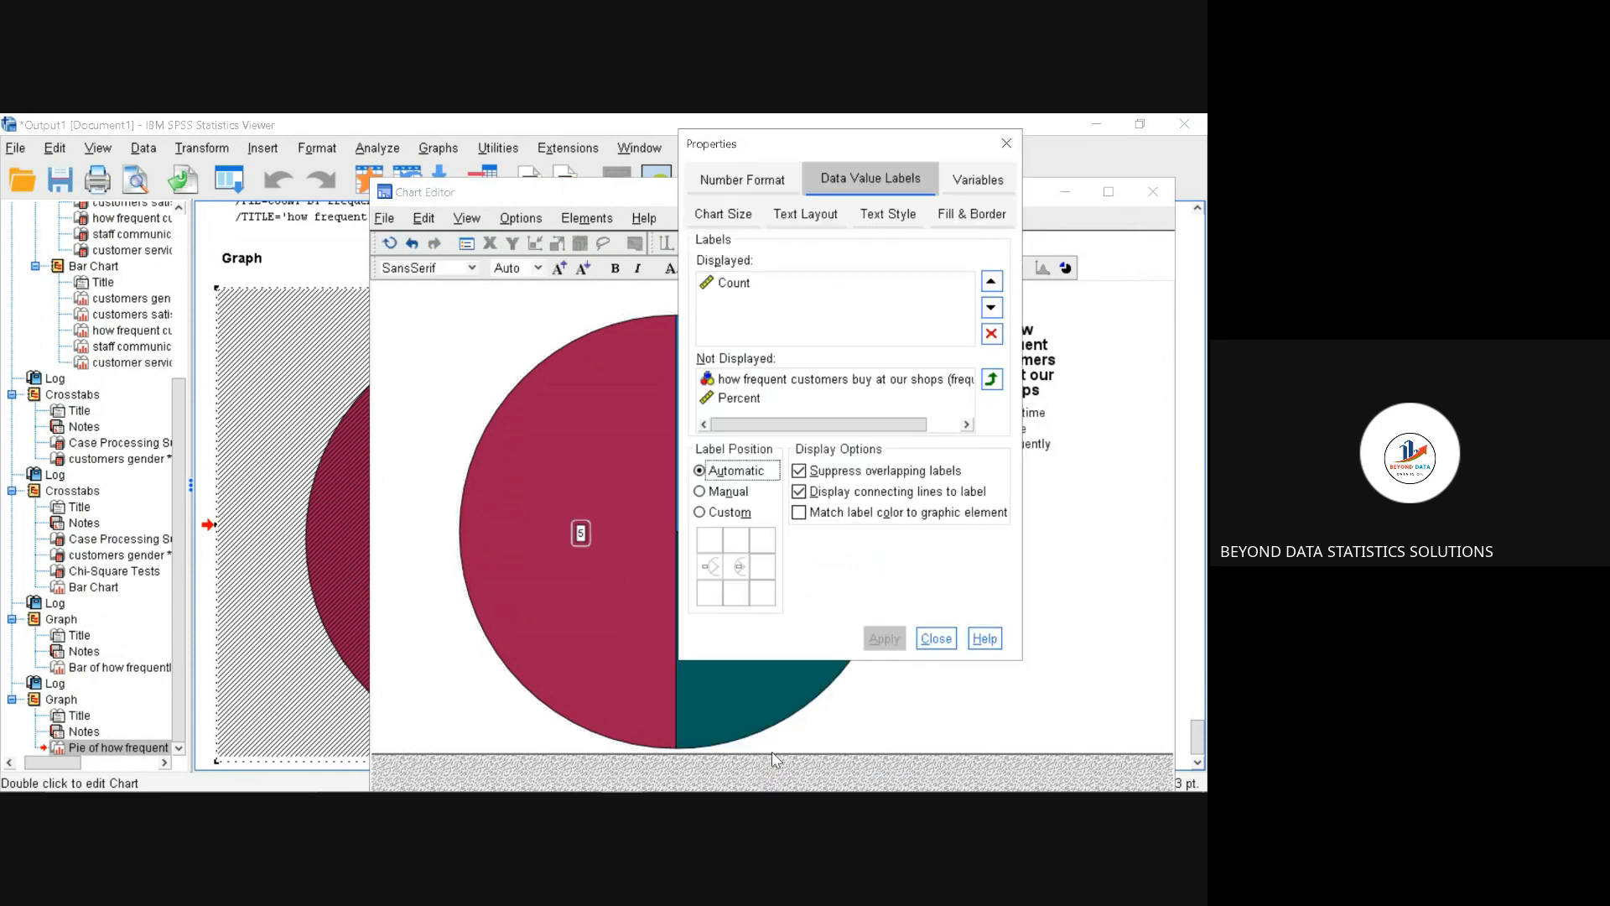
{"action": "left_click", "coordinate": [934, 640]}
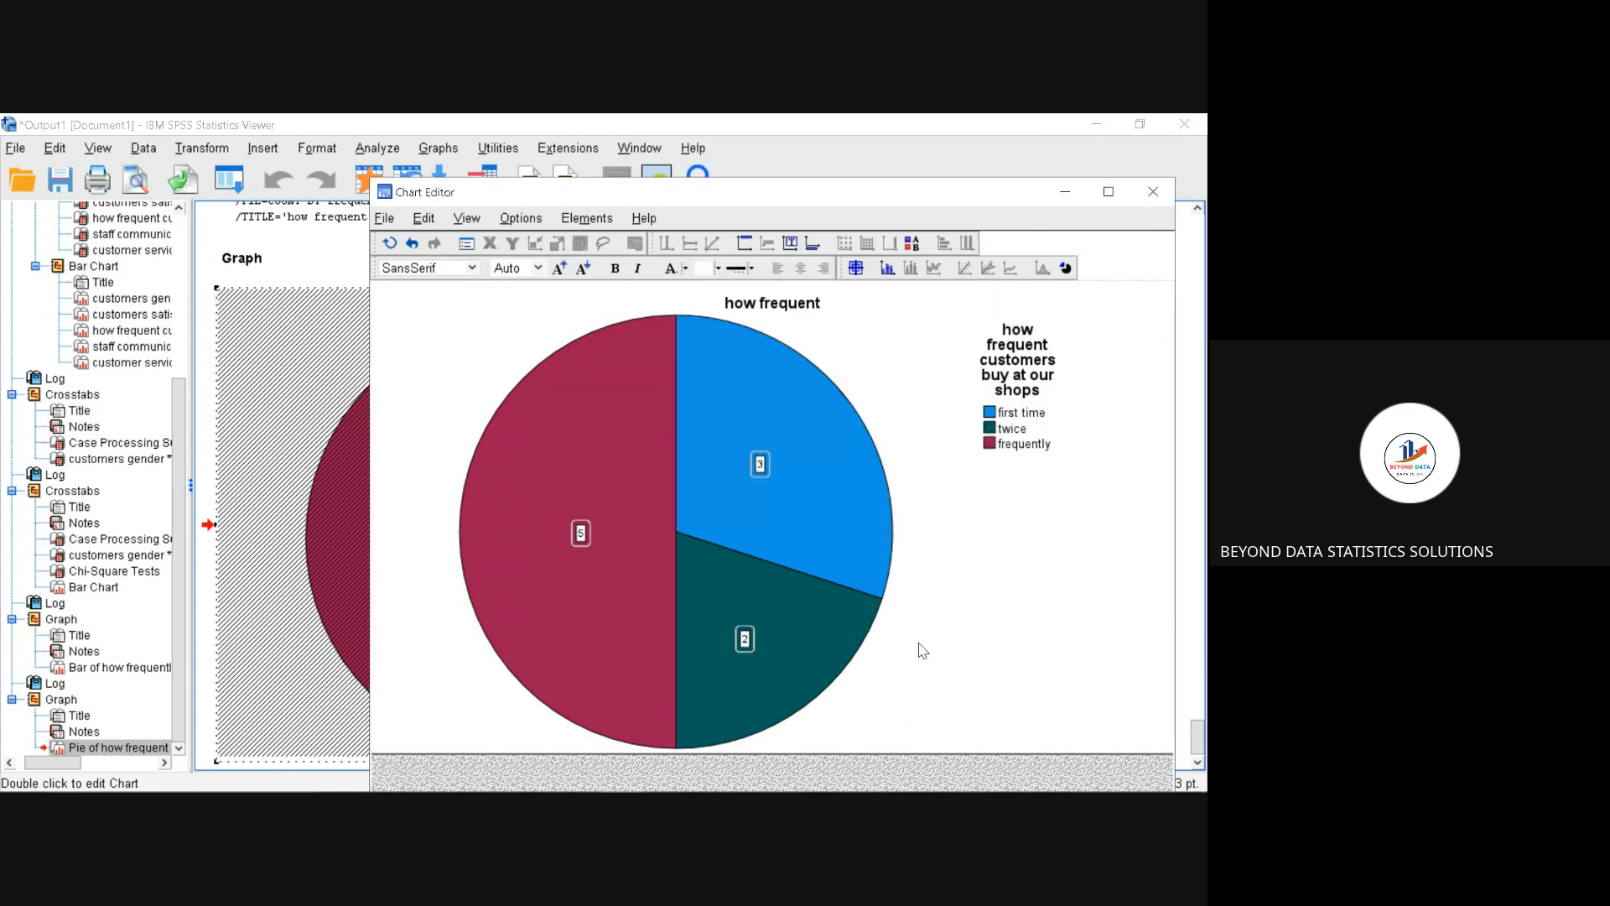
{"action": "left_click", "coordinate": [1153, 196]}
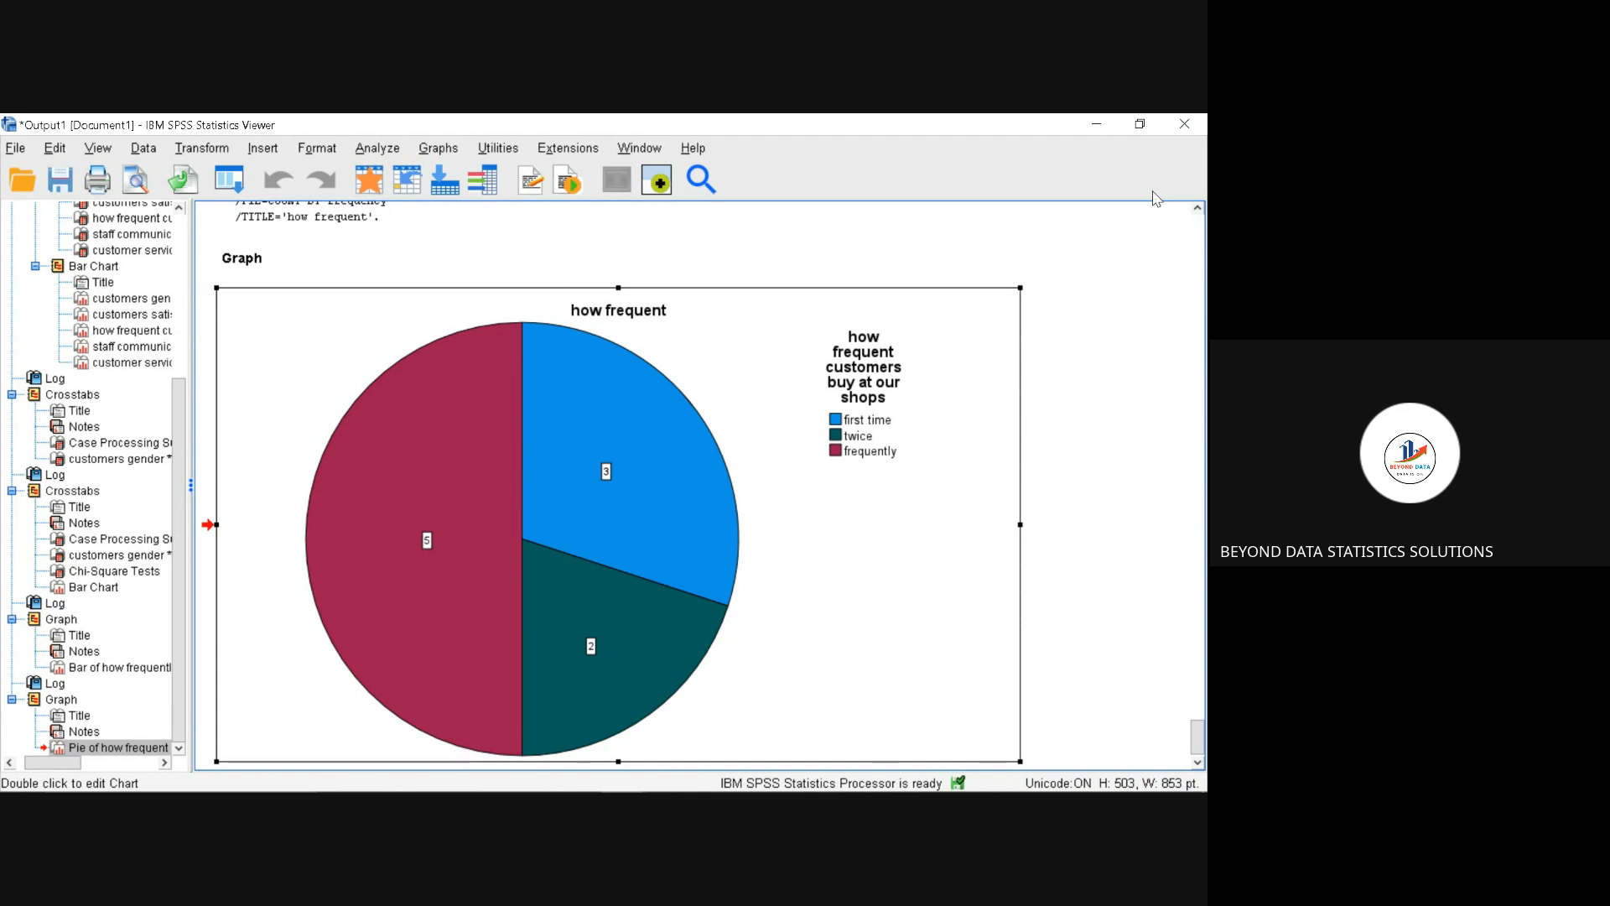
Step: Set up a simple bar chart in Chart Builder with customers gender on the X-axis and customers satisfaction on the Y-axis
{"action": "left_click", "coordinate": [438, 149]}
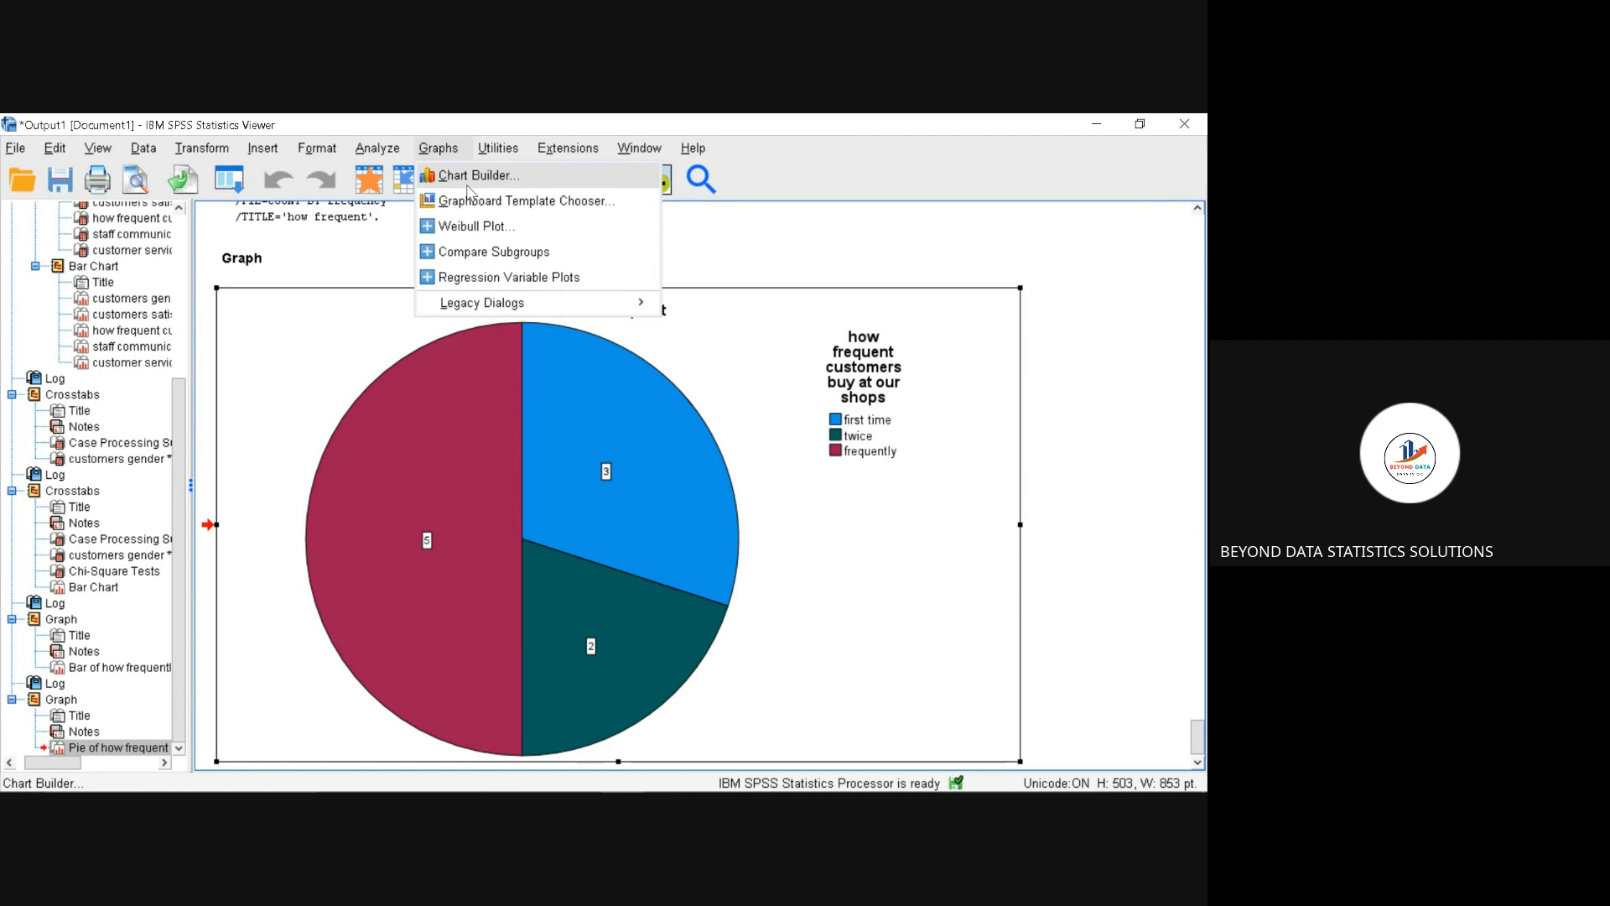
{"action": "left_click", "coordinate": [469, 178]}
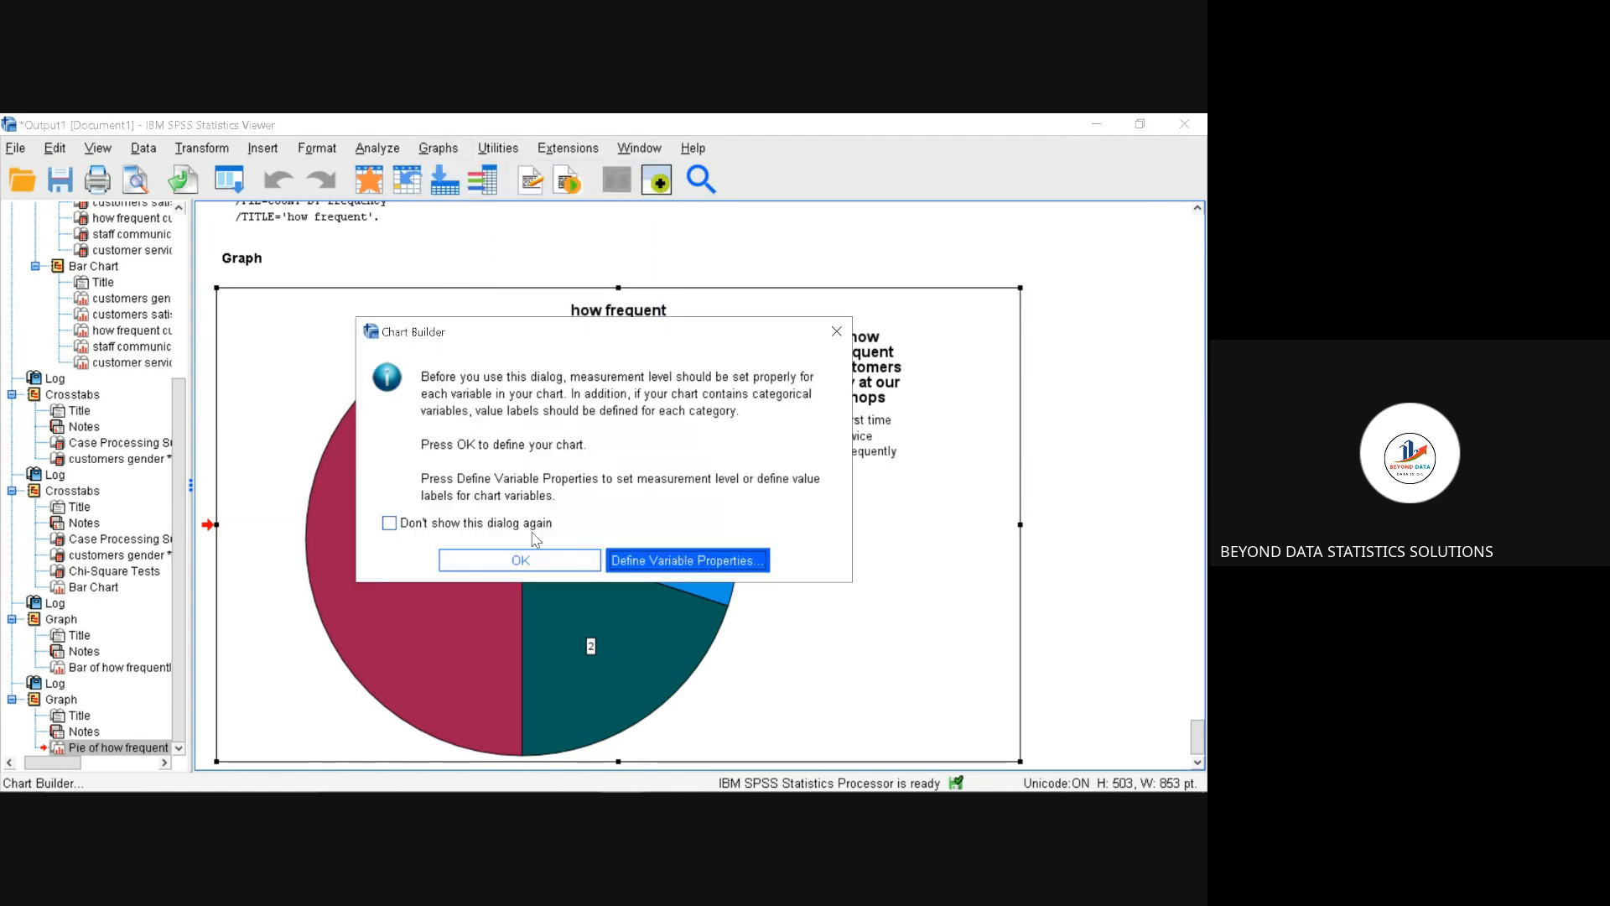
{"action": "left_click", "coordinate": [549, 565]}
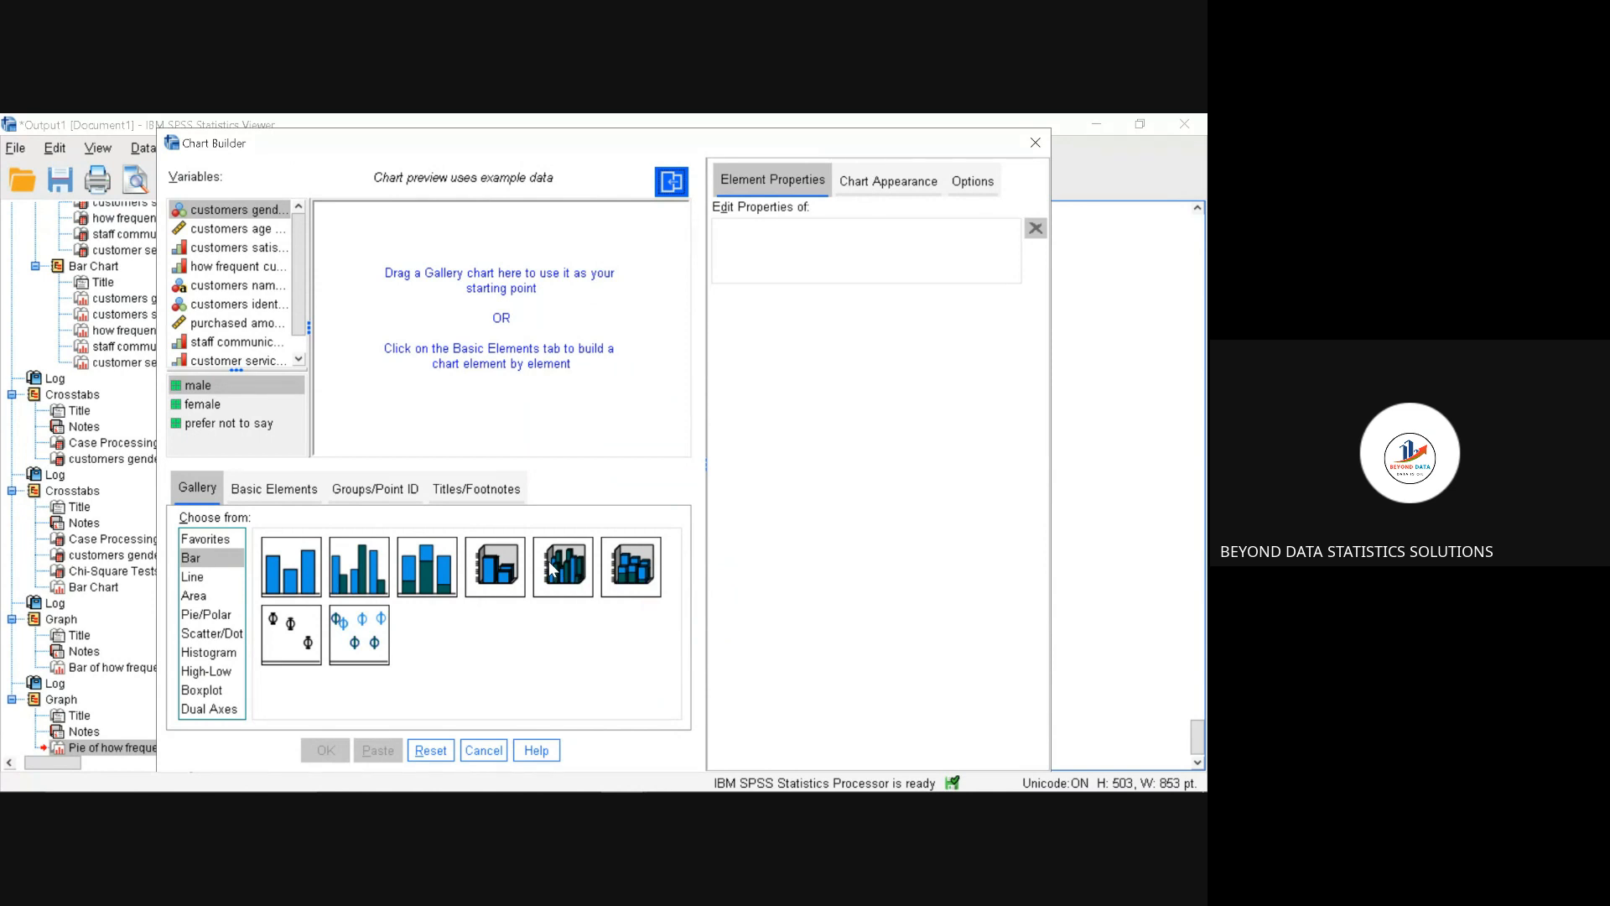
{"action": "left_click", "coordinate": [295, 565]}
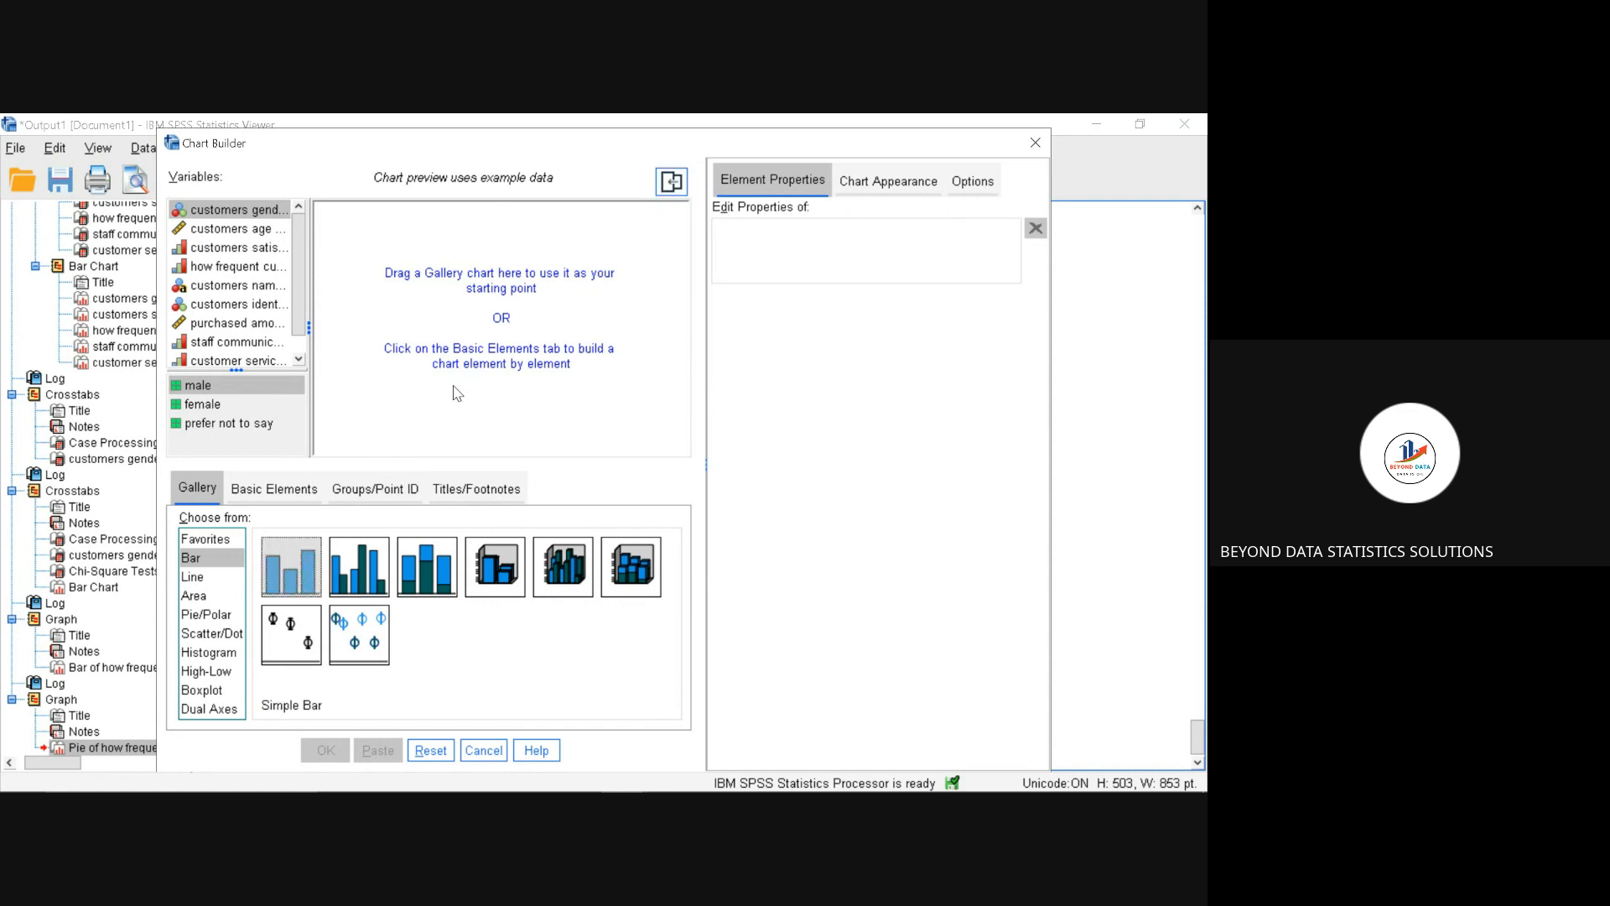
{"action": "left_click_drag", "start_coordinate": [311, 551], "coordinate": [458, 319]}
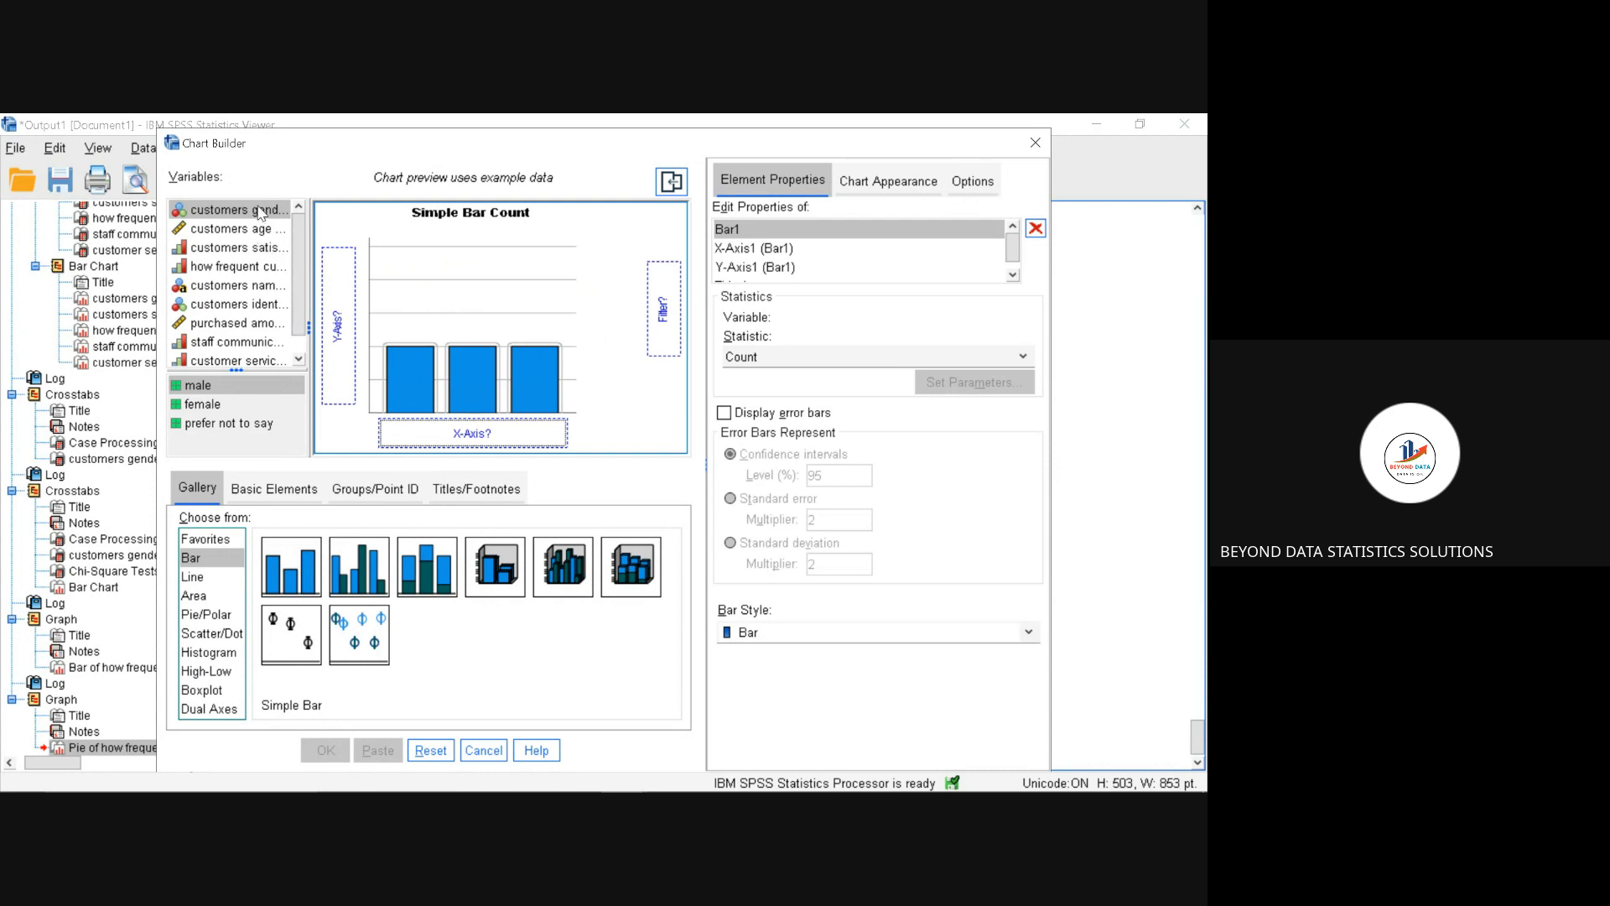
{"action": "left_click_drag", "start_coordinate": [259, 213], "coordinate": [343, 288]}
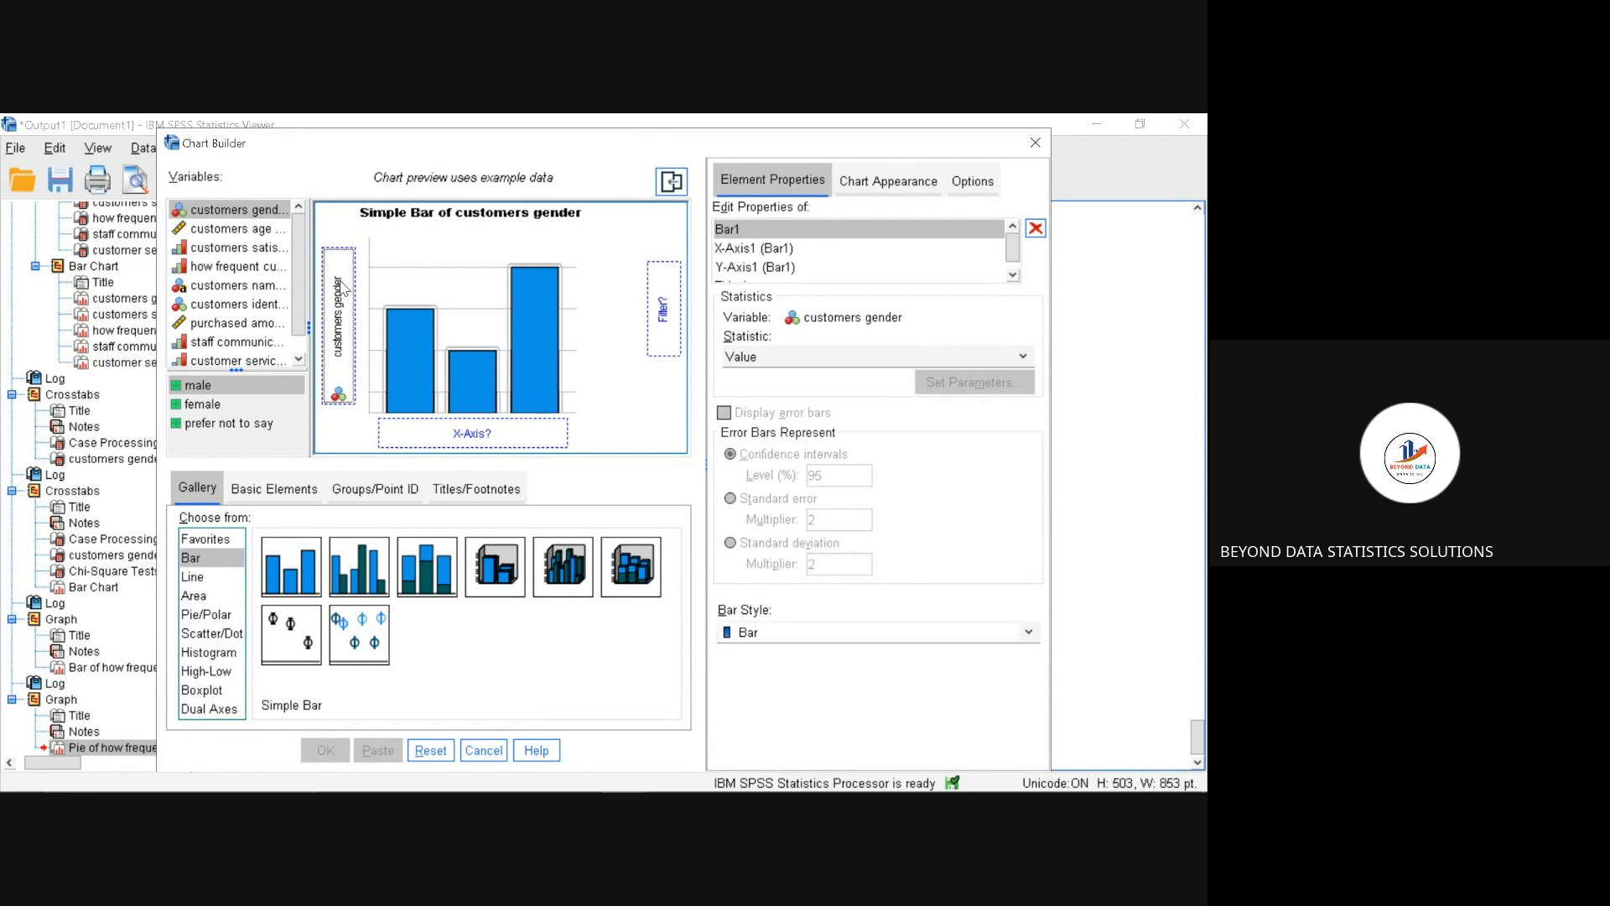
{"action": "left_click_drag", "start_coordinate": [343, 287], "coordinate": [476, 429]}
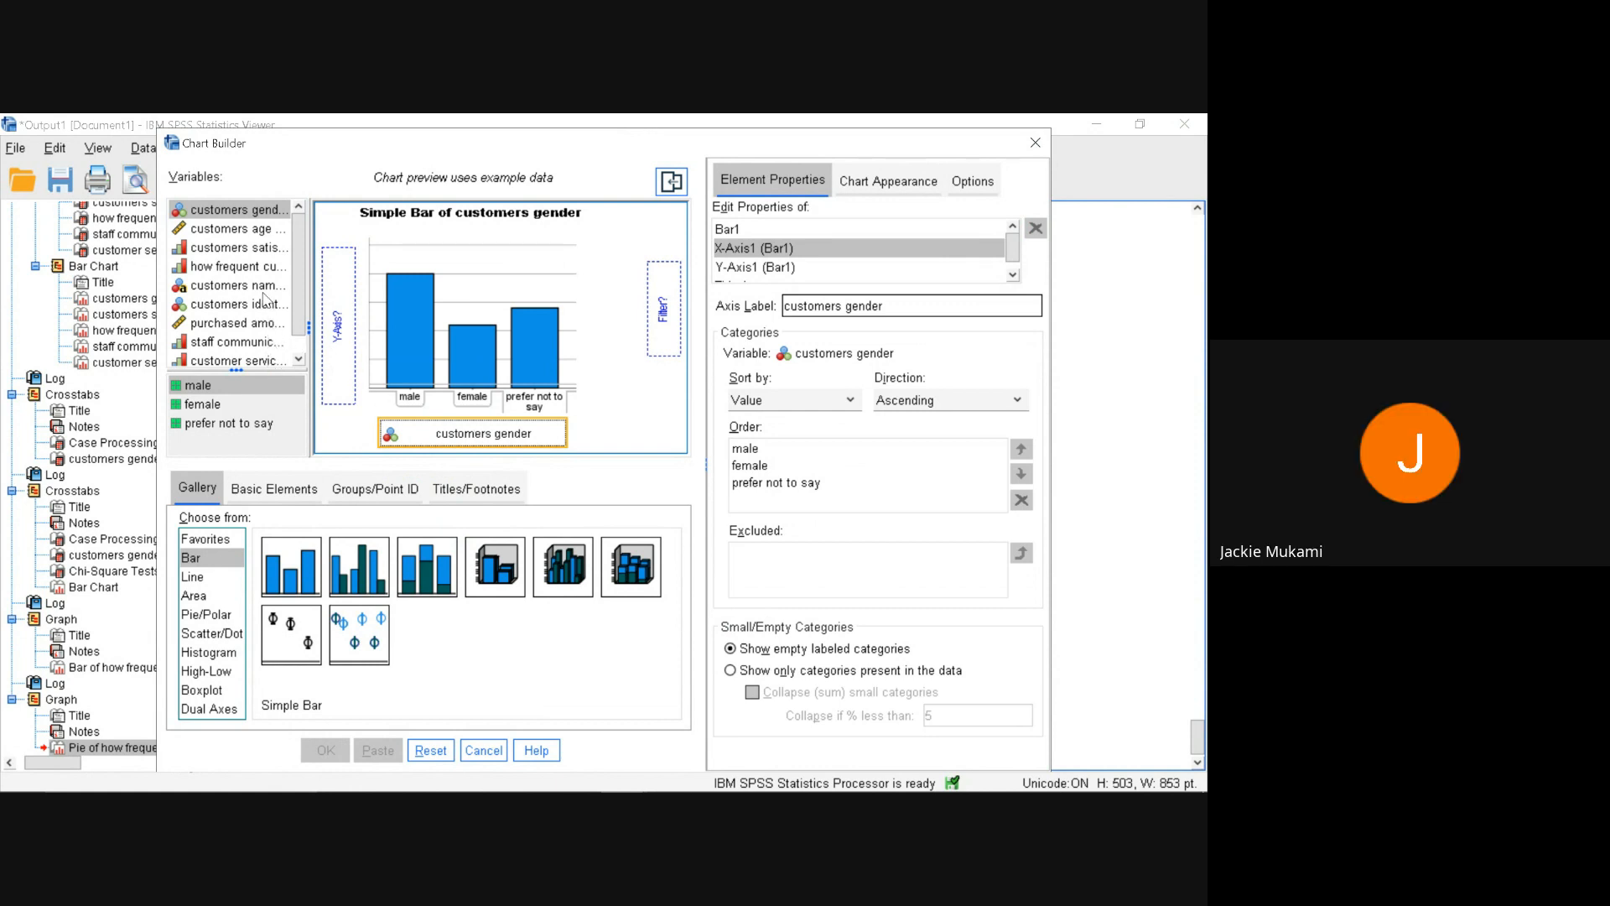
{"action": "left_click_drag", "start_coordinate": [277, 249], "coordinate": [338, 276]}
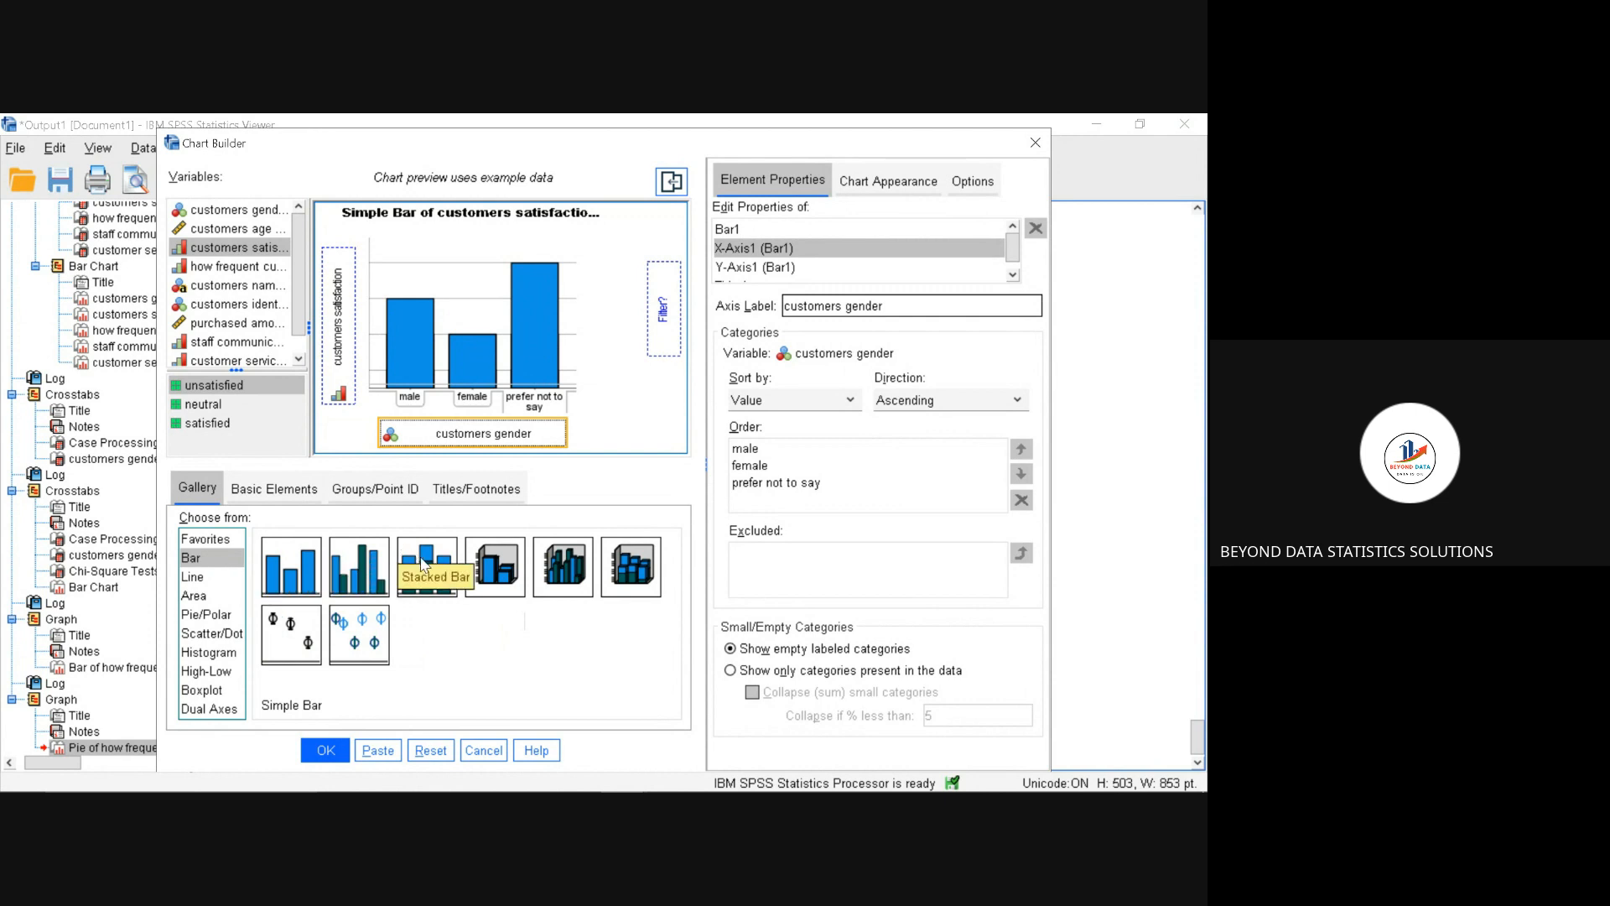
Step: Try the stacked, clustered 3-D and clustered bar layouts in the chart preview, and close Chart Builder without generating a chart
{"action": "left_click", "coordinate": [349, 567]}
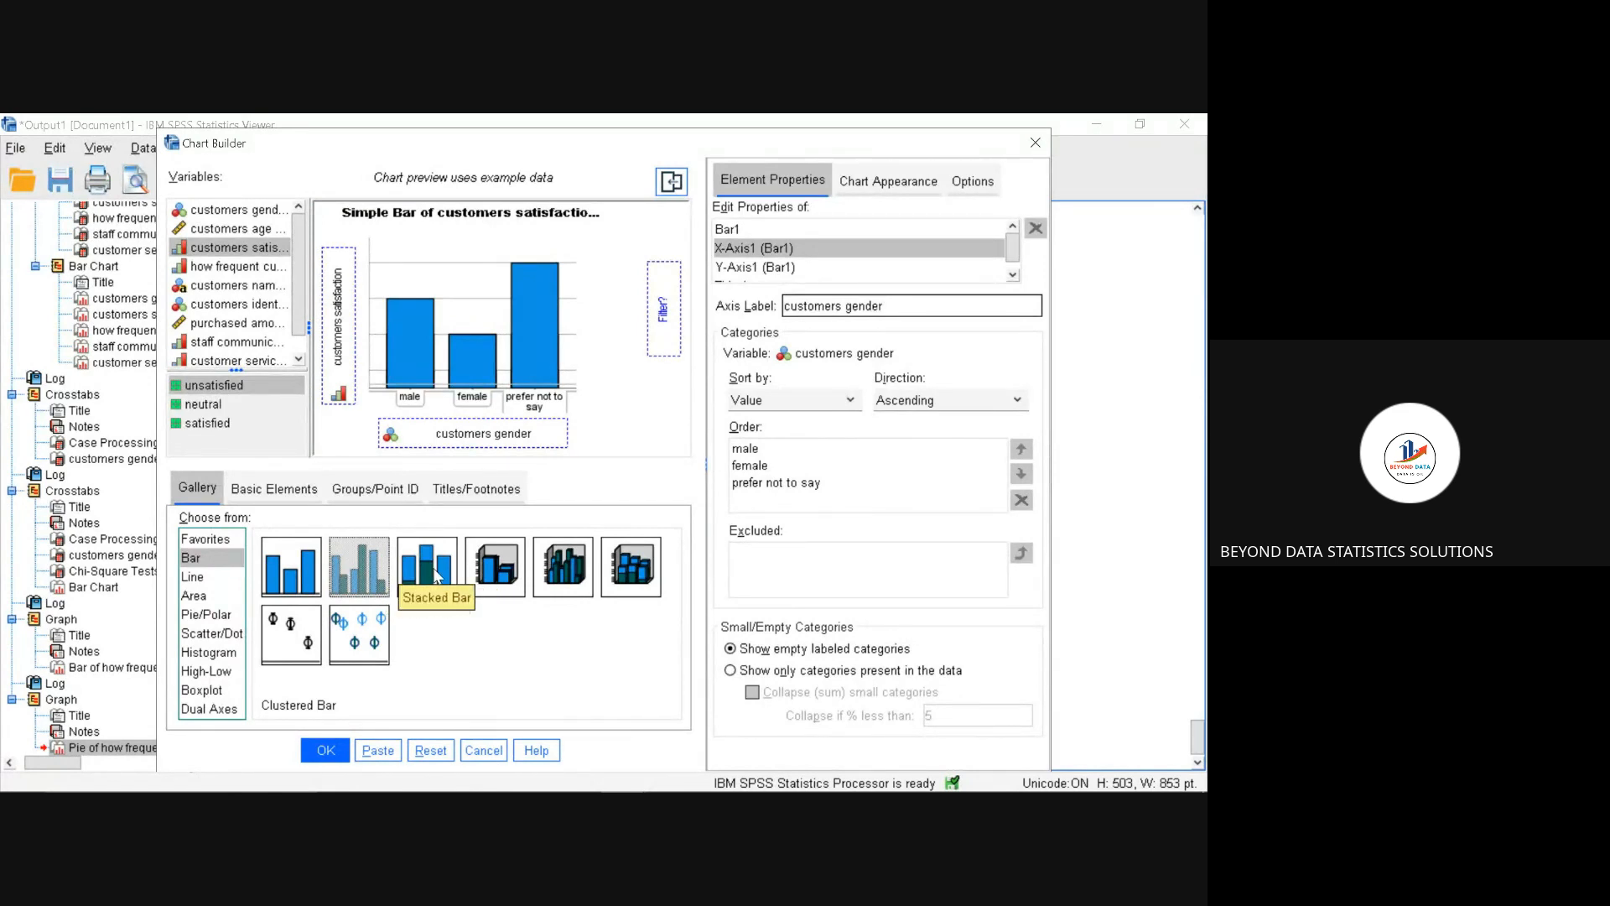
{"action": "left_click_drag", "start_coordinate": [436, 575], "coordinate": [463, 364]}
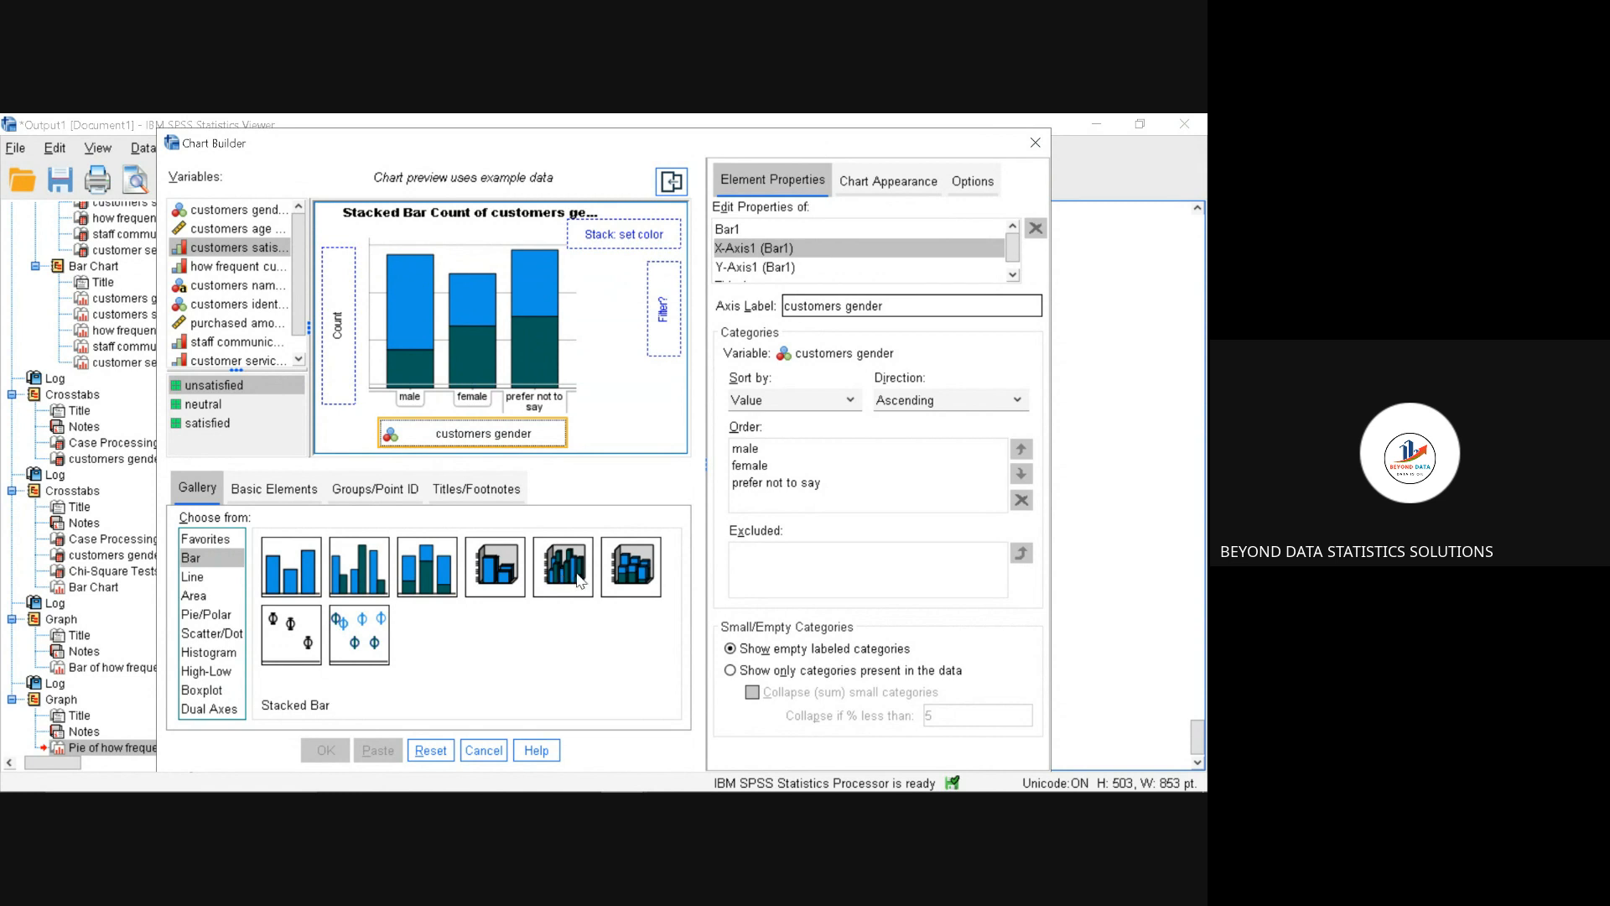
{"action": "left_click_drag", "start_coordinate": [579, 579], "coordinate": [526, 343]}
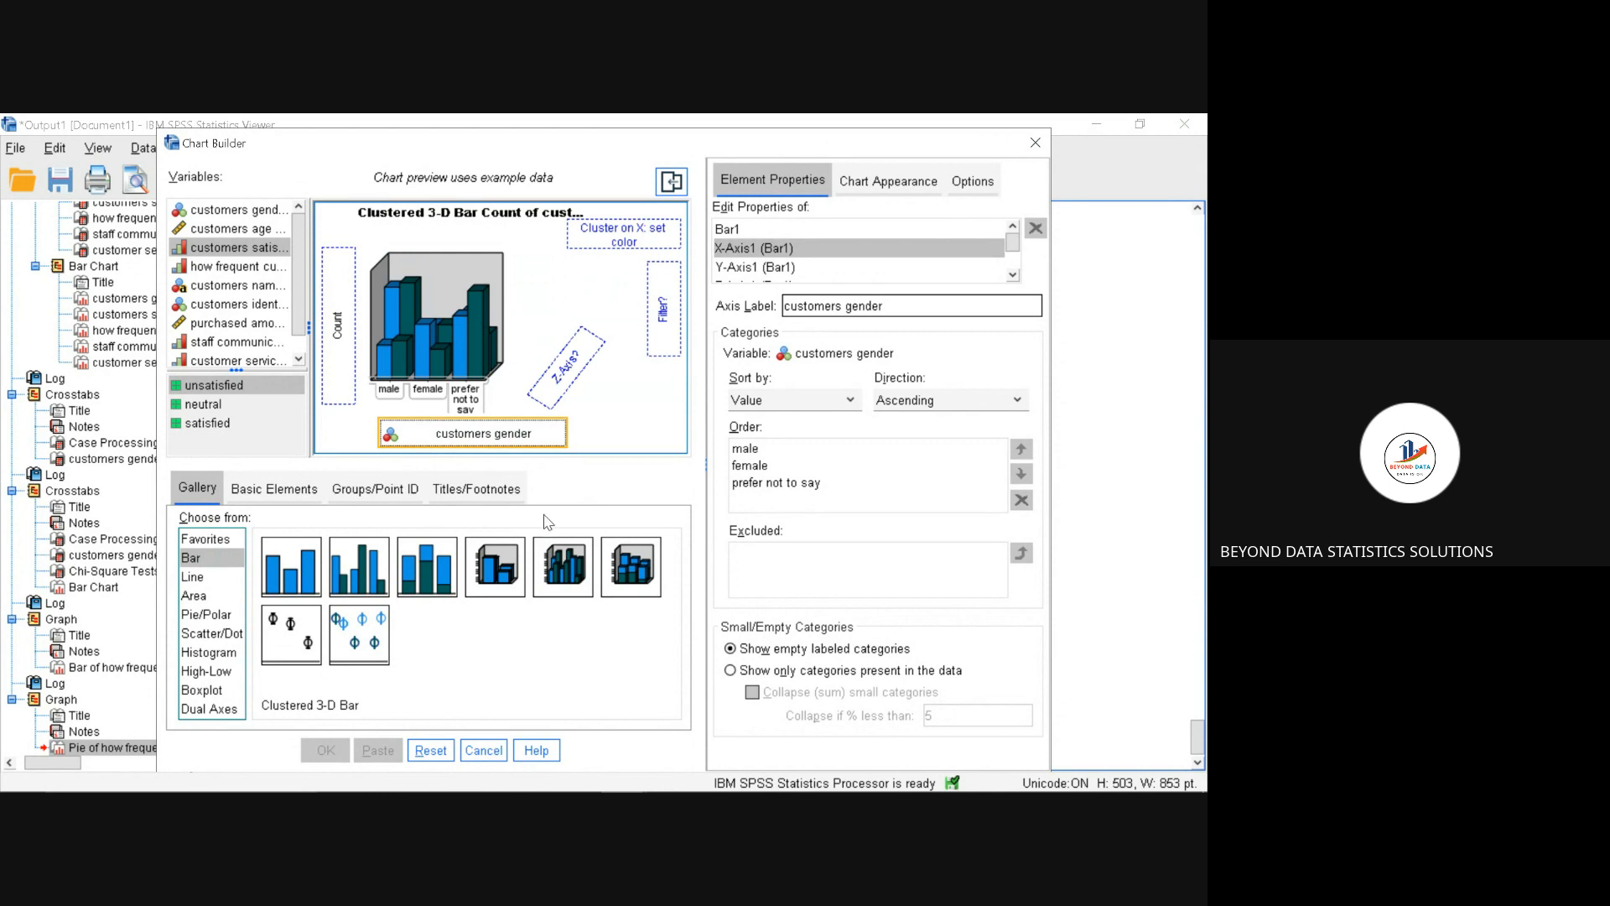
{"action": "left_click_drag", "start_coordinate": [427, 566], "coordinate": [461, 394]}
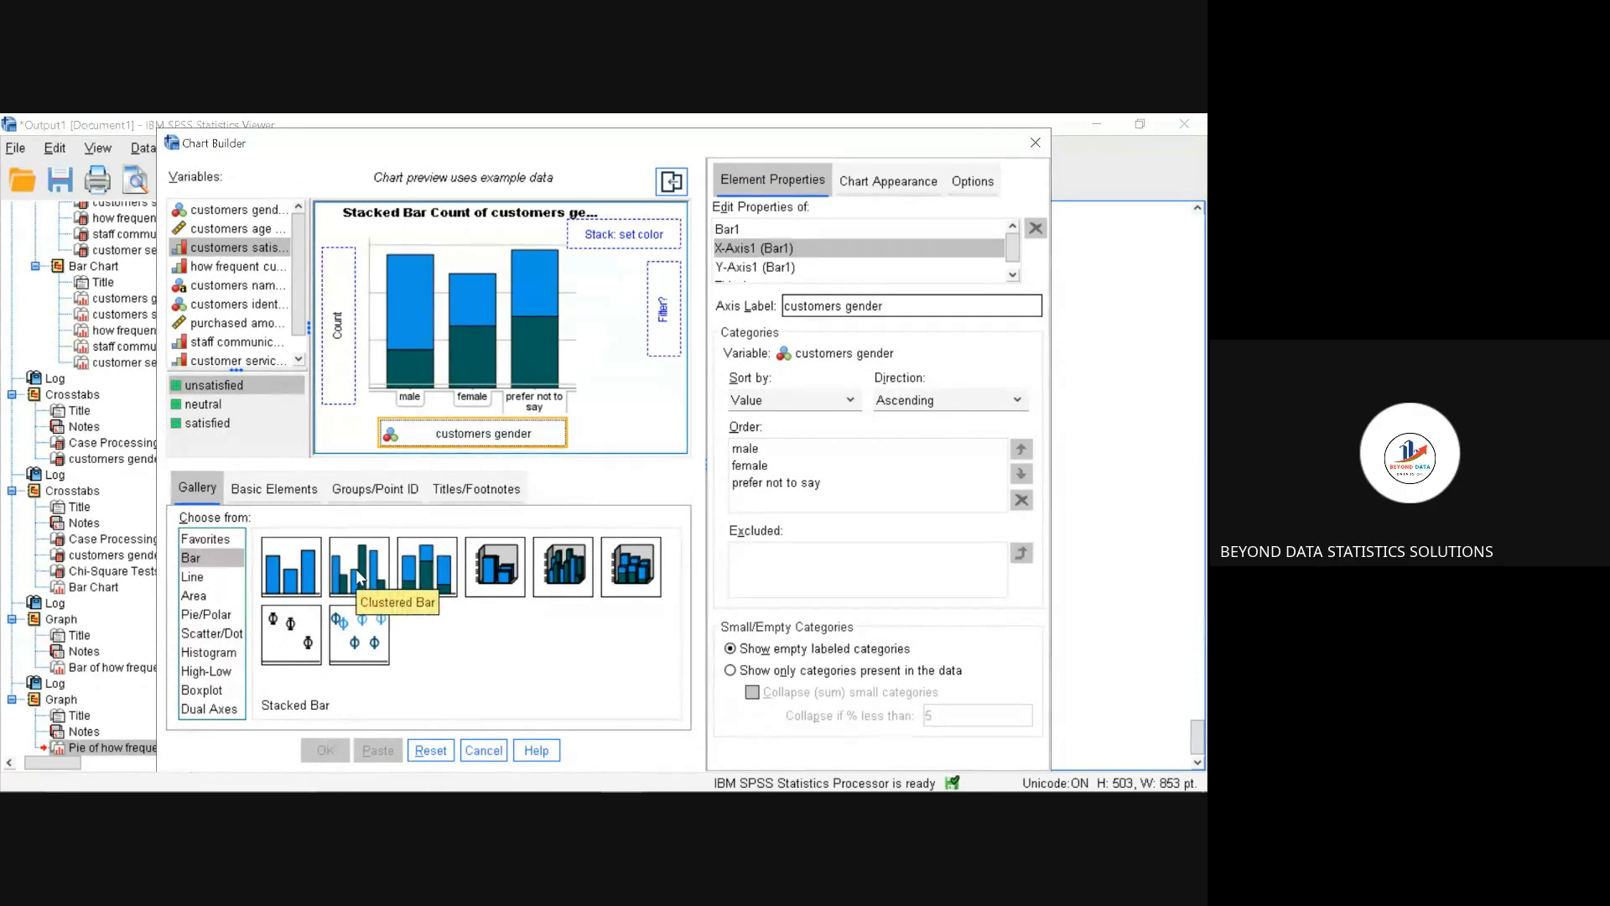
{"action": "left_click_drag", "start_coordinate": [366, 551], "coordinate": [456, 333]}
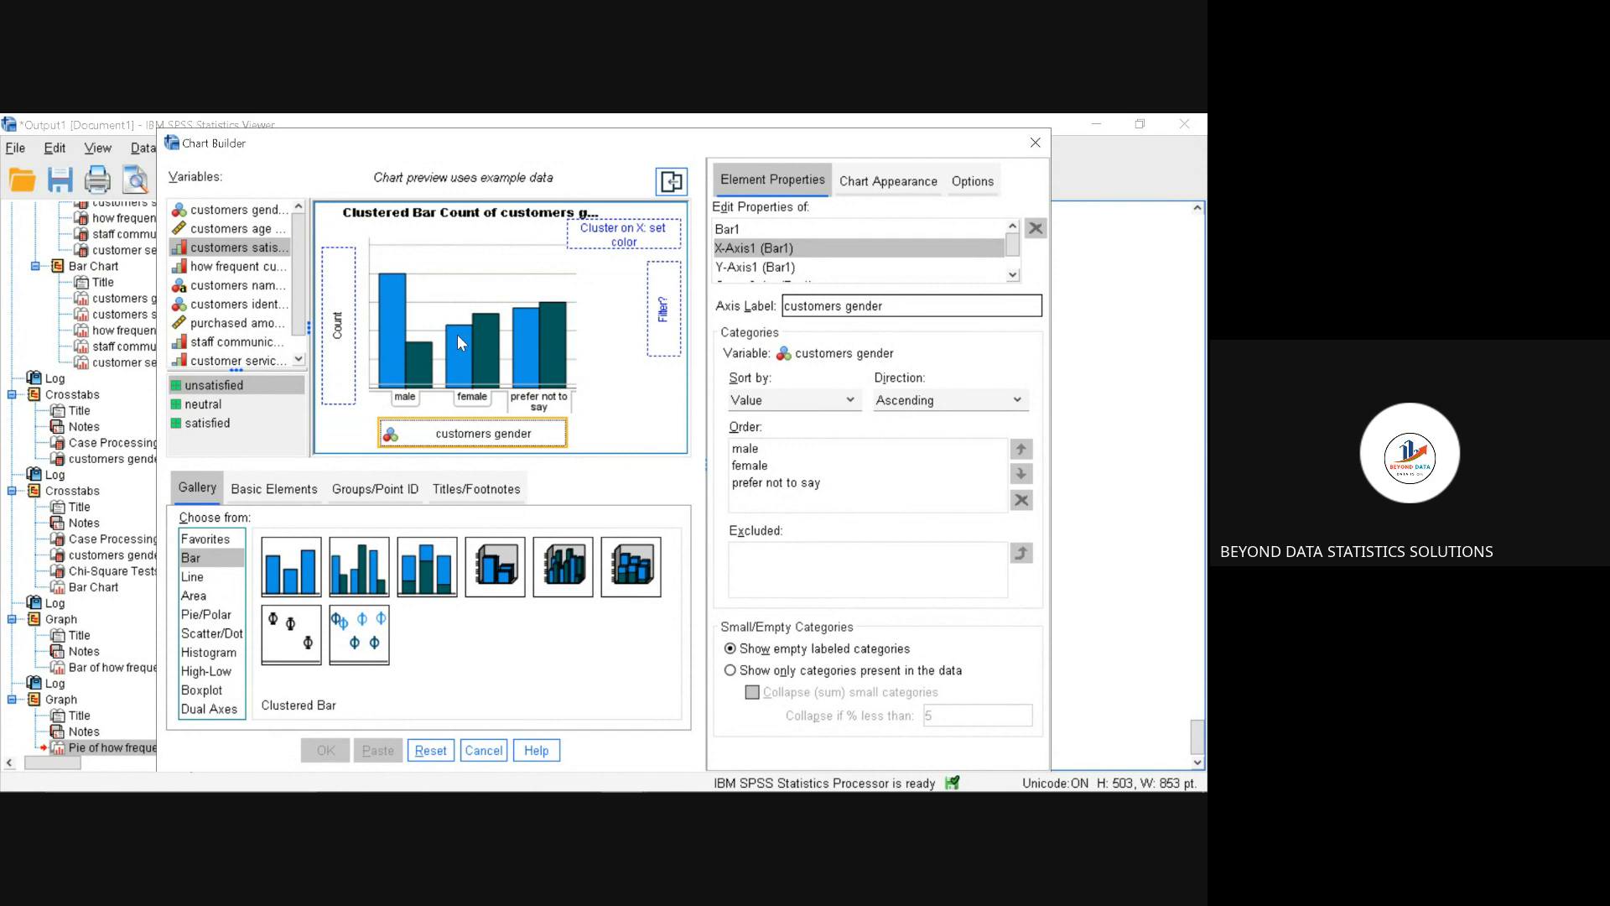
{"action": "left_click", "coordinate": [1035, 144]}
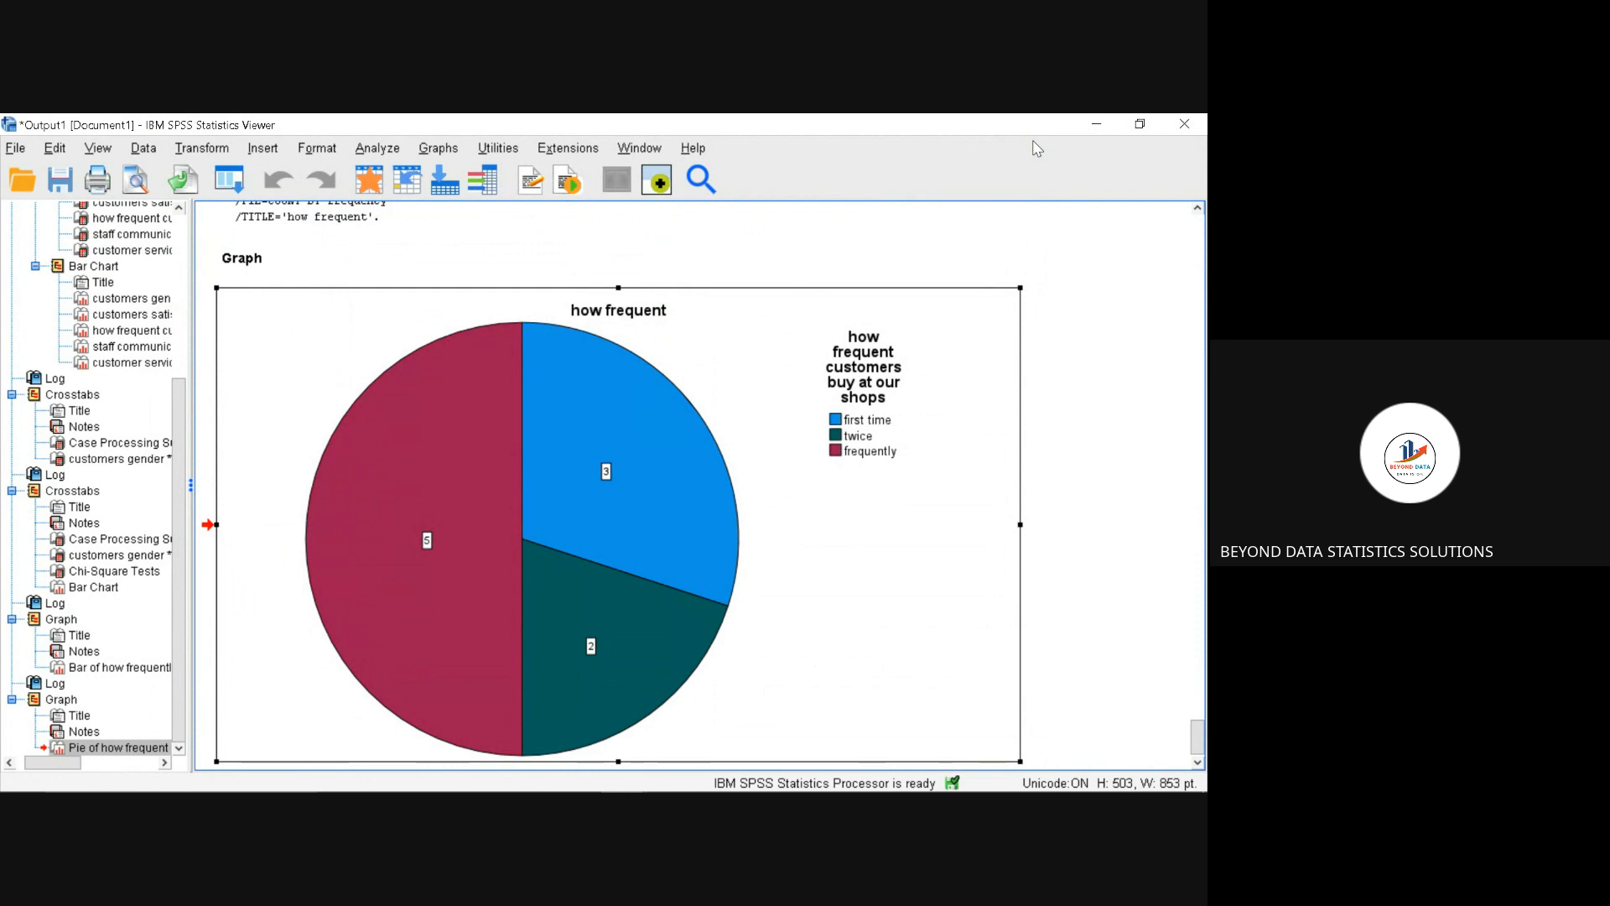
{"action": "left_click", "coordinate": [452, 151]}
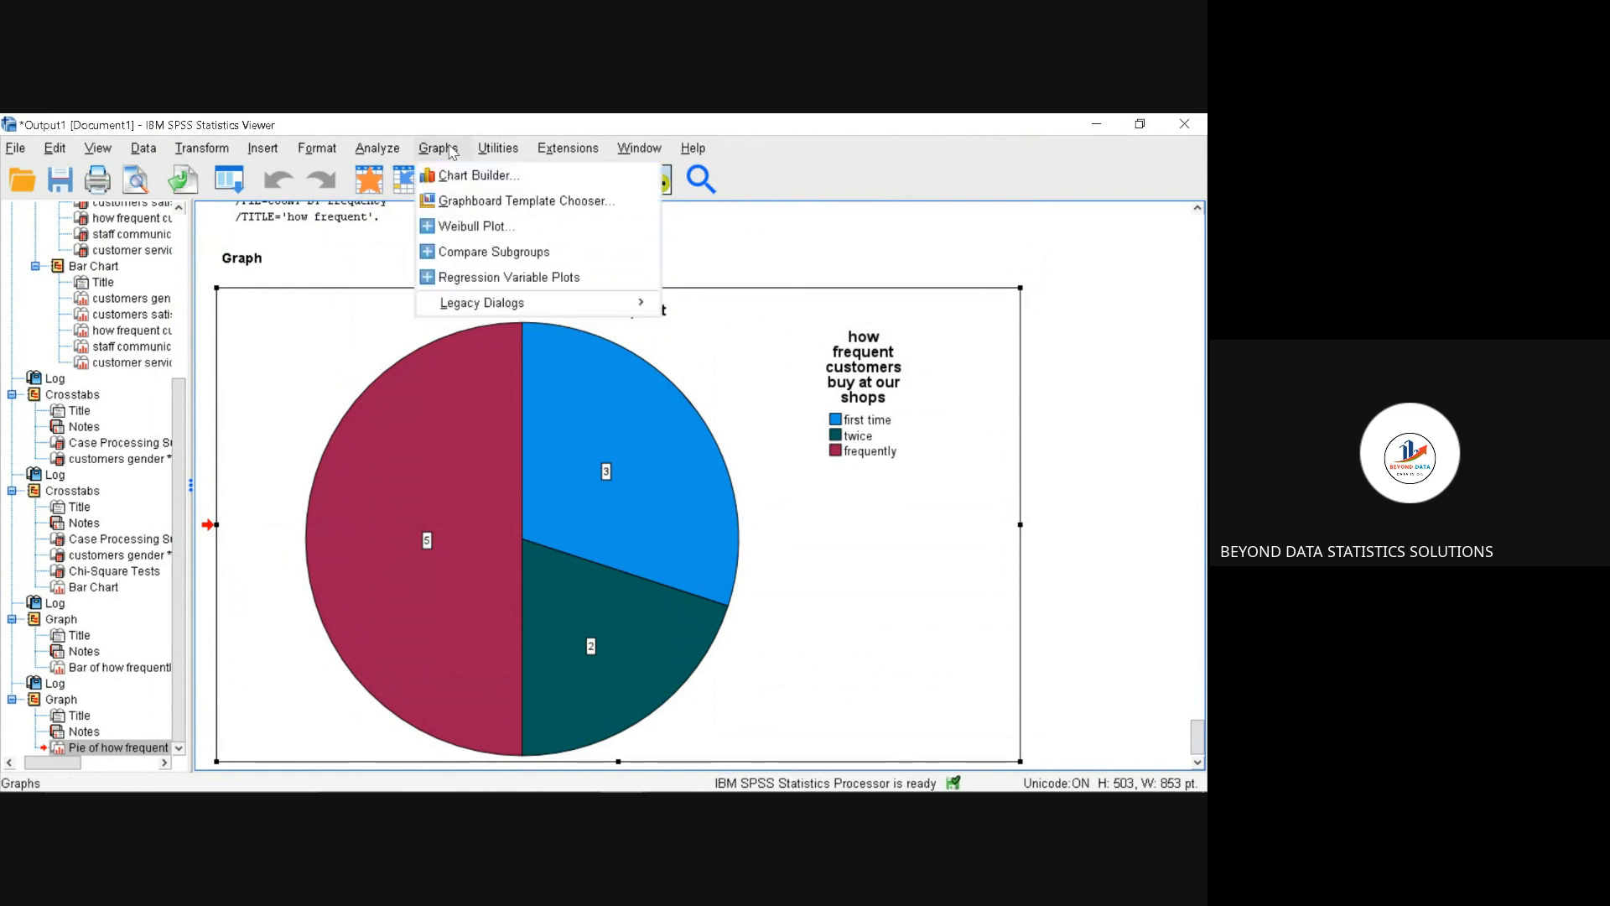
{"action": "mouse_move", "coordinate": [527, 306]}
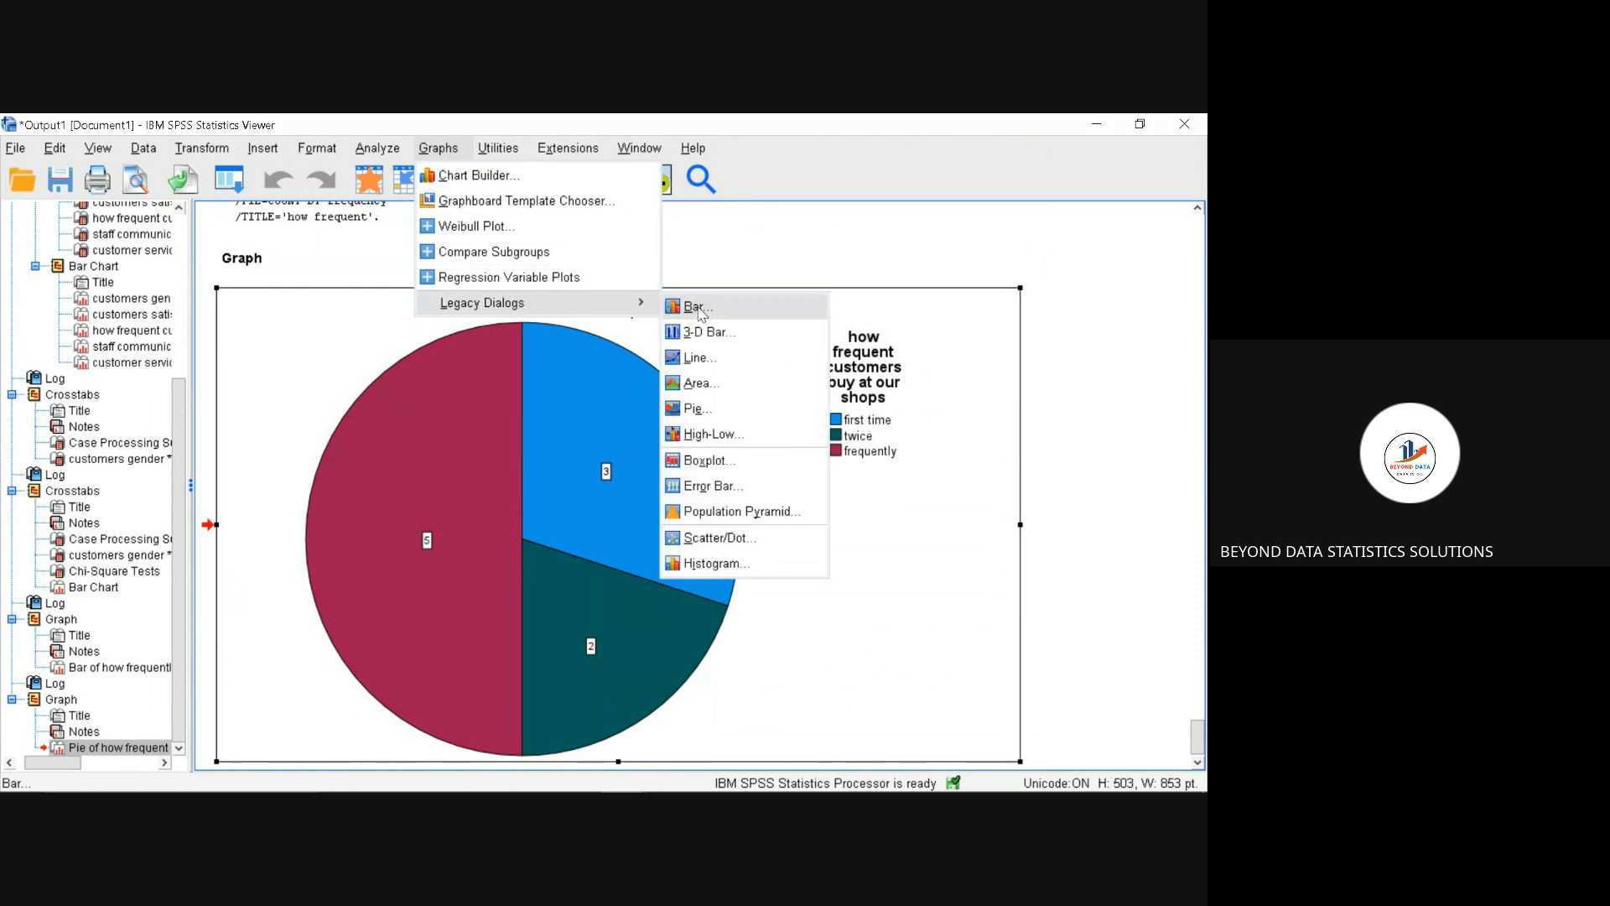
{"action": "left_click", "coordinate": [765, 560]}
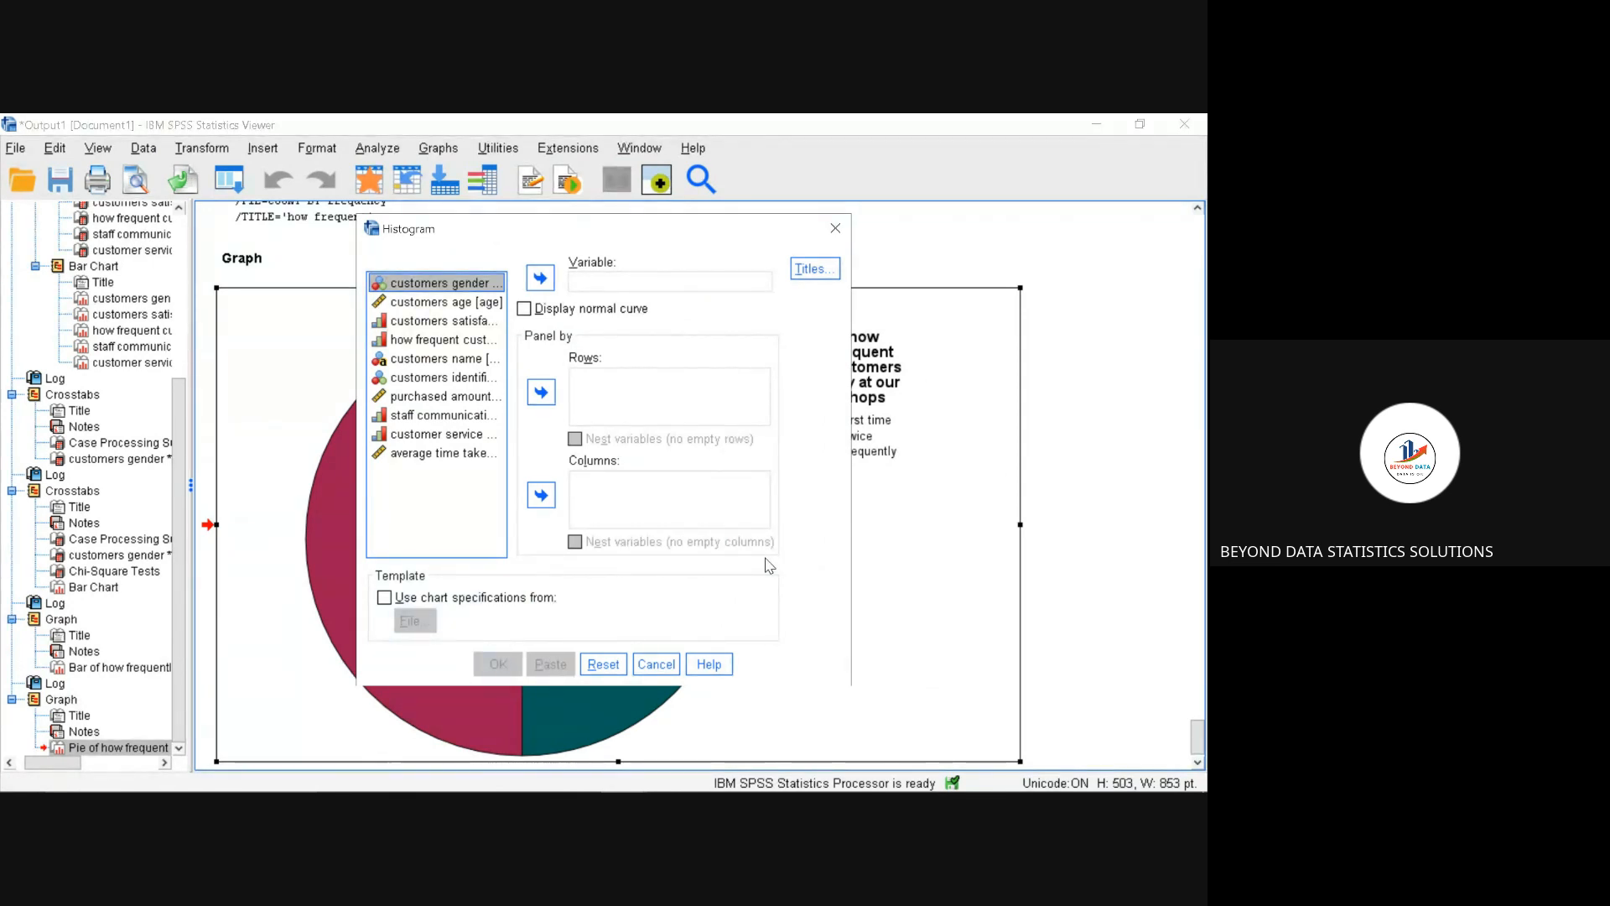
{"action": "left_click", "coordinate": [835, 228]}
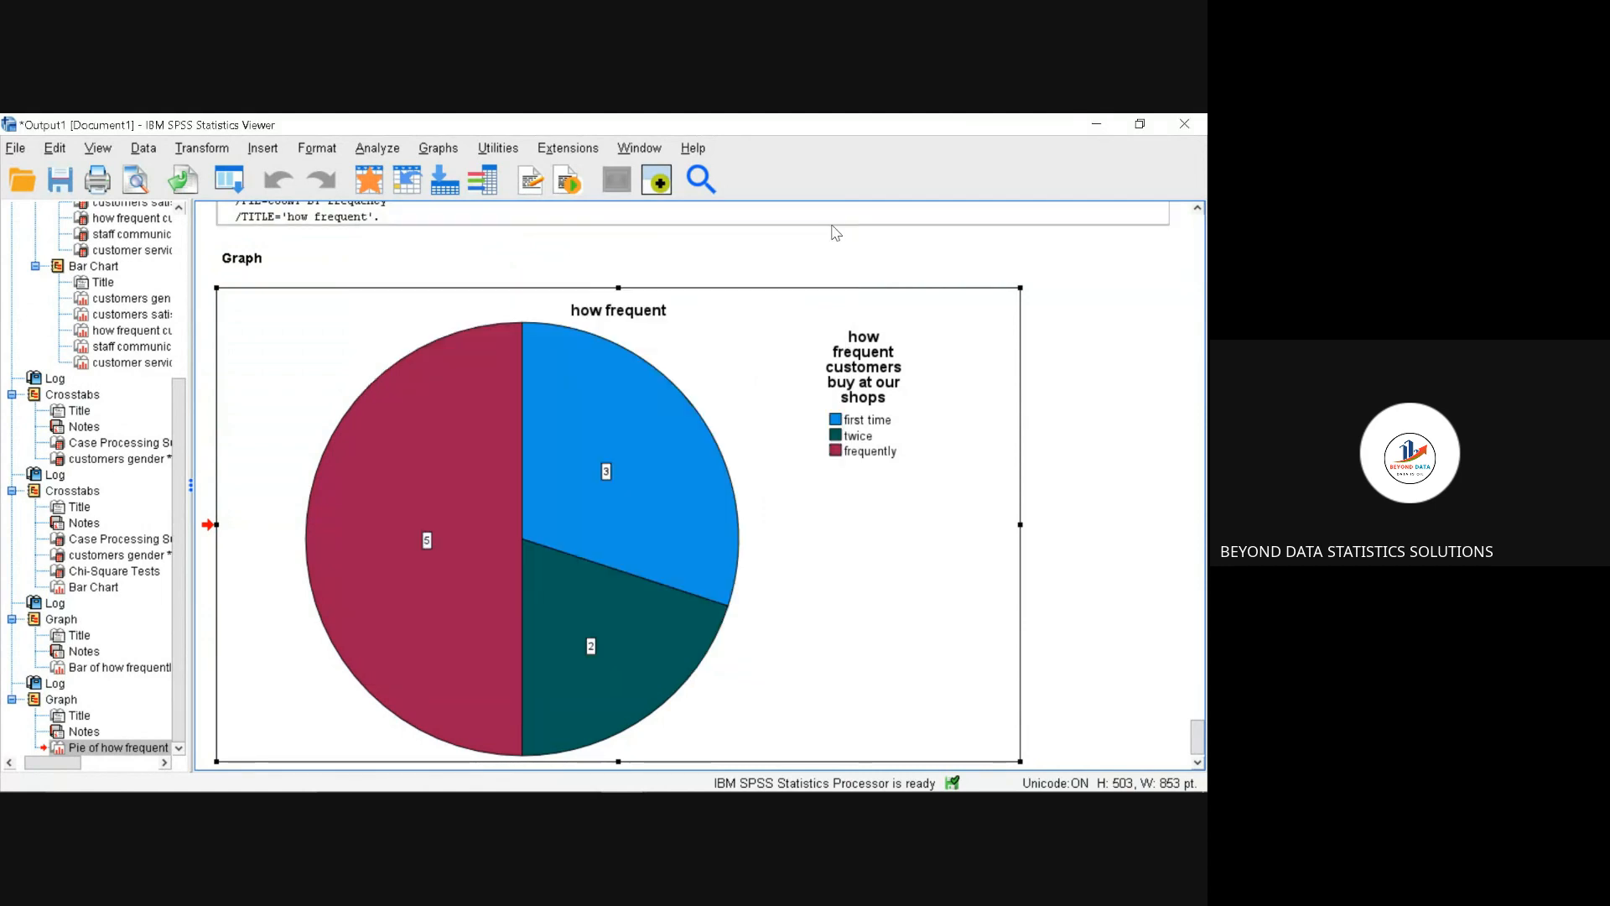
Step: Generate a histogram of customers age with the normal curve displayed and bring it into view in the output
{"action": "left_click", "coordinate": [455, 149]}
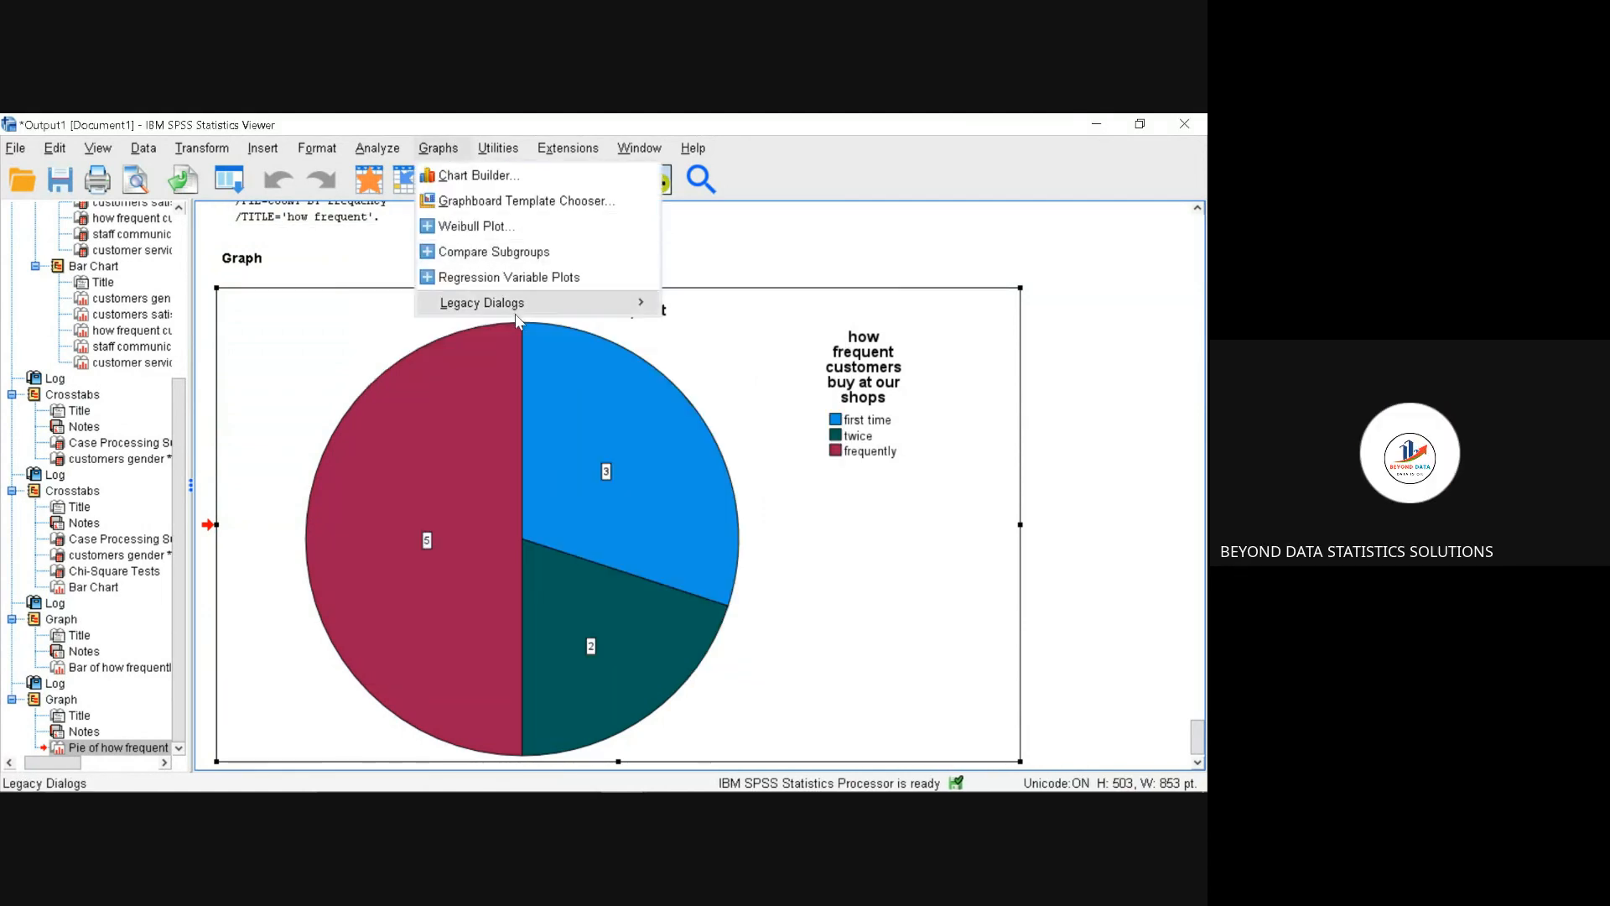
{"action": "mouse_move", "coordinate": [520, 304]}
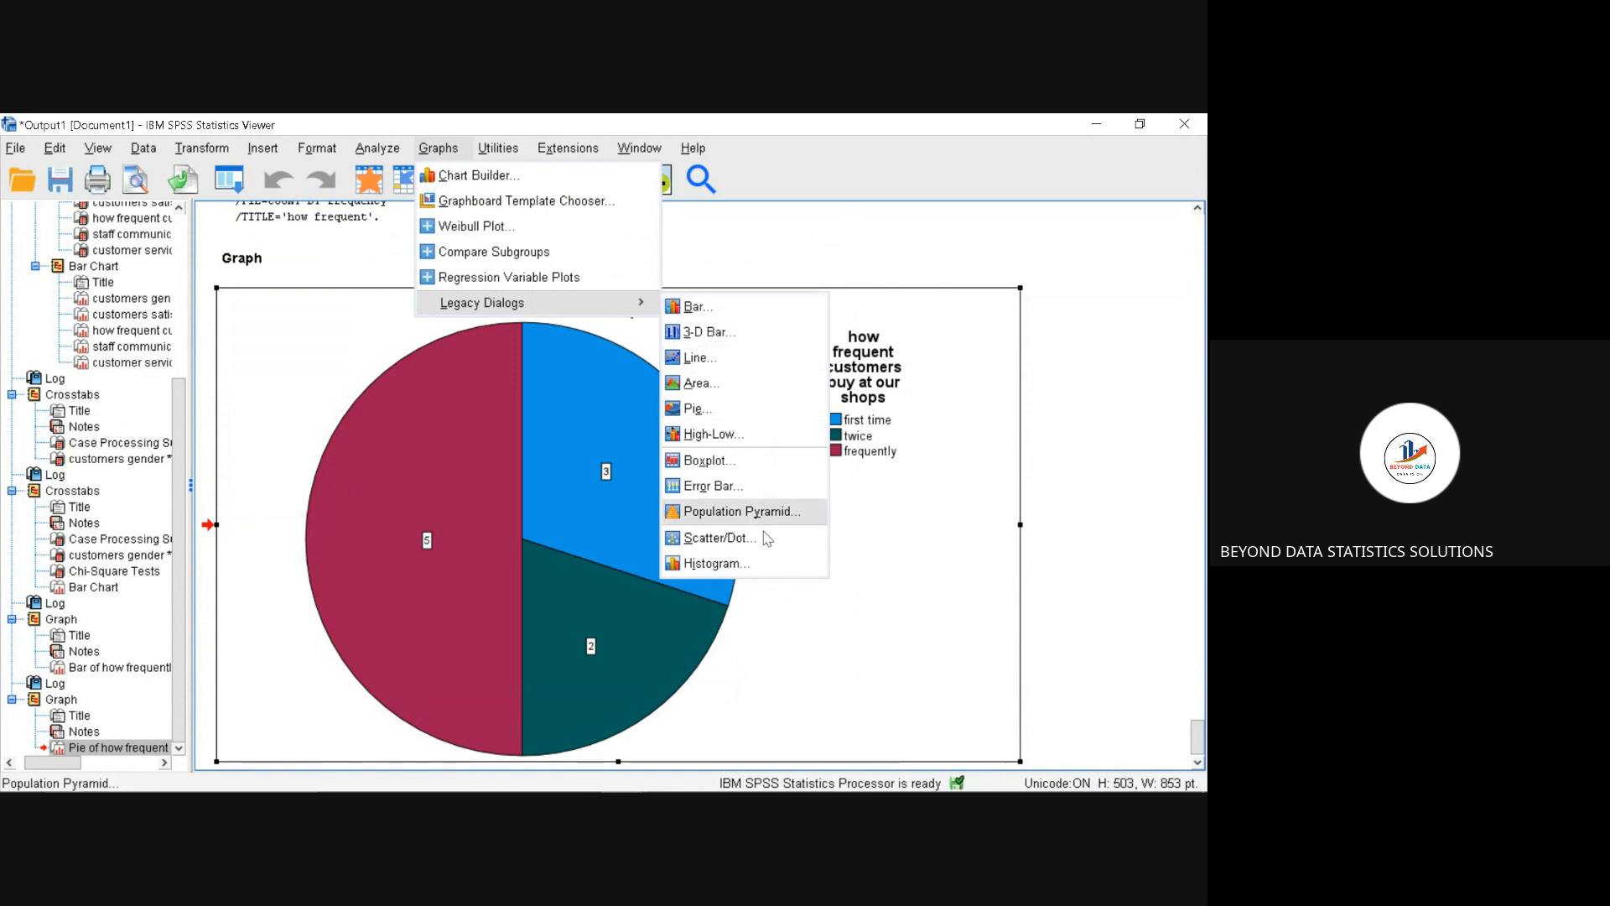
{"action": "left_click", "coordinate": [767, 564]}
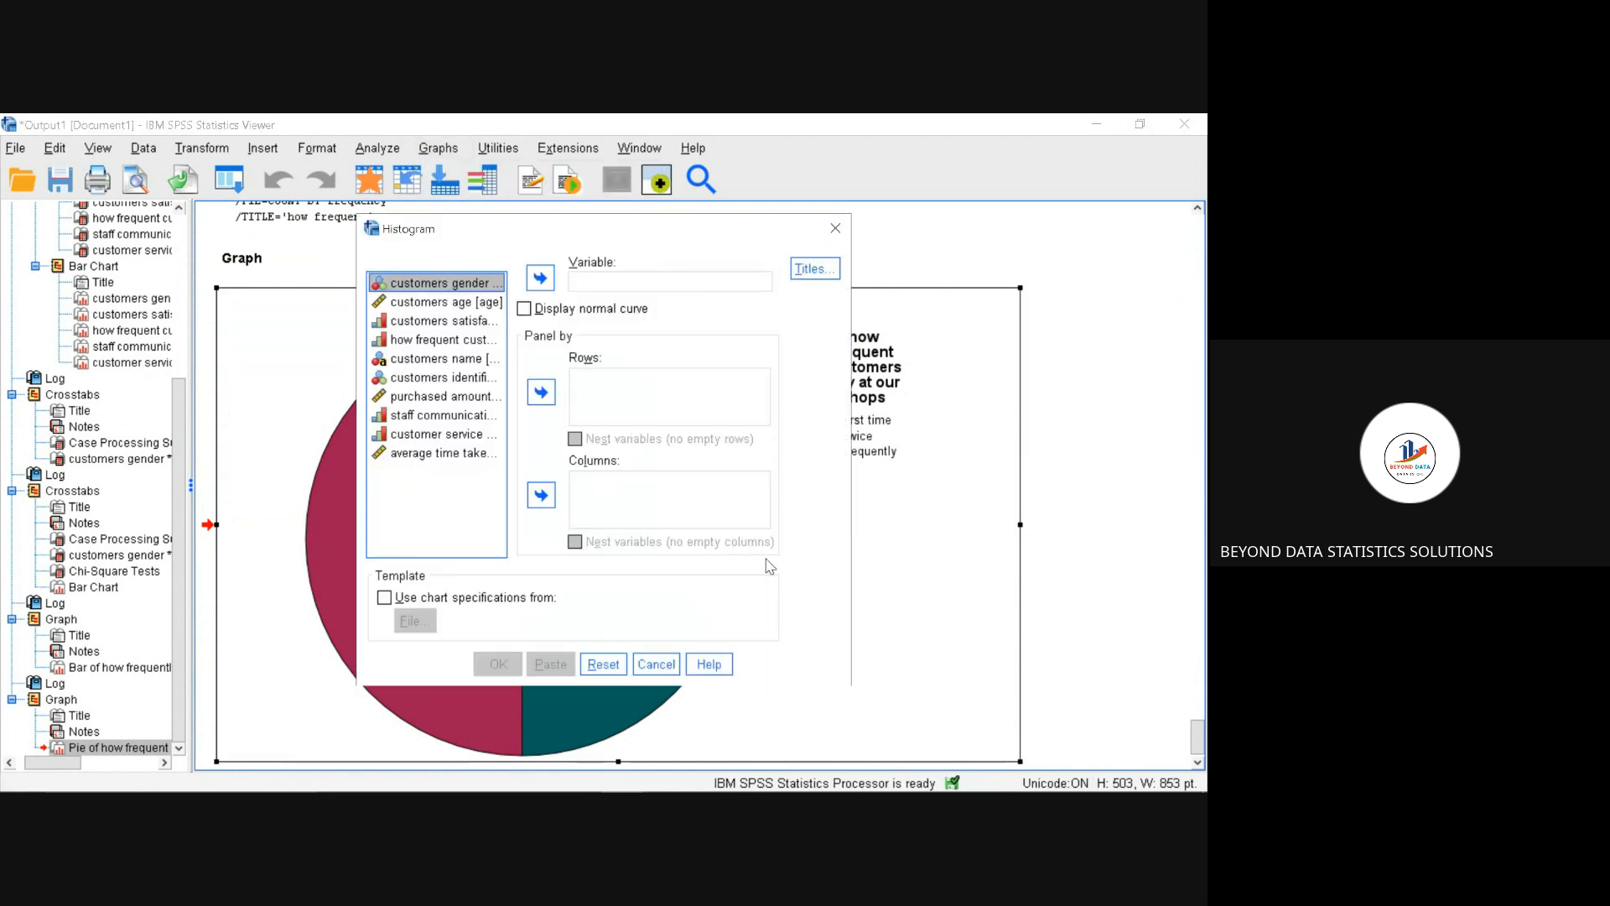
{"action": "left_click", "coordinate": [428, 310]}
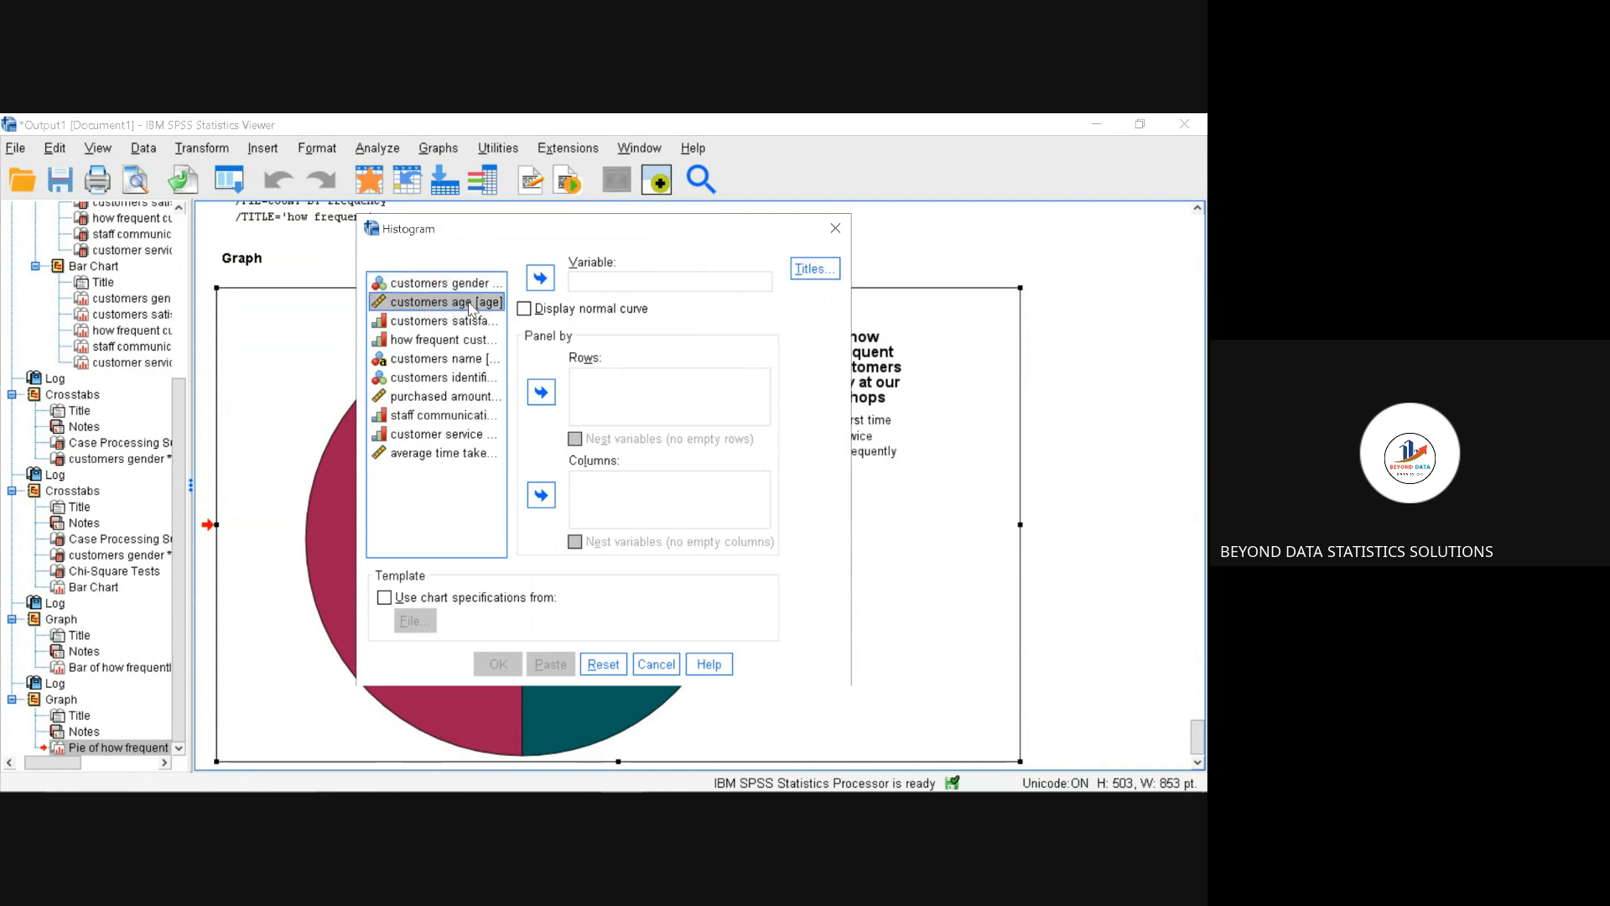
{"action": "left_click_drag", "start_coordinate": [473, 309], "coordinate": [589, 285]}
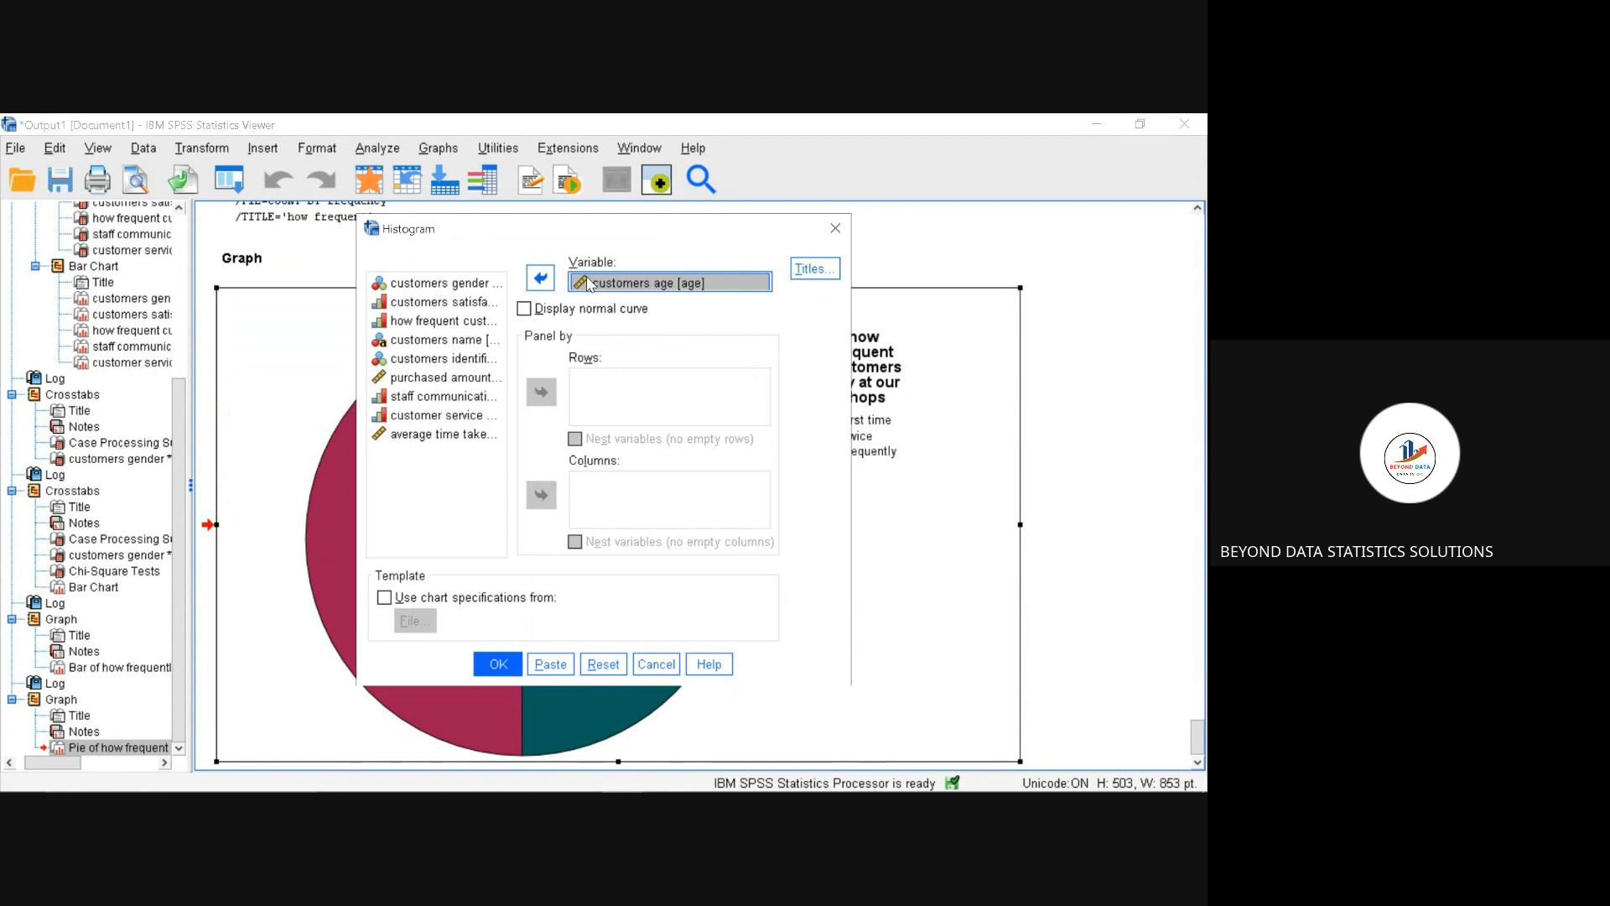
{"action": "left_click", "coordinate": [526, 313]}
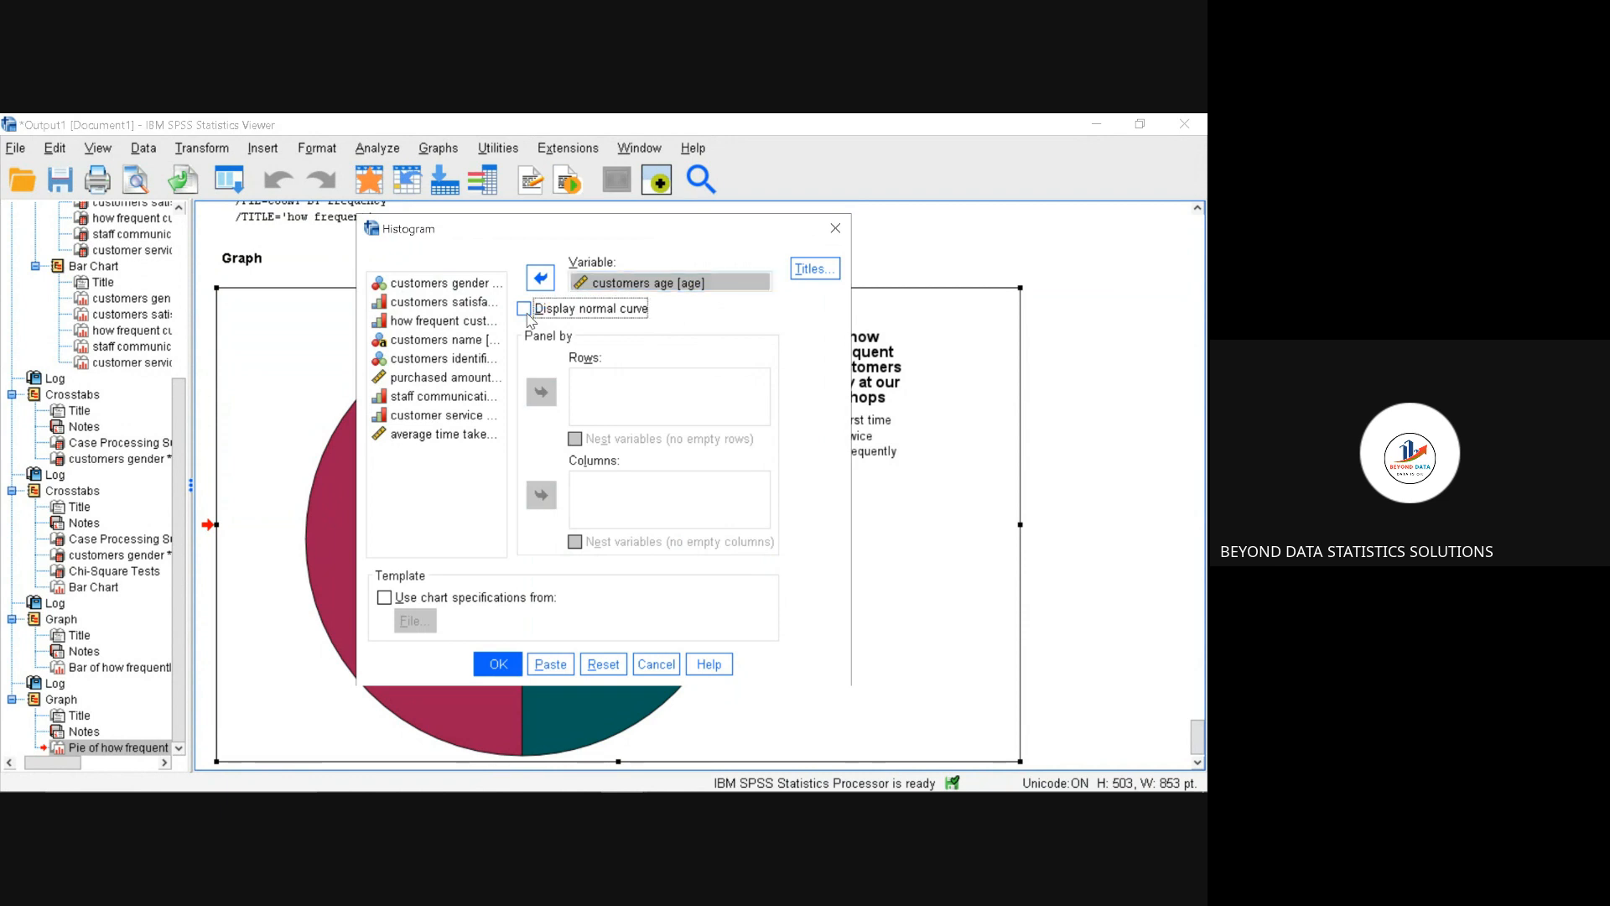
{"action": "left_click", "coordinate": [501, 667]}
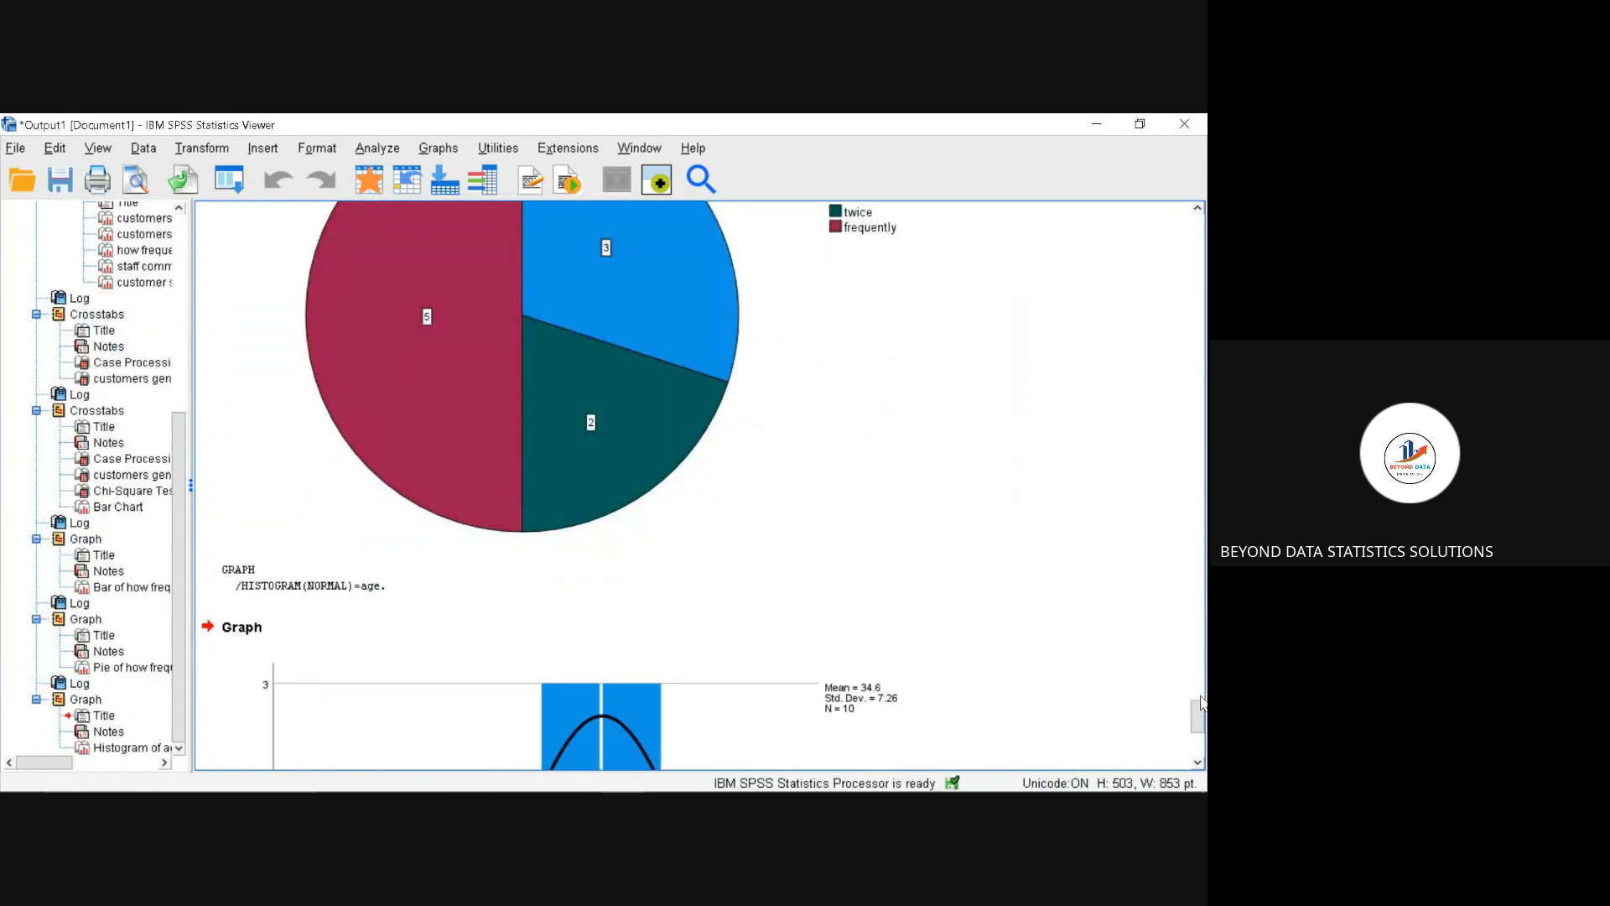
{"action": "left_click_drag", "start_coordinate": [1201, 703], "coordinate": [1201, 759]}
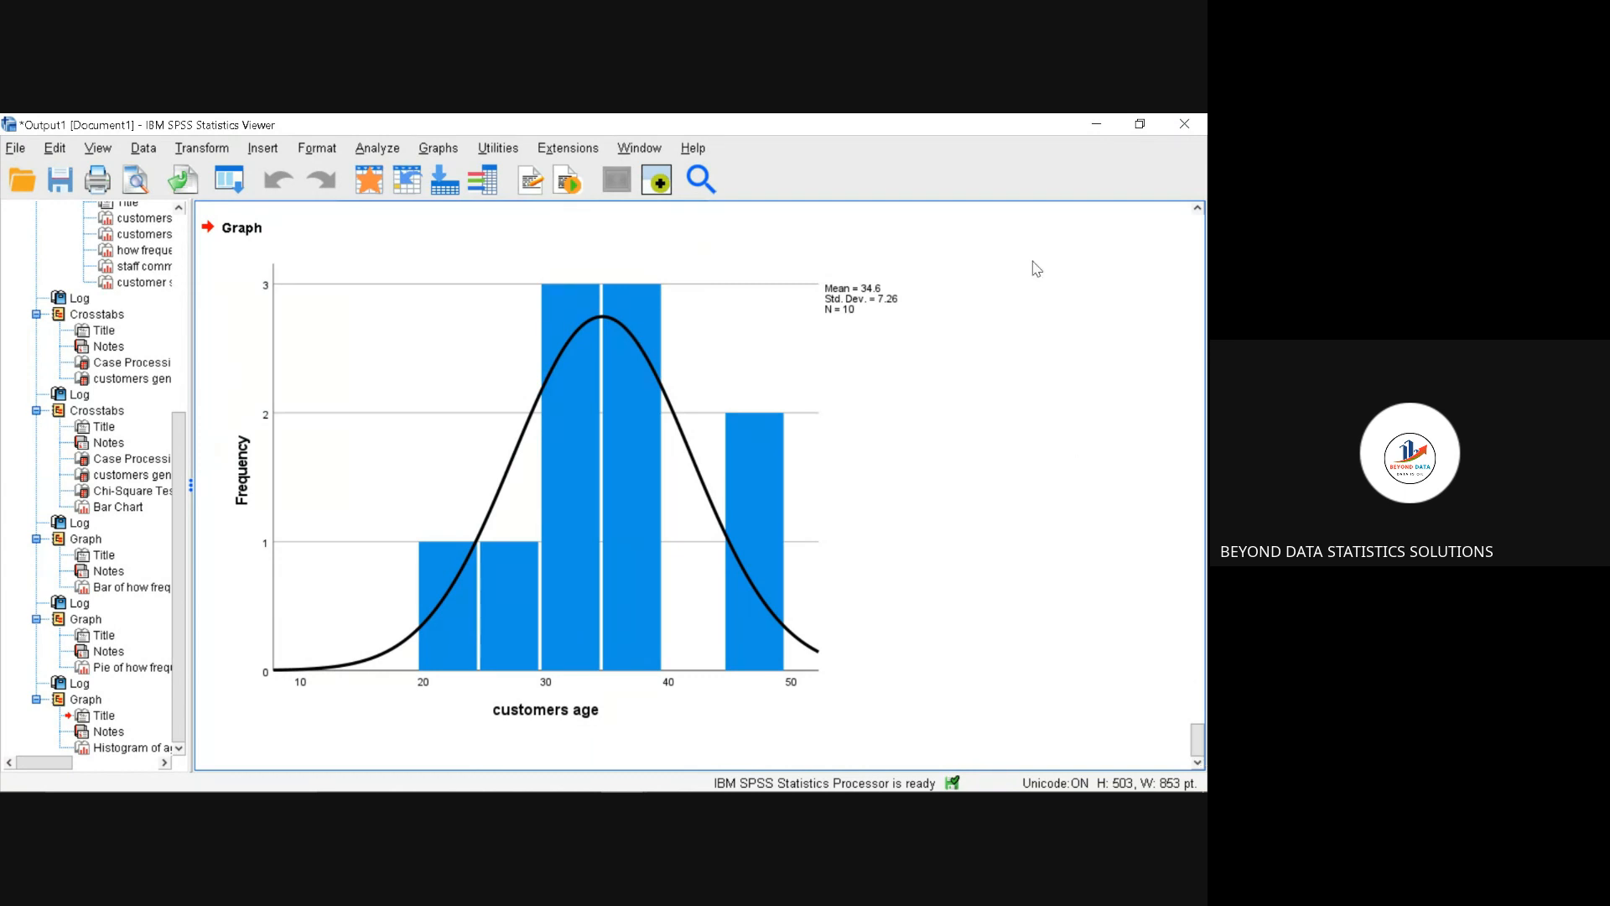
Step: Leave the output viewer and show the survey dataset's case values in the data editor
{"action": "left_click", "coordinate": [1101, 132]}
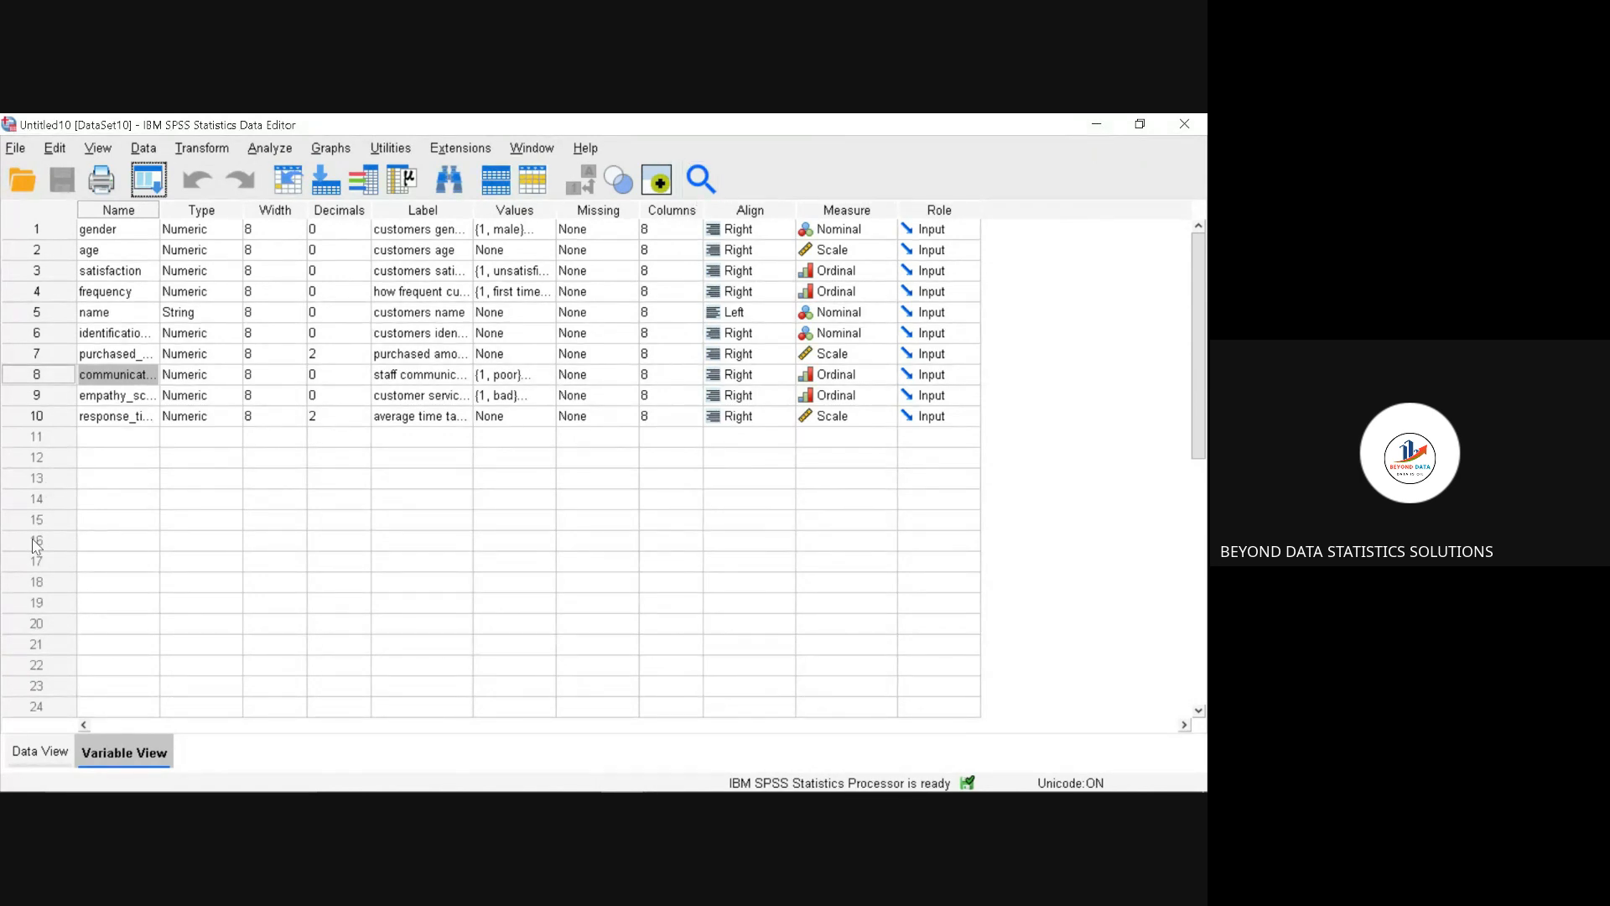
{"action": "left_click", "coordinate": [41, 752]}
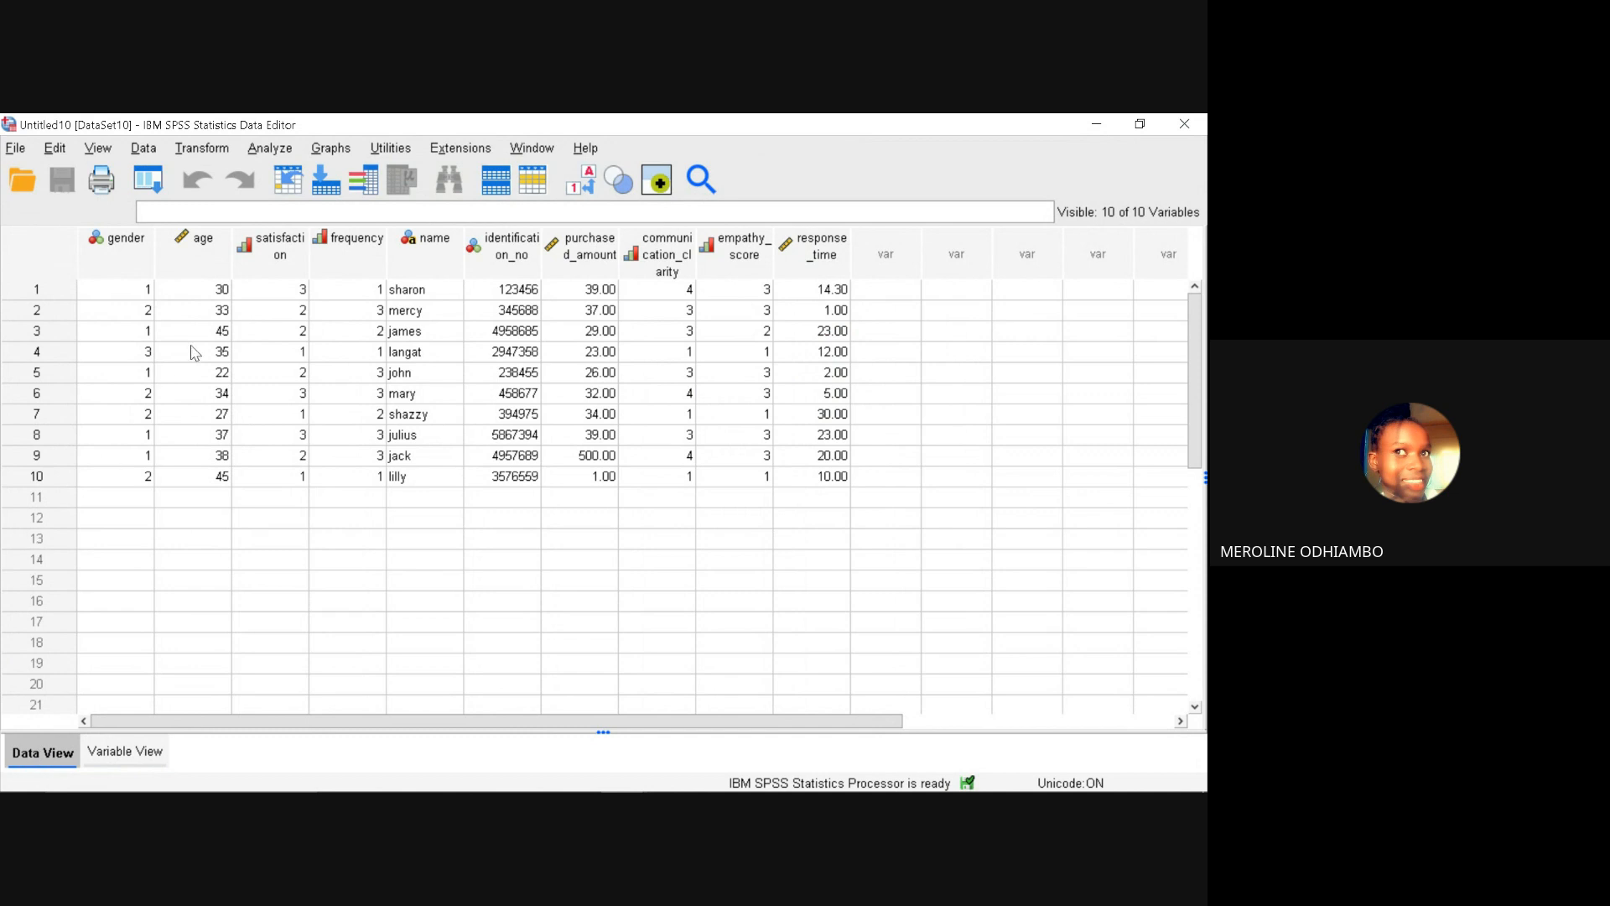
{"action": "left_click", "coordinate": [210, 154]}
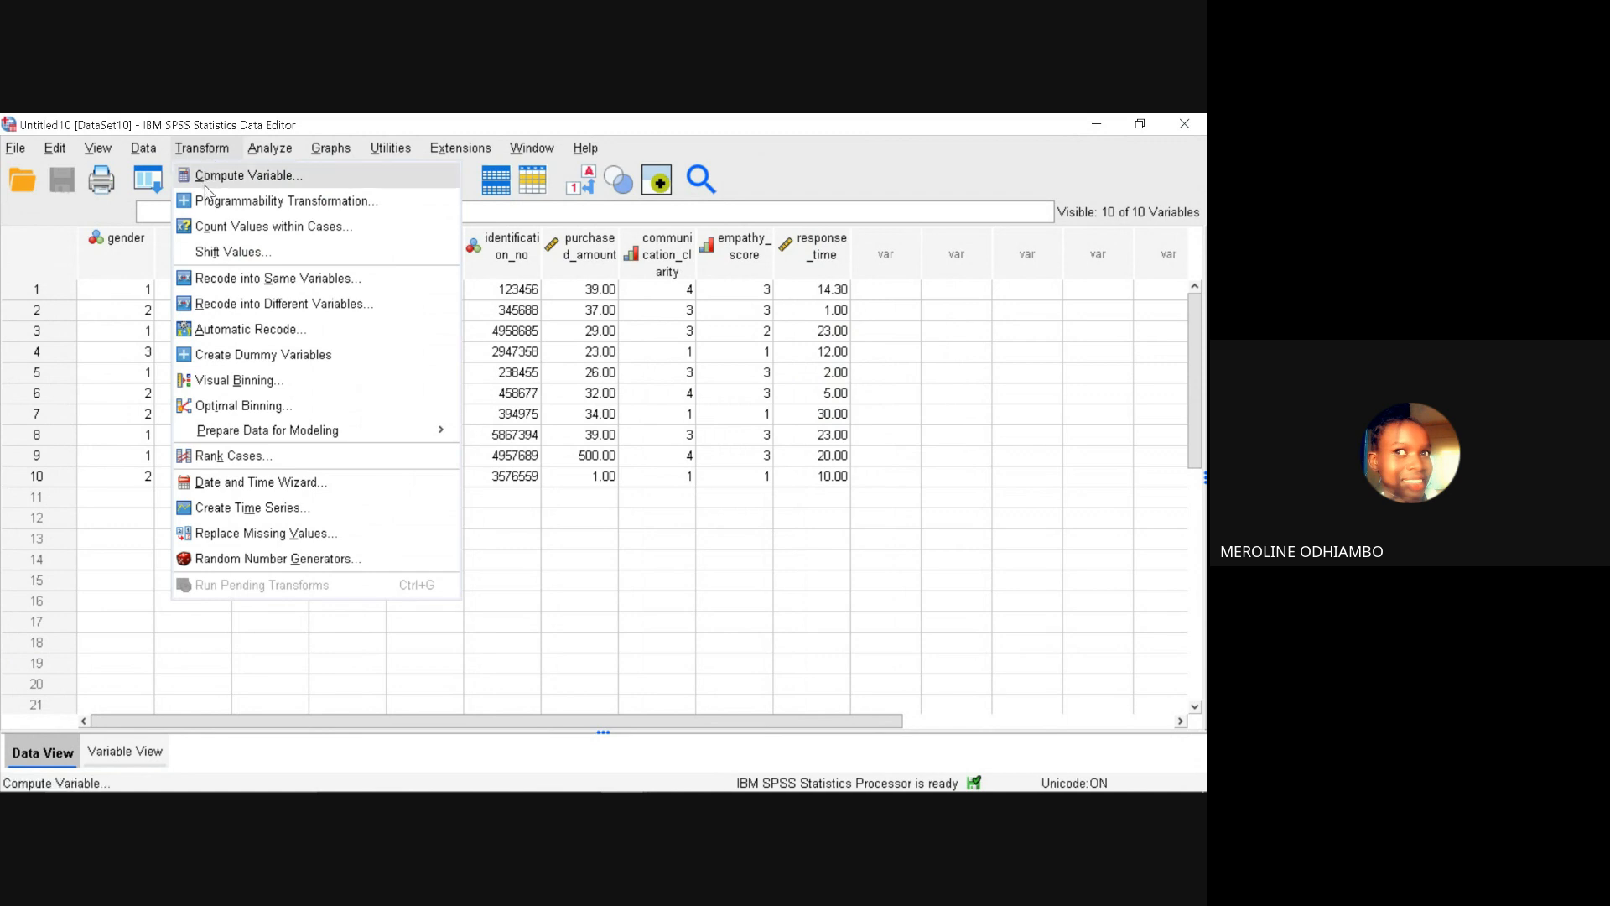
{"action": "left_click", "coordinate": [248, 280]}
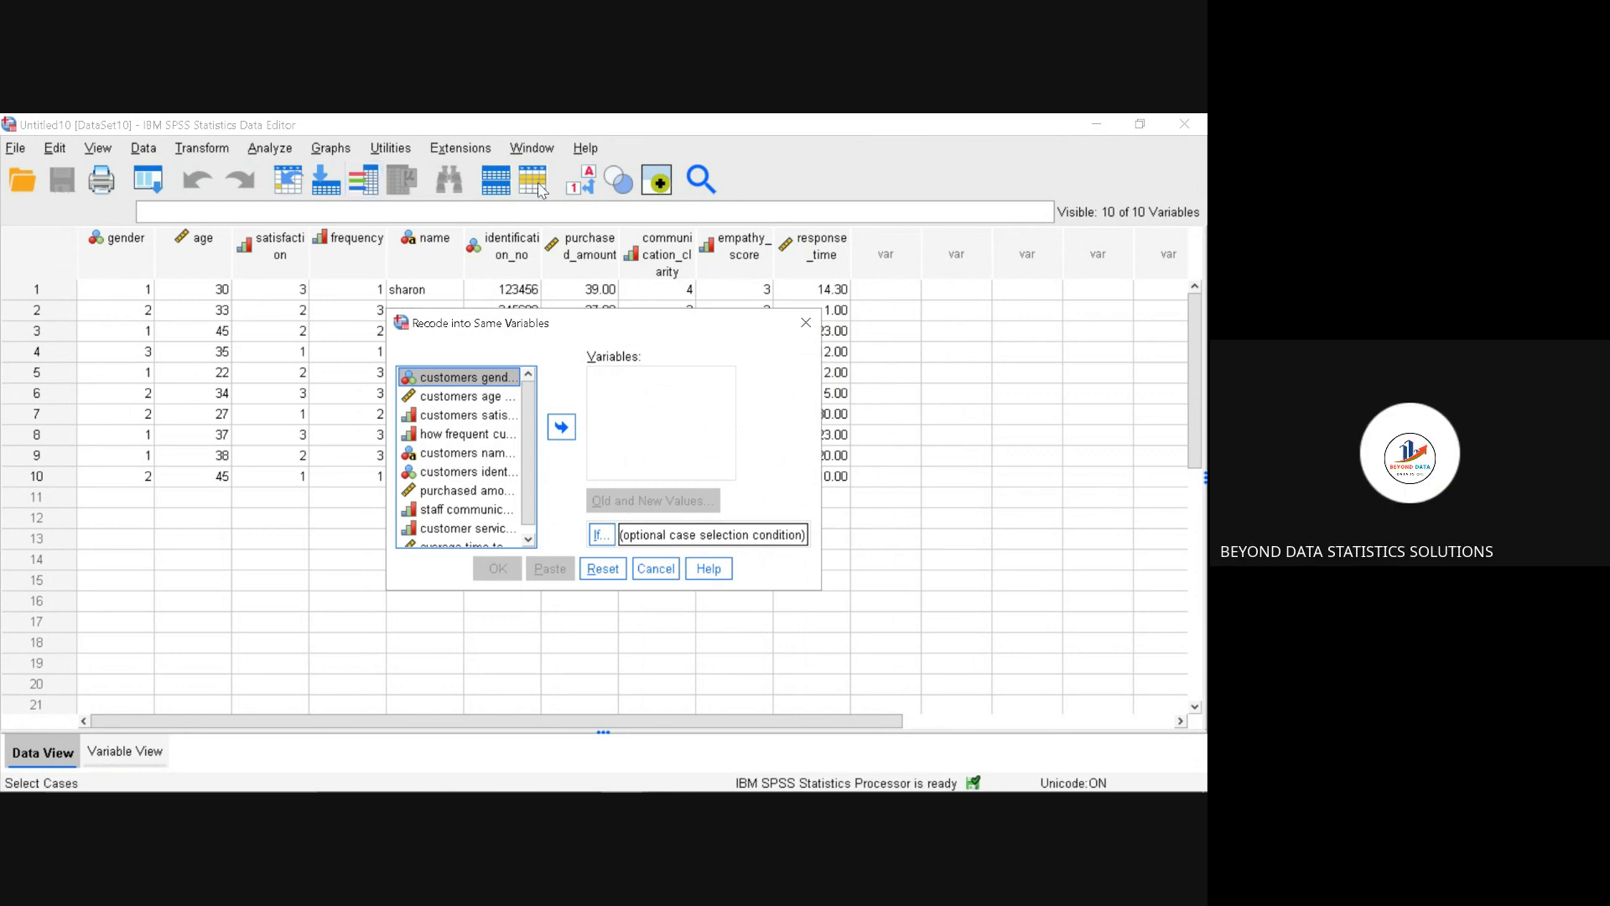
{"action": "left_click", "coordinate": [807, 324]}
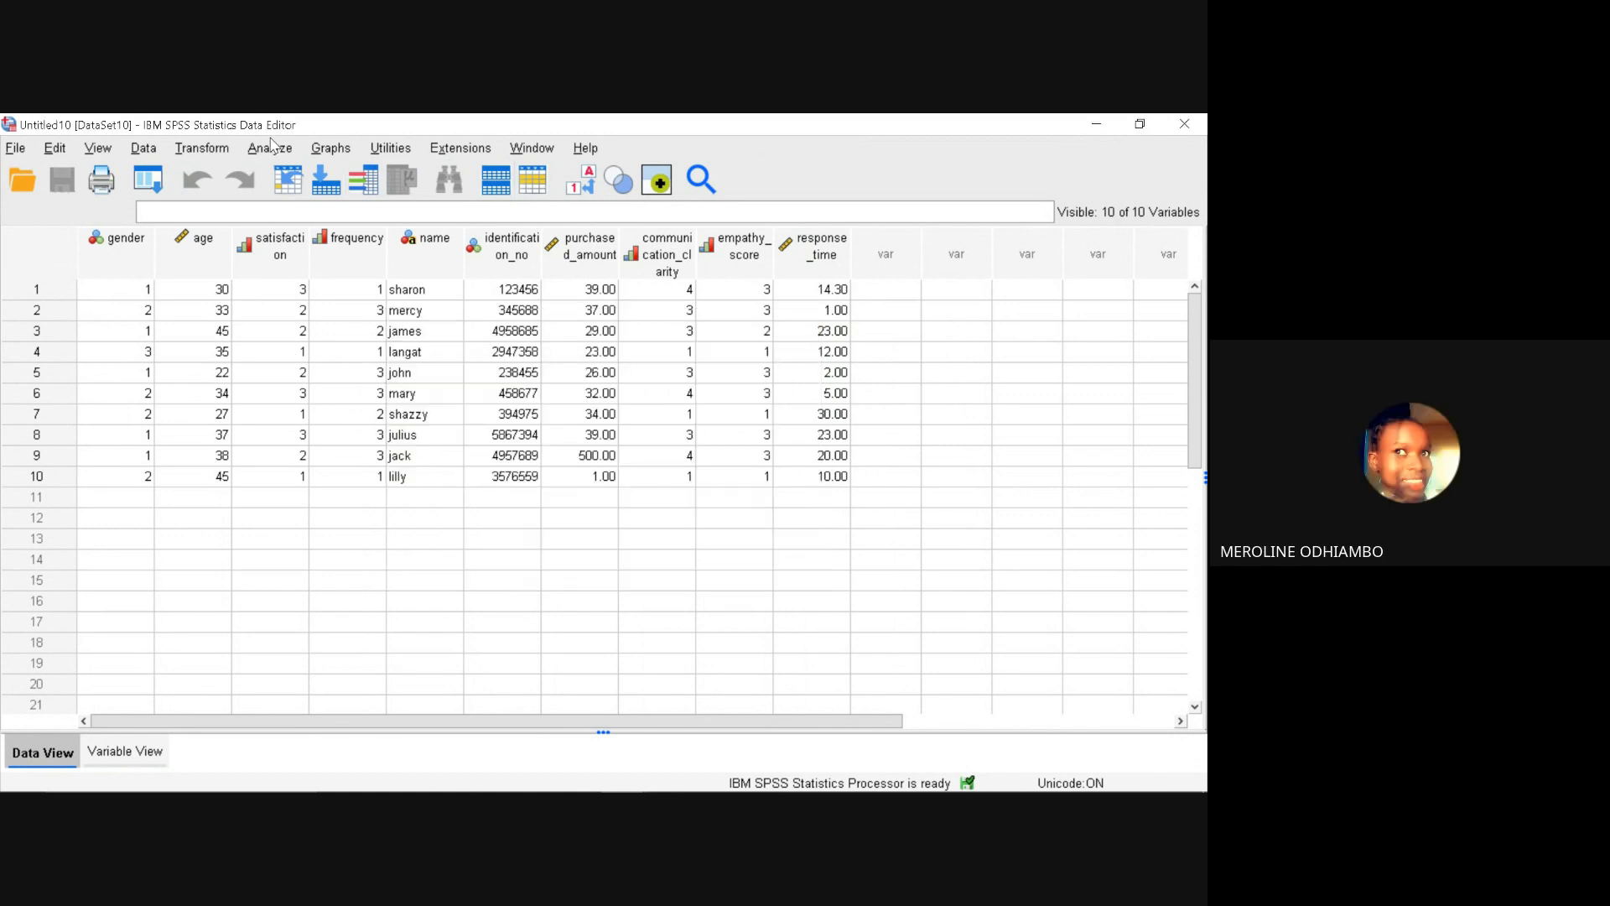
Step: Set up a recode of customers age into a different variable named agecat with the label "age category"
{"action": "left_click", "coordinate": [200, 151]}
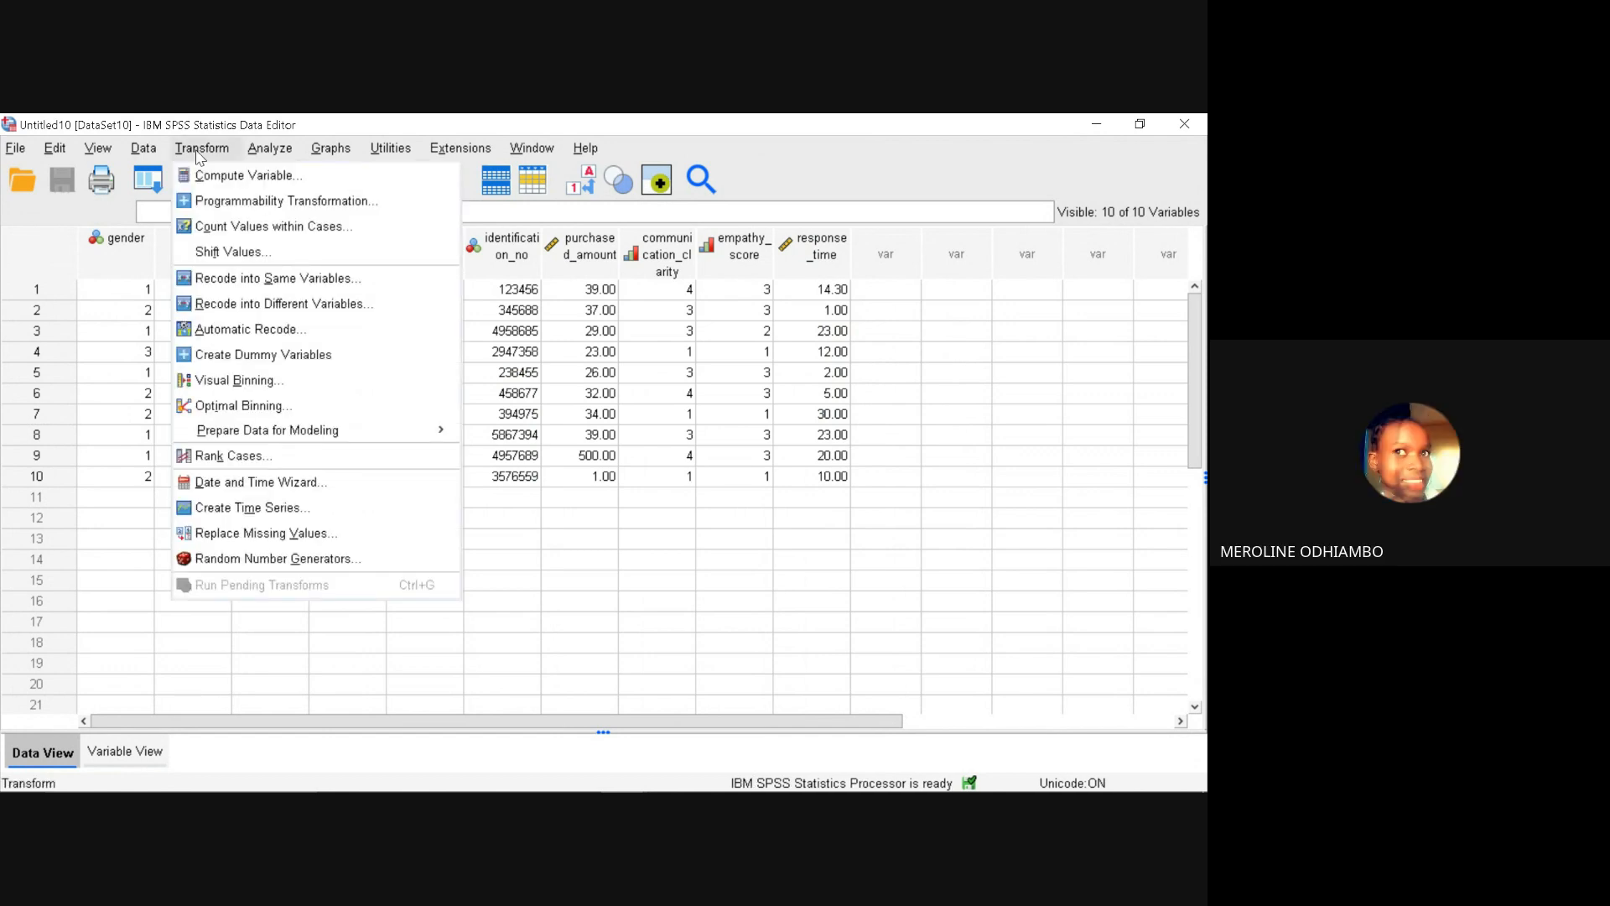
{"action": "left_click", "coordinate": [247, 308]}
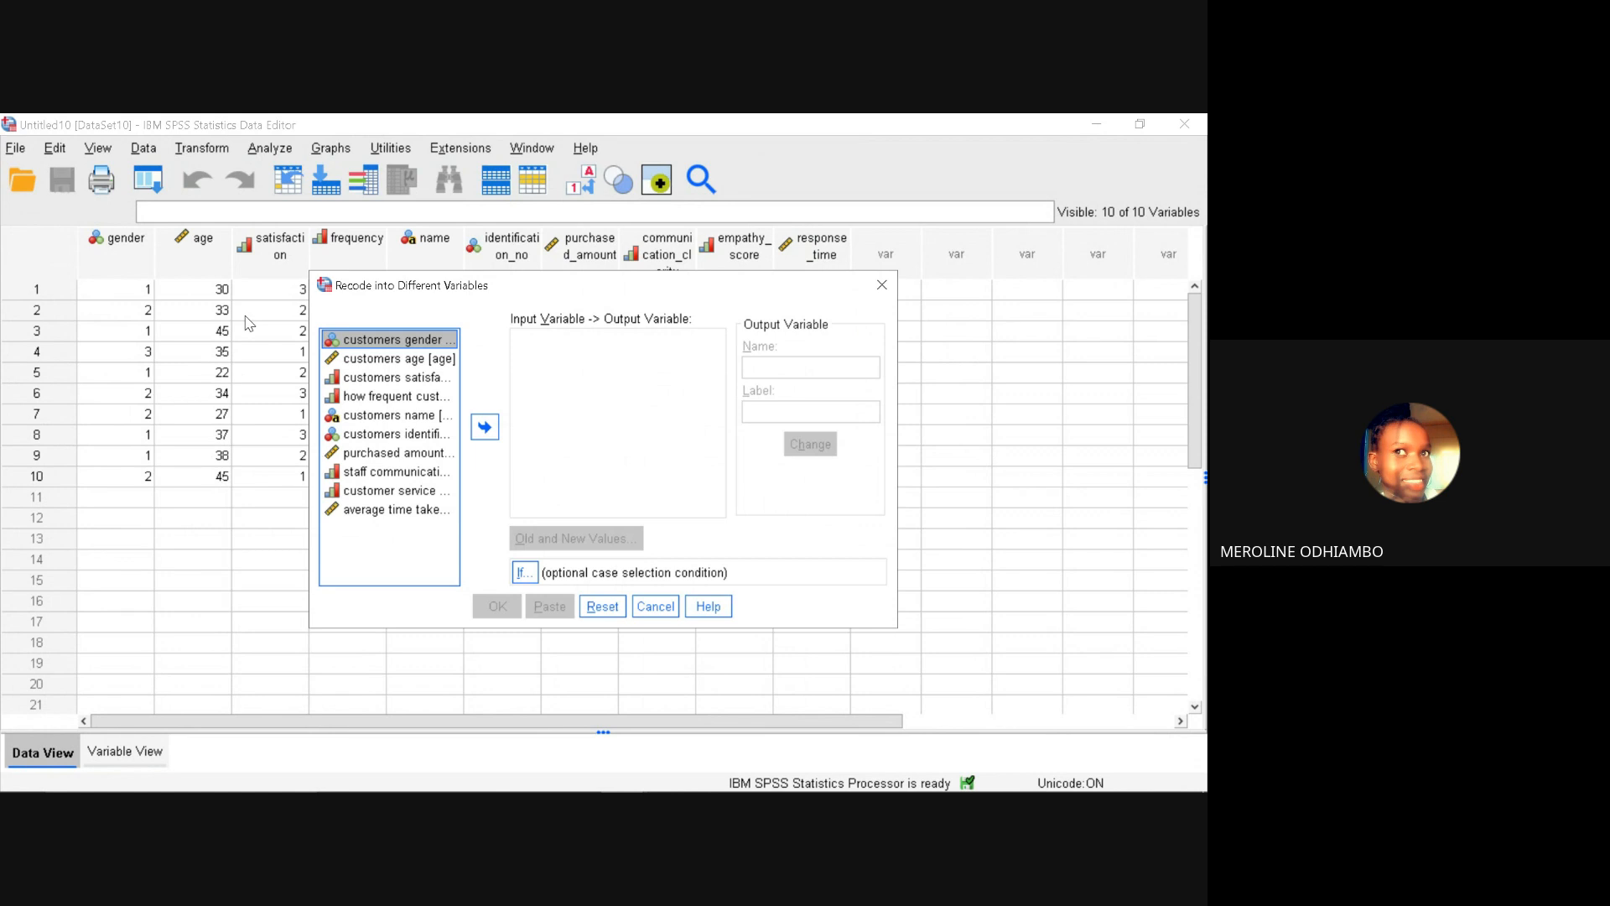
{"action": "left_click", "coordinate": [390, 361]}
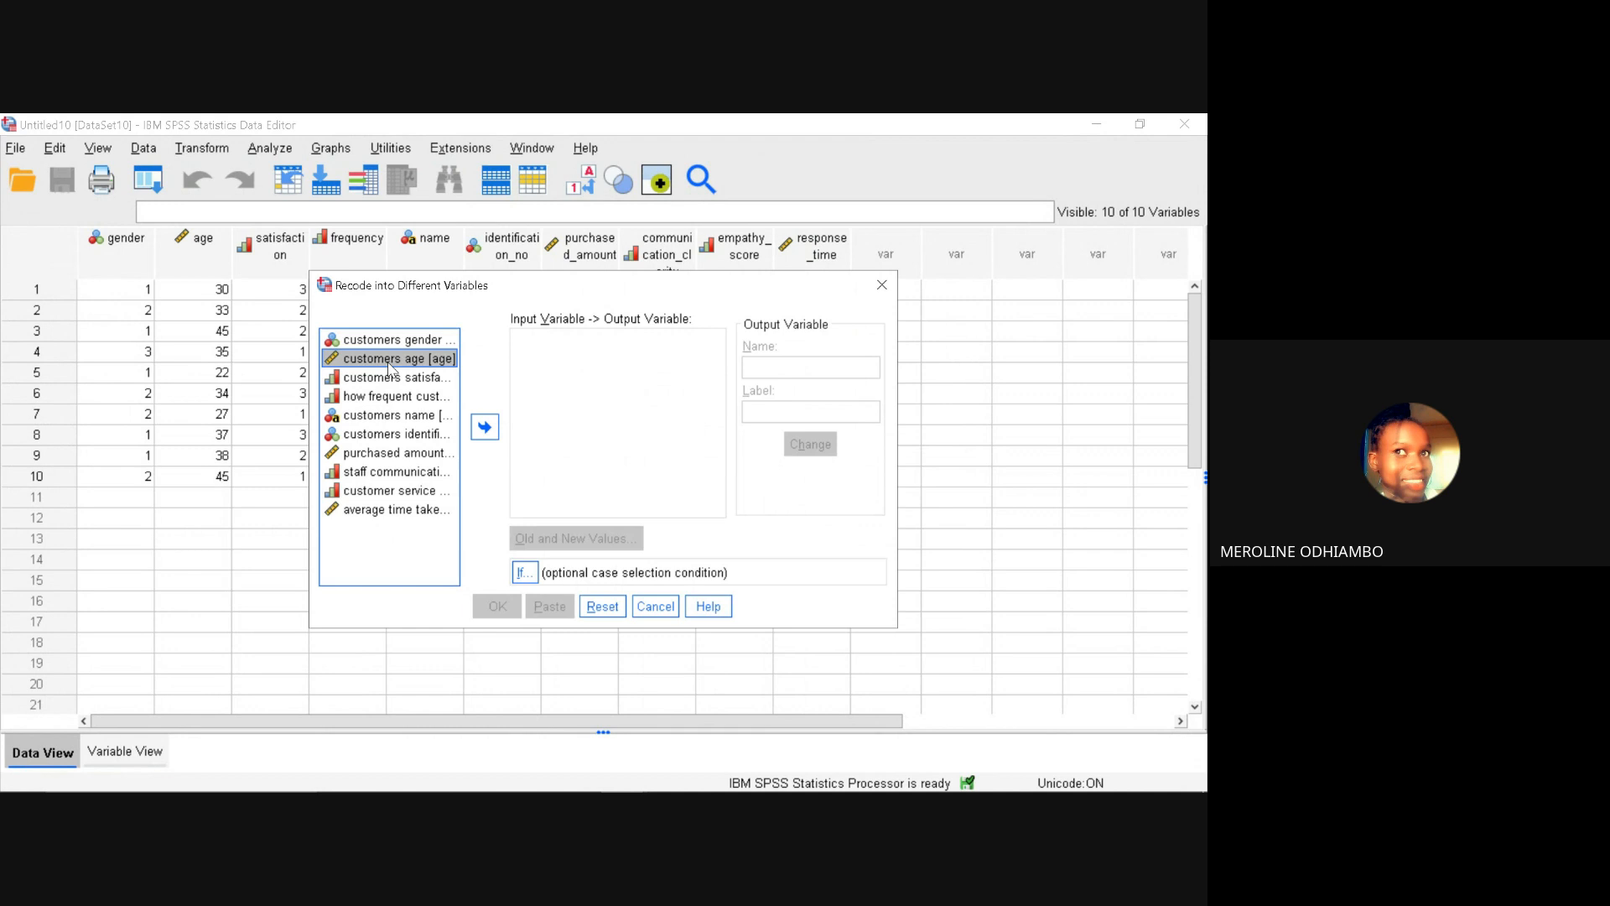
{"action": "left_click", "coordinate": [485, 429]}
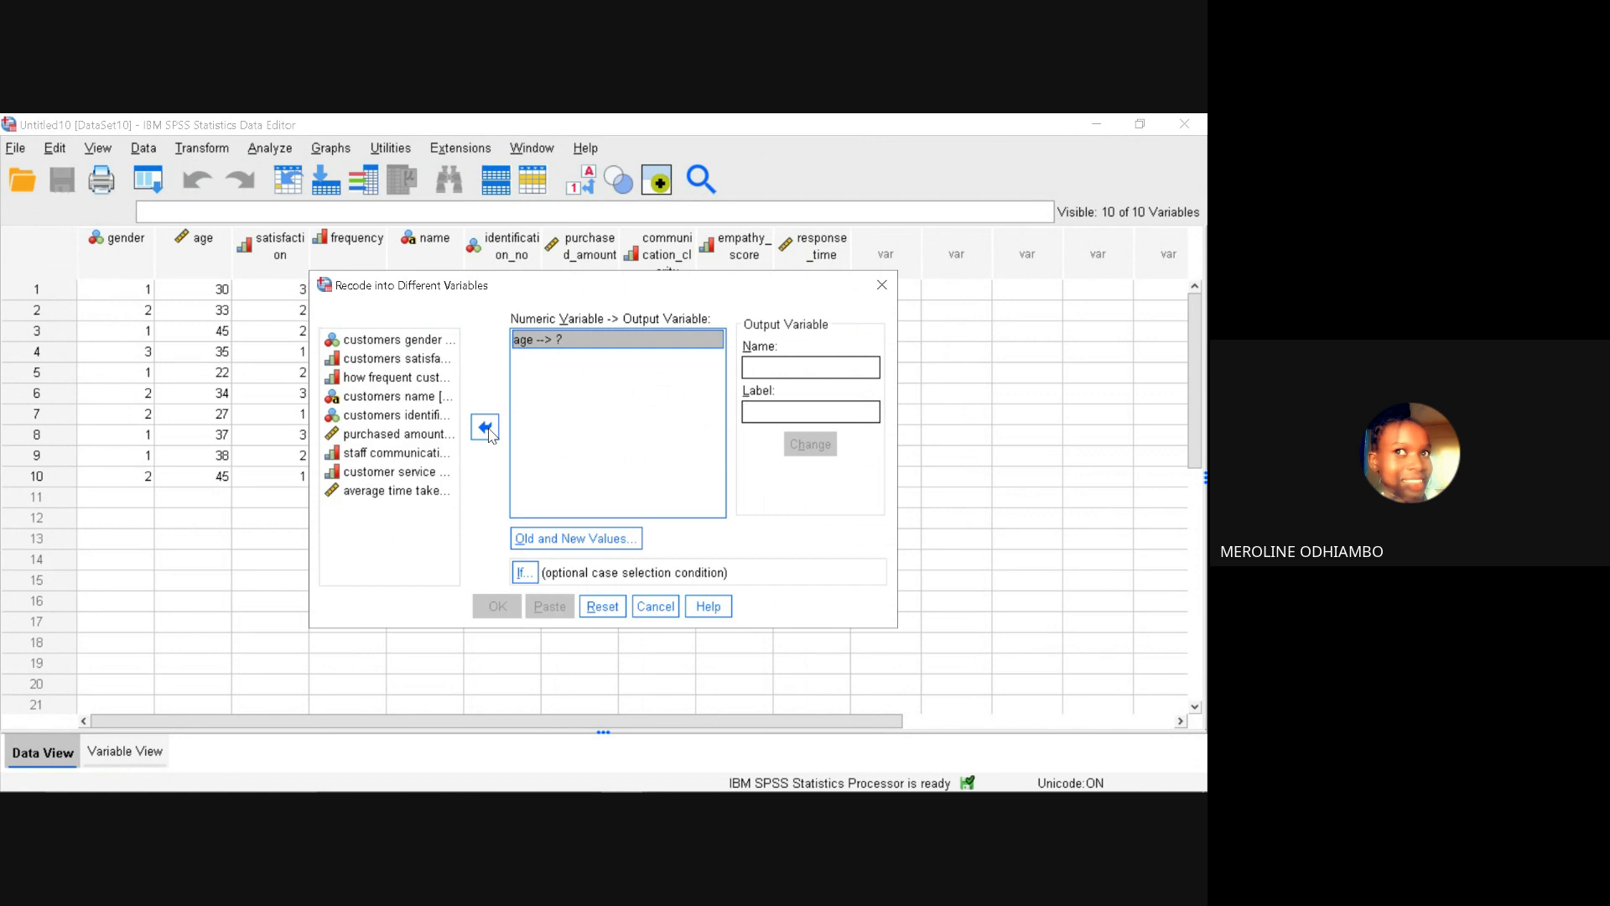
{"action": "left_click", "coordinate": [780, 369]}
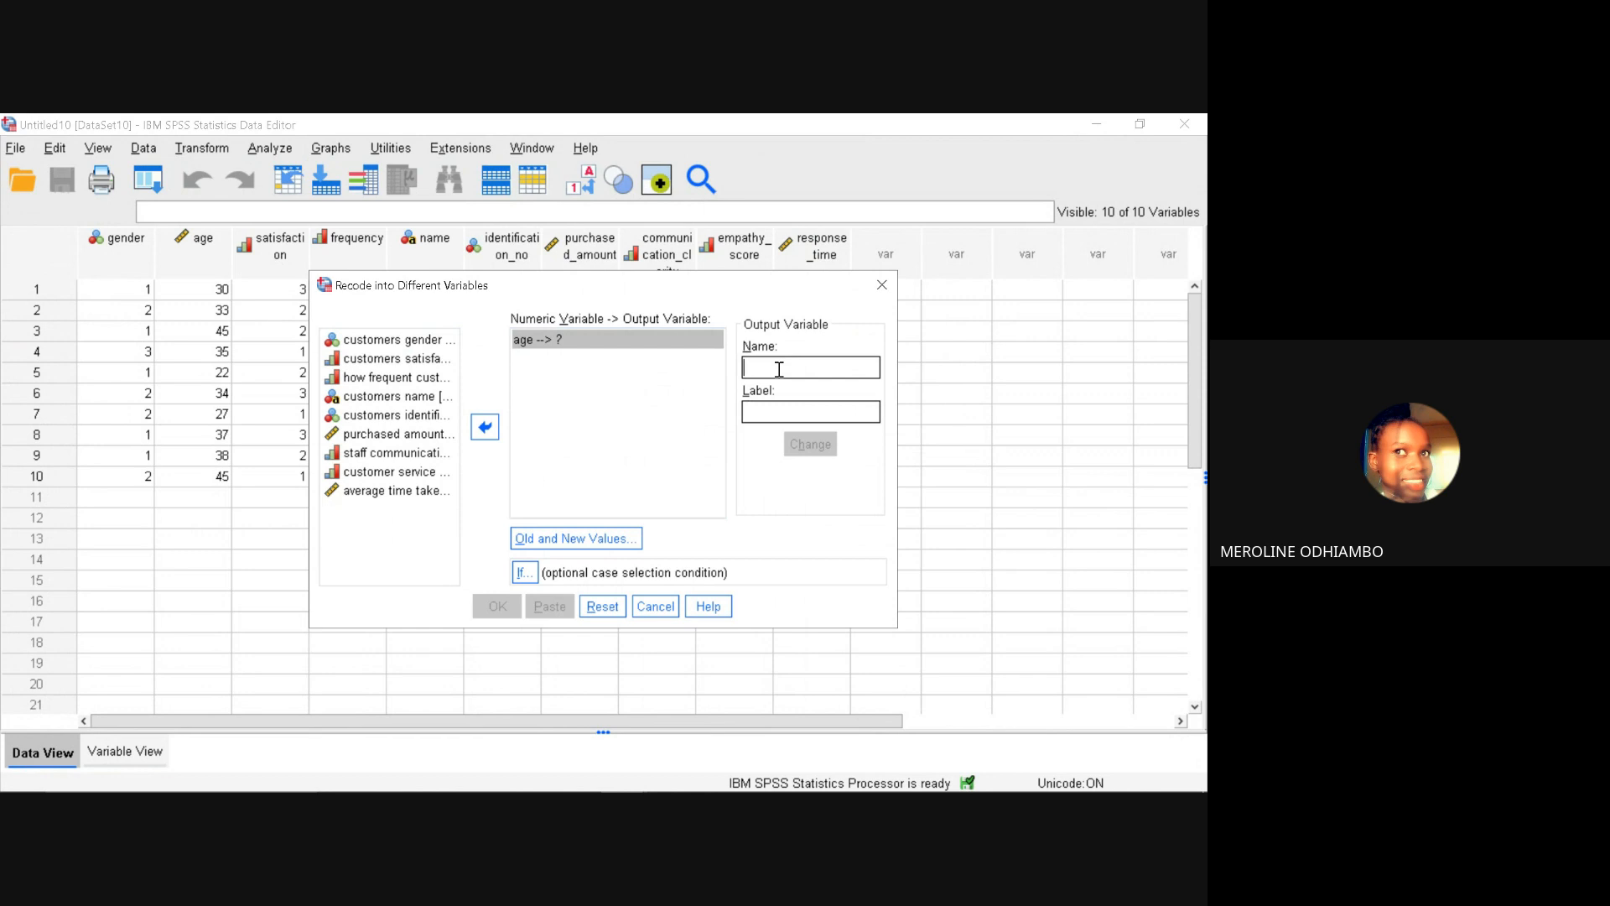
{"action": "type", "text": "agecat"}
{"action": "left_click", "coordinate": [760, 410]}
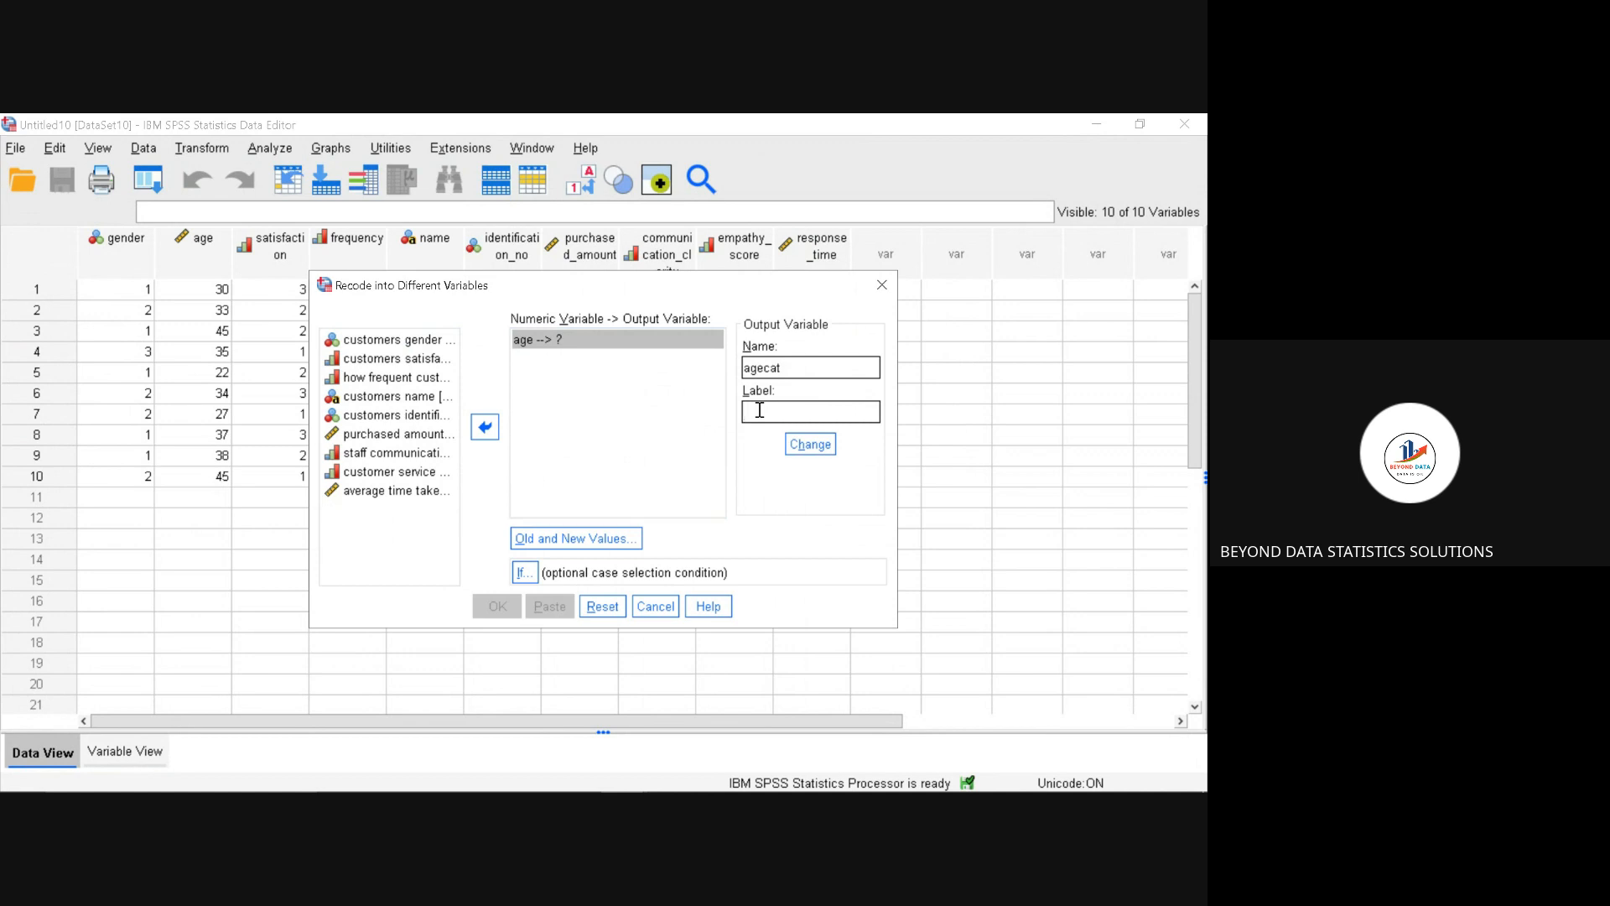
{"action": "type", "text": "age category"}
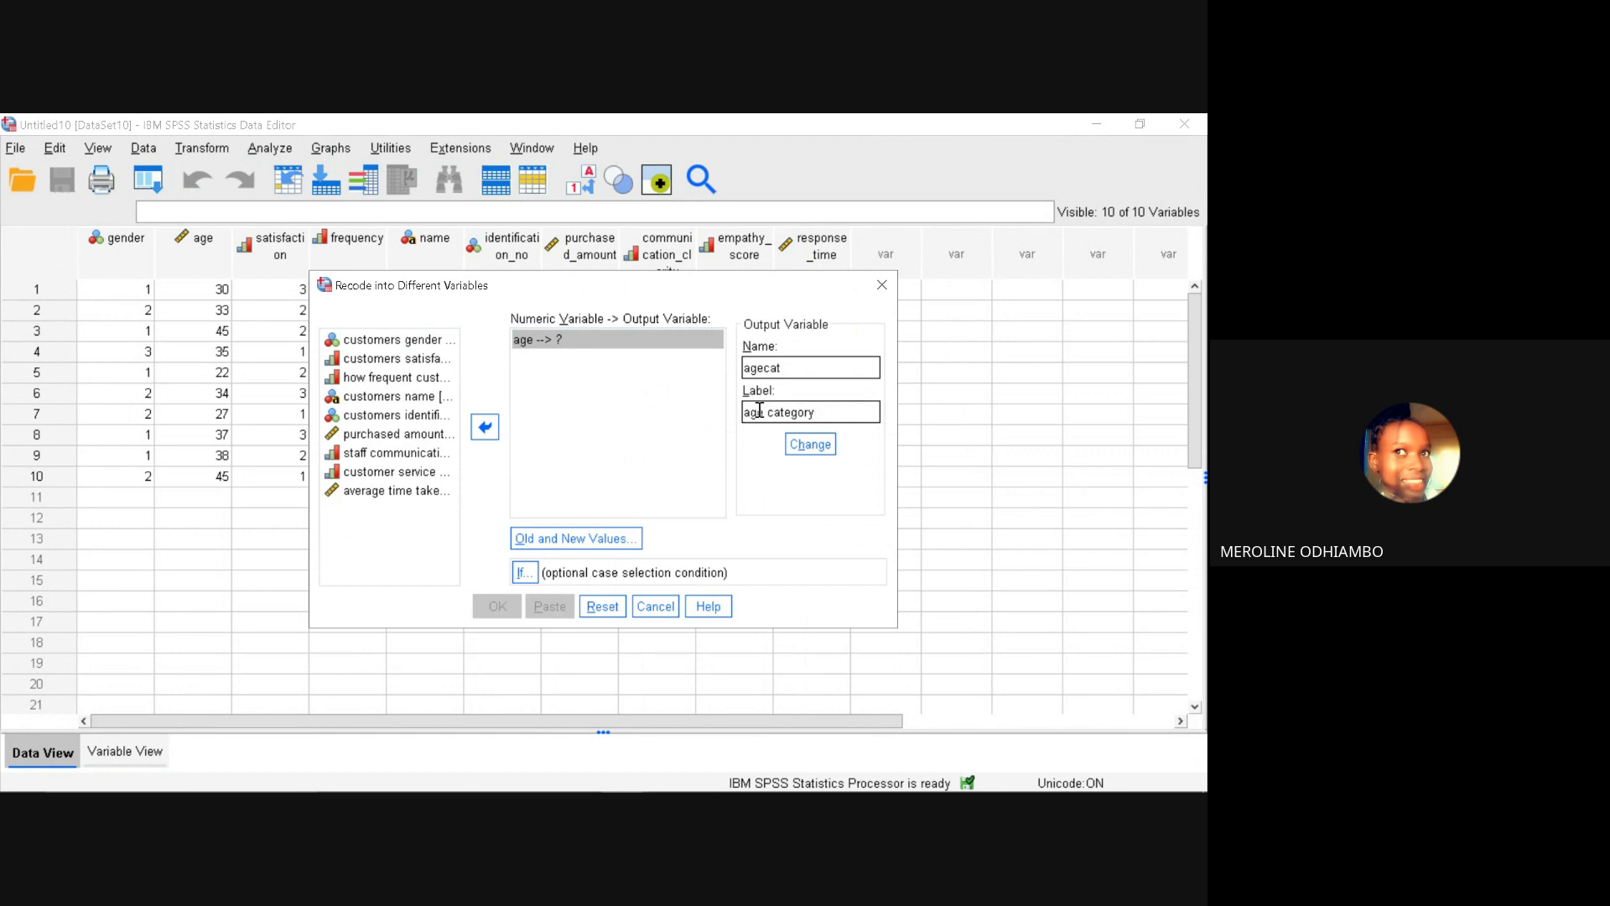
Step: Add a recode rule that maps ages from the lowest through 18 to the new value 1
{"action": "left_click", "coordinate": [603, 541]}
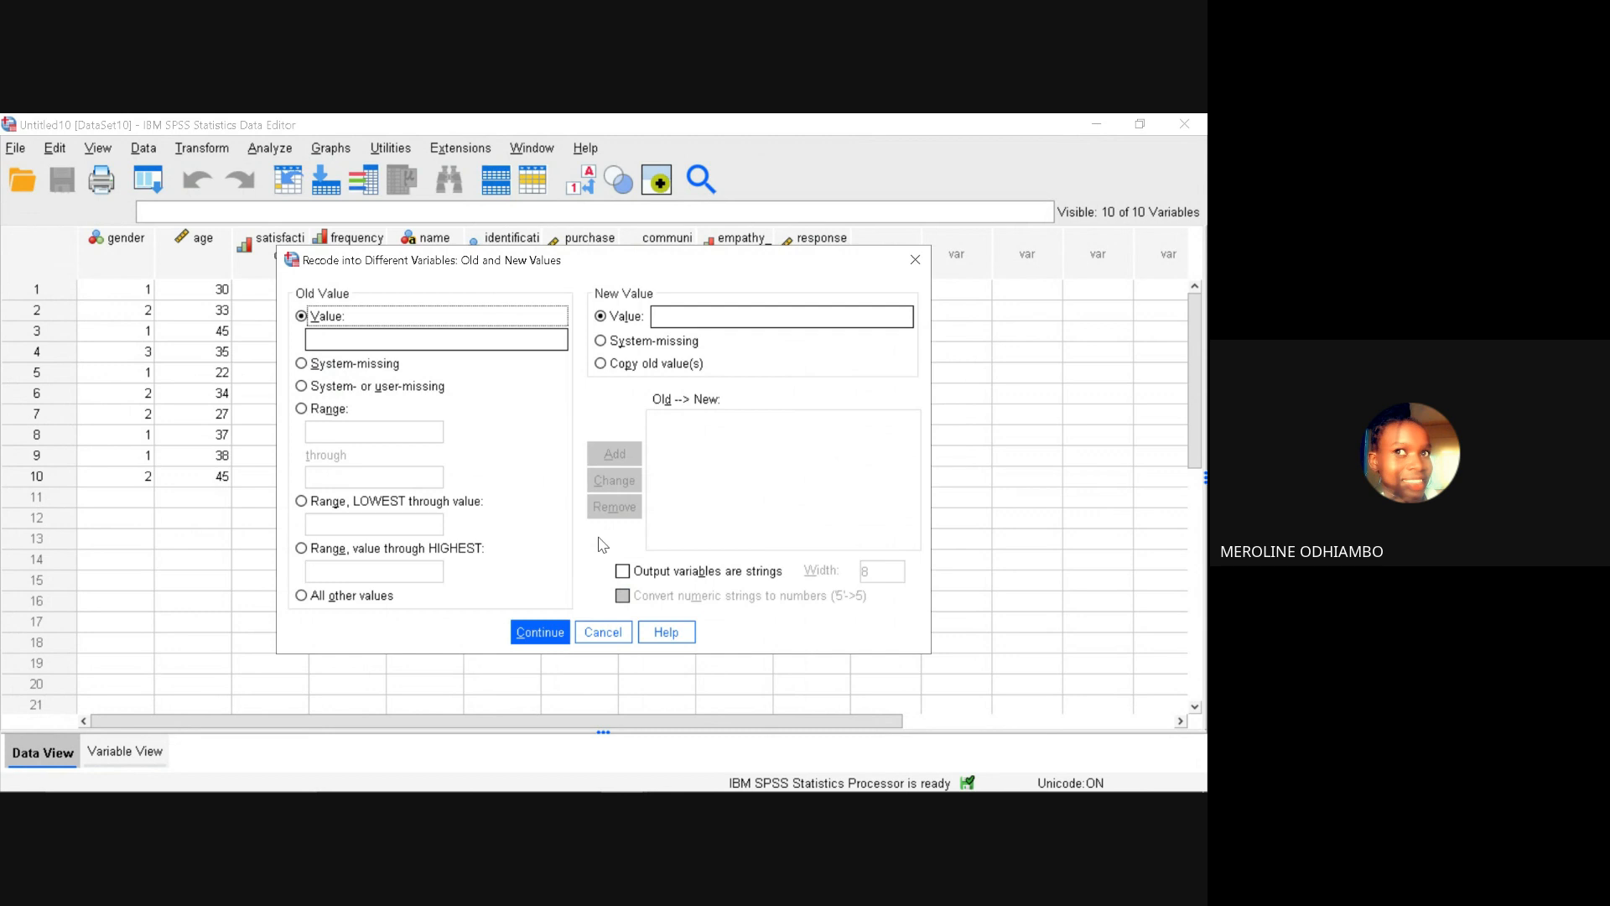
{"action": "left_click", "coordinate": [523, 633]}
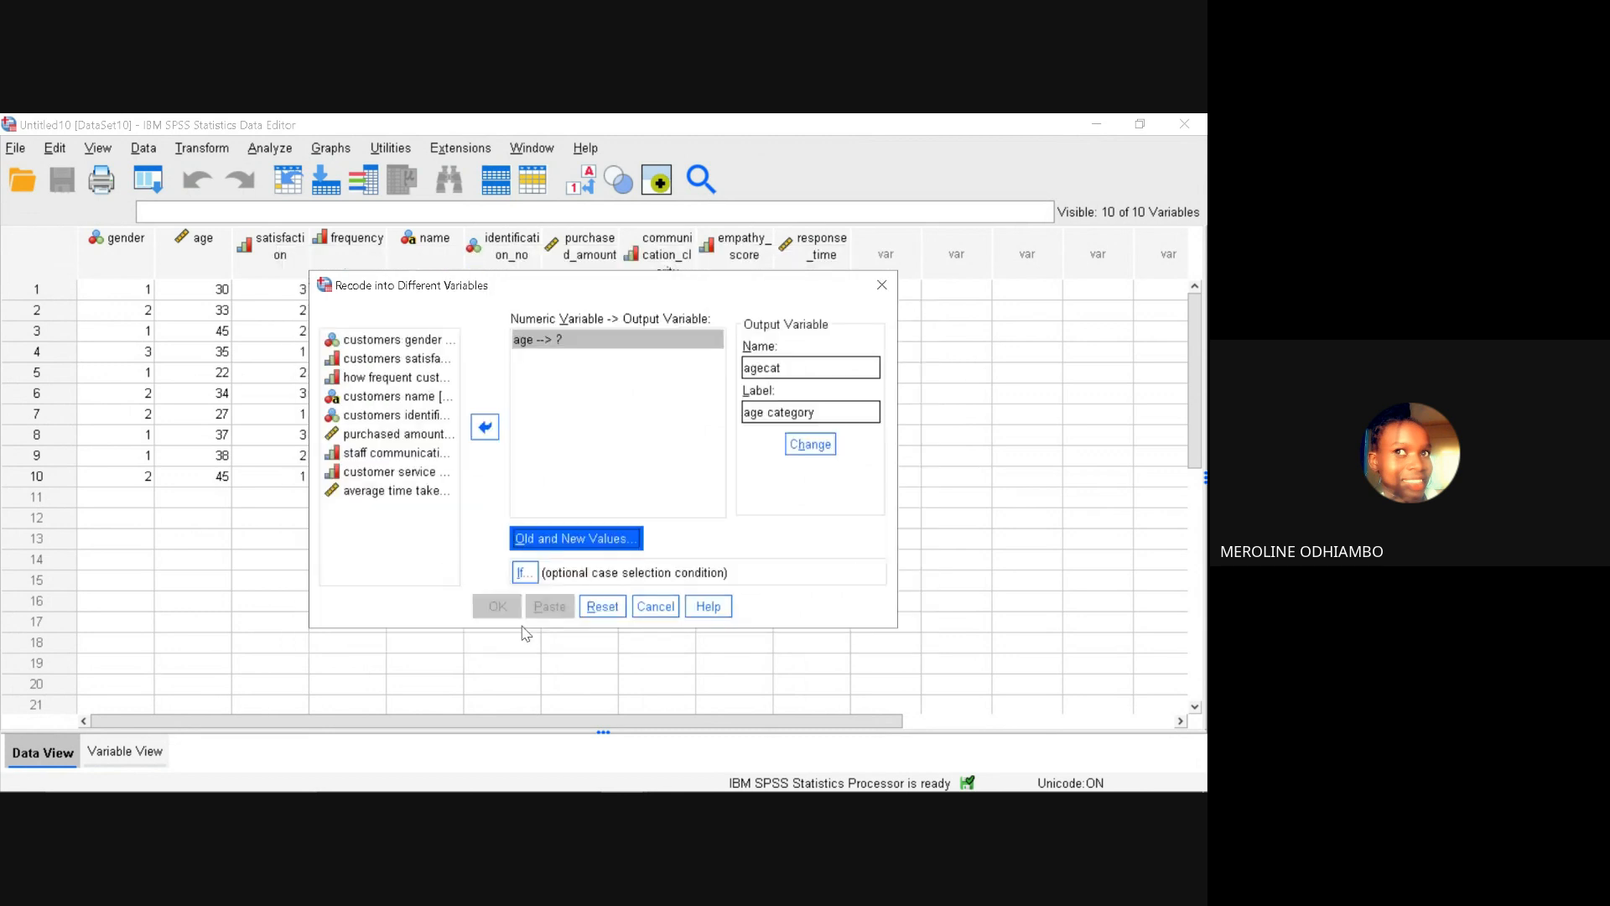
{"action": "left_click", "coordinate": [565, 548]}
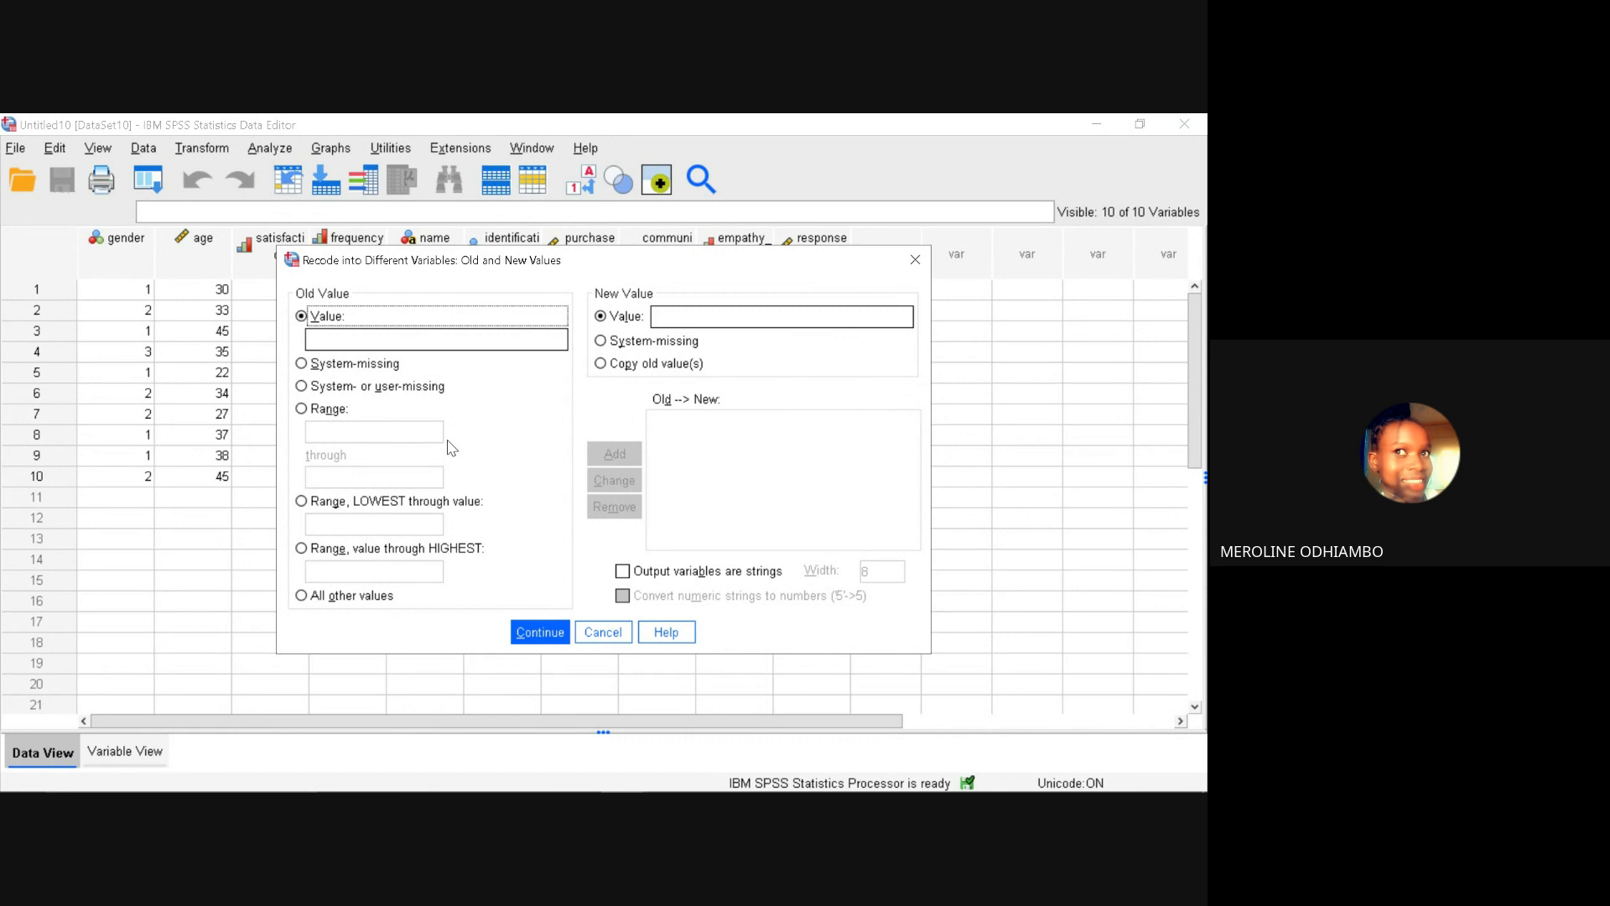
{"action": "left_click", "coordinate": [383, 337]}
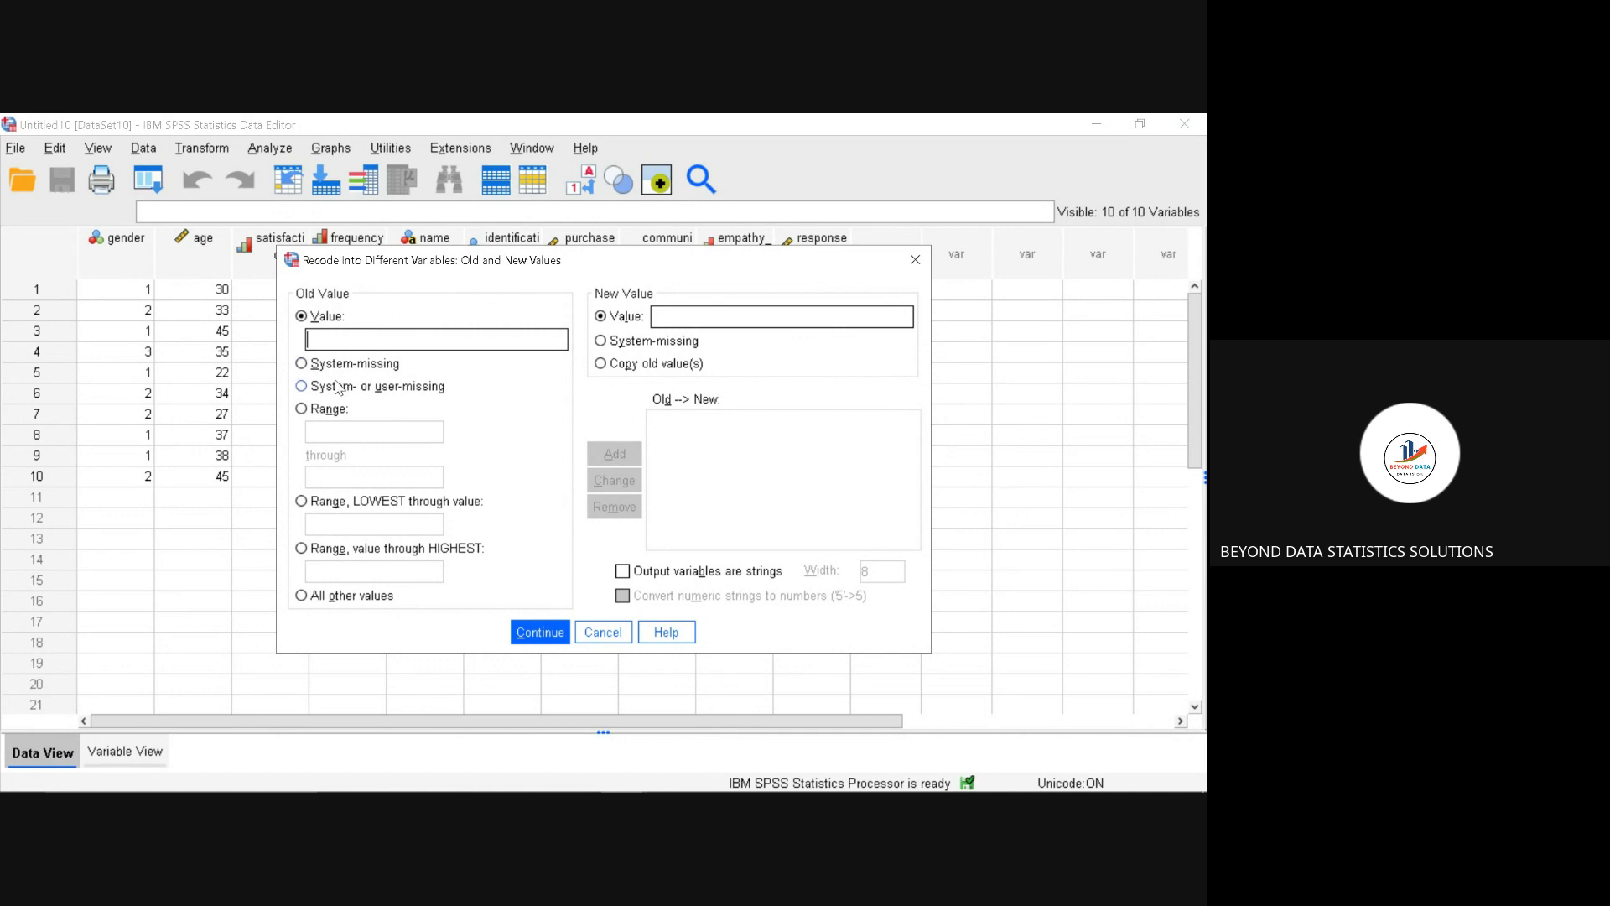
{"action": "left_click", "coordinate": [302, 504]}
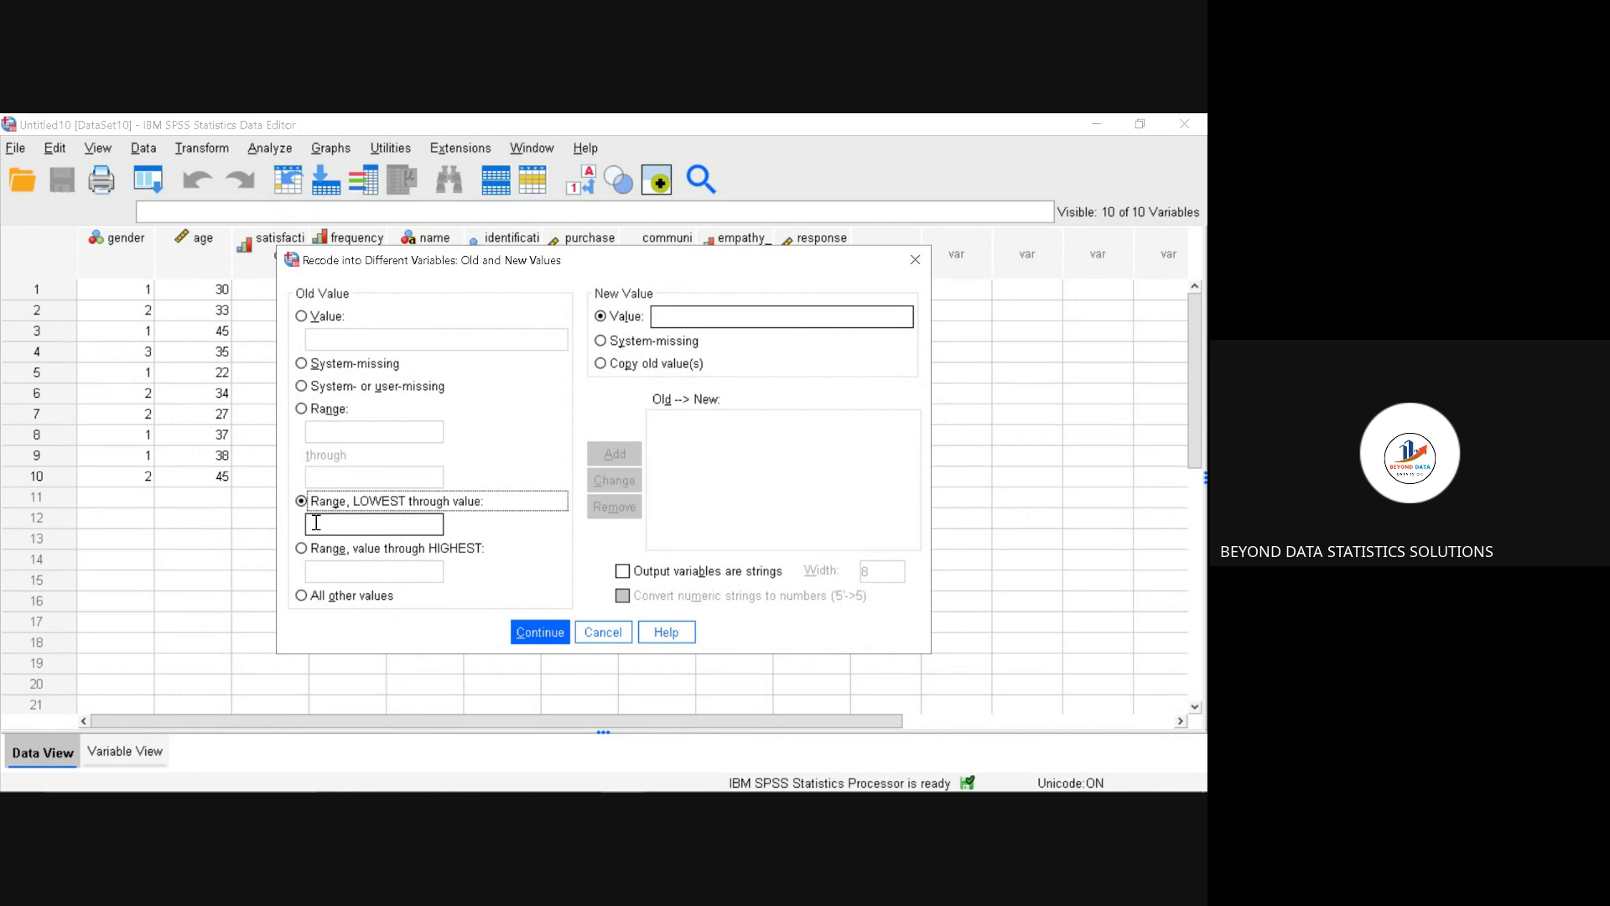
{"action": "left_click", "coordinate": [316, 522]}
{"action": "type", "text": "1"}
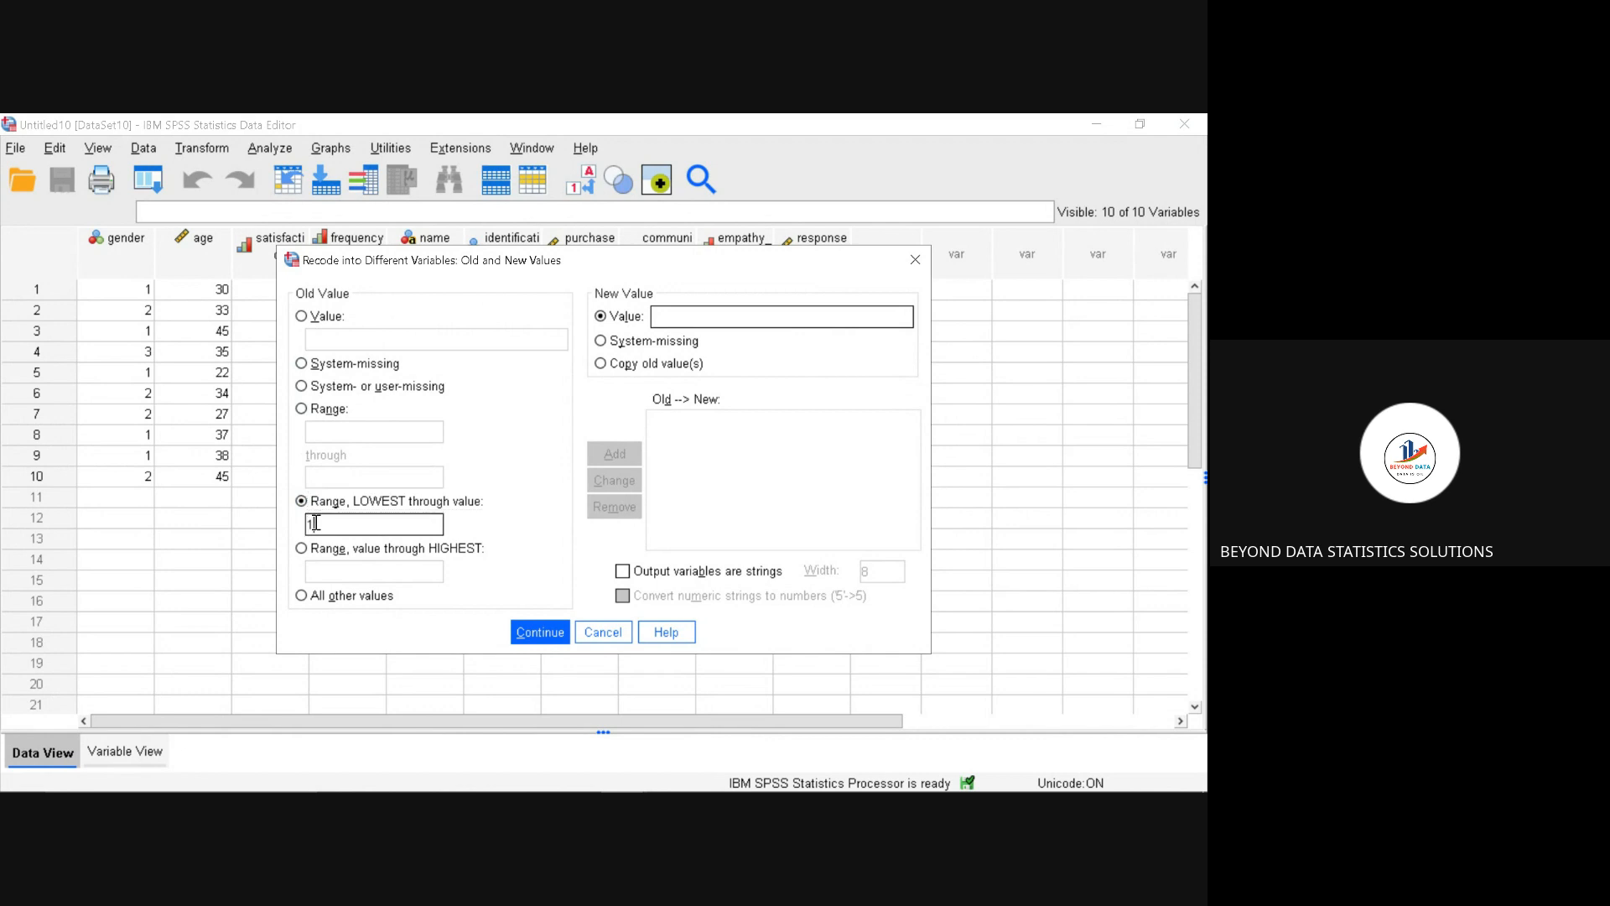
{"action": "type", "text": "0"}
{"action": "left_click", "coordinate": [703, 315]}
{"action": "type", "text": "1"}
{"action": "left_click", "coordinate": [623, 461]}
Step: Add a recode rule that maps the age range 18 through 24 to the new value 2
{"action": "left_click", "coordinate": [303, 550]}
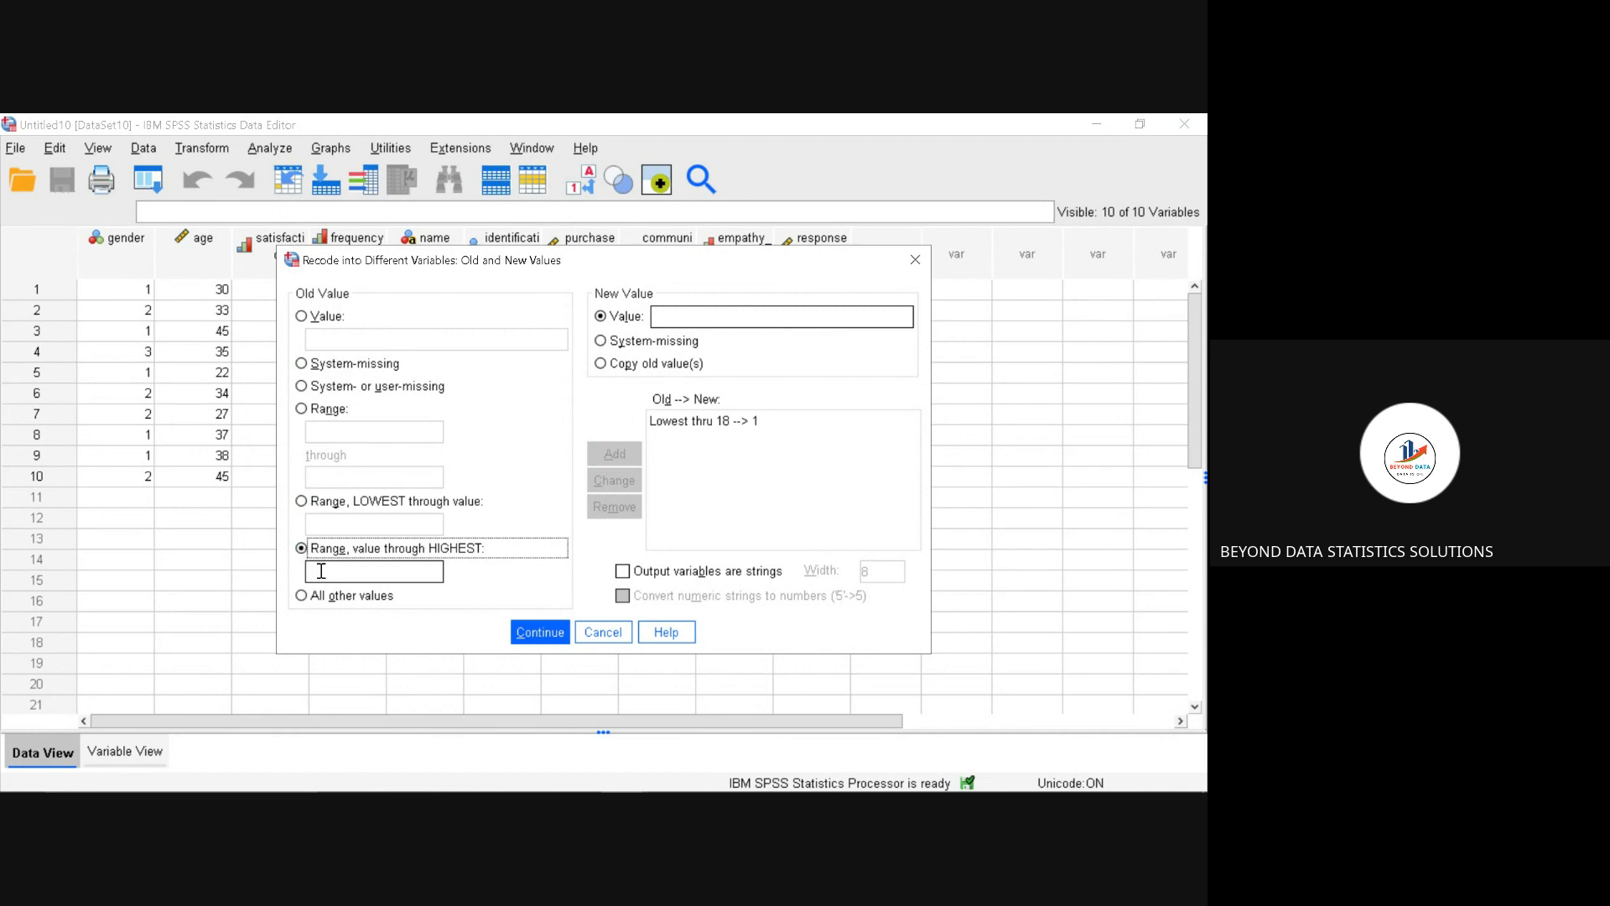
{"action": "left_click", "coordinate": [322, 571]}
{"action": "left_click", "coordinate": [303, 410]}
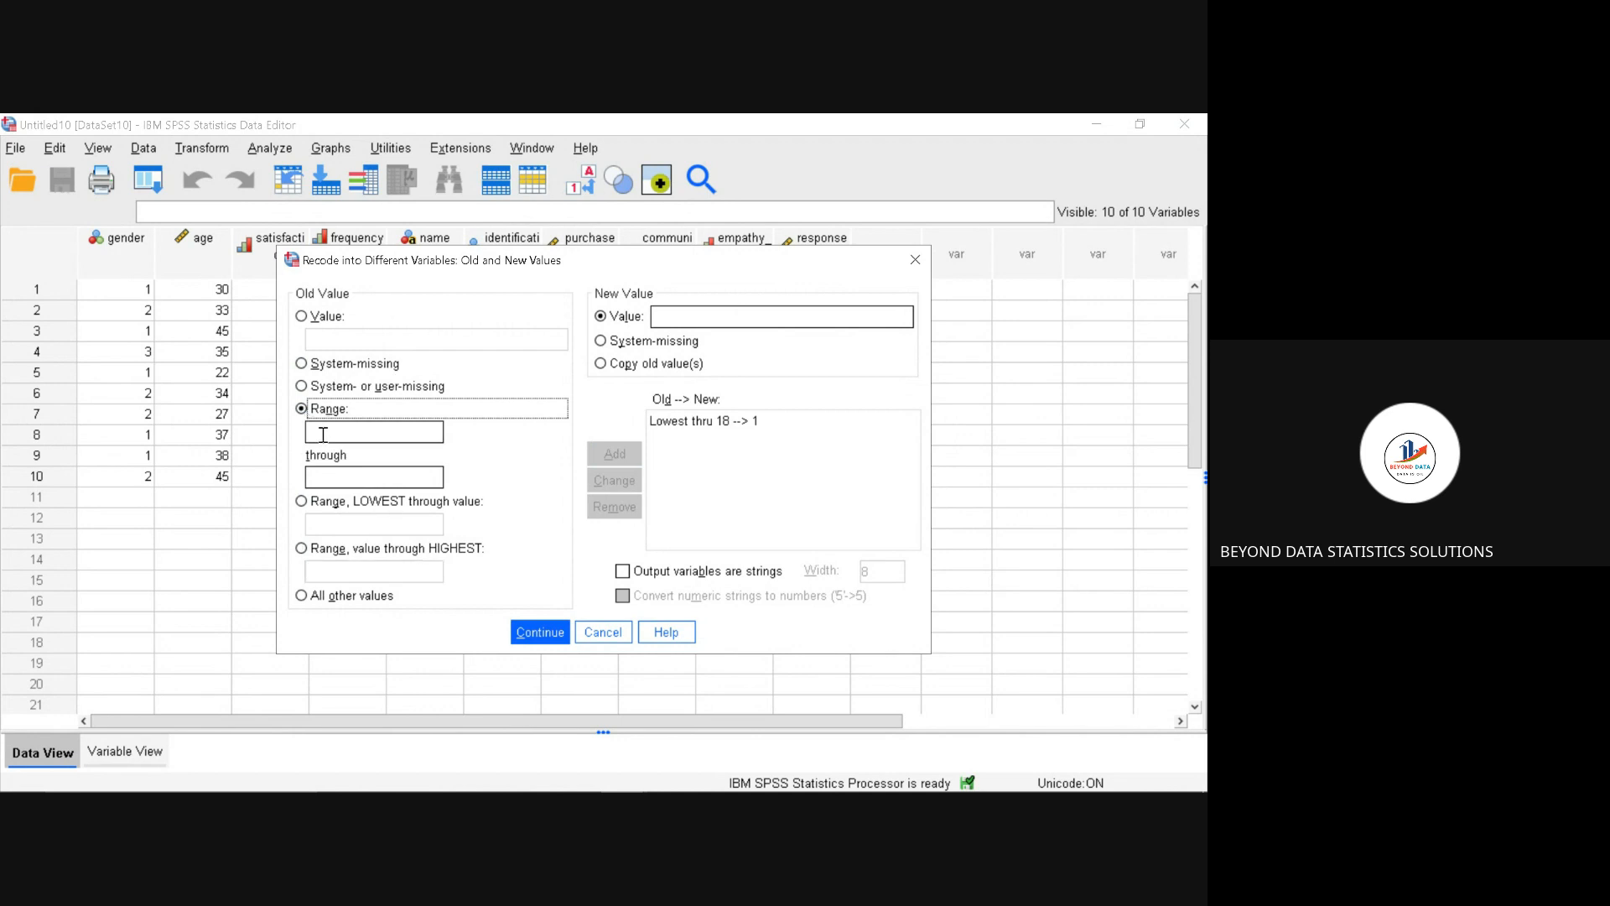
{"action": "left_click", "coordinate": [323, 435]}
{"action": "type", "text": "18"}
{"action": "left_click", "coordinate": [323, 478]}
{"action": "type", "text": "24"}
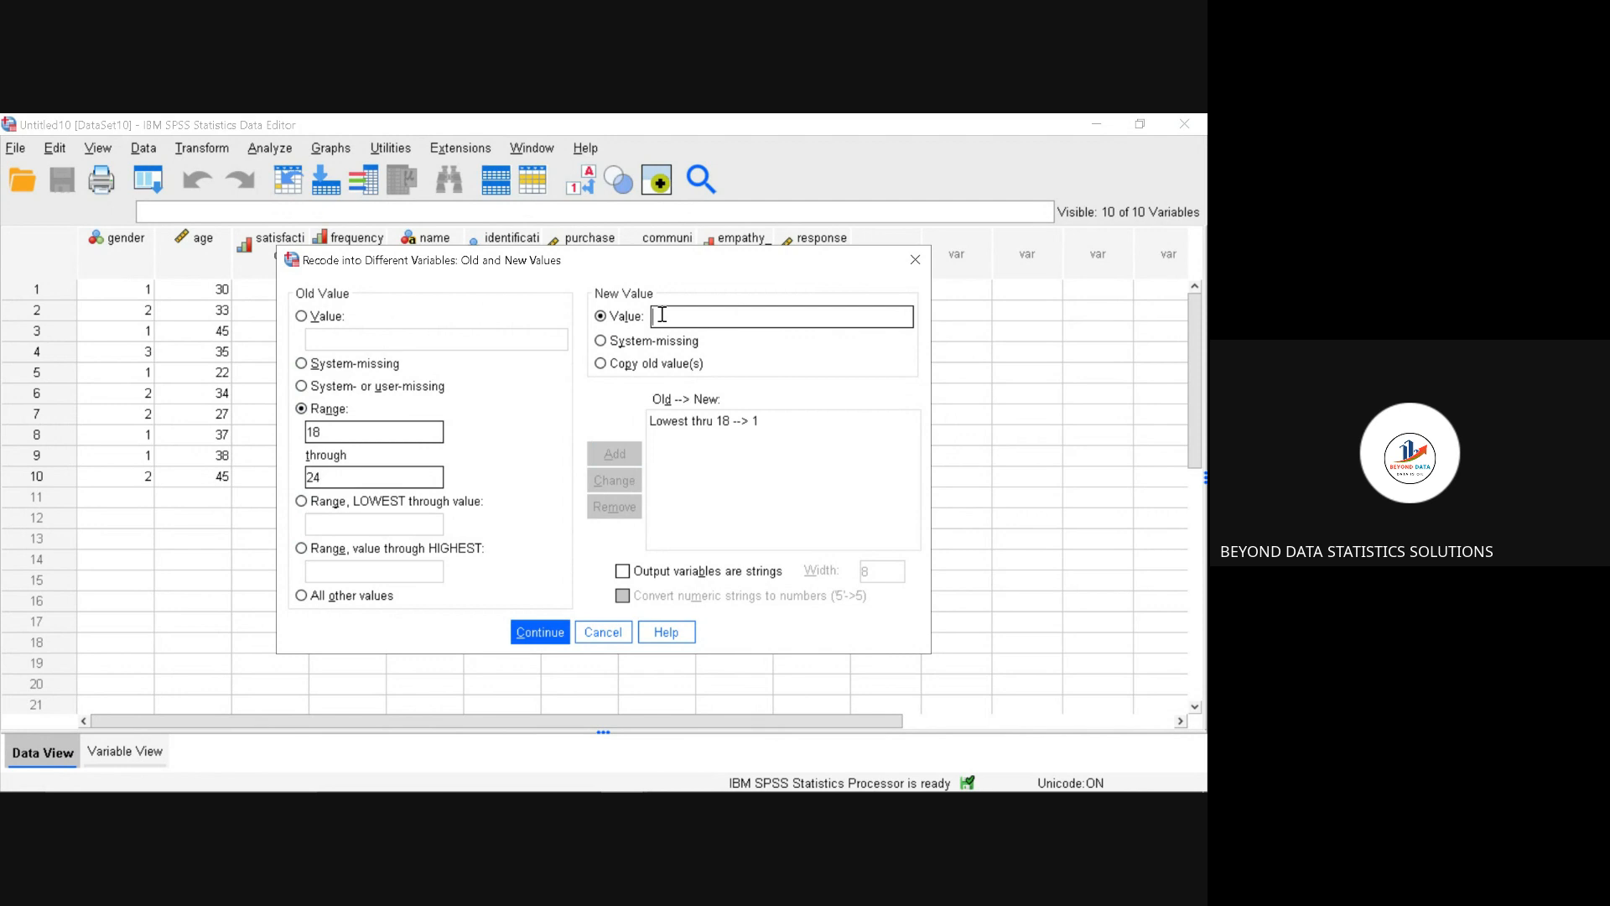
{"action": "type", "text": "2"}
{"action": "left_click", "coordinate": [614, 459]}
Step: Add a recode rule that maps the age range 25 through 34 to the new value 3
{"action": "left_click", "coordinate": [418, 430]}
{"action": "type", "text": "25"}
{"action": "left_click", "coordinate": [389, 477]}
{"action": "type", "text": "34"}
{"action": "left_click", "coordinate": [669, 318]}
{"action": "type", "text": "3"}
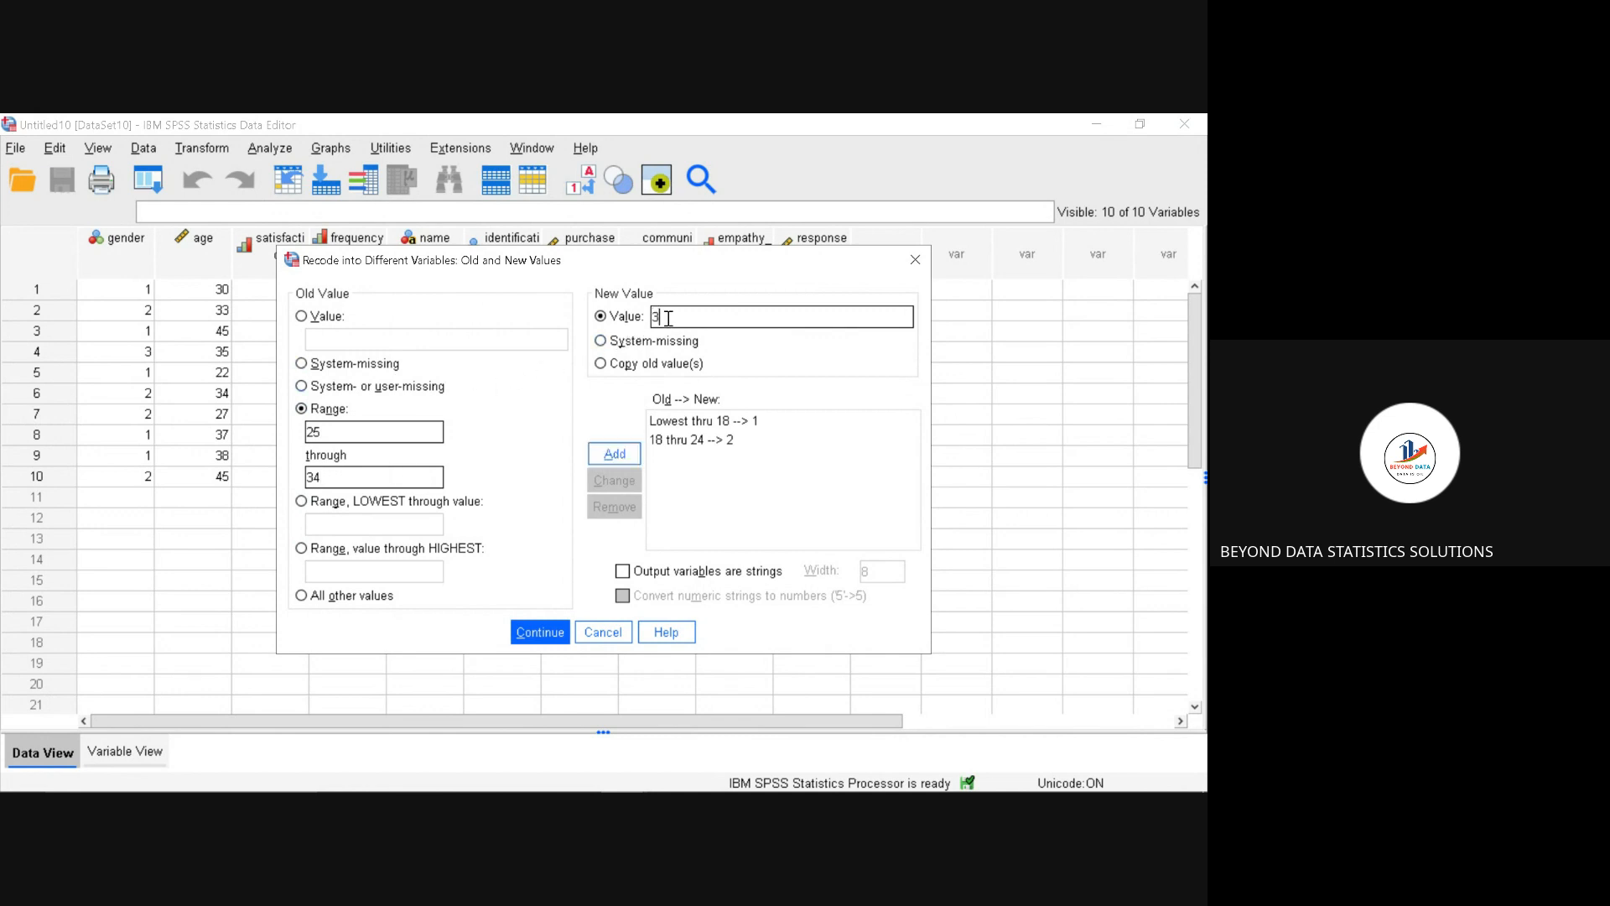
{"action": "left_click", "coordinate": [626, 455]}
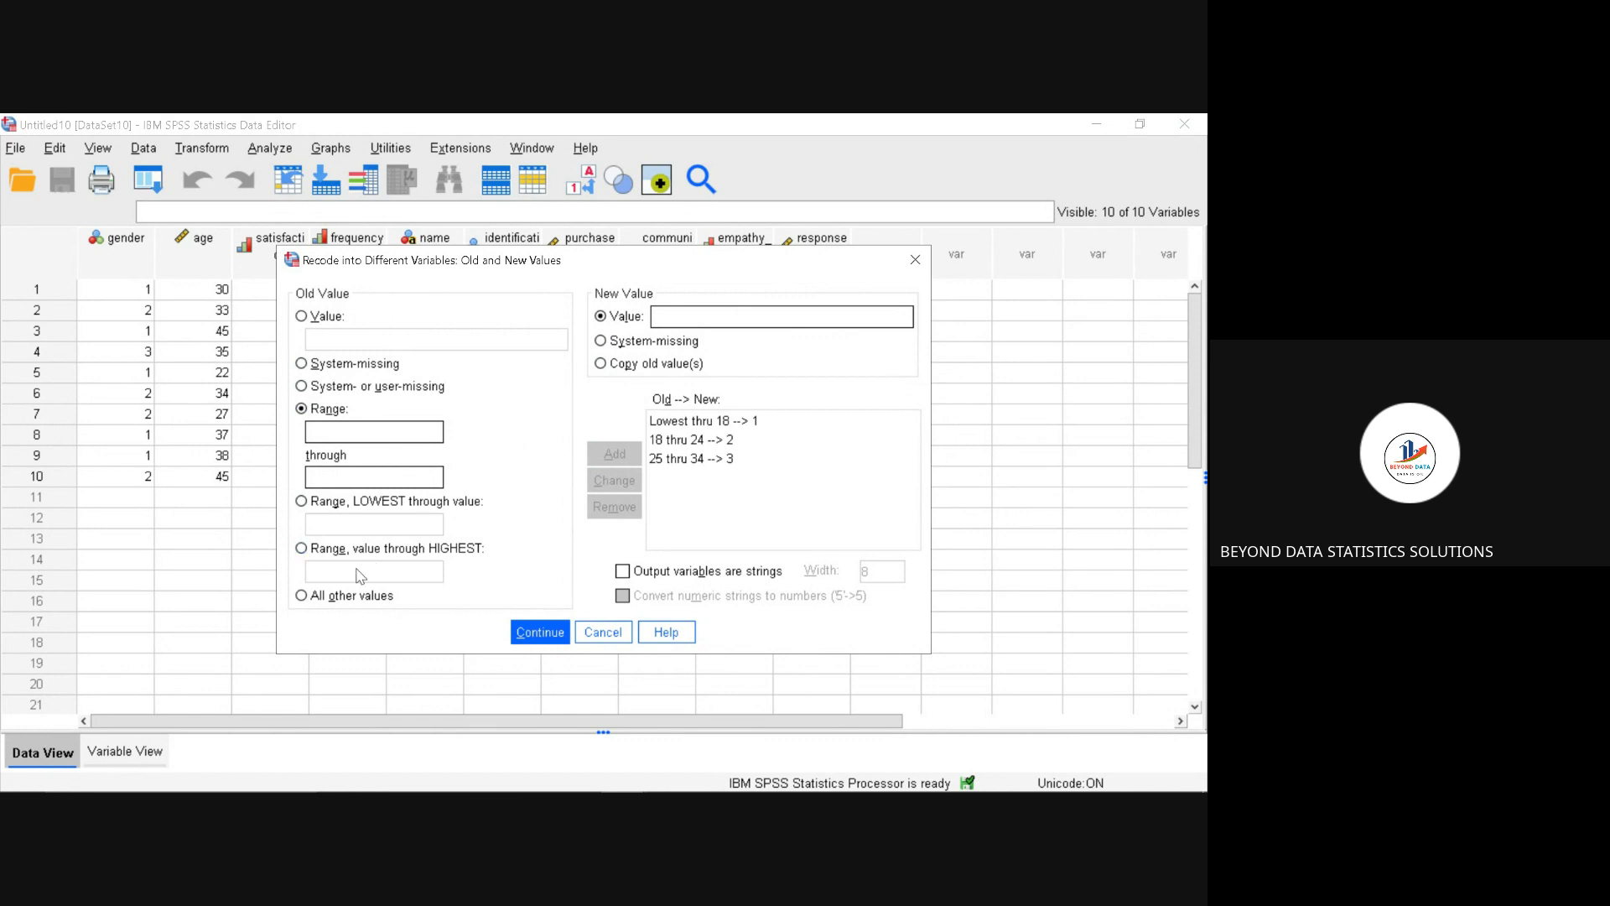
Step: Add a recode rule that maps ages from 35 through the highest to the new value 4, and accept the rules
{"action": "left_click", "coordinate": [302, 549]}
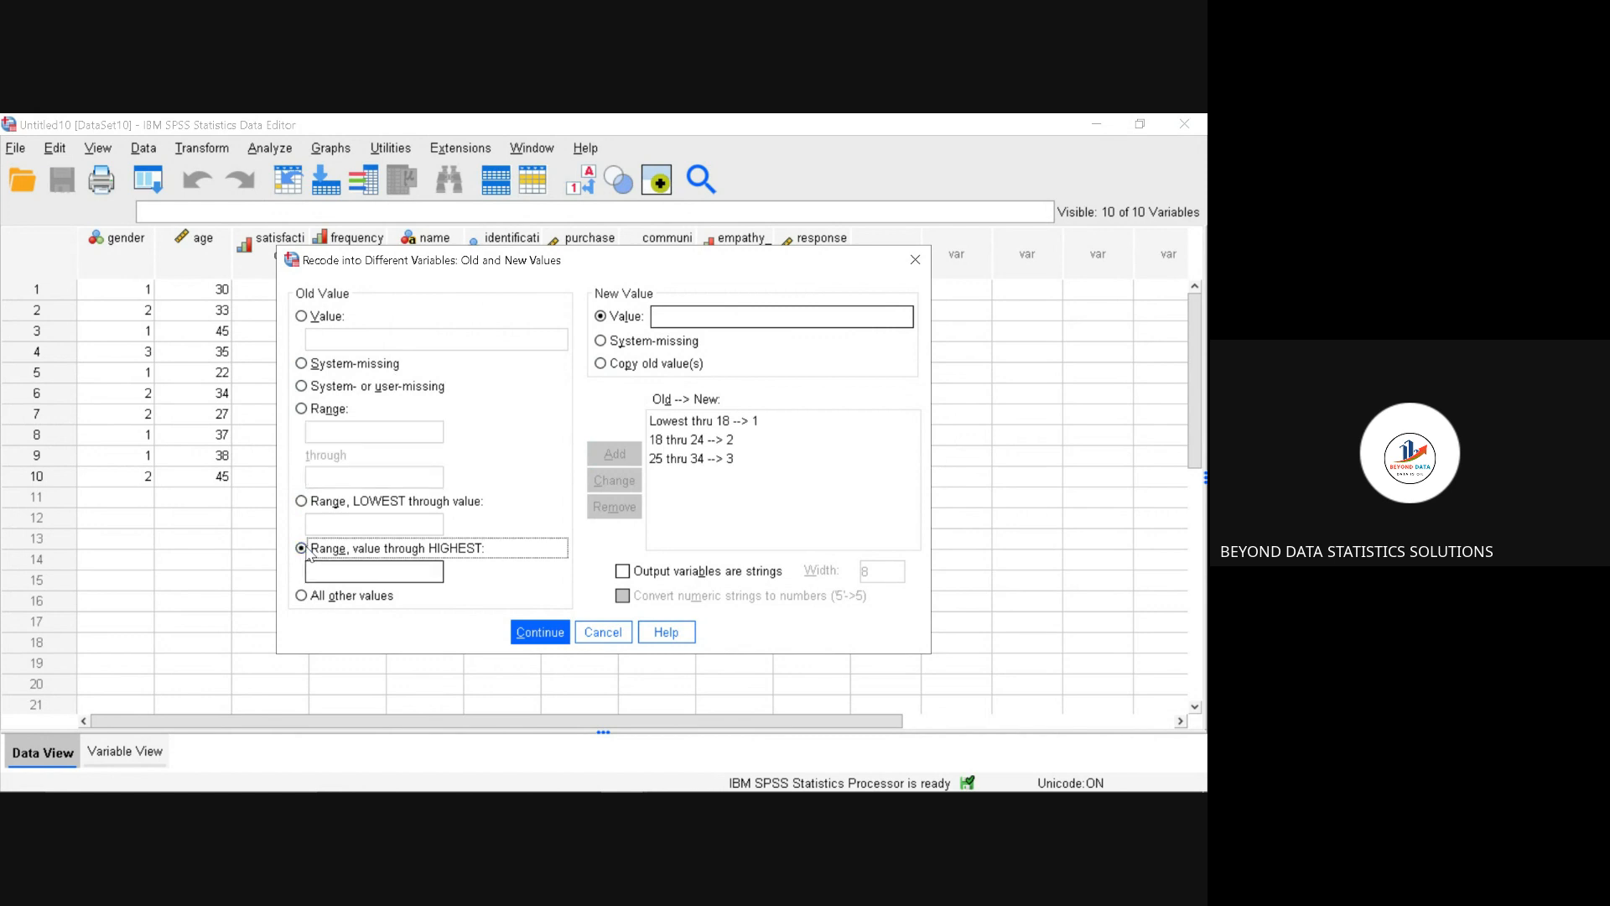
{"action": "left_click", "coordinate": [322, 574]}
{"action": "type", "text": "3"}
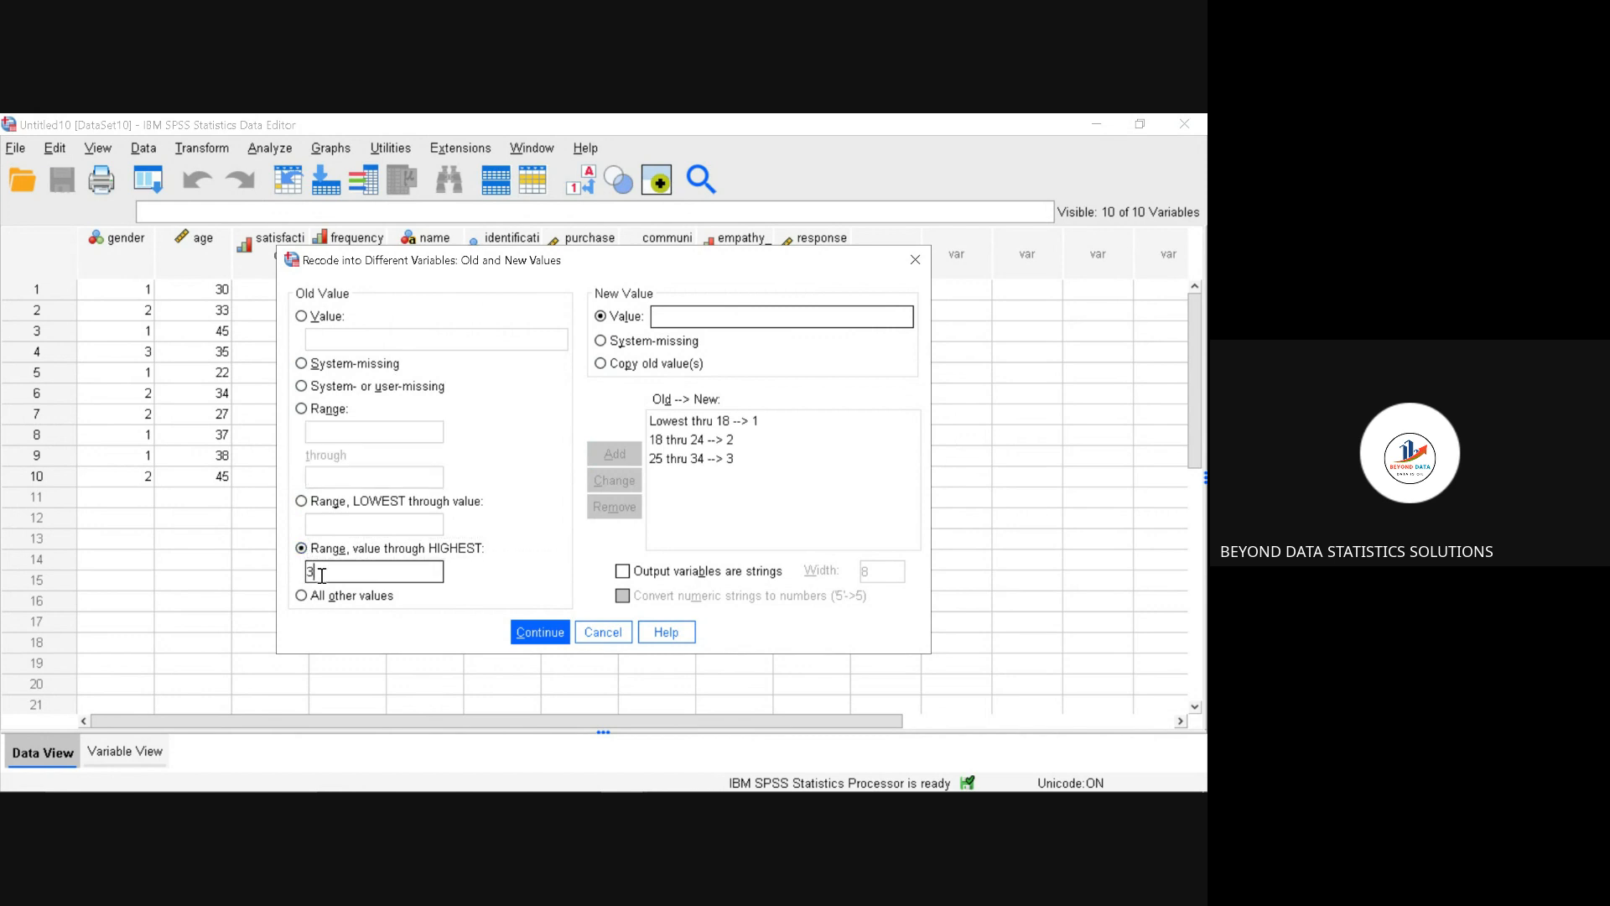
{"action": "type", "text": "5"}
{"action": "left_click", "coordinate": [703, 317]}
{"action": "type", "text": "4"}
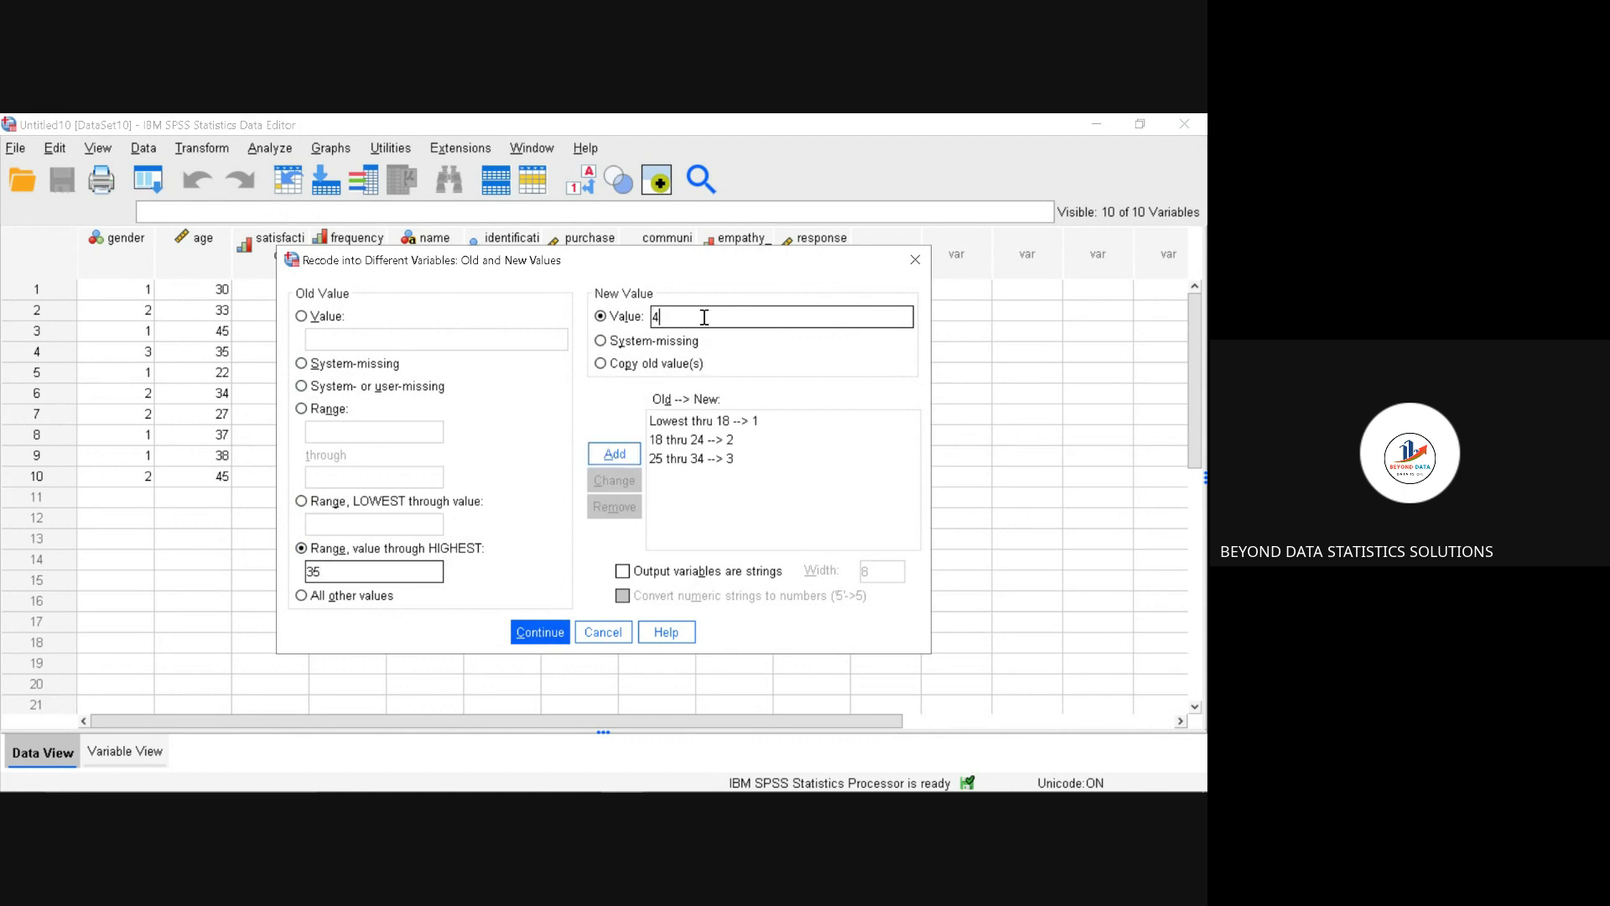
{"action": "left_click", "coordinate": [605, 452]}
{"action": "left_click", "coordinate": [529, 643]}
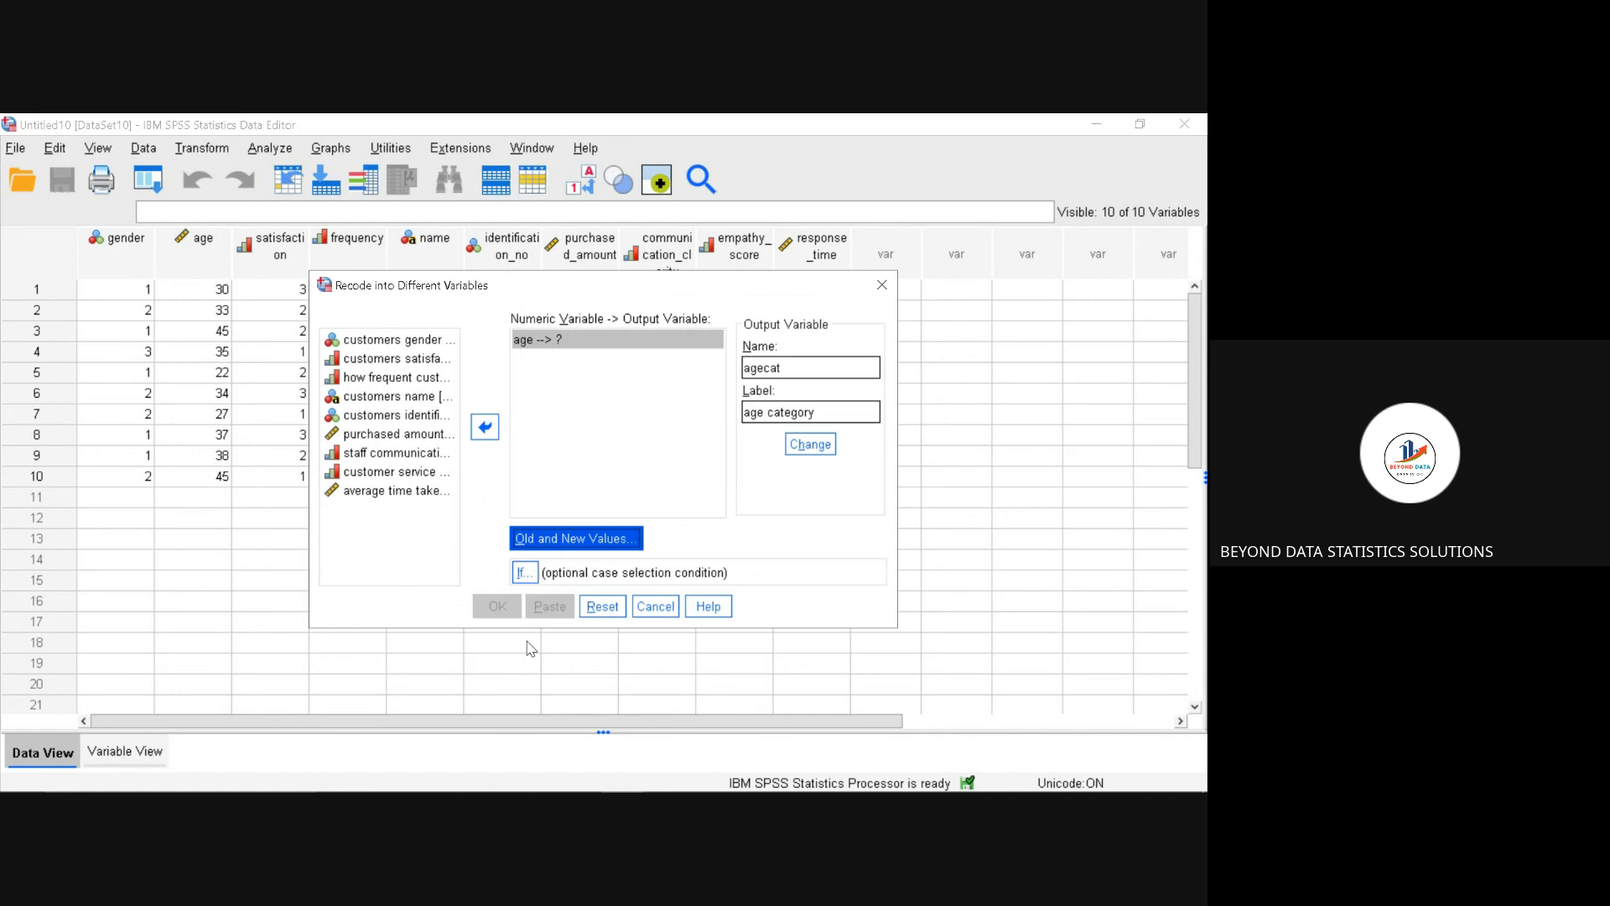
Step: Assign agecat as the output variable for age and run the recode
{"action": "left_click", "coordinate": [822, 445]}
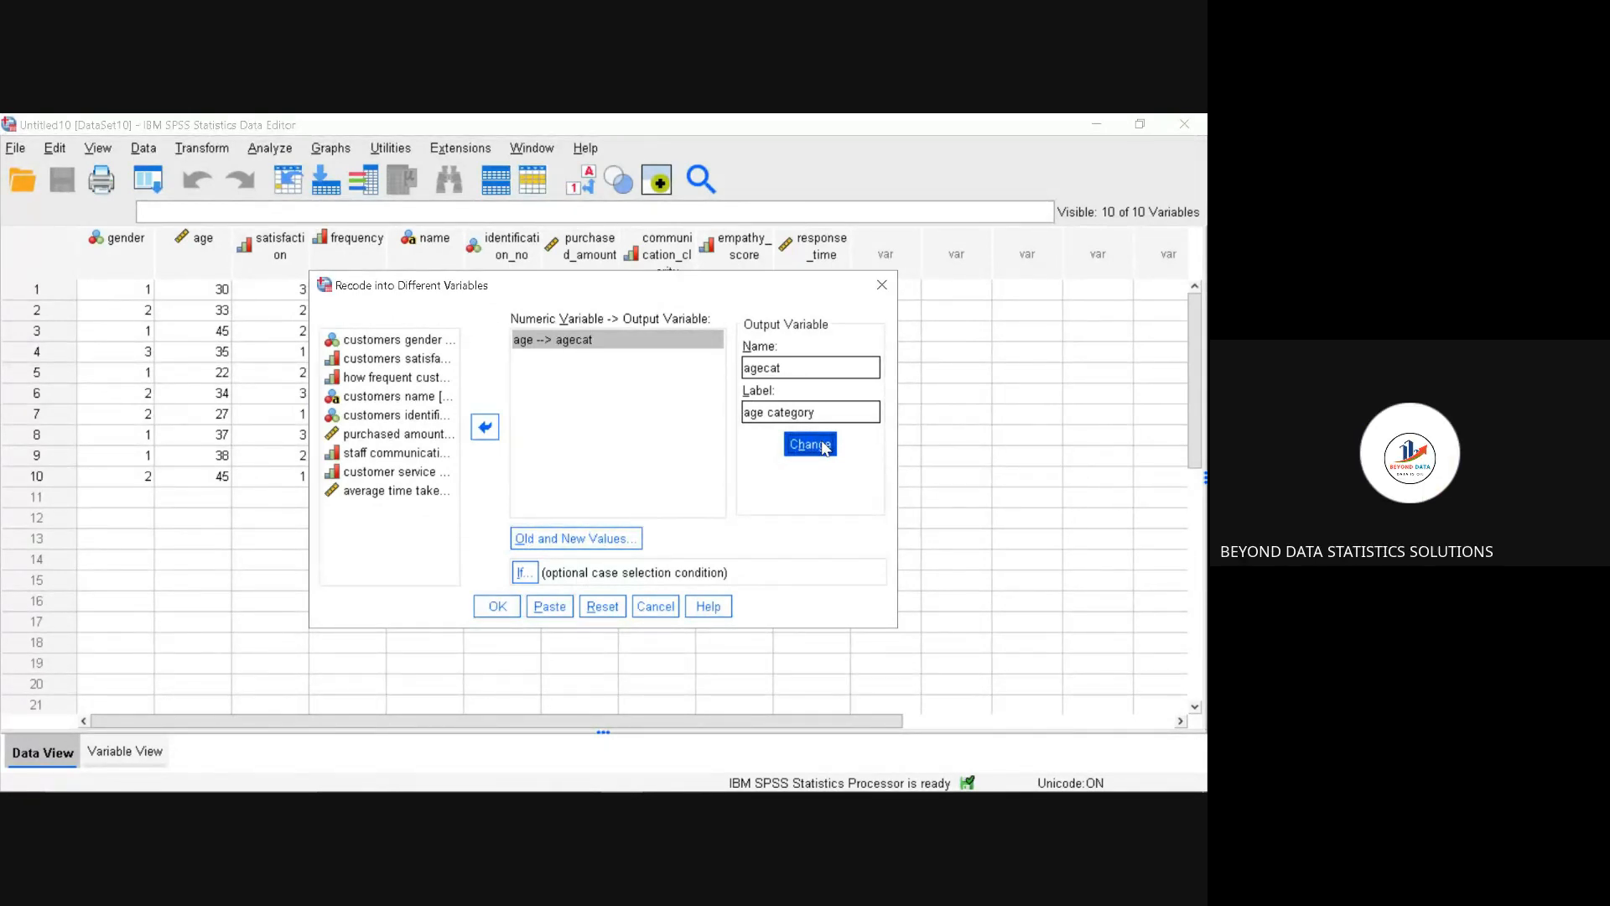
{"action": "left_click", "coordinate": [498, 606]}
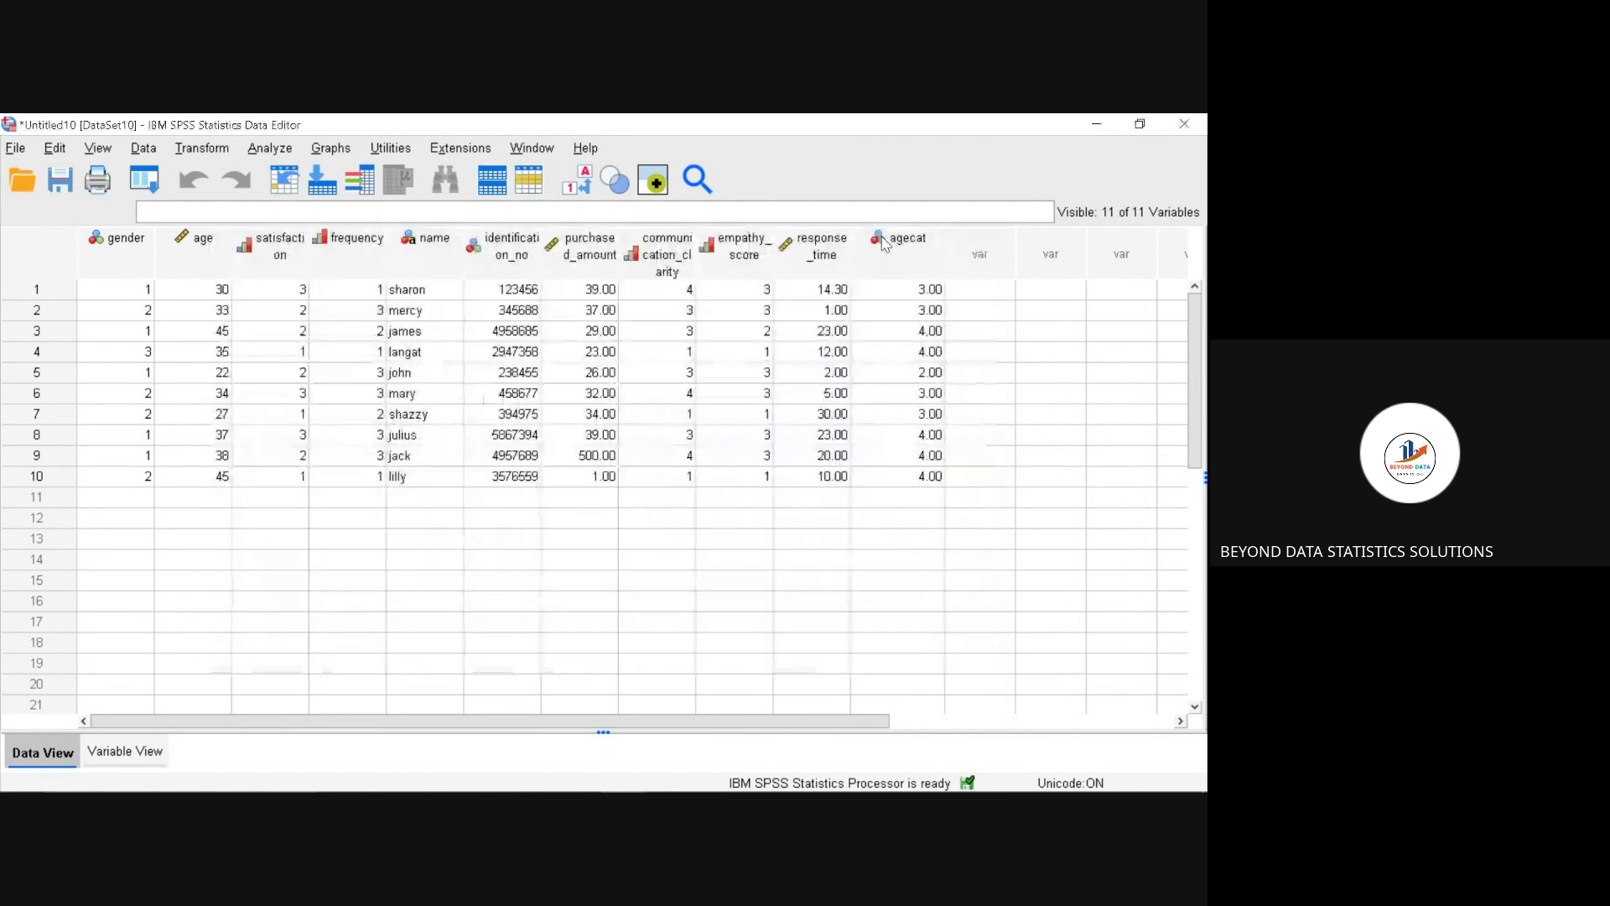
{"action": "left_click", "coordinate": [886, 243]}
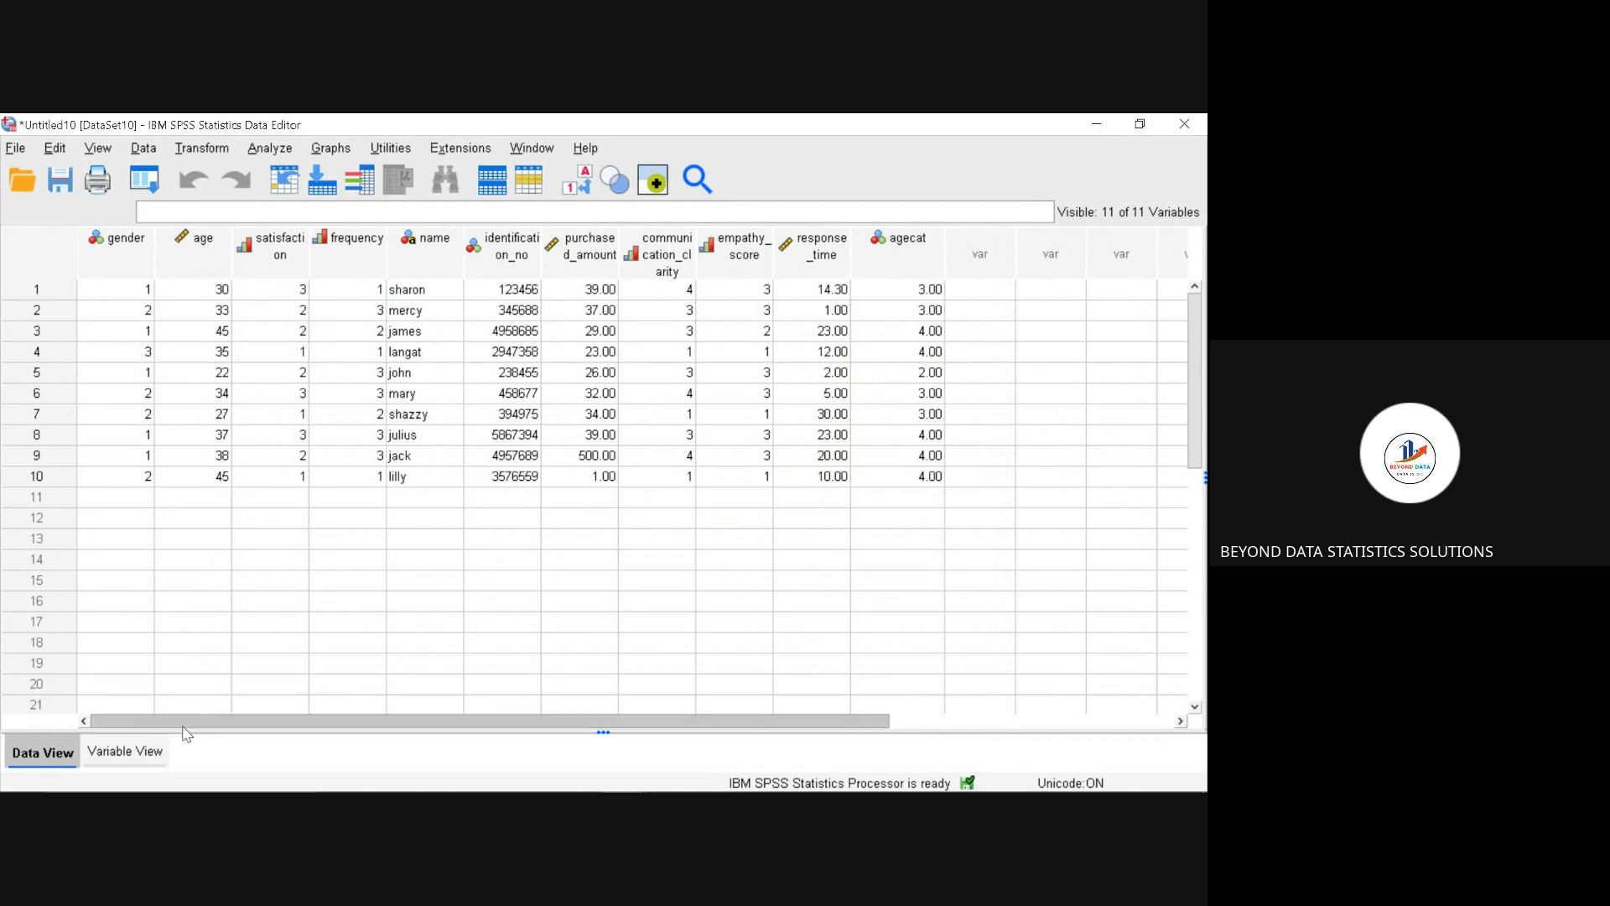
Step: Add the value label "below 18" for value 1 of the agecat variable
{"action": "left_click", "coordinate": [154, 755]}
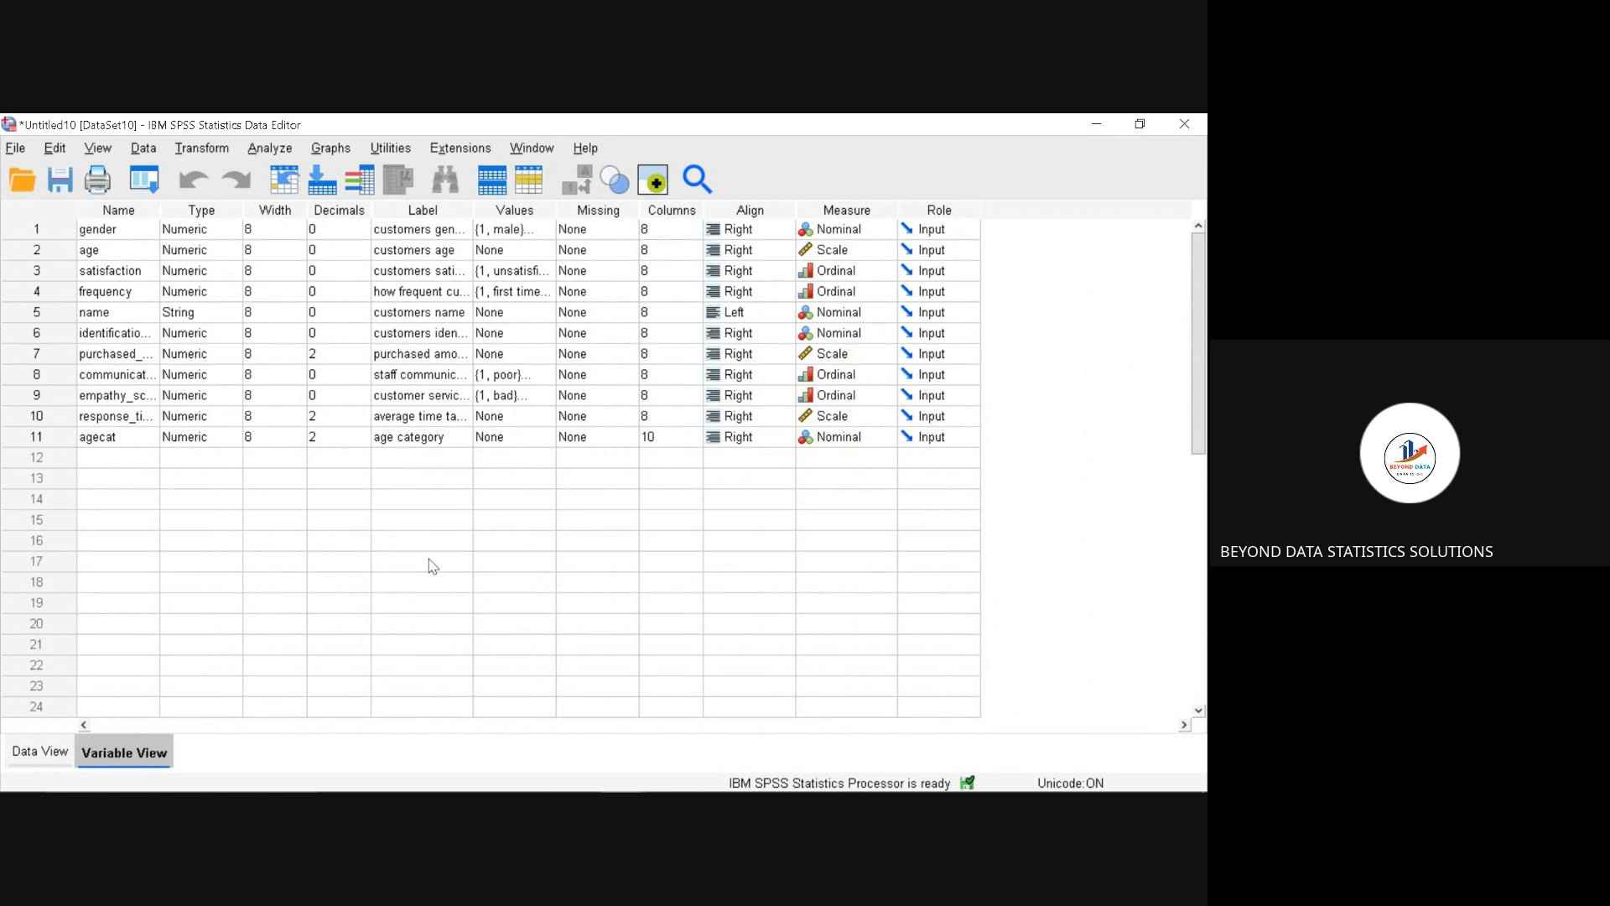
{"action": "left_click", "coordinate": [523, 438]}
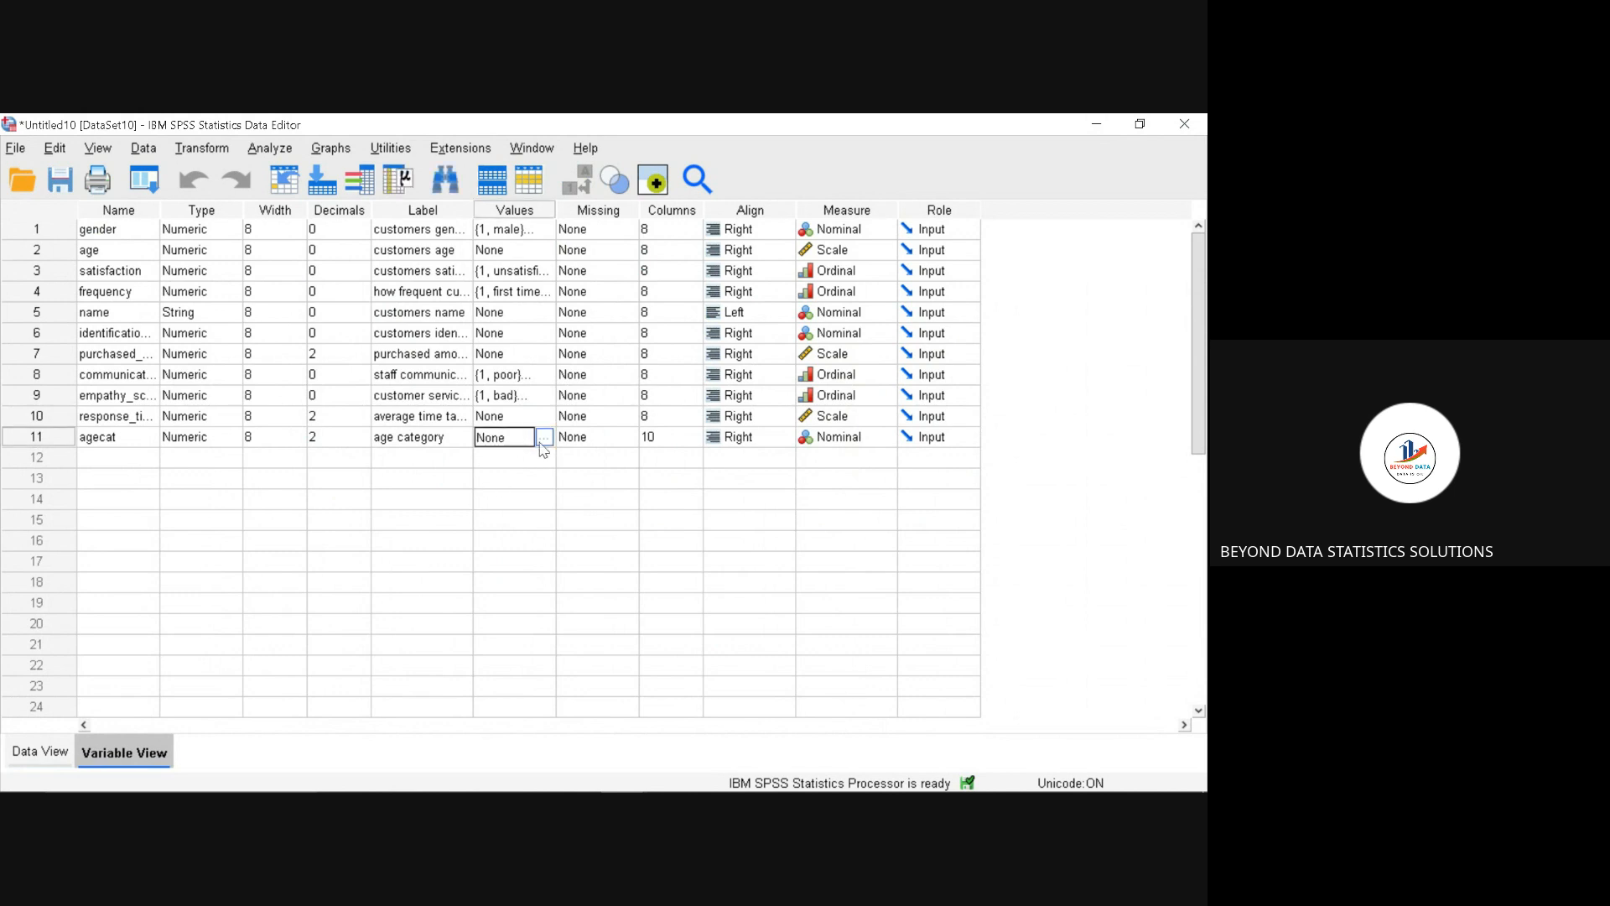
{"action": "left_click", "coordinate": [544, 438]}
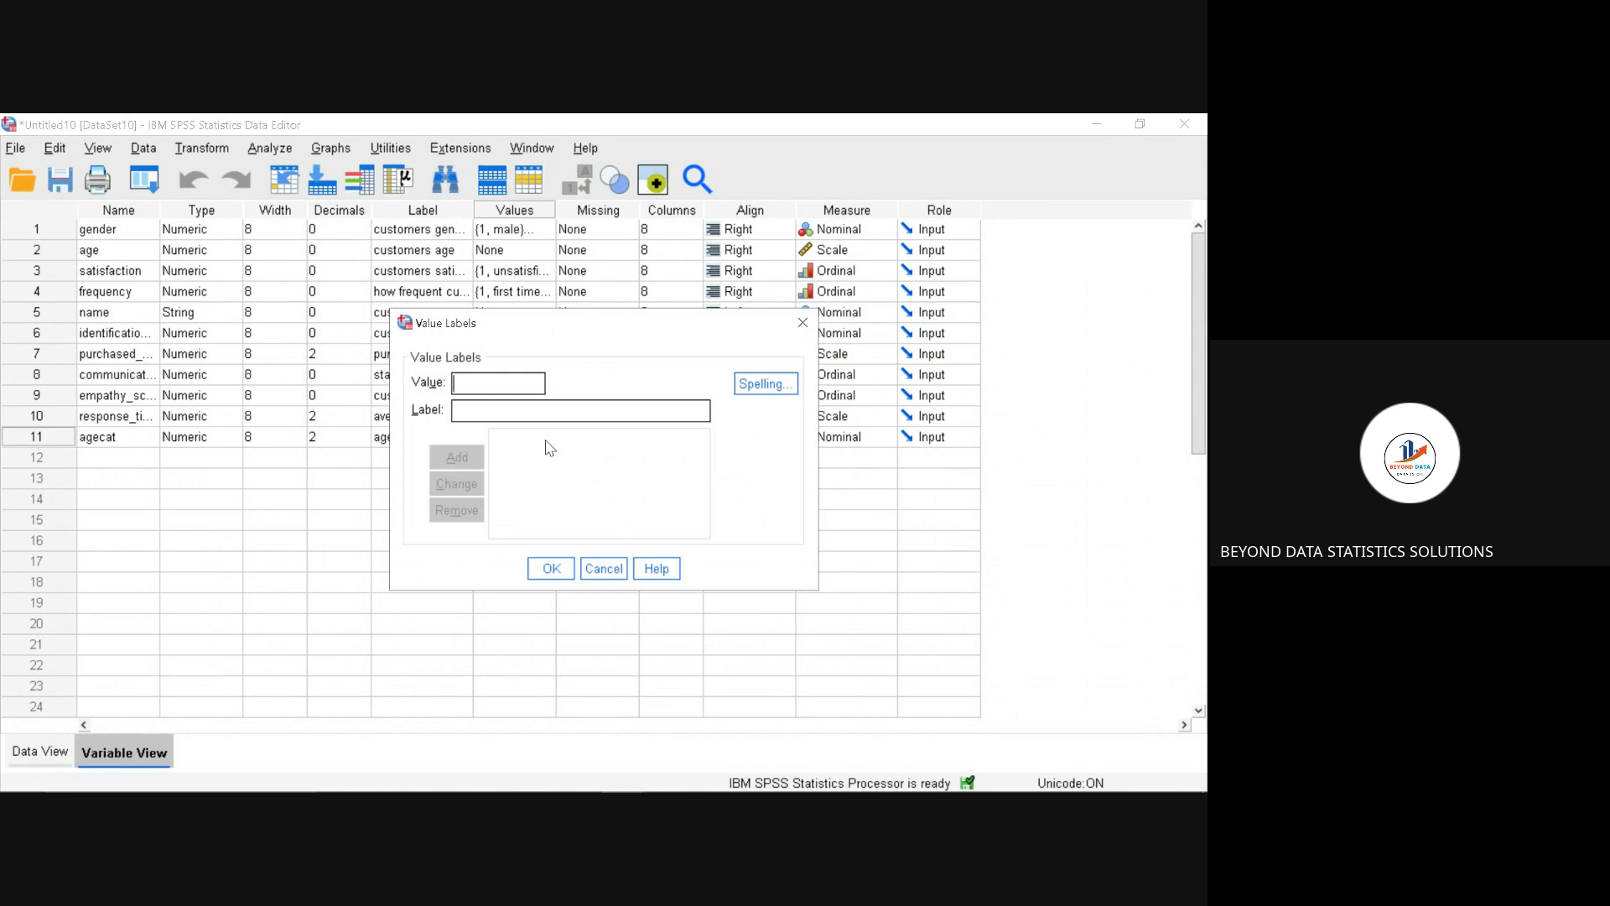
{"action": "type", "text": "1"}
{"action": "left_click", "coordinate": [543, 413]}
{"action": "type", "text": "below 18"}
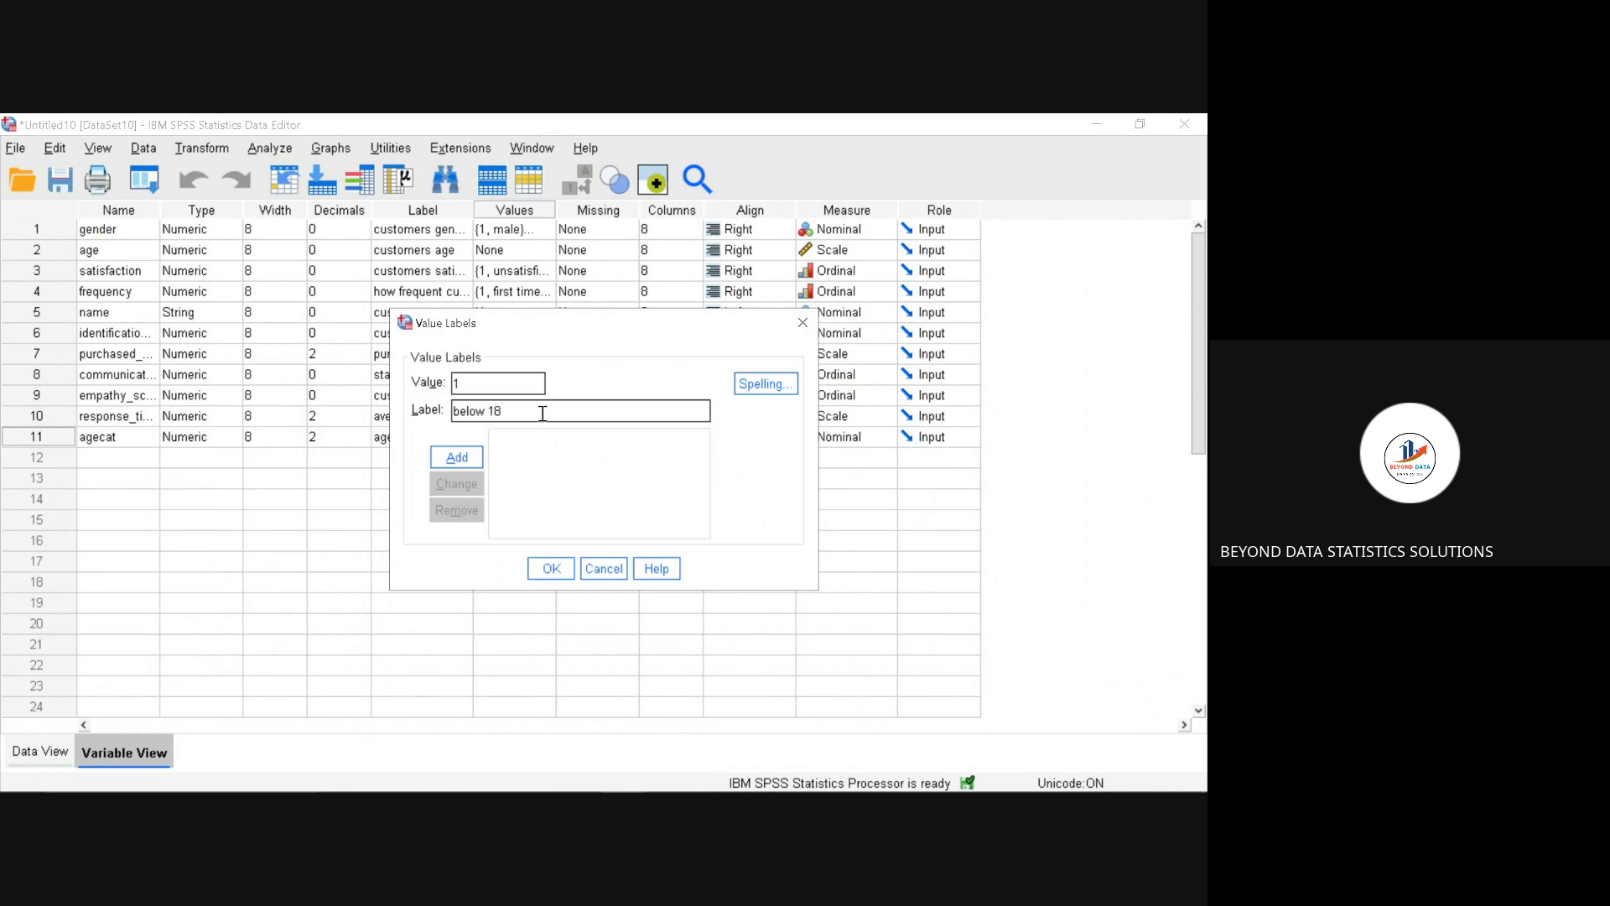
{"action": "left_click", "coordinate": [457, 457]}
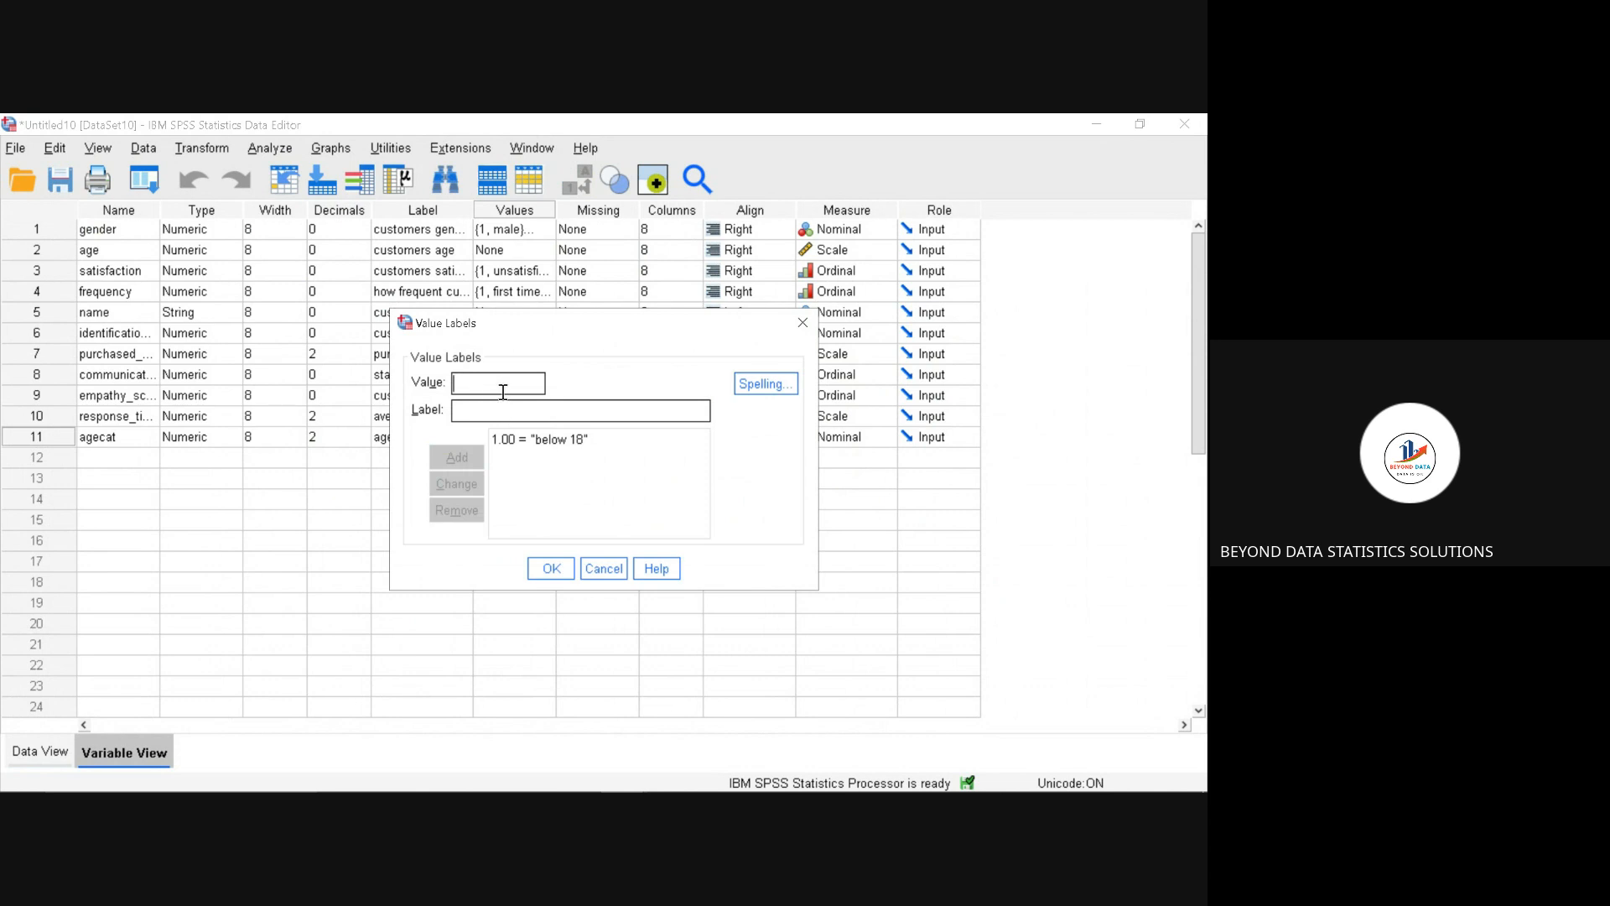
Step: Change the label for value 1 of the agecat variable to "below 18 years"
{"action": "type", "text": "2"}
{"action": "left_click", "coordinate": [579, 442]}
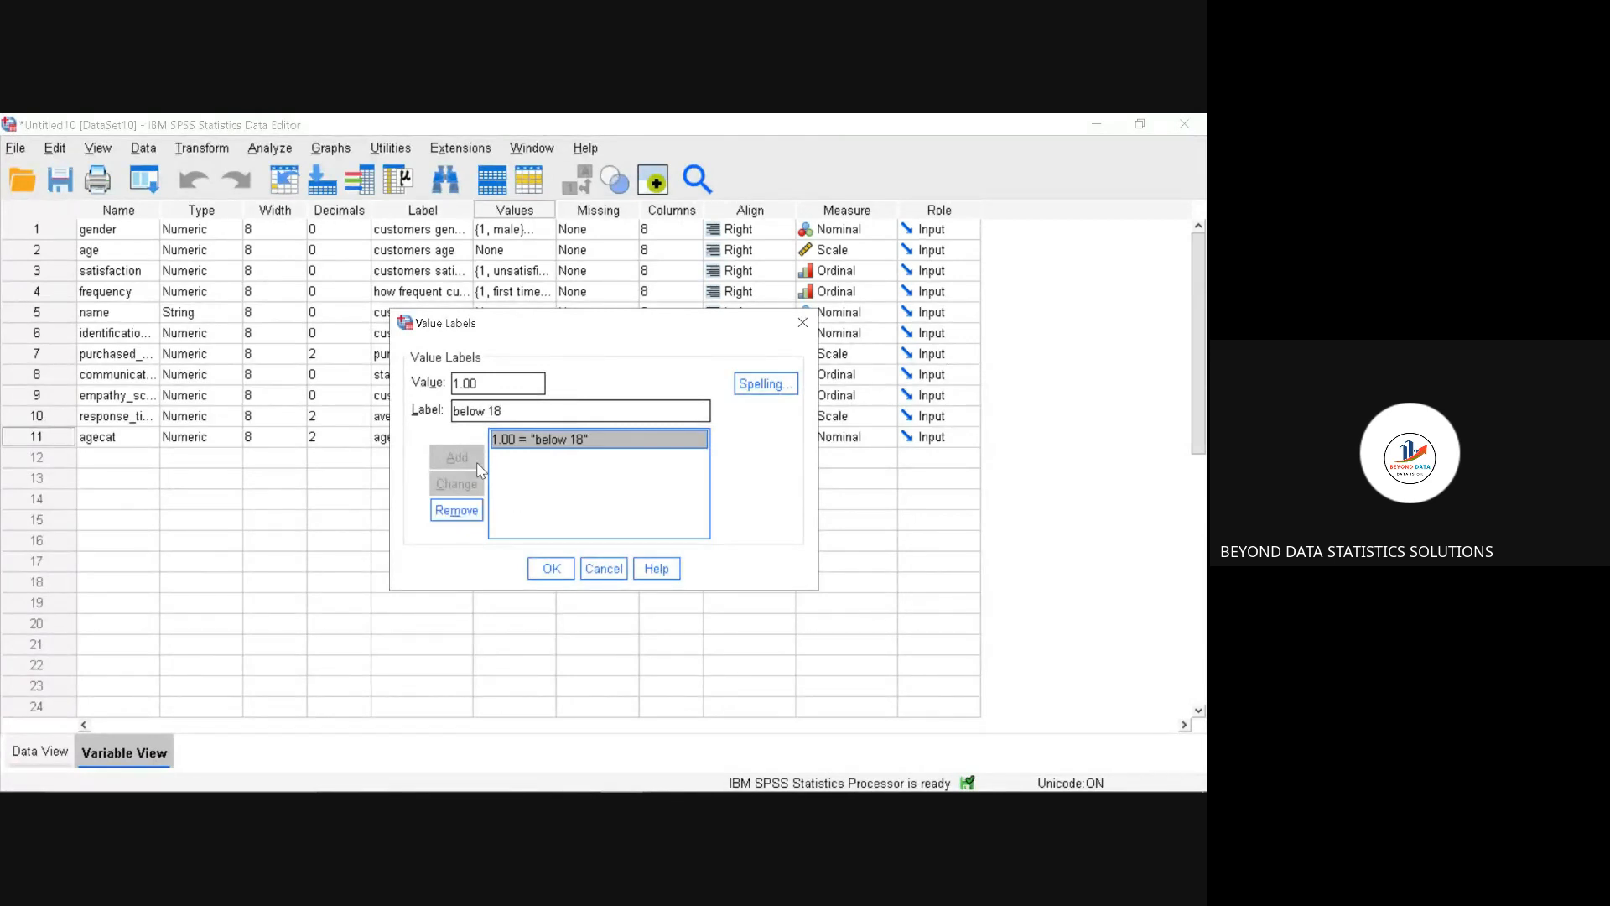
{"action": "left_click", "coordinate": [515, 411]}
{"action": "type", "text": "years"}
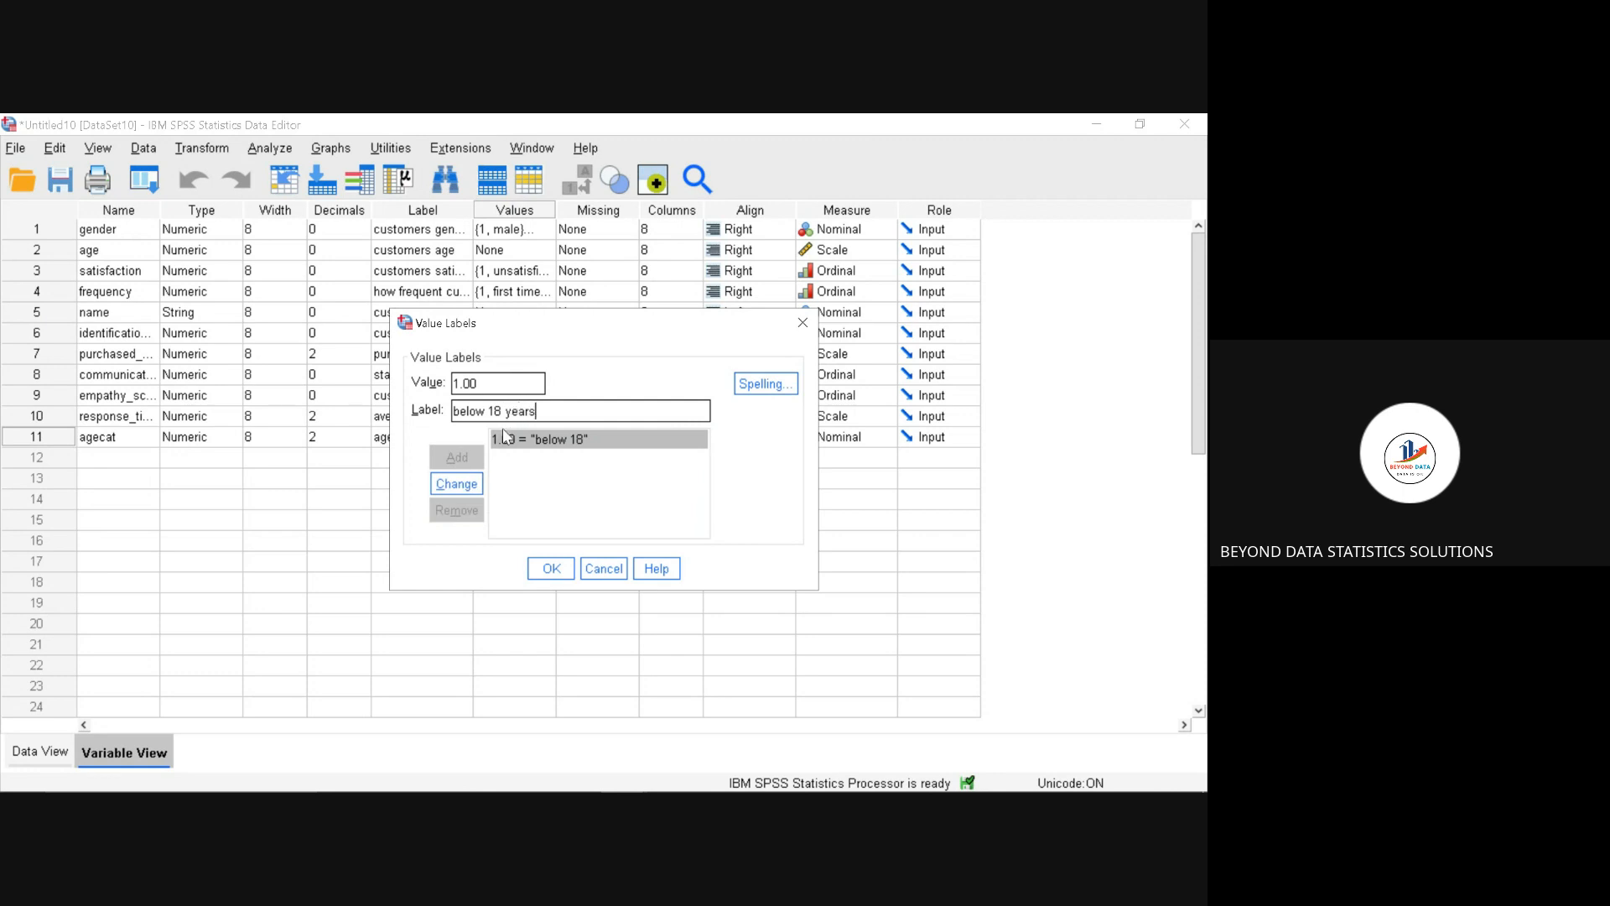
{"action": "left_click", "coordinate": [476, 484]}
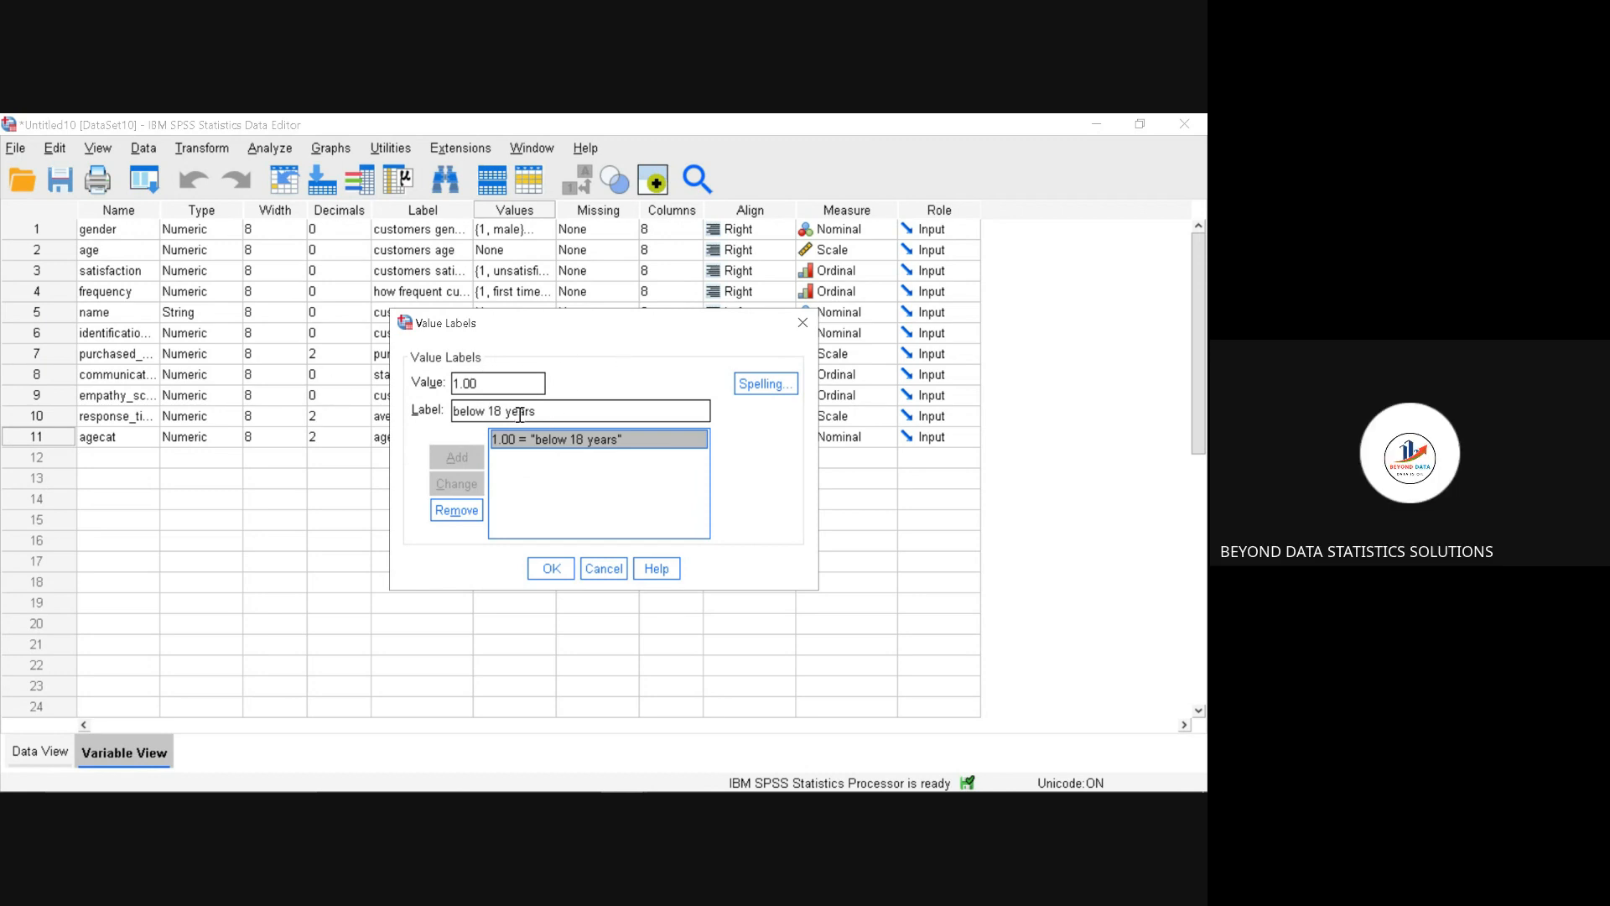
Step: Add the value label "18 to 24 years" for value 2 of the agecat variable
{"action": "left_click", "coordinate": [517, 387]}
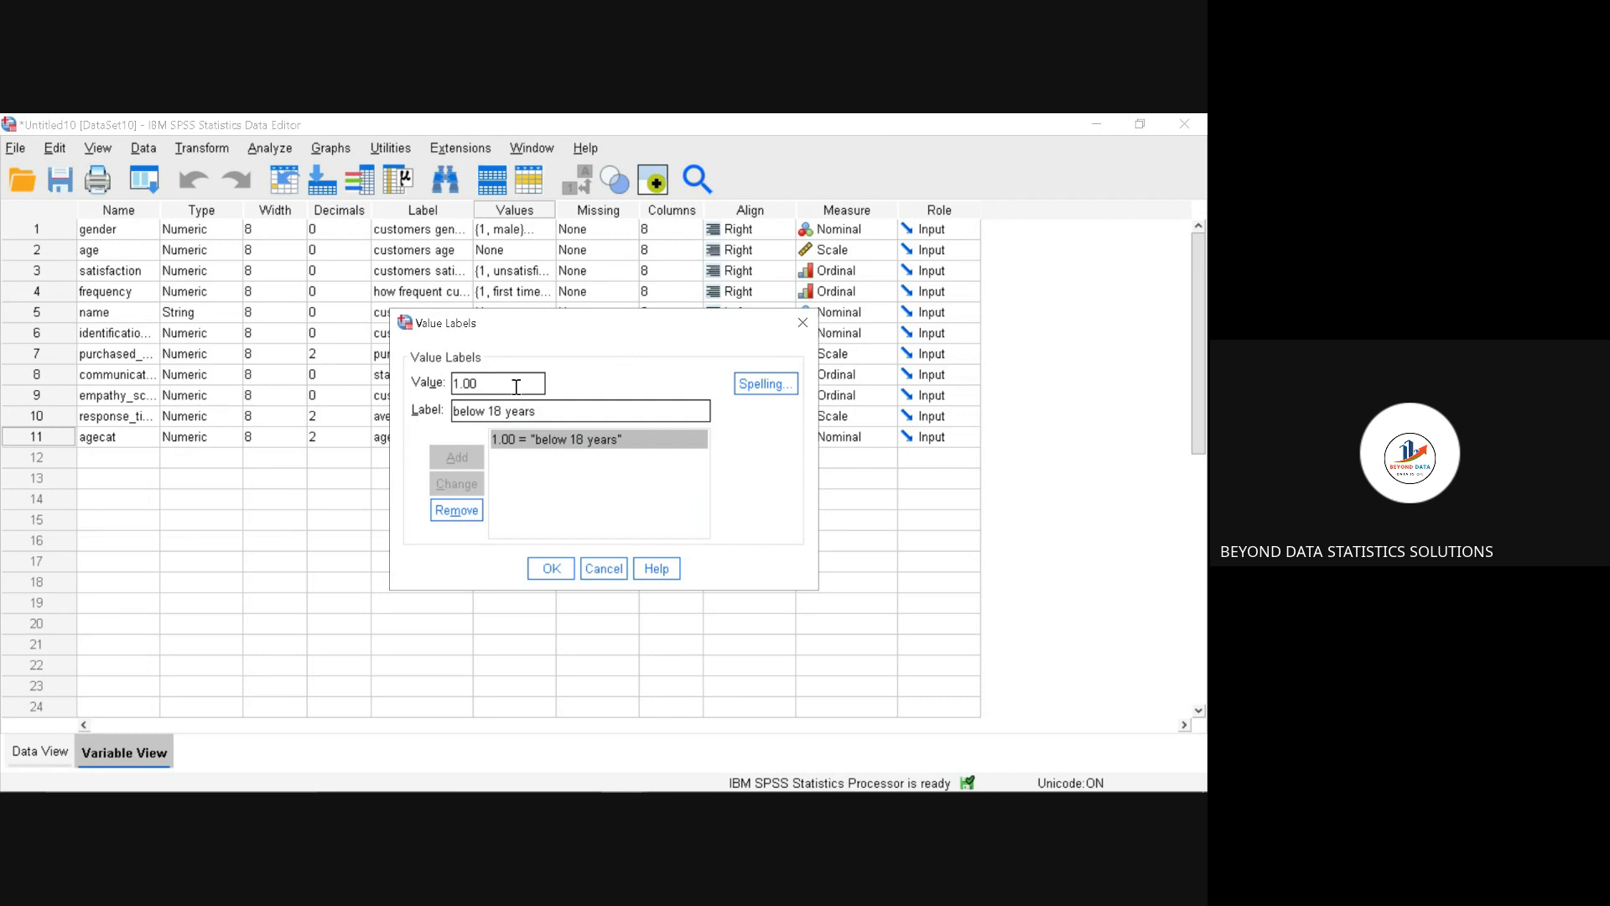
{"action": "key", "text": "BackSpace"}
{"action": "key", "text": "BackSpace"}
{"action": "key", "text": "BackSpace"}
{"action": "key", "text": "BackSpace"}
{"action": "type", "text": "2"}
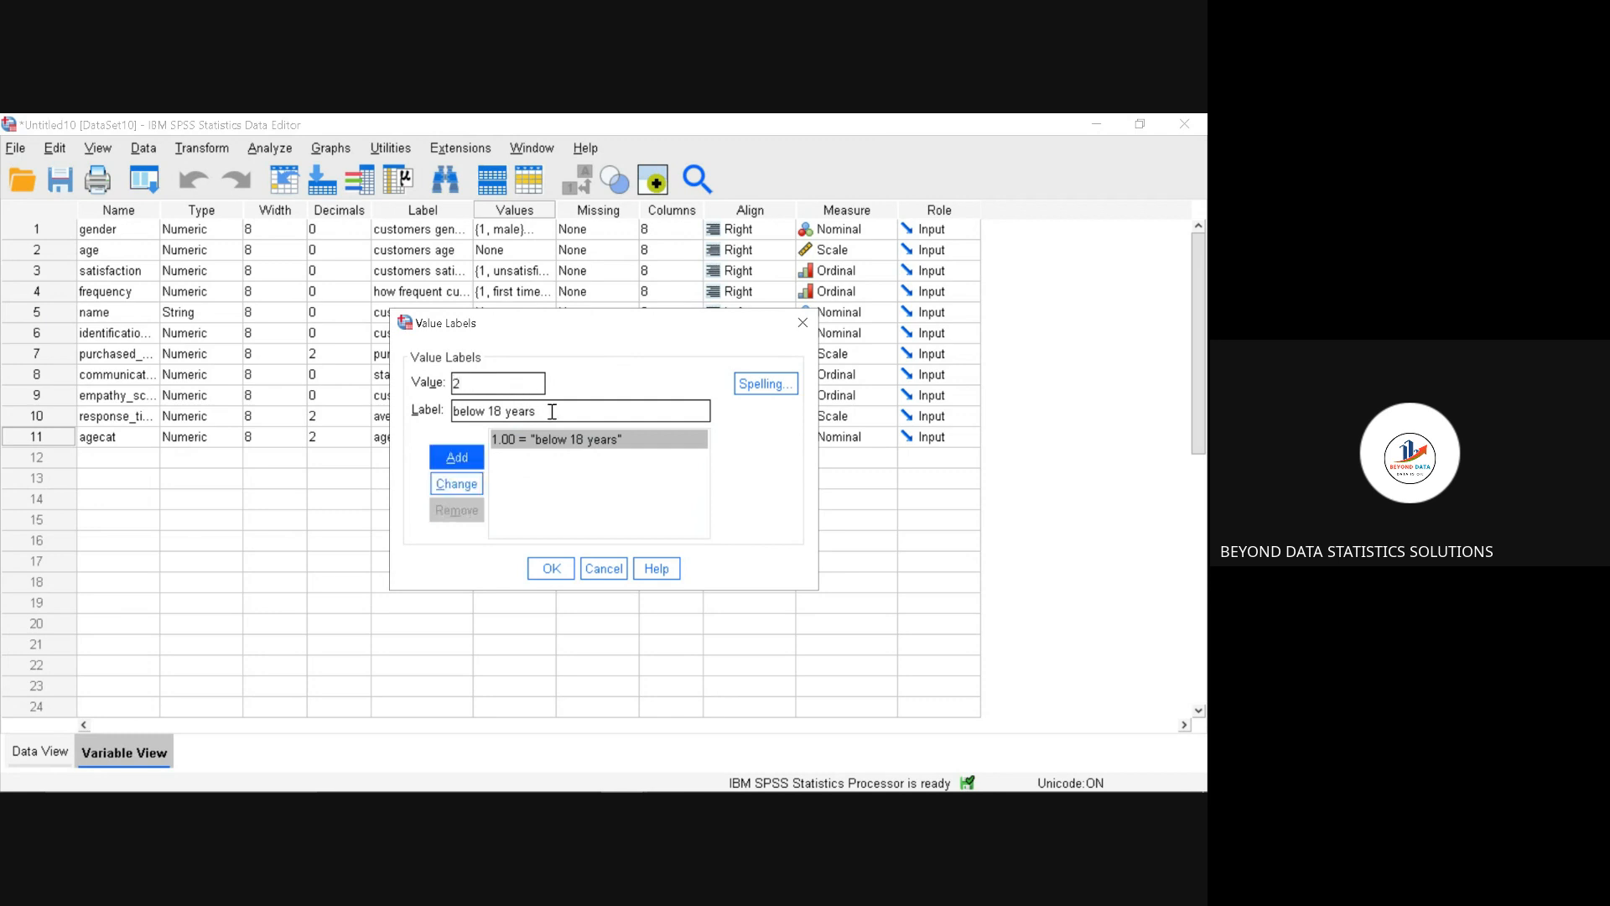
{"action": "left_click", "coordinate": [552, 411]}
{"action": "key", "text": "BackSpace"}
{"action": "key", "text": "BackSpace"}
{"action": "key", "text": "BackSpace"}
{"action": "key", "text": "BackSpace"}
{"action": "key", "text": "BackSpace"}
{"action": "key", "text": "BackSpace"}
{"action": "key", "text": "BackSpace"}
{"action": "key", "text": "BackSpace"}
{"action": "key", "text": "BackSpace"}
{"action": "key", "text": "BackSpace"}
{"action": "key", "text": "BackSpace"}
{"action": "key", "text": "BackSpace"}
{"action": "key", "text": "BackSpace"}
{"action": "key", "text": "BackSpace"}
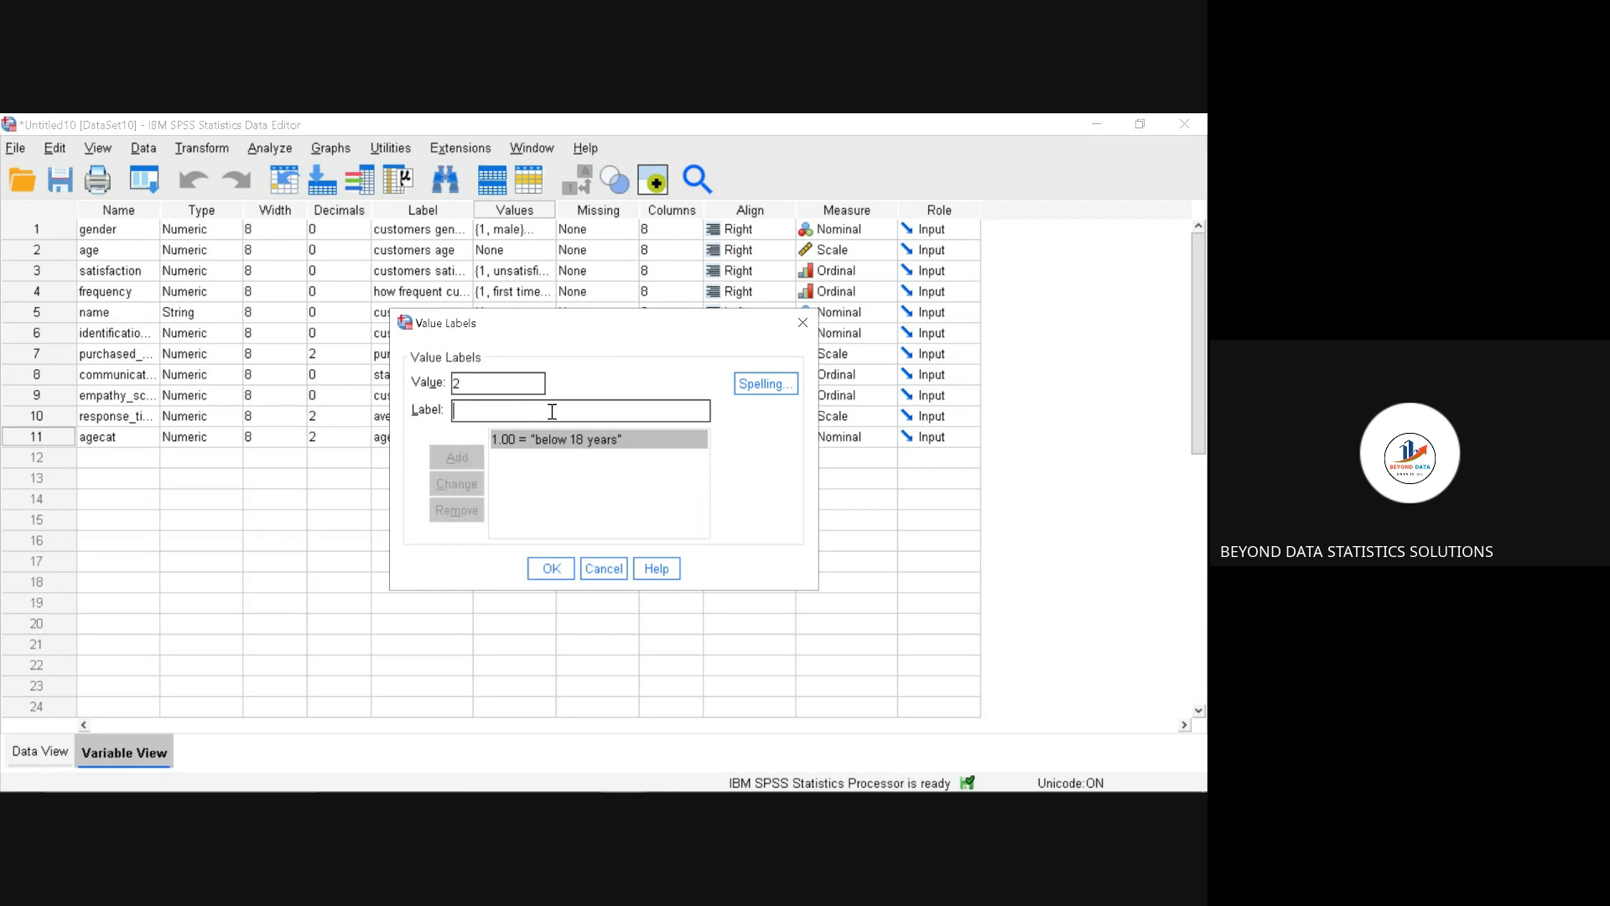
{"action": "type", "text": "18"}
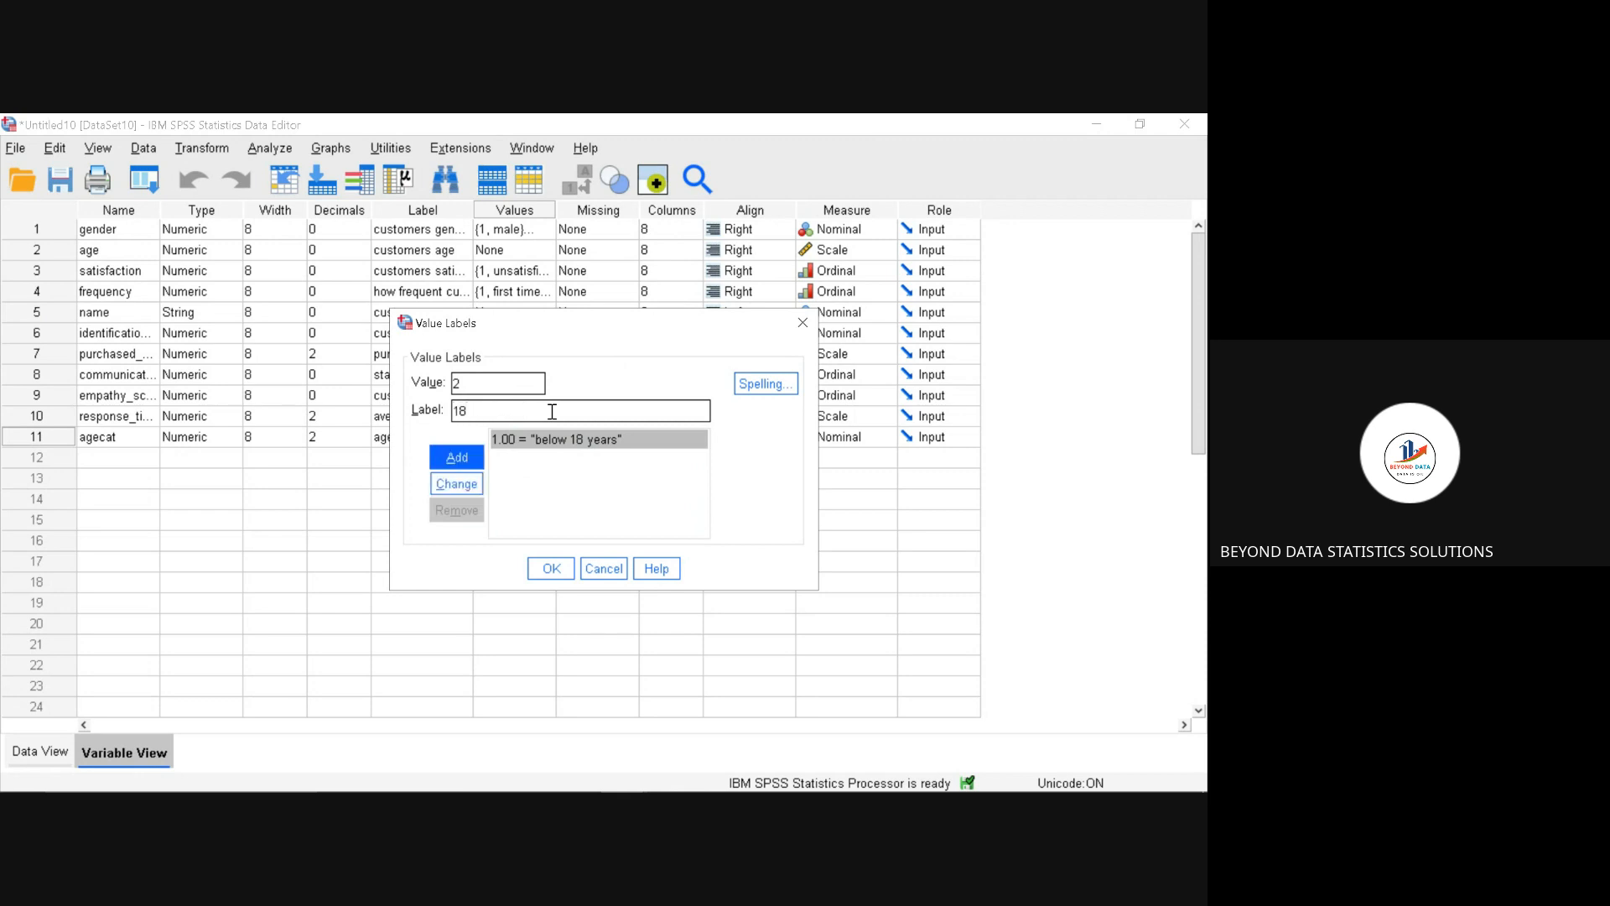
{"action": "type", "text": " to 24 years"}
{"action": "left_click", "coordinate": [474, 458]}
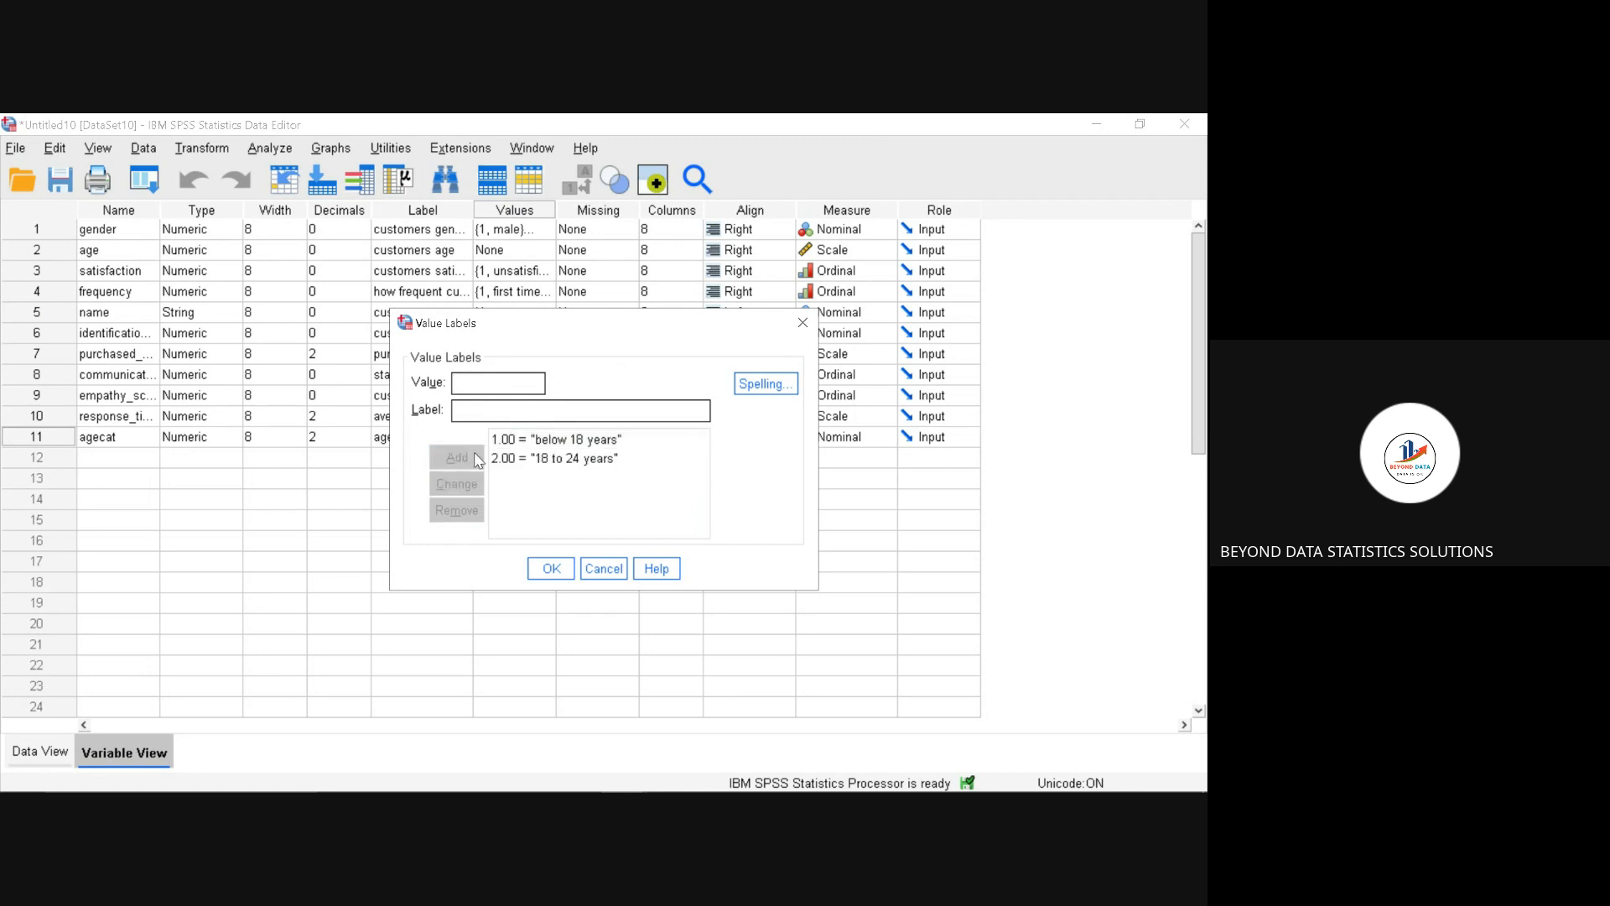
Step: Add the value label "25 to 34 years" for value 3 of the agecat variable
{"action": "type", "text": "3"}
{"action": "left_click", "coordinate": [470, 411]}
{"action": "type", "text": "25 to 34 yue"}
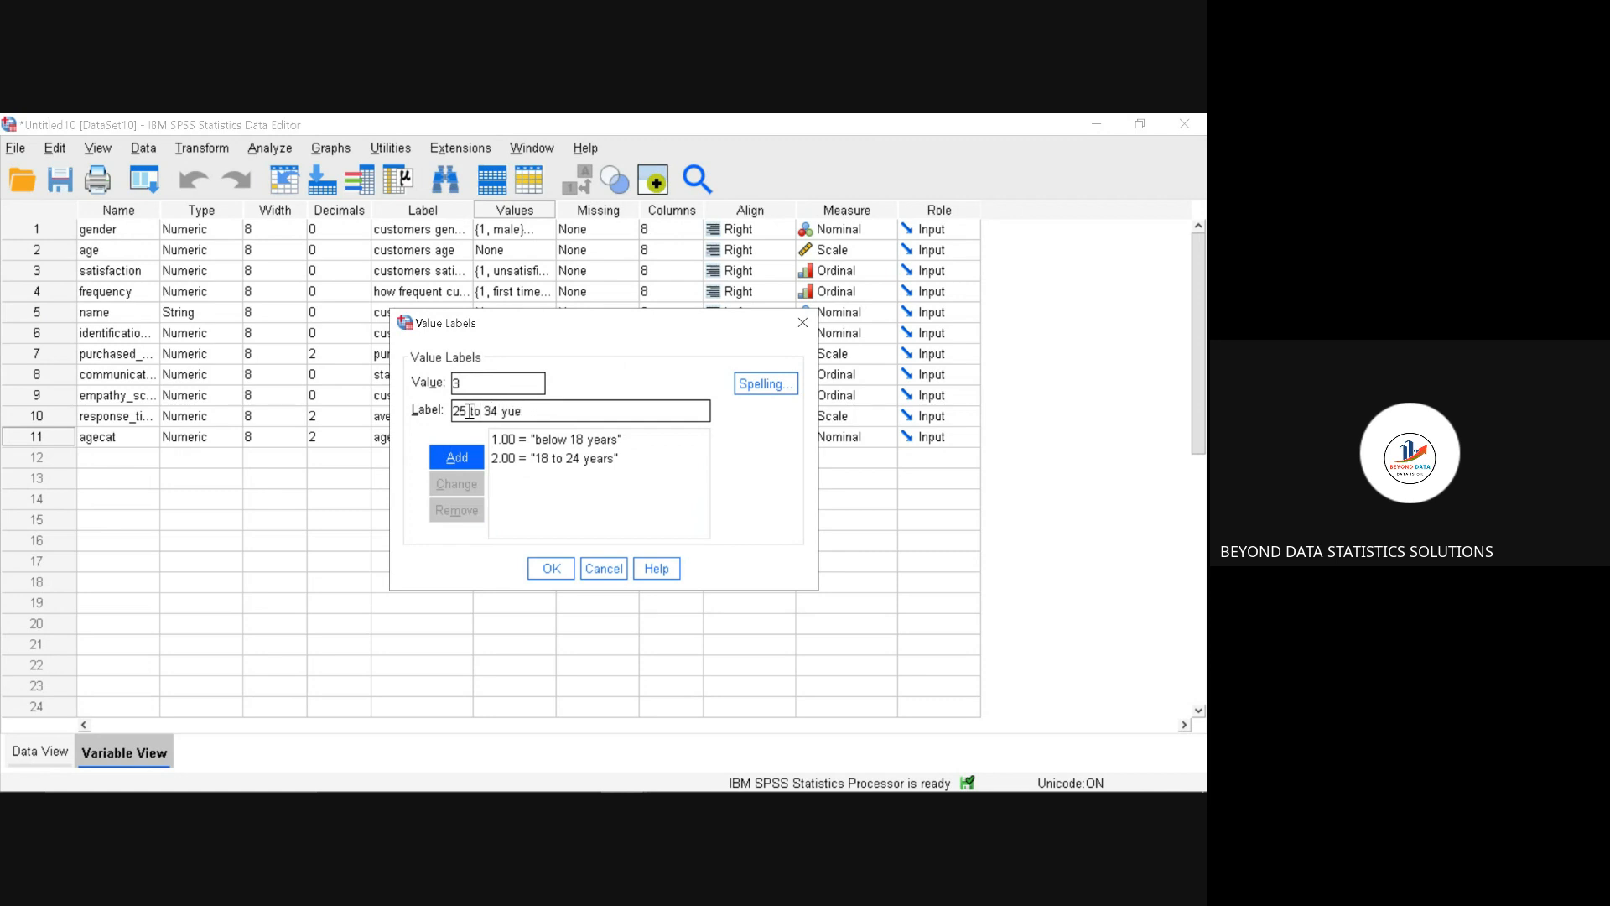
{"action": "key", "text": "BackSpace"}
{"action": "key", "text": "BackSpace"}
{"action": "type", "text": "ears"}
{"action": "left_click", "coordinate": [468, 464]}
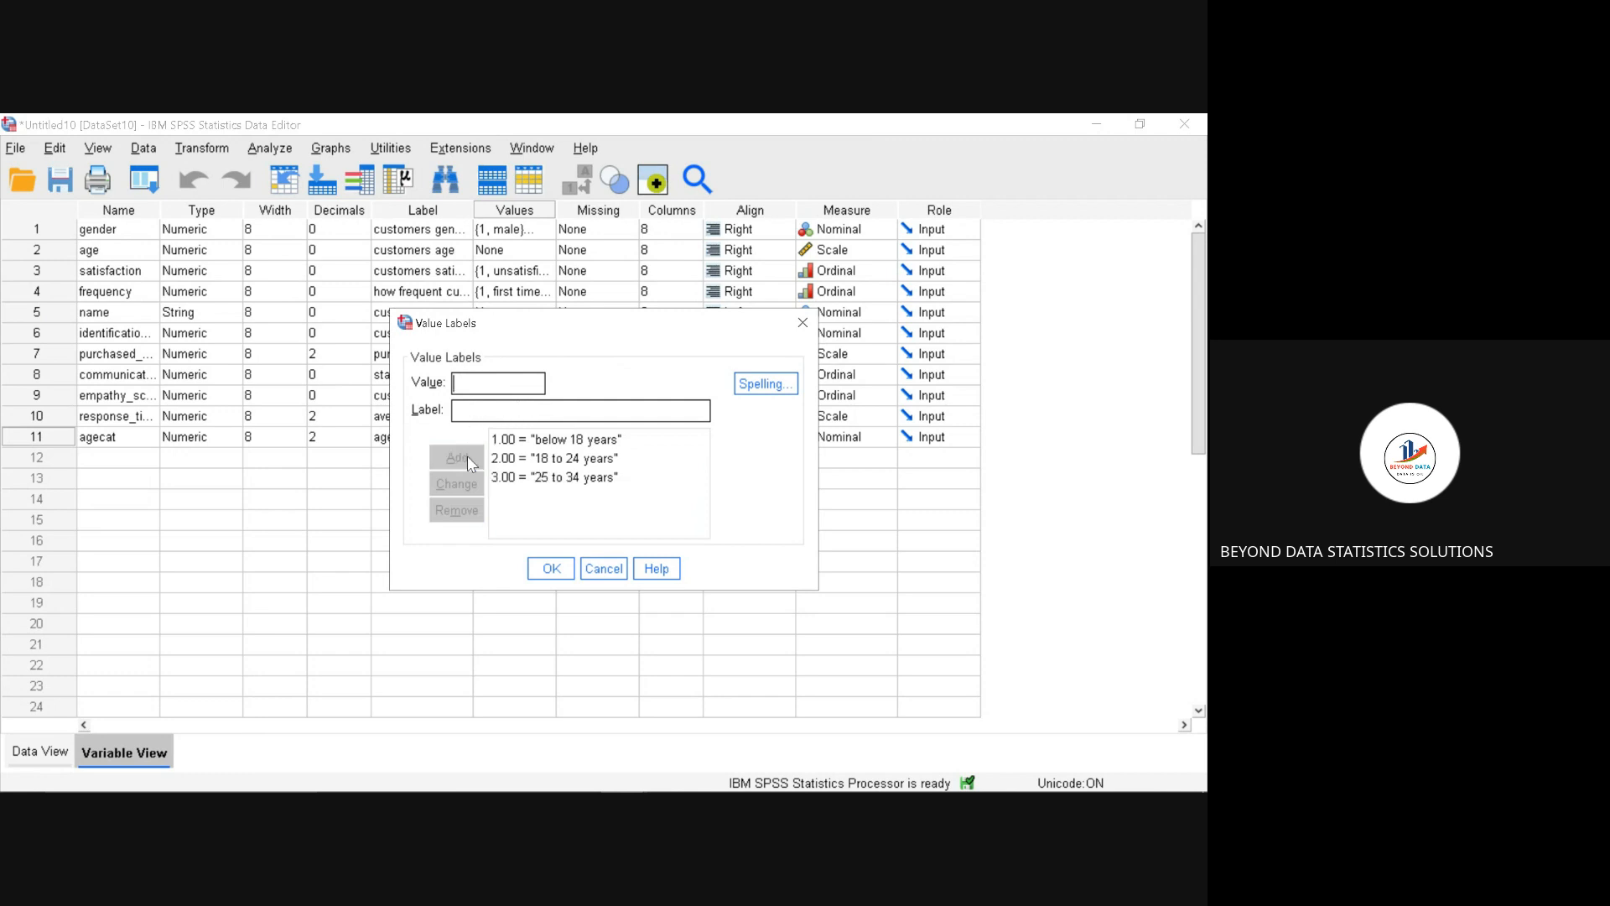
Step: Add the value label "above 35" for value 4 of the agecat variable and accept the value labels
{"action": "type", "text": "4"}
{"action": "left_click", "coordinate": [475, 413]}
{"action": "type", "text": "above 35"}
{"action": "left_click", "coordinate": [456, 457]}
{"action": "left_click", "coordinate": [545, 573]}
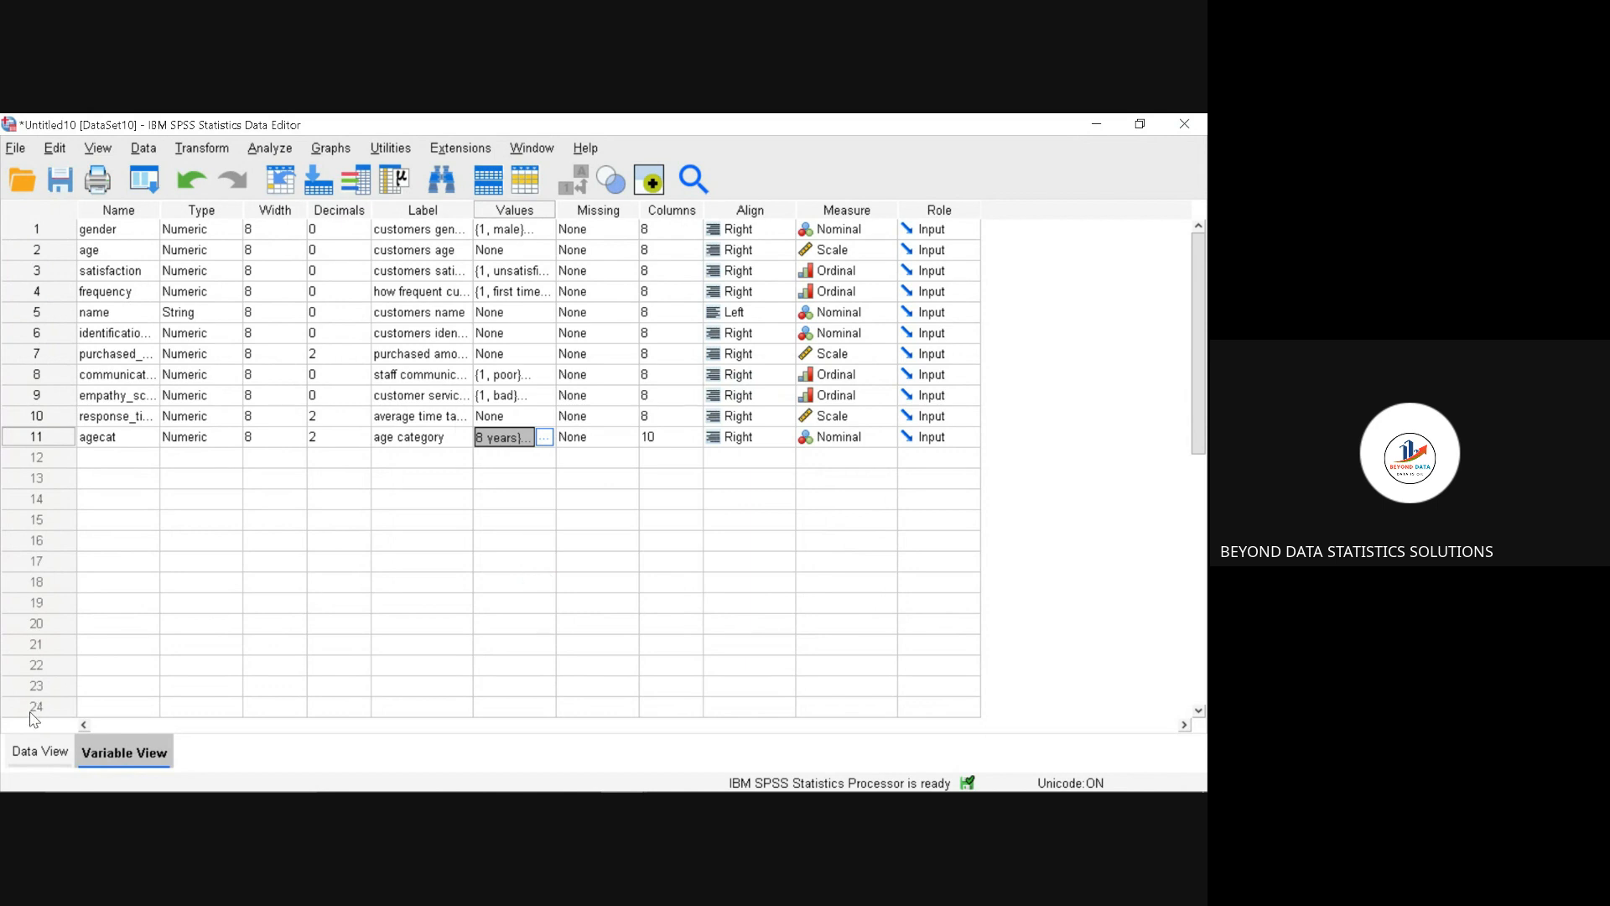
Step: Display the case data with value labels instead of numeric codes
{"action": "left_click", "coordinate": [34, 752]}
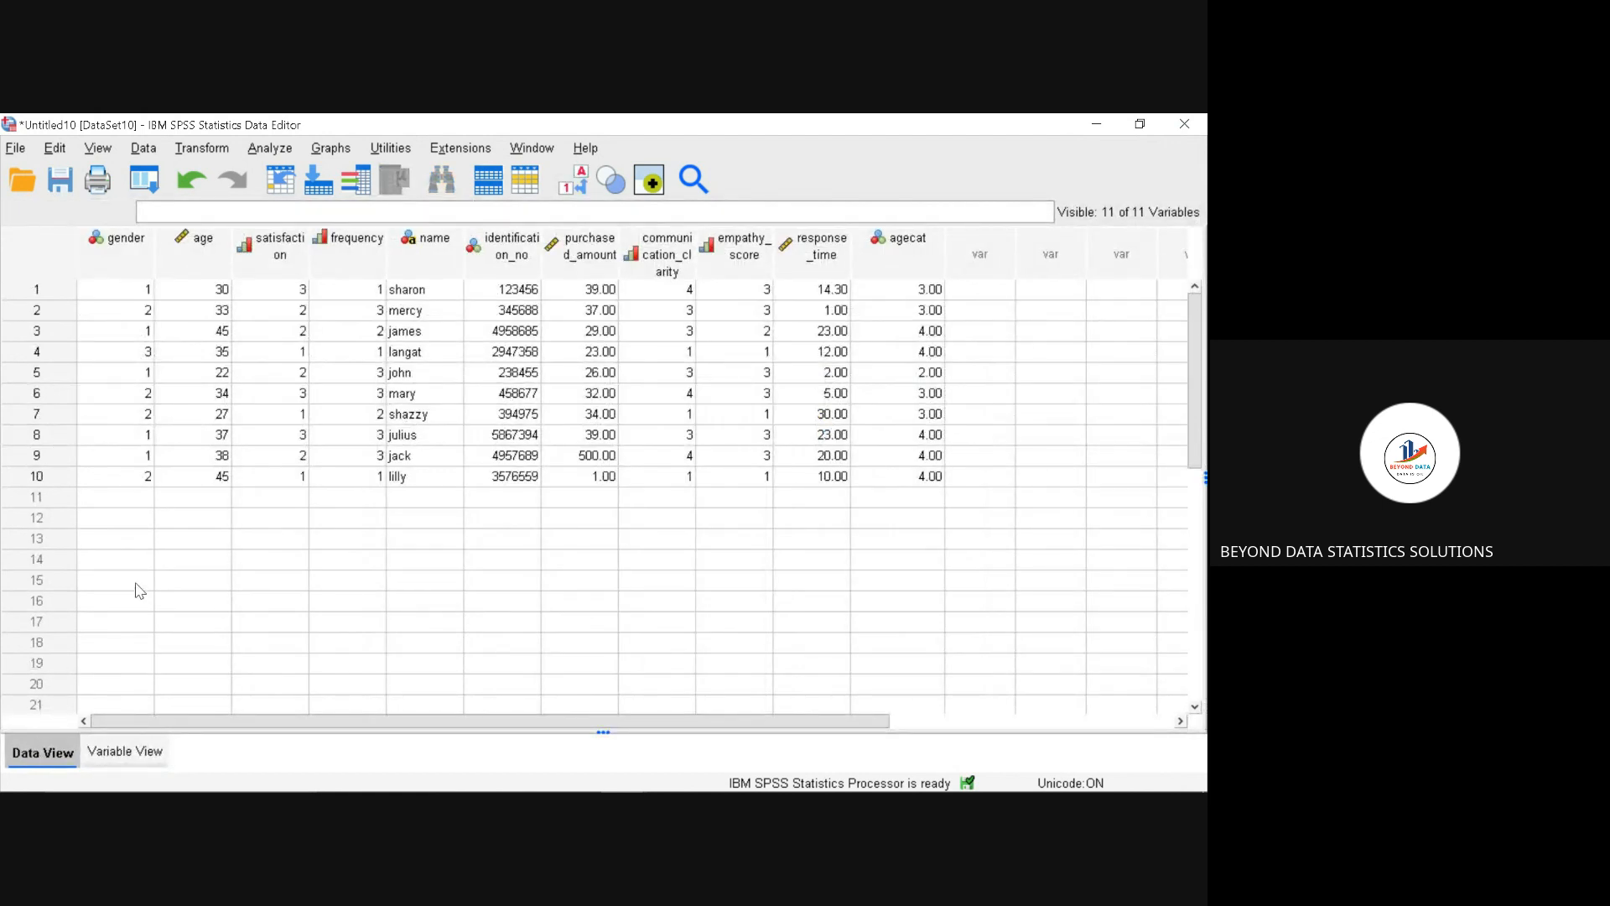
{"action": "left_click", "coordinate": [582, 186]}
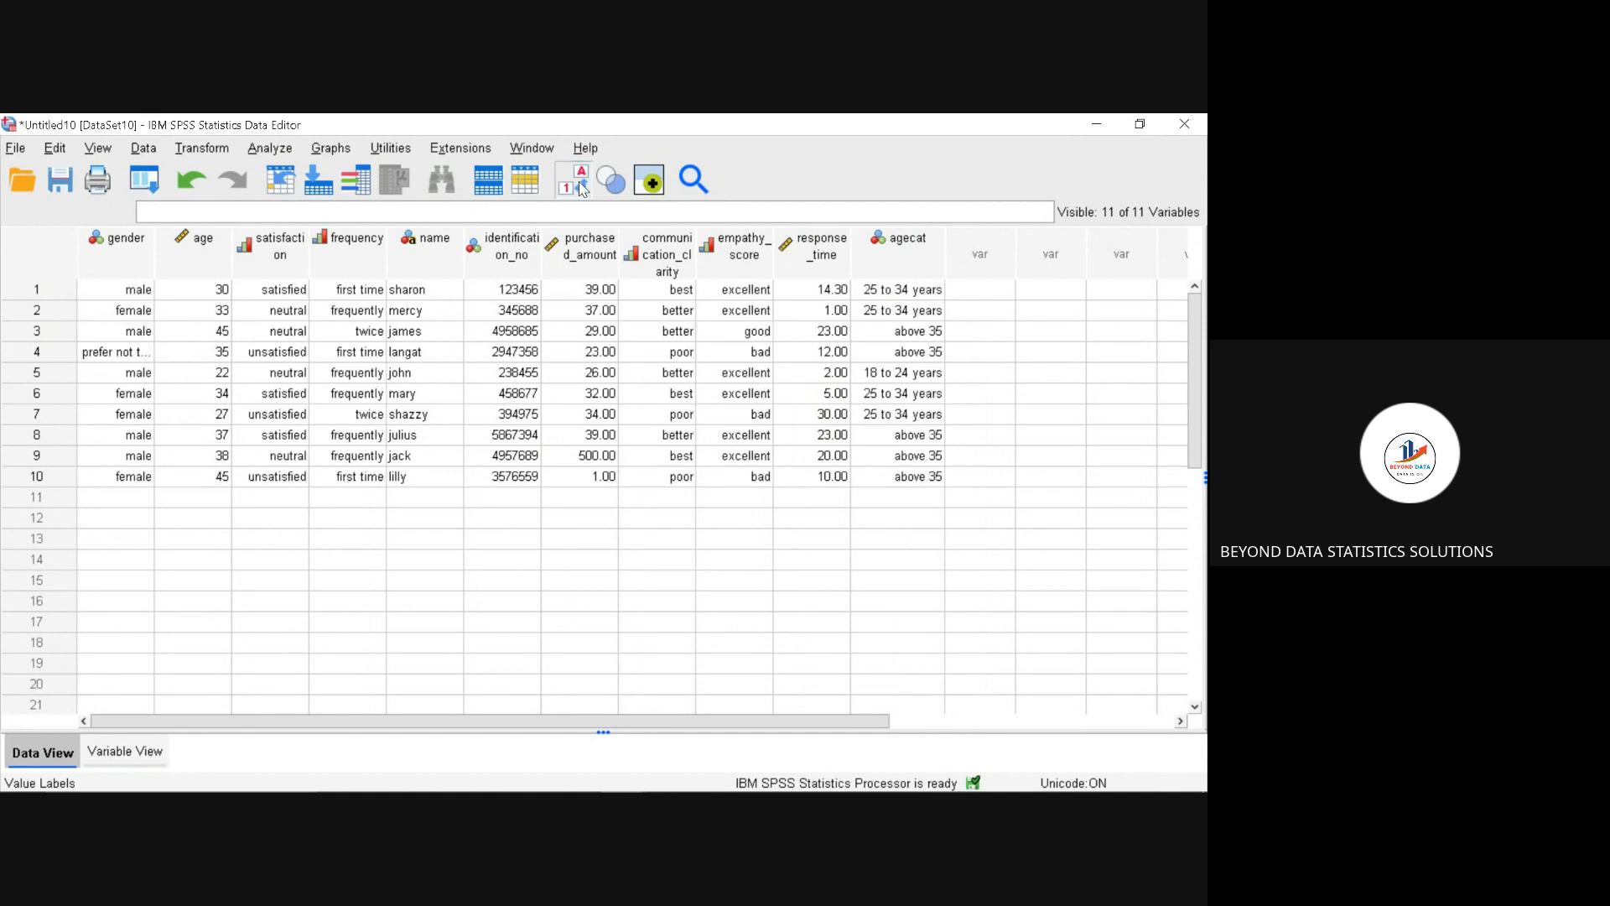
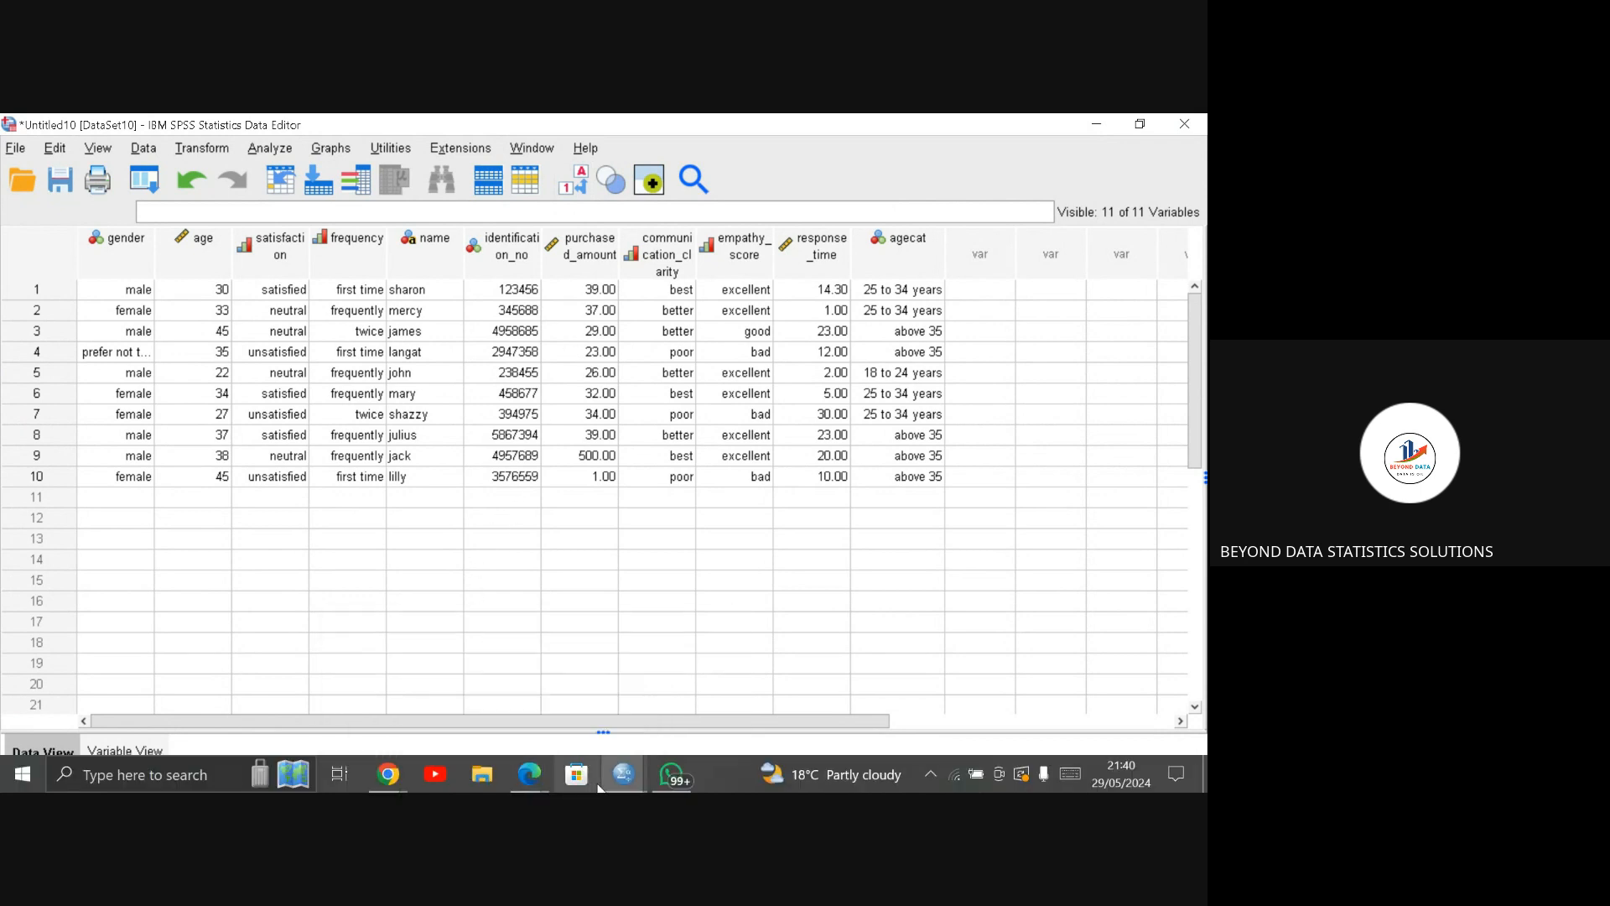
Step: Switch to the Chrome window with the BMI Dataset classroom material to view the bmi.csv file
{"action": "mouse_move", "coordinate": [622, 776]}
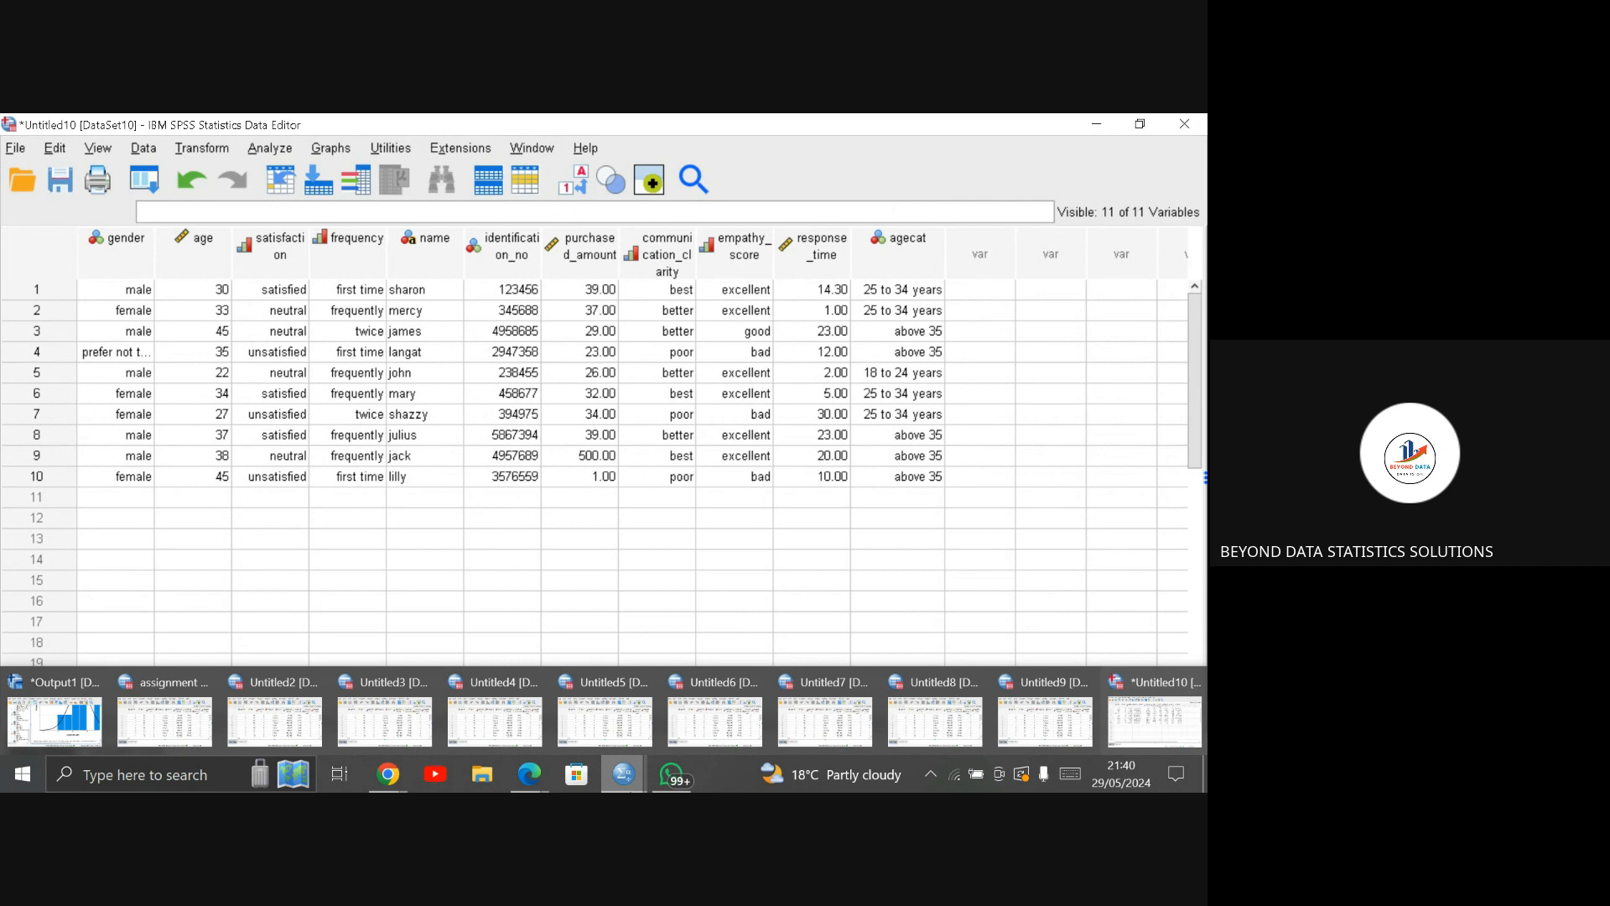
{"action": "mouse_move", "coordinate": [381, 789]}
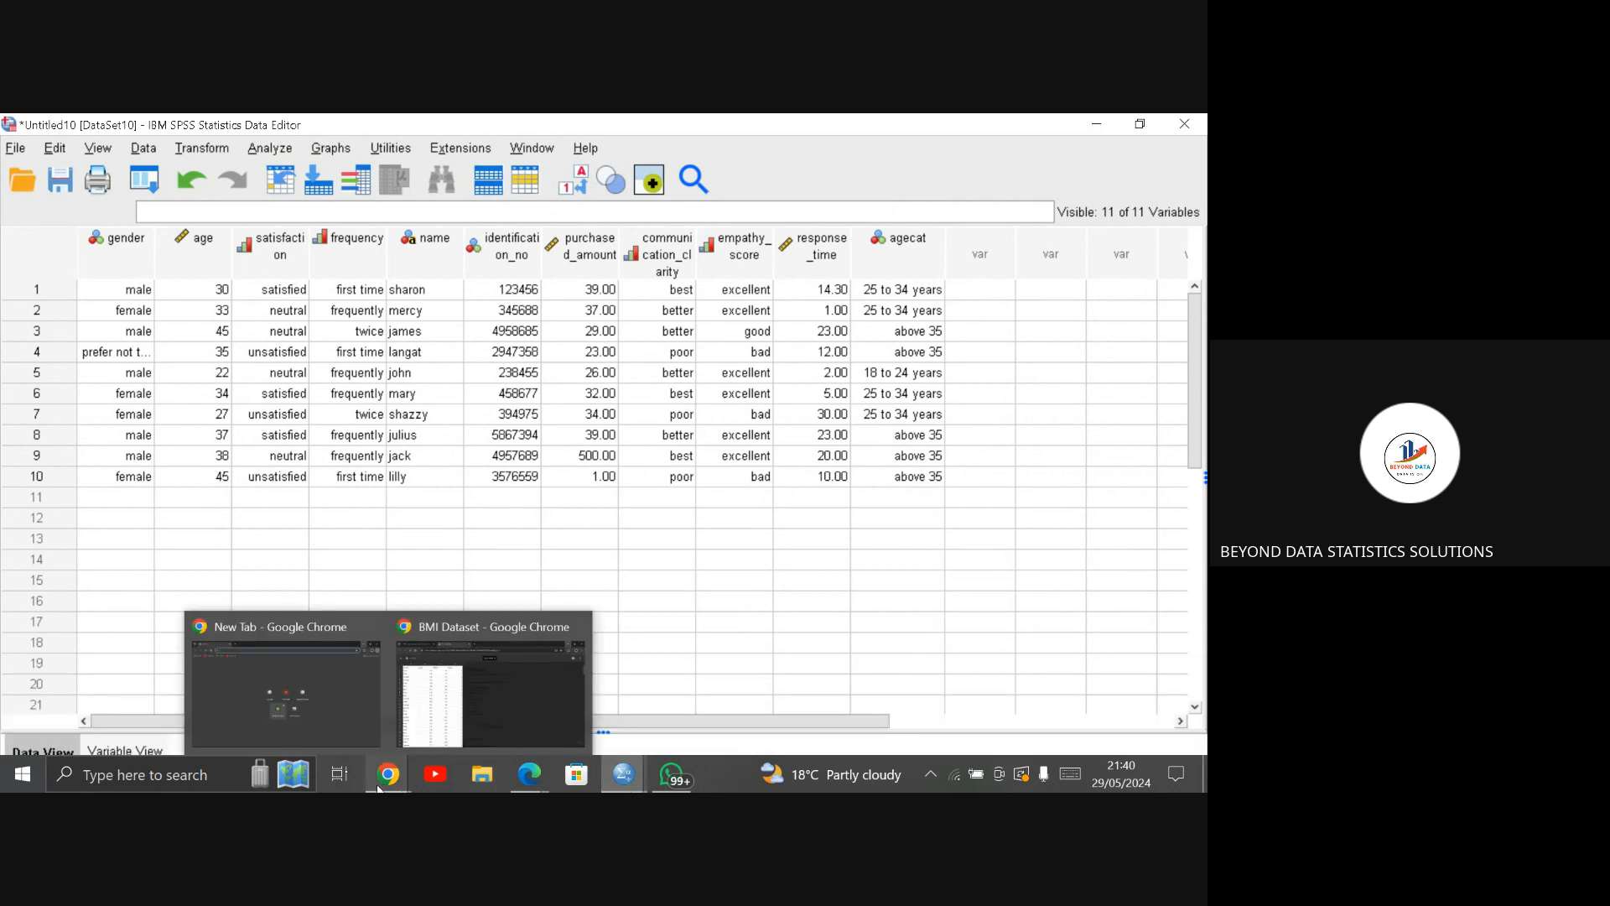
{"action": "left_click", "coordinate": [436, 728]}
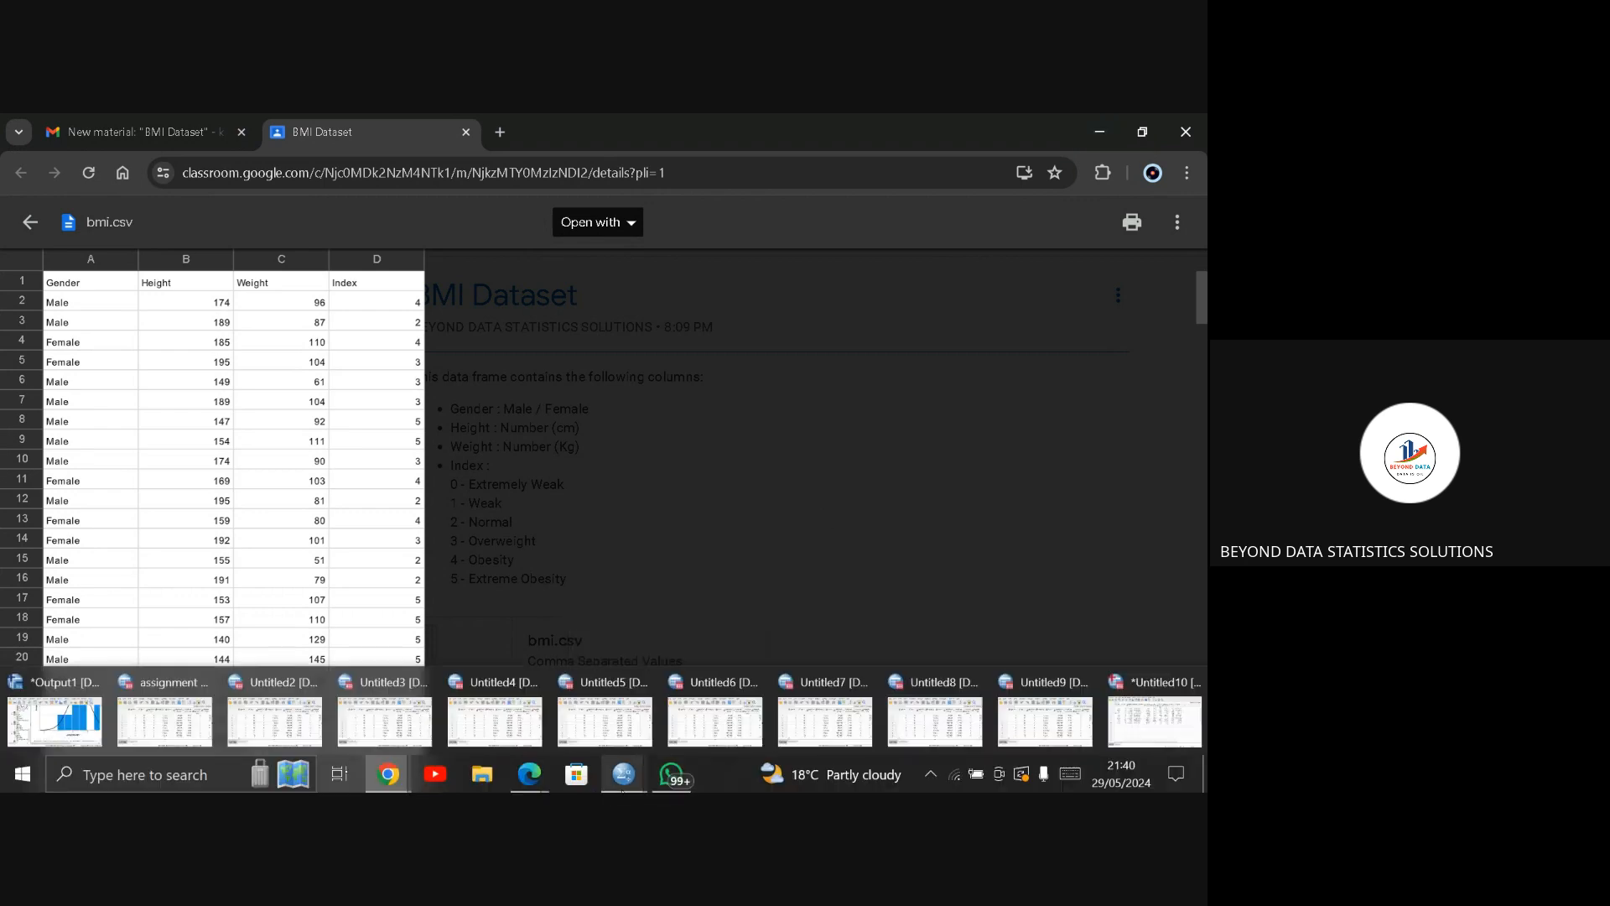
Step: Bring up the Google Meet screen-sharing notice and stop sharing the screen
{"action": "mouse_move", "coordinate": [517, 787]}
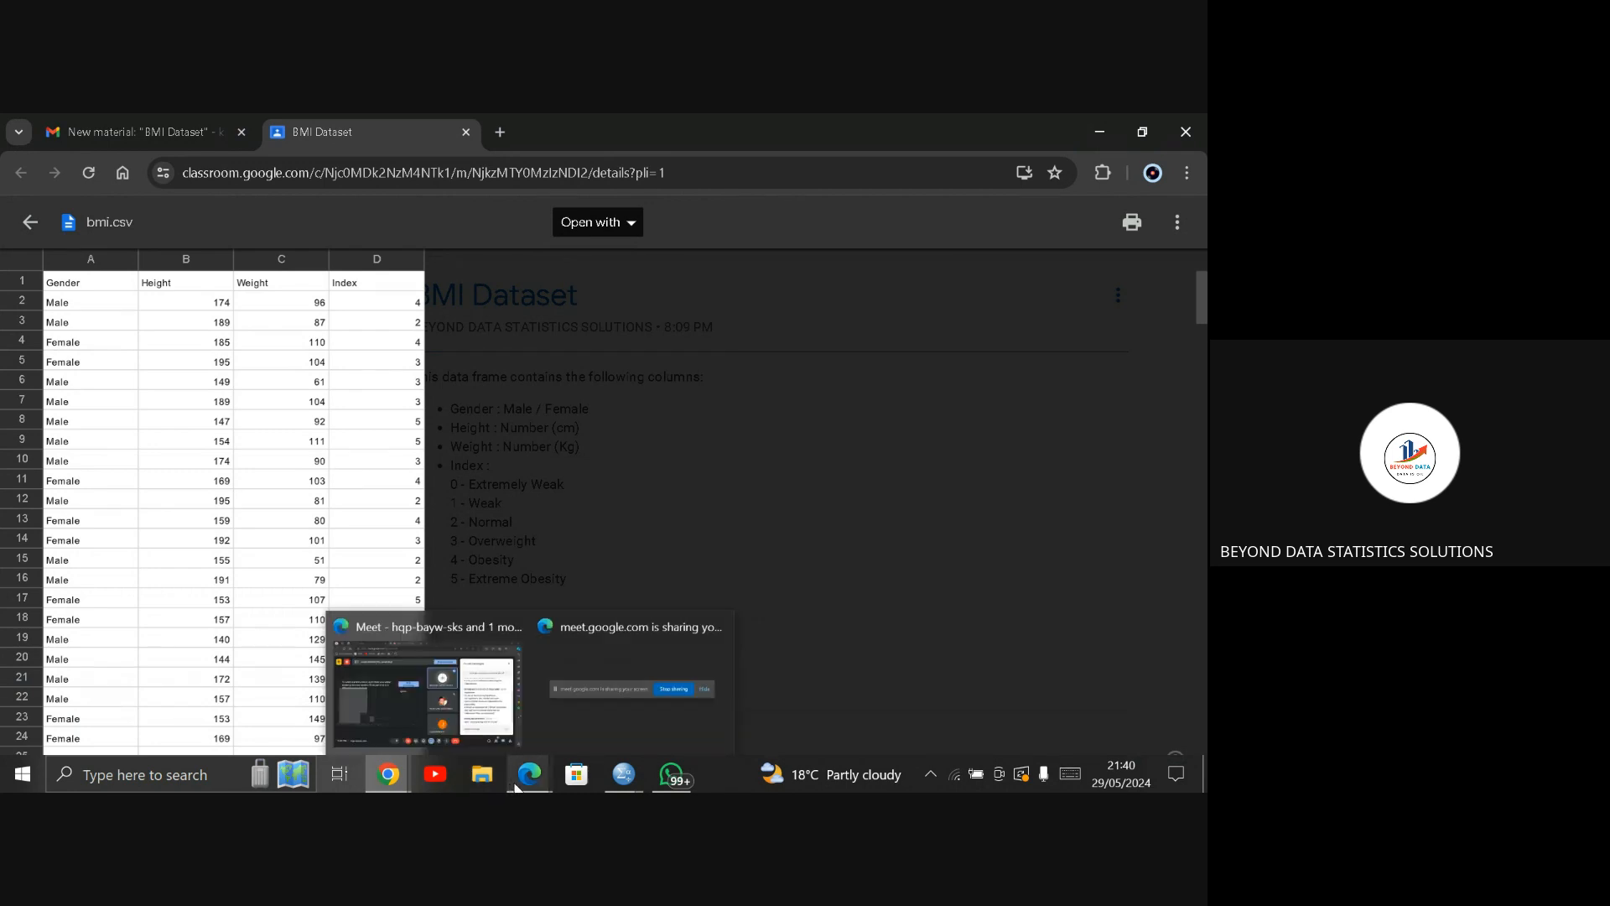
{"action": "left_click", "coordinate": [706, 685]}
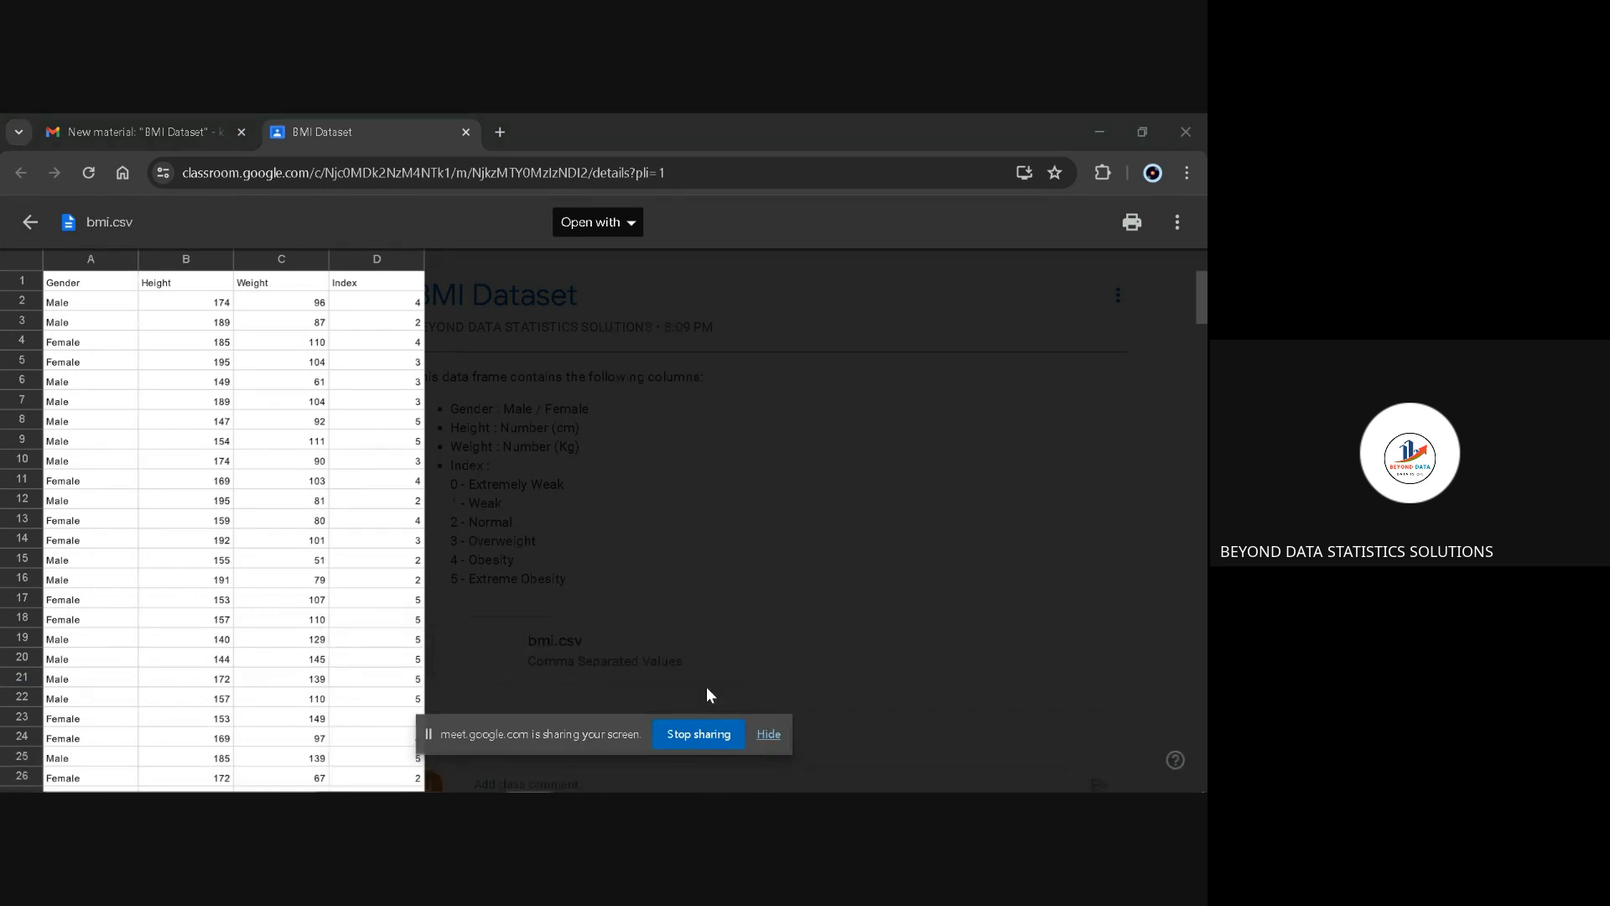
{"action": "left_click", "coordinate": [719, 739]}
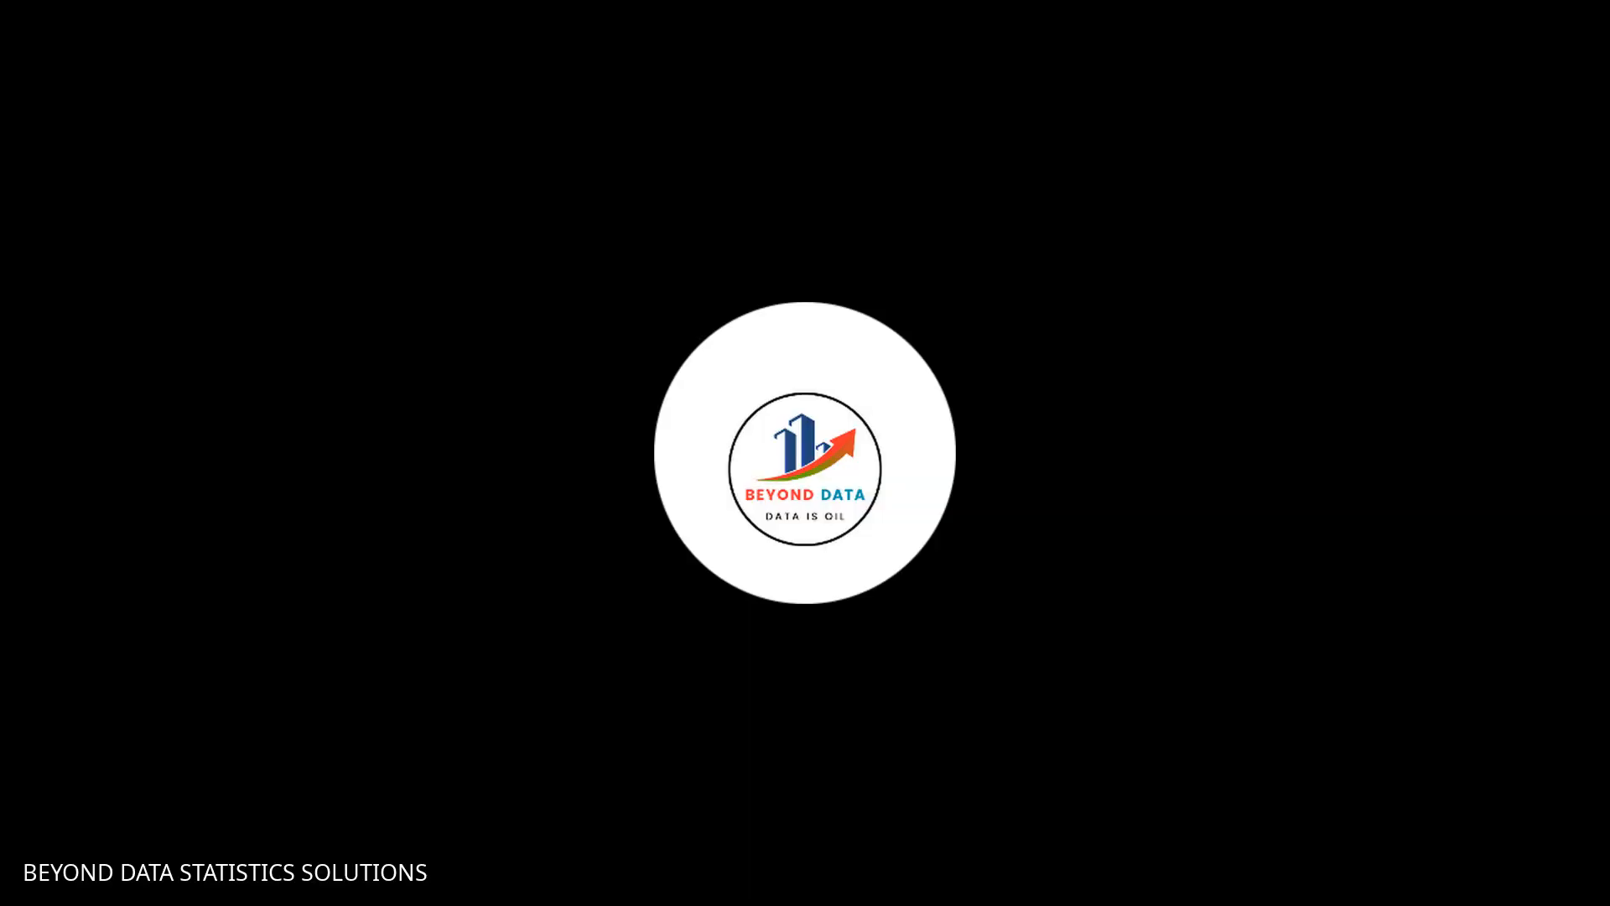
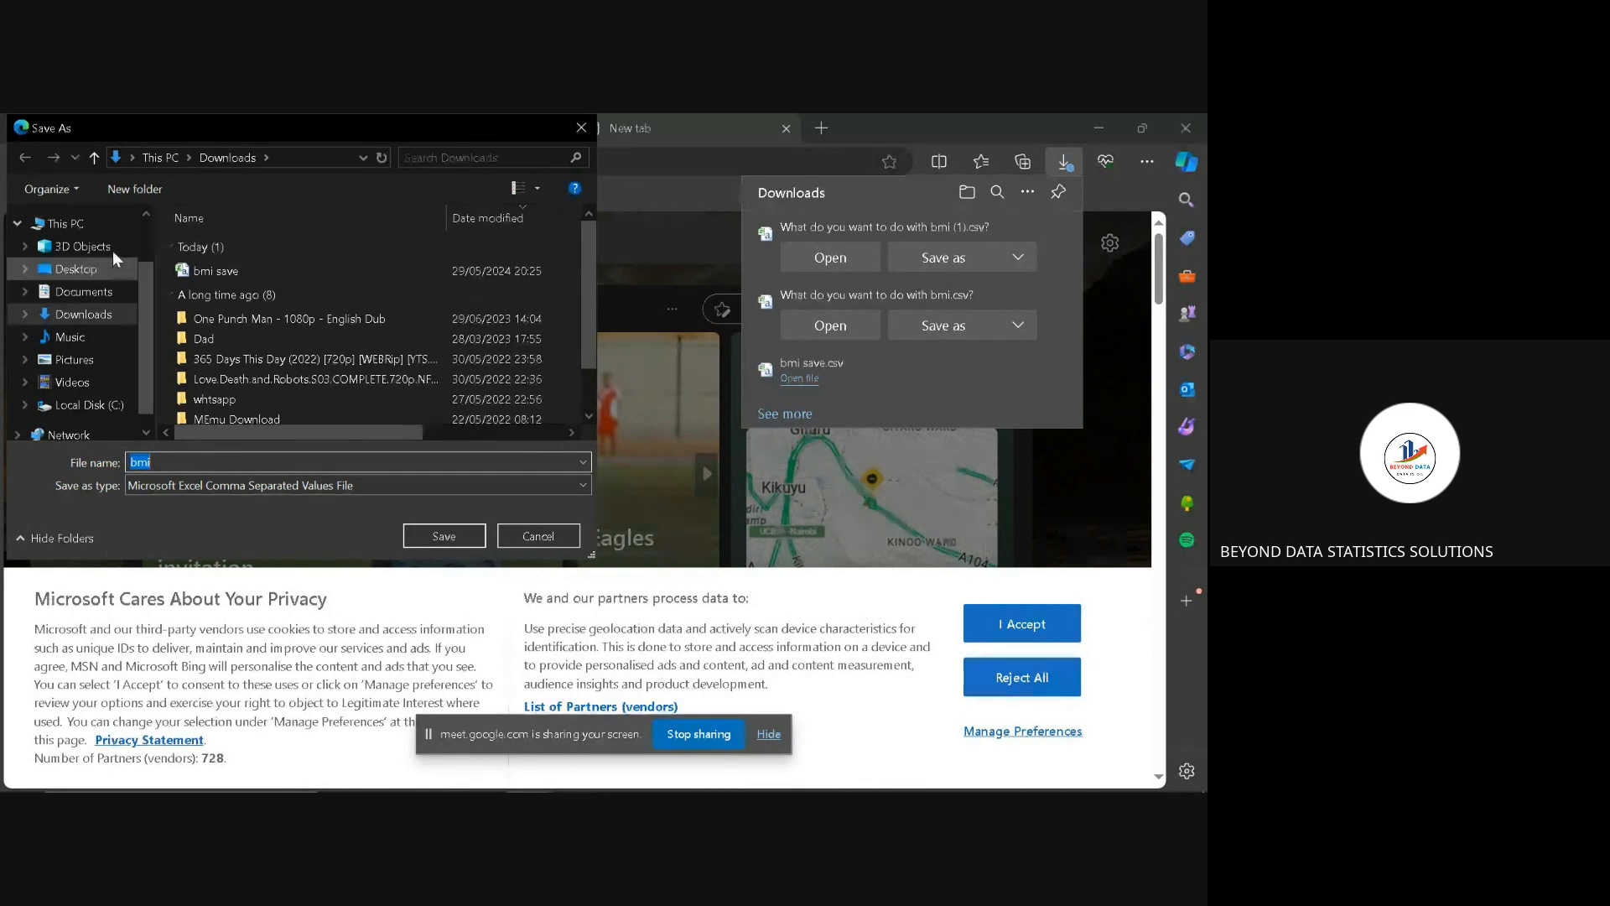
Step: Save the downloaded bmi file to This PC and cancel the pending duplicate download bmi (1).csv
{"action": "left_click", "coordinate": [108, 224]}
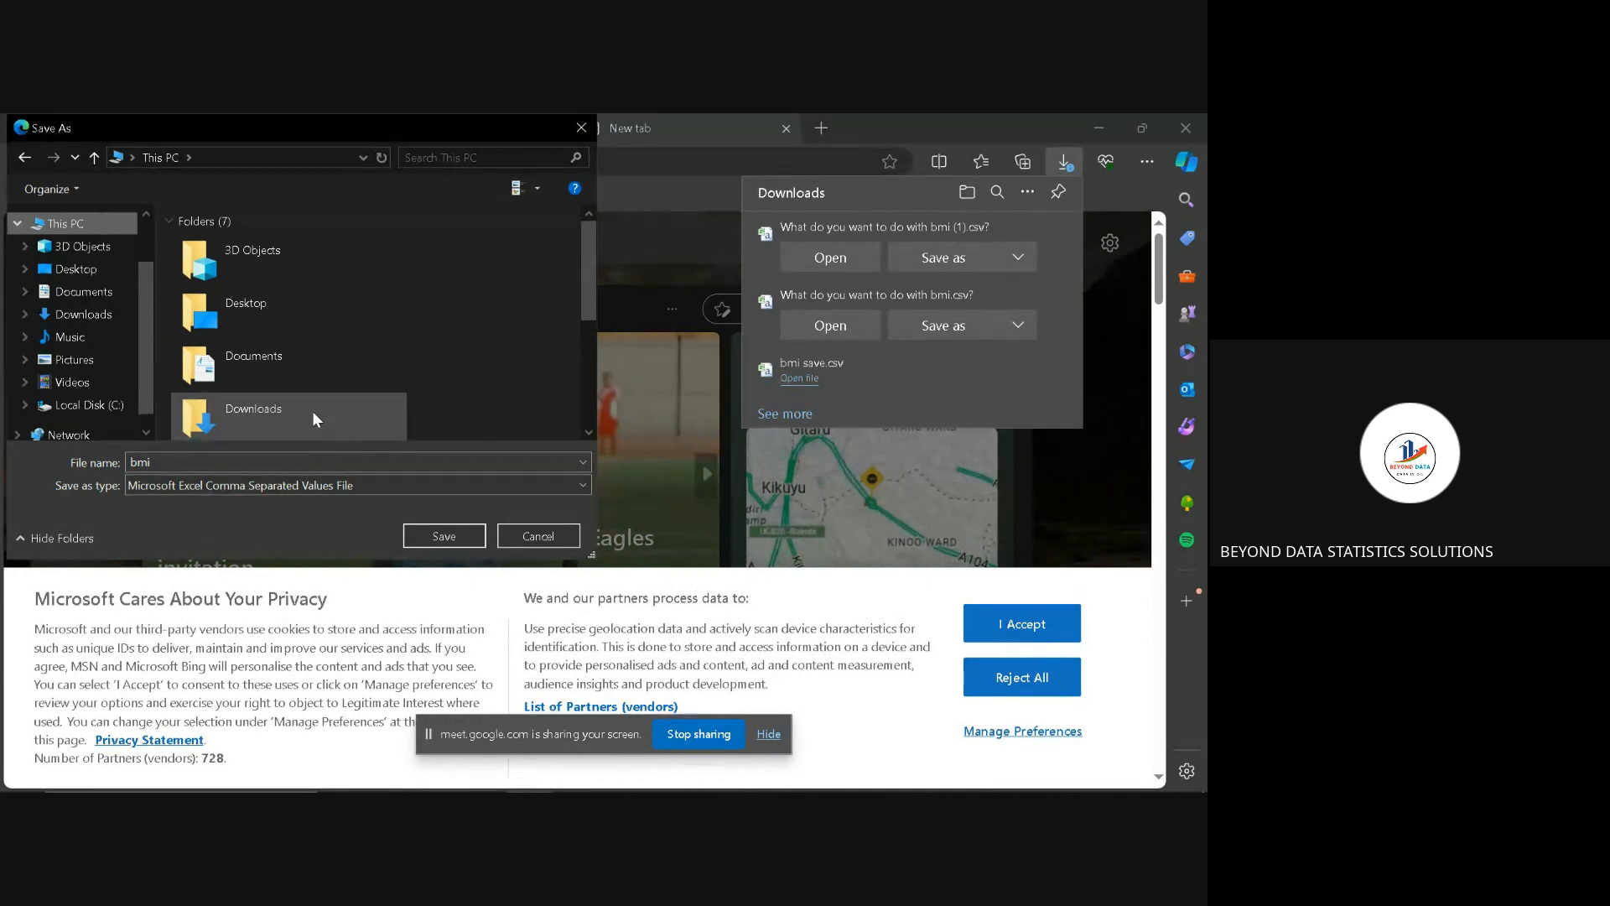
{"action": "left_click", "coordinate": [418, 540]}
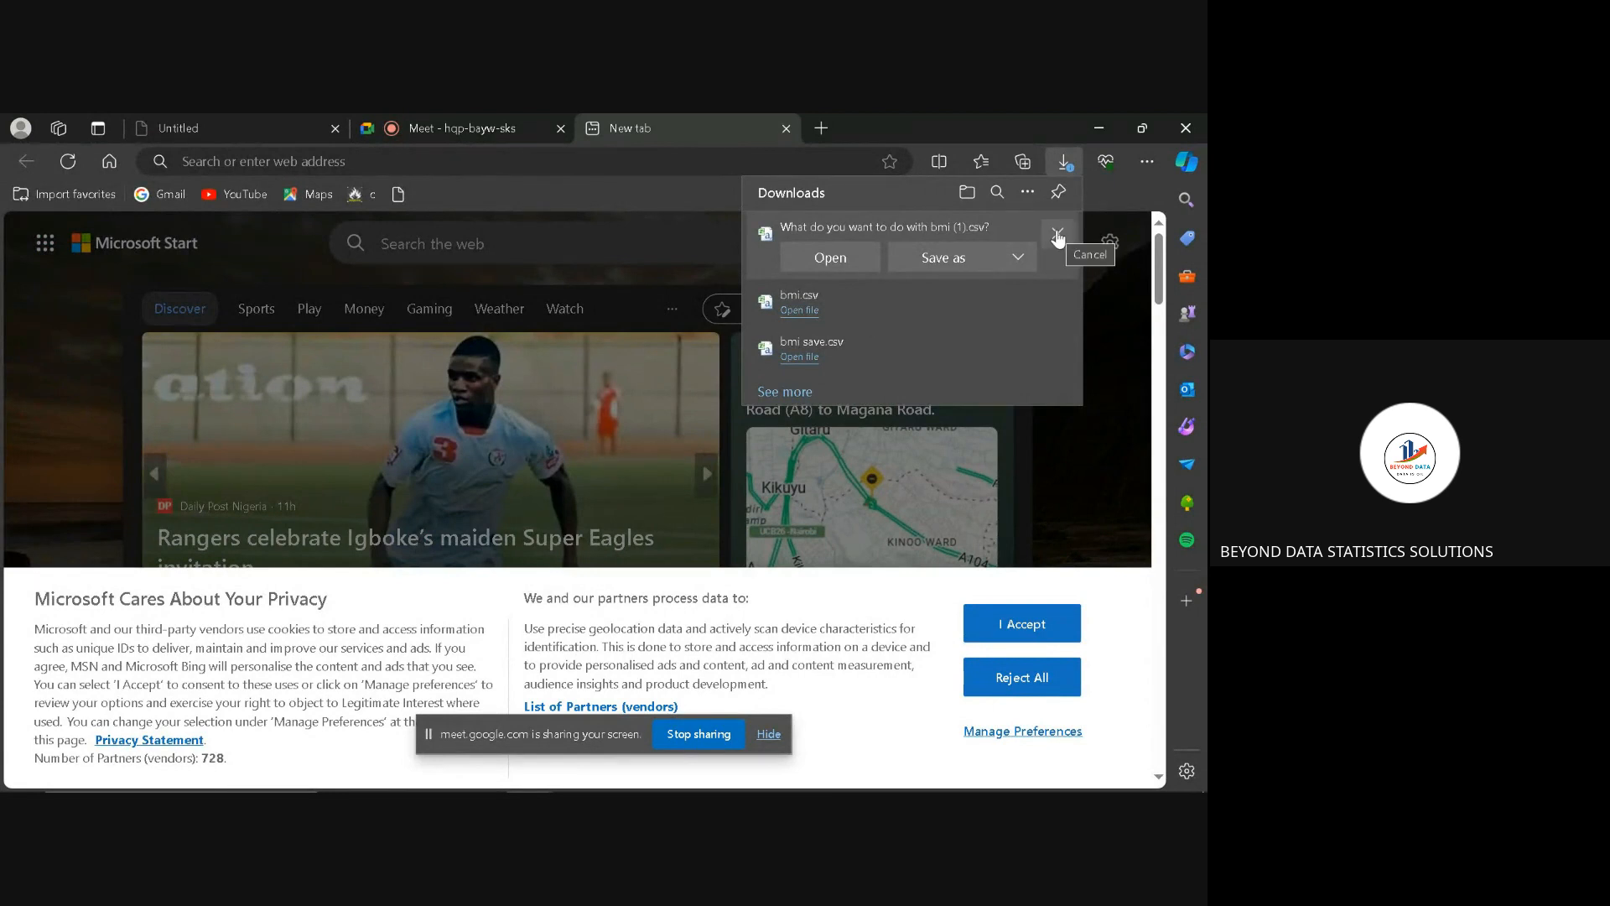
{"action": "left_click", "coordinate": [1061, 236]}
Step: Clear the desktop by minimising Edge, WhatsApp and the recoded dataset's window, and closing the other open SPSS Data Editor windows
{"action": "left_click", "coordinate": [1109, 124]}
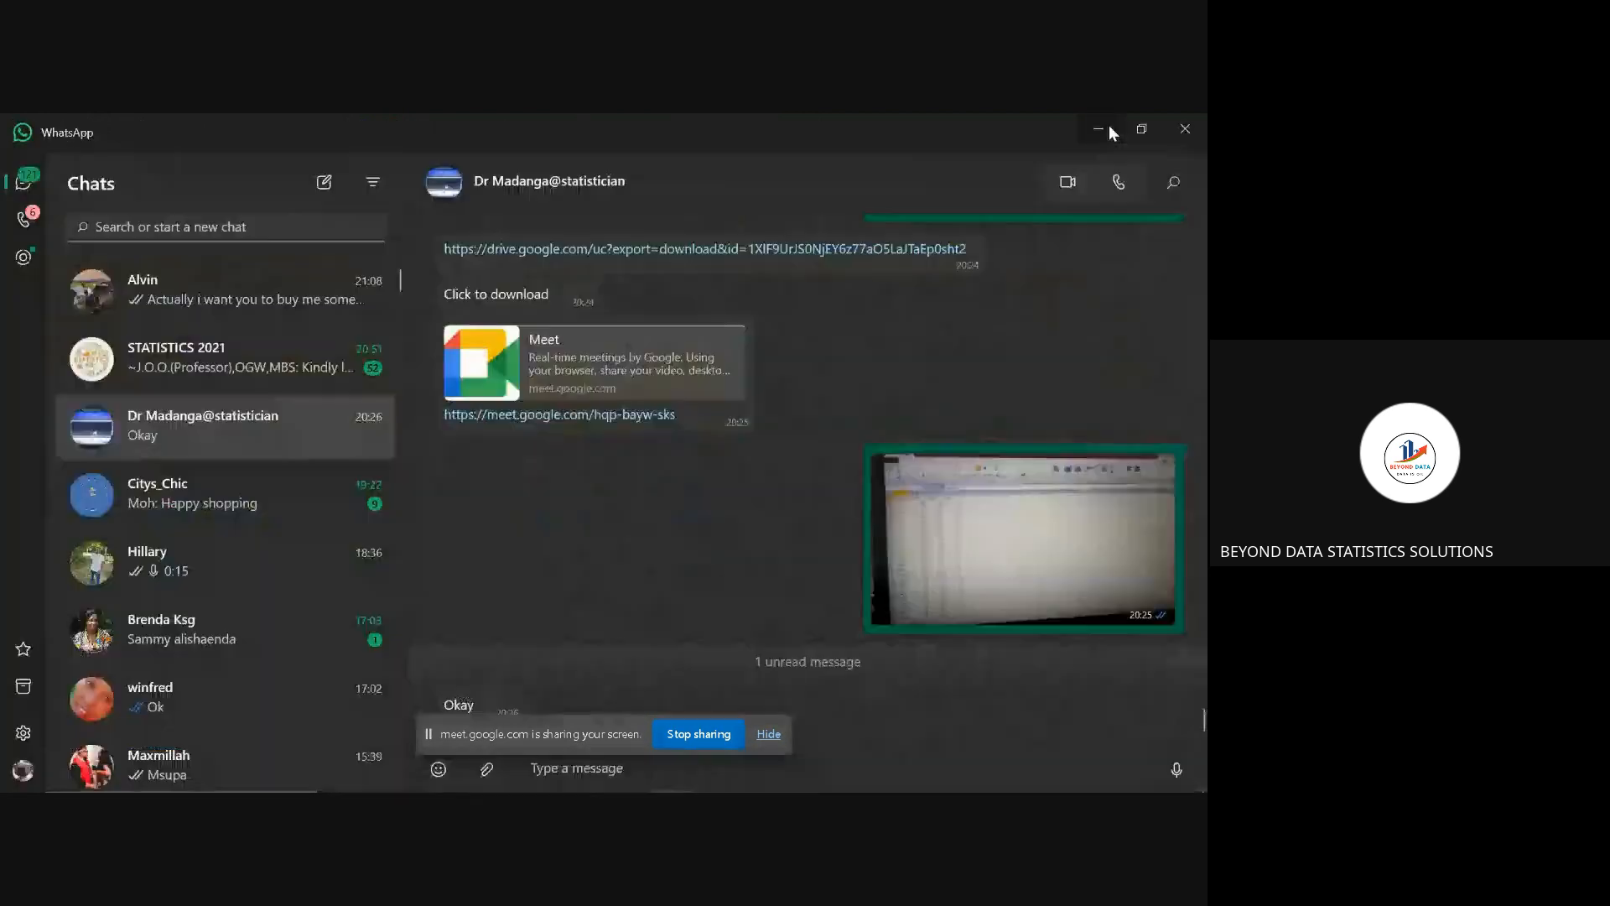
{"action": "left_click", "coordinate": [1108, 125]}
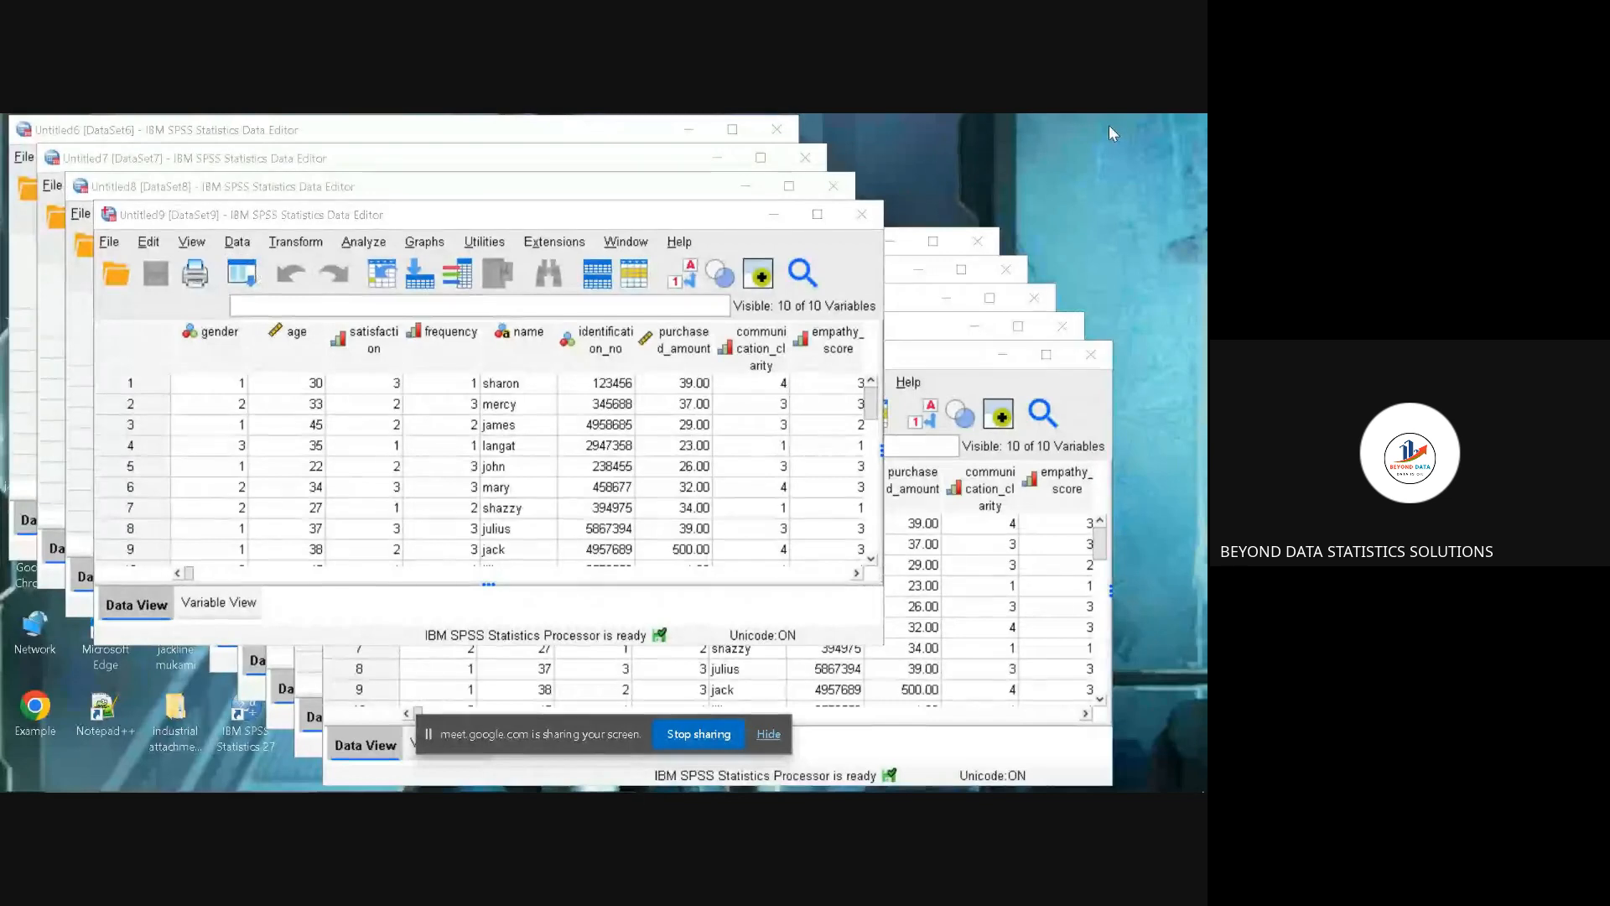
{"action": "left_click", "coordinate": [1087, 359]}
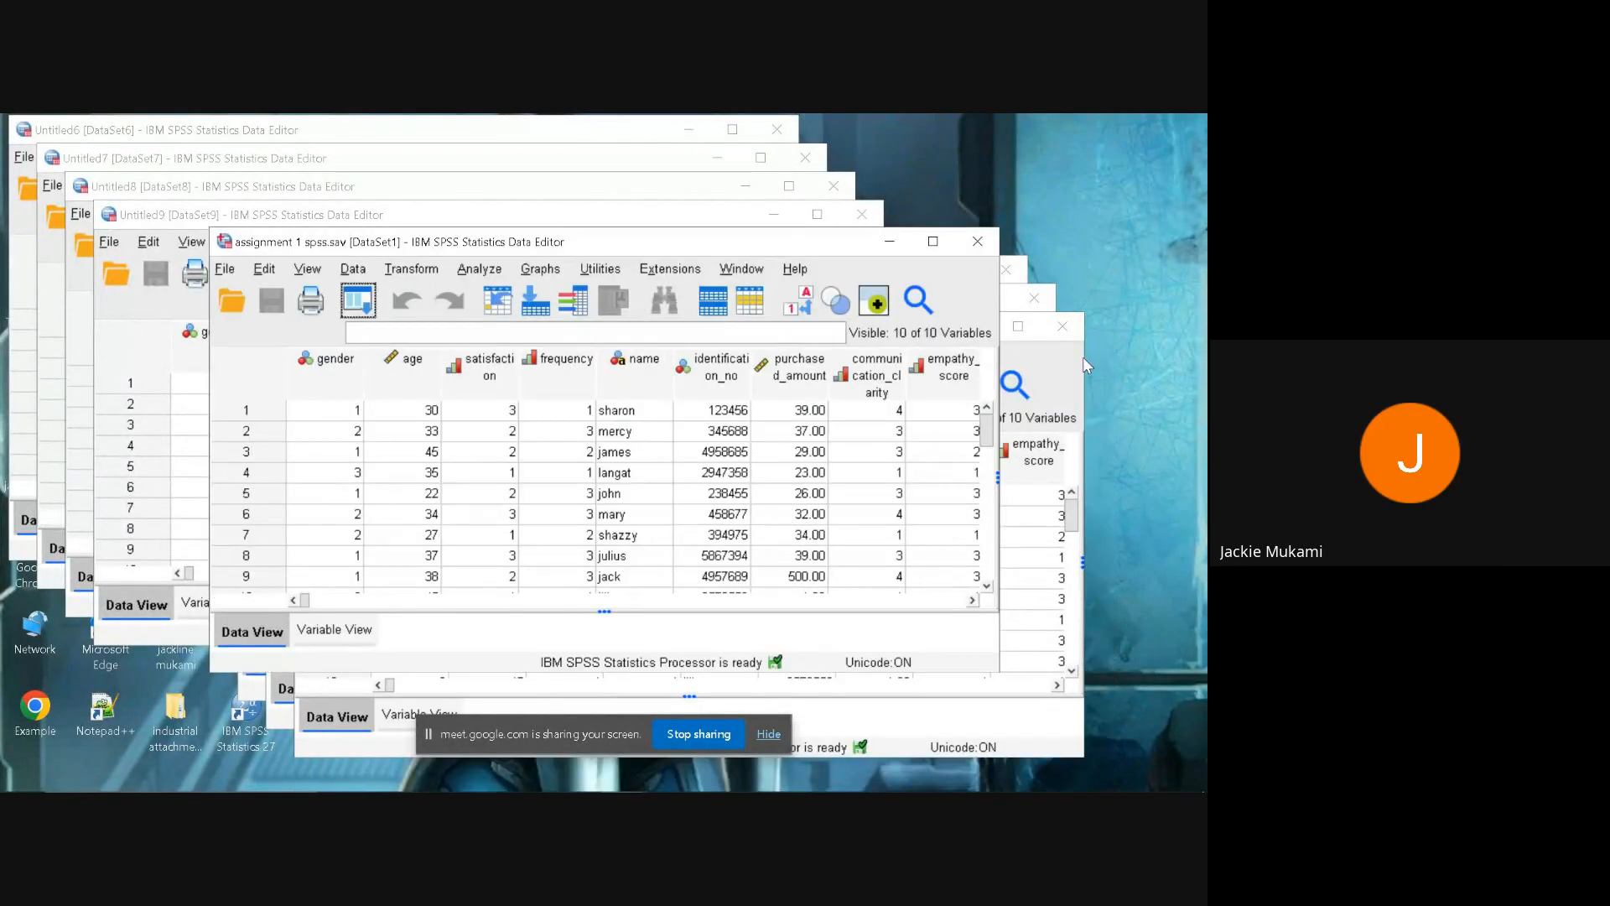
{"action": "left_click", "coordinate": [978, 249]}
{"action": "left_click", "coordinate": [1005, 270]}
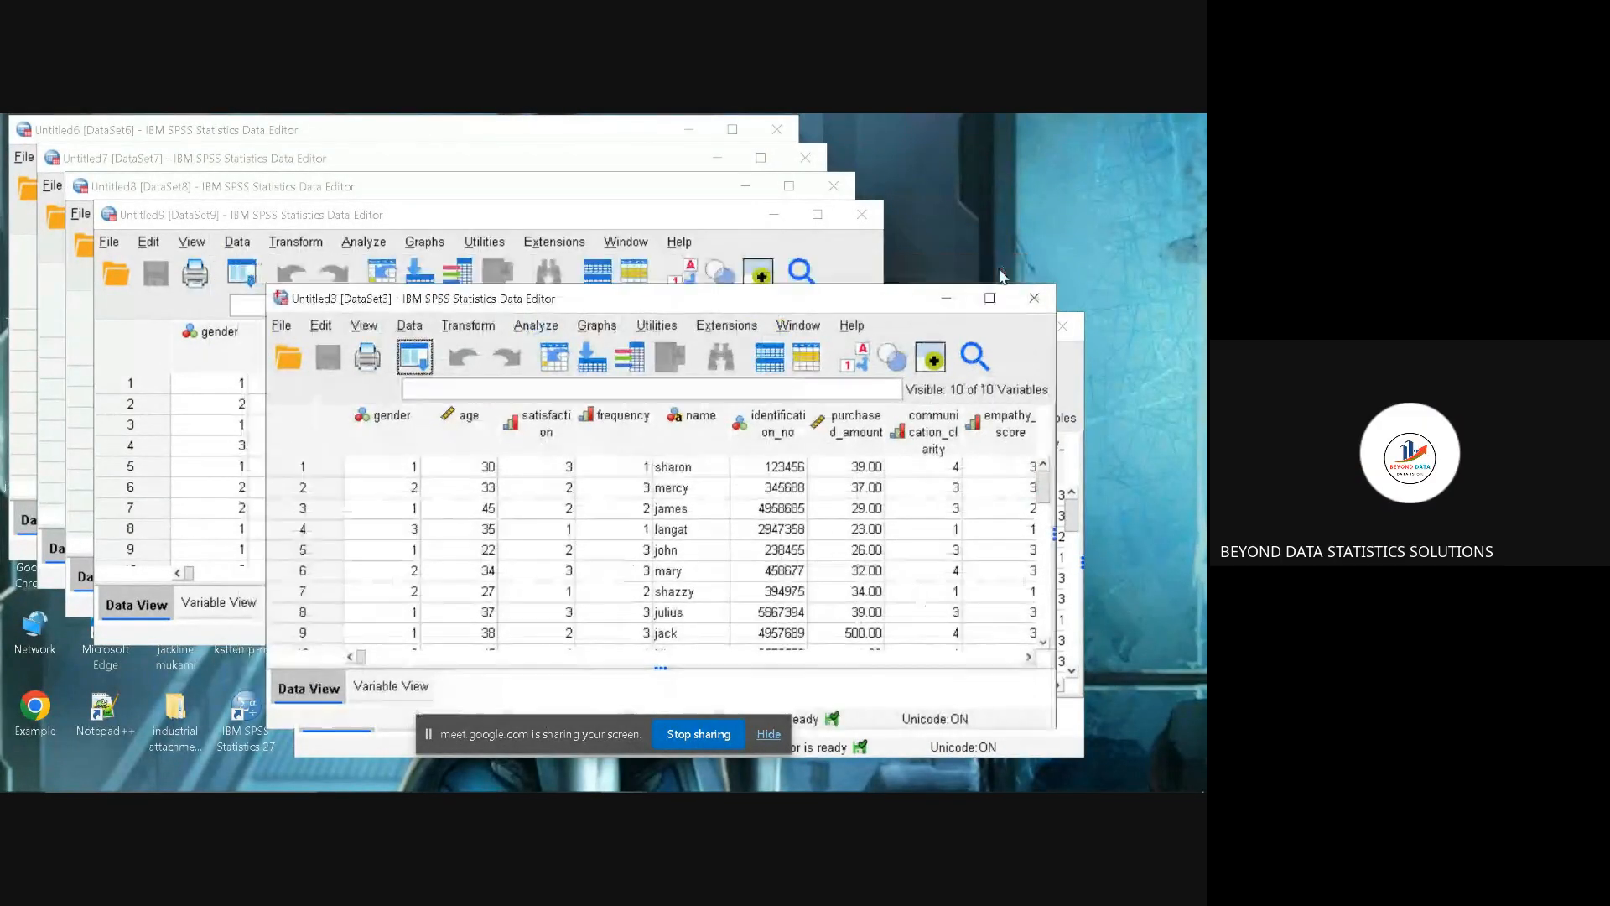
{"action": "left_click", "coordinate": [1036, 310]}
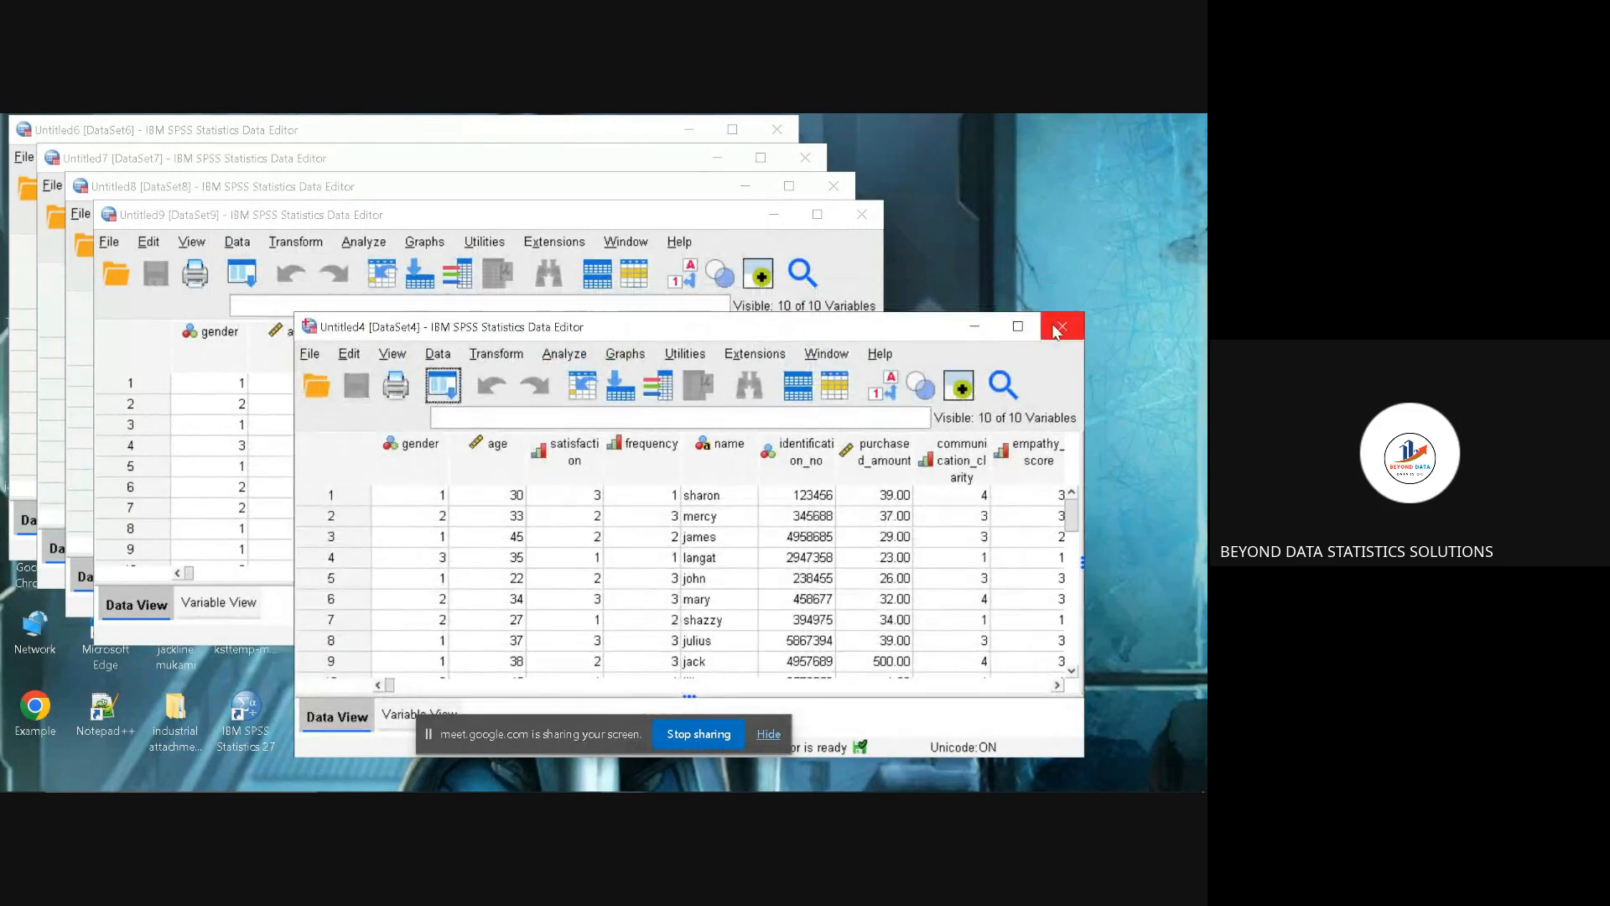
{"action": "left_click", "coordinate": [1059, 329]}
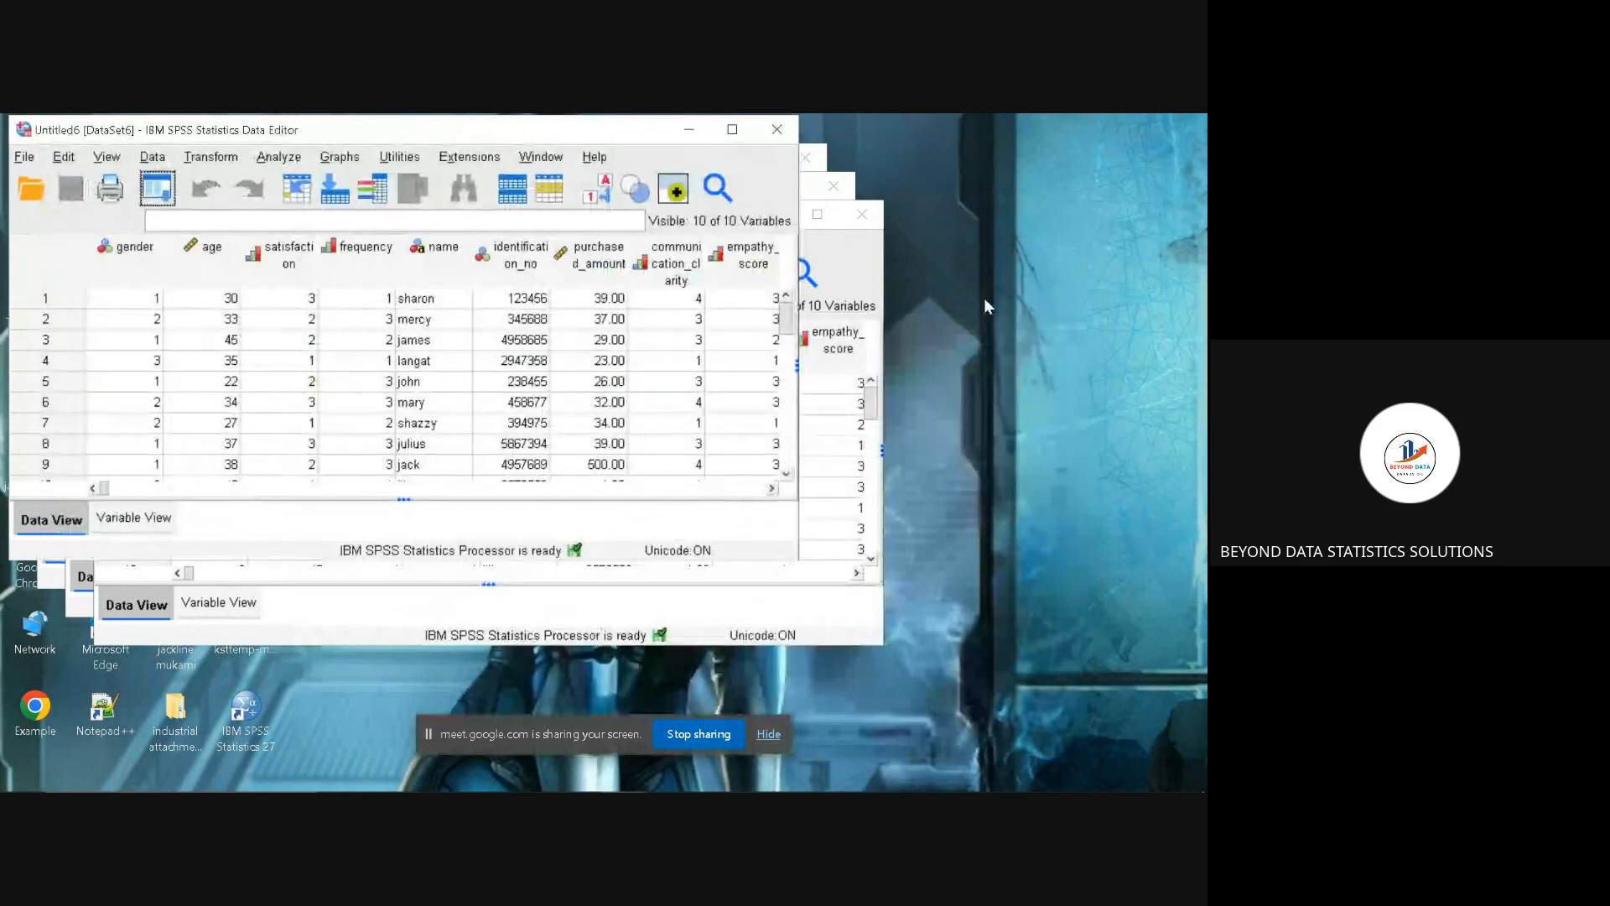
{"action": "left_click", "coordinate": [777, 130]}
{"action": "left_click", "coordinate": [805, 156]}
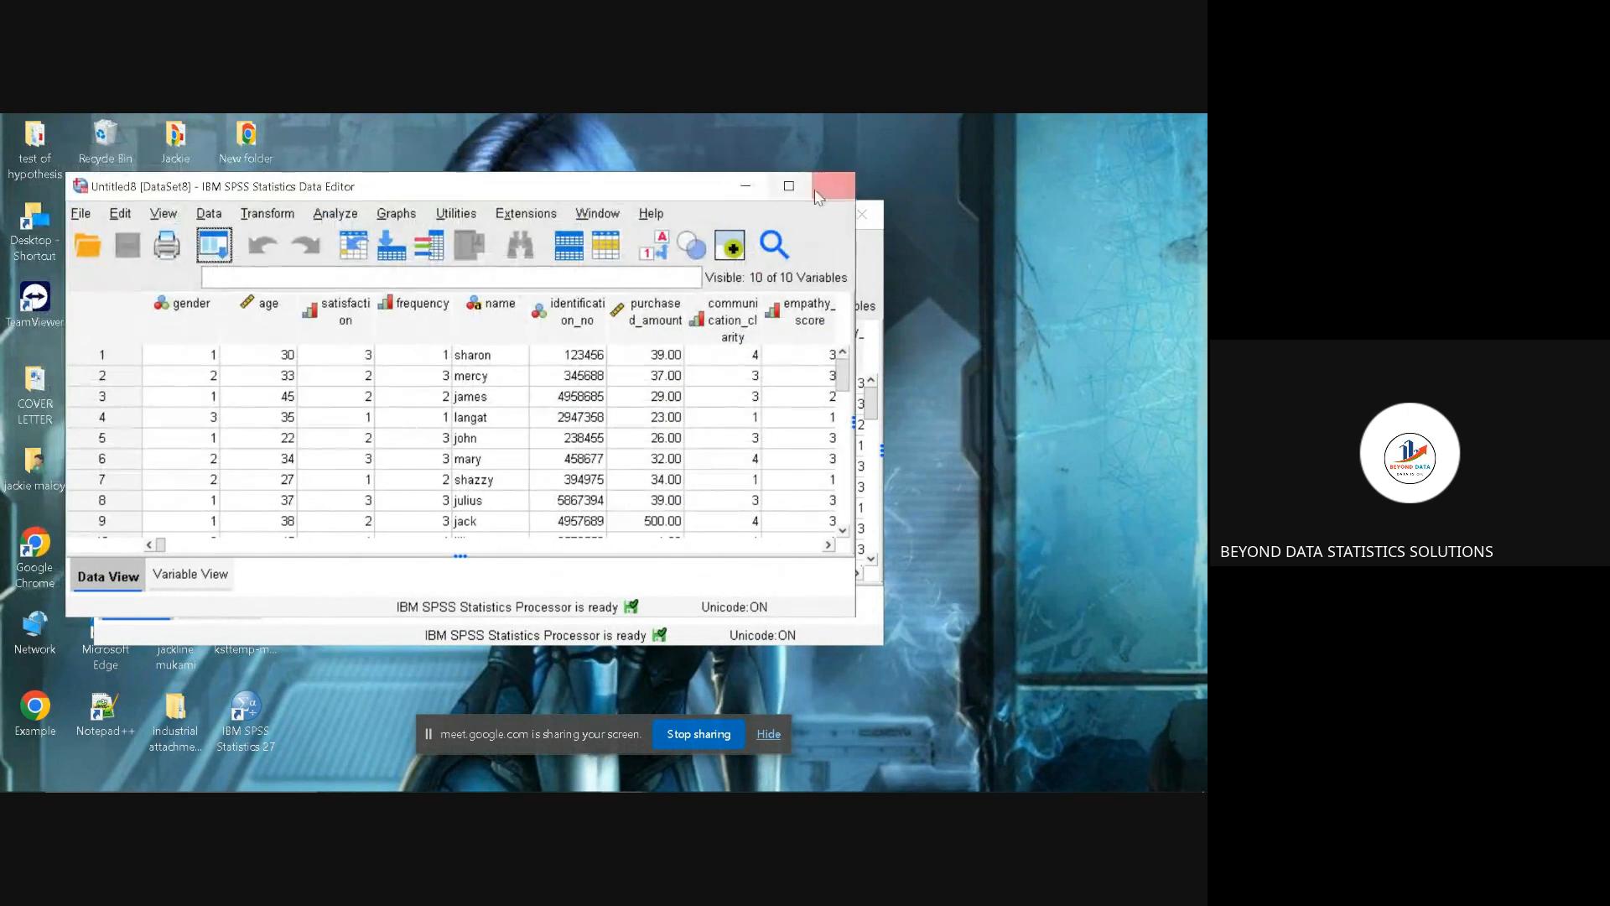
{"action": "left_click", "coordinate": [830, 201]}
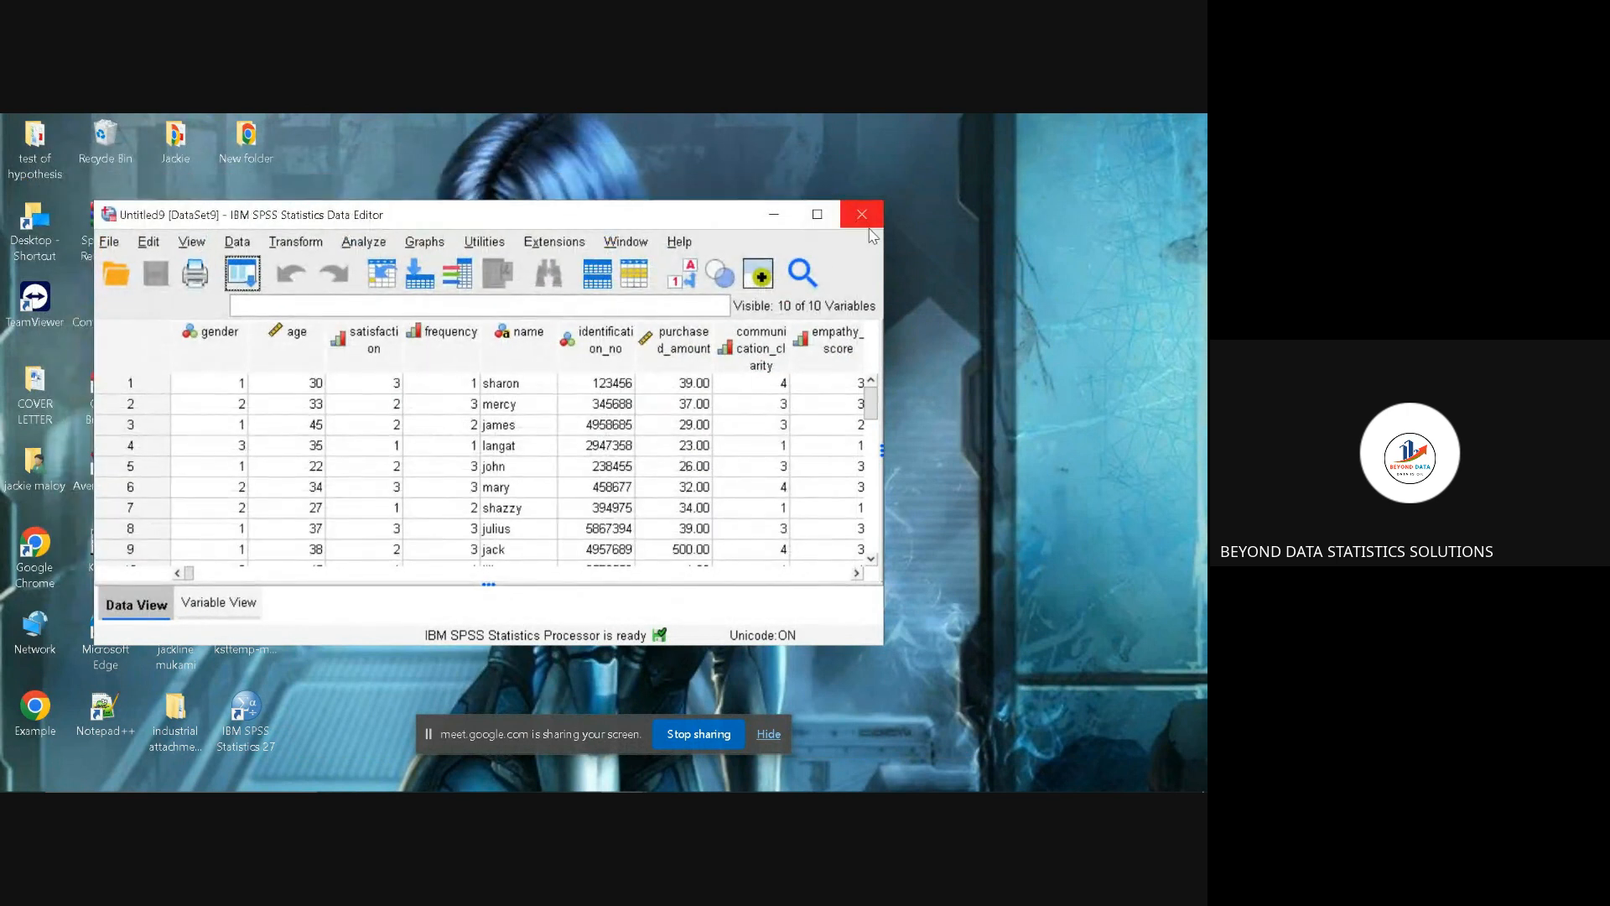
{"action": "left_click", "coordinate": [865, 220]}
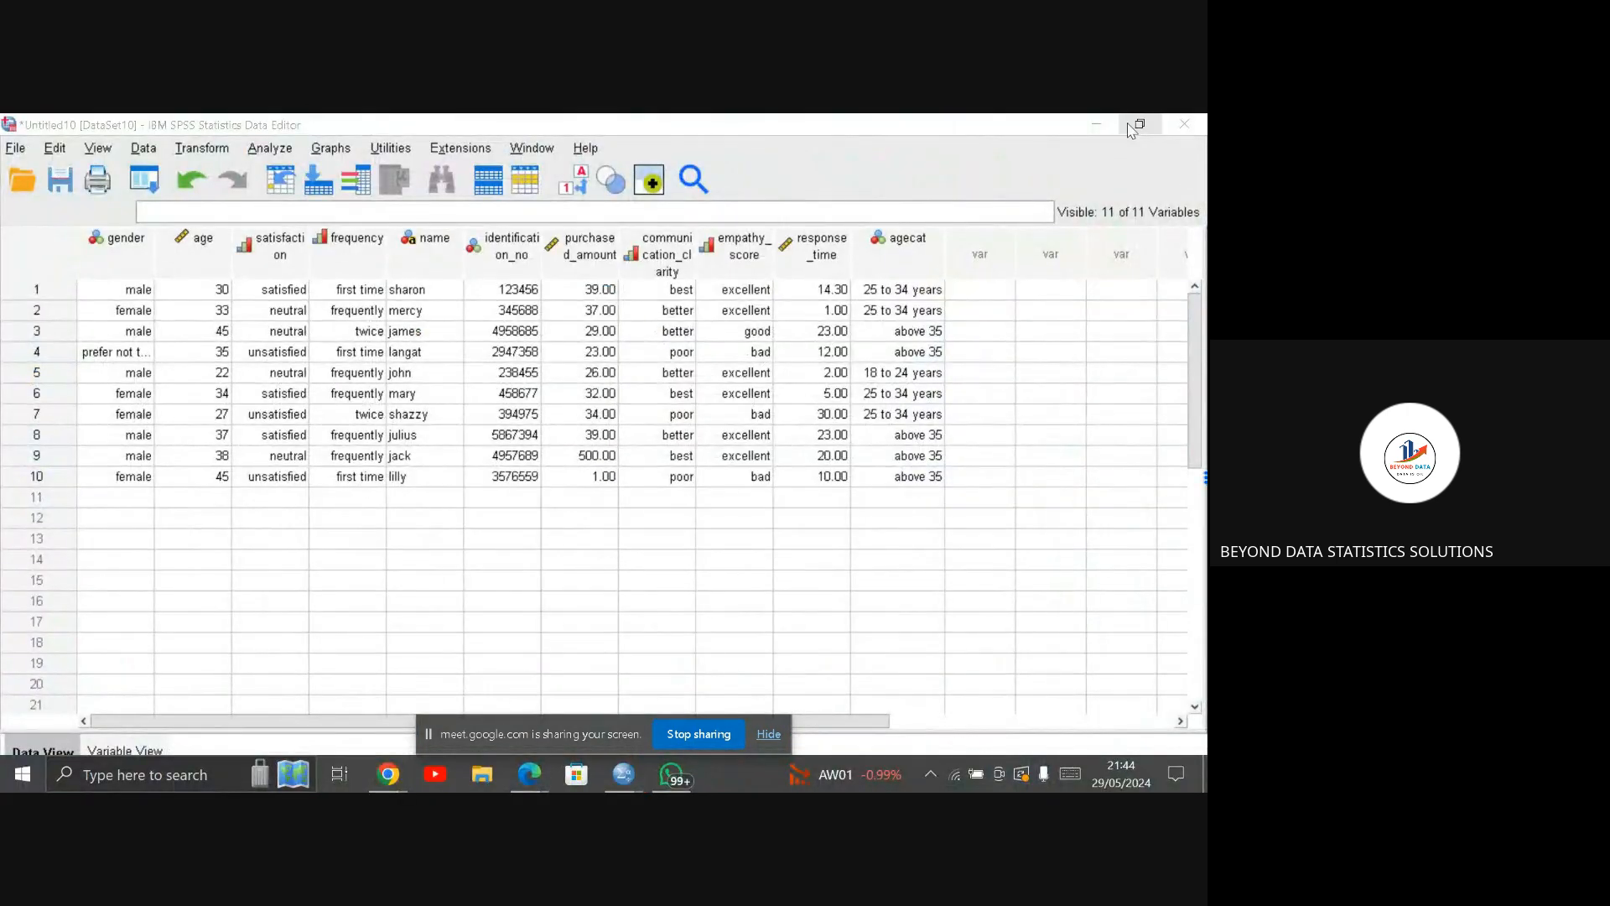
{"action": "left_click", "coordinate": [1099, 123]}
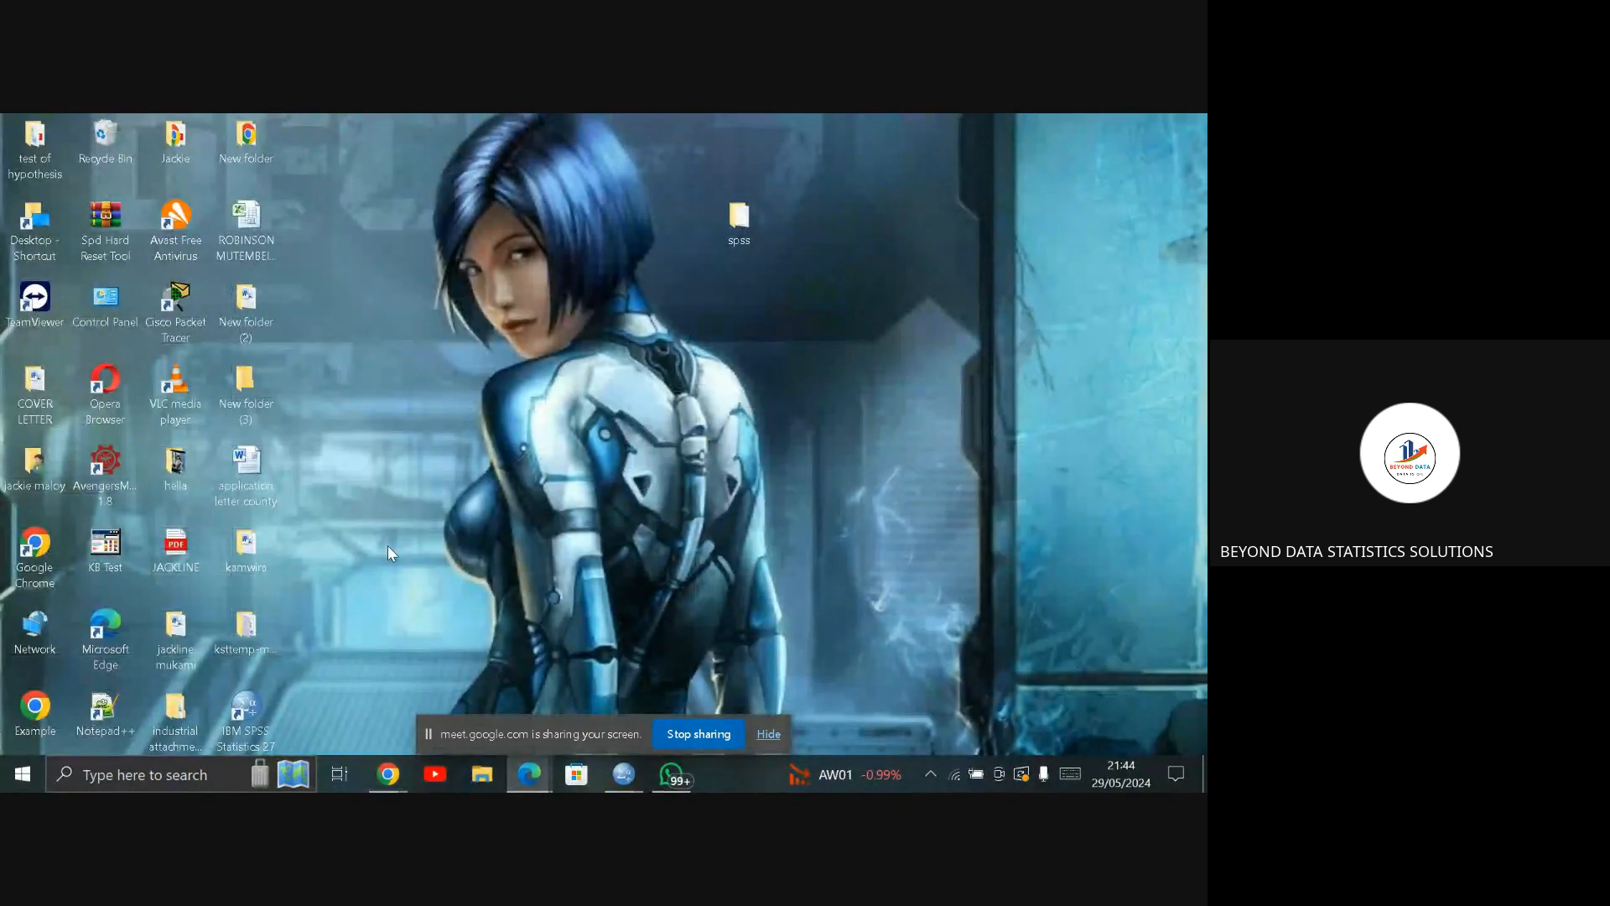
Step: Launch SPSS Statistics from the desktop, dismiss the welcome dialog and maximise the empty Data Editor
{"action": "double_click", "coordinate": [243, 711]}
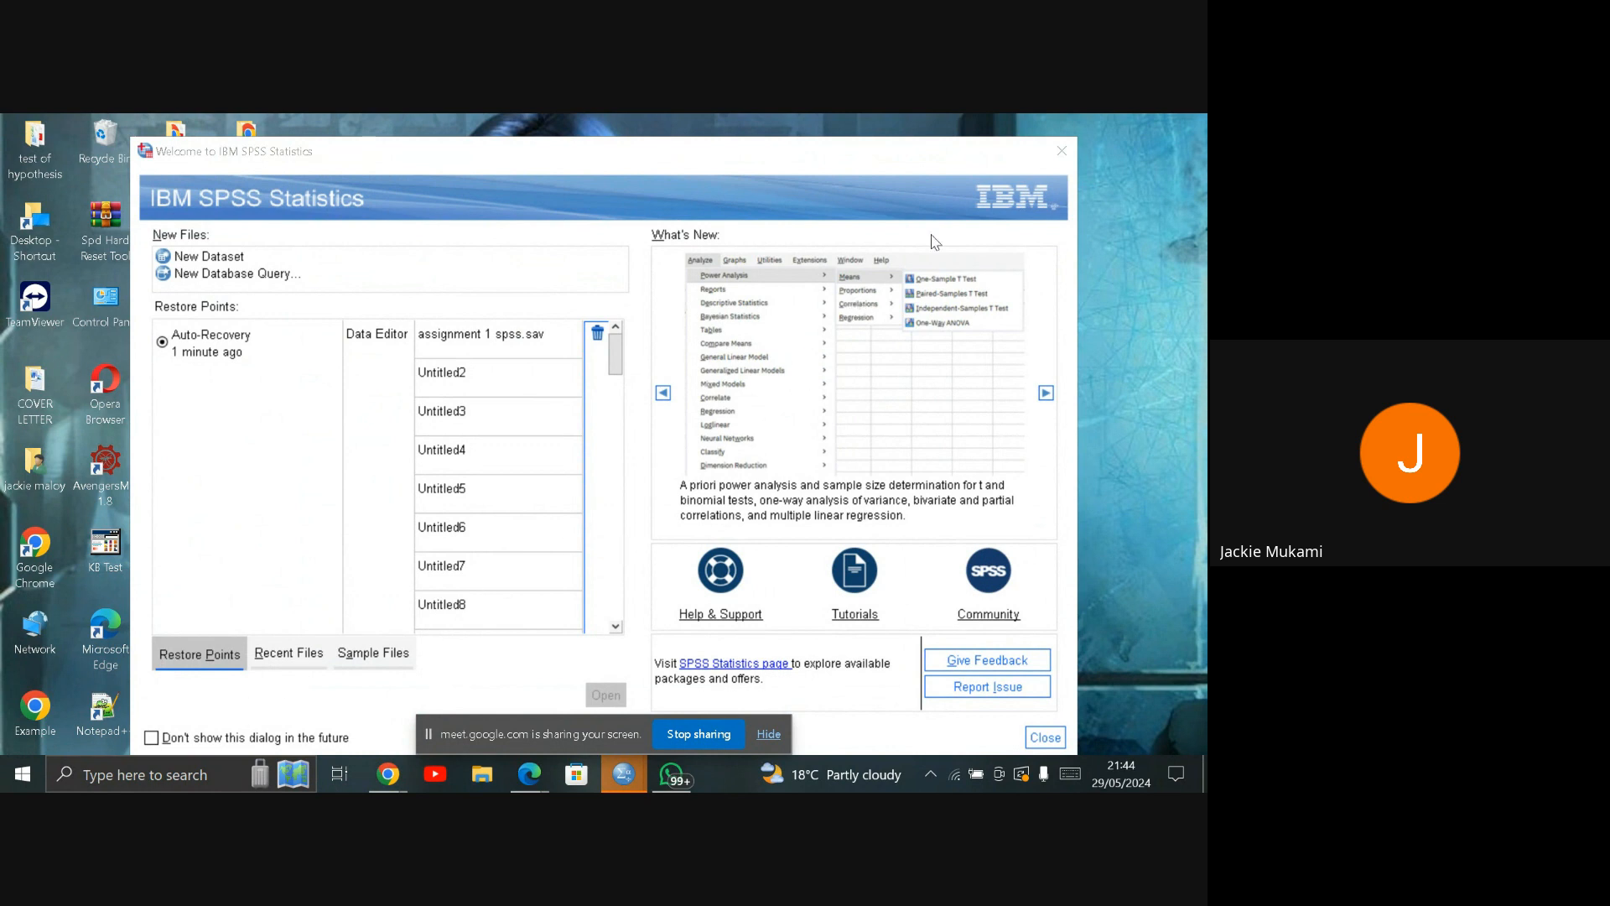
{"action": "left_click", "coordinate": [1061, 151]}
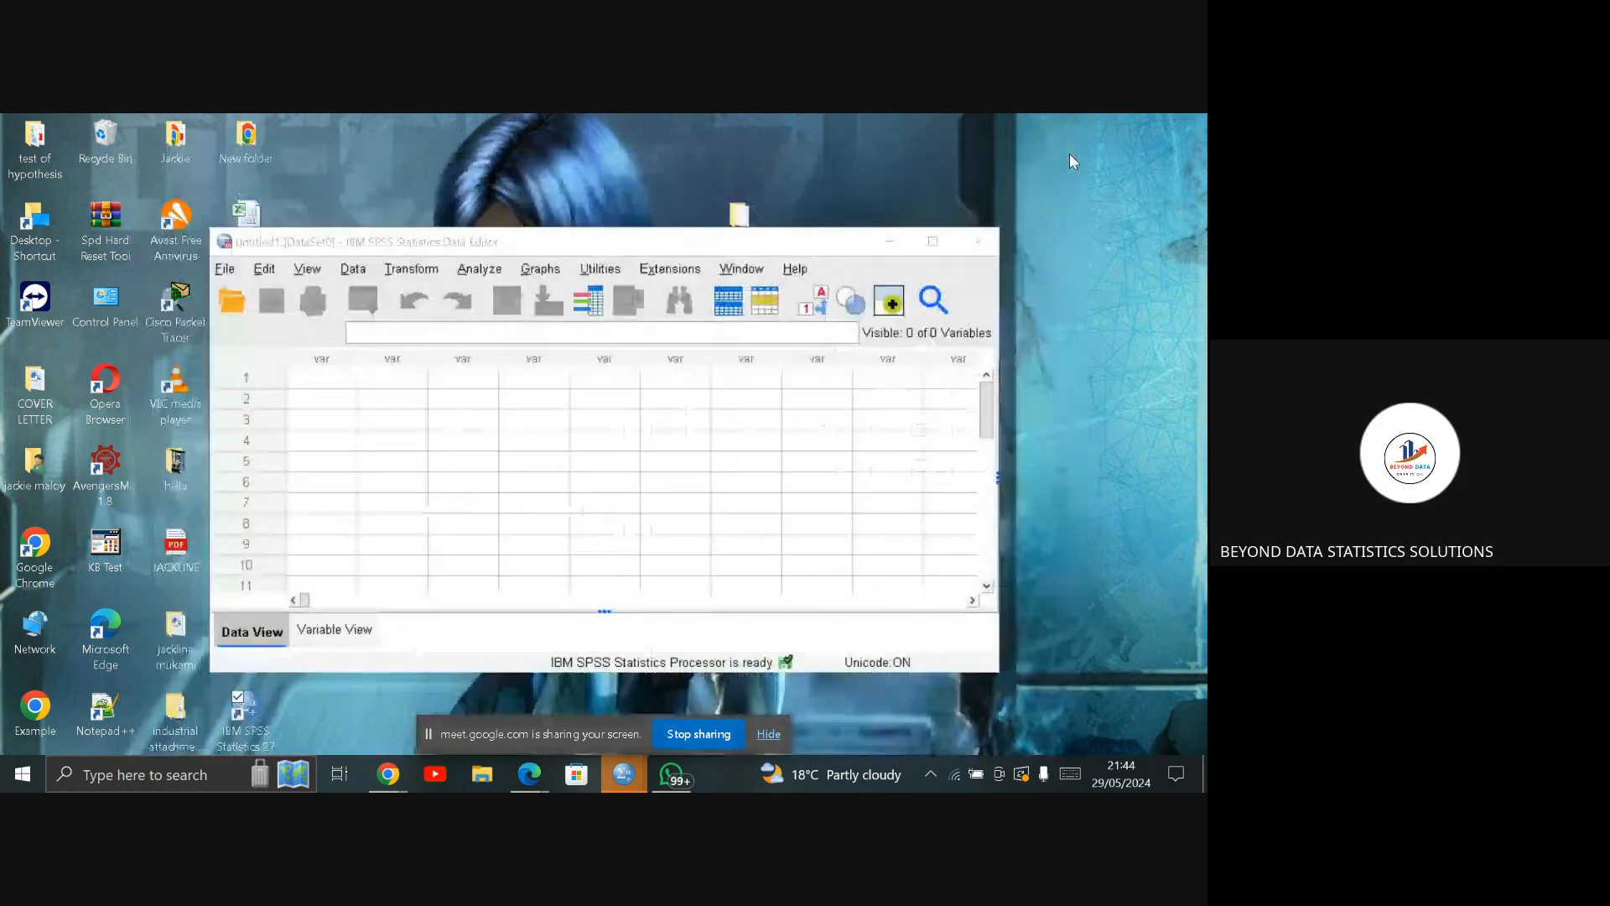
{"action": "left_click", "coordinate": [935, 242]}
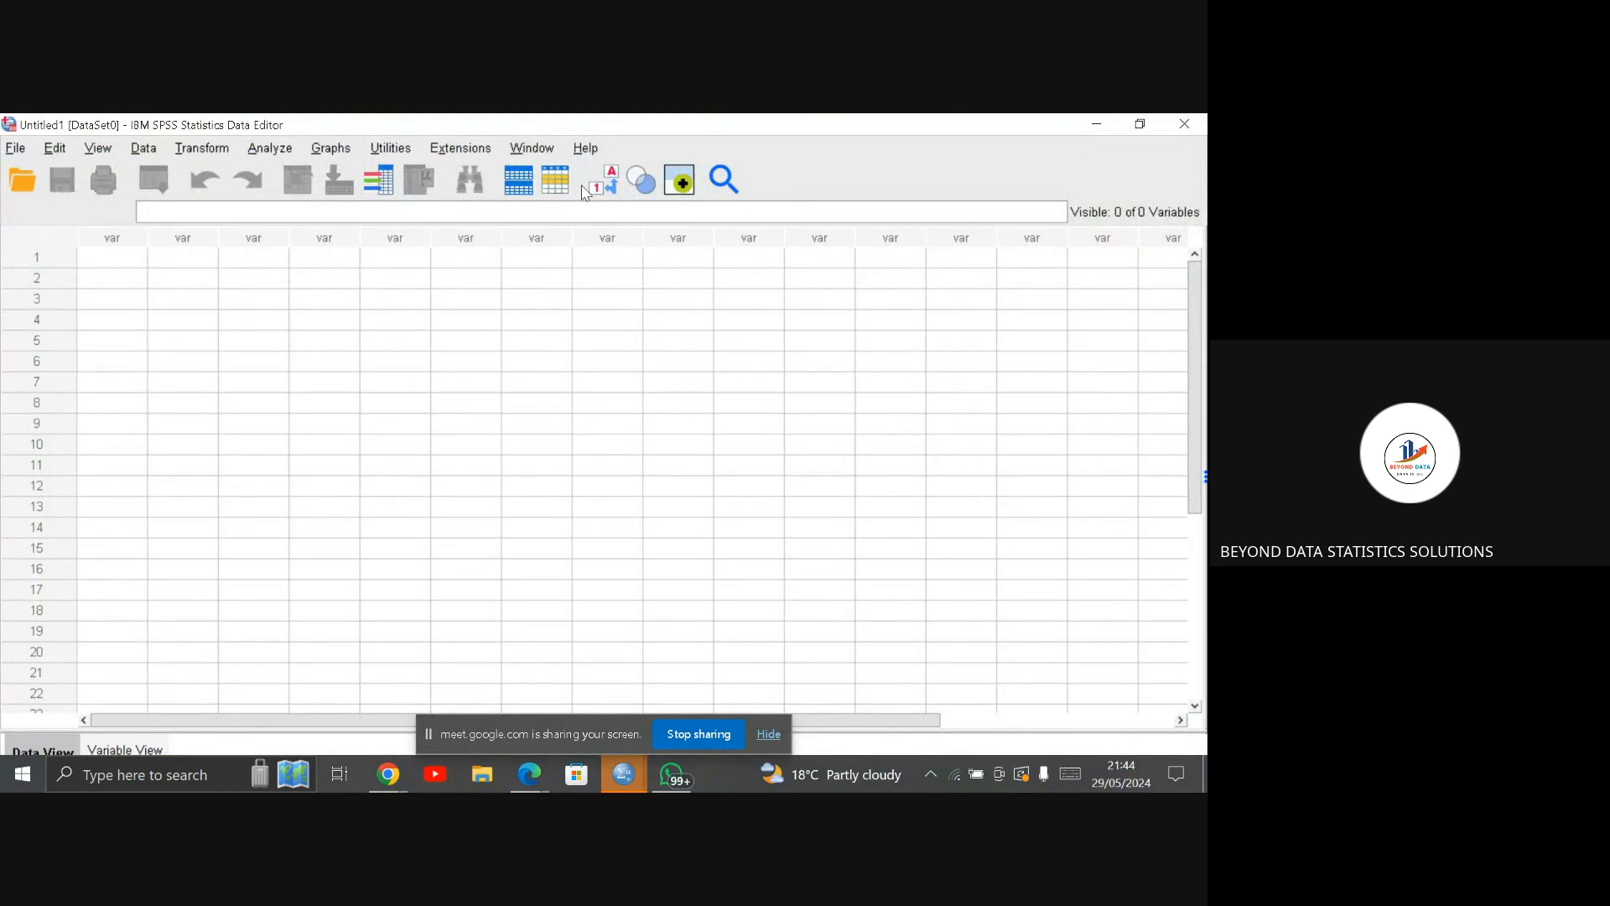
Step: Start a CSV data import and open bmi.csv from This PC
{"action": "left_click", "coordinate": [16, 149]}
{"action": "mouse_move", "coordinate": [20, 154]}
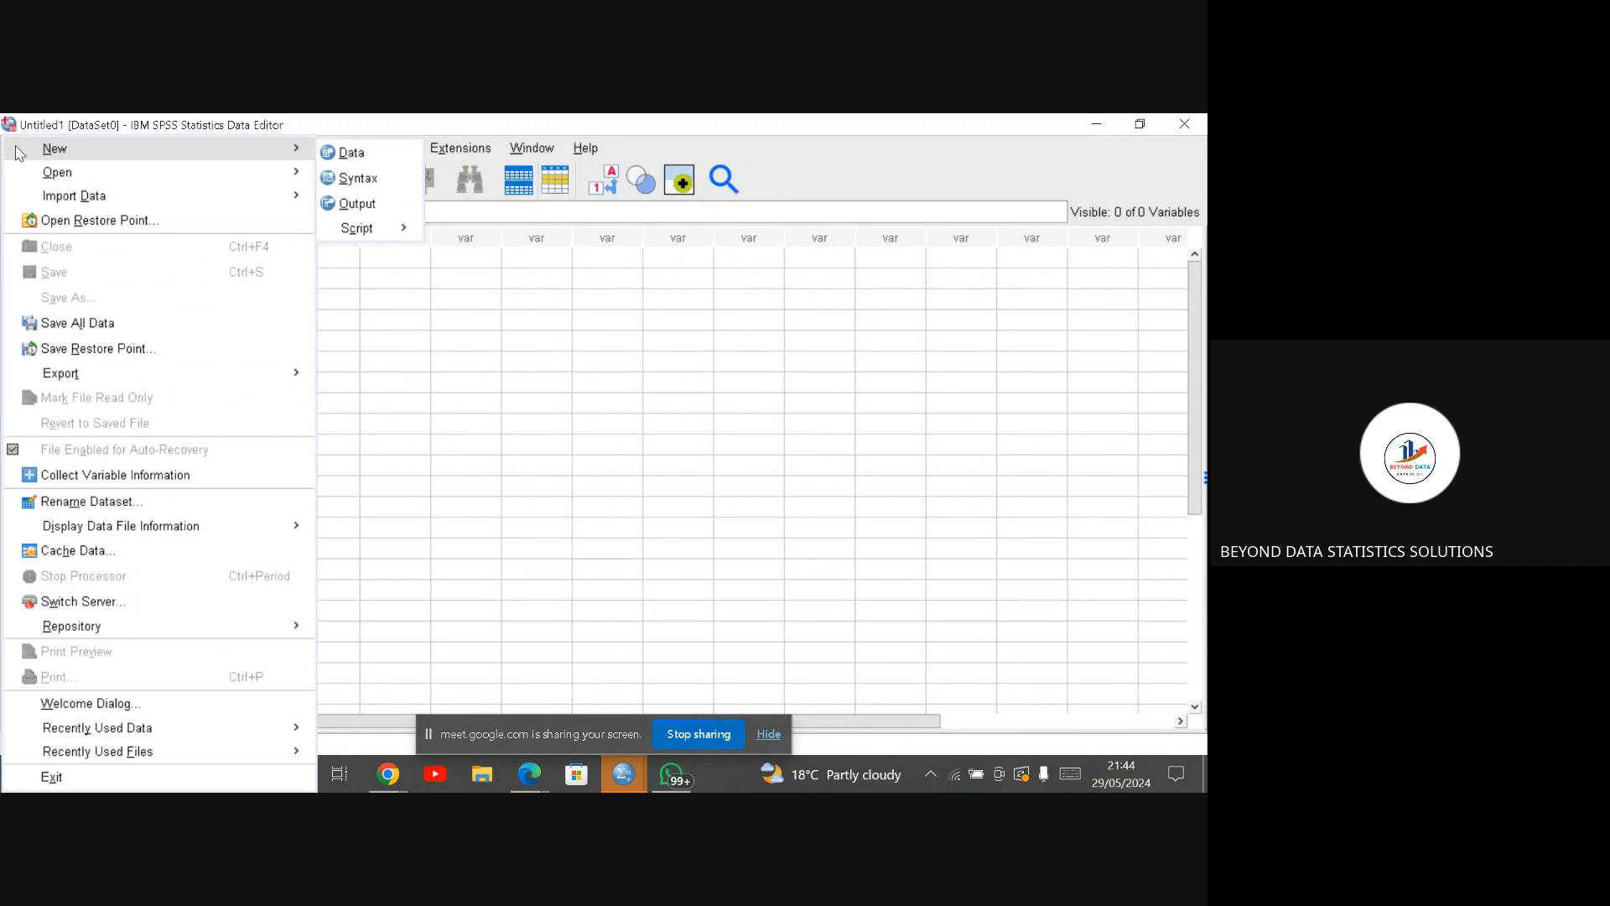
{"action": "mouse_move", "coordinate": [52, 201]}
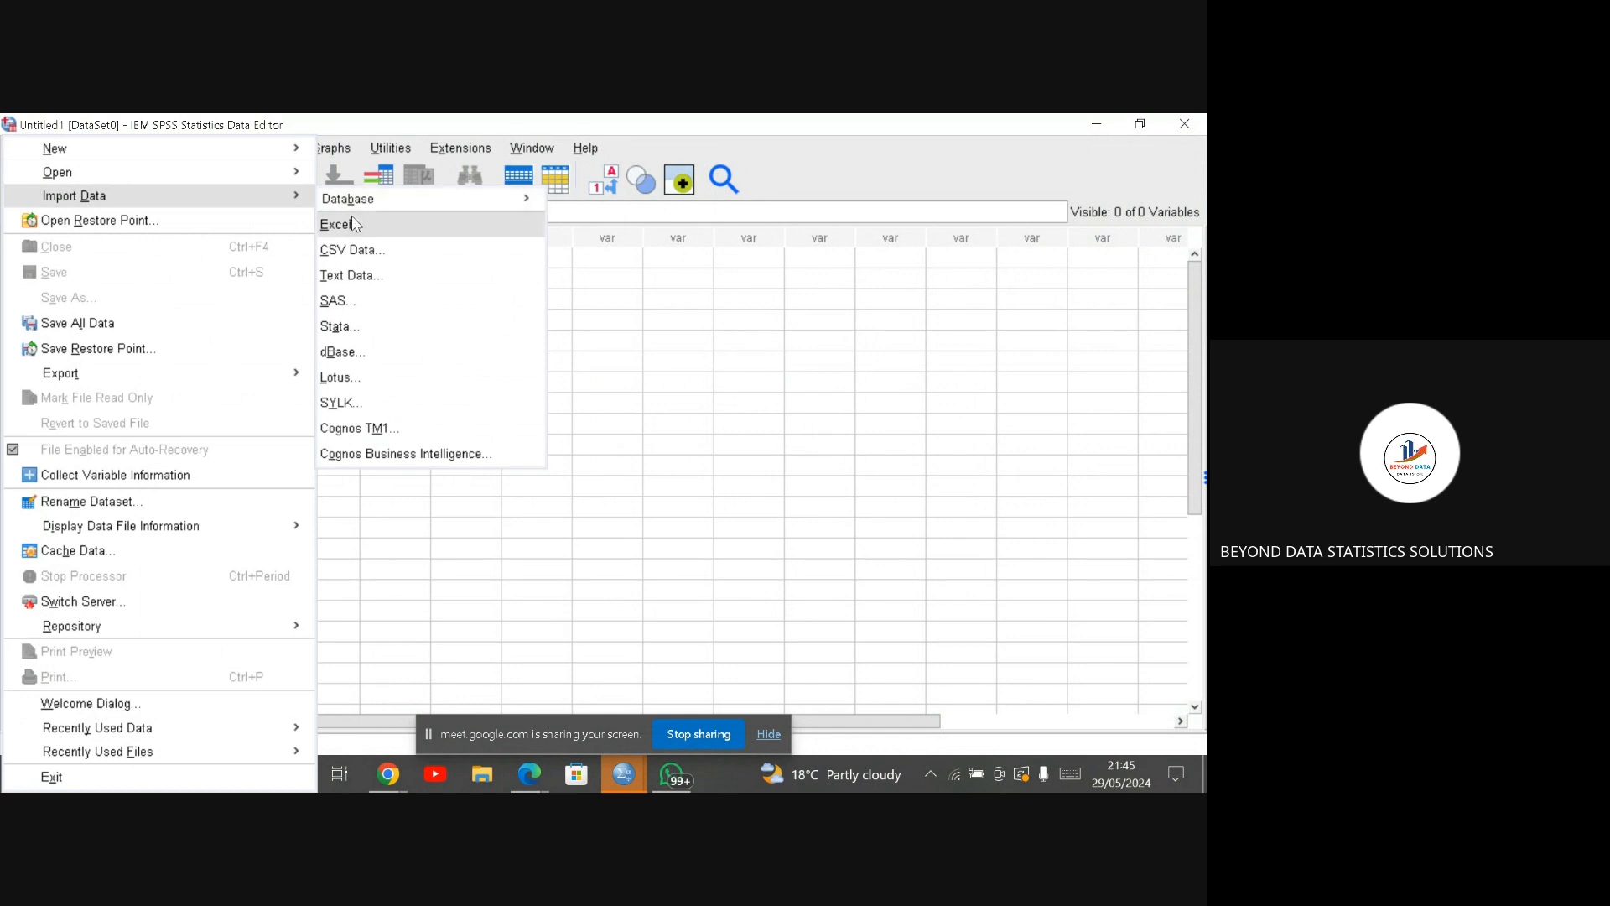
{"action": "left_click", "coordinate": [353, 250]}
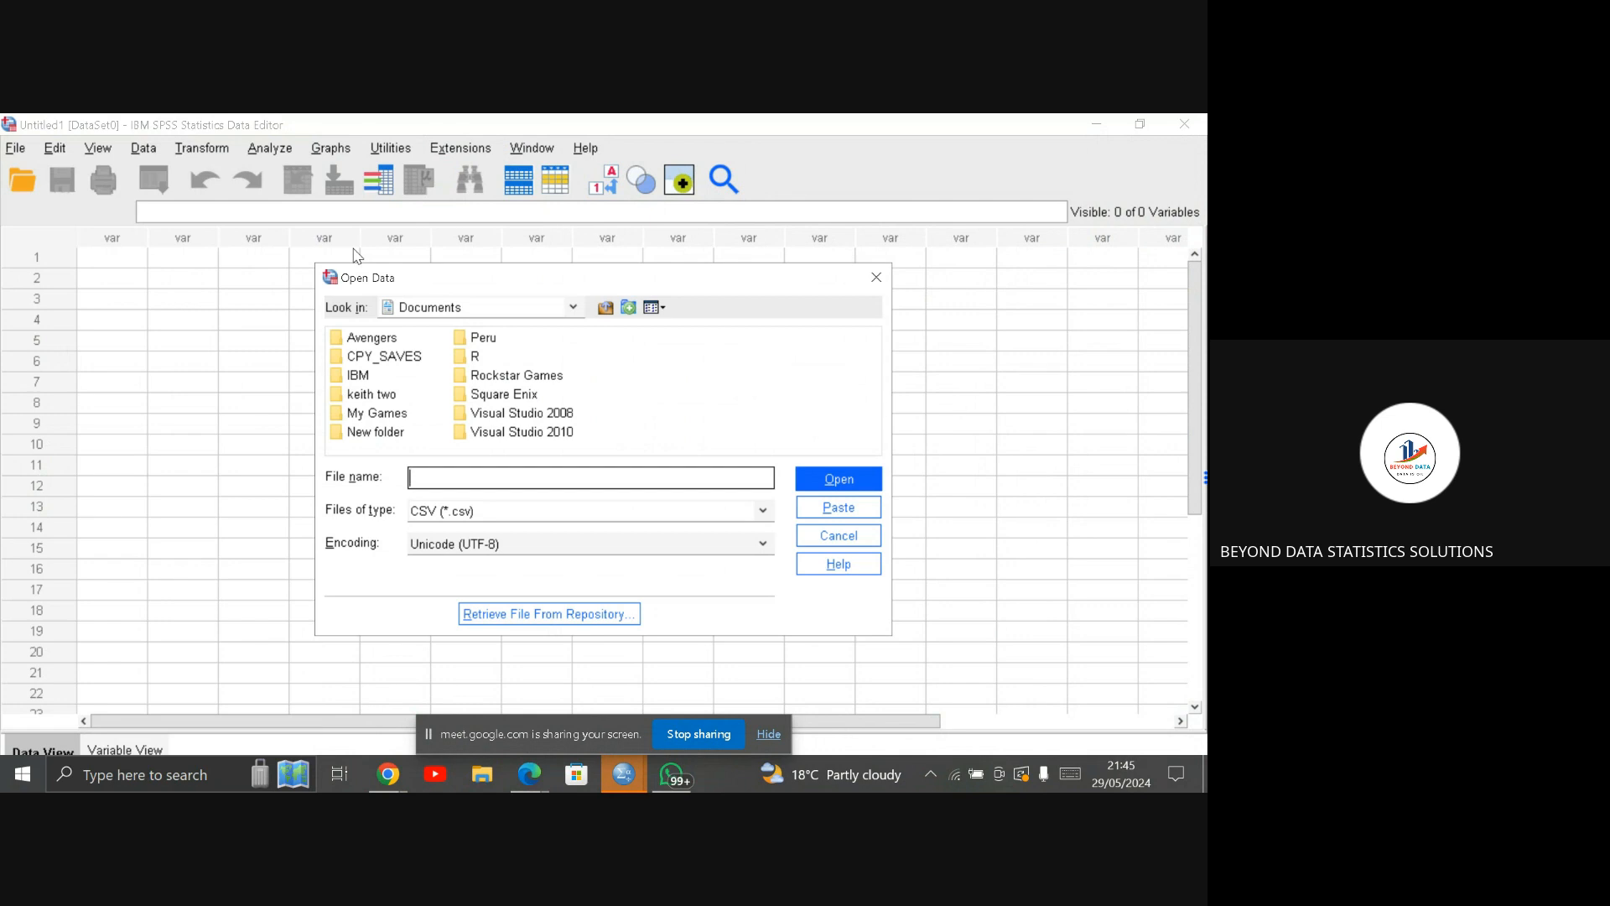
{"action": "left_click", "coordinate": [574, 307]}
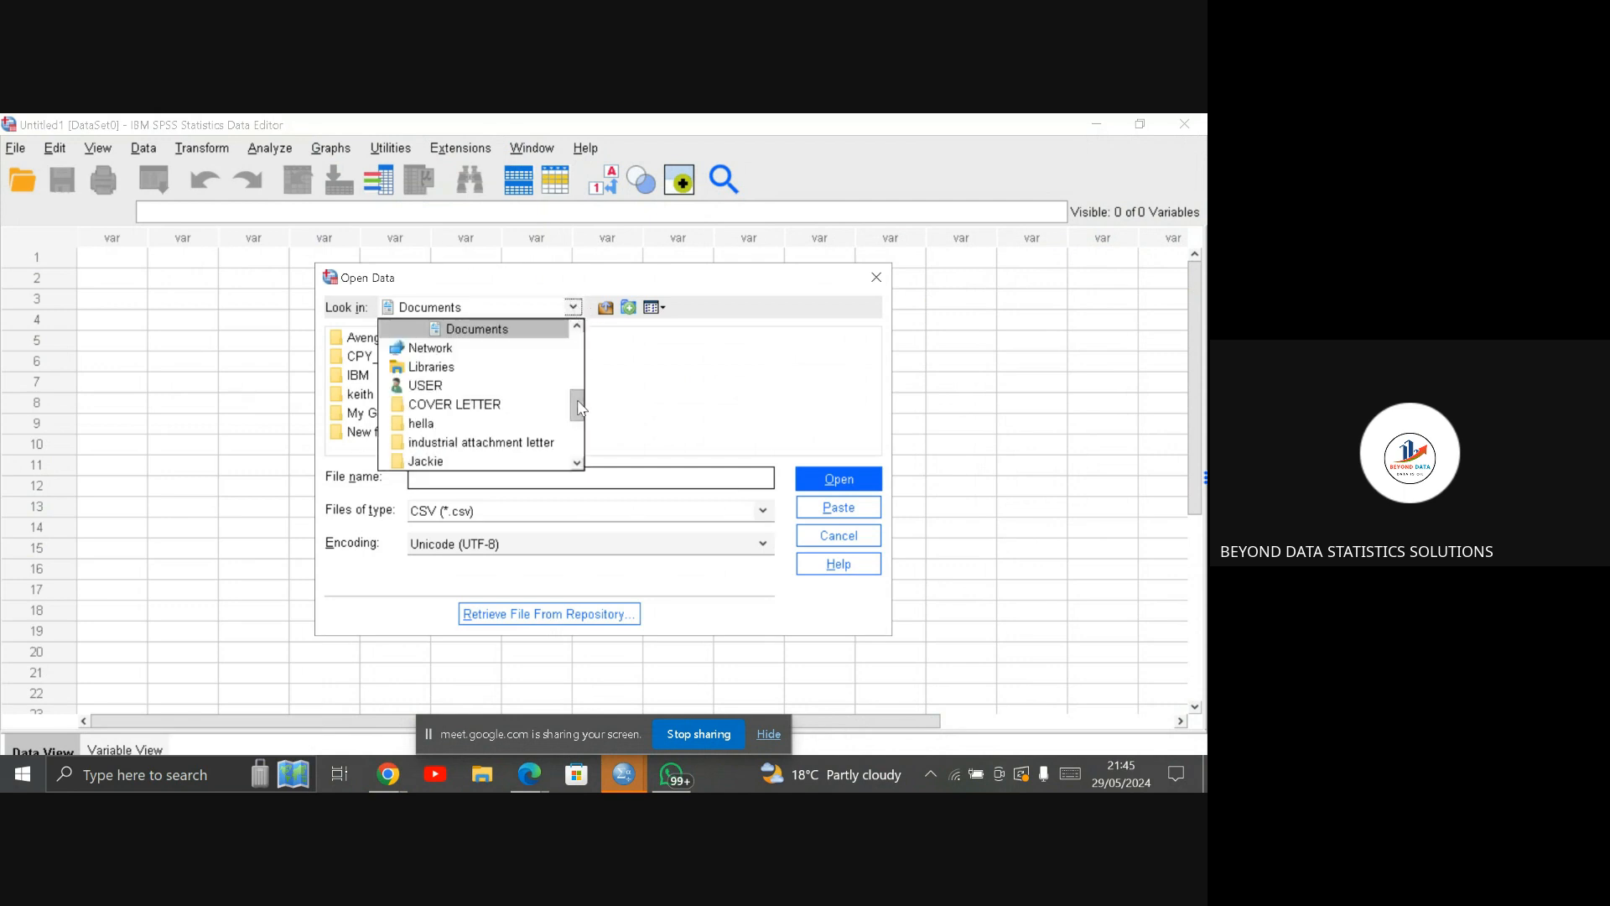
{"action": "left_click_drag", "start_coordinate": [579, 417], "coordinate": [570, 360]}
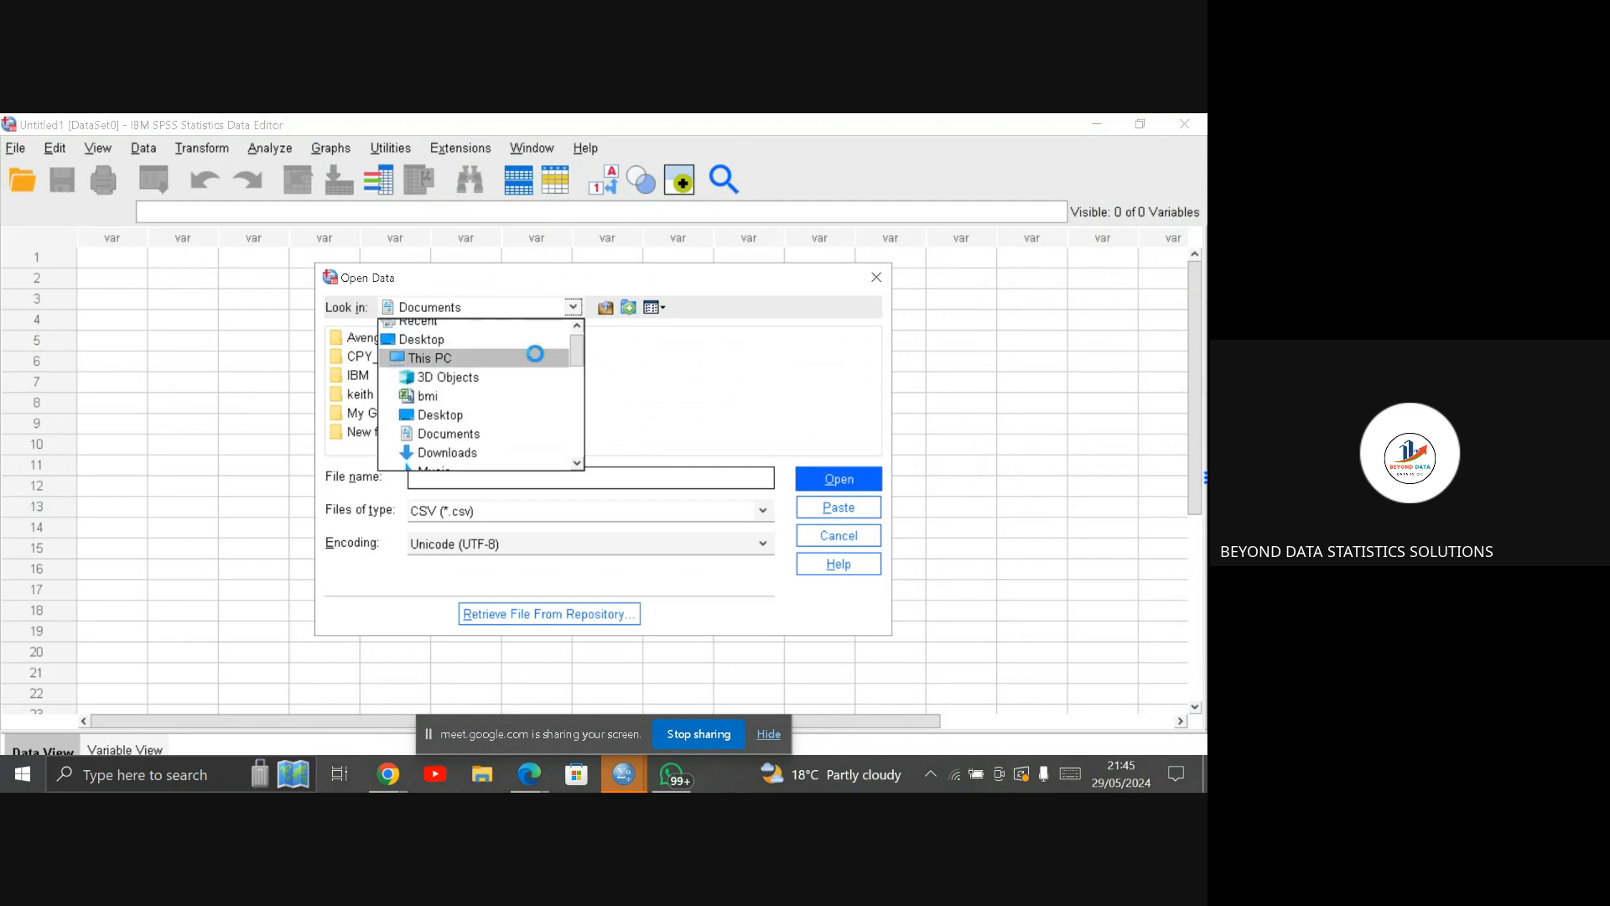
{"action": "left_click", "coordinate": [539, 359]}
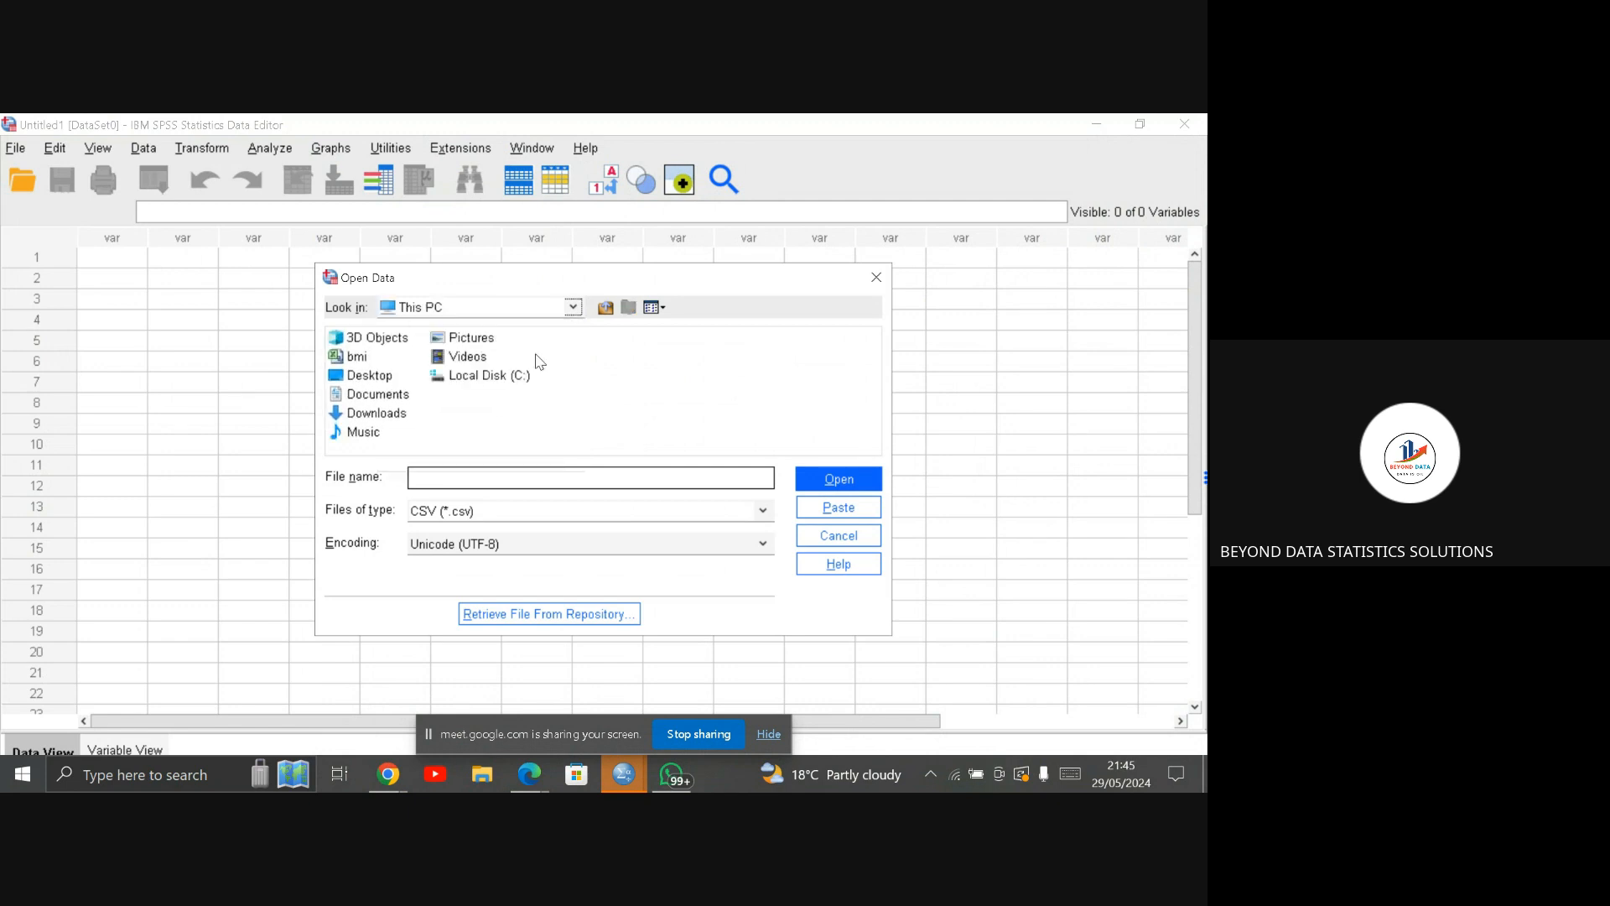
{"action": "left_click", "coordinate": [390, 361]}
{"action": "left_click", "coordinate": [359, 364]}
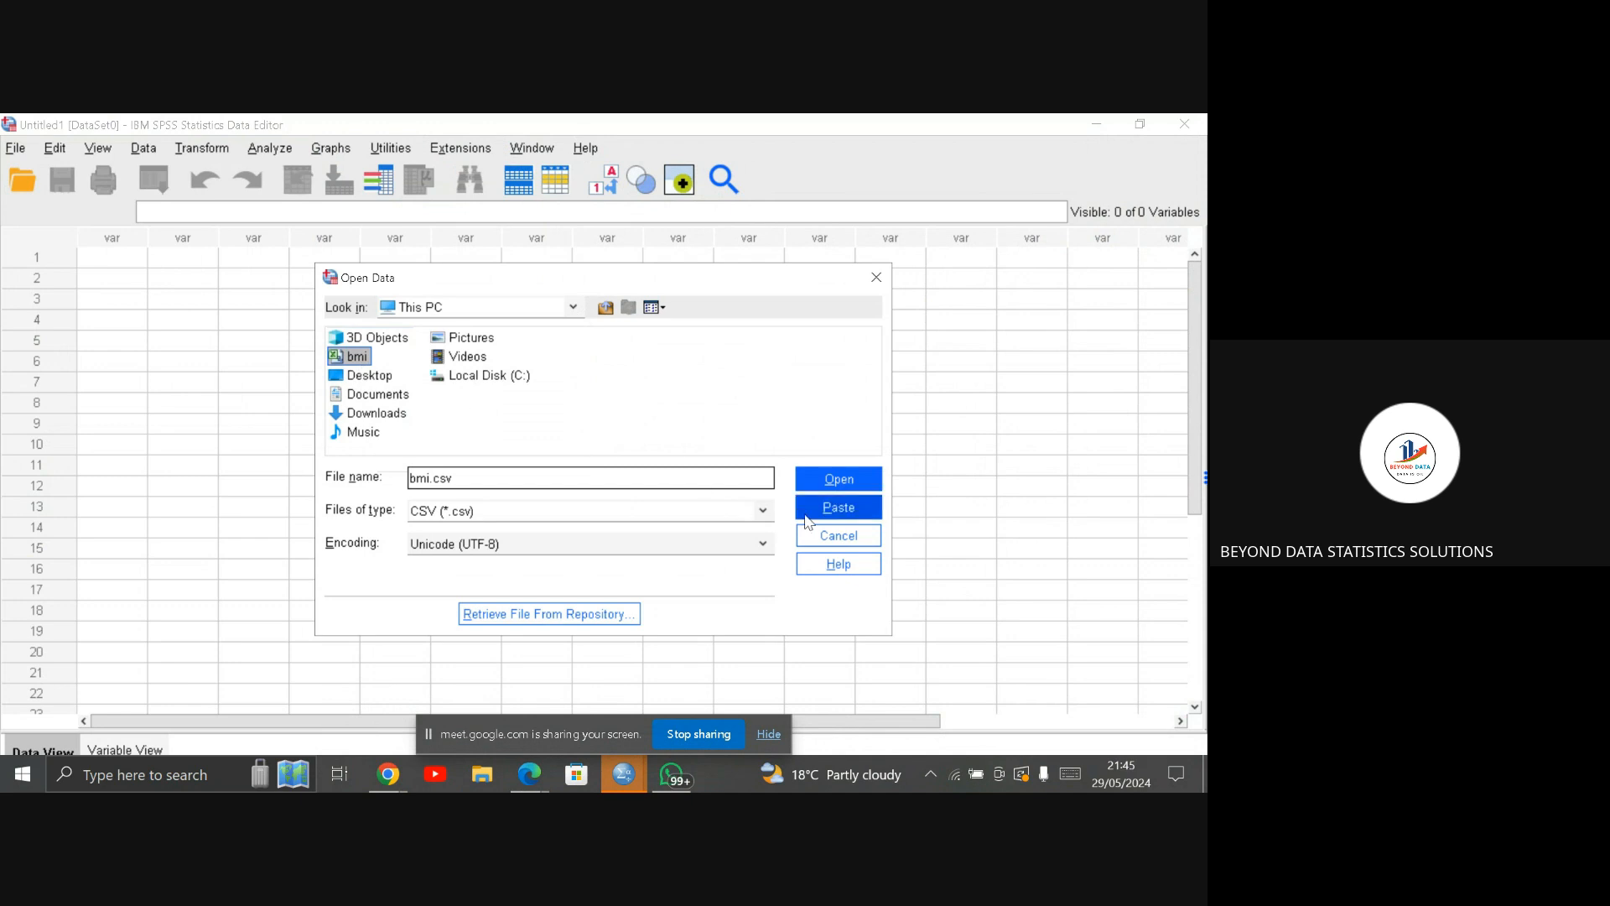
{"action": "left_click", "coordinate": [841, 480]}
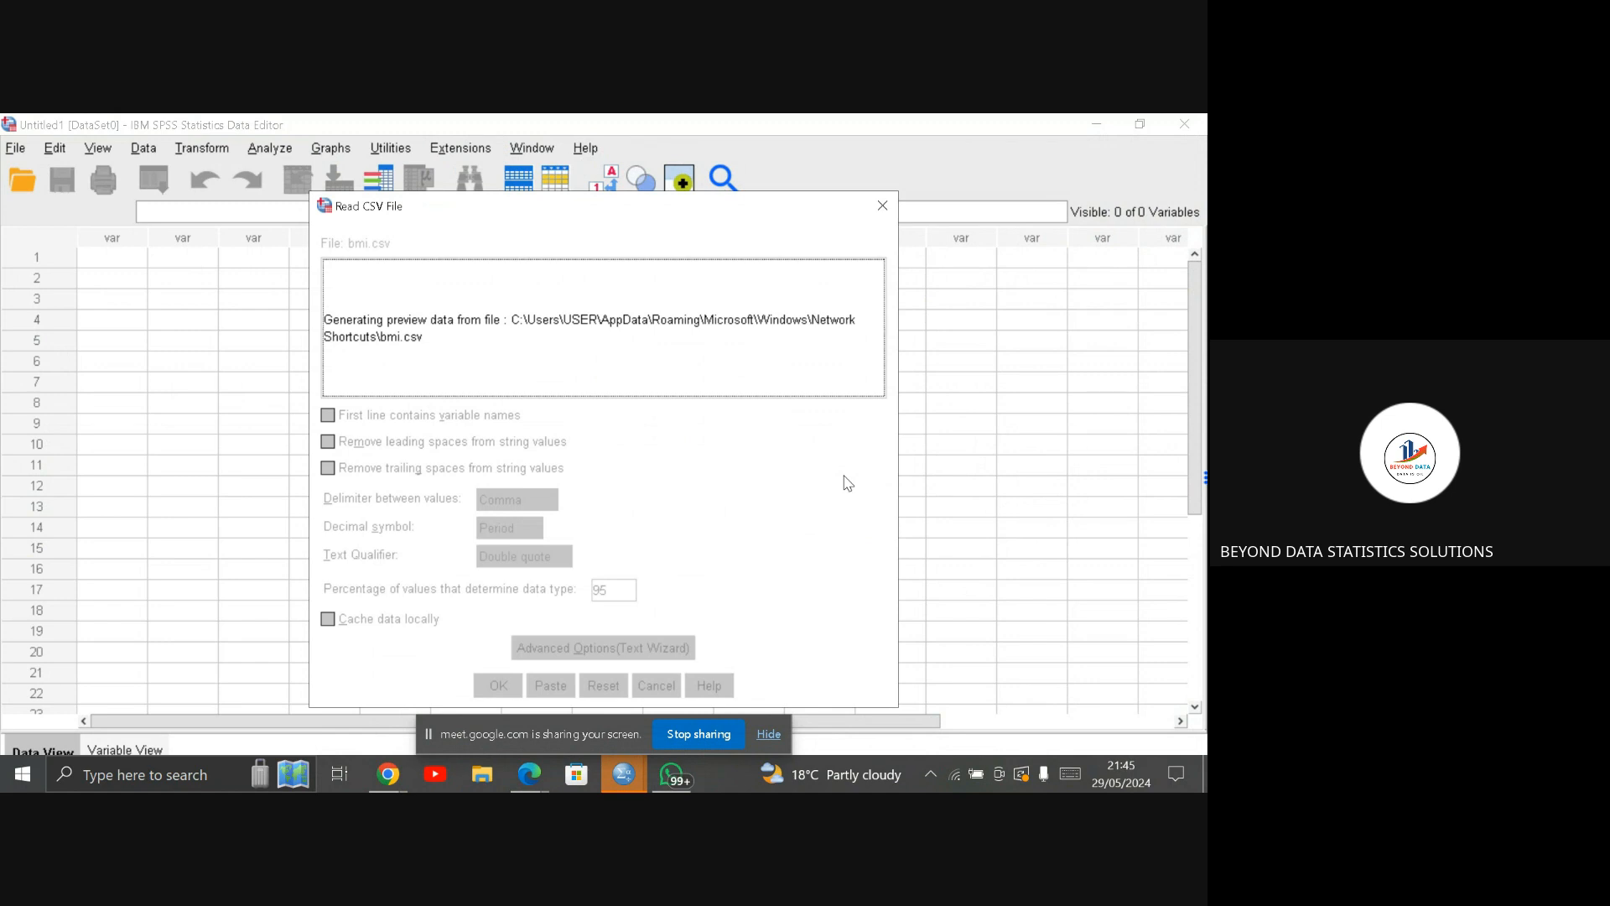
Step: Hide the screen-sharing notice and import bmi.csv with comma delimiters and variable names from the first line
{"action": "left_click", "coordinate": [769, 745]}
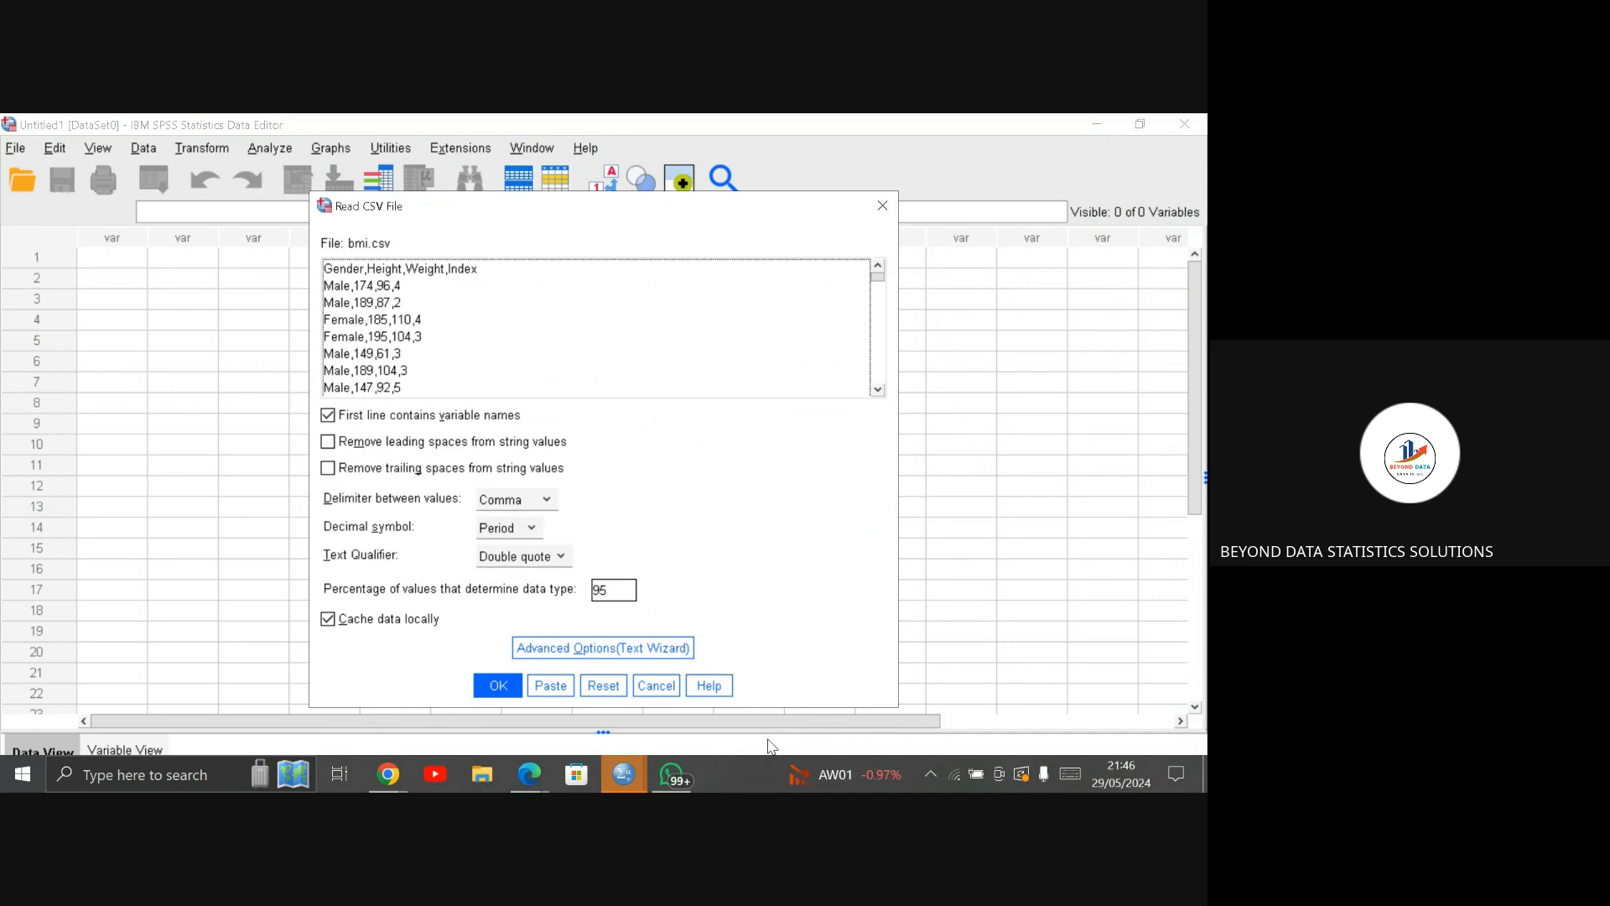
{"action": "left_click", "coordinate": [546, 507]}
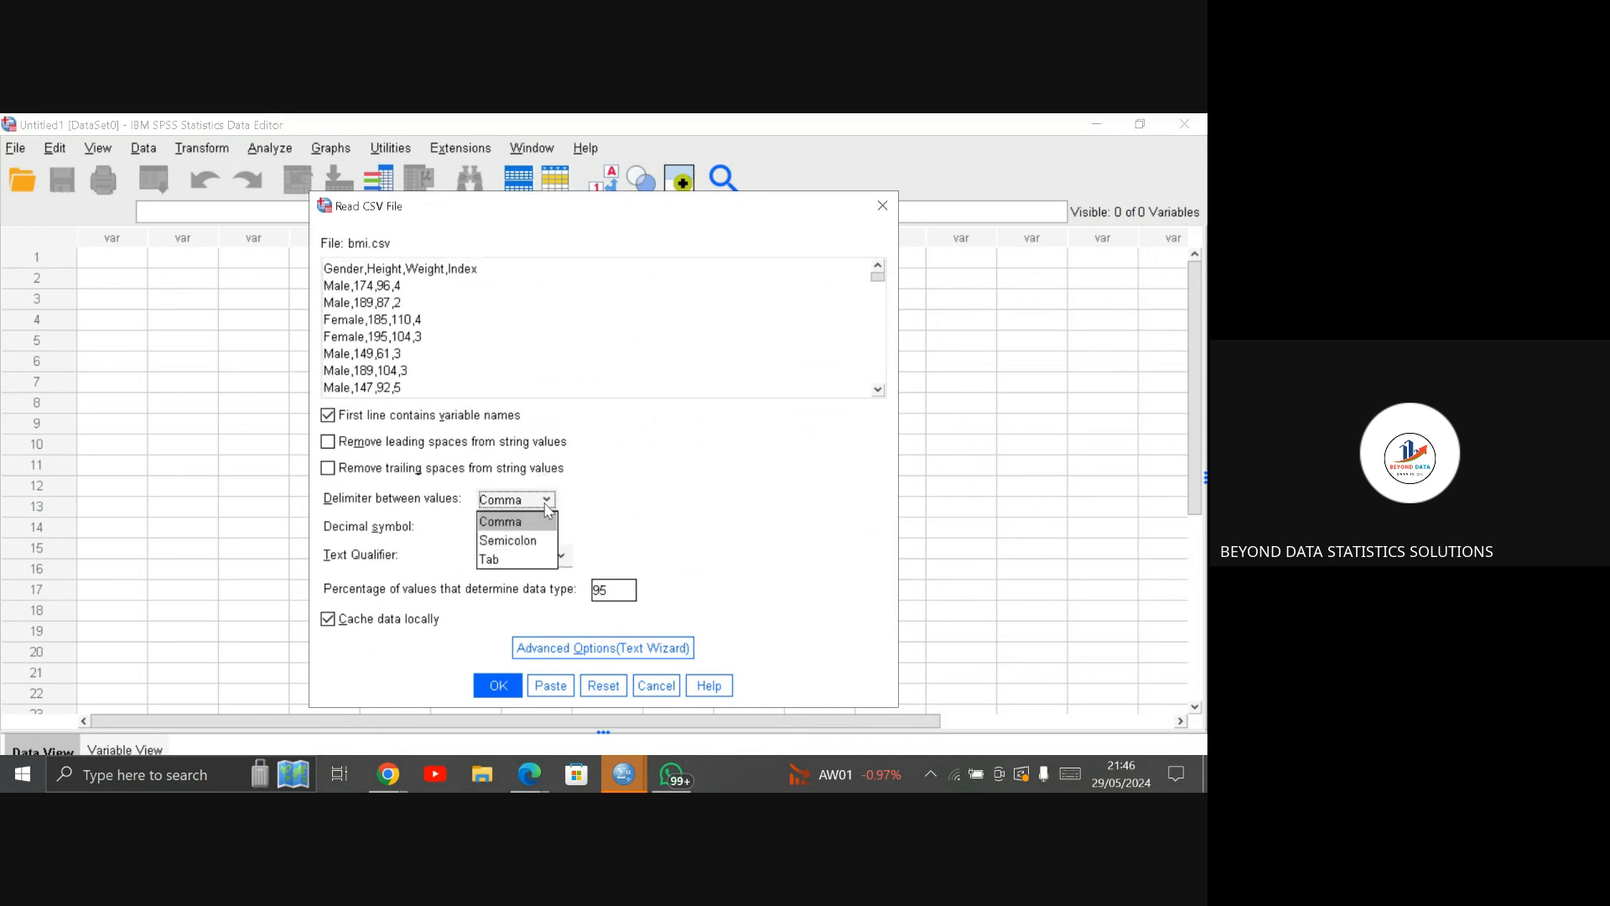
{"action": "left_click", "coordinate": [495, 686]}
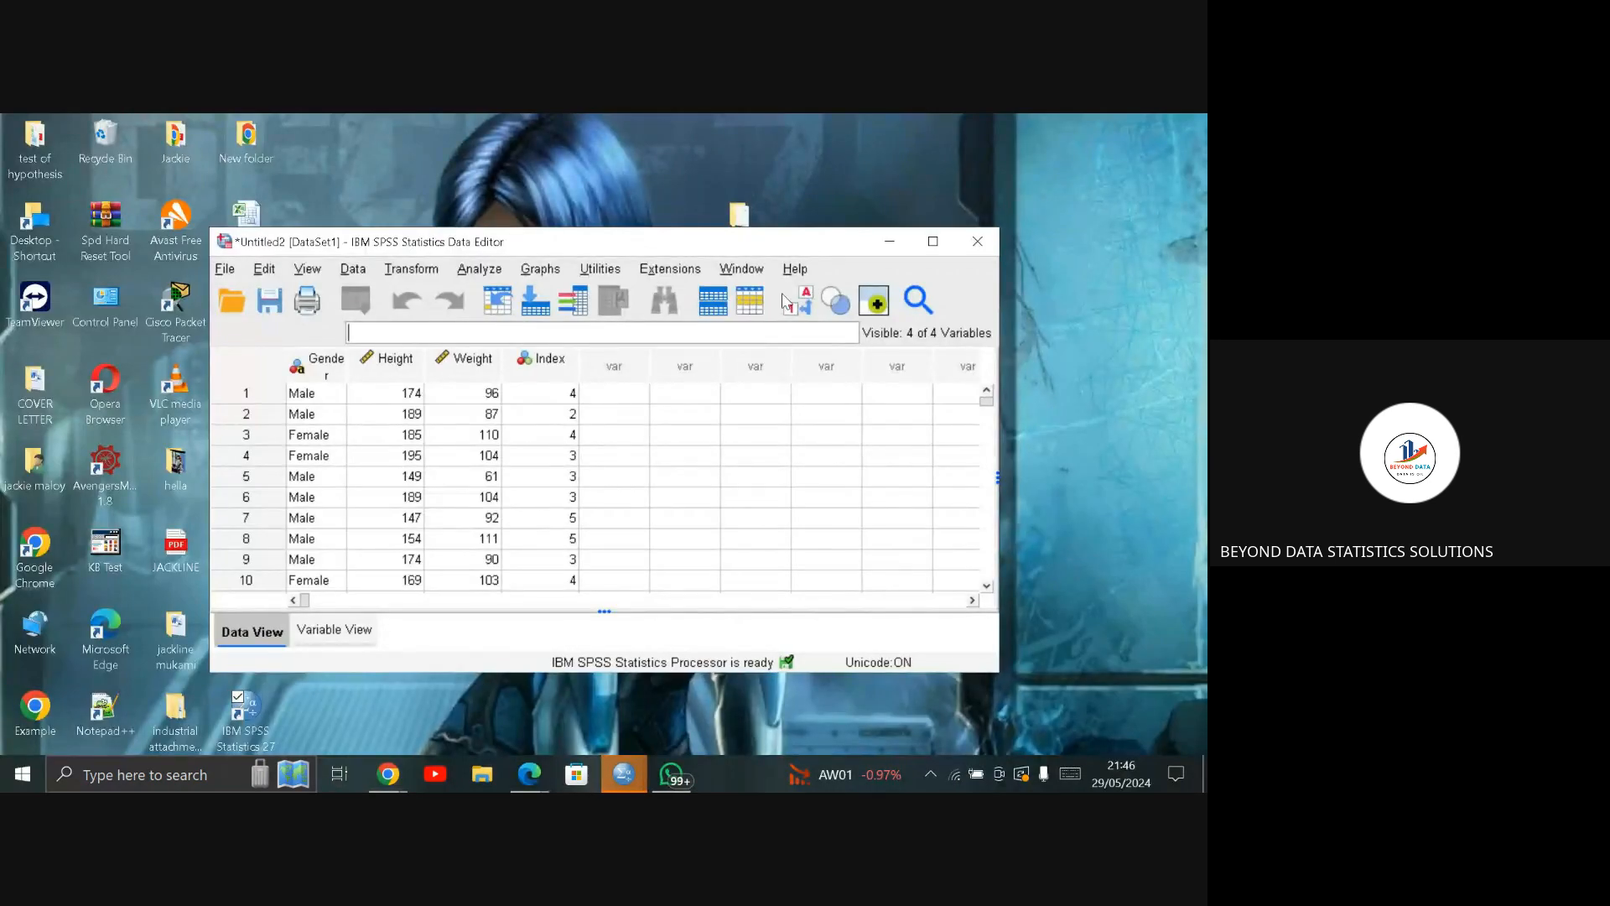
Step: Maximise the imported dataset and review its variable definitions before returning to the data values
{"action": "left_click", "coordinate": [926, 247]}
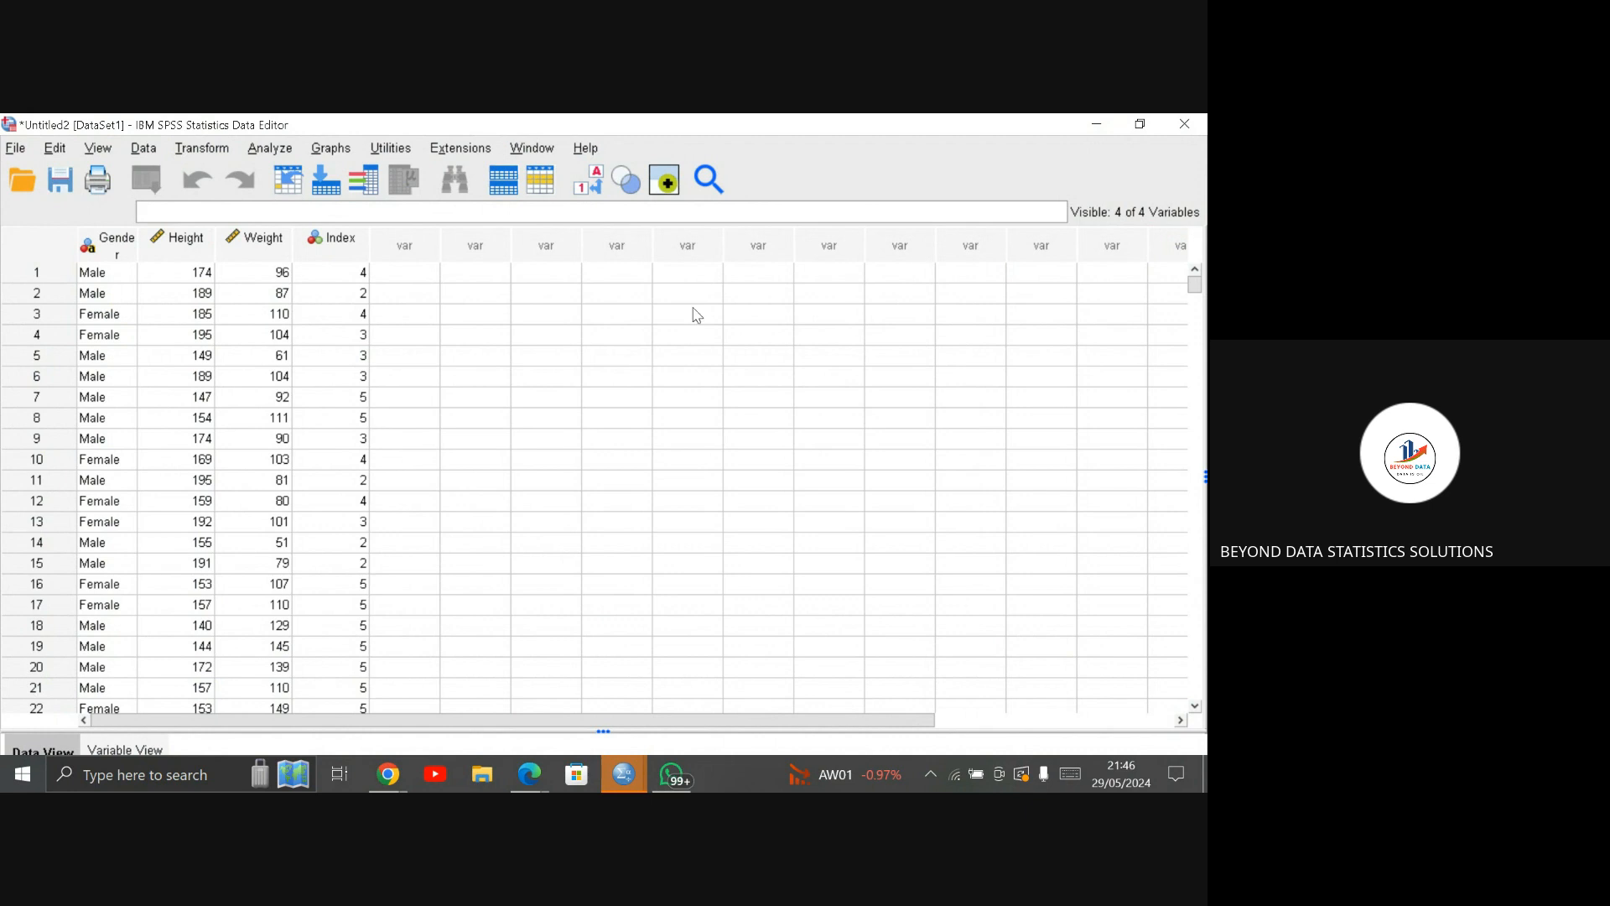
{"action": "left_click", "coordinate": [132, 753]}
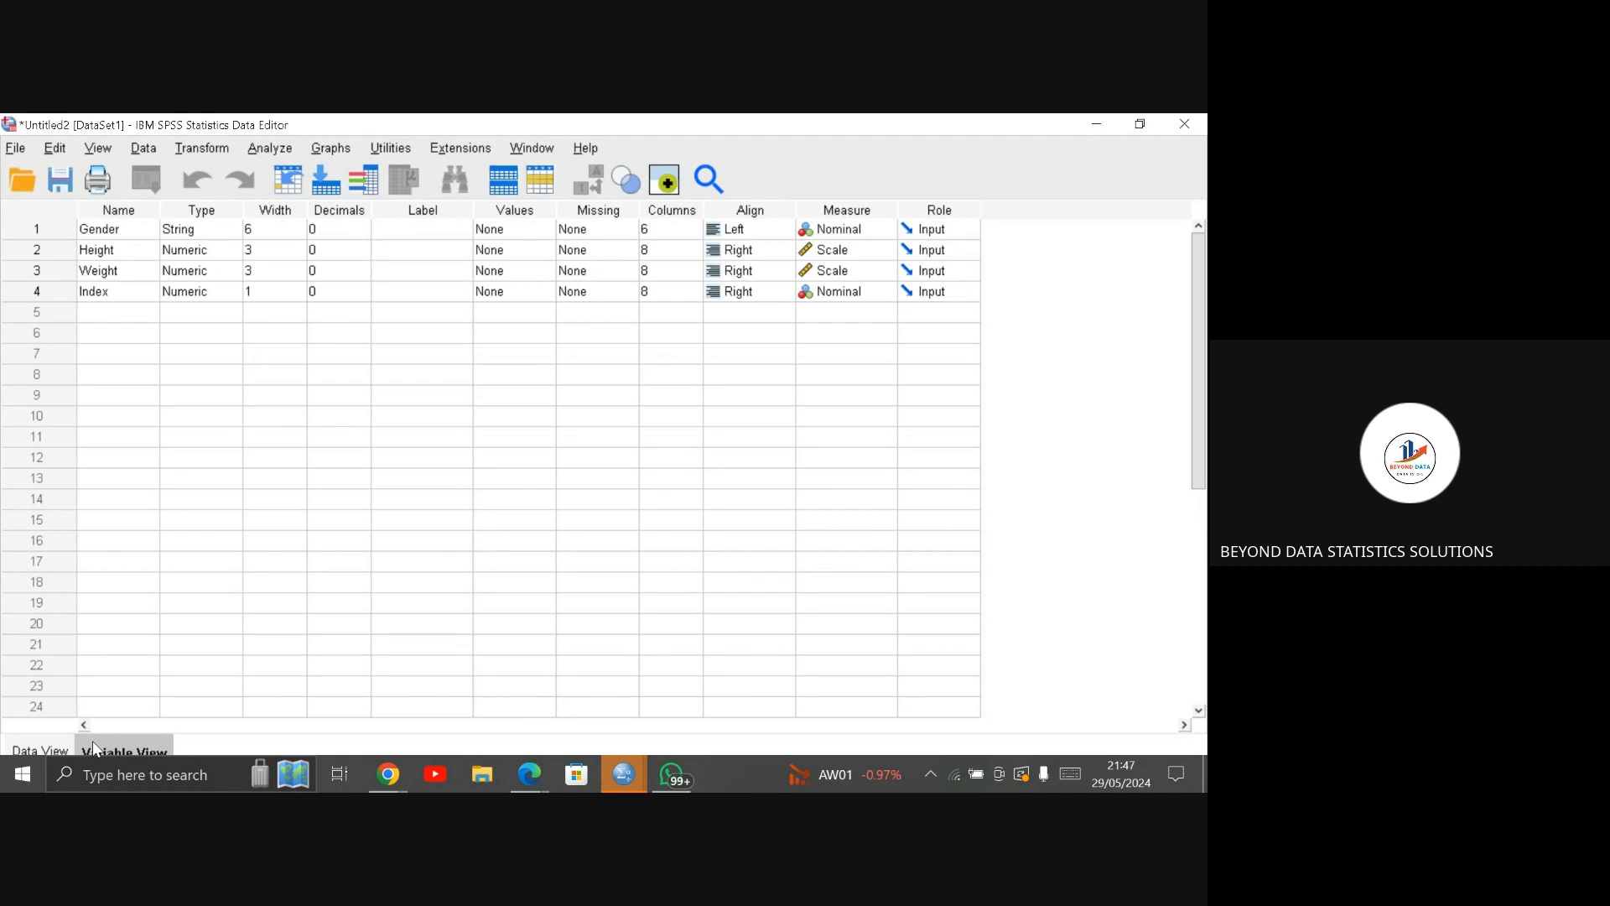
{"action": "left_click", "coordinate": [22, 751]}
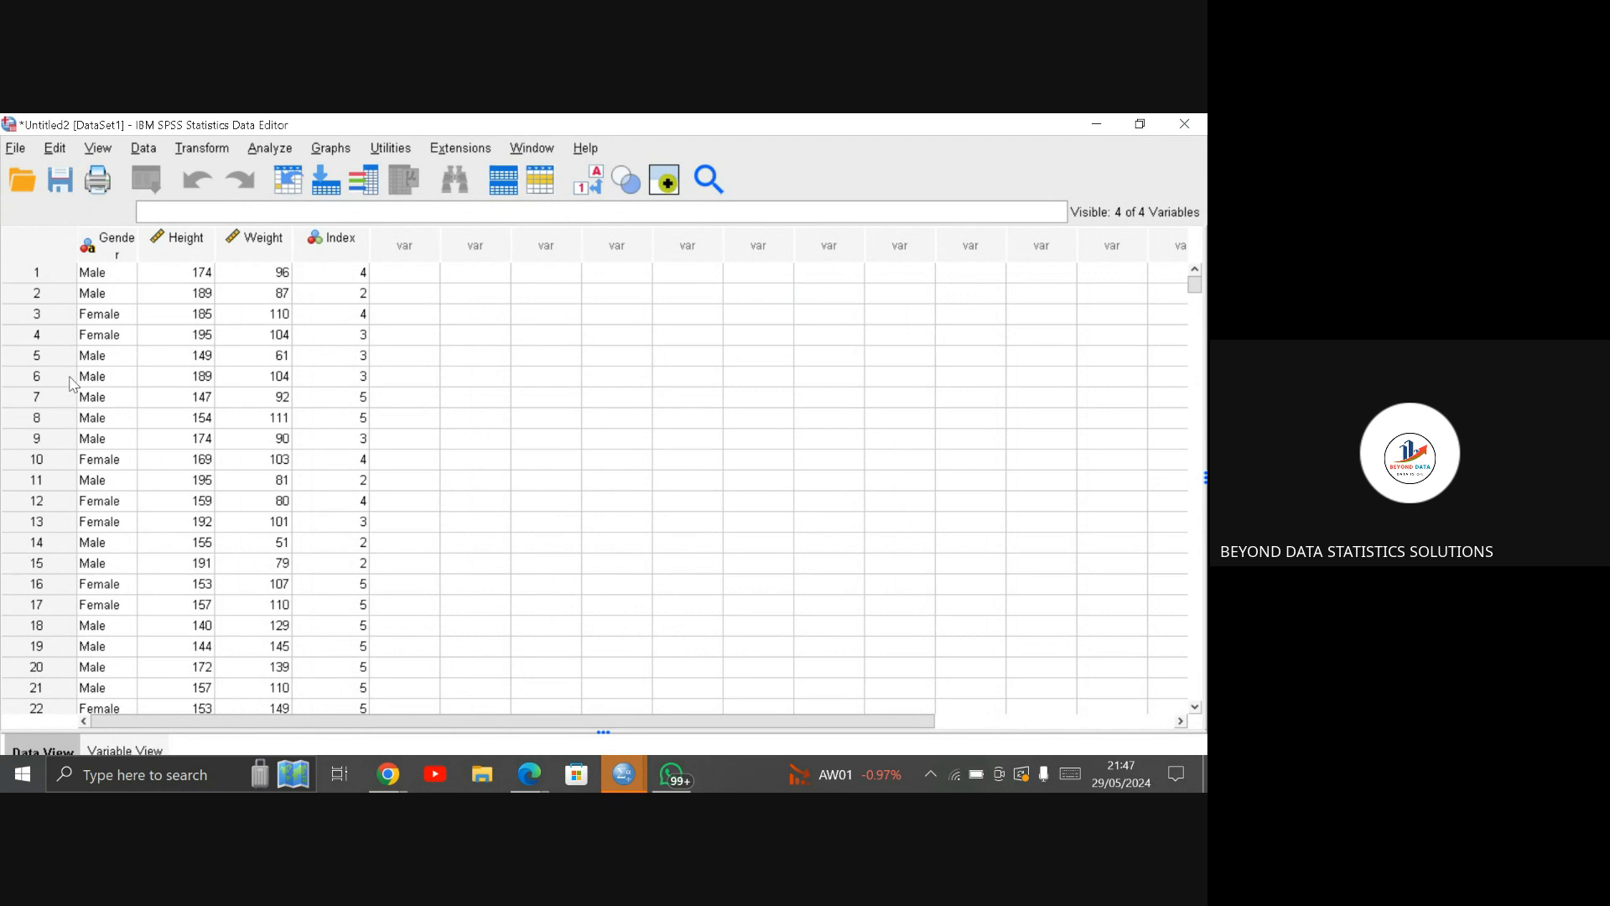
Step: Replace every "Male" entry in the Gender column with 1
{"action": "left_click", "coordinate": [99, 250]}
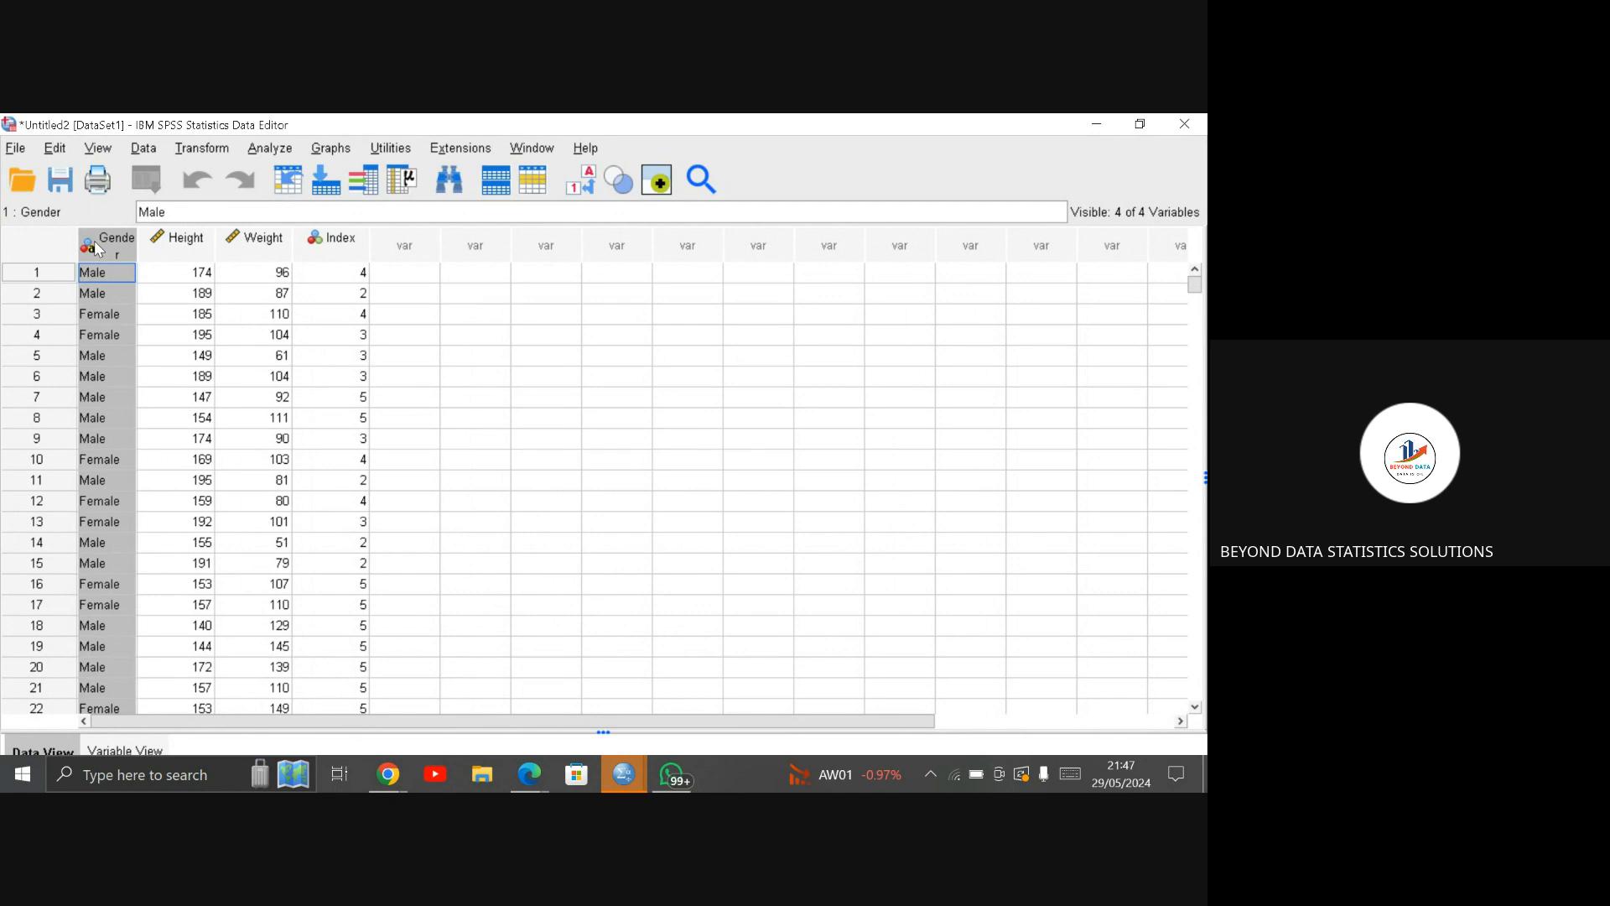
{"action": "left_click", "coordinate": [56, 148]}
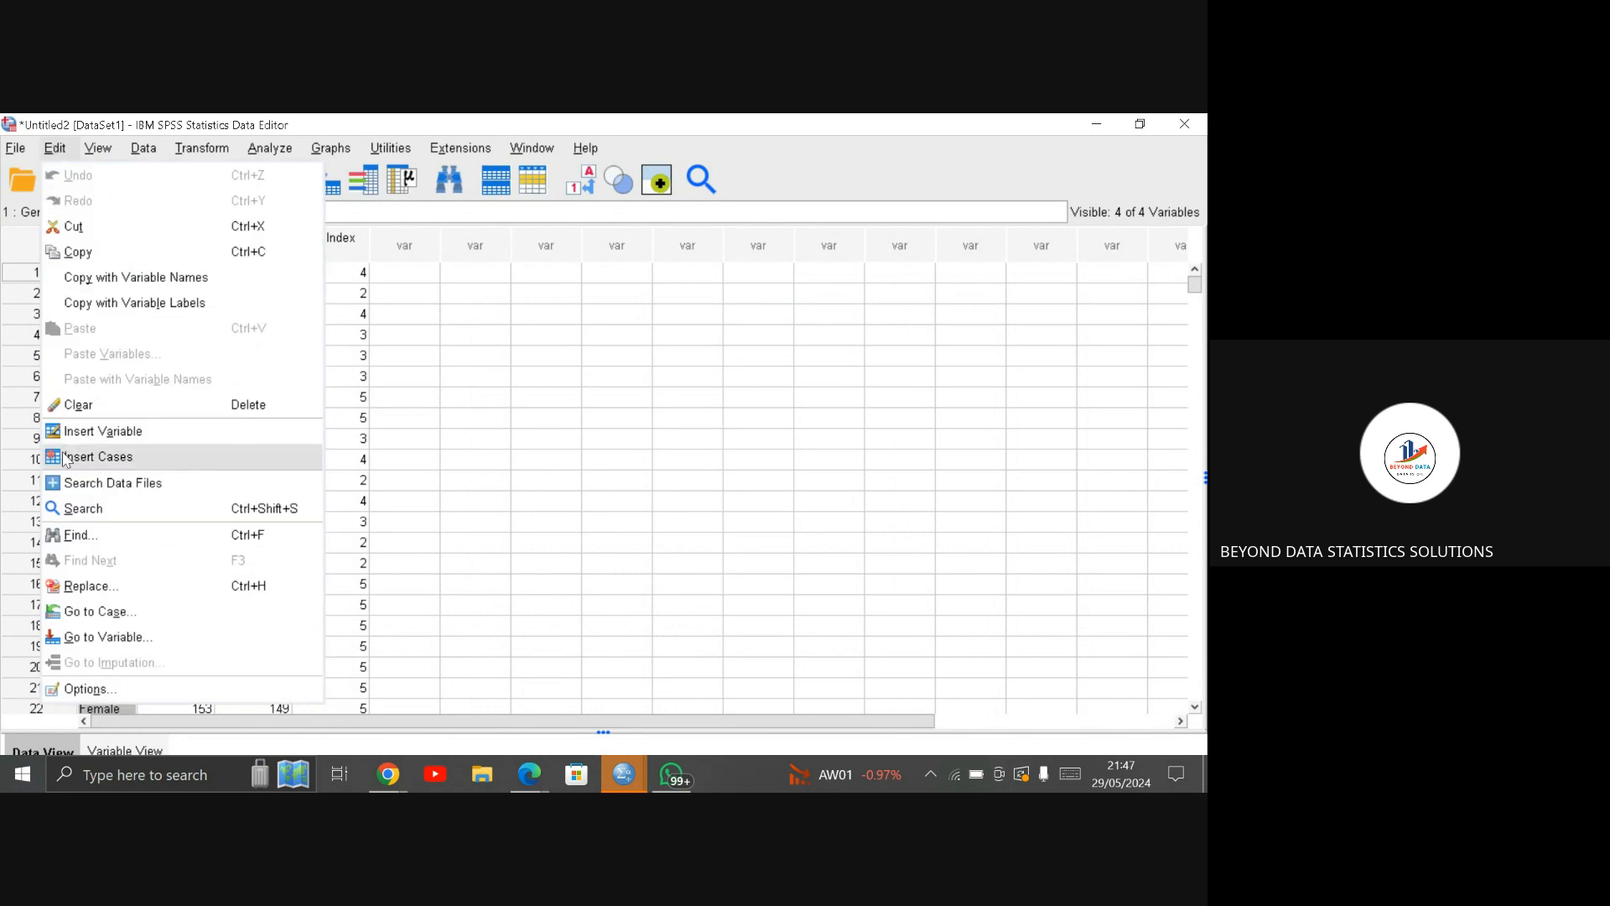
{"action": "left_click", "coordinate": [99, 587]}
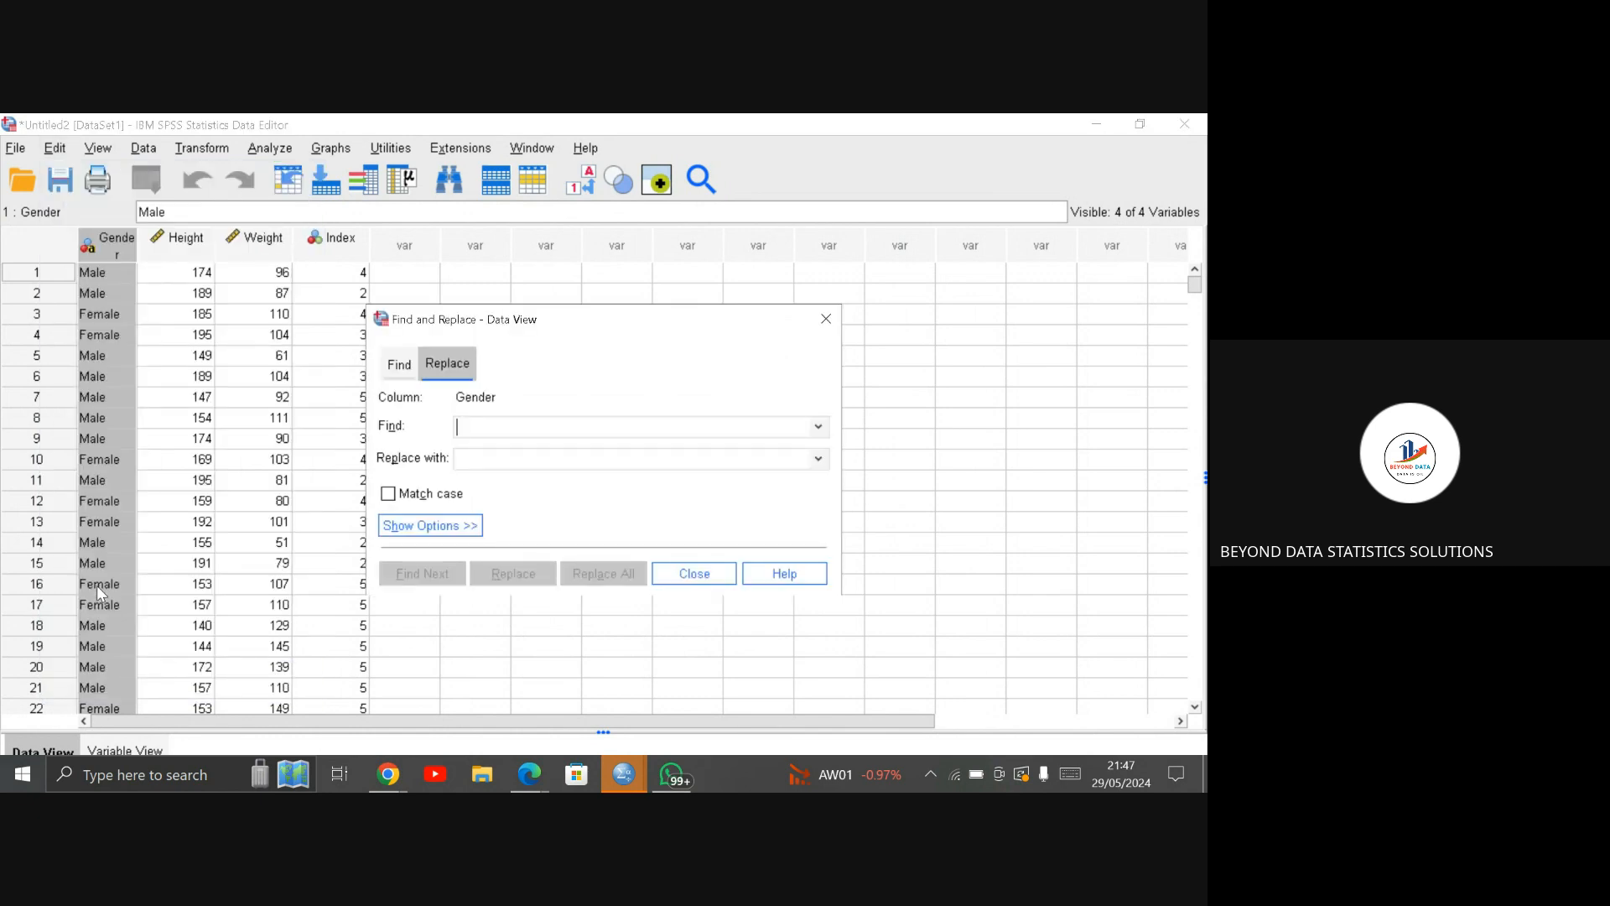
{"action": "type", "text": "male"}
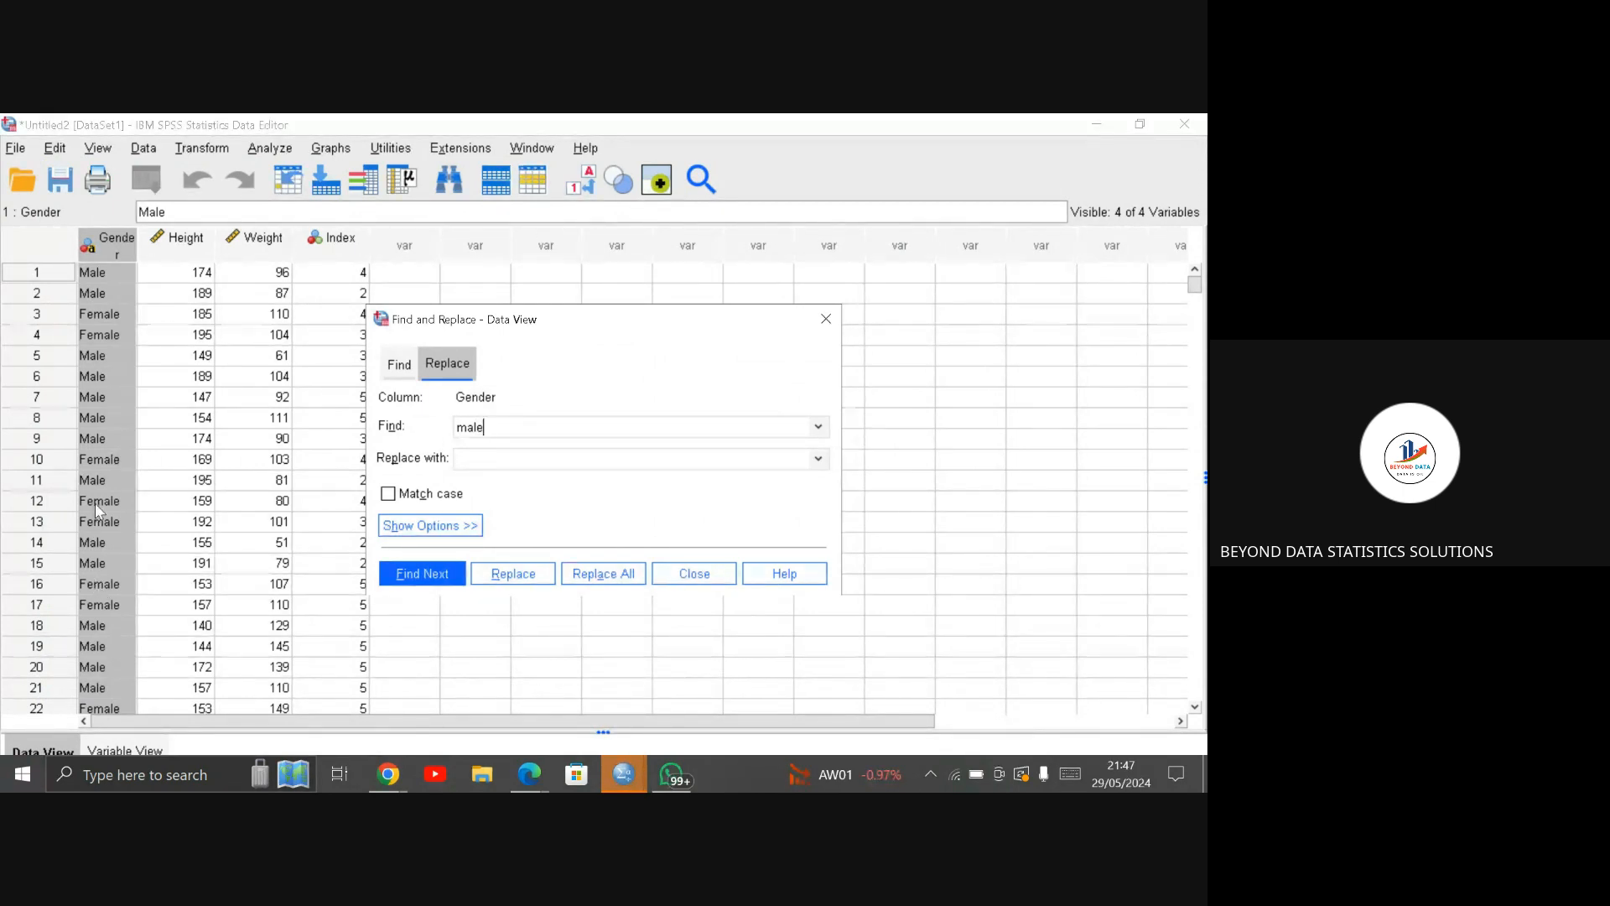
{"action": "left_click", "coordinate": [469, 424]}
{"action": "key", "text": "BackSpace"}
{"action": "type", "text": "M"}
{"action": "left_click", "coordinate": [481, 466]}
{"action": "type", "text": "1"}
{"action": "left_click", "coordinate": [616, 575]}
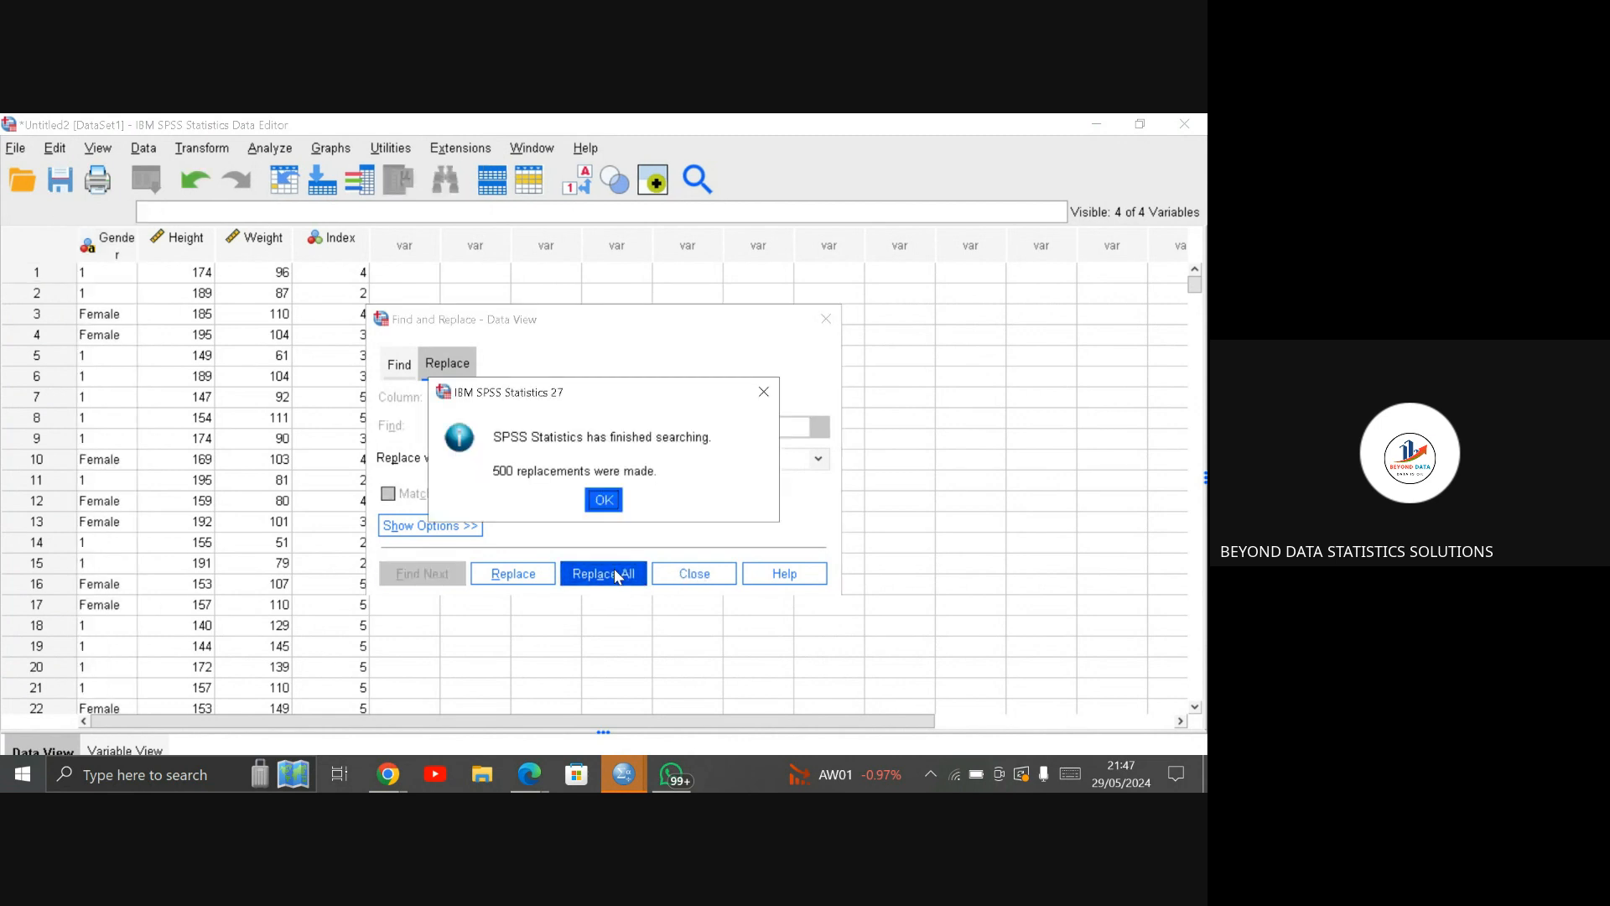
{"action": "left_click", "coordinate": [605, 500]}
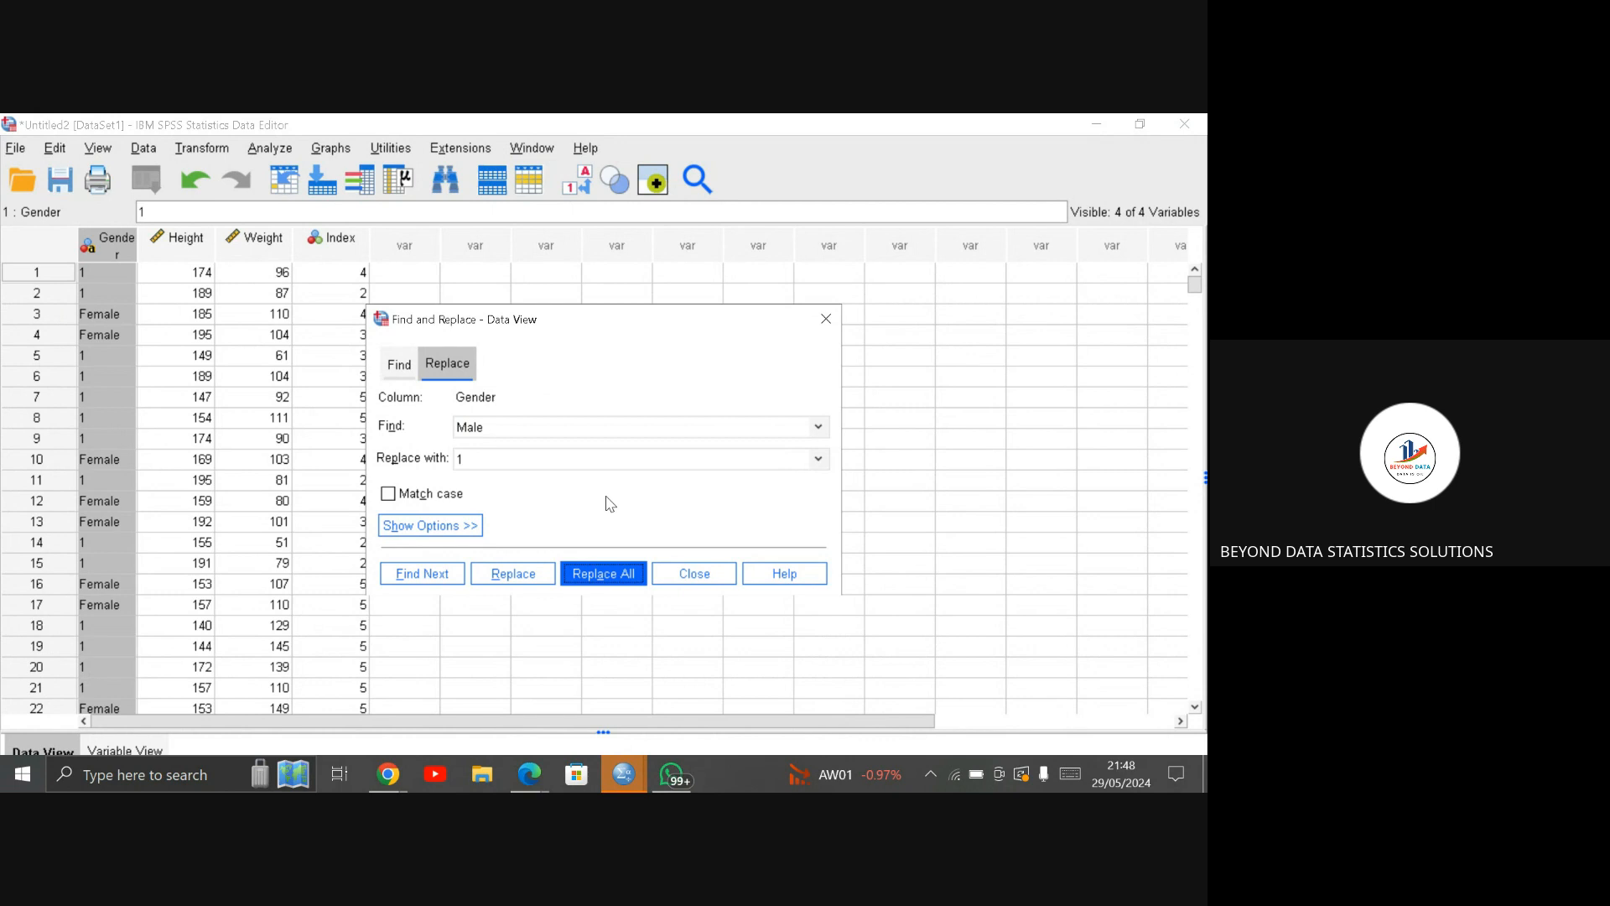
Step: Replace every "Female" entry in the Gender column with 2 and close the find-and-replace dialog
{"action": "left_click", "coordinate": [555, 418]}
{"action": "key", "text": "BackSpace"}
{"action": "key", "text": "BackSpace"}
{"action": "key", "text": "BackSpace"}
{"action": "key", "text": "BackSpace"}
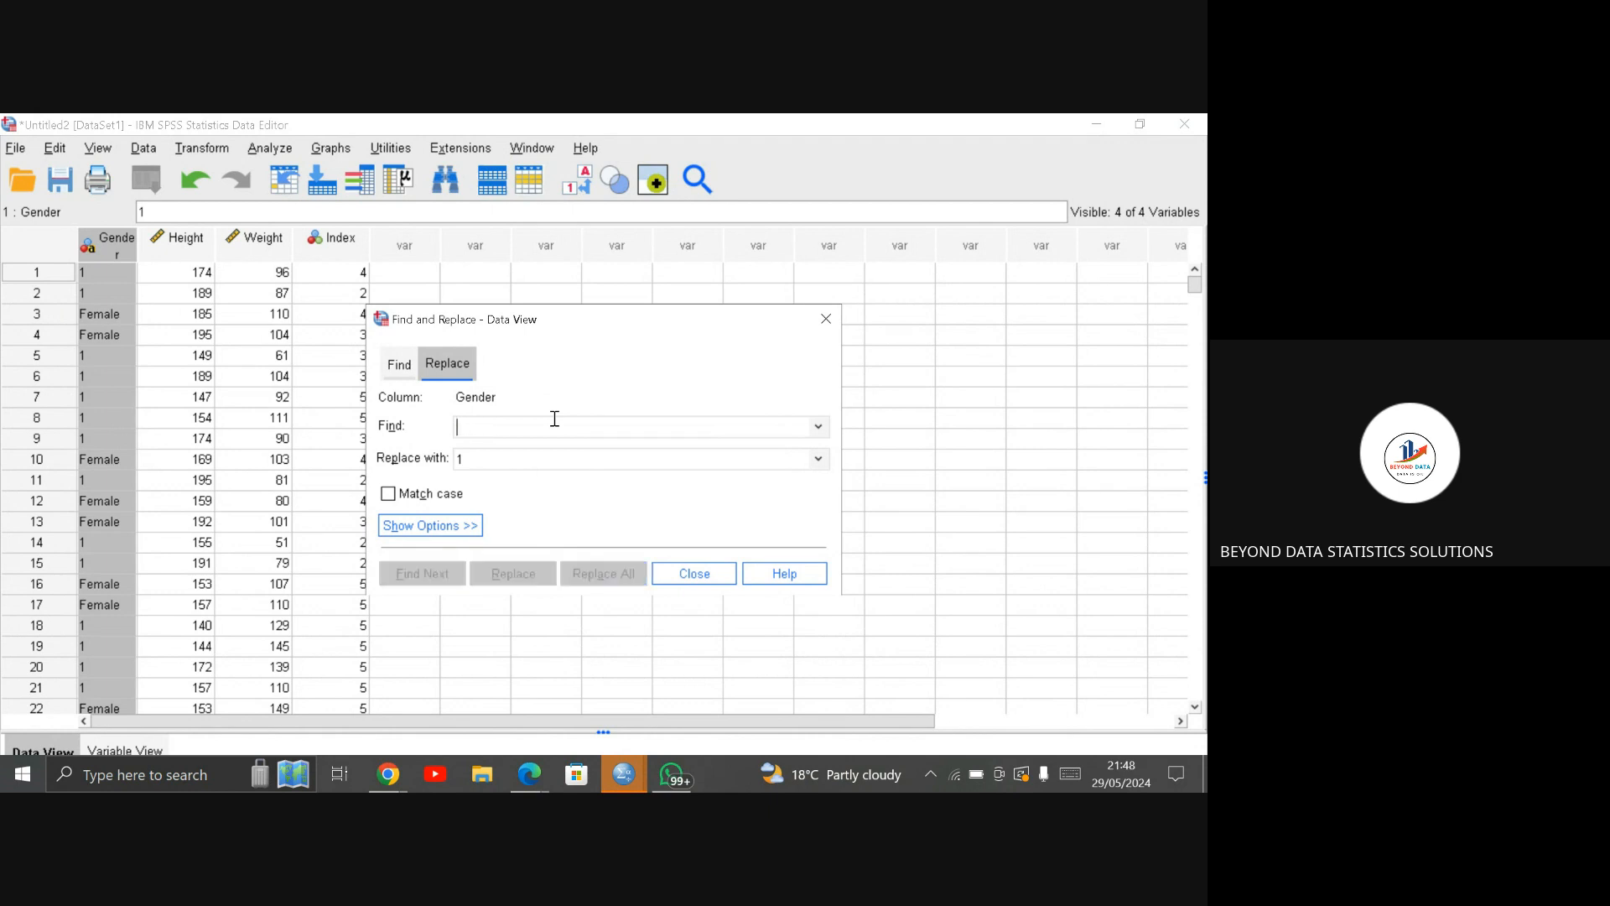
{"action": "type", "text": "F"}
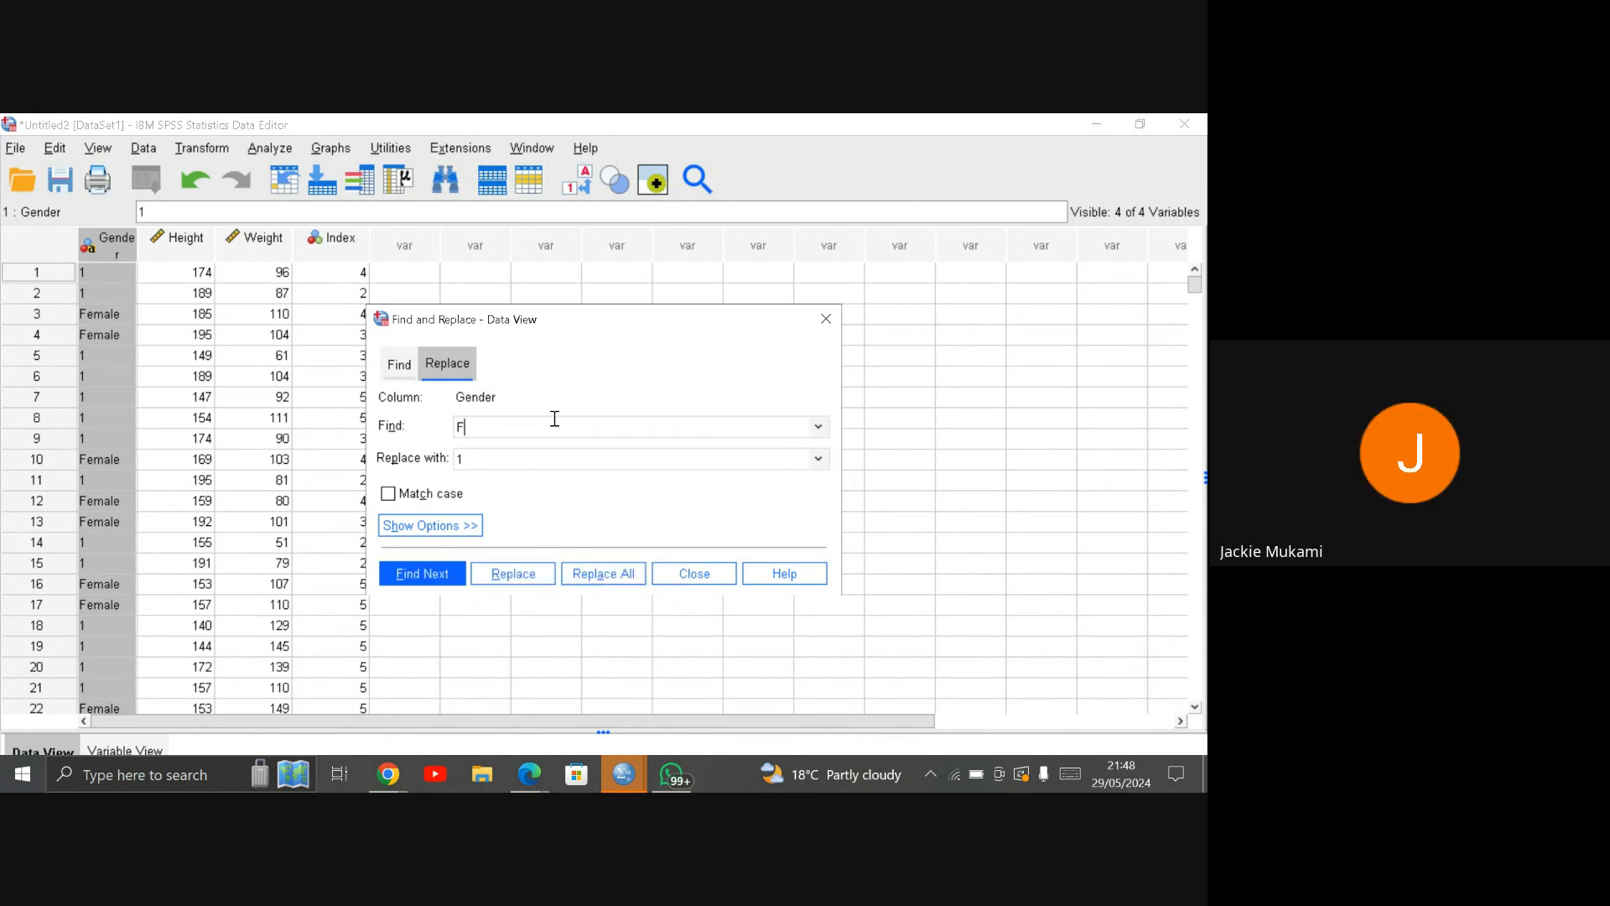
{"action": "type", "text": "emale"}
{"action": "left_click", "coordinate": [511, 462]}
{"action": "type", "text": "1"}
{"action": "key", "text": "BackSpace"}
{"action": "type", "text": "2"}
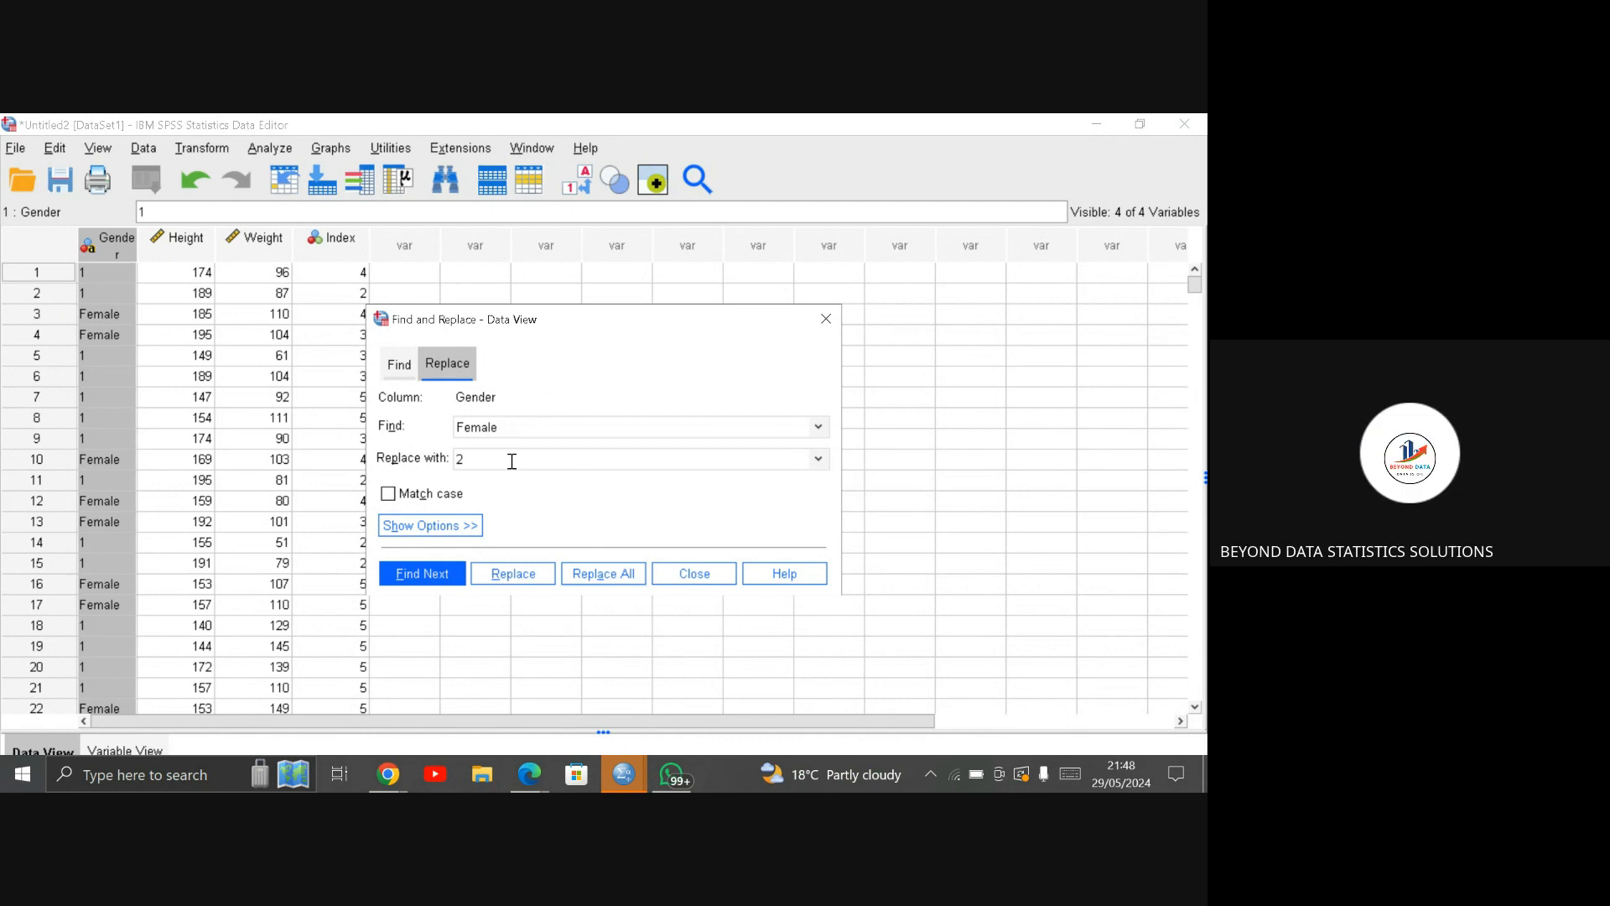
{"action": "left_click", "coordinate": [603, 577]}
{"action": "left_click", "coordinate": [603, 574]}
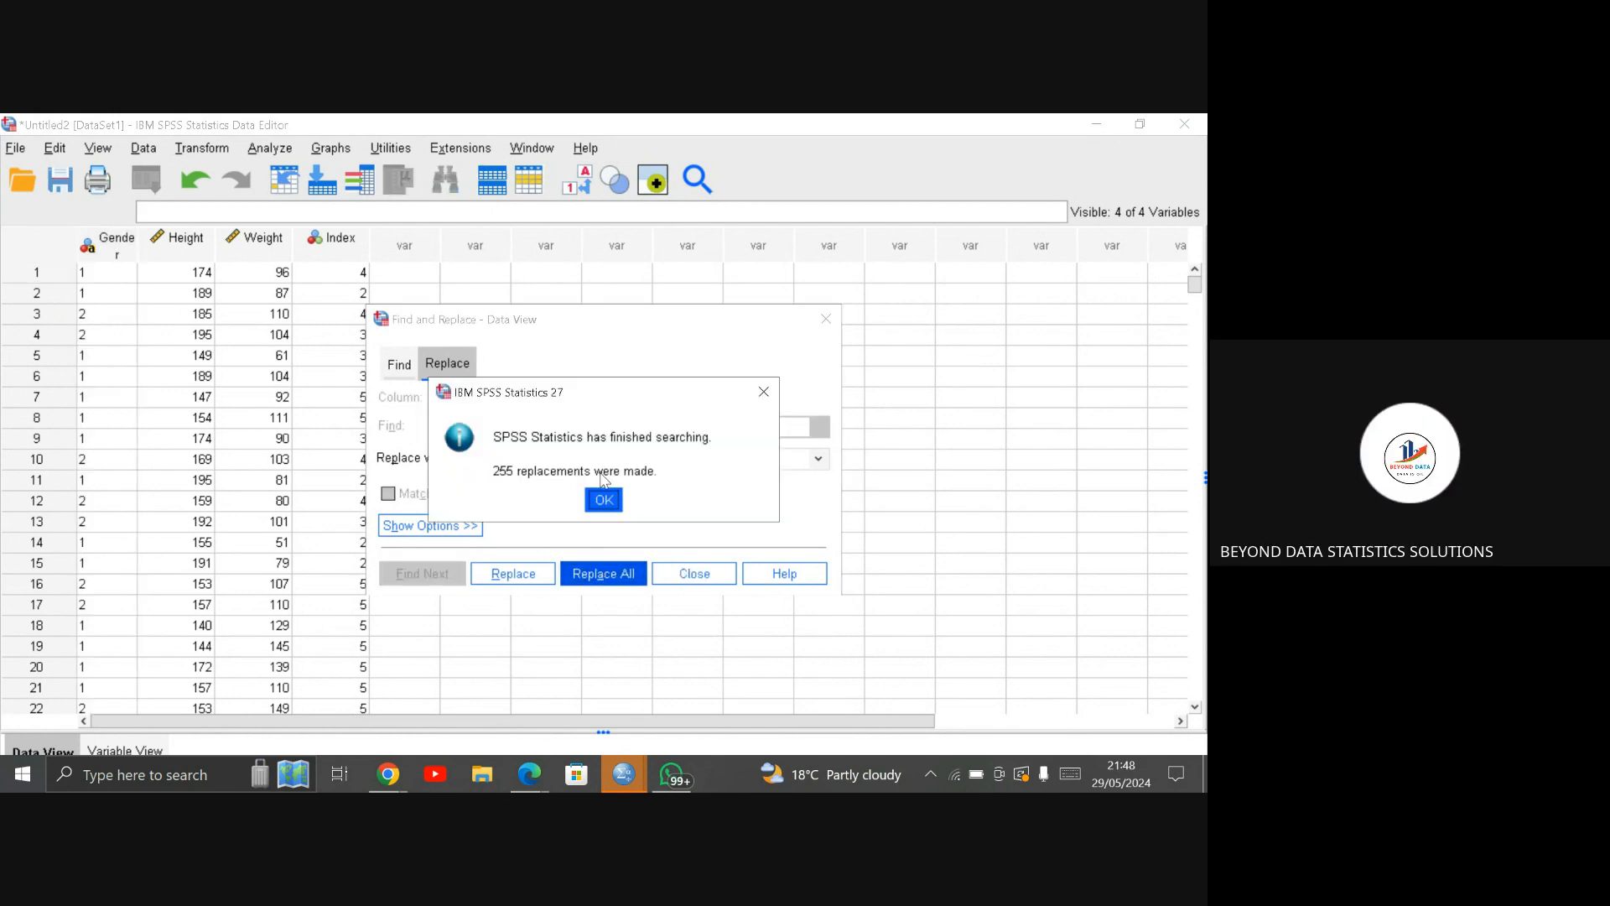
{"action": "left_click", "coordinate": [604, 501]}
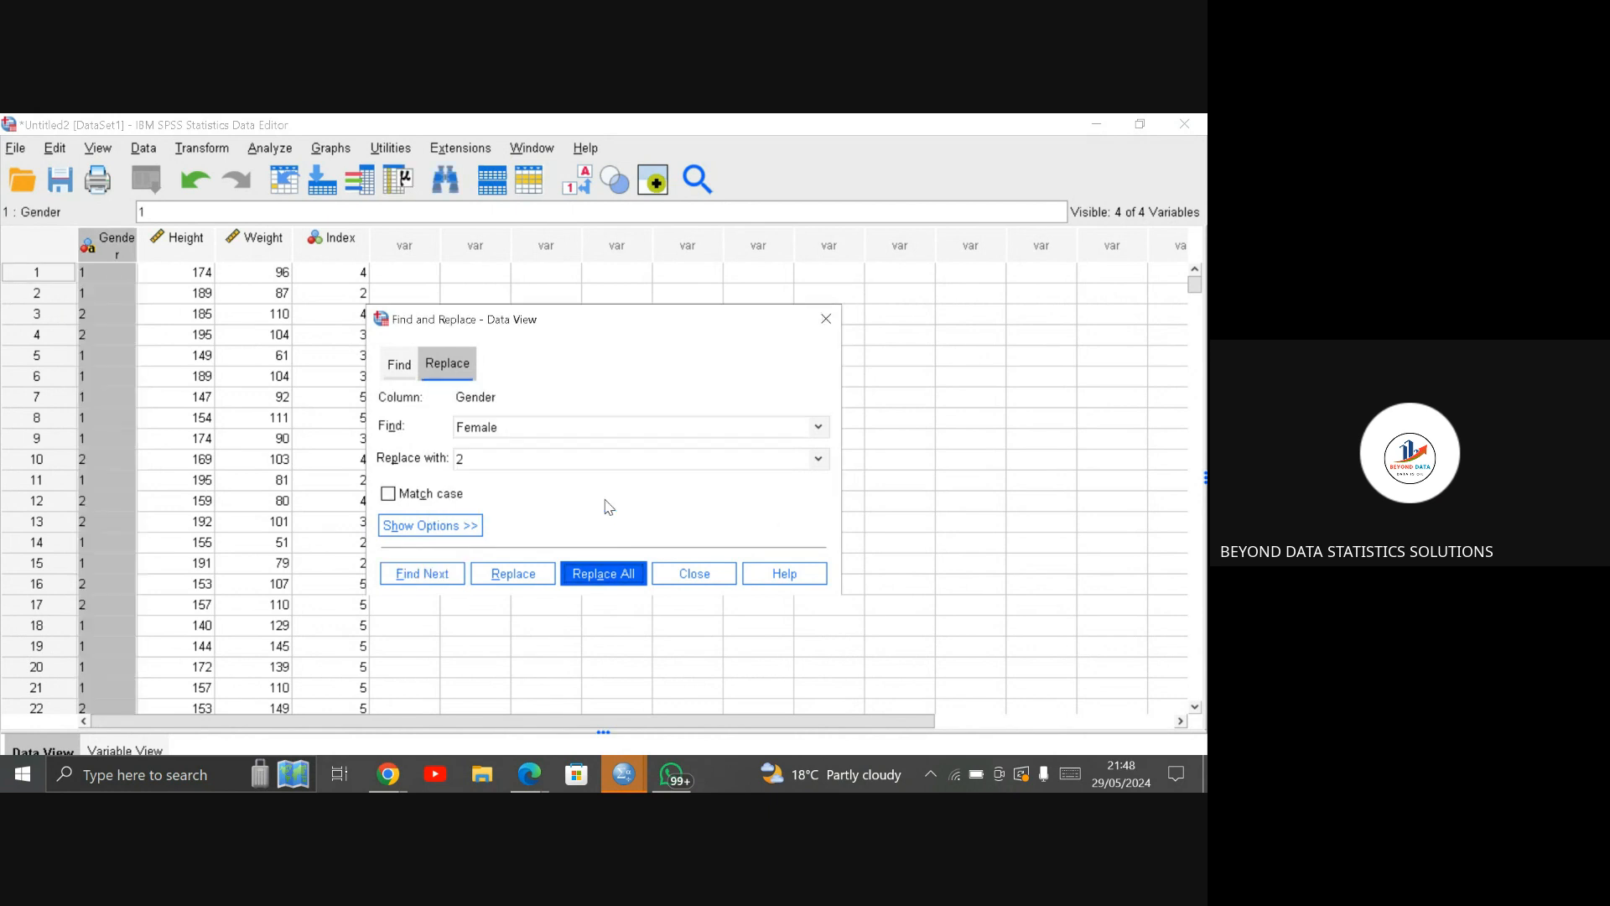
{"action": "left_click", "coordinate": [825, 324]}
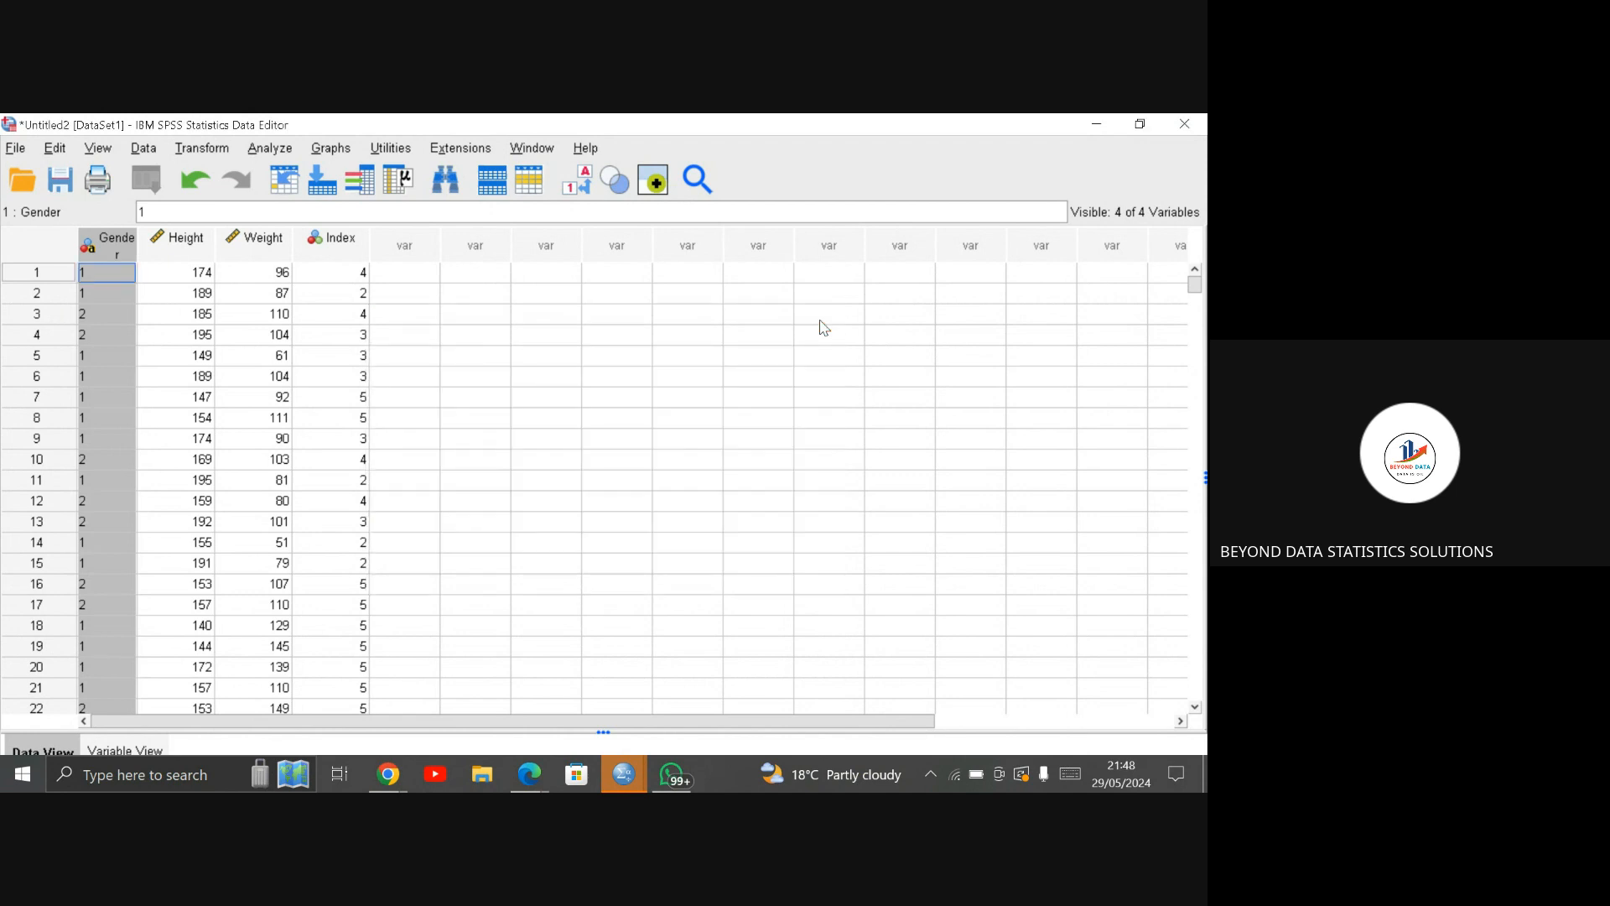
Step: Change the Gender variable's type from String to Numeric in the variable definitions
{"action": "left_click", "coordinate": [135, 752]}
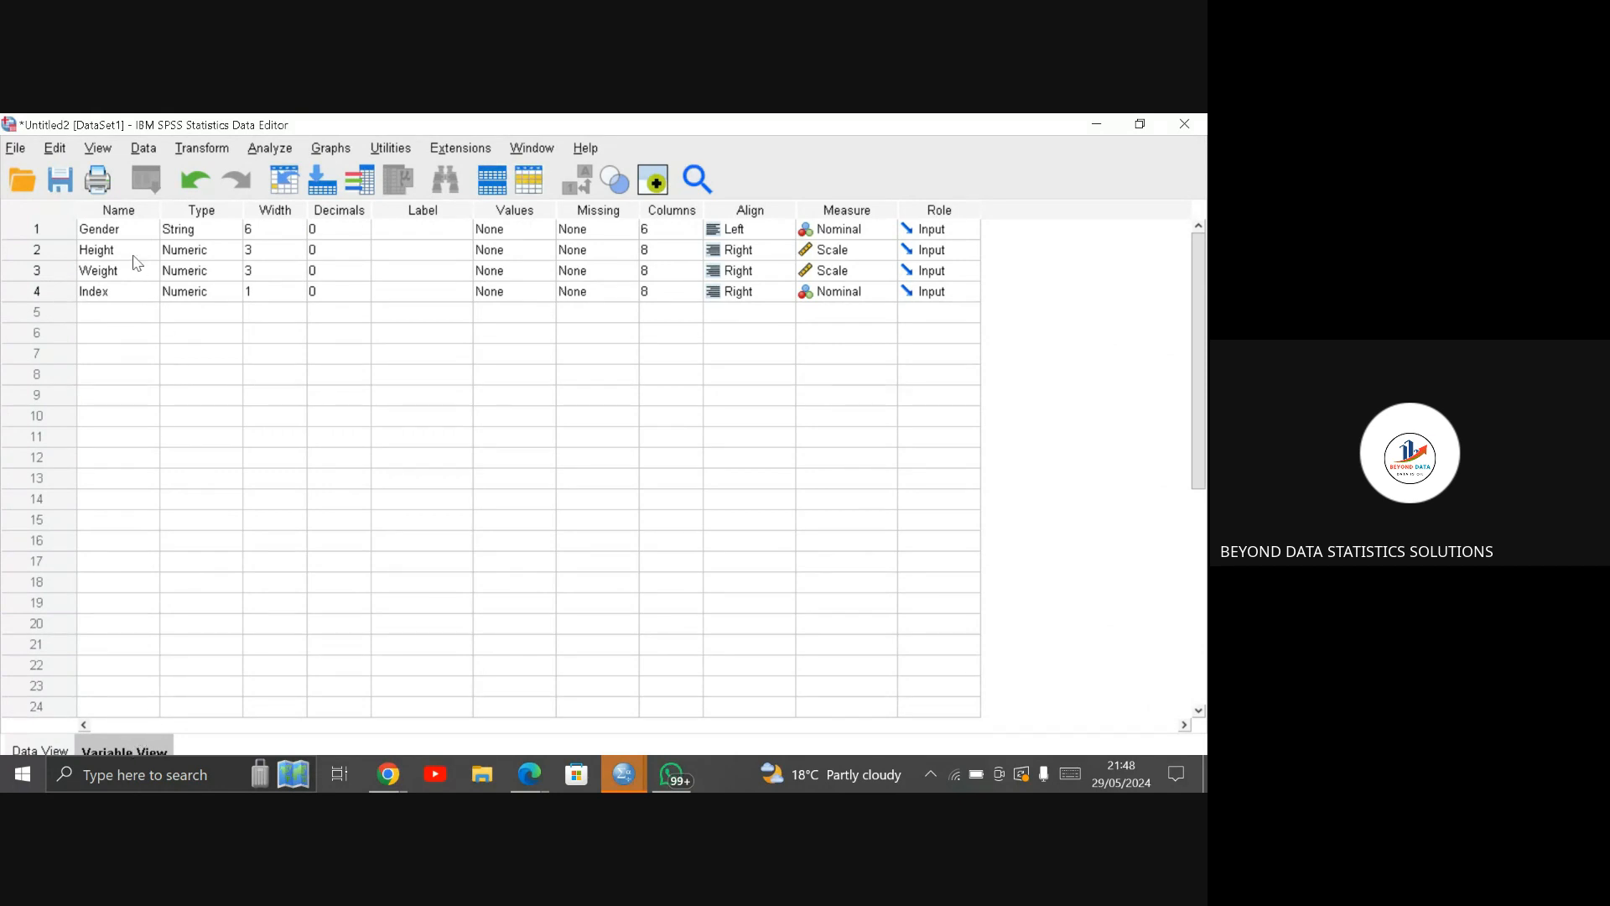
{"action": "left_click", "coordinate": [195, 232]}
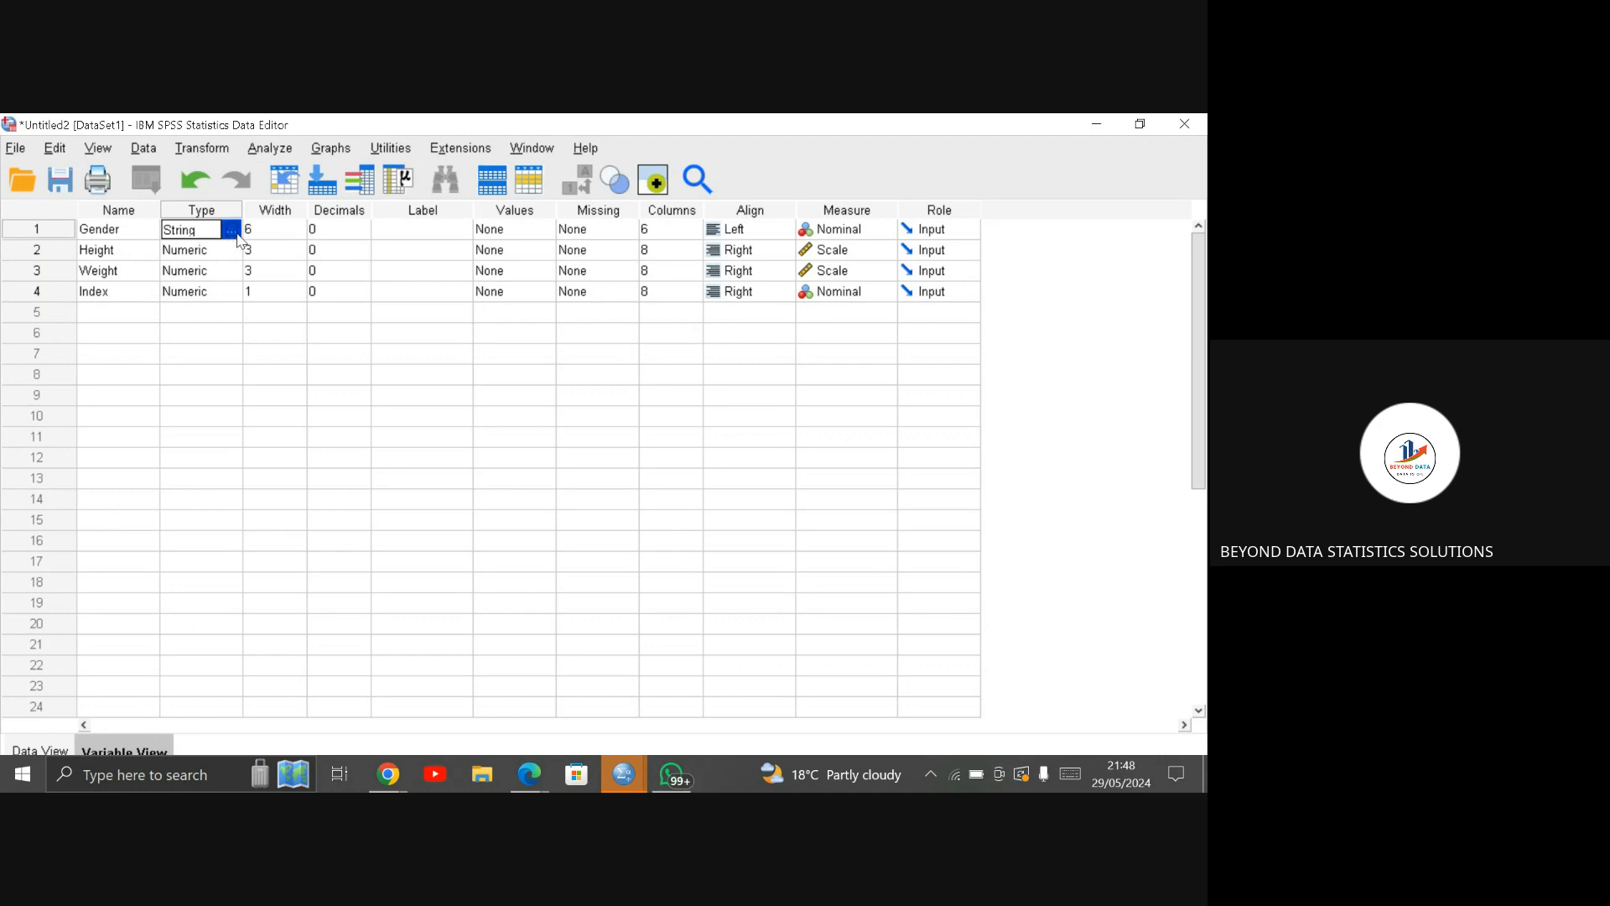
{"action": "left_click", "coordinate": [231, 230]}
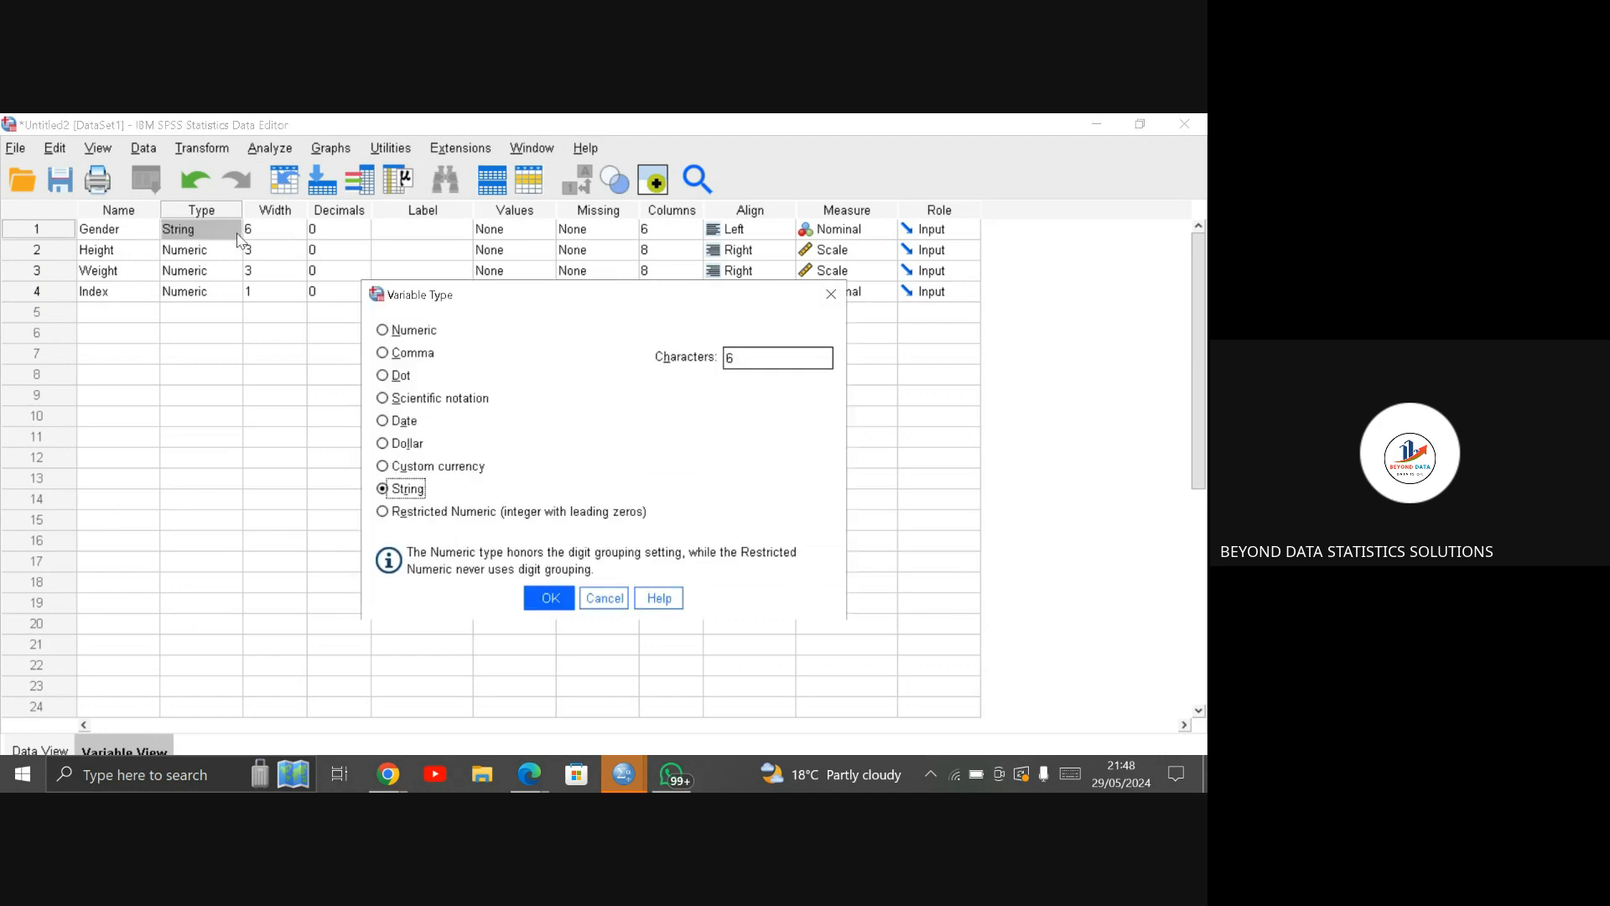
{"action": "left_click", "coordinate": [397, 331]}
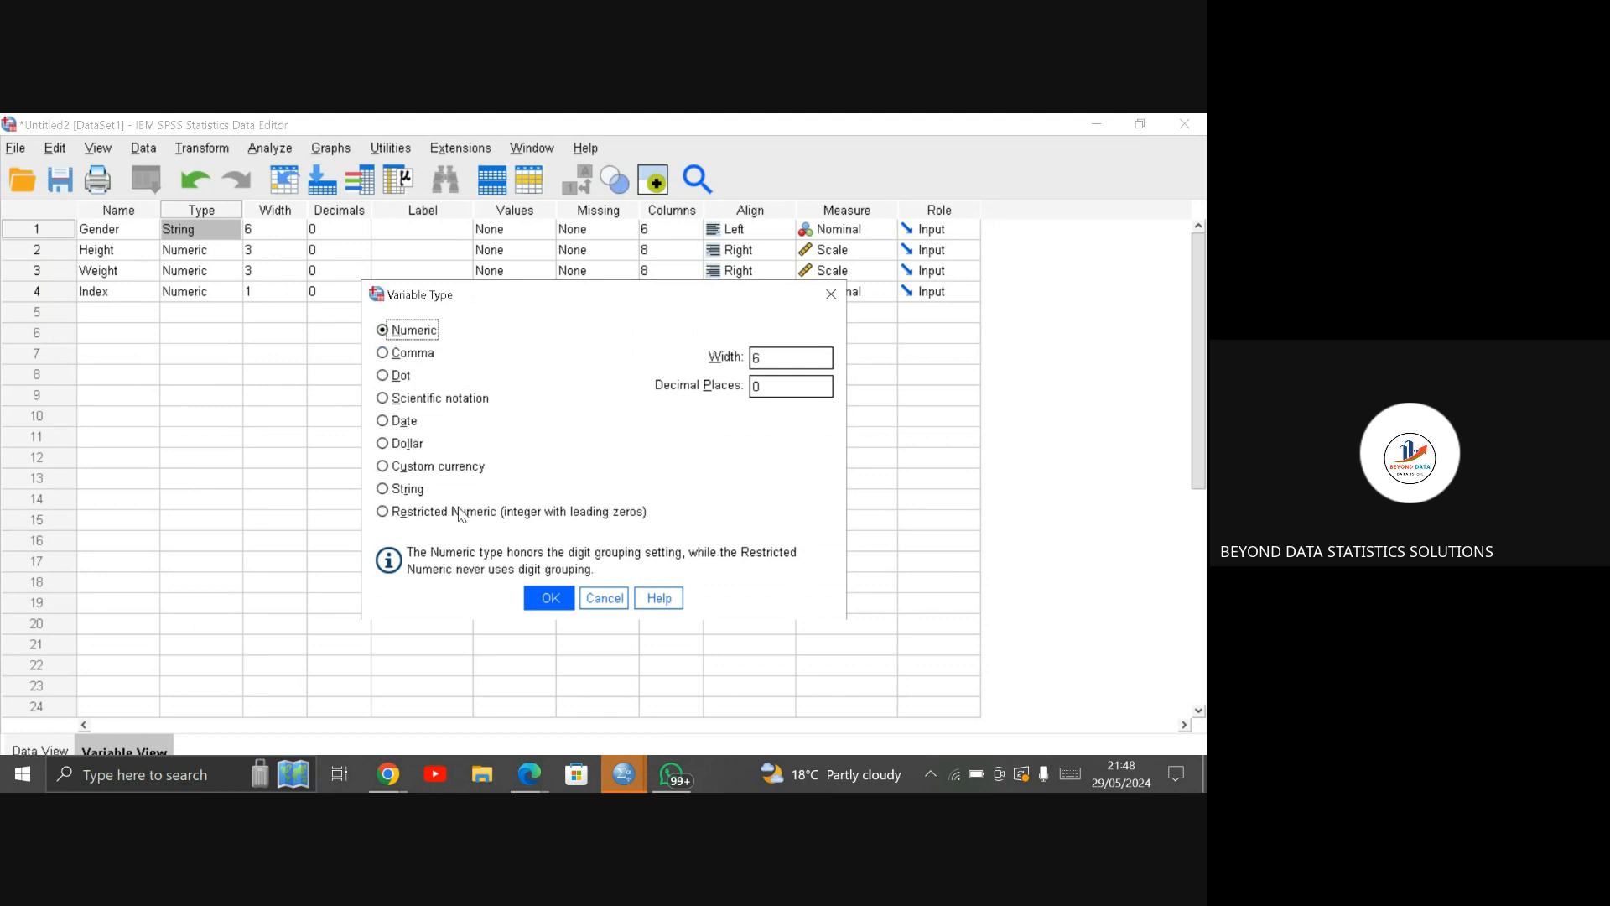
{"action": "left_click", "coordinate": [537, 600]}
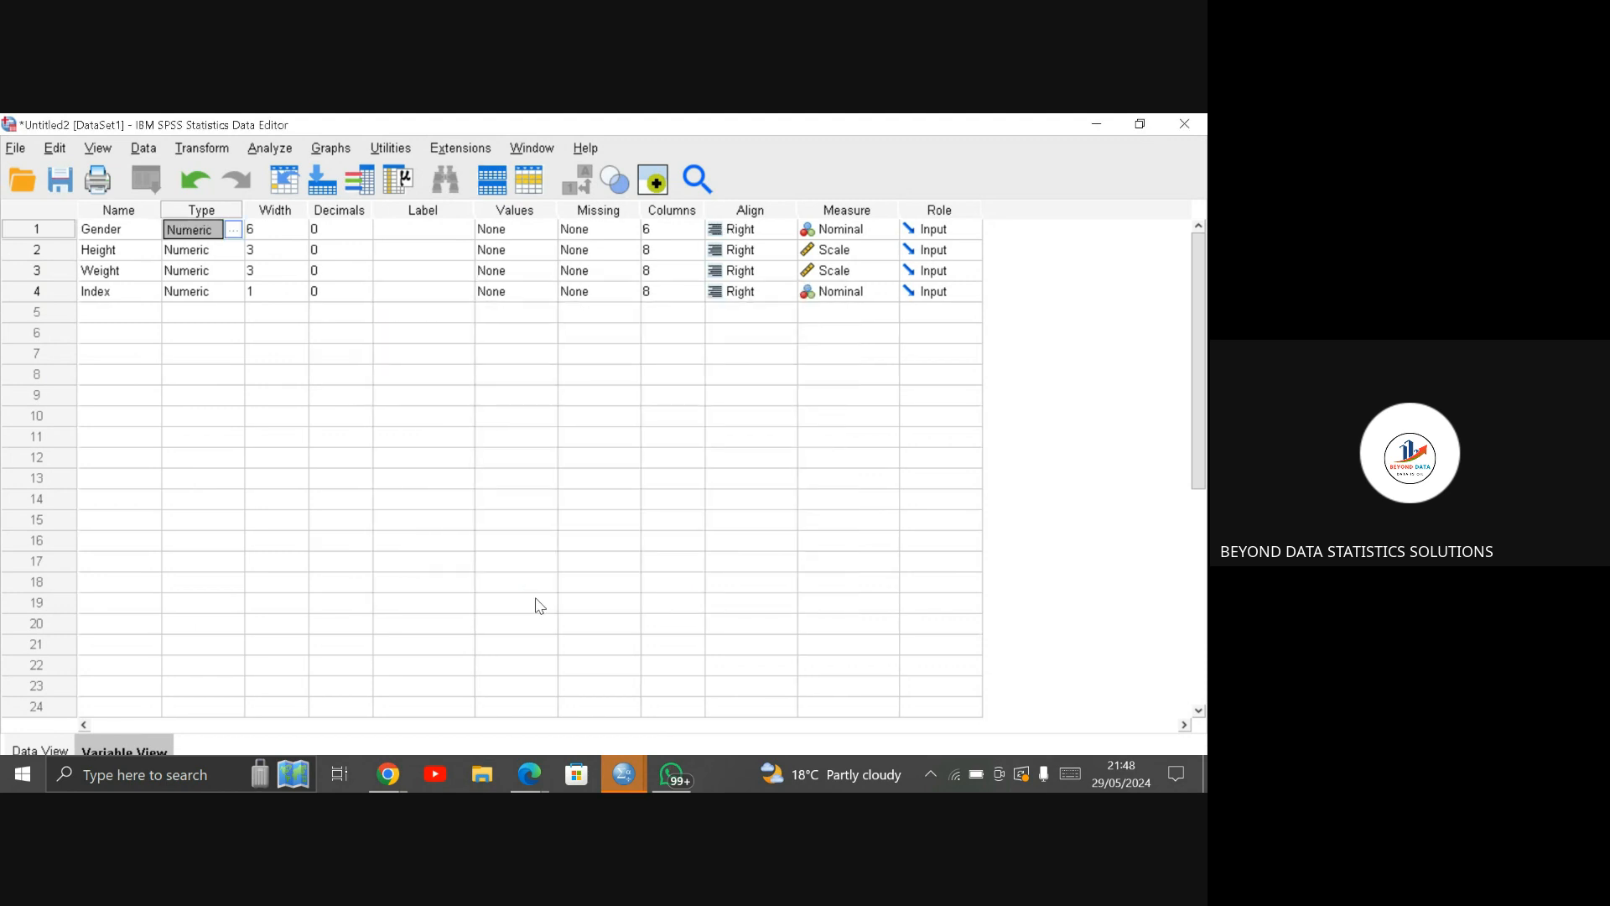
Step: Add value labels to the Gender variable: 1 as "male" and 2 as "Female"
{"action": "left_click", "coordinate": [513, 231]}
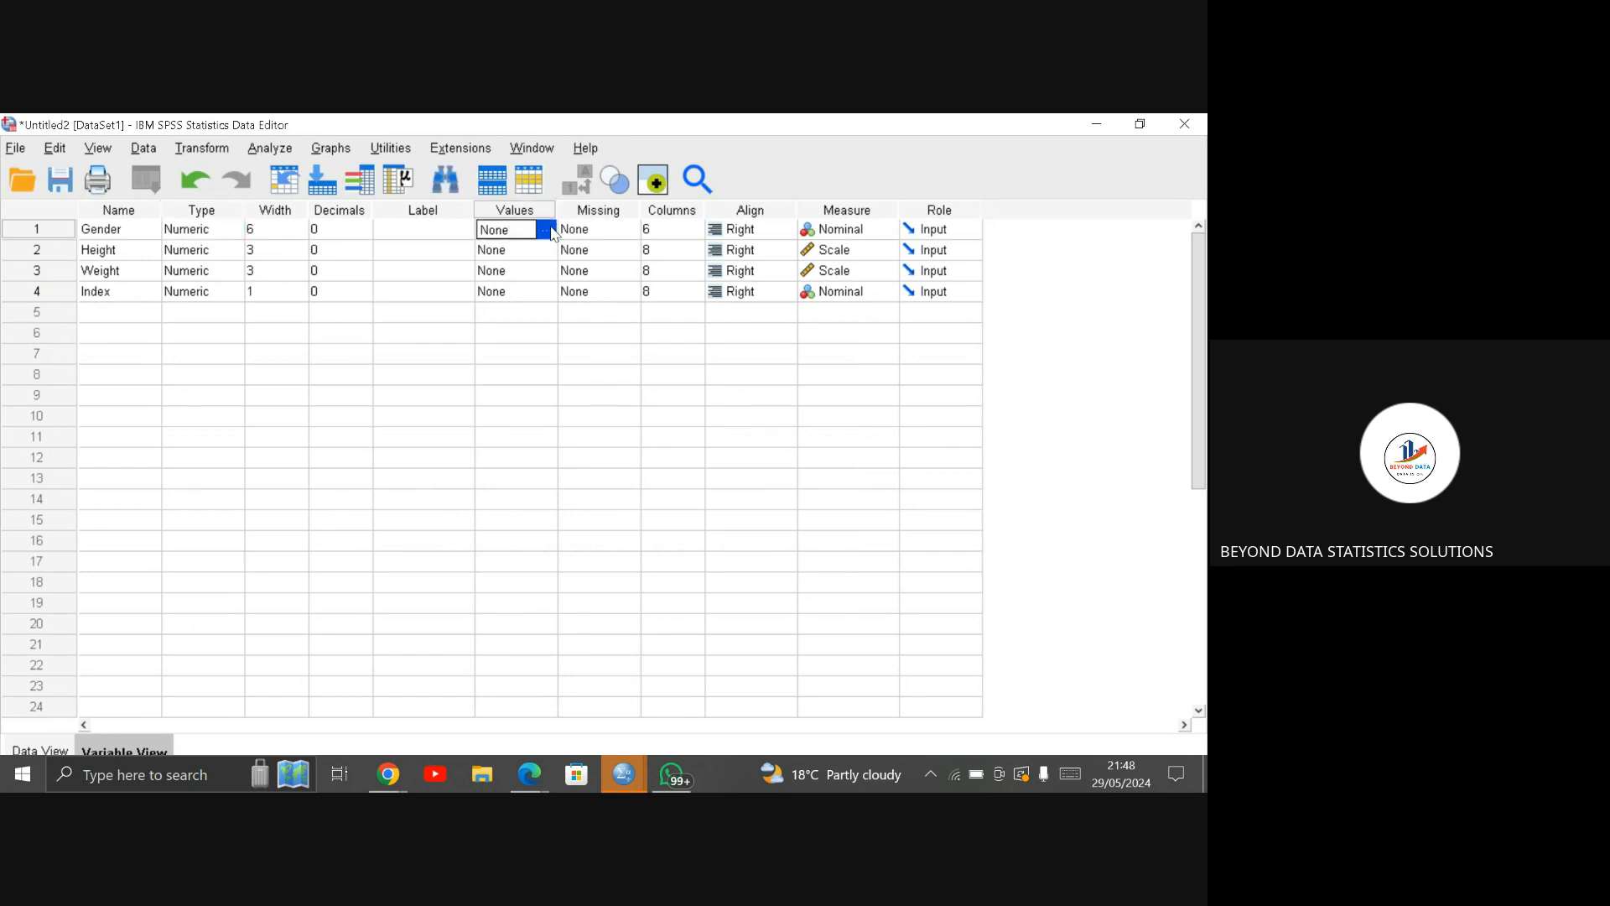
{"action": "left_click", "coordinate": [547, 230]}
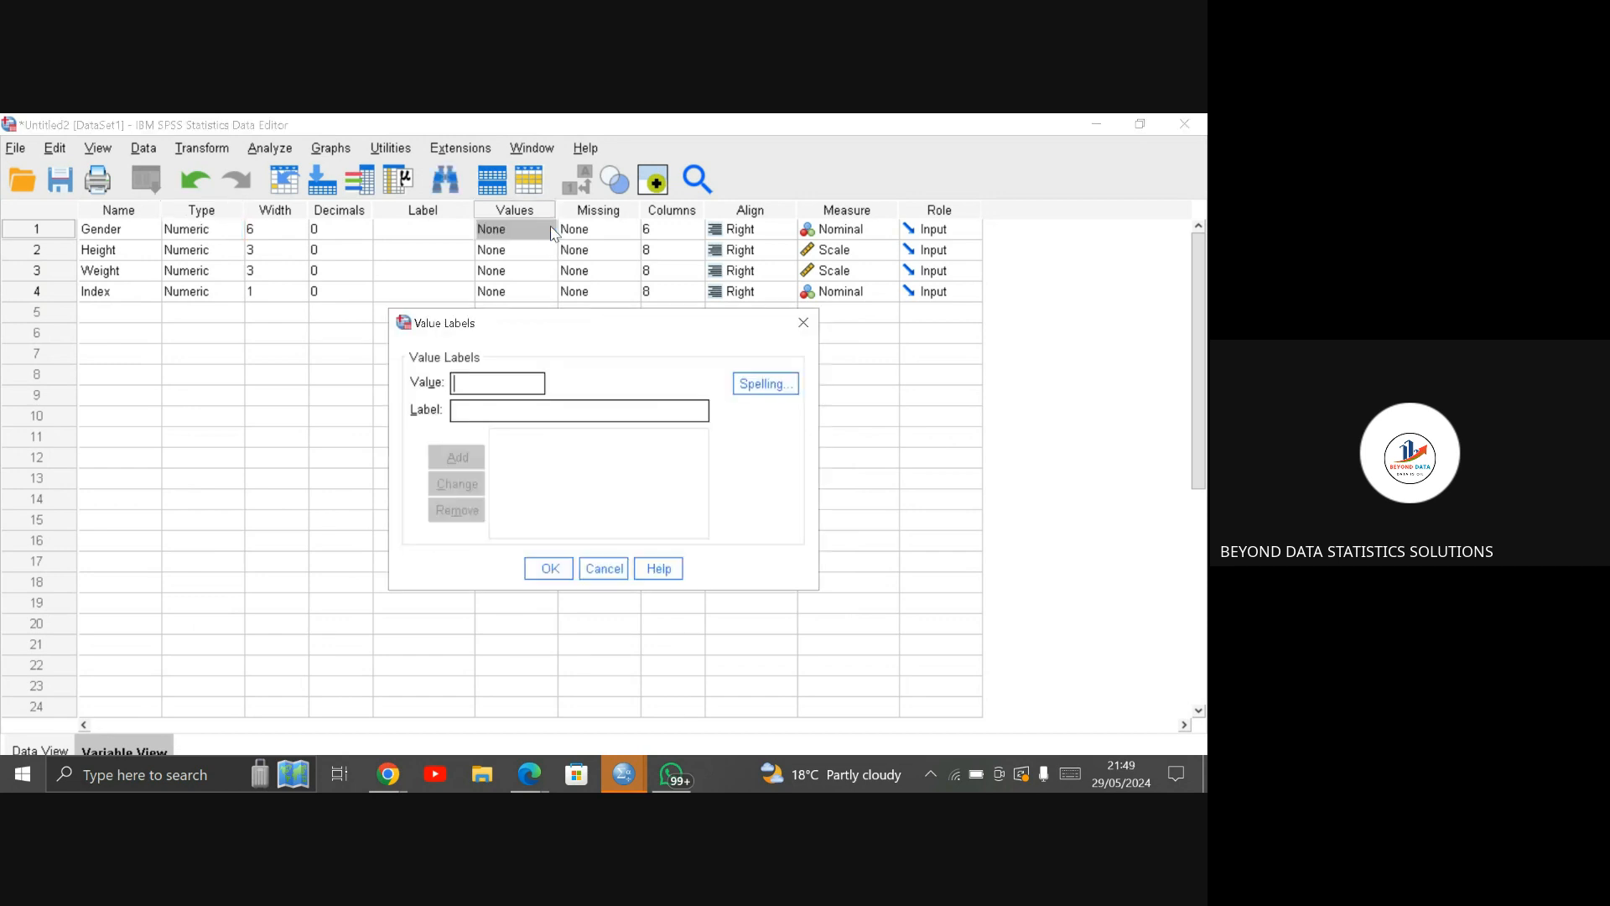
{"action": "type", "text": "1"}
{"action": "left_click", "coordinate": [492, 413]}
{"action": "type", "text": "male"}
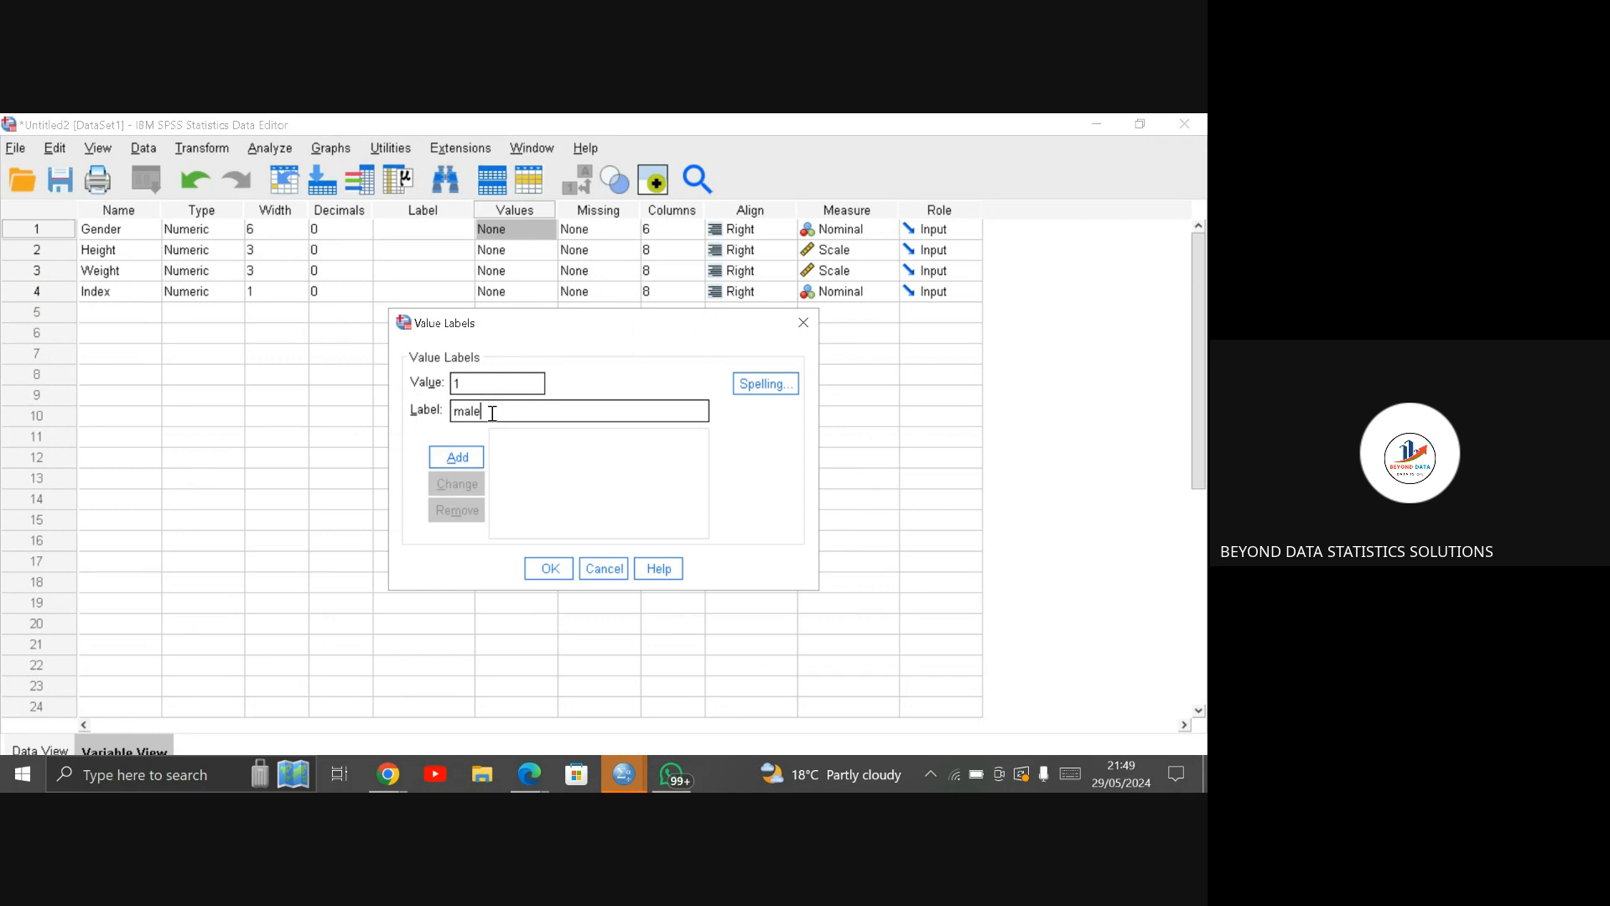
{"action": "left_click", "coordinate": [471, 459]}
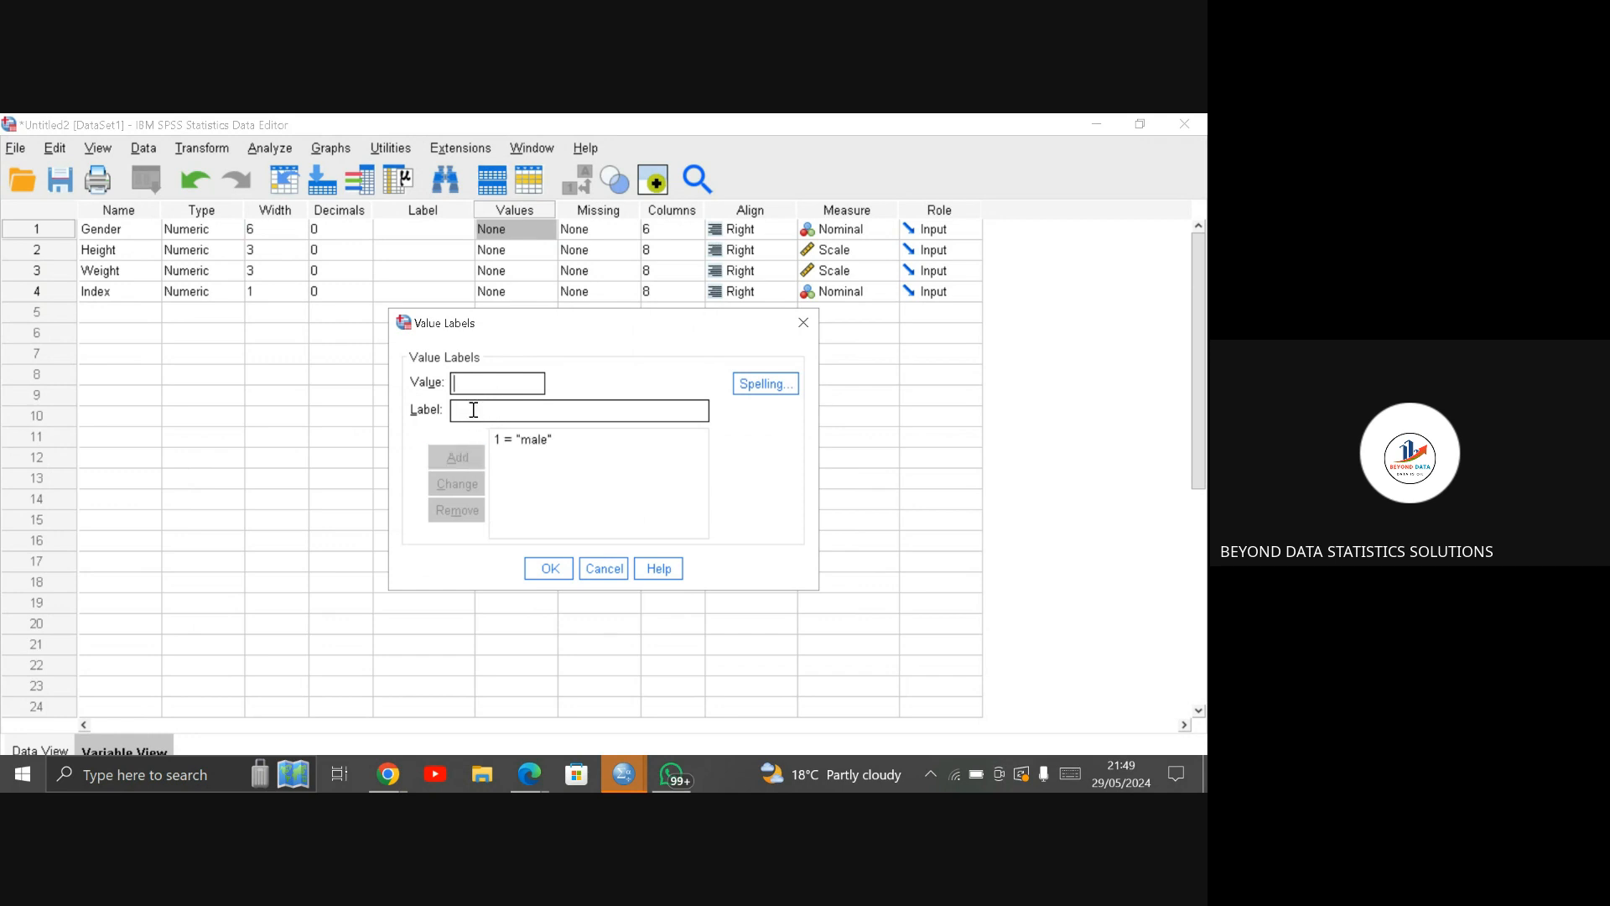
{"action": "type", "text": "2"}
{"action": "left_click", "coordinate": [474, 407]}
{"action": "type", "text": "F"}
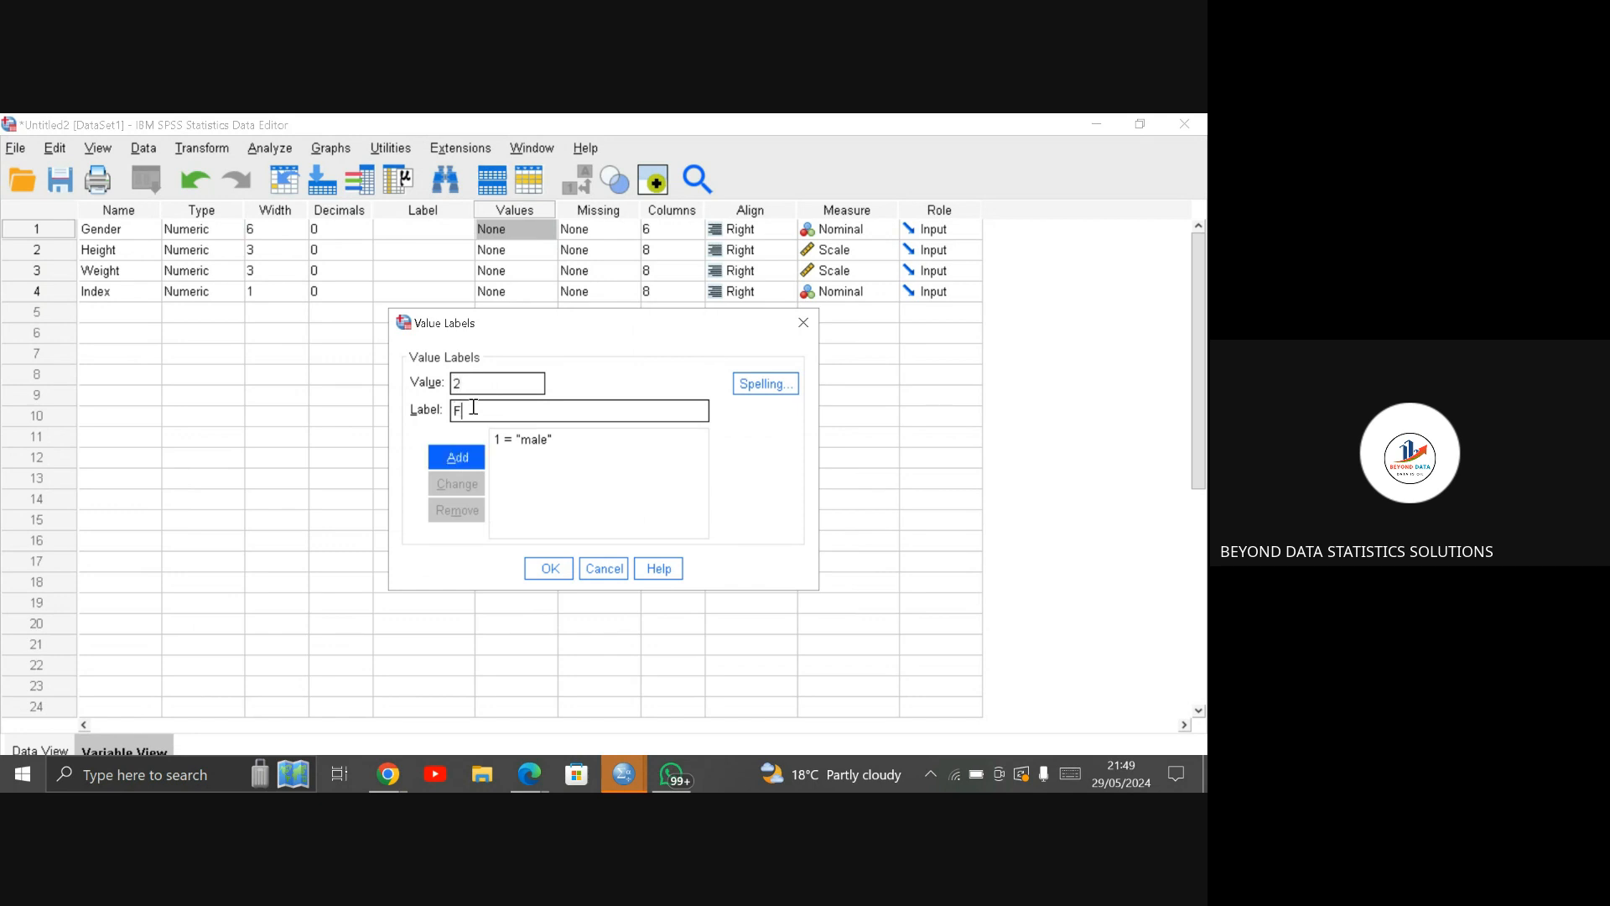
{"action": "type", "text": "emale"}
{"action": "left_click", "coordinate": [472, 461]}
Step: Correct the label of Gender value 1 to "Male" and apply the value labels
{"action": "left_click", "coordinate": [535, 442]}
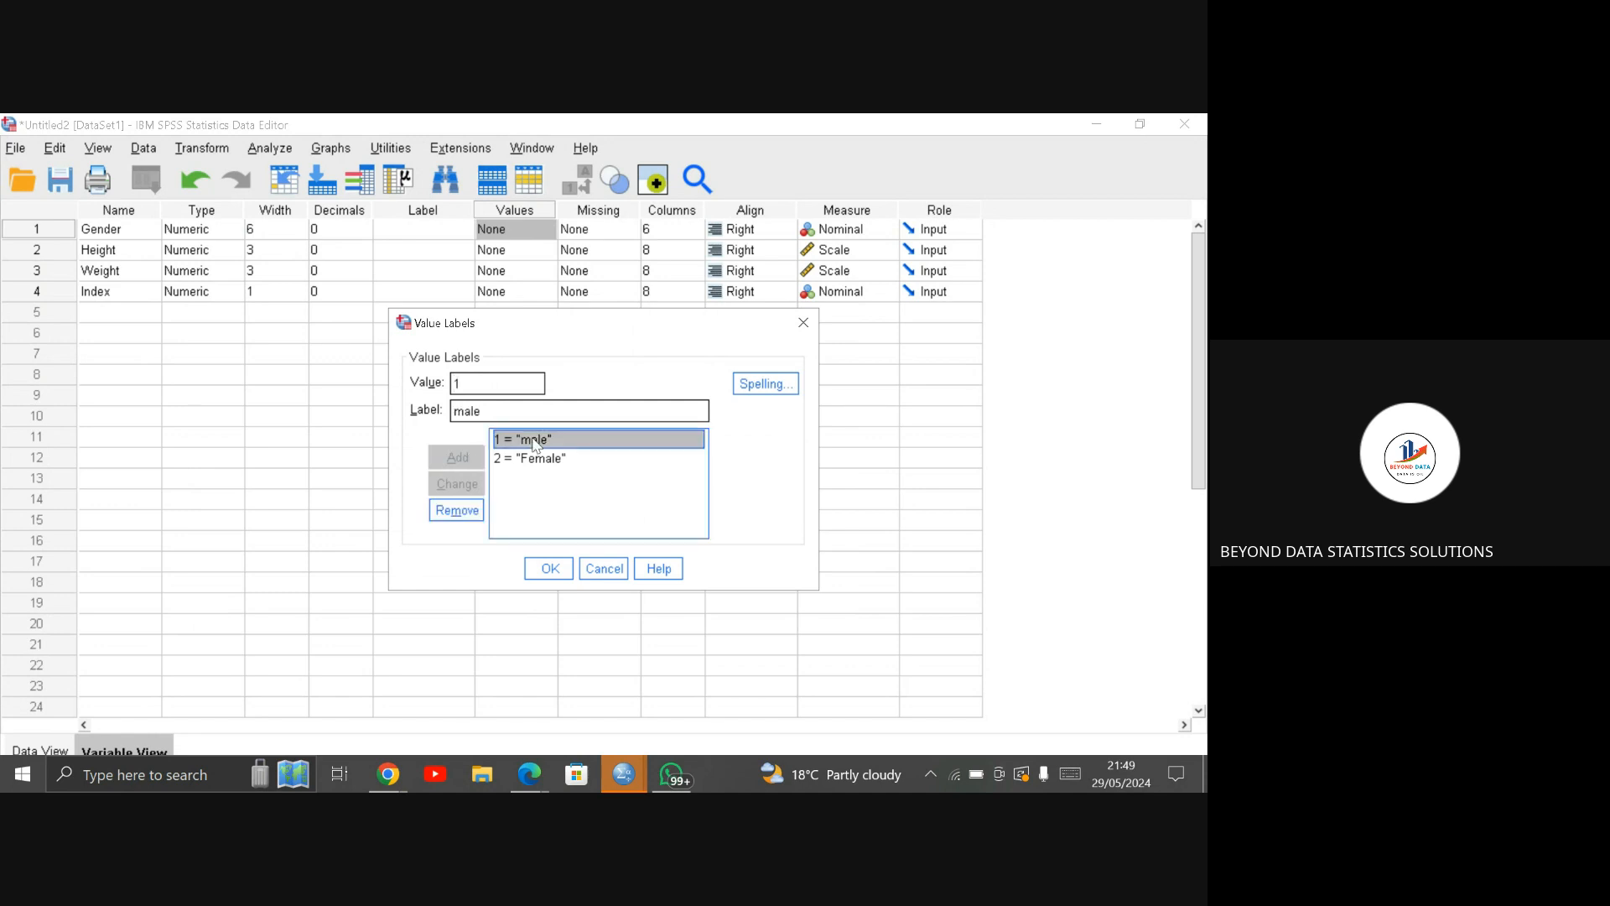
{"action": "left_click", "coordinate": [464, 411]}
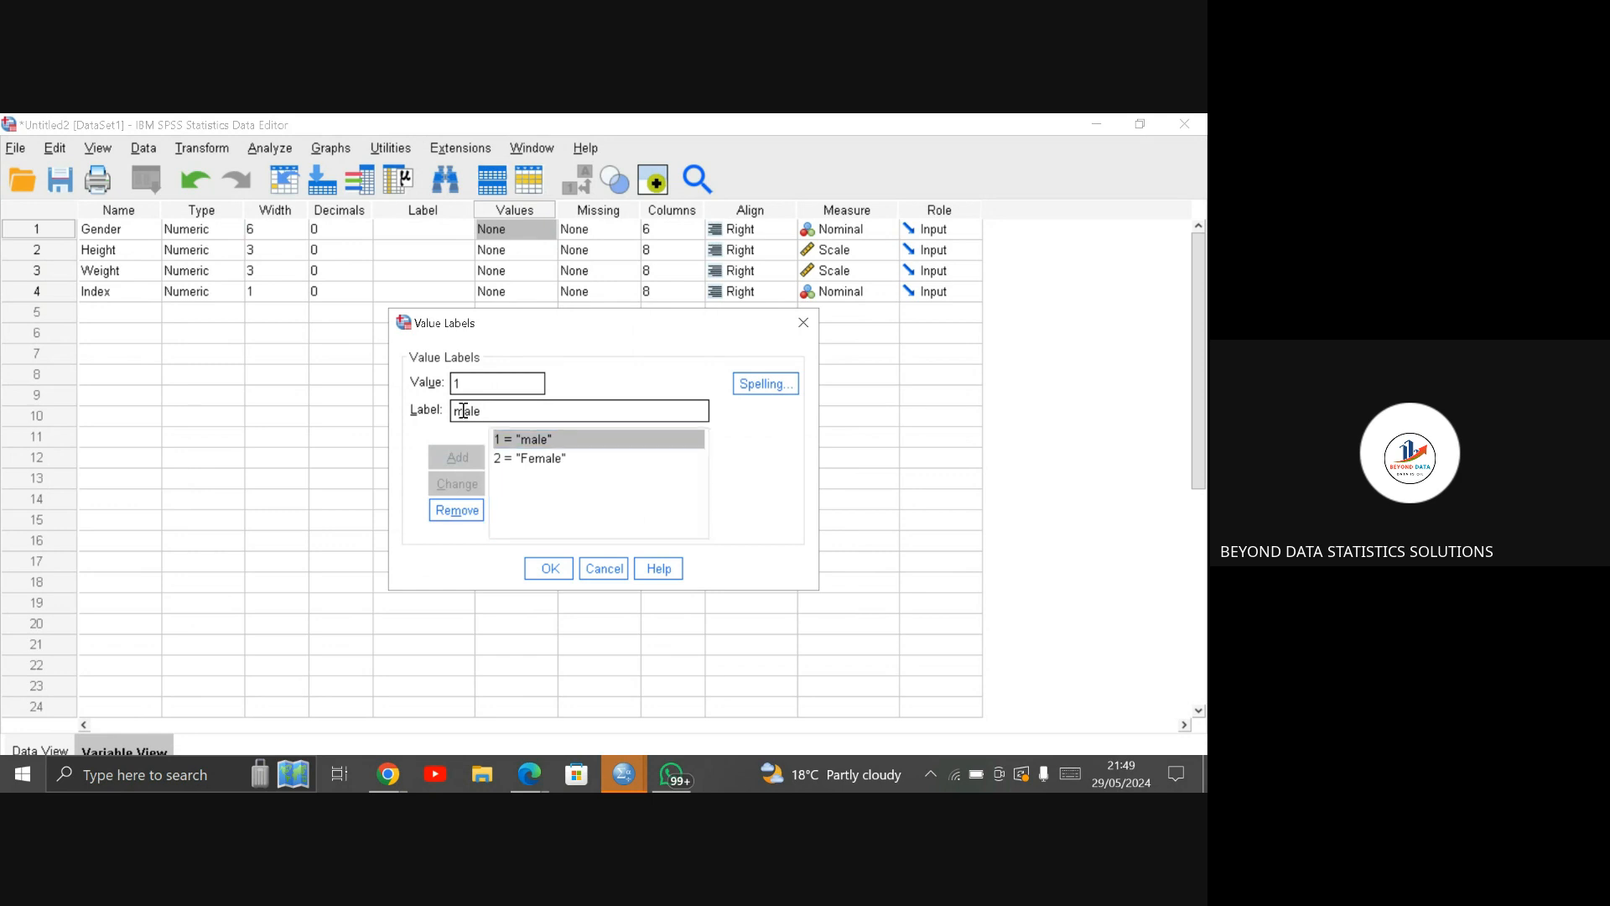
{"action": "key", "text": "BackSpace"}
{"action": "type", "text": "M"}
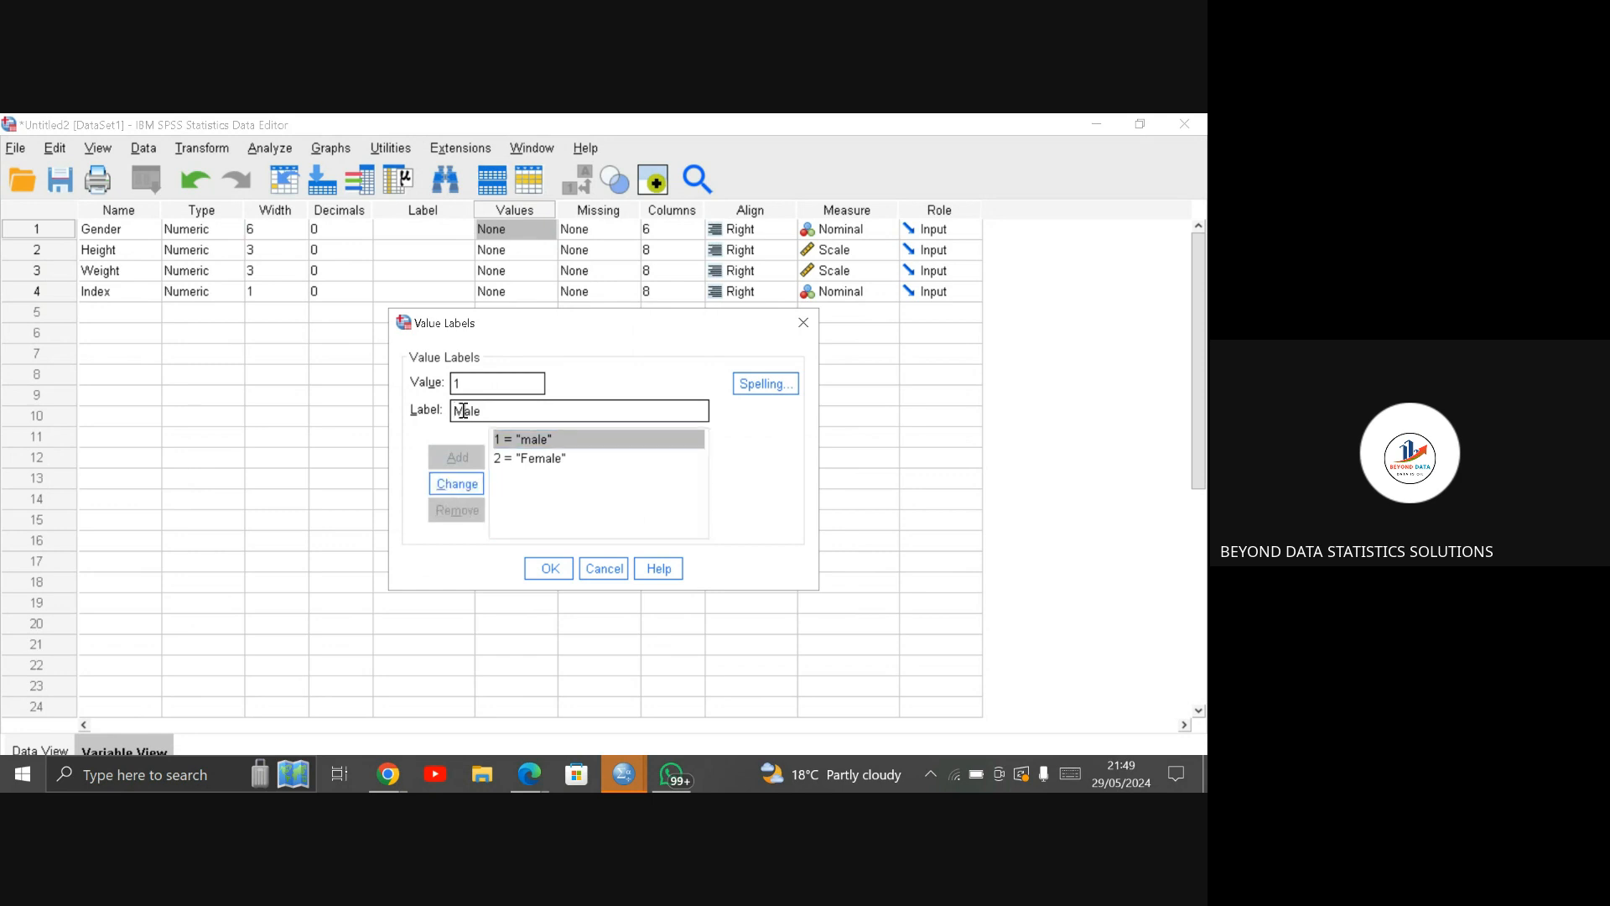
{"action": "left_click", "coordinate": [463, 479]}
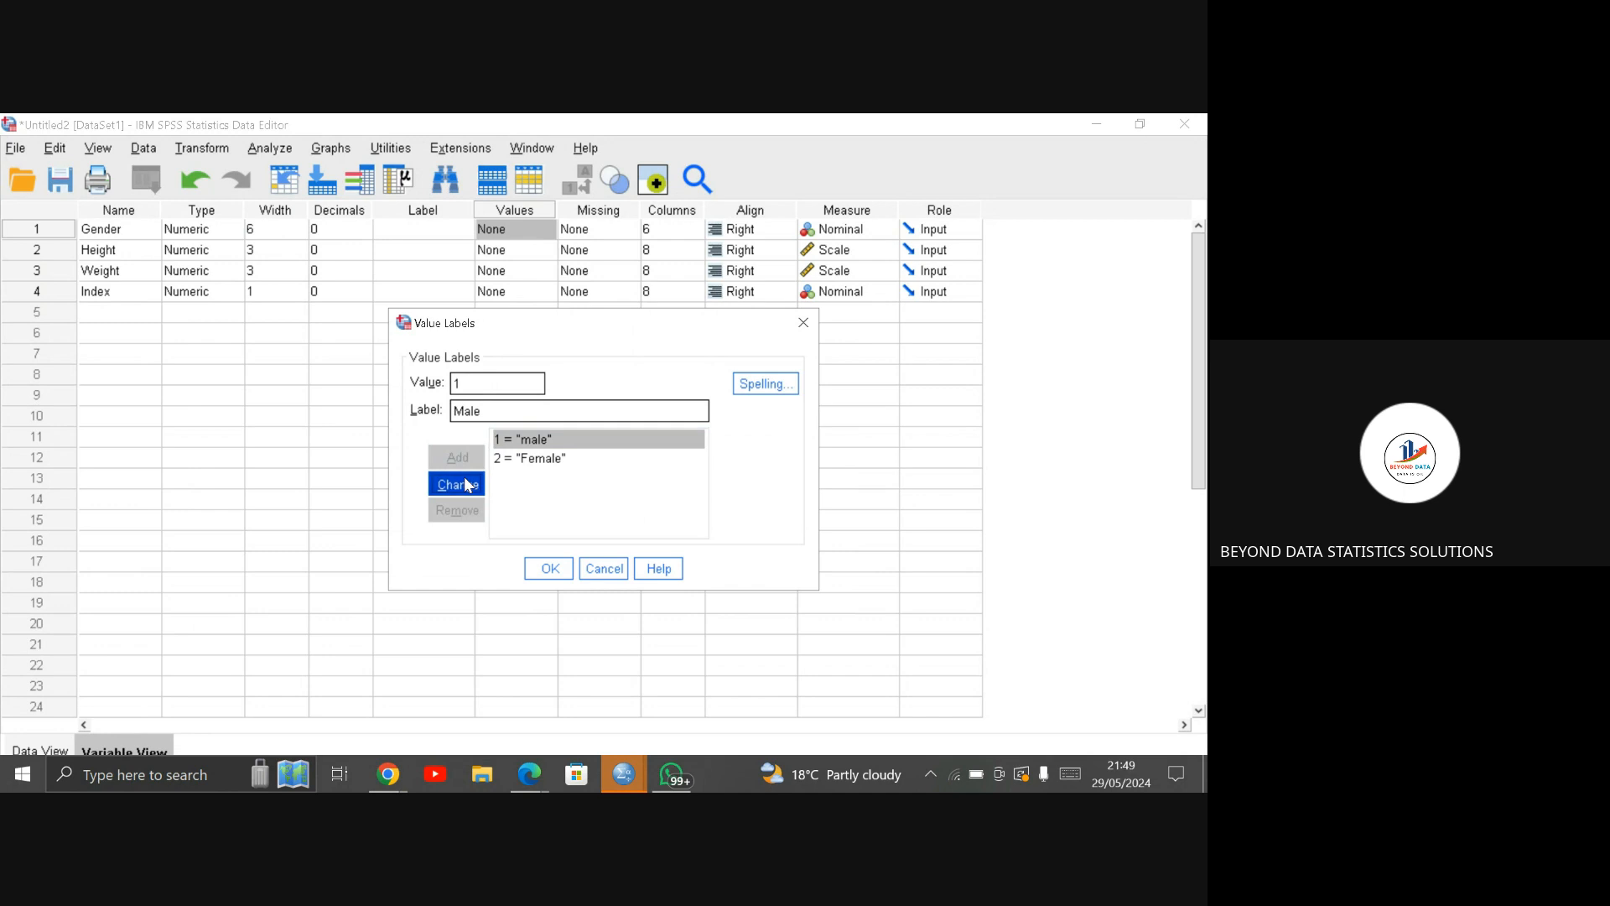
{"action": "left_click", "coordinate": [550, 569]}
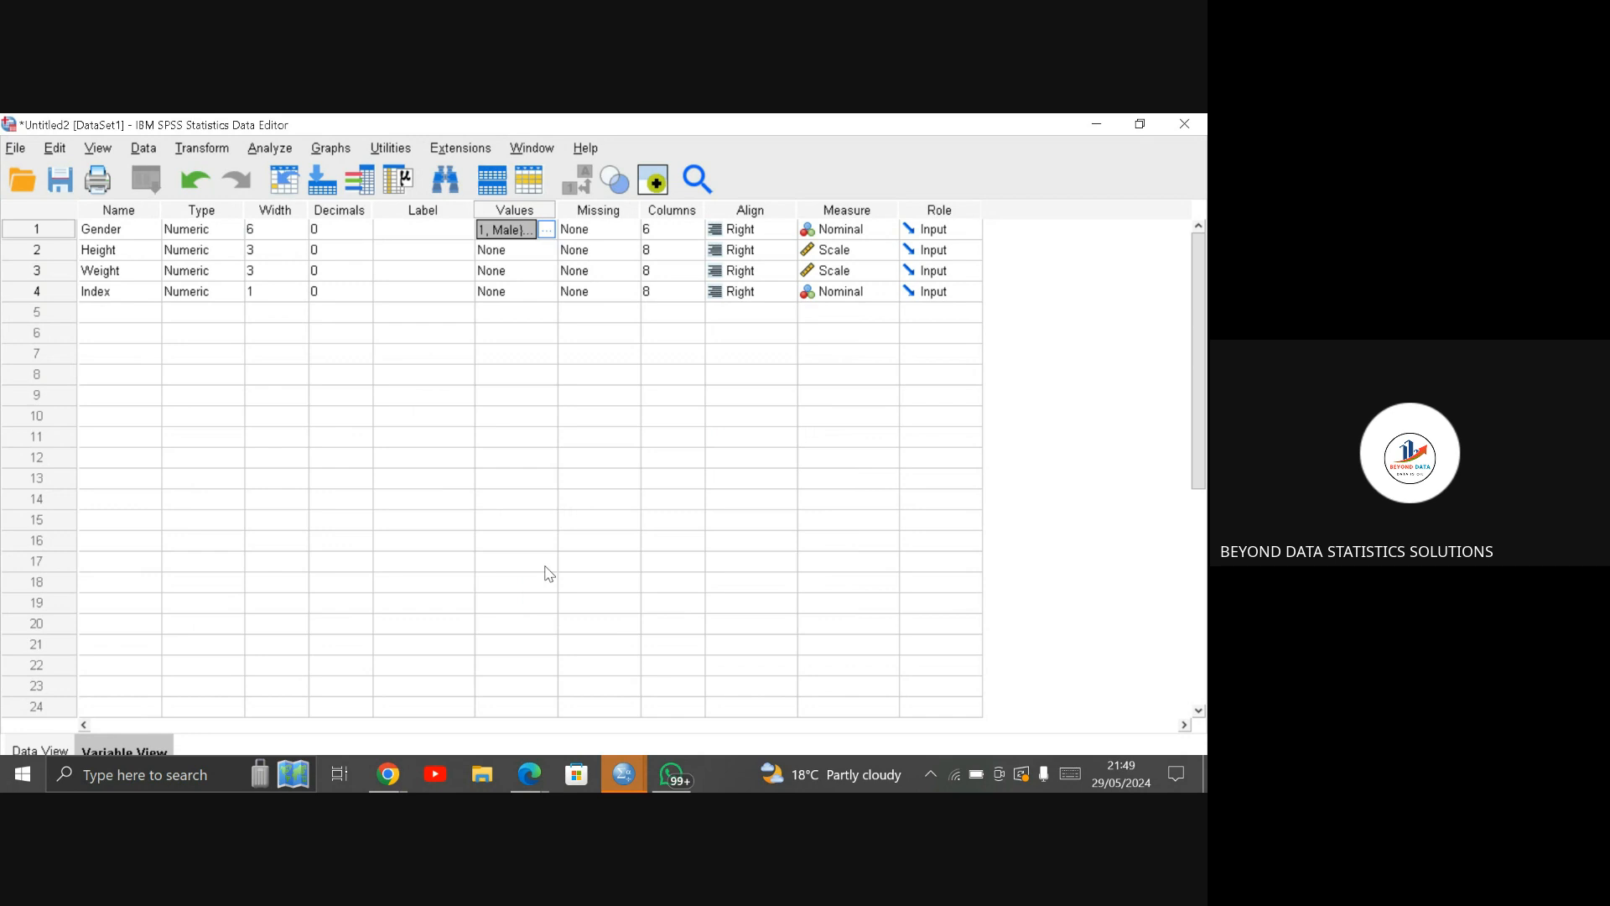
Step: Check the Gender column in the data with value labels shown, and switch back to the numeric codes
{"action": "left_click", "coordinate": [12, 756]}
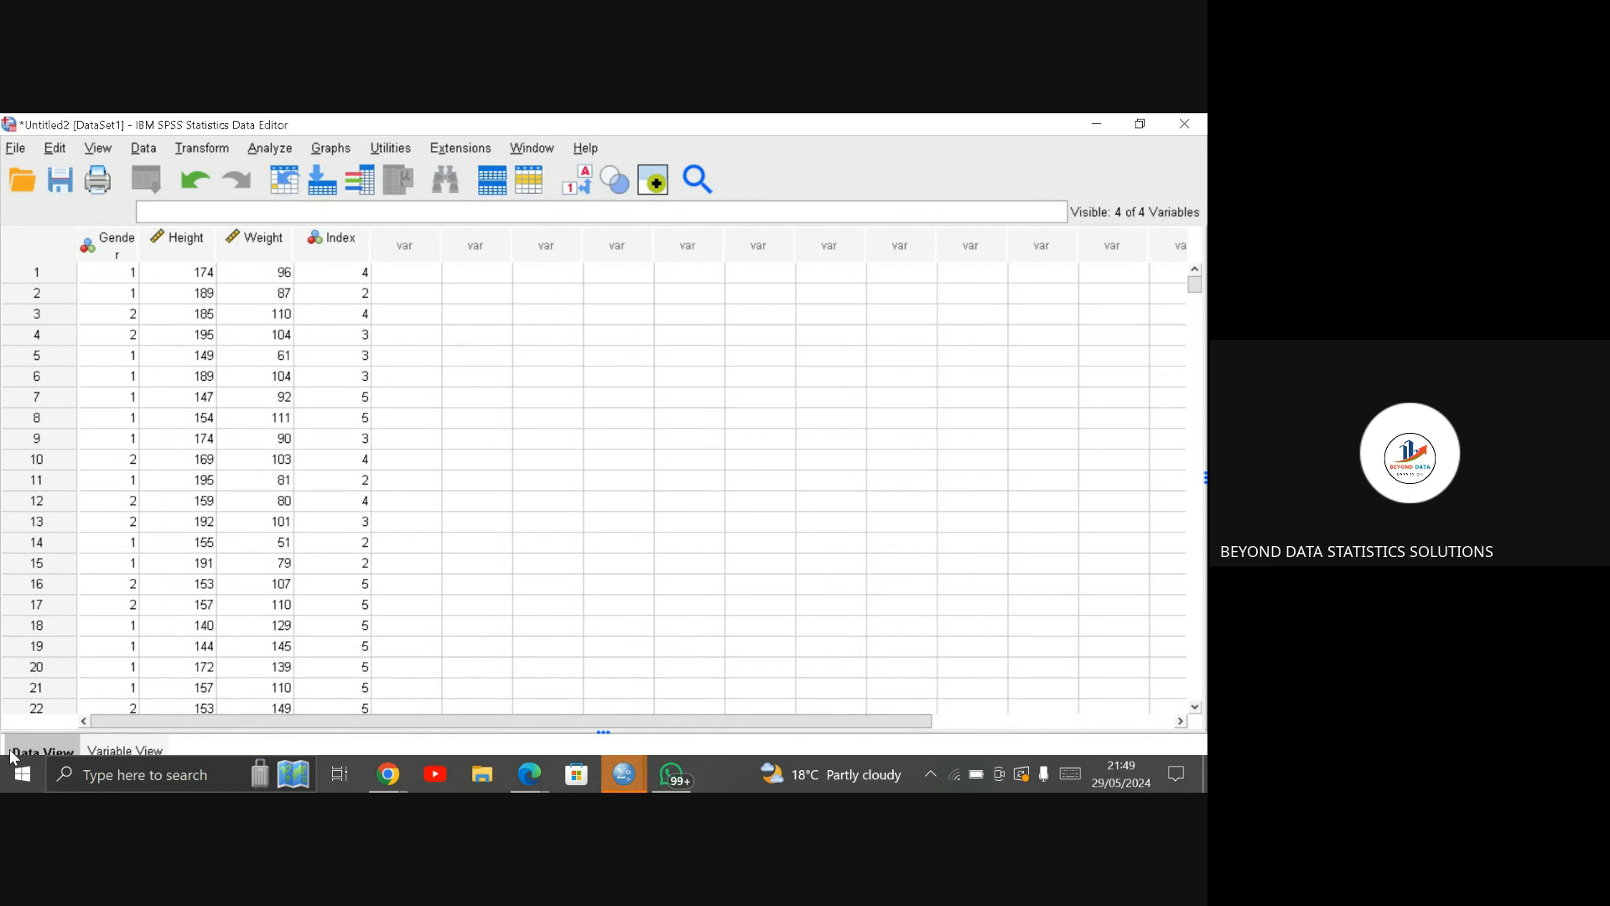
{"action": "left_click", "coordinate": [585, 174]}
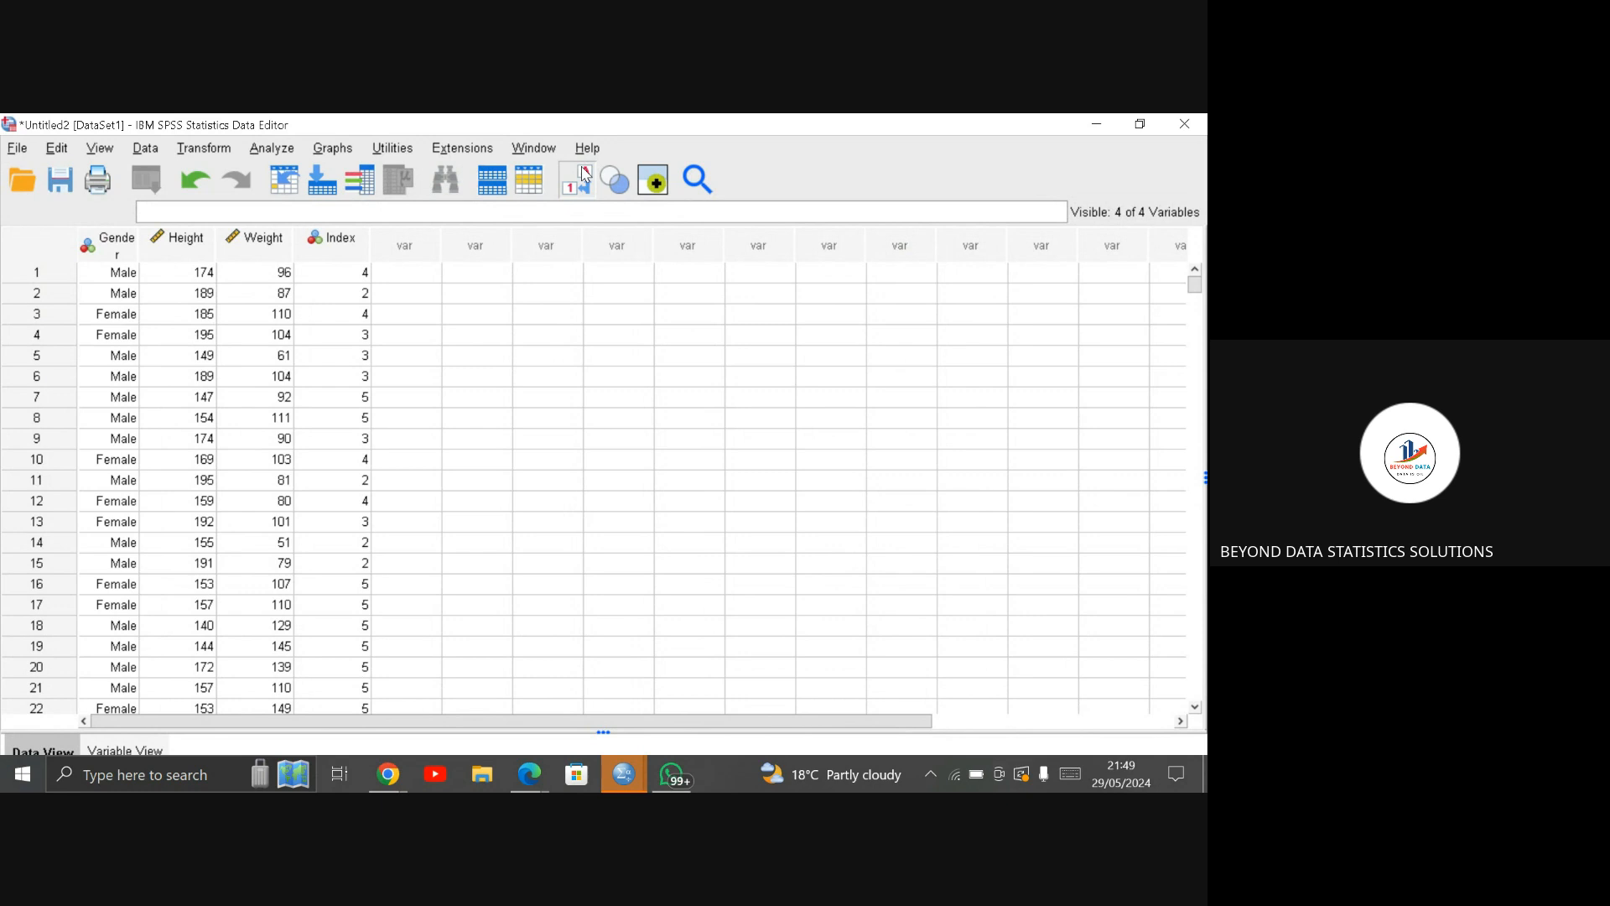
{"action": "left_click", "coordinate": [585, 176]}
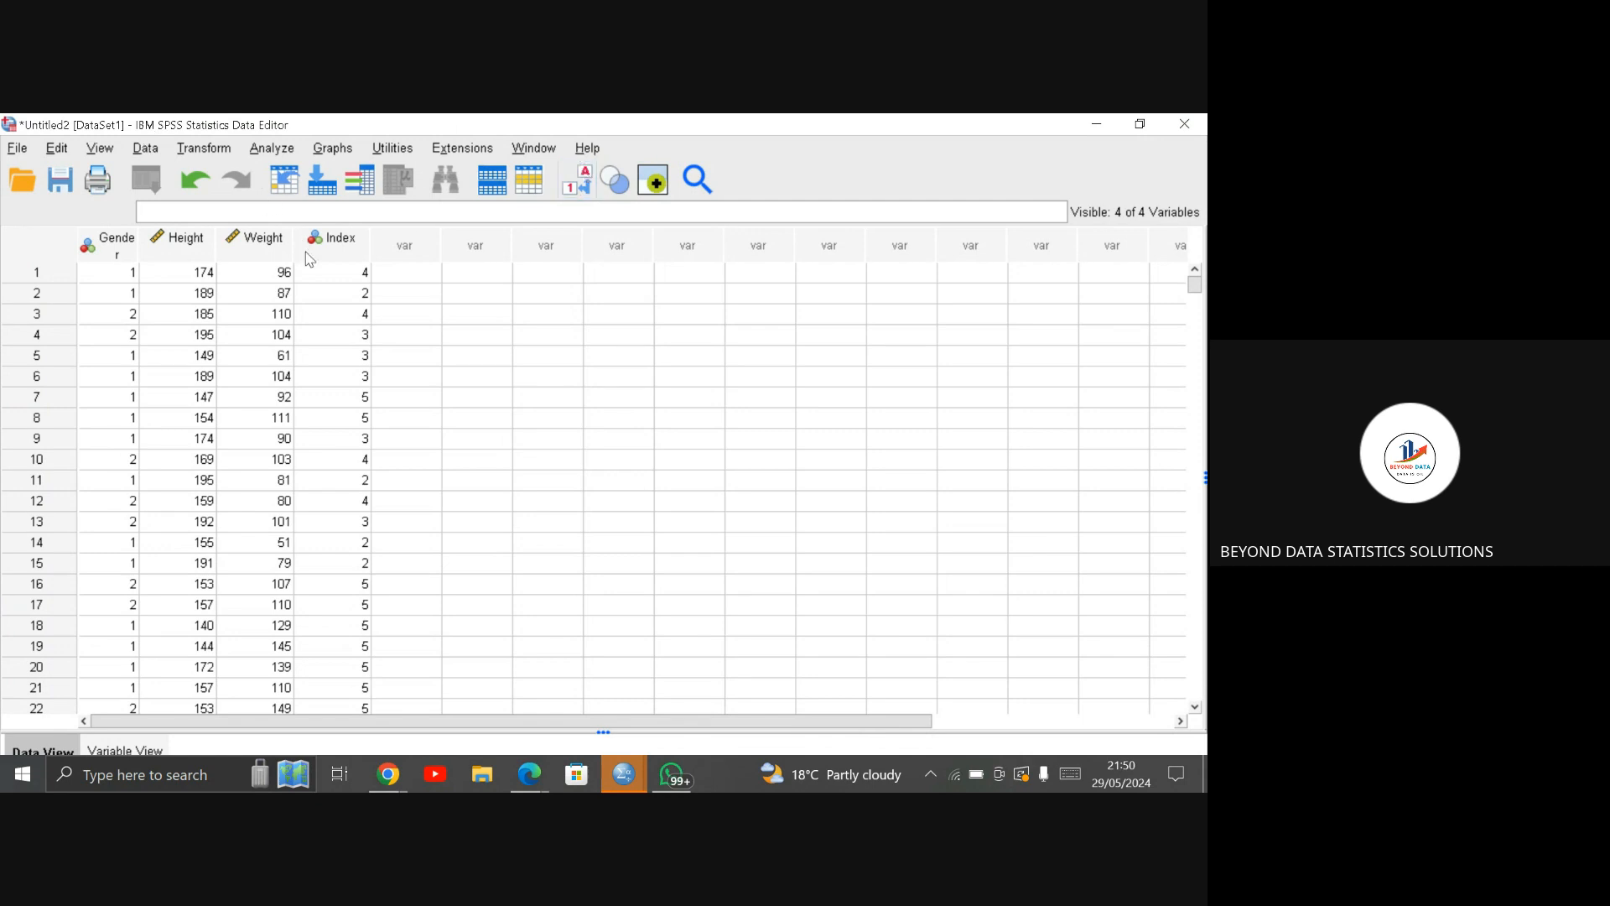
{"action": "mouse_move", "coordinate": [324, 268]}
{"action": "left_click", "coordinate": [149, 746]}
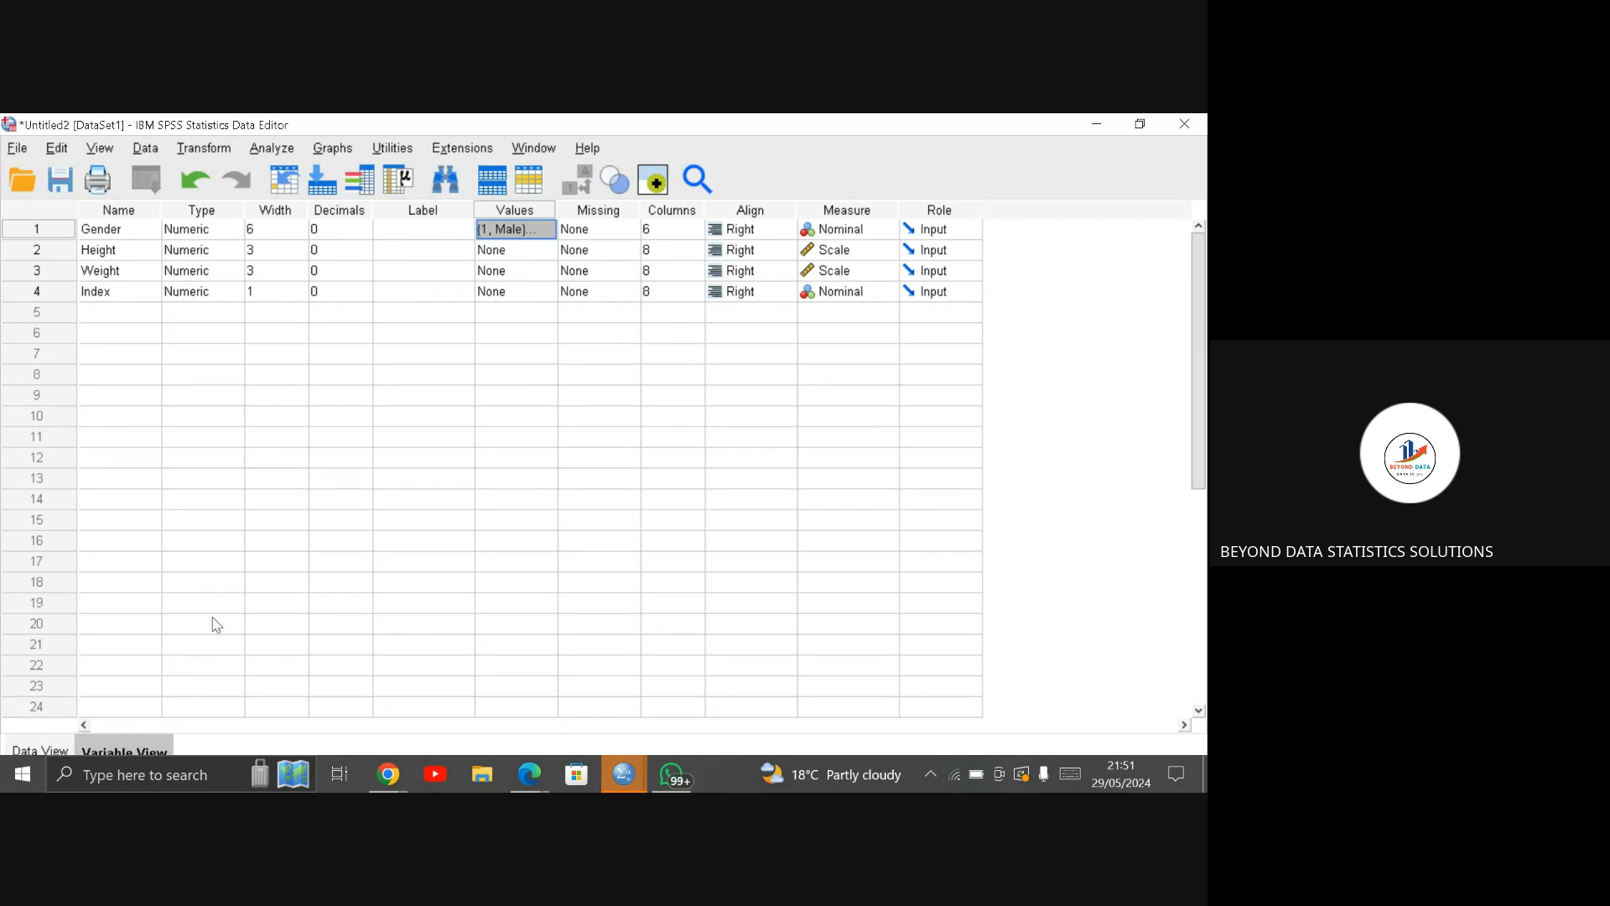
{"action": "left_click", "coordinate": [535, 295]}
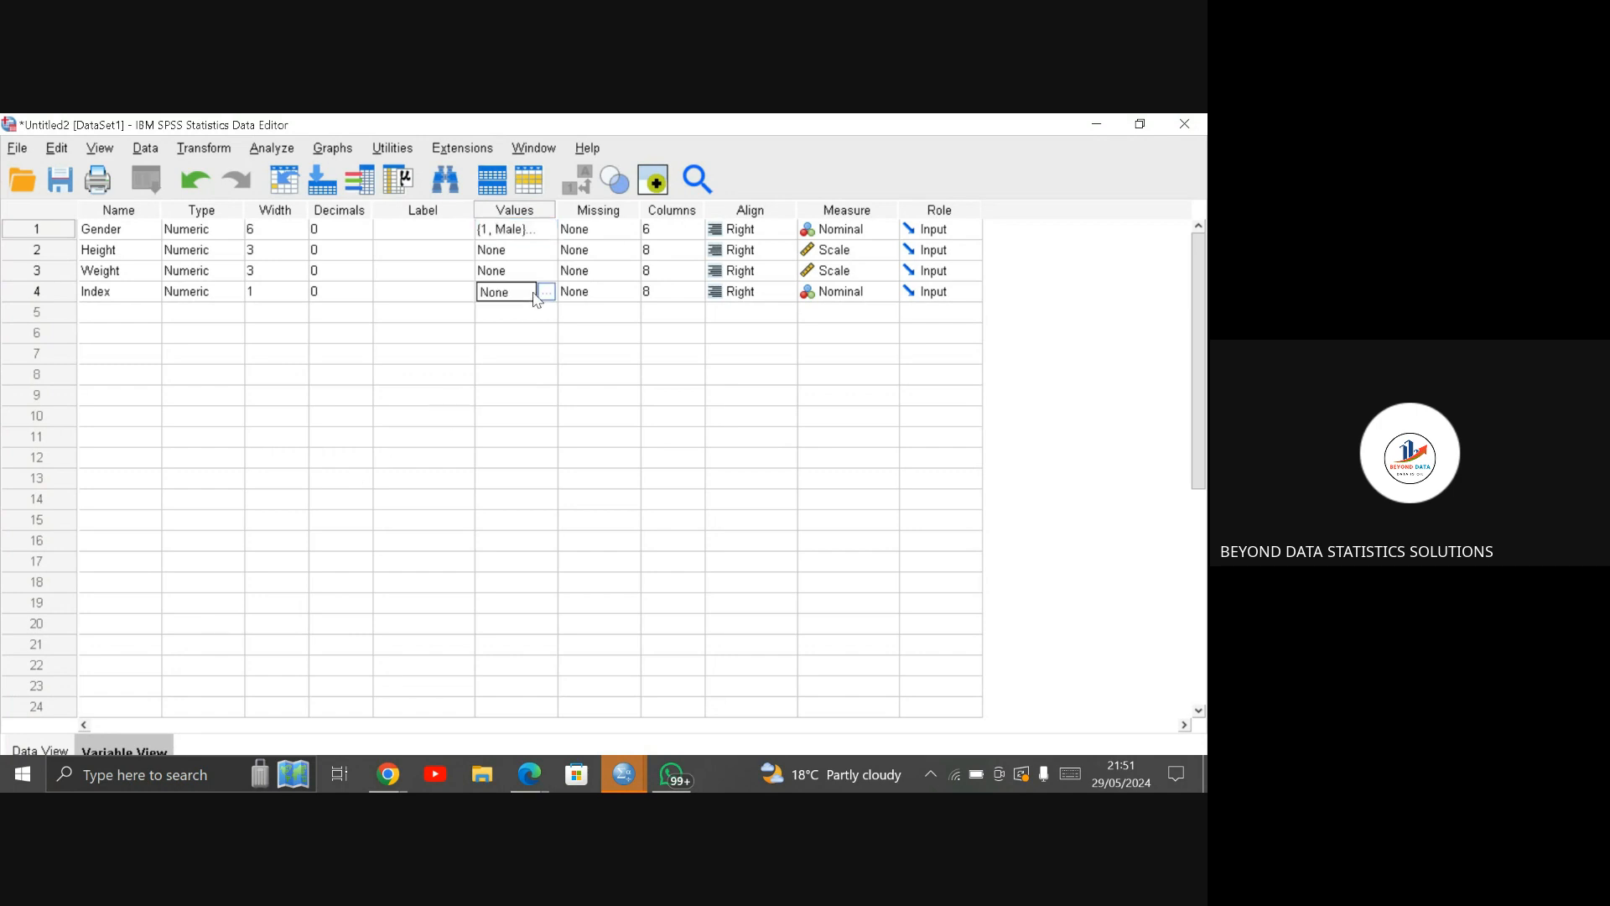
{"action": "left_click", "coordinate": [547, 292]}
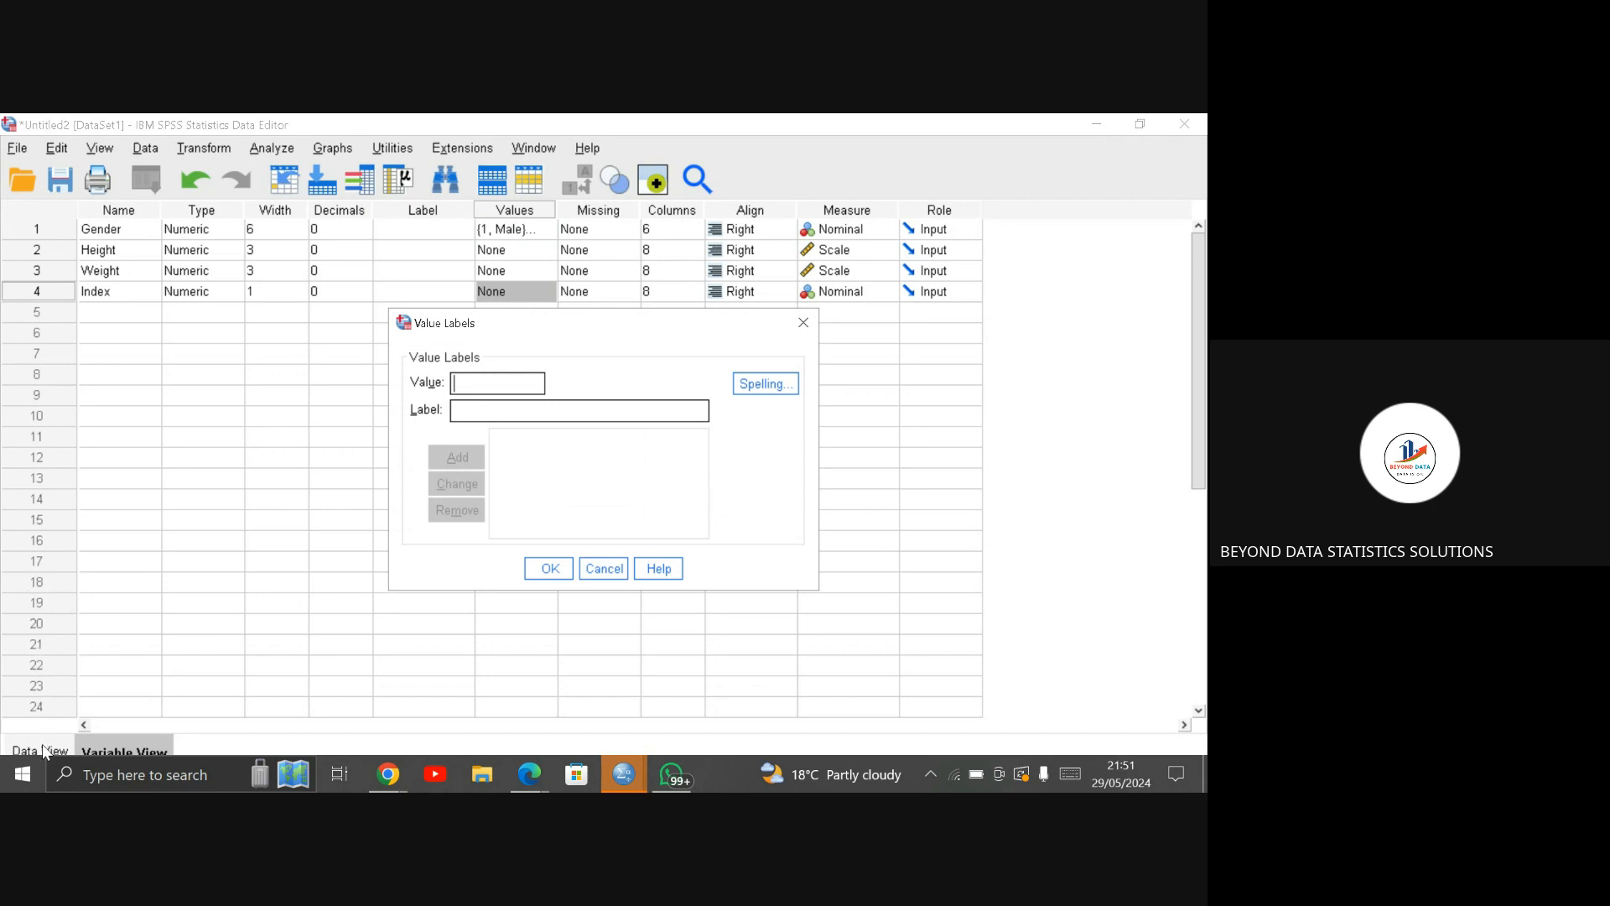
{"action": "left_click", "coordinate": [802, 324]}
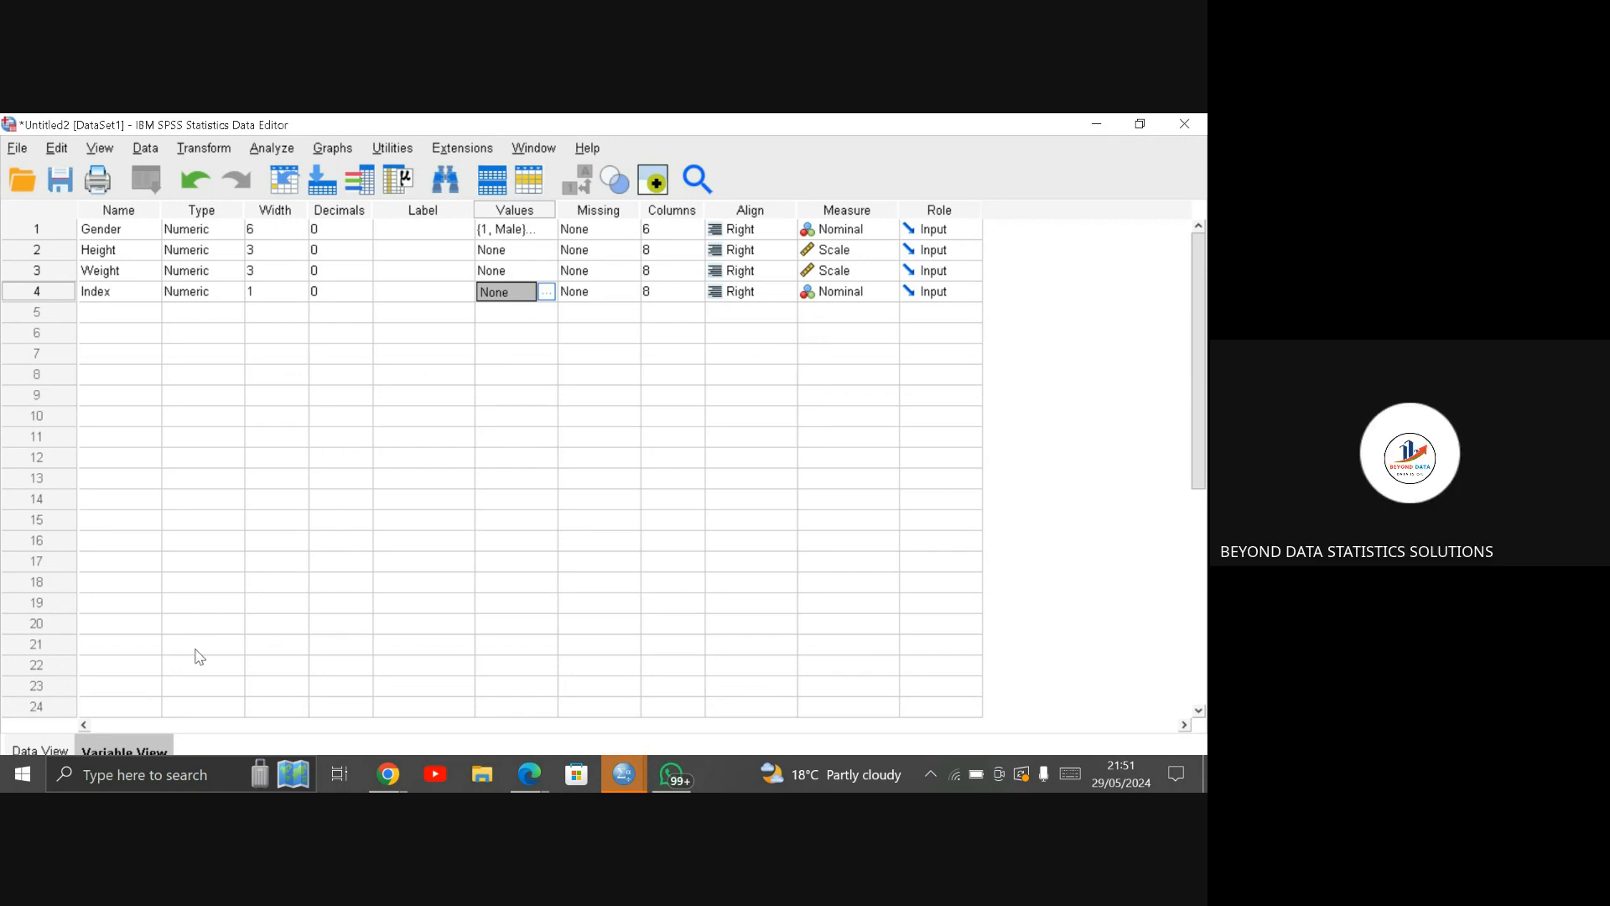
{"action": "left_click", "coordinate": [53, 746]}
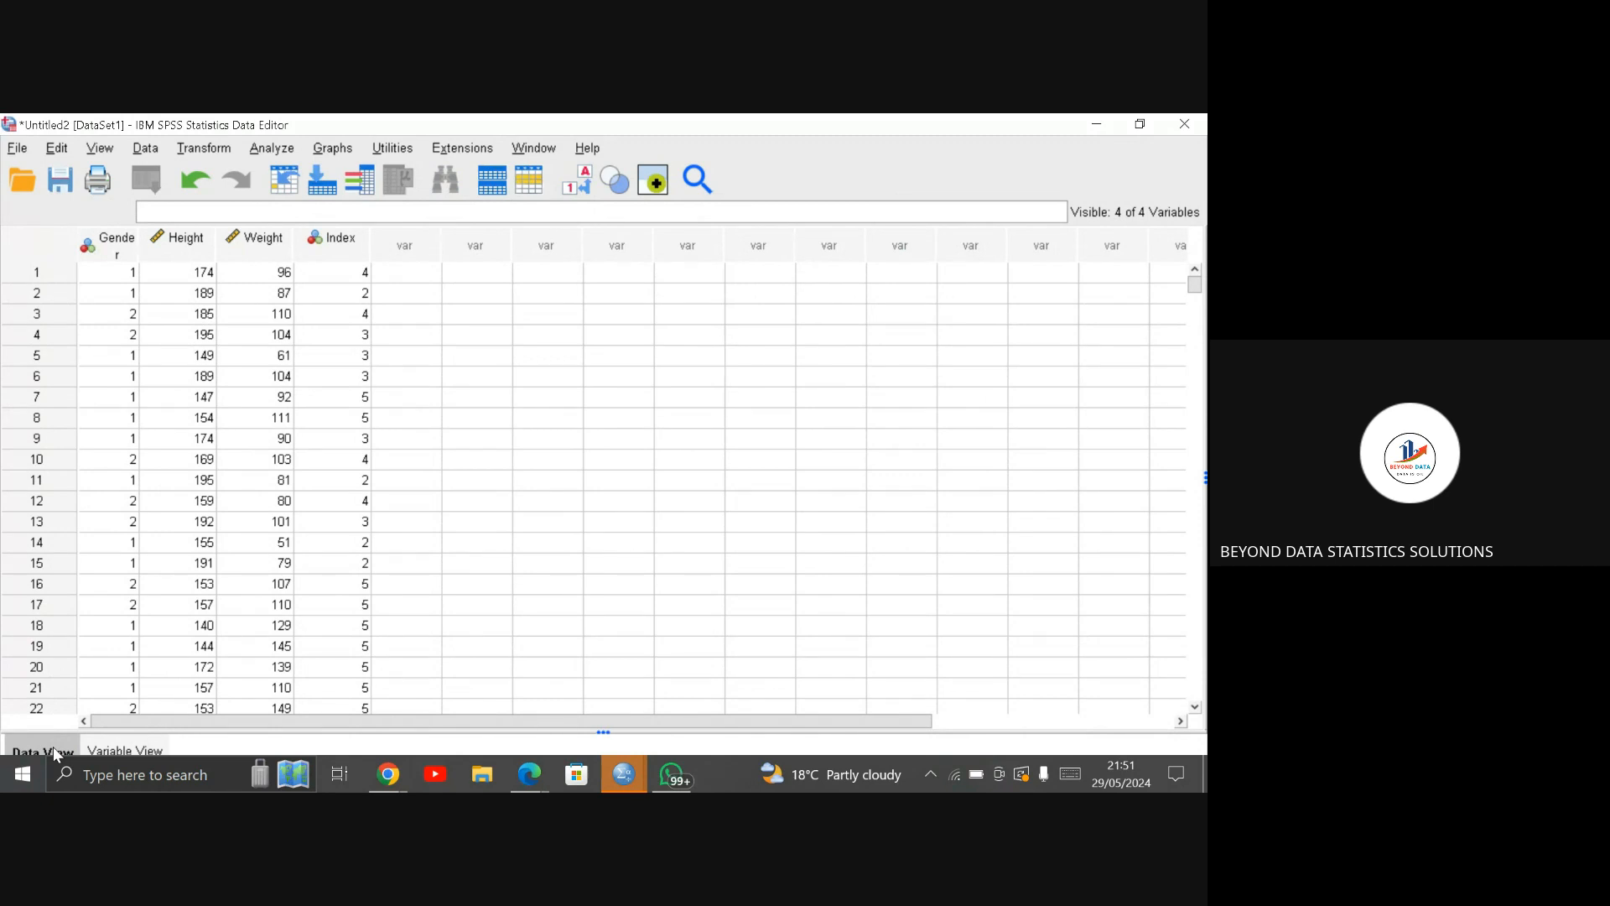
Step: Add a value label to the Index variable in the variable definitions: 0 as "extremely weak"
{"action": "left_click", "coordinate": [108, 751]}
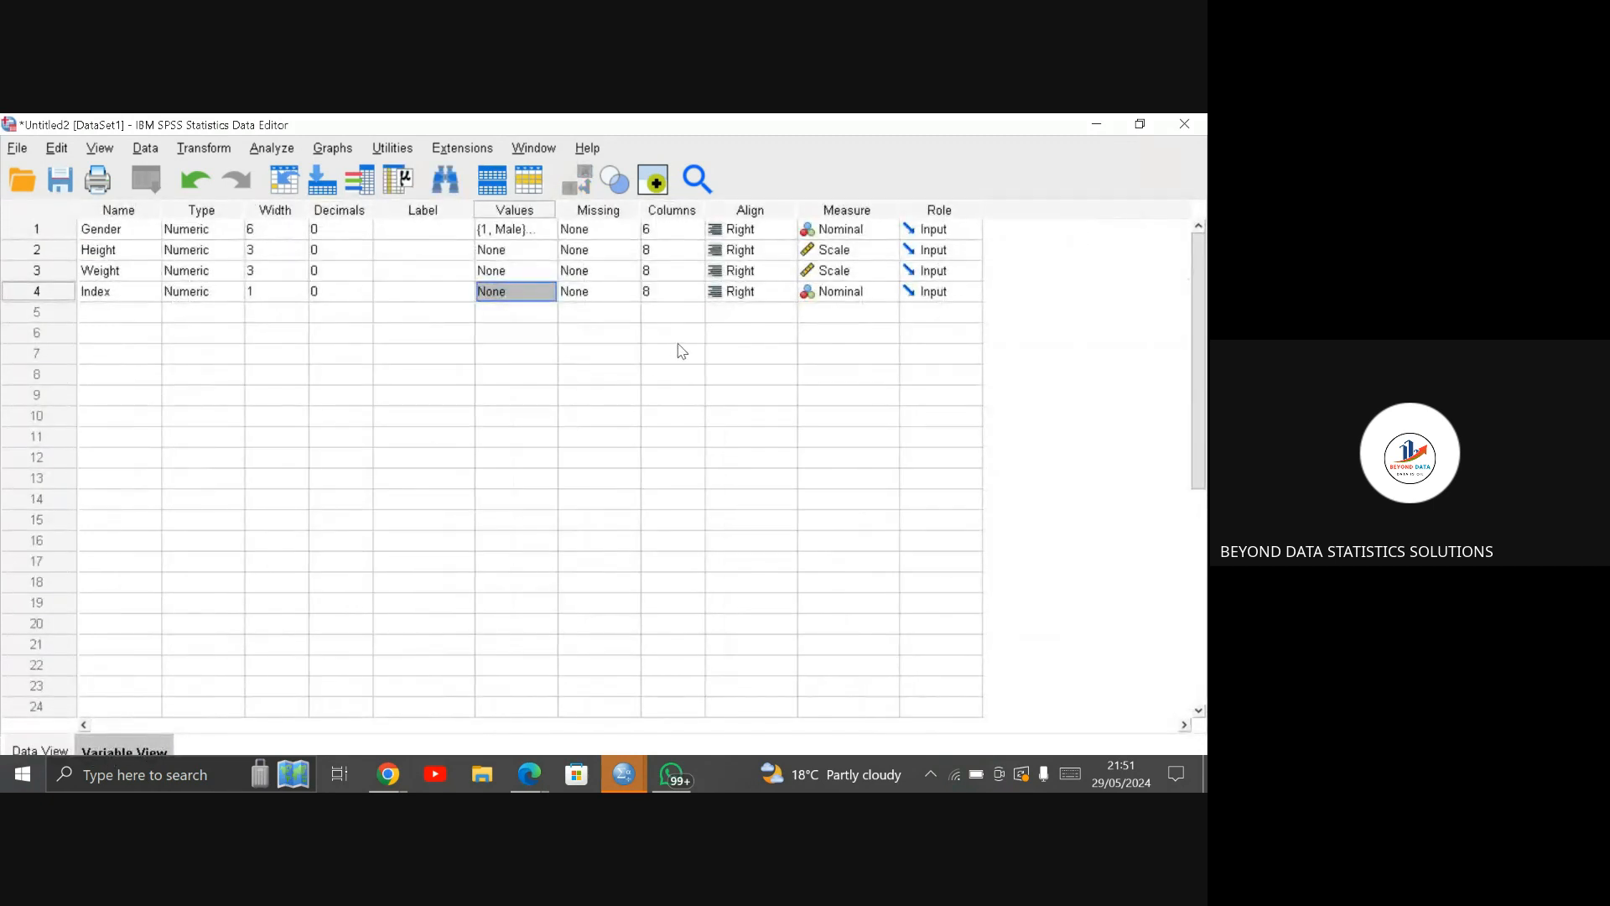
{"action": "left_click", "coordinate": [524, 291]}
{"action": "left_click", "coordinate": [550, 291]}
{"action": "type", "text": "0"}
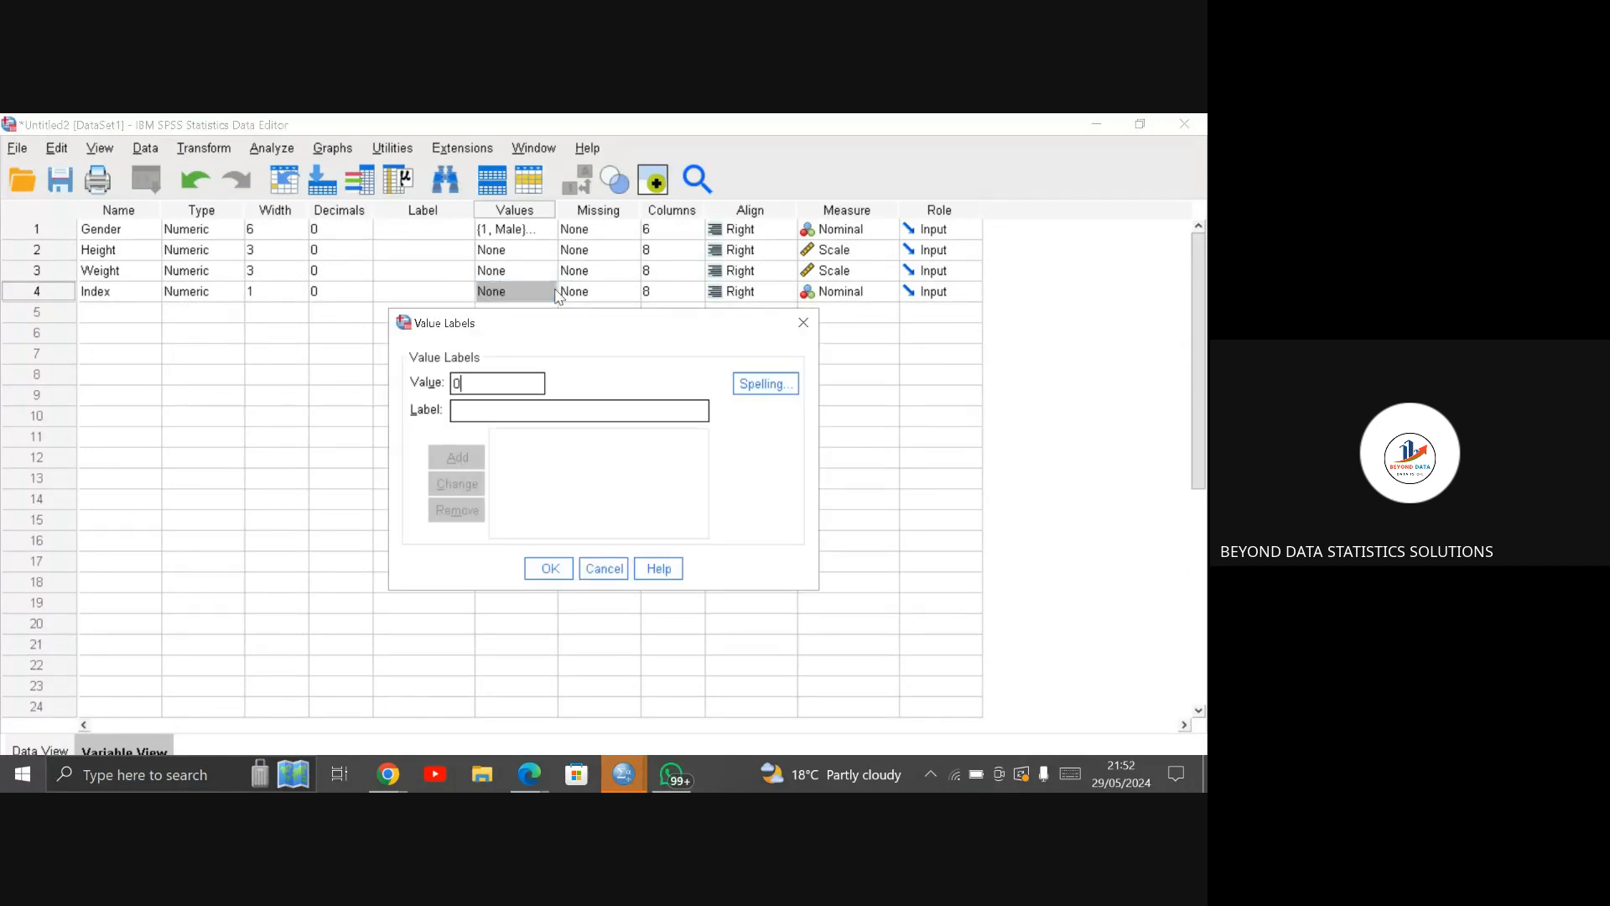
{"action": "left_click", "coordinate": [481, 412]}
{"action": "type", "text": "extre"}
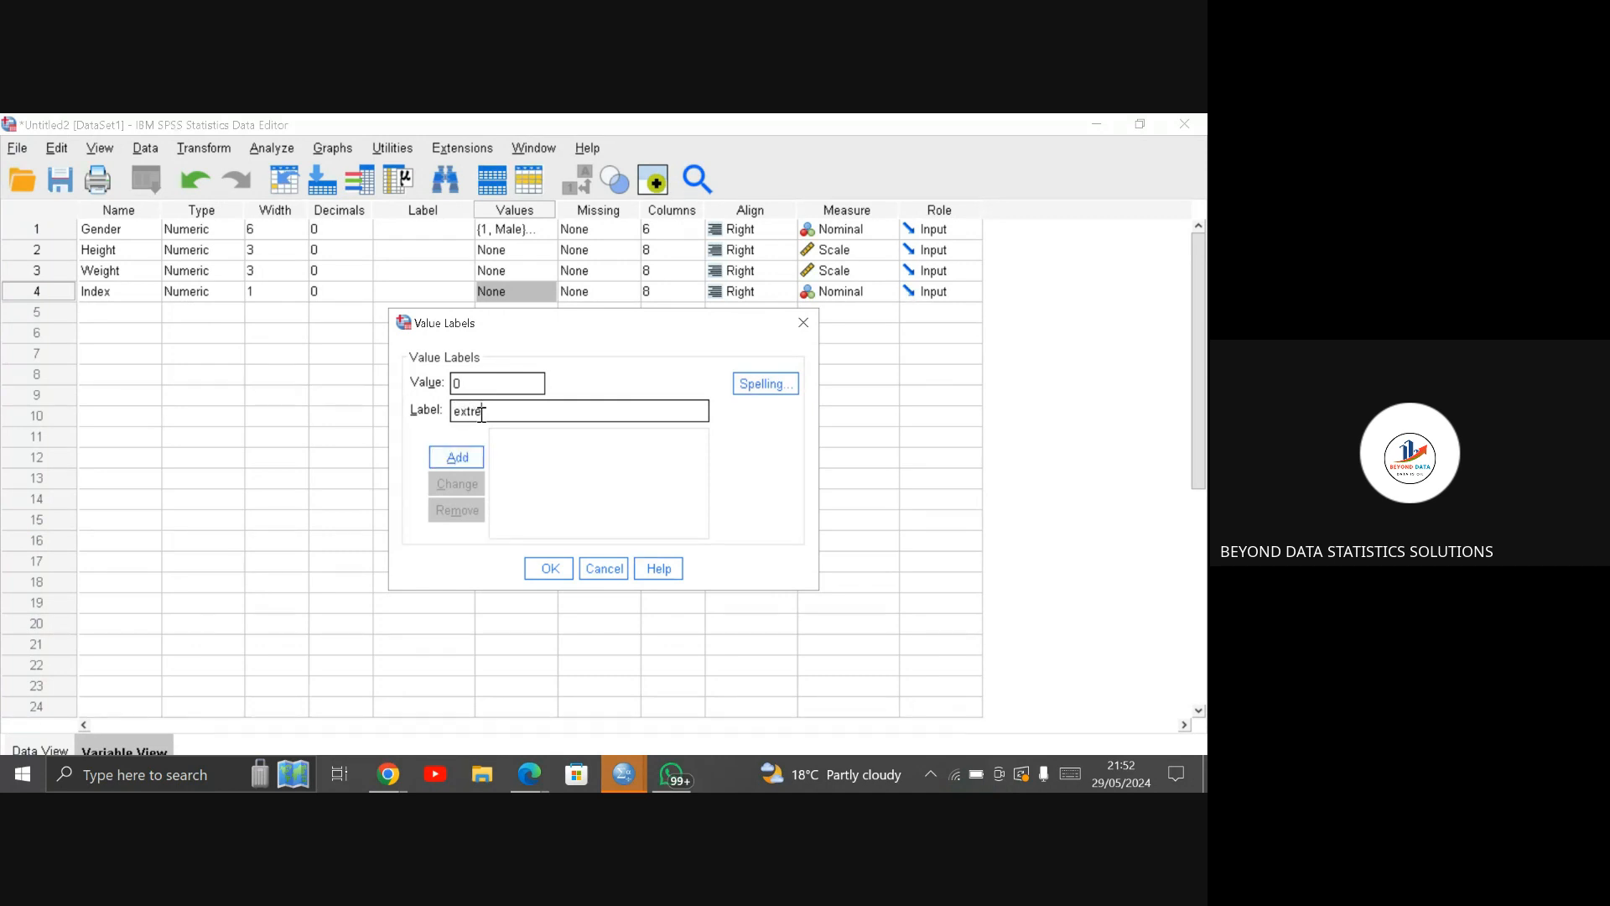
{"action": "type", "text": "mely weak"}
{"action": "left_click", "coordinate": [474, 457]}
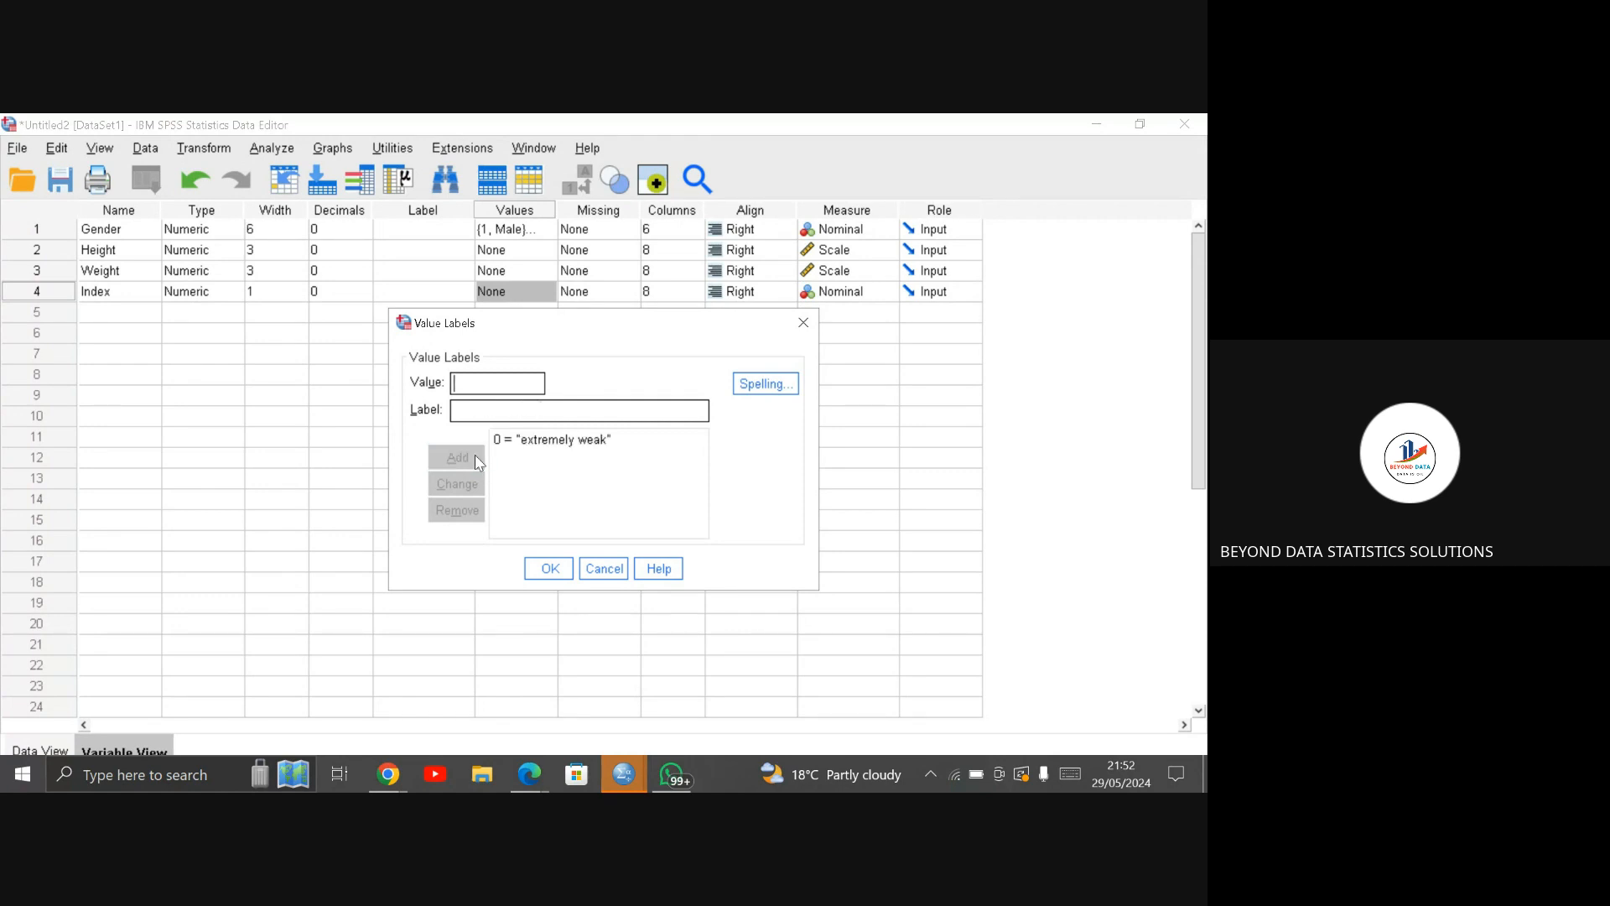
Step: Correct the label of Index value 0 to "Extremely weak"
{"action": "left_click", "coordinate": [551, 441]}
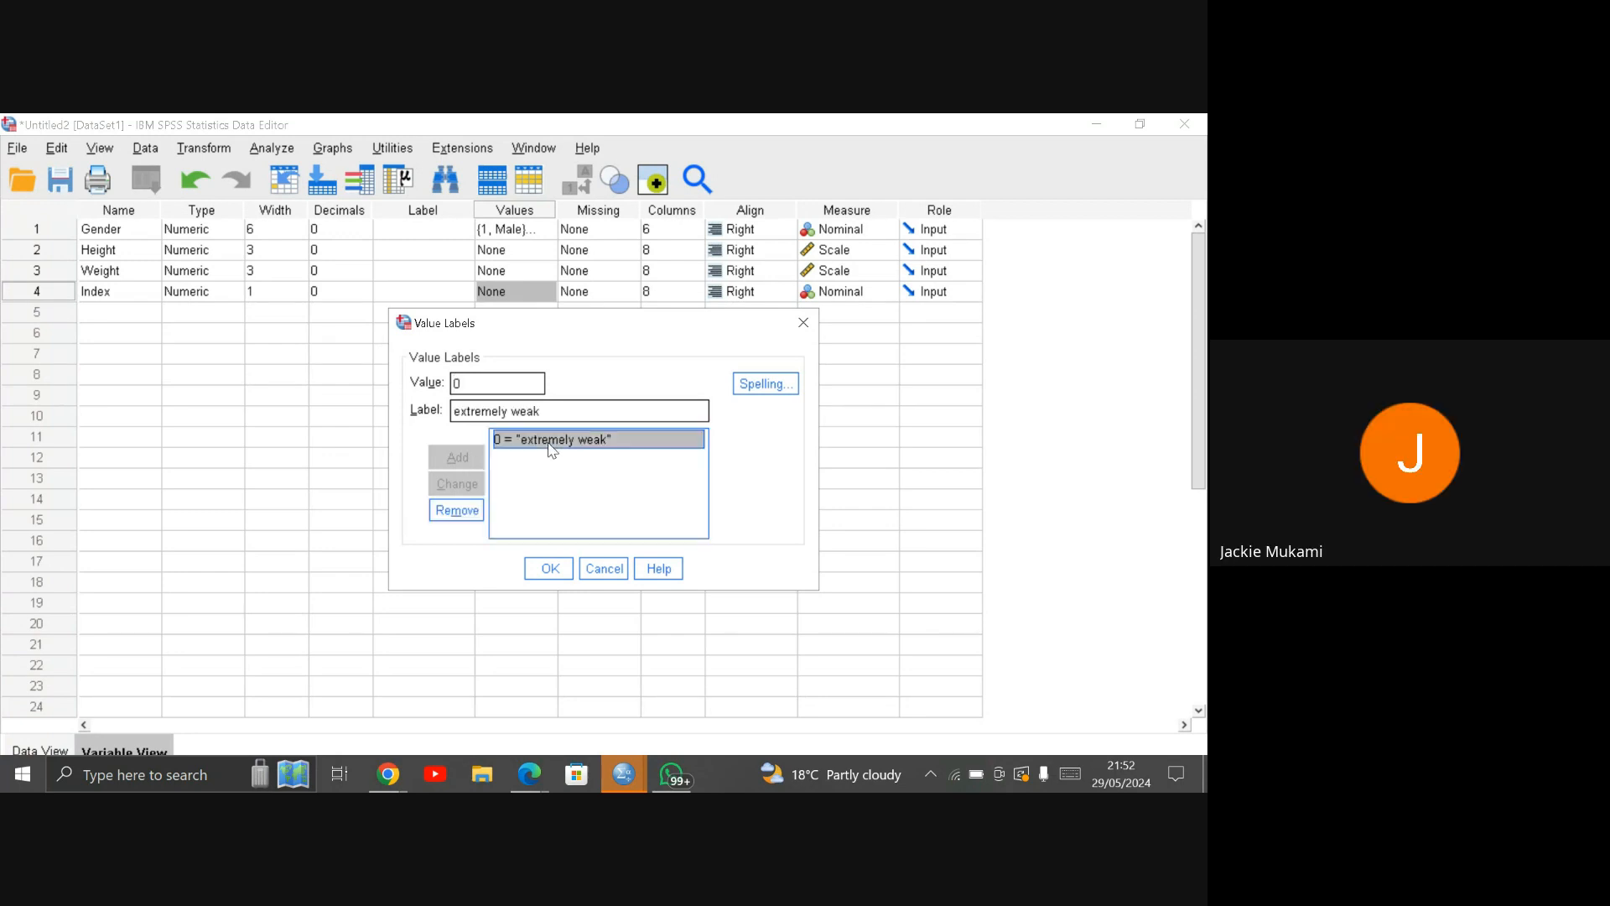
{"action": "left_click", "coordinate": [462, 411]}
{"action": "key", "text": "BackSpace"}
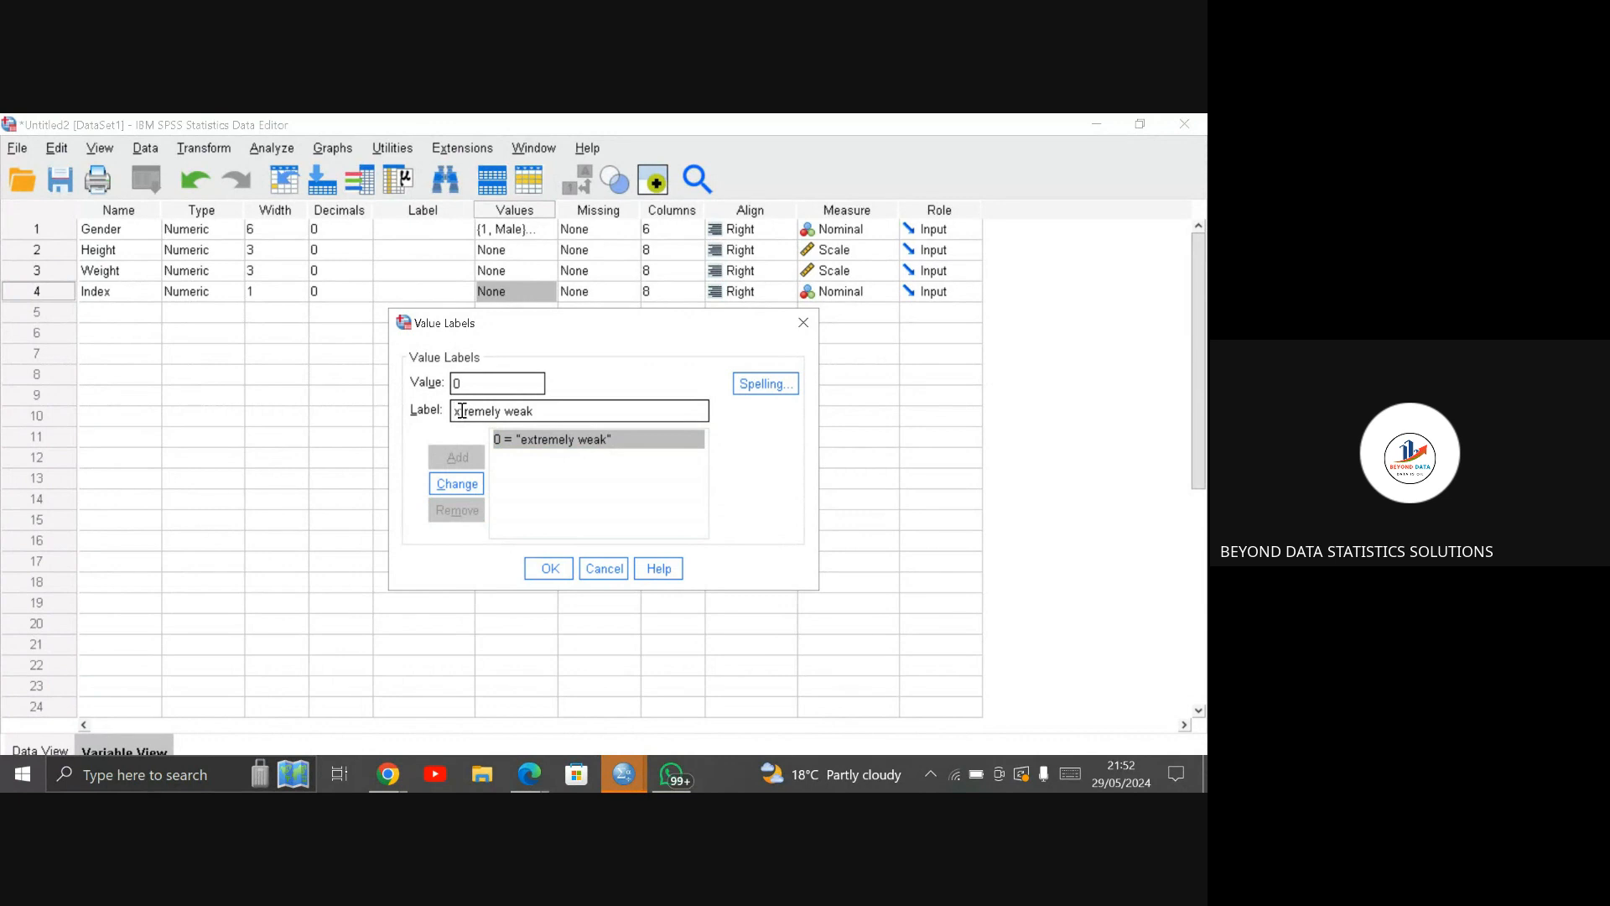
{"action": "type", "text": "E"}
{"action": "left_click", "coordinate": [461, 486]}
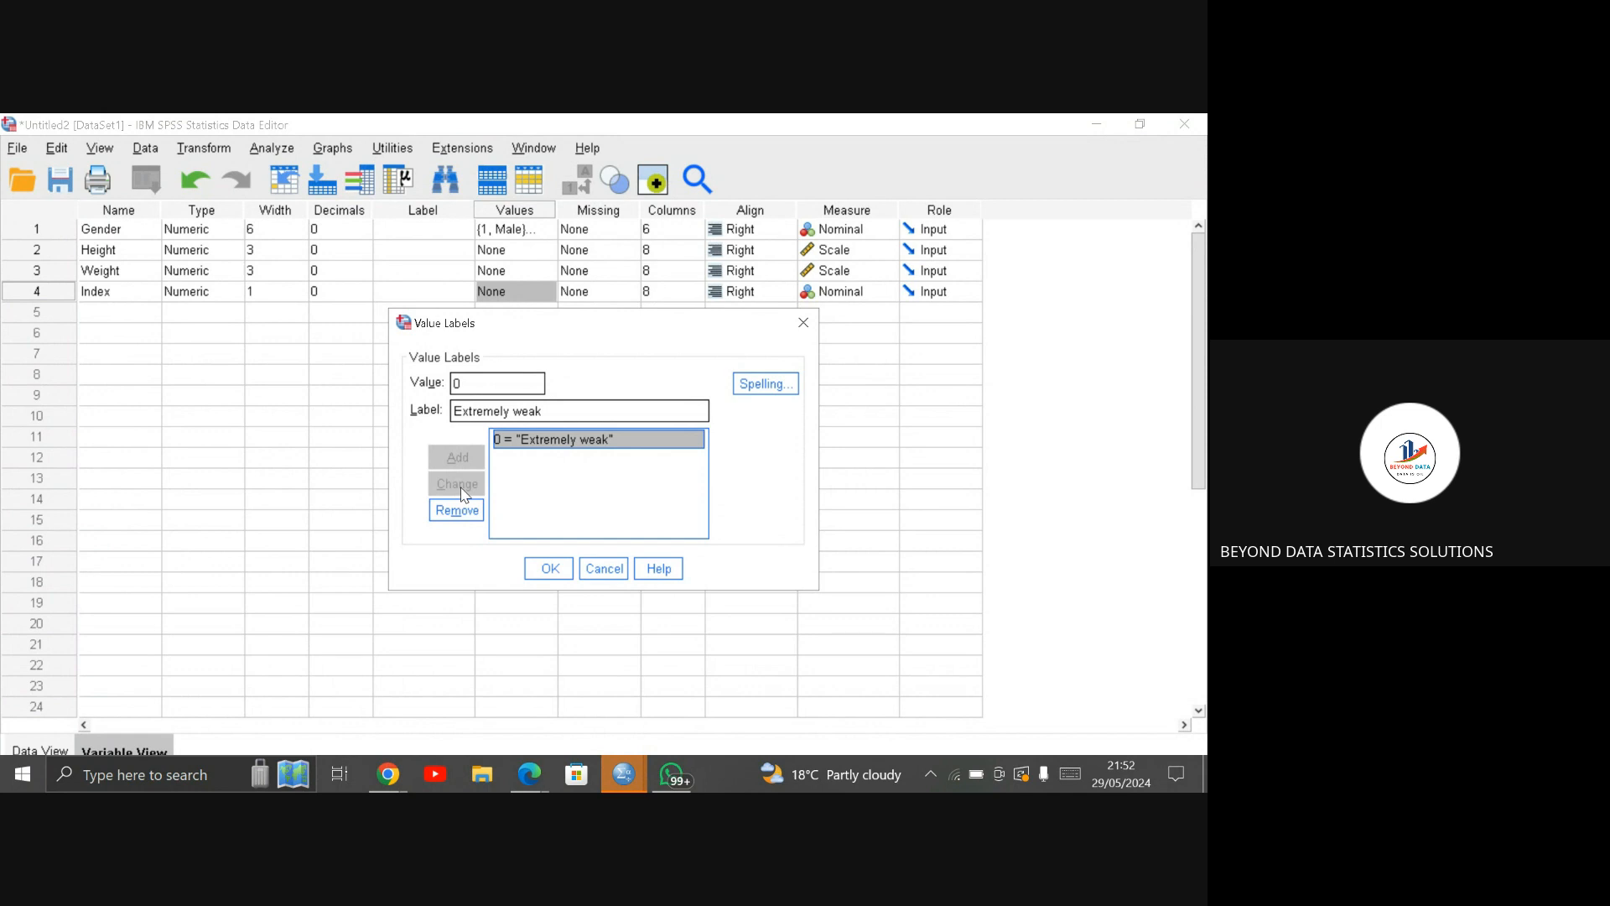
Step: Add the label "Weak" for Index value 1
{"action": "left_click", "coordinate": [510, 384]}
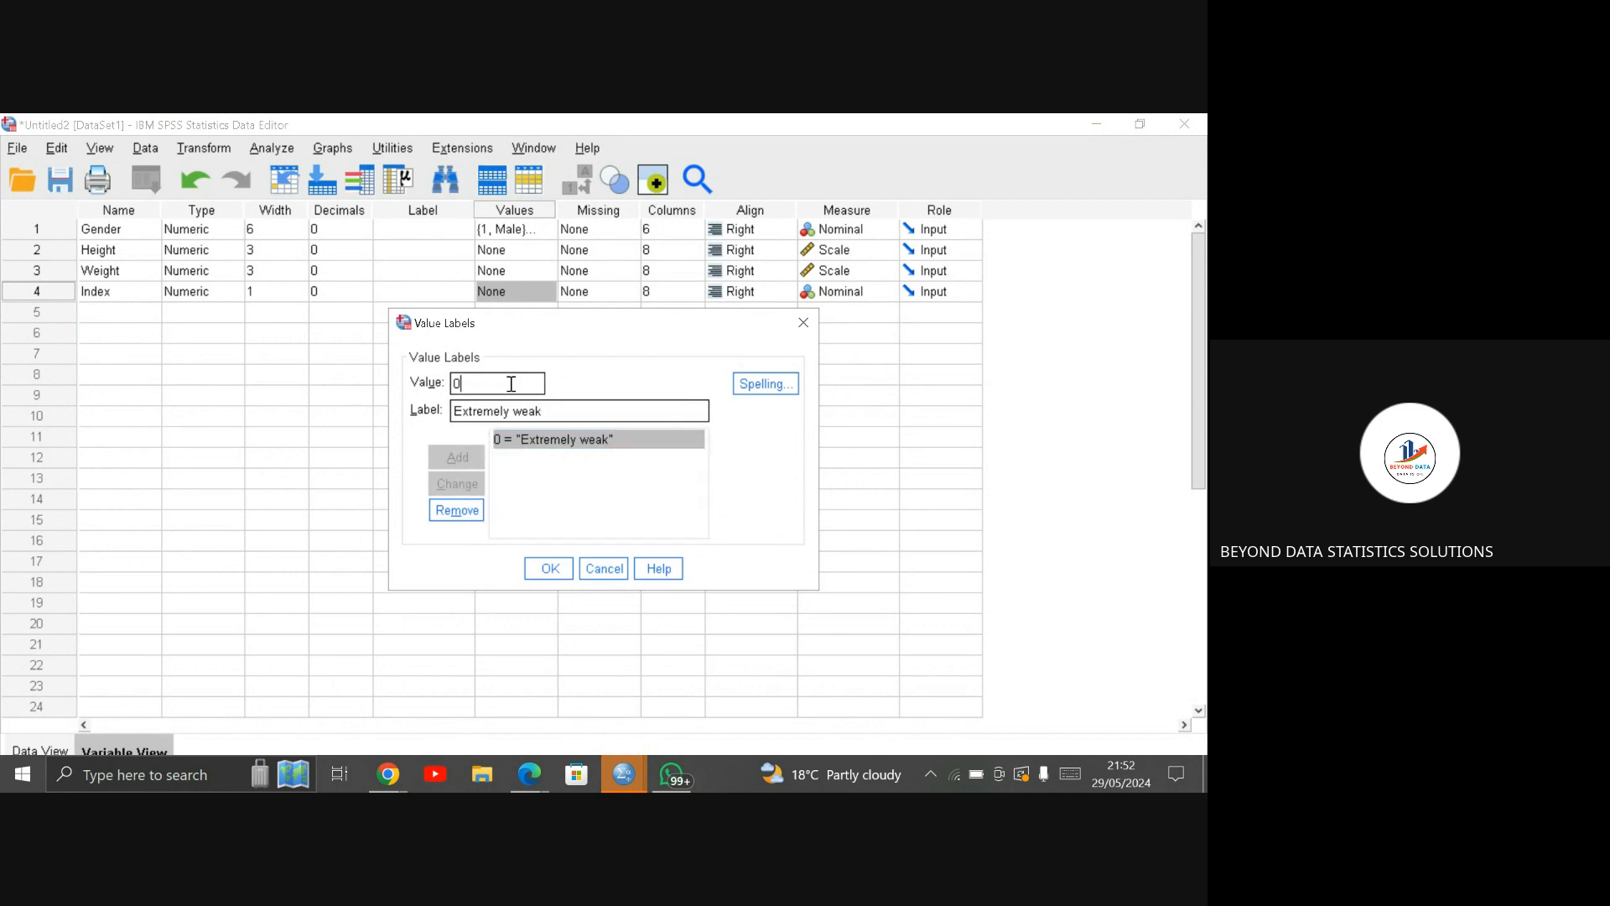
{"action": "type", "text": "1"}
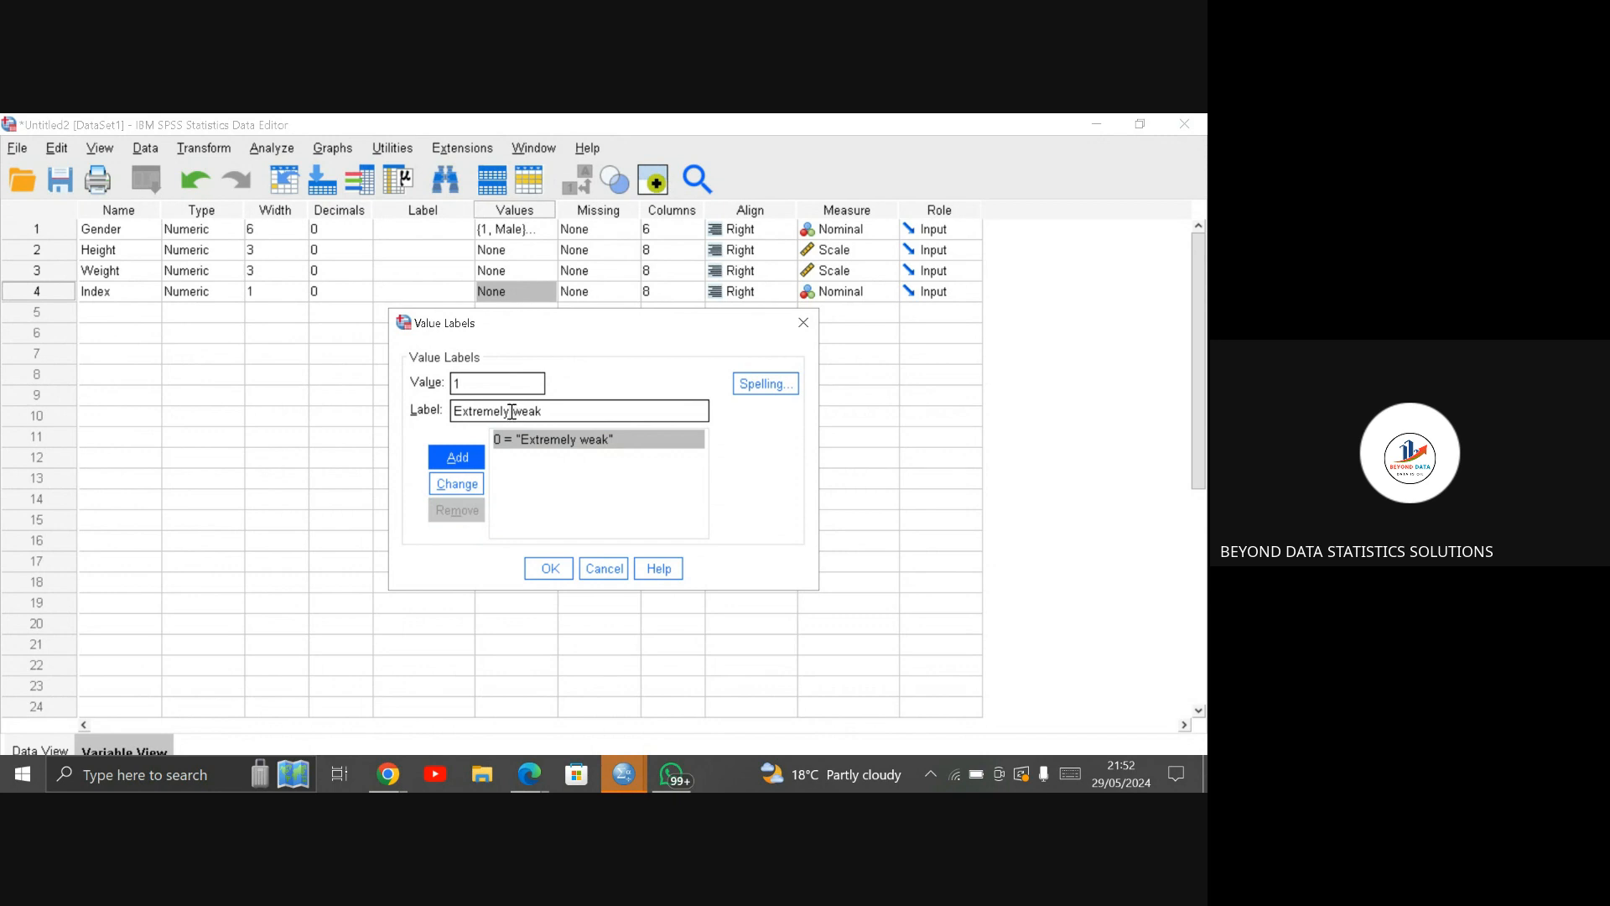
{"action": "double_click", "coordinate": [511, 412]}
{"action": "key", "text": "BackSpace"}
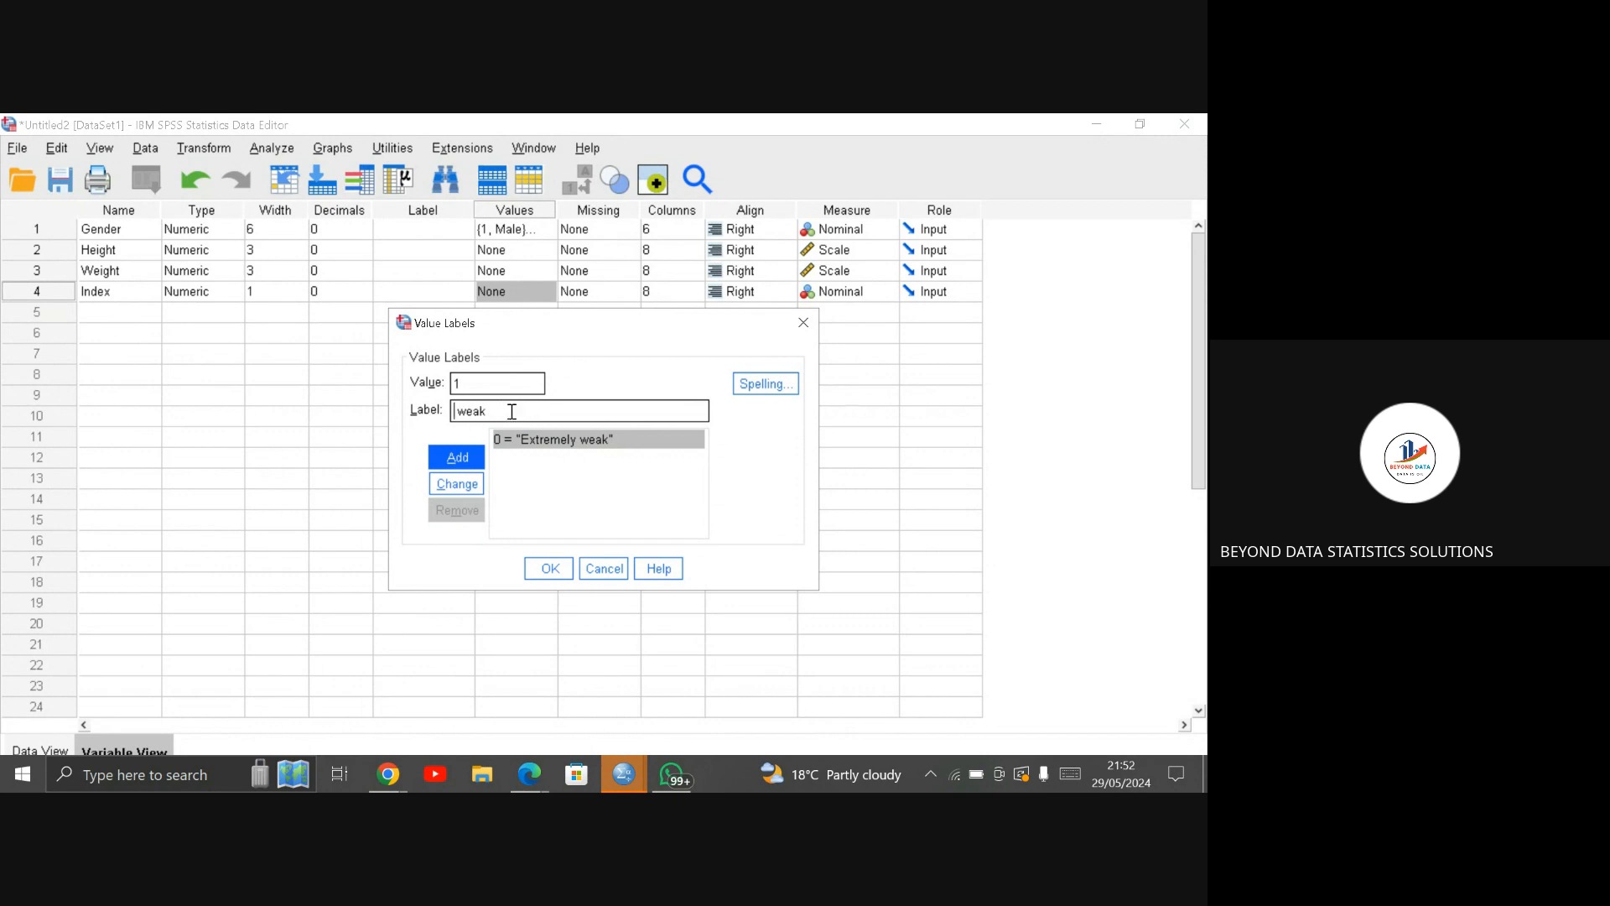
{"action": "left_click", "coordinate": [467, 412]}
{"action": "key", "text": "BackSpace"}
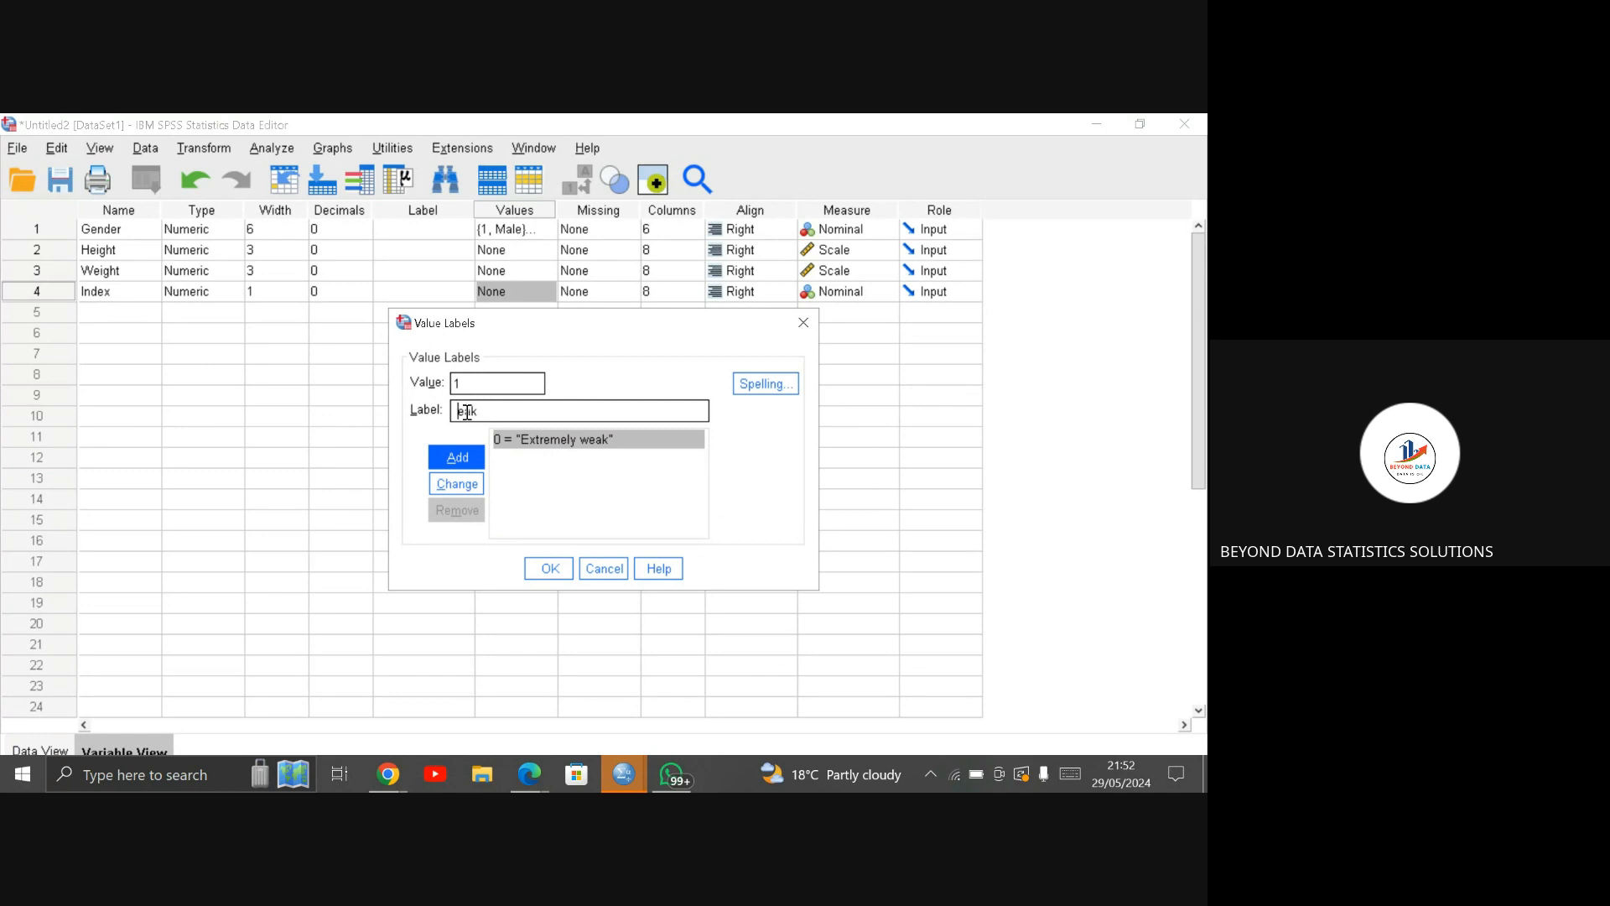
{"action": "type", "text": "W"}
{"action": "left_click", "coordinate": [476, 463]}
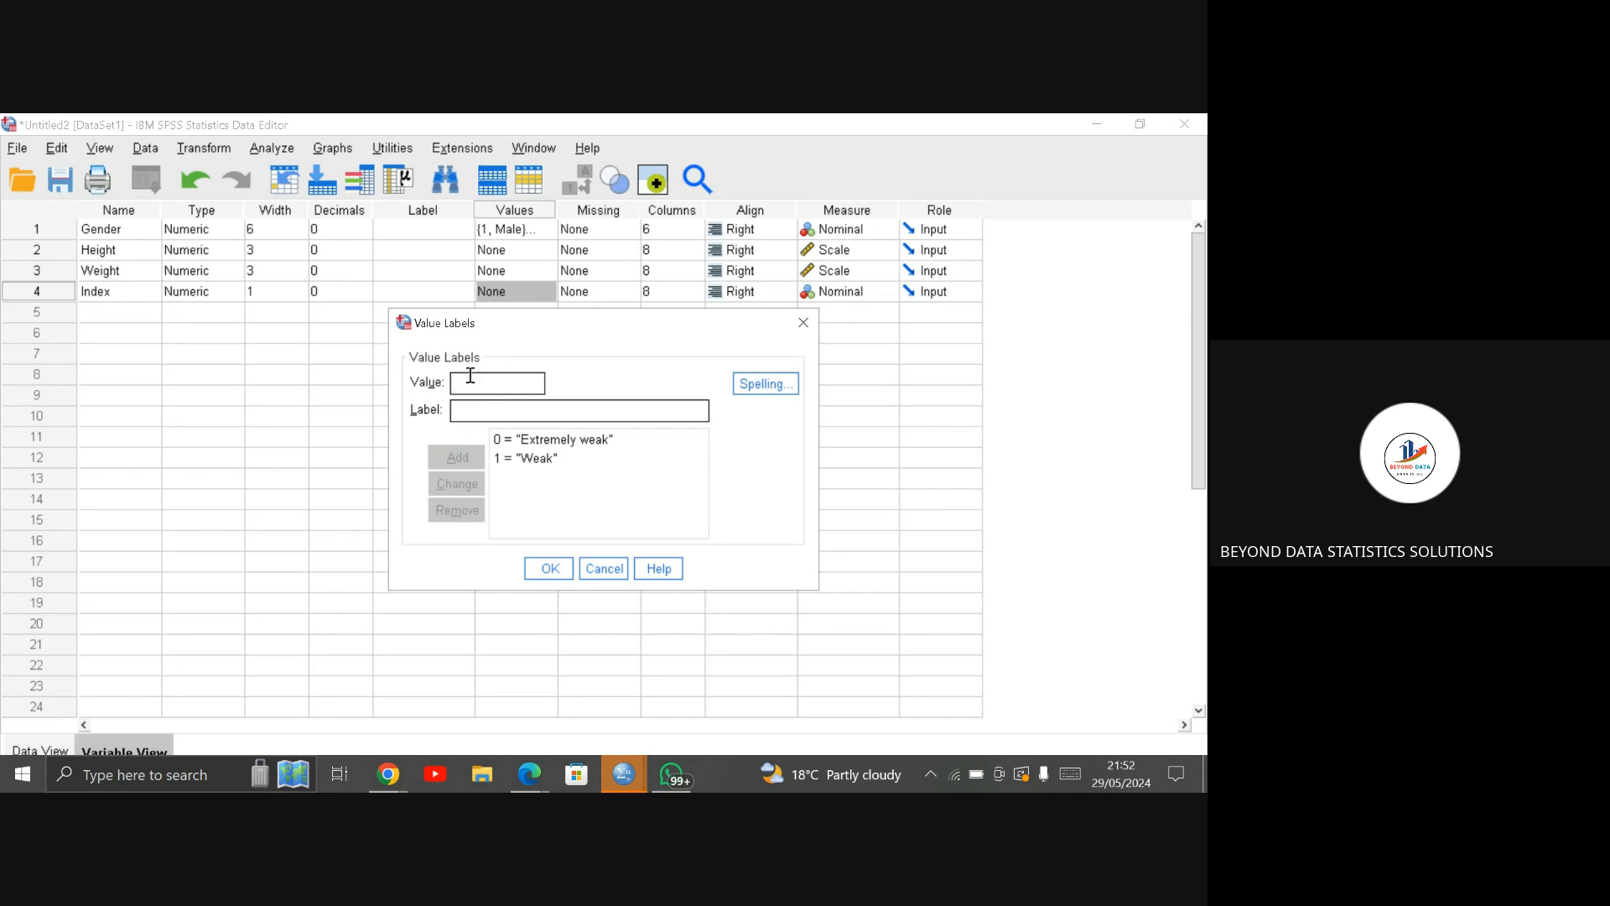
Step: Add the label "Normal" for Index value 2
{"action": "type", "text": "2"}
{"action": "left_click", "coordinate": [466, 414]}
{"action": "type", "text": "Norma"}
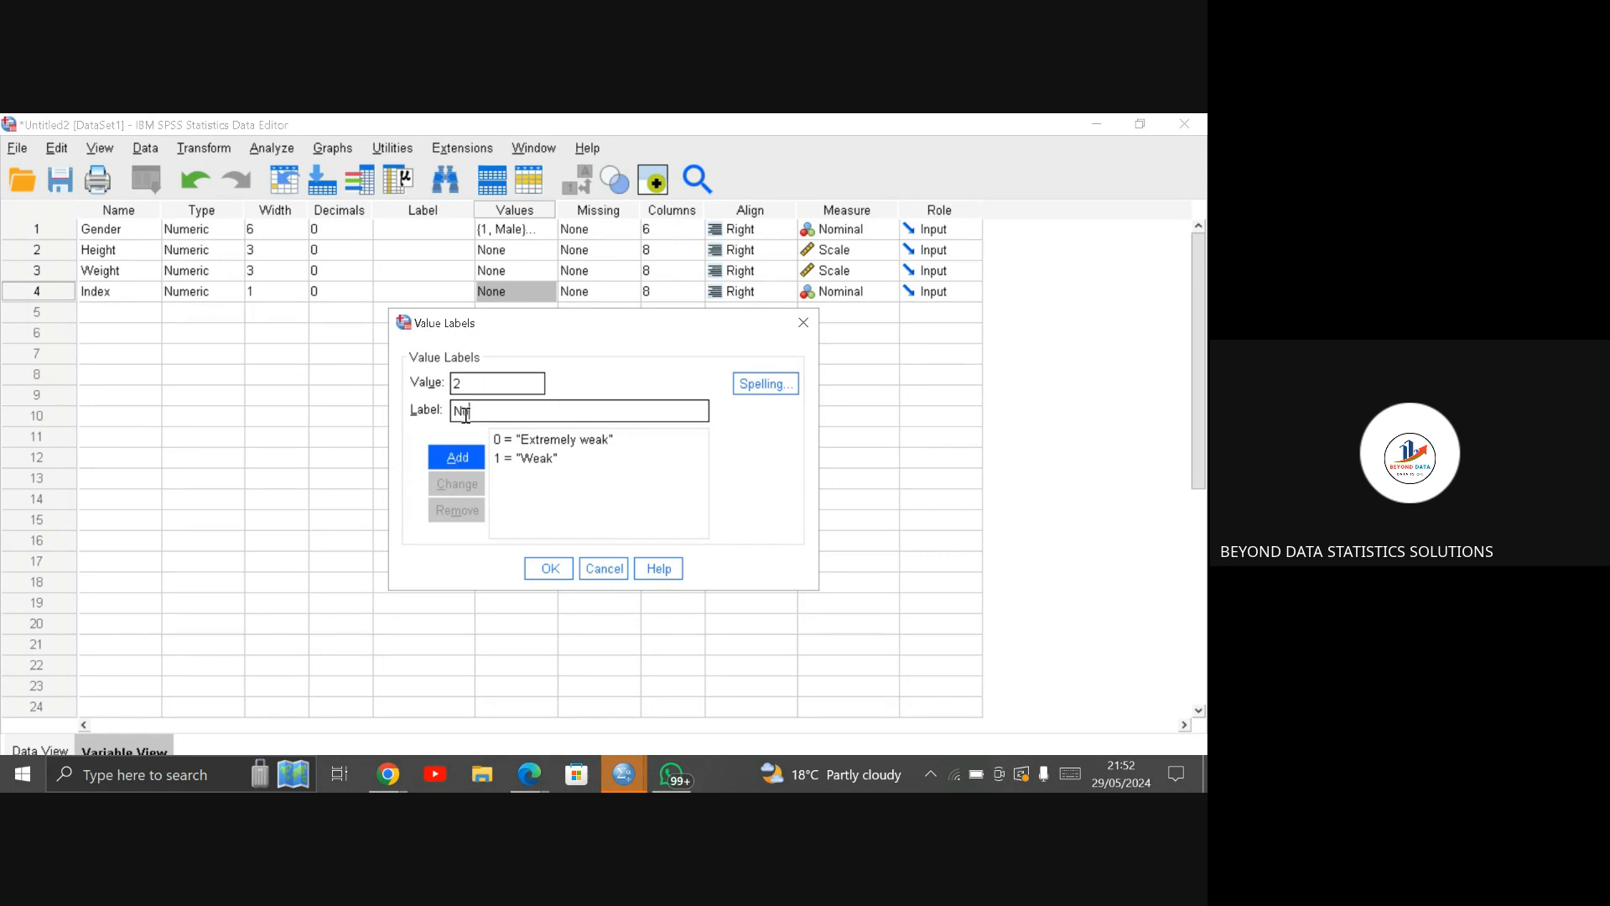
{"action": "type", "text": "l"}
{"action": "left_click", "coordinate": [464, 459]}
{"action": "left_click", "coordinate": [464, 459]}
Step: Add the label "Overweight" for Index value 3
{"action": "type", "text": "3"}
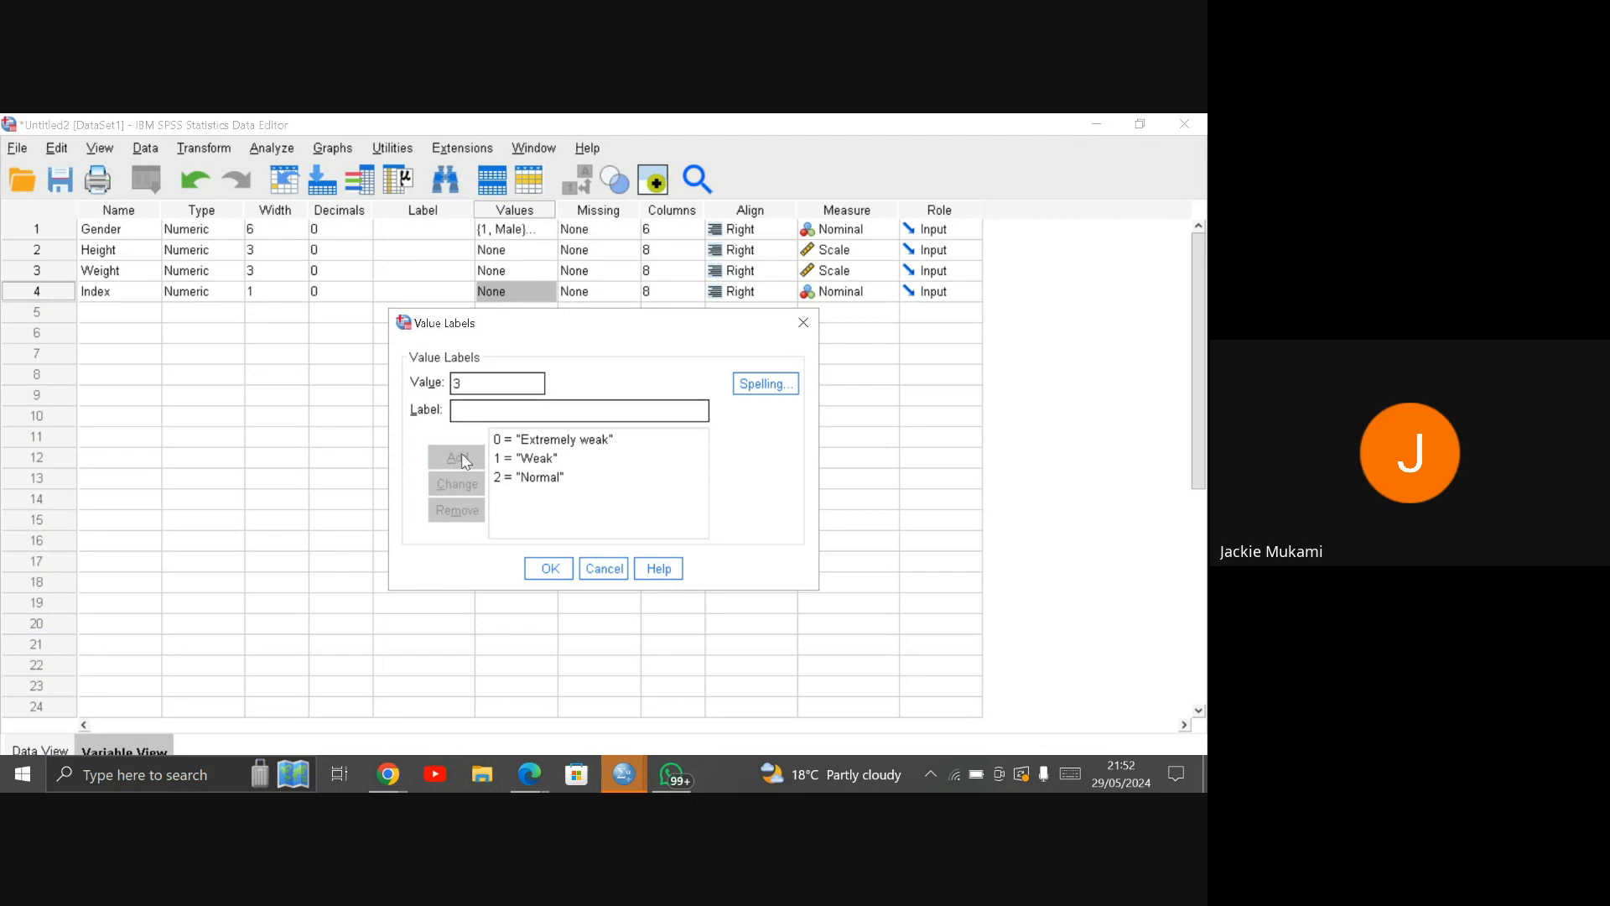
{"action": "left_click", "coordinate": [469, 408]}
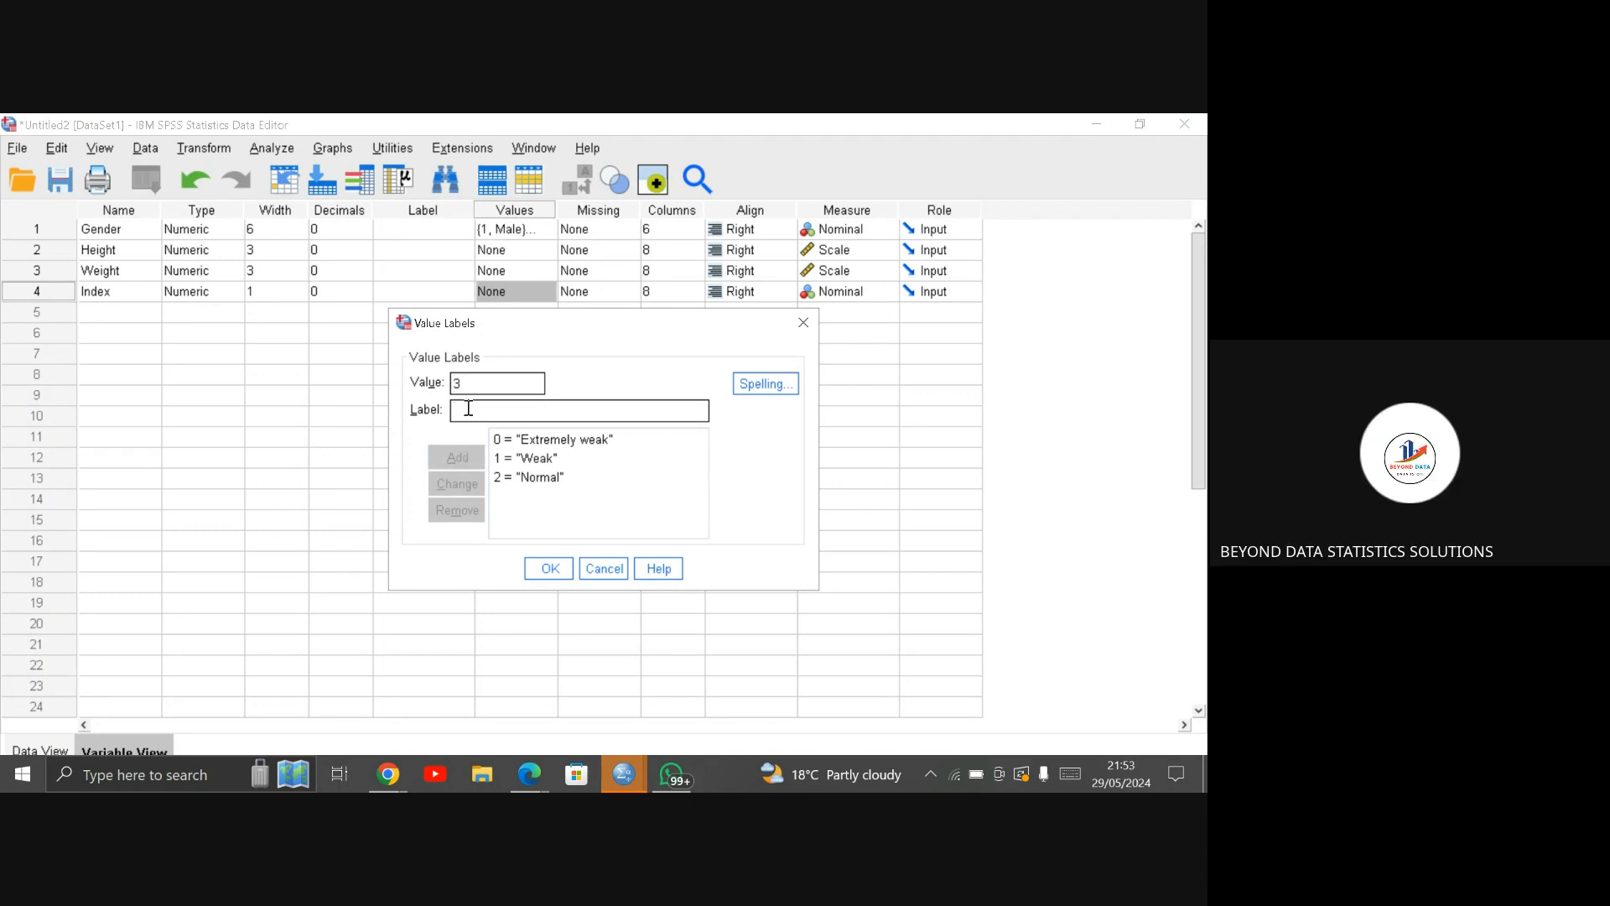
{"action": "type", "text": "Ove"}
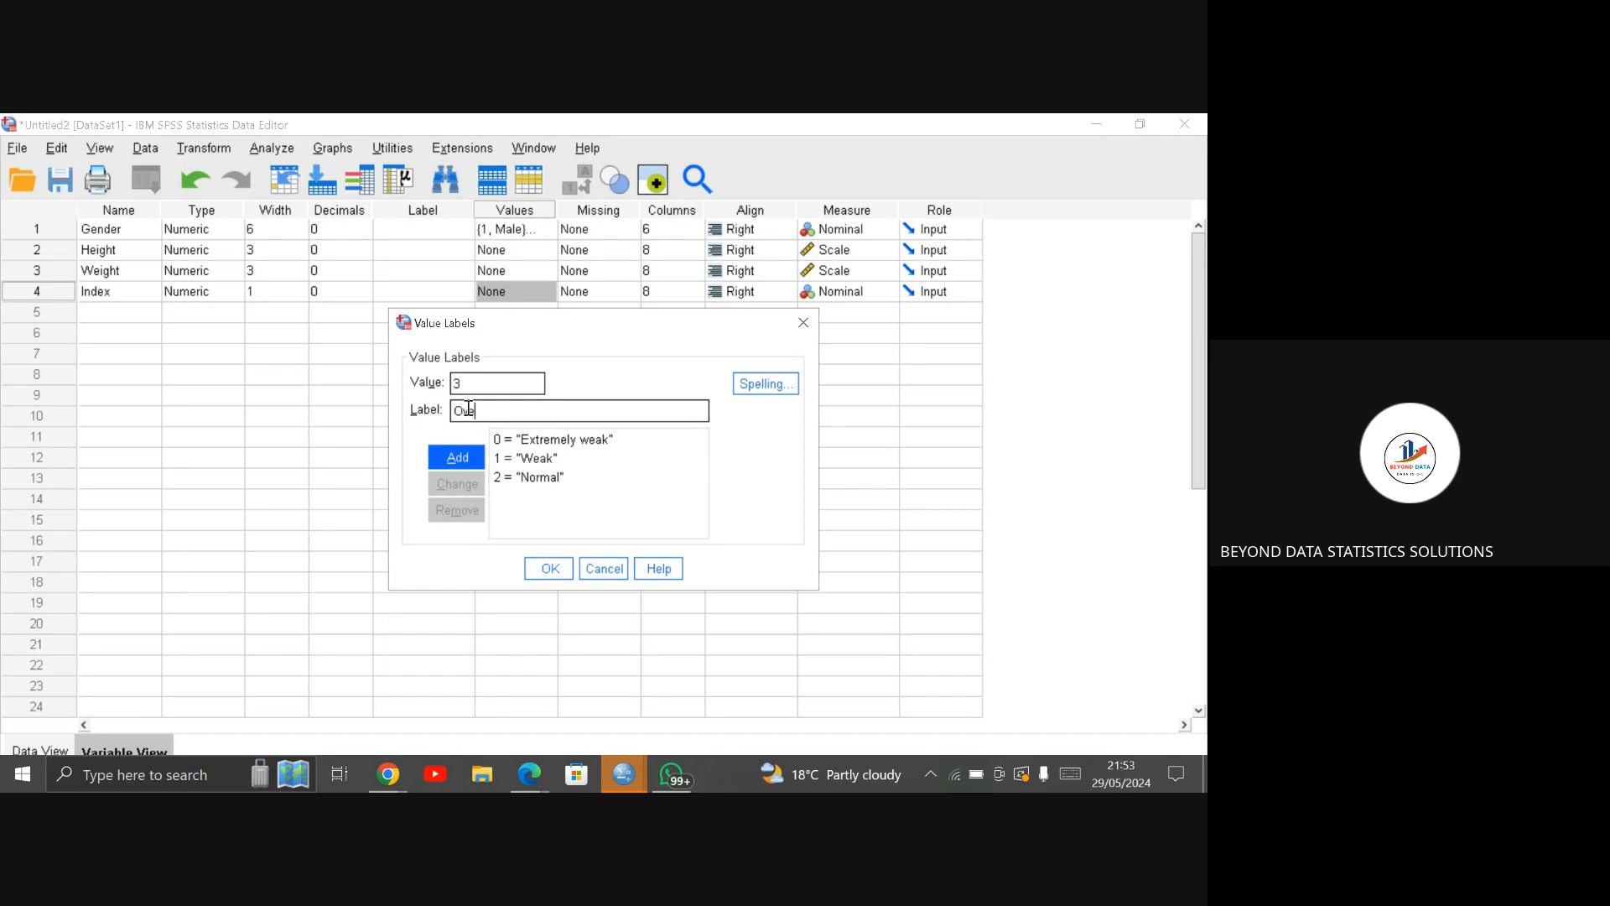
{"action": "type", "text": "rweight"}
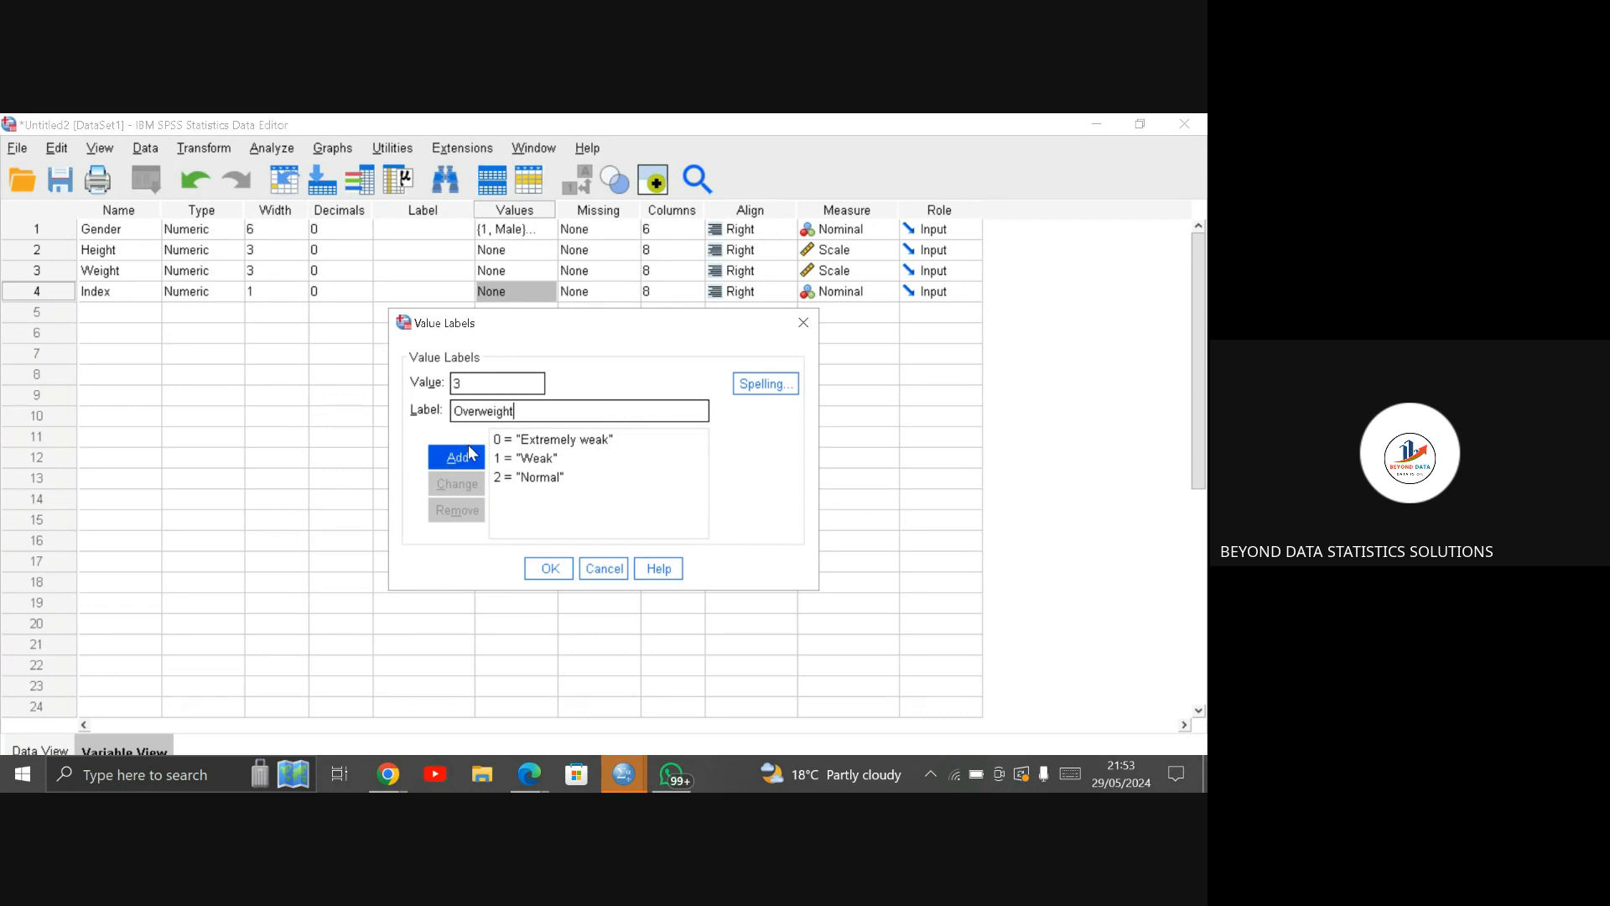
{"action": "left_click", "coordinate": [469, 454]}
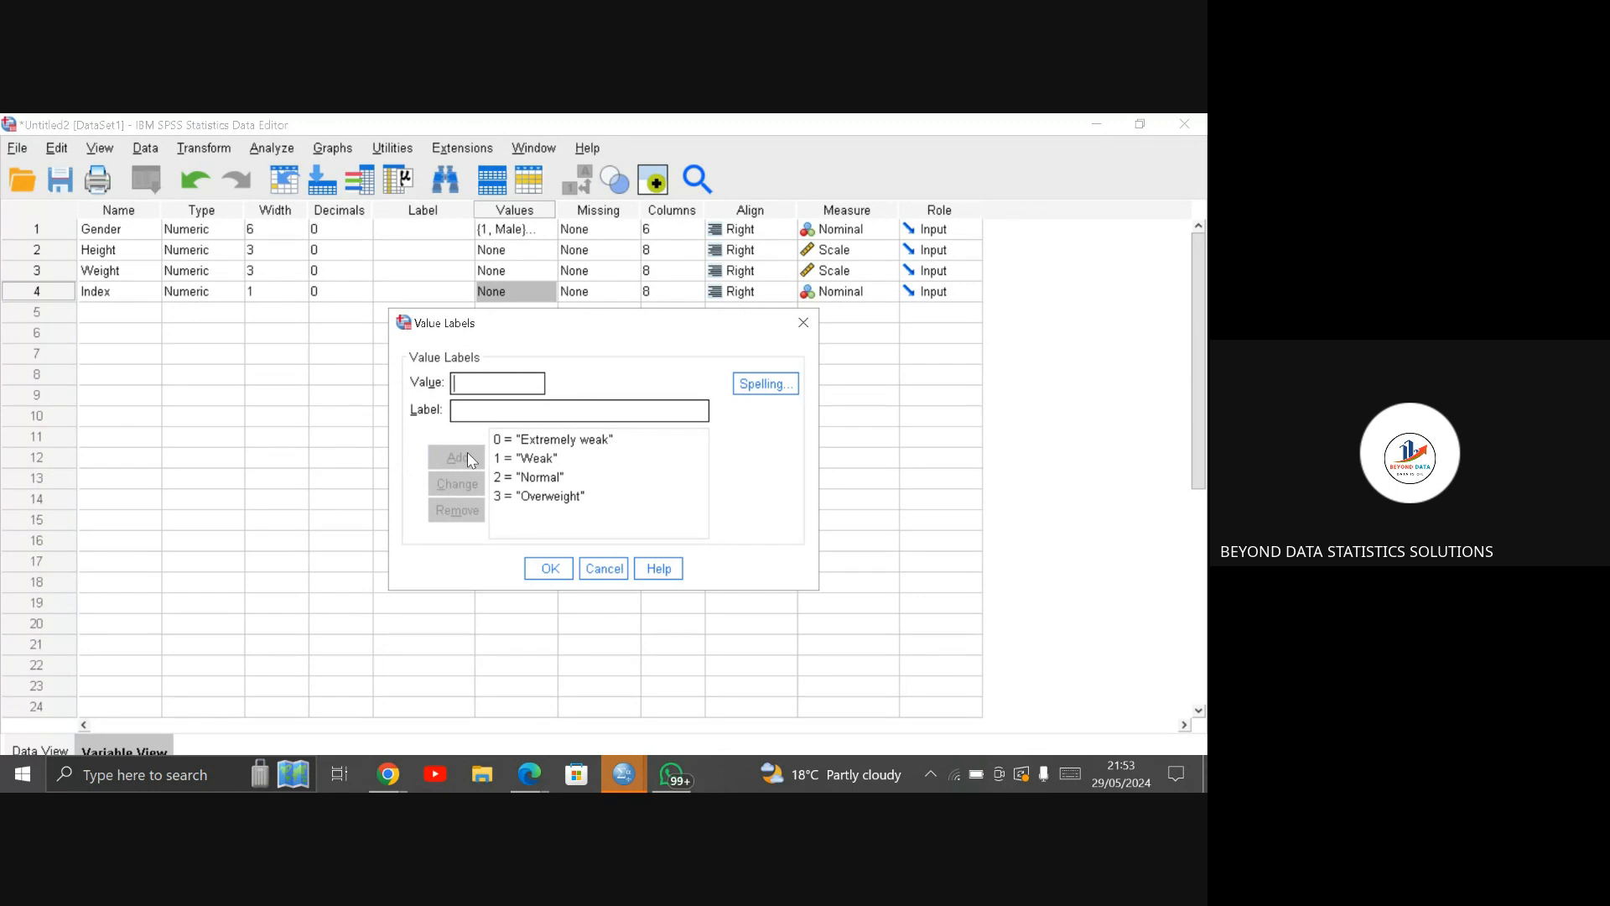
Step: Add the label "Obesity" for Index value 4
{"action": "left_click", "coordinate": [473, 392]}
{"action": "type", "text": "4"}
{"action": "left_click", "coordinate": [474, 412]}
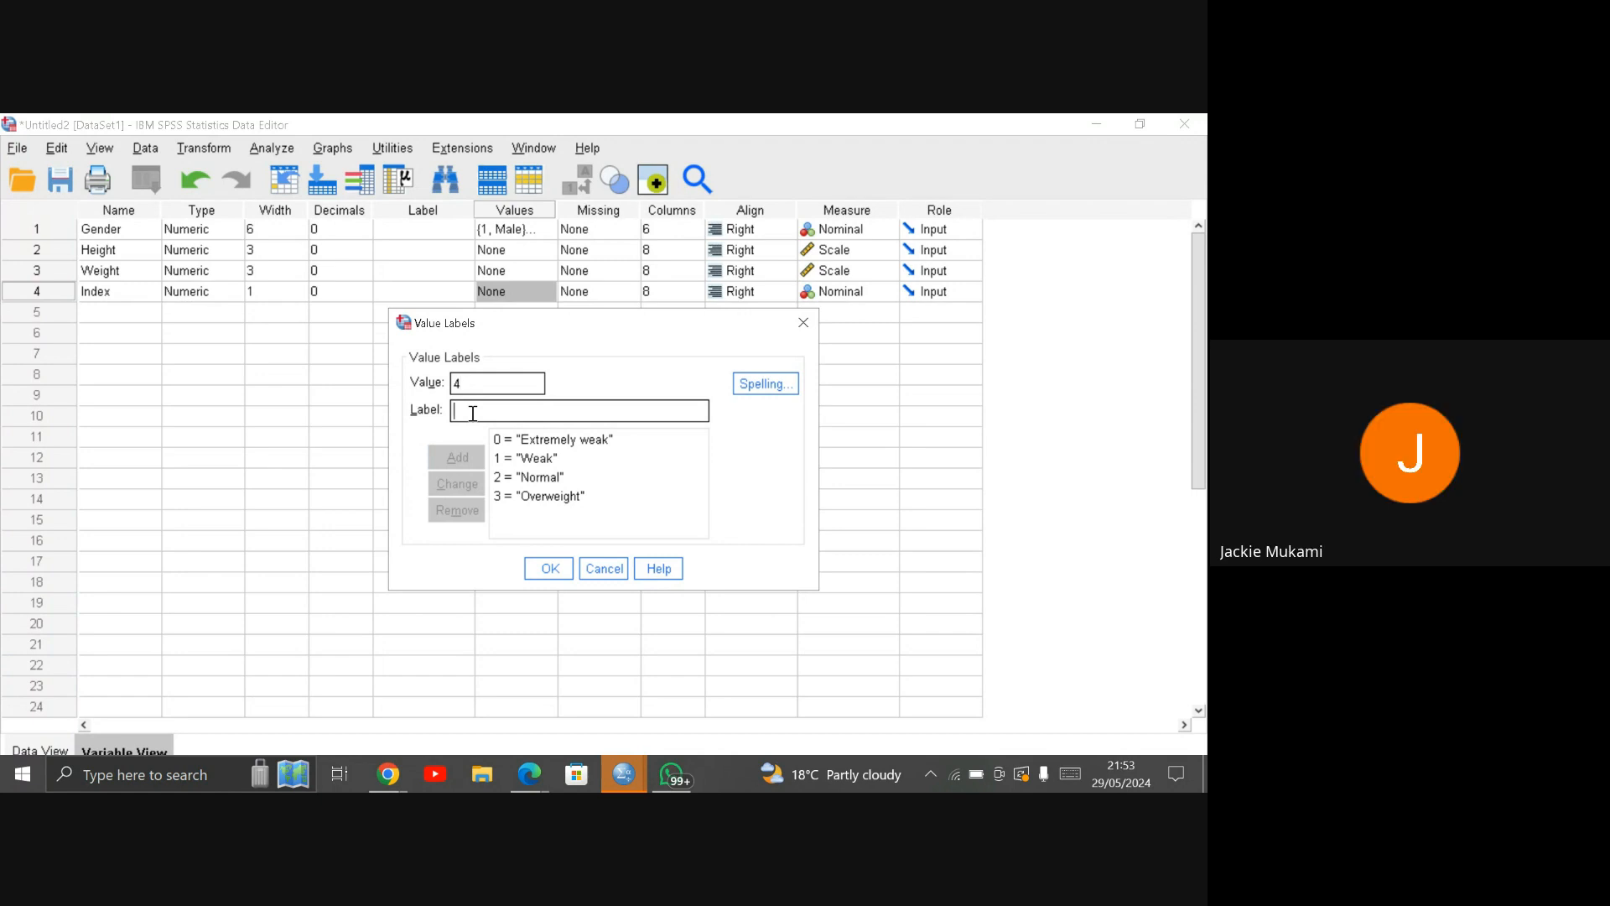
{"action": "type", "text": "O"}
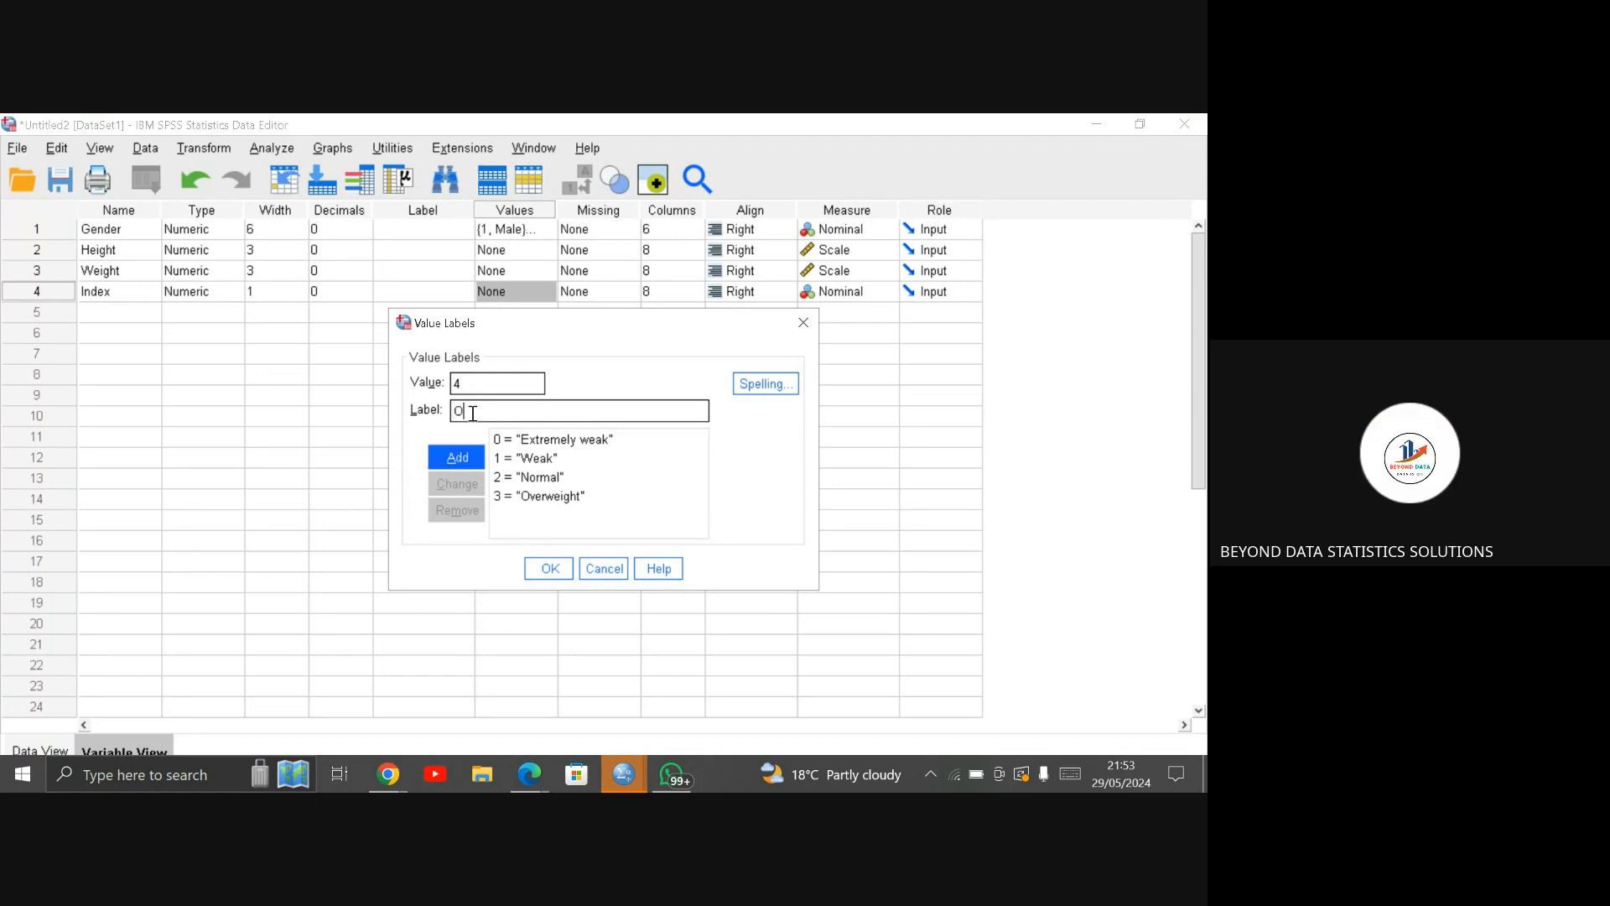
{"action": "type", "text": "b"}
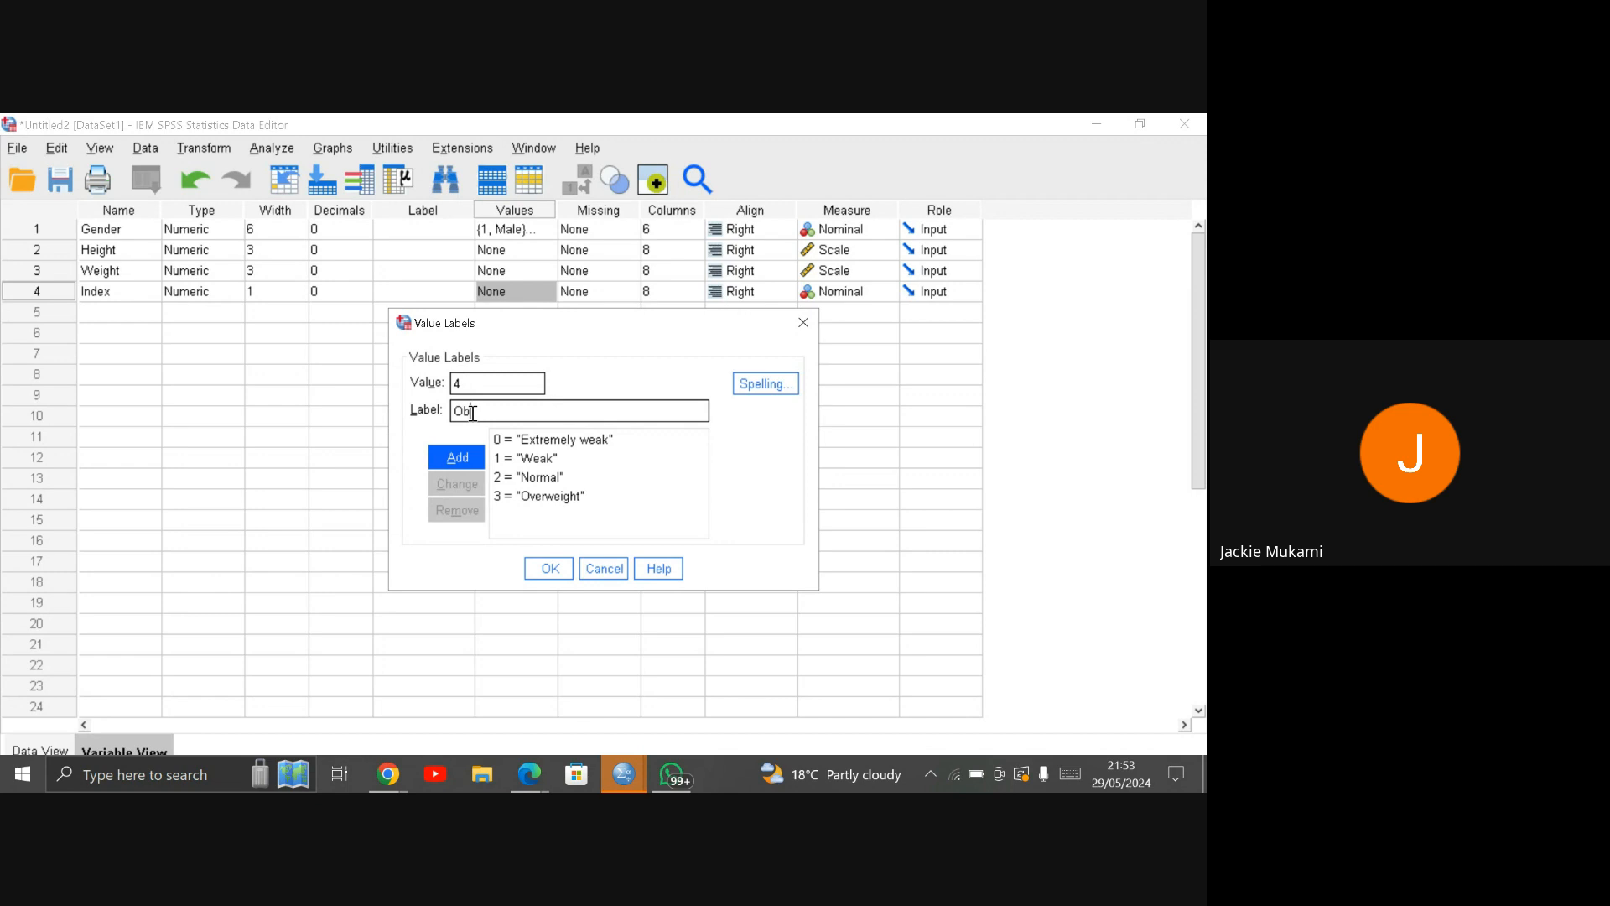
{"action": "type", "text": "esity"}
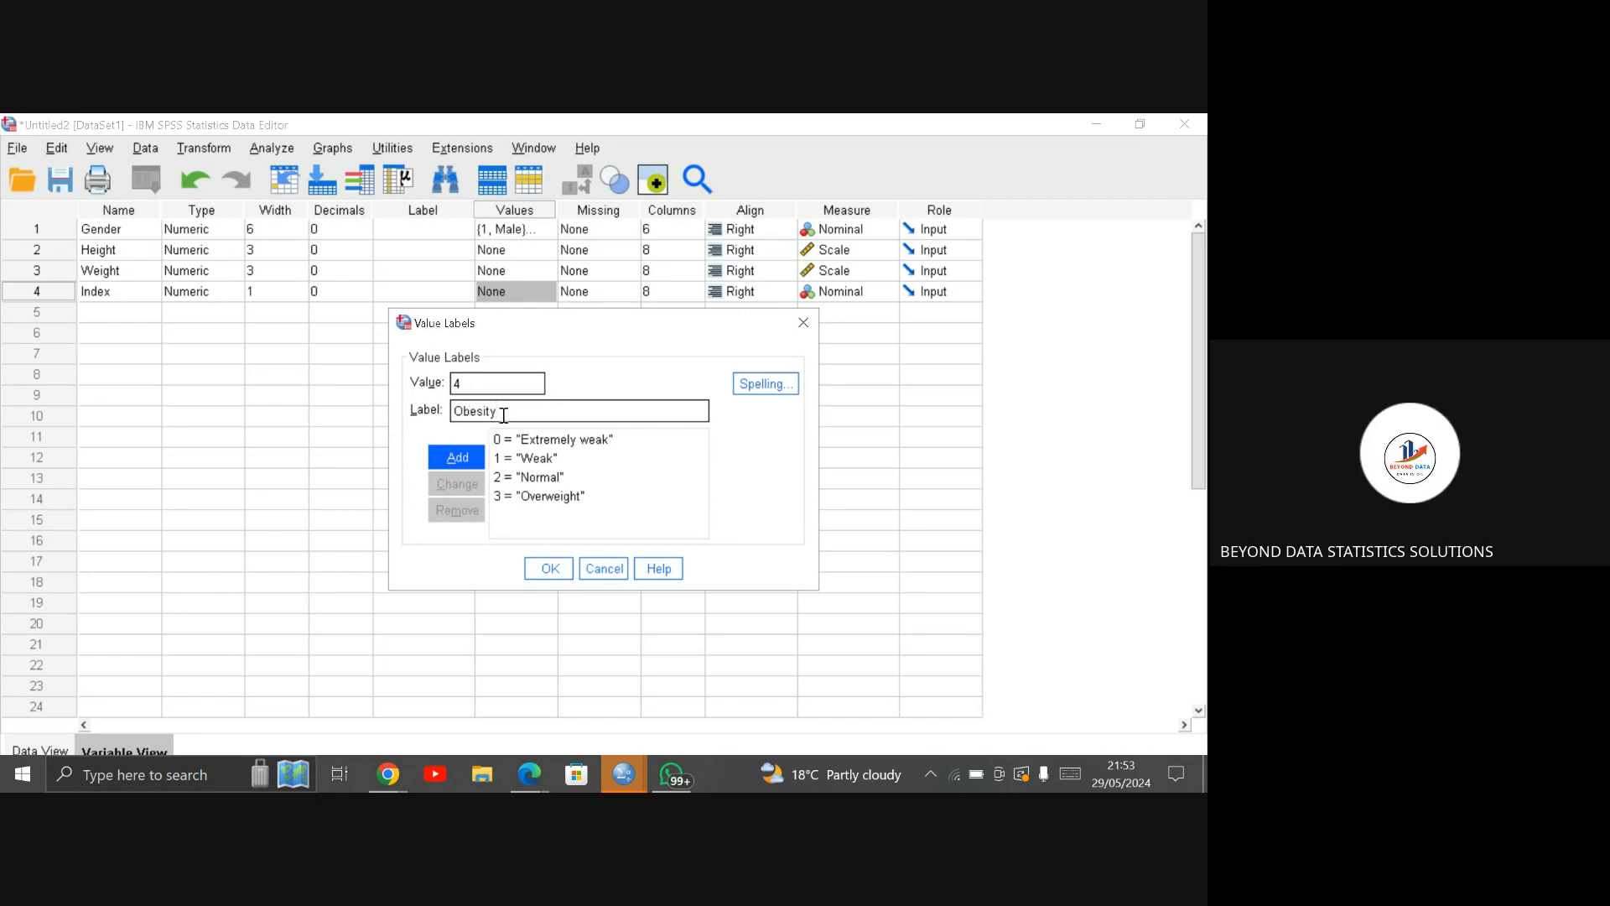
{"action": "left_click", "coordinate": [461, 458]}
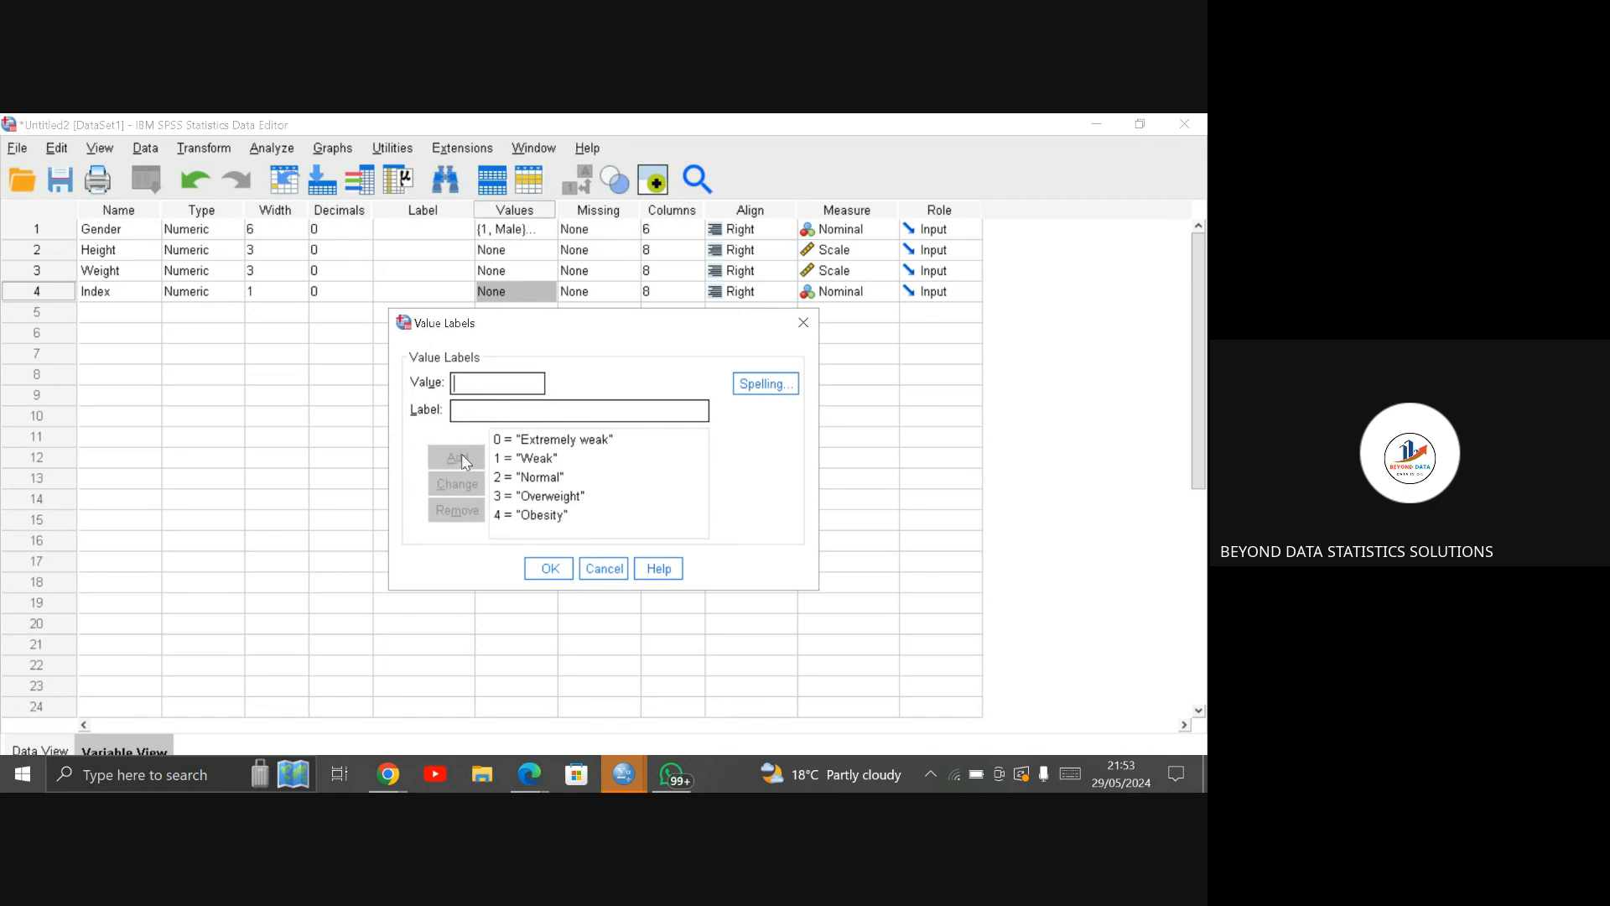
{"action": "left_click", "coordinate": [550, 570]}
Step: Add the label "Extreme obesity" for Index value 5
{"action": "left_click", "coordinate": [487, 390]}
{"action": "type", "text": "5"}
{"action": "left_click", "coordinate": [487, 412]}
{"action": "type", "text": "Extreme obesity"}
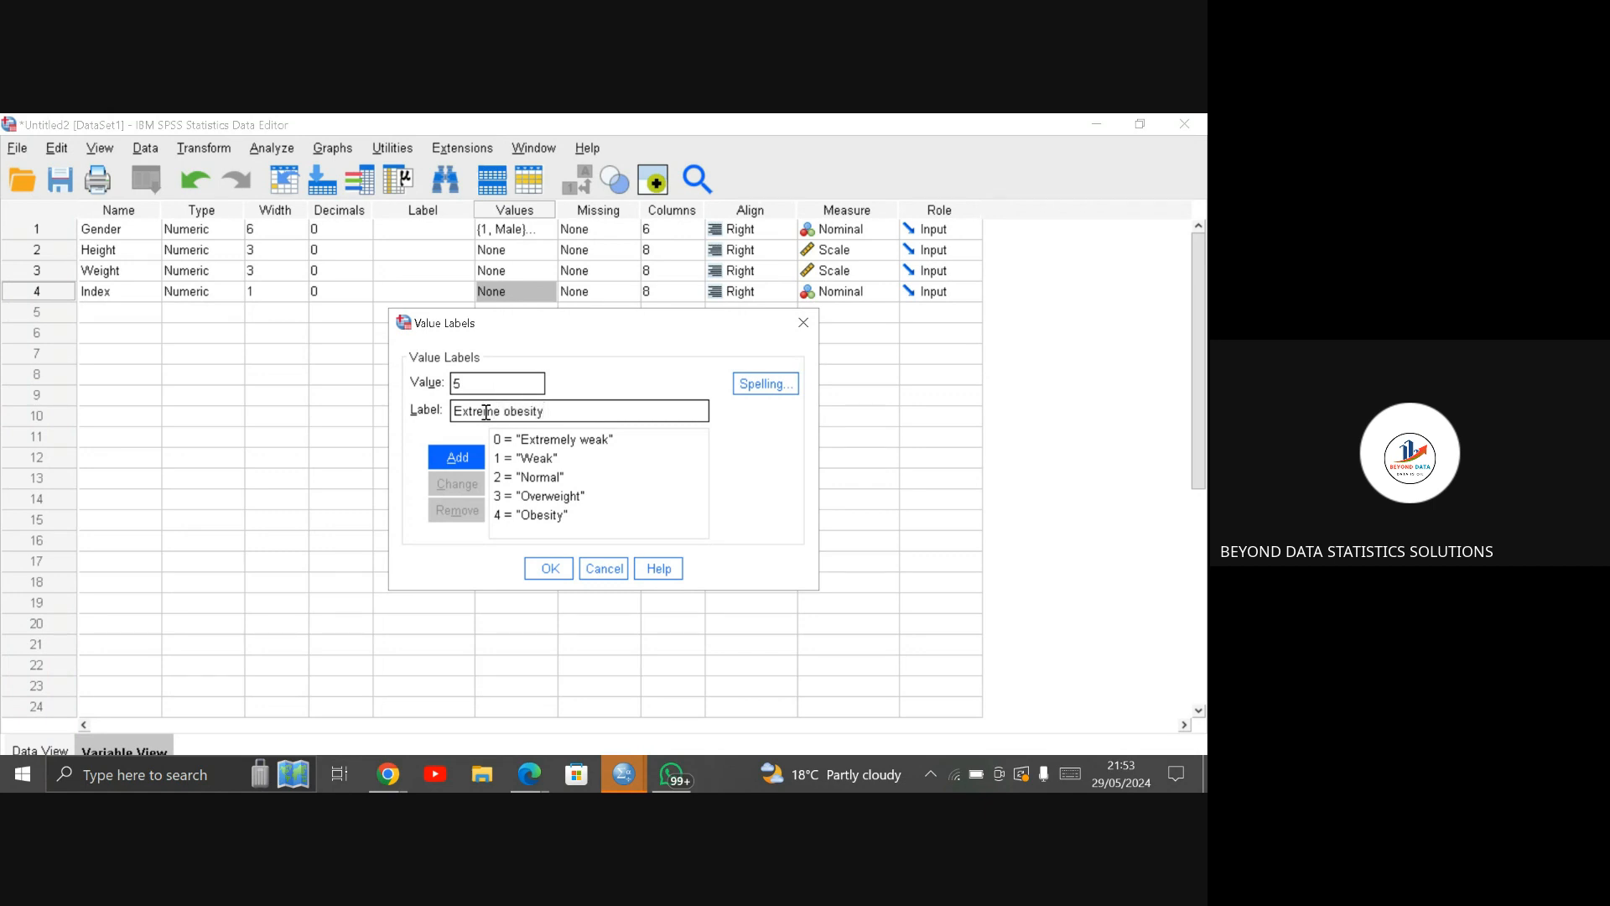
{"action": "left_click", "coordinate": [472, 456]}
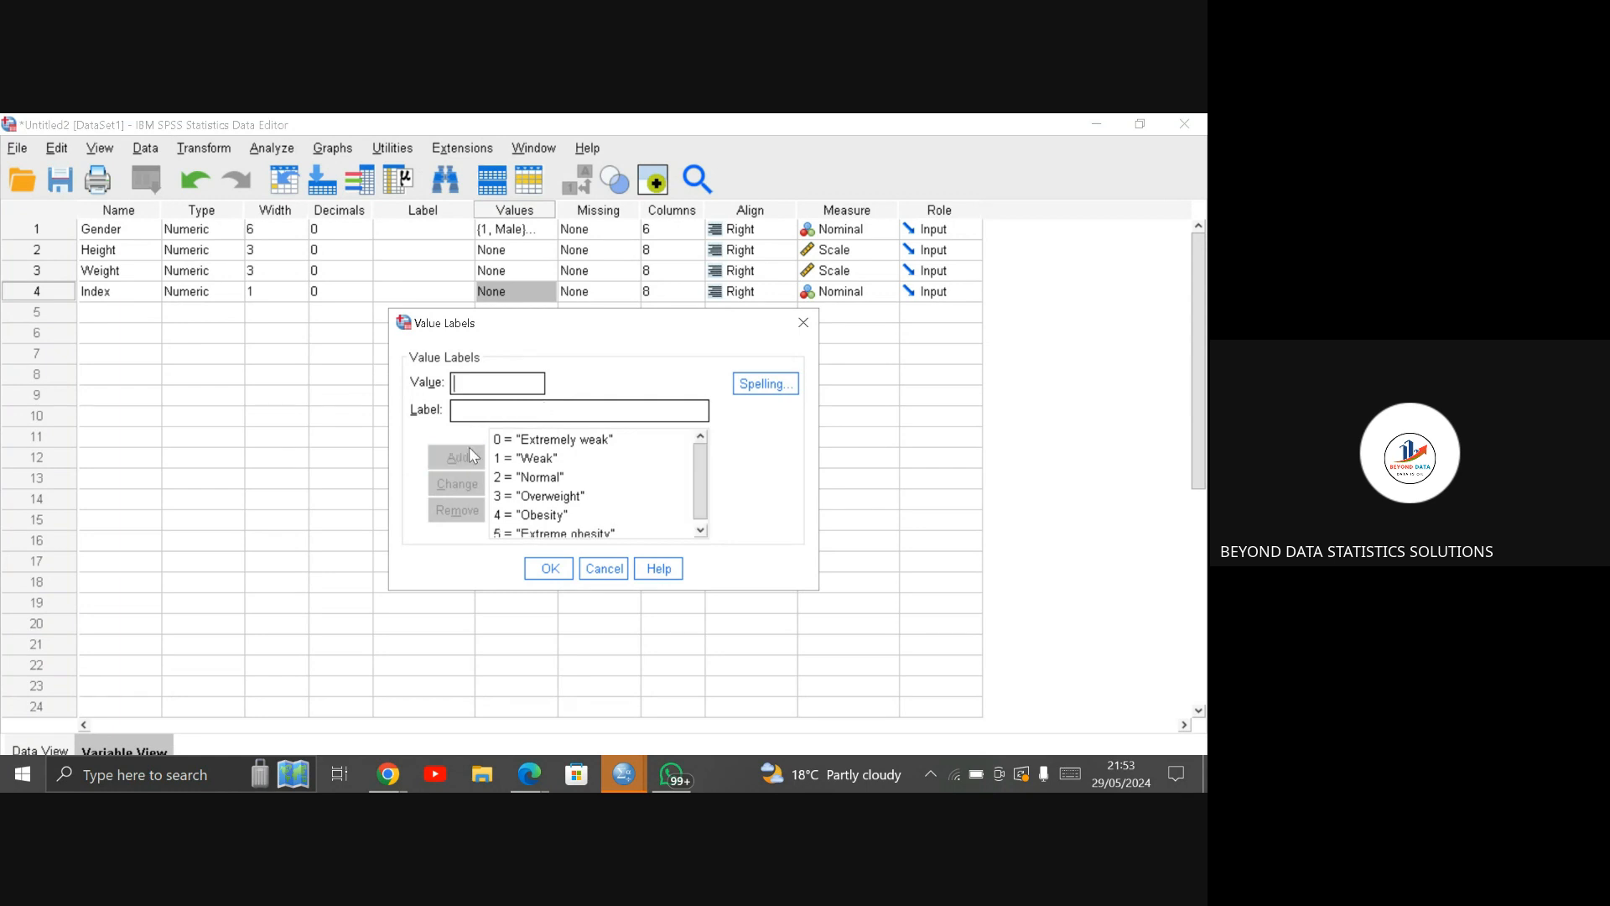
Step: Apply the Index value labels and show value labels instead of numeric codes in the data
{"action": "left_click", "coordinate": [551, 569]}
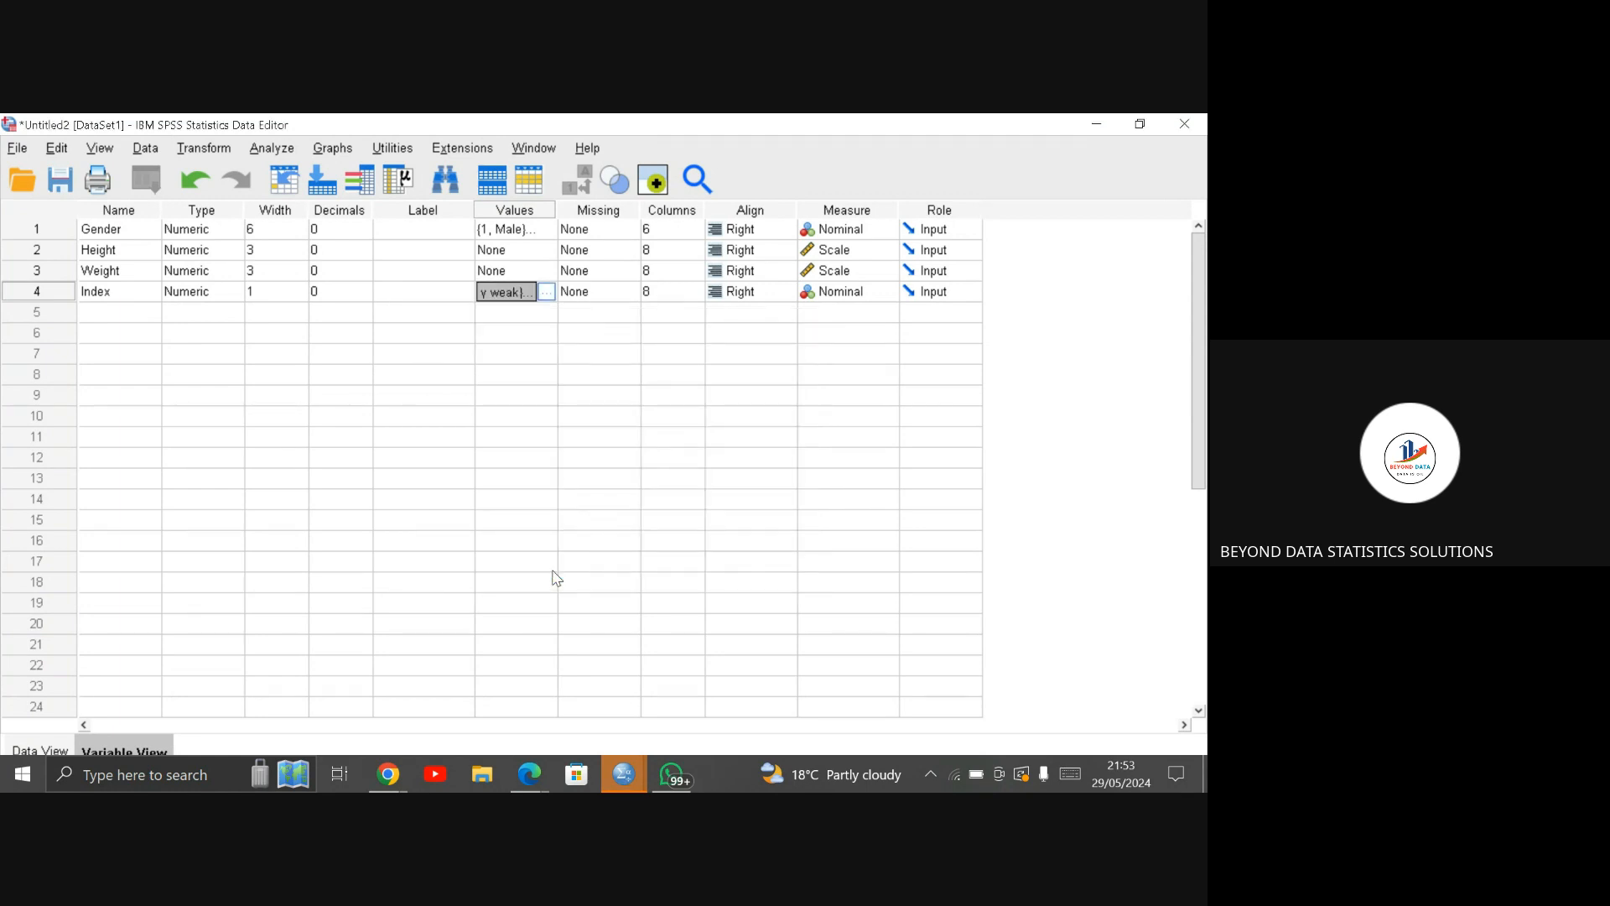
{"action": "left_click", "coordinate": [53, 749]}
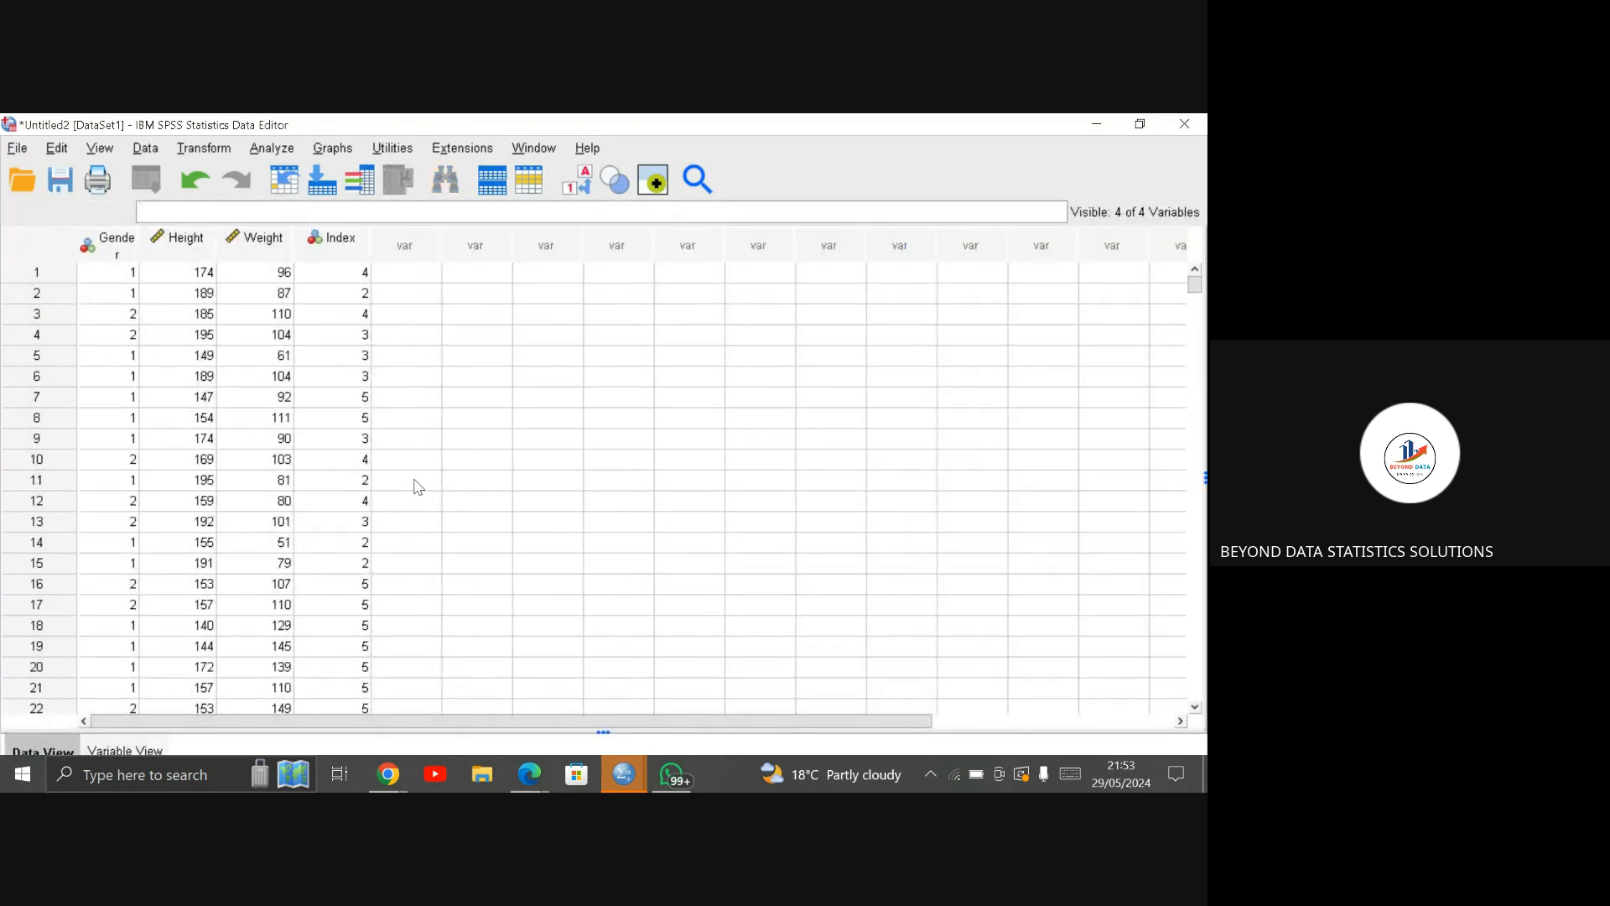
{"action": "left_click", "coordinate": [578, 180]}
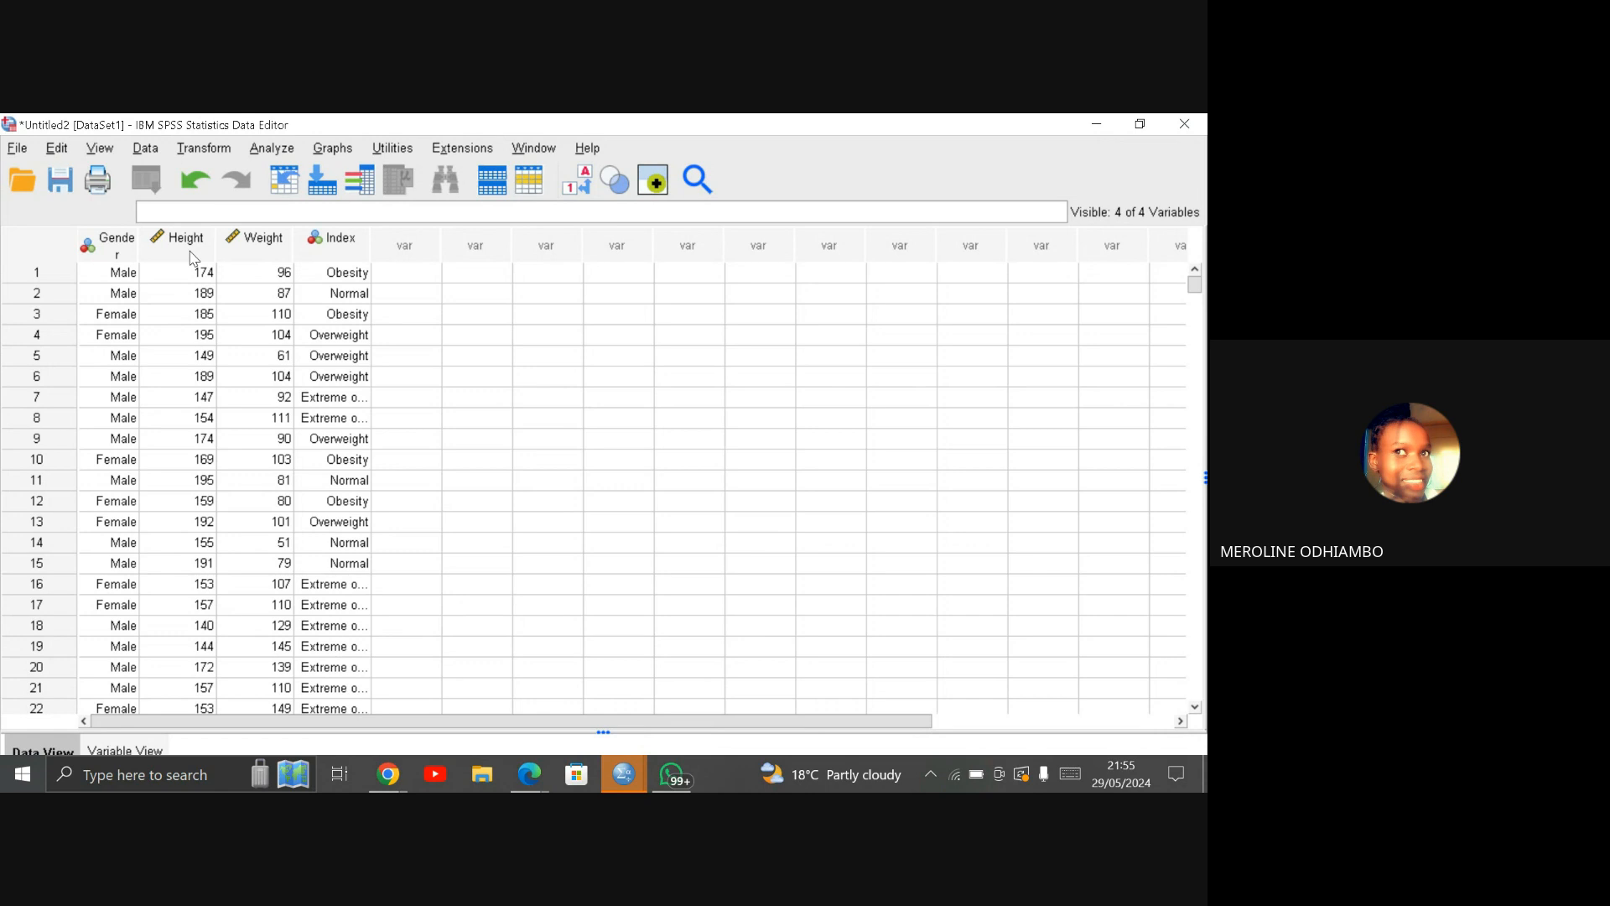
Step: Start computing a new variable with Height_m as the target variable name
{"action": "left_click", "coordinate": [203, 149]}
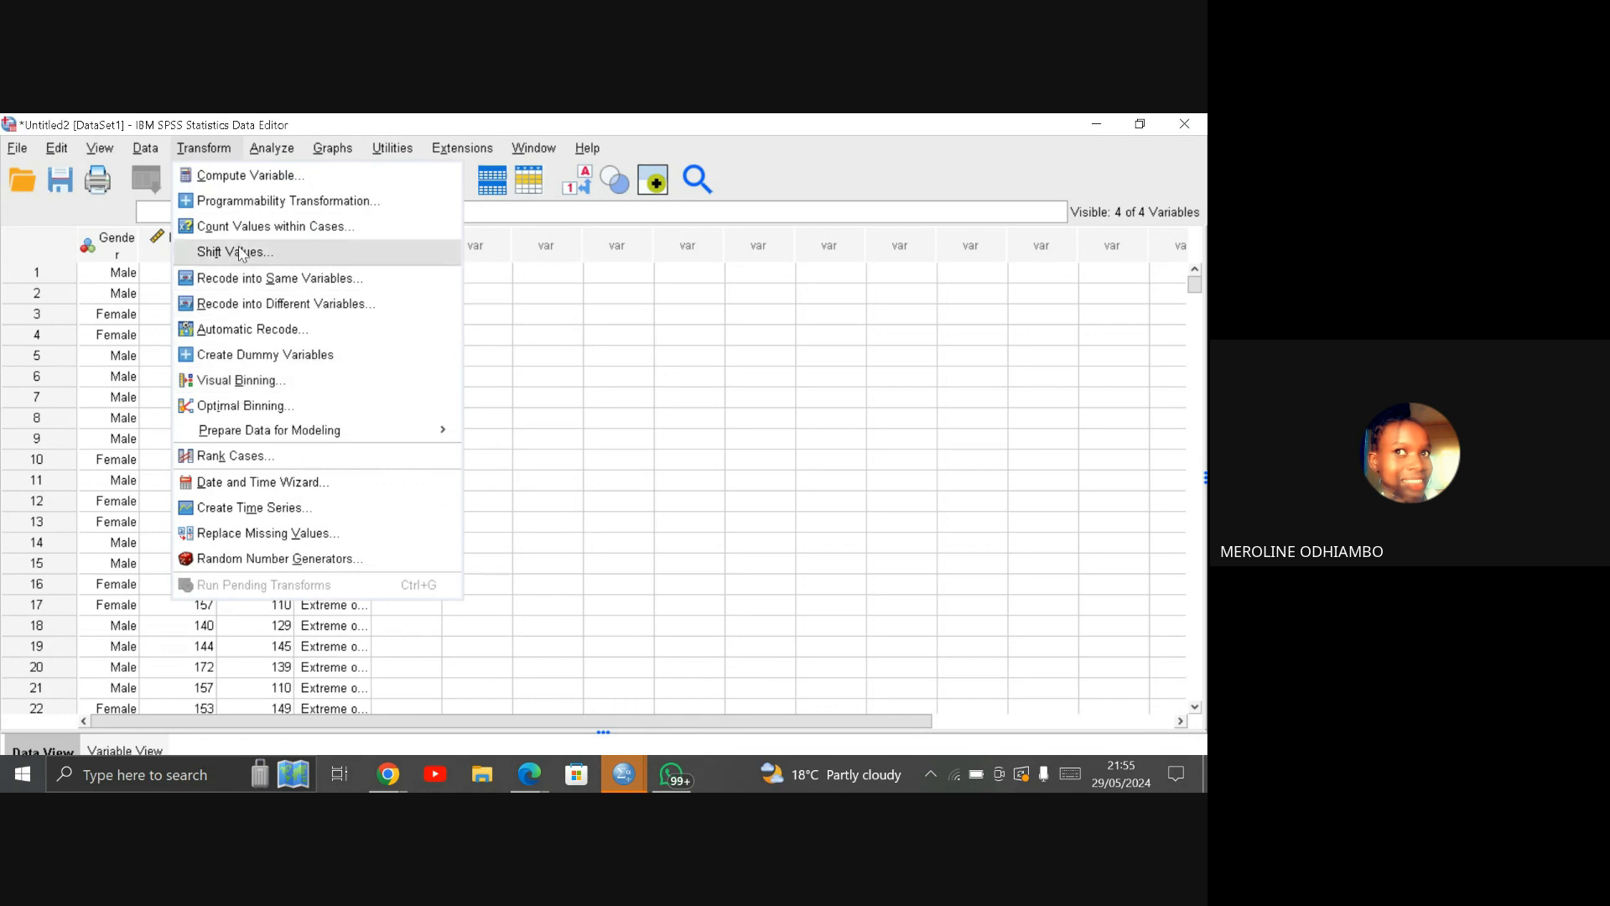
{"action": "left_click", "coordinate": [237, 177]}
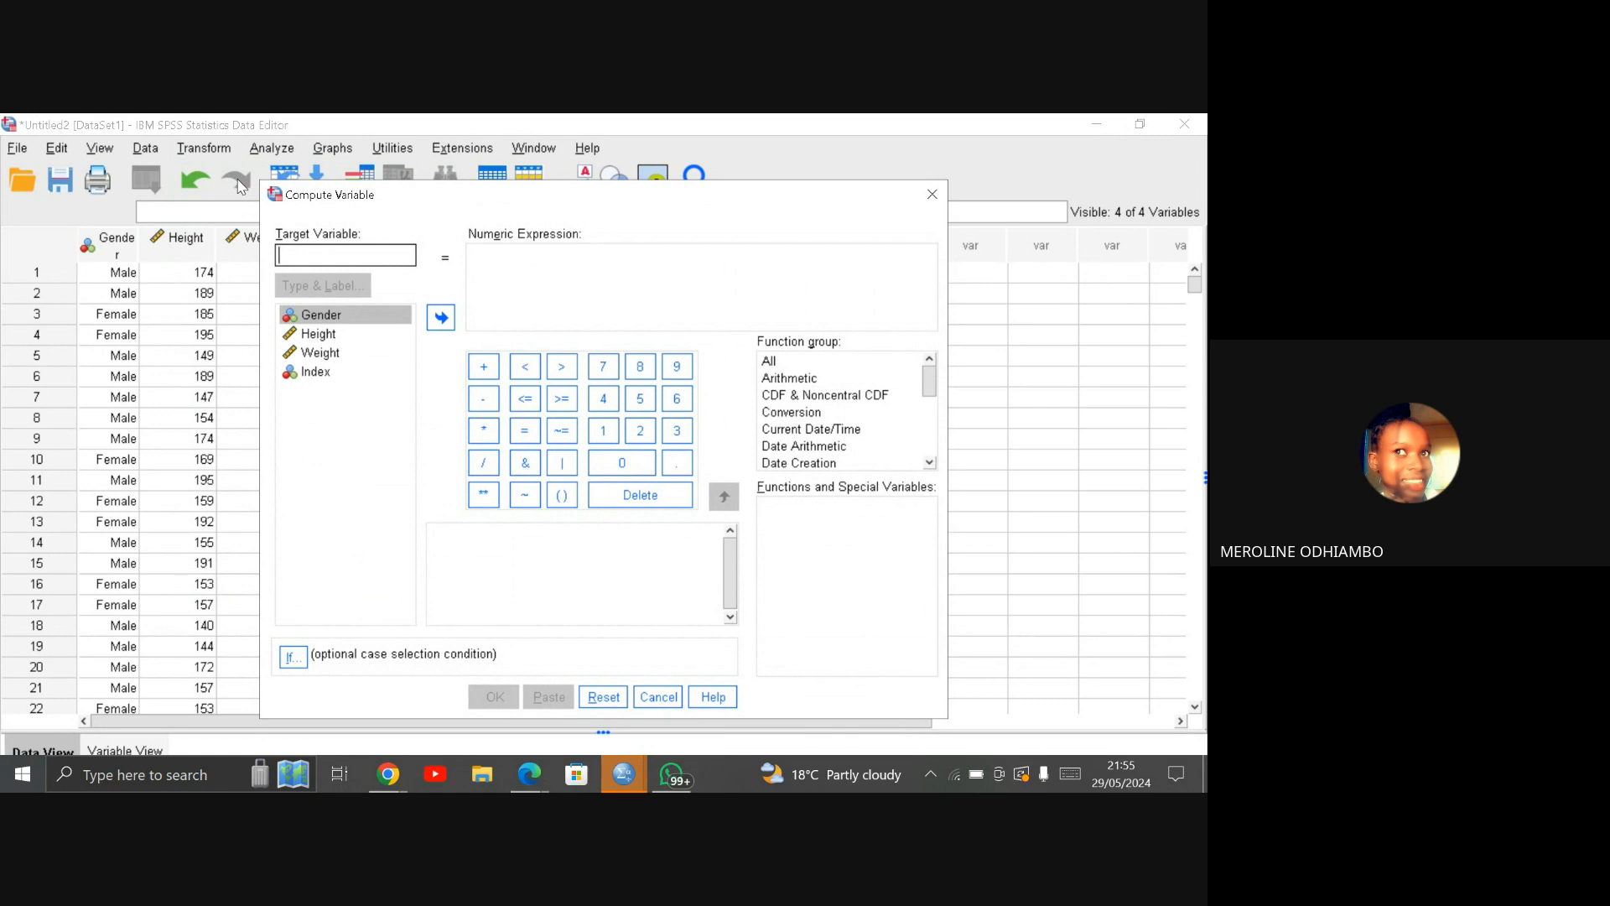
{"action": "type", "text": "he"}
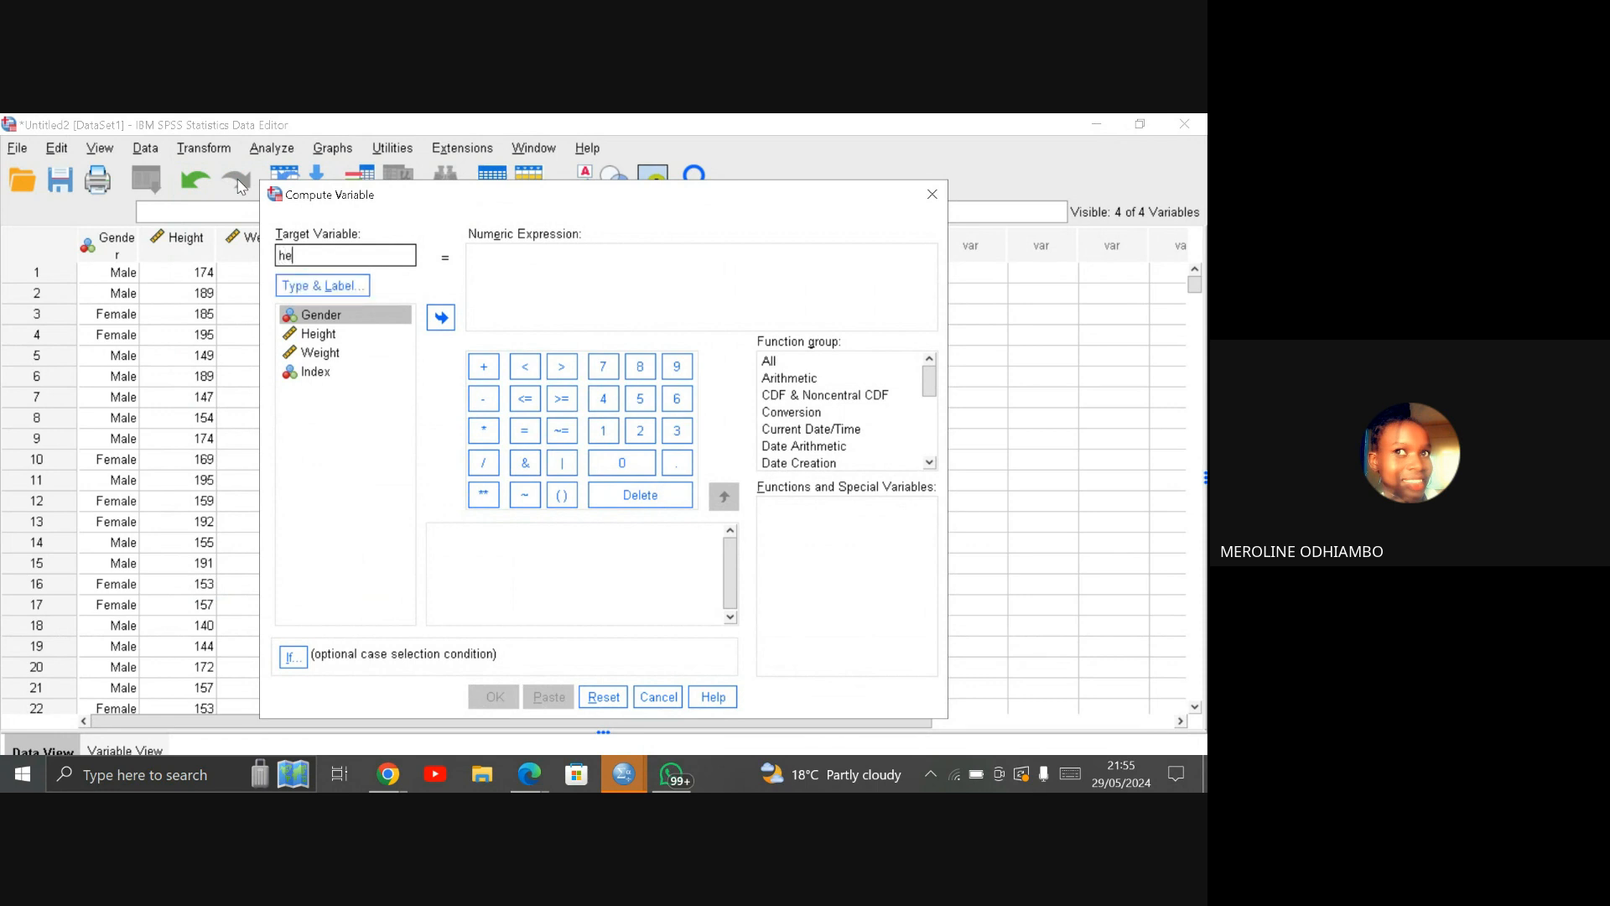
{"action": "type", "text": "ight_"}
{"action": "type", "text": " m"}
{"action": "left_click", "coordinate": [286, 257]}
{"action": "key", "text": "BackSpace"}
{"action": "type", "text": "H"}
Step: Set the numeric expression for Height_m to Height / 100
{"action": "left_click", "coordinate": [315, 335]}
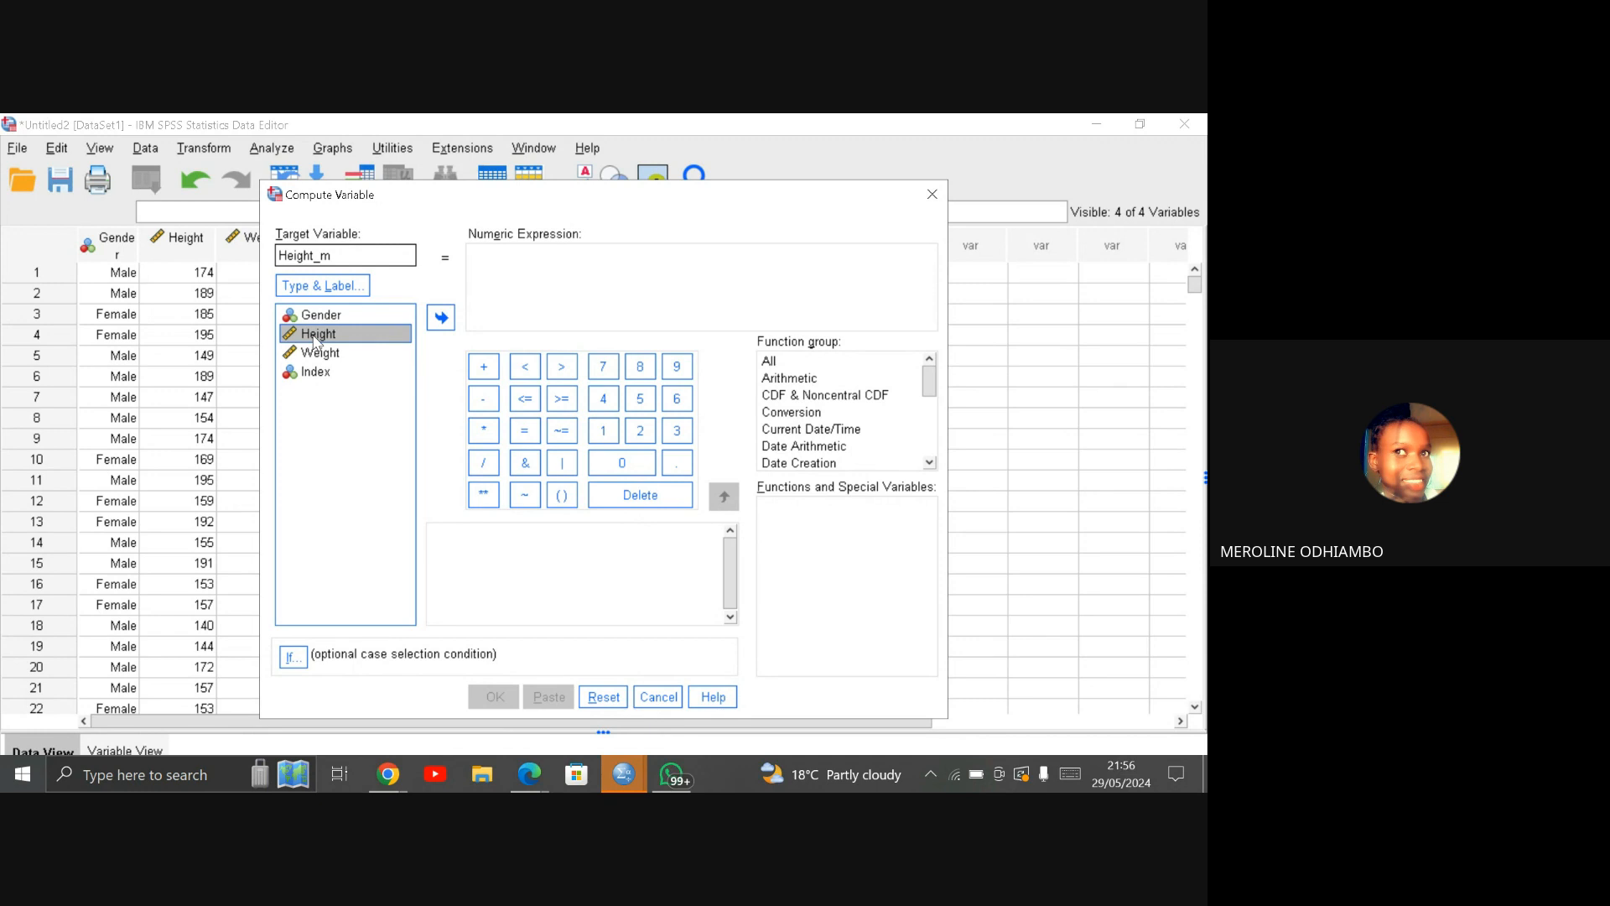
{"action": "left_click", "coordinate": [441, 317]}
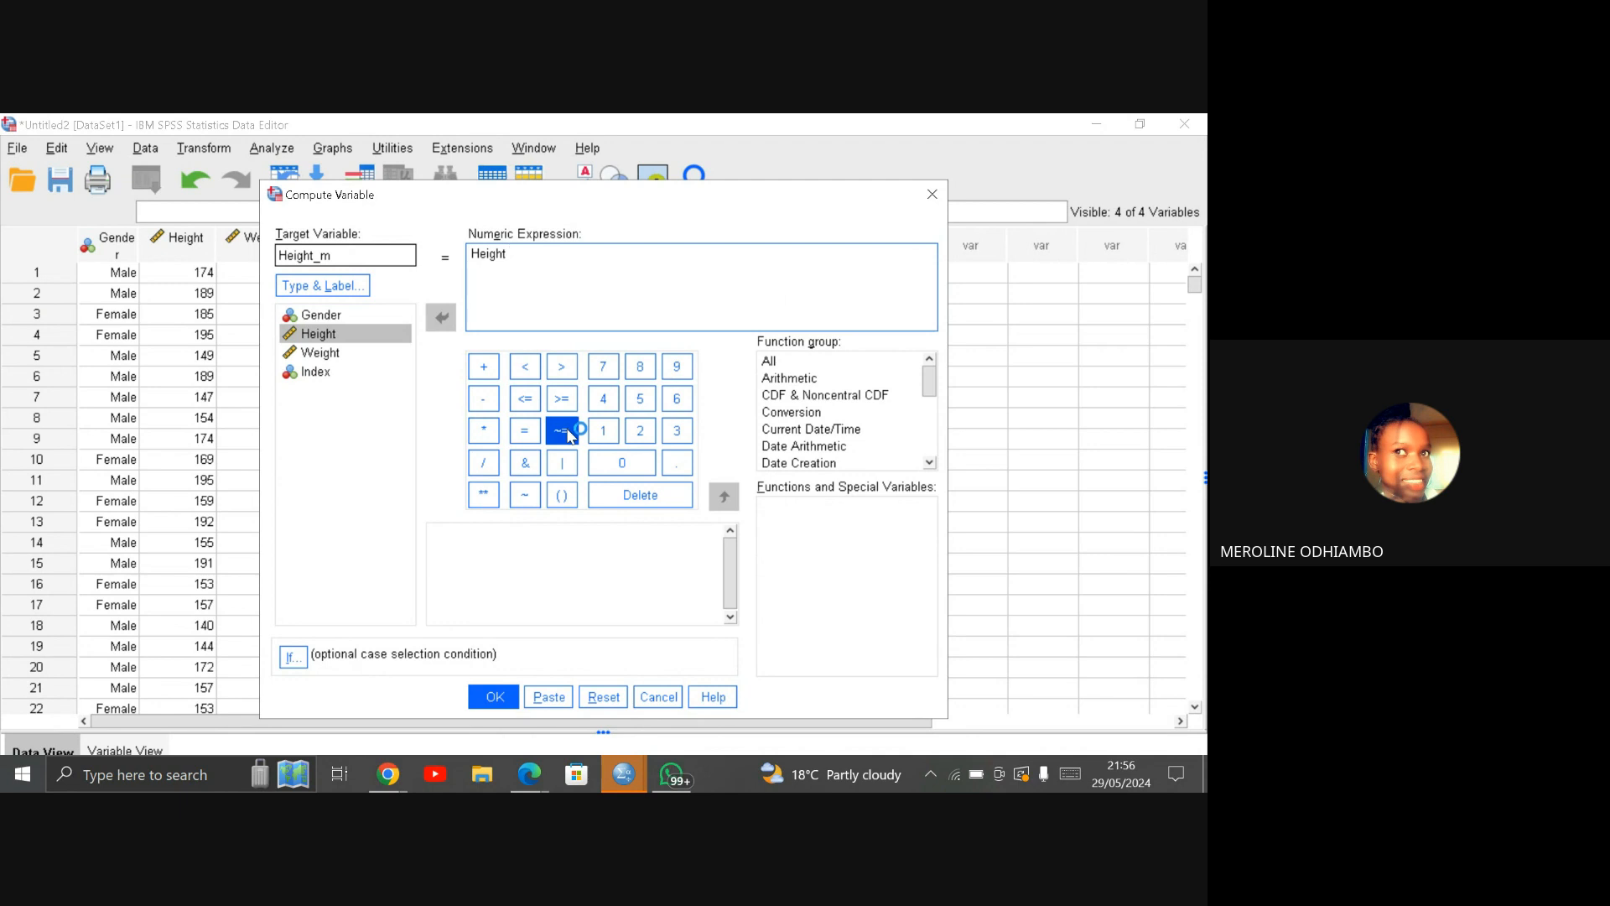
{"action": "left_click", "coordinate": [491, 466]}
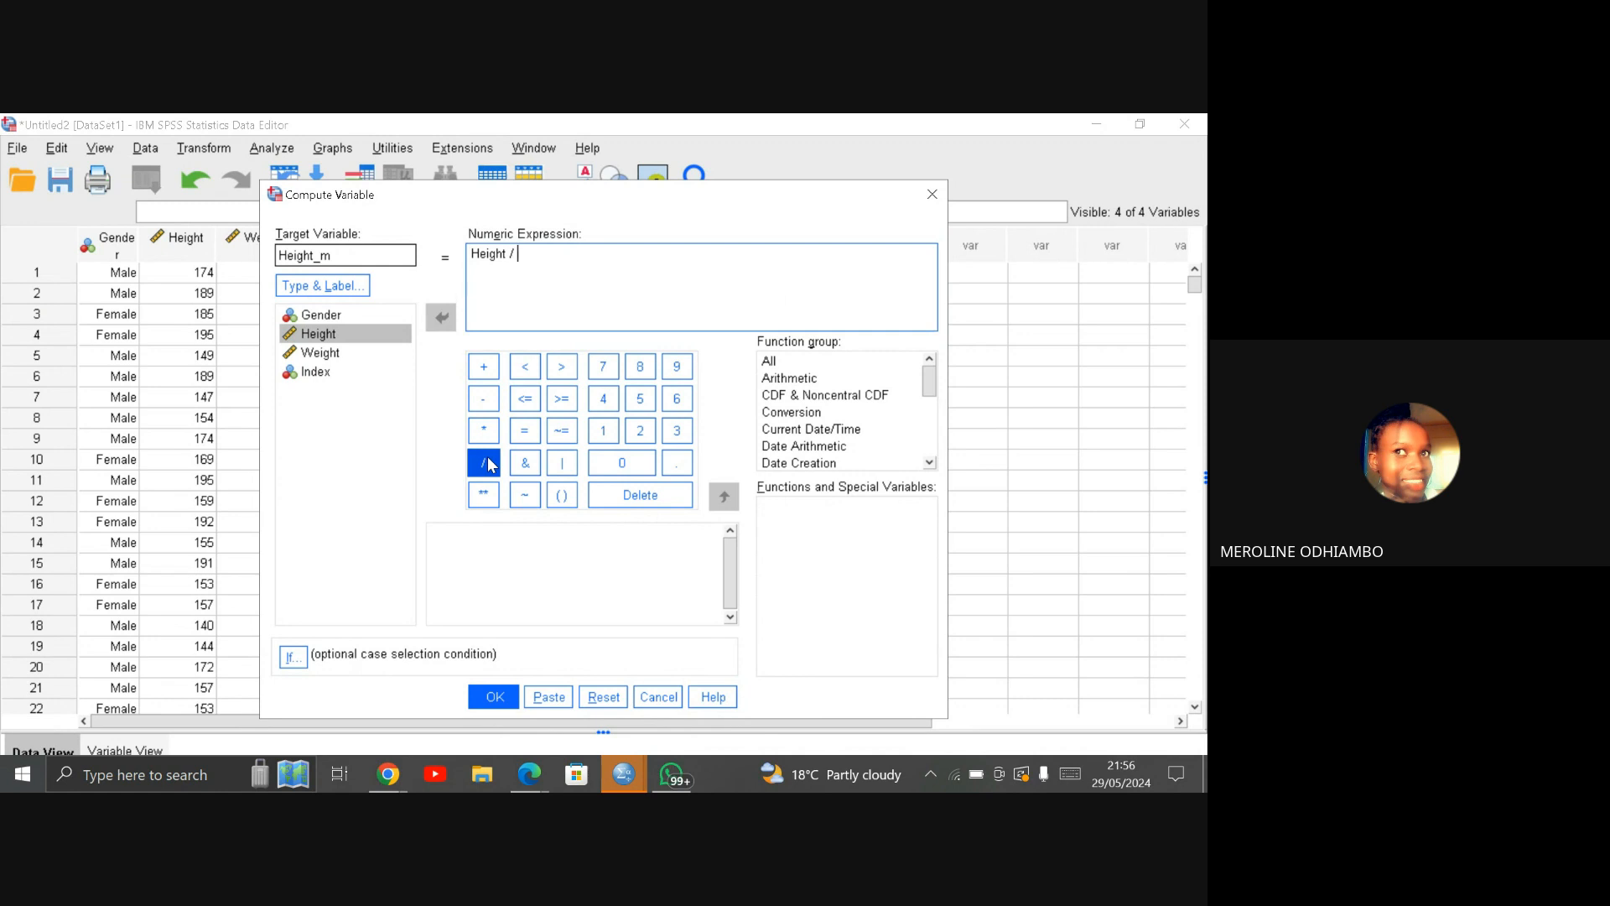
{"action": "left_click", "coordinate": [608, 436]}
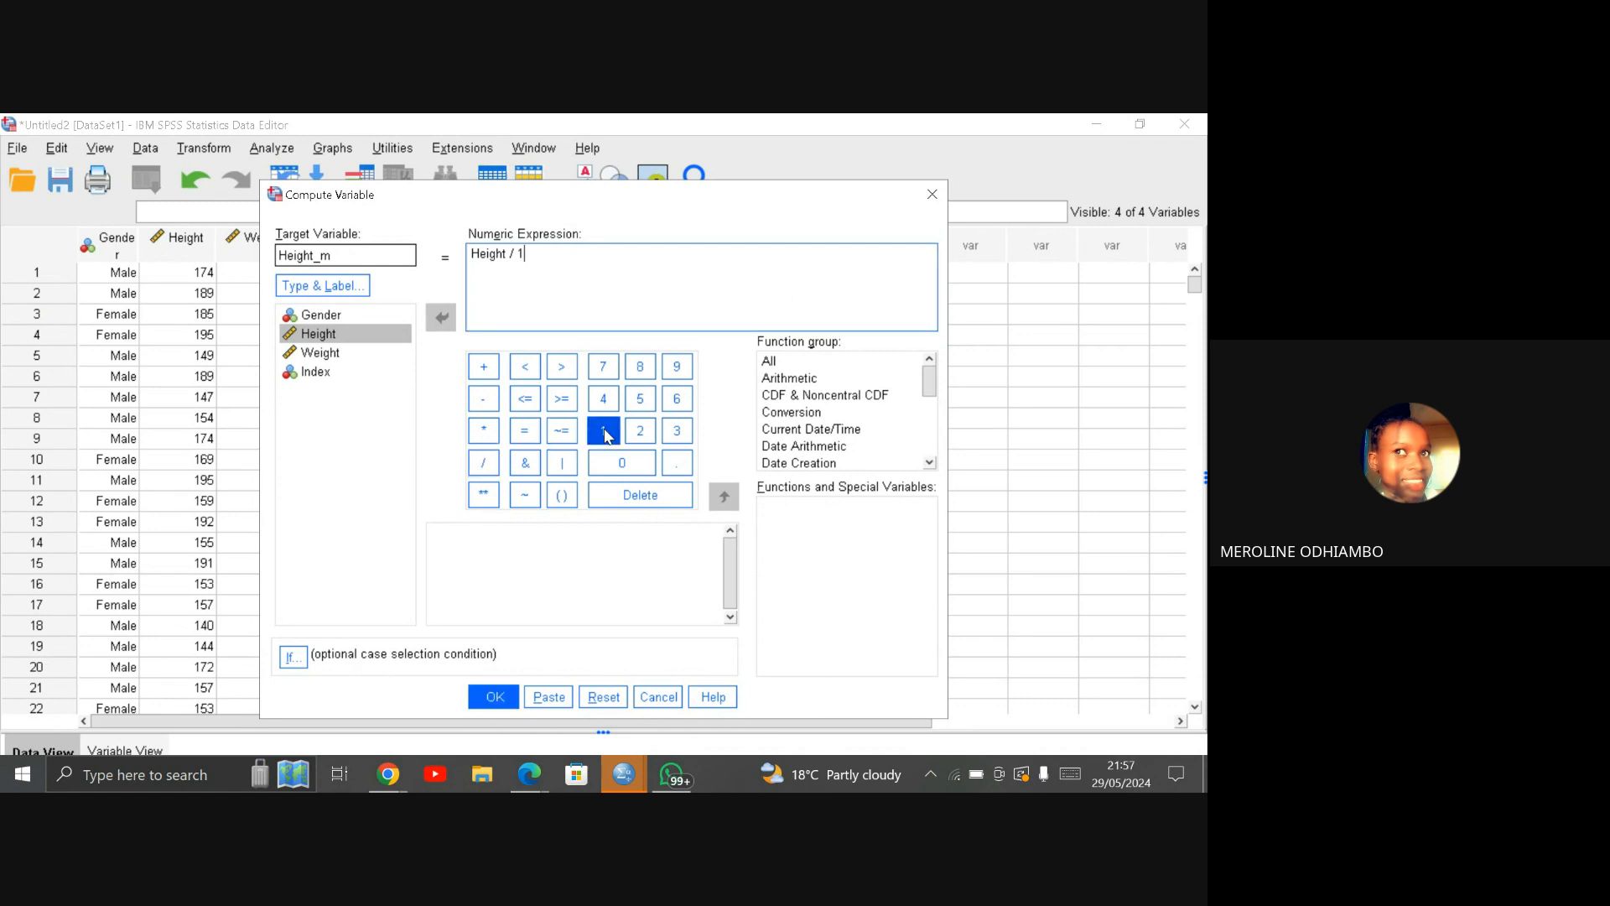
{"action": "left_click", "coordinate": [622, 465]}
{"action": "left_click", "coordinate": [621, 466]}
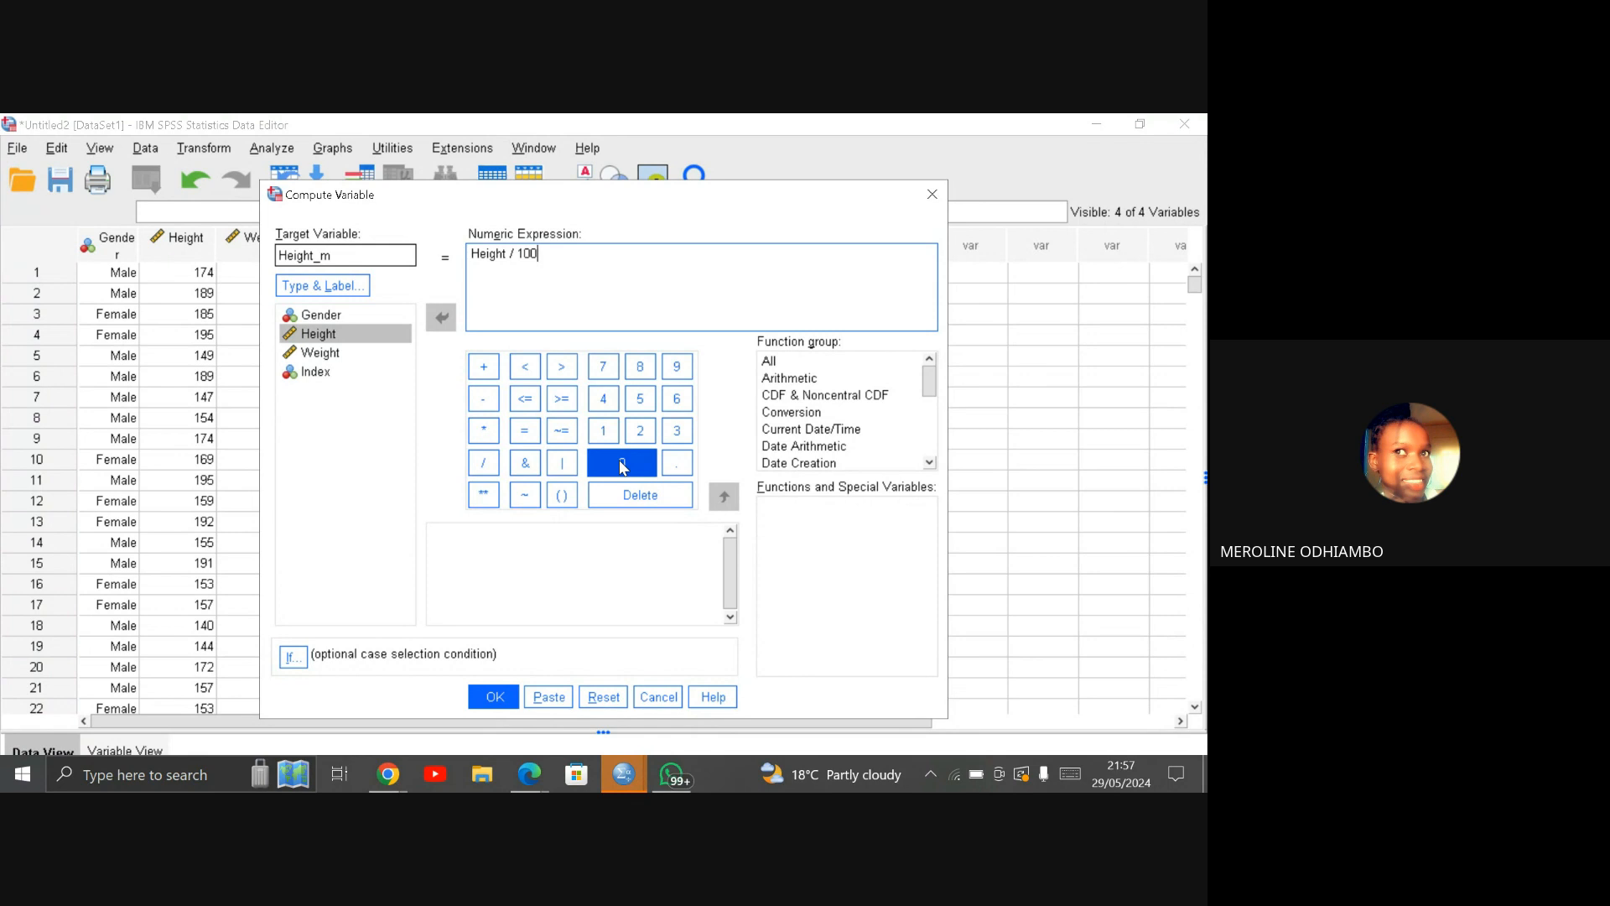
Step: Run the Height_m computation and minimize the output viewer, keeping its contents open
{"action": "left_click", "coordinate": [513, 701]}
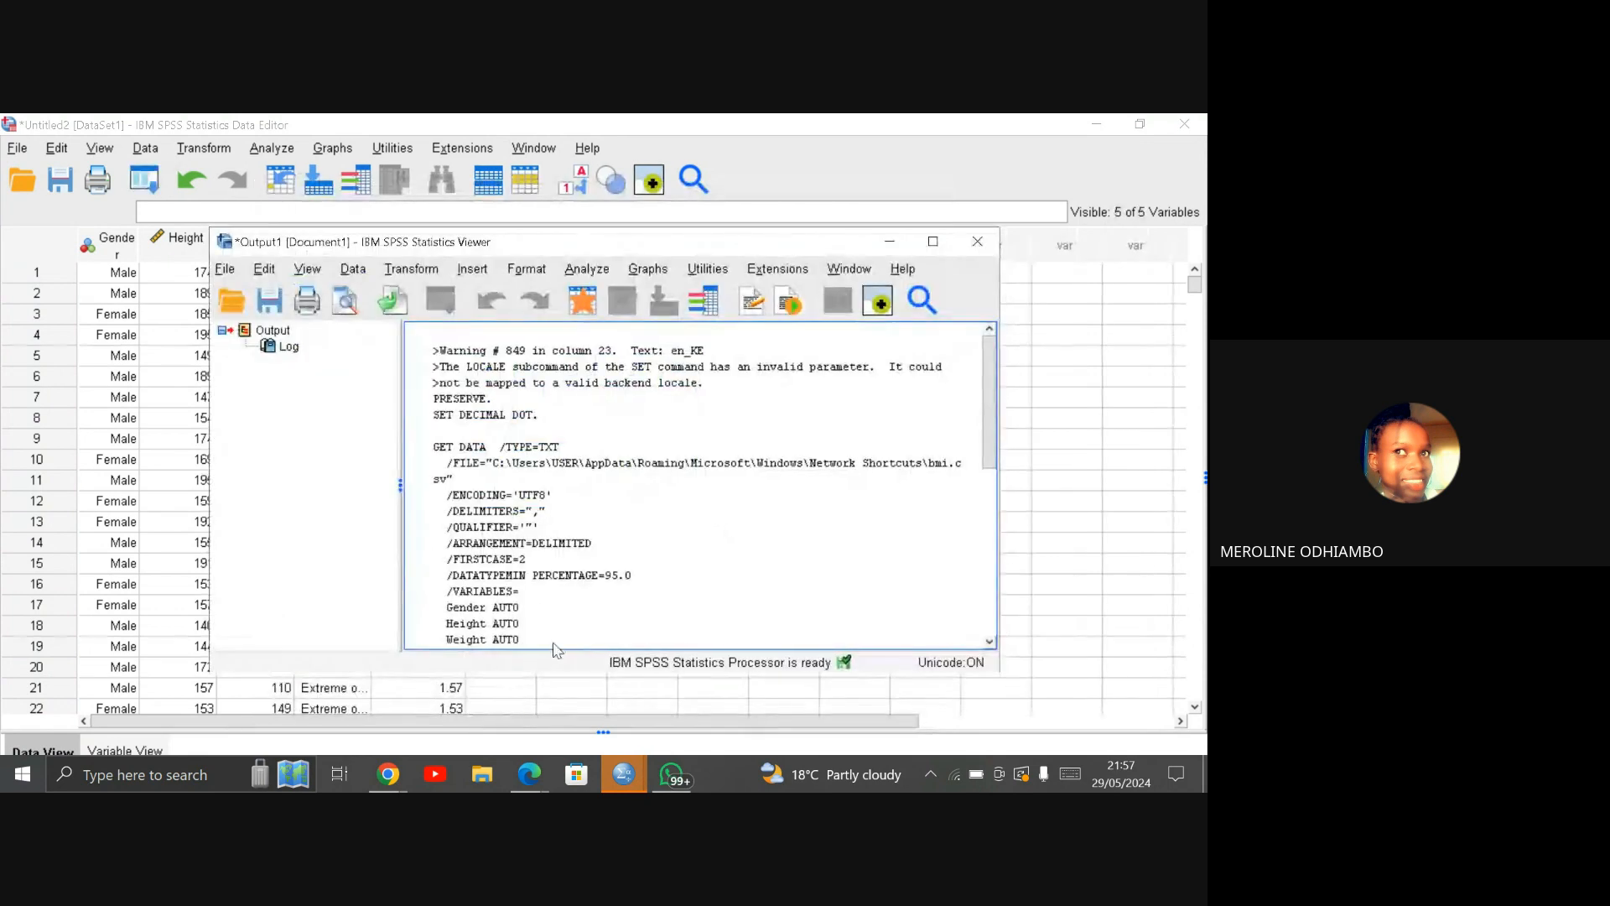
{"action": "left_click", "coordinate": [979, 248]}
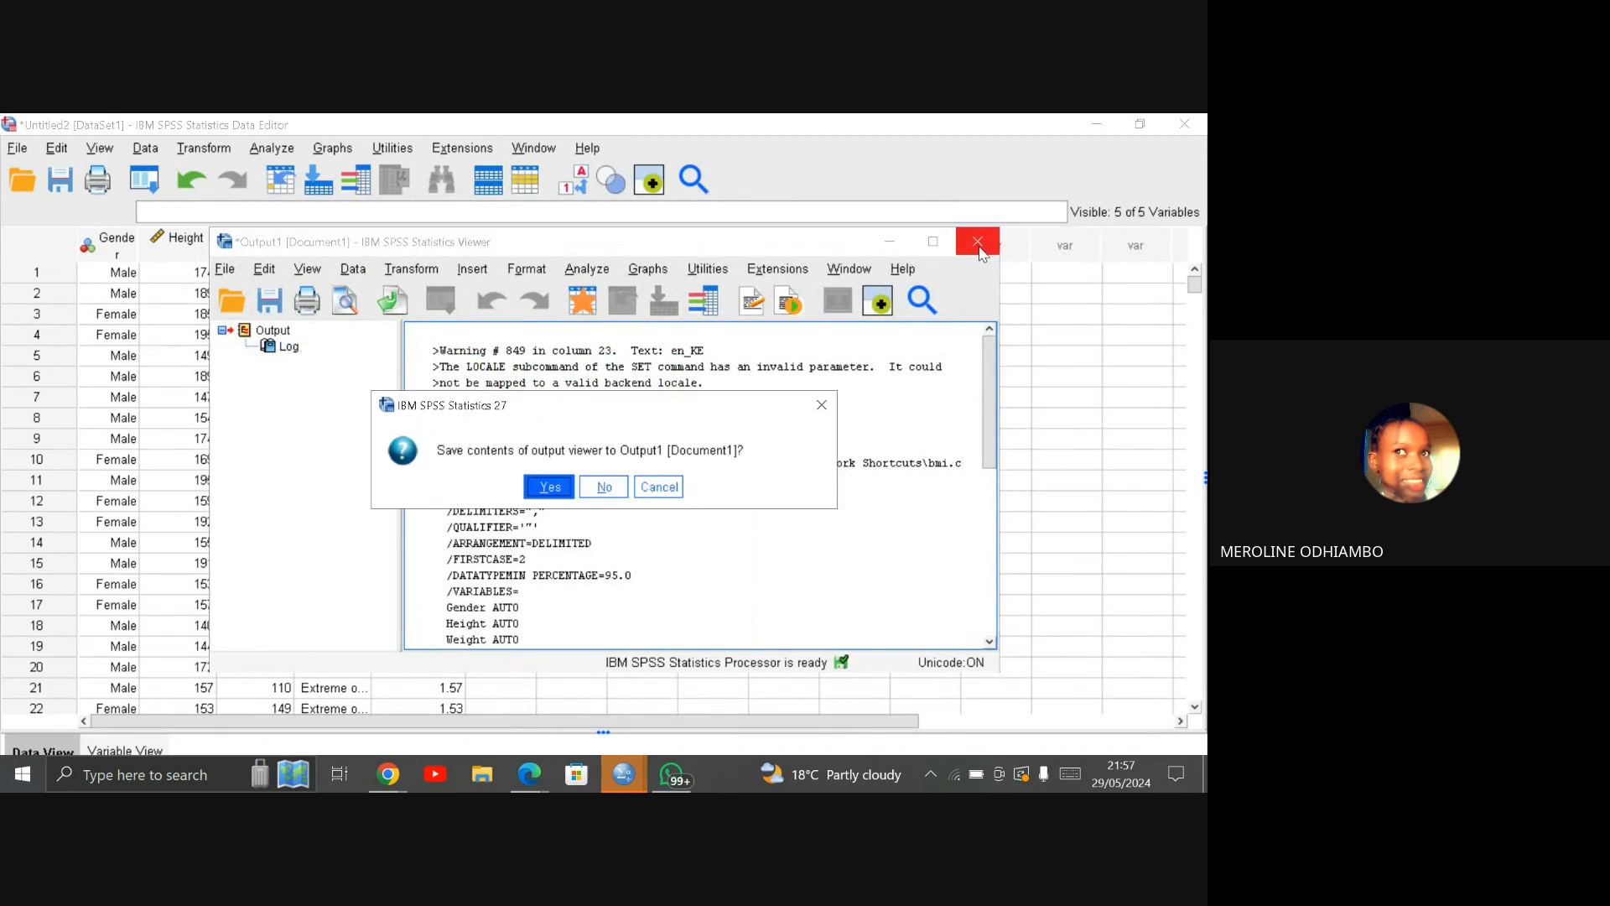
{"action": "left_click", "coordinate": [657, 488]}
{"action": "left_click", "coordinate": [886, 239]}
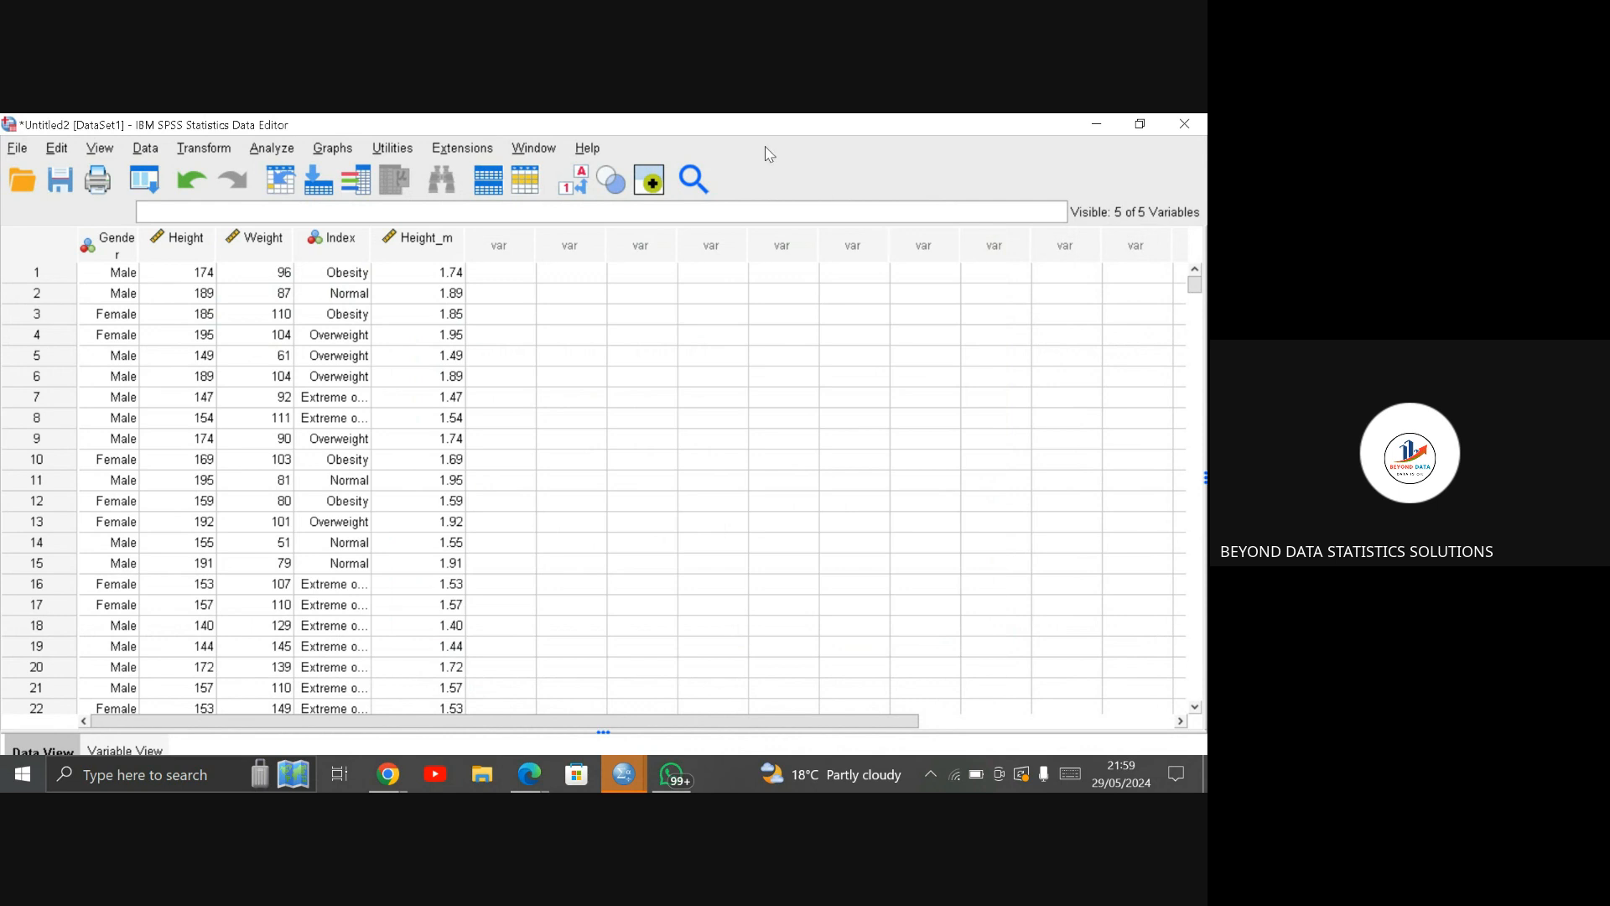
Step: Start computing another variable with bmi as the target variable name
{"action": "left_click", "coordinate": [204, 149]}
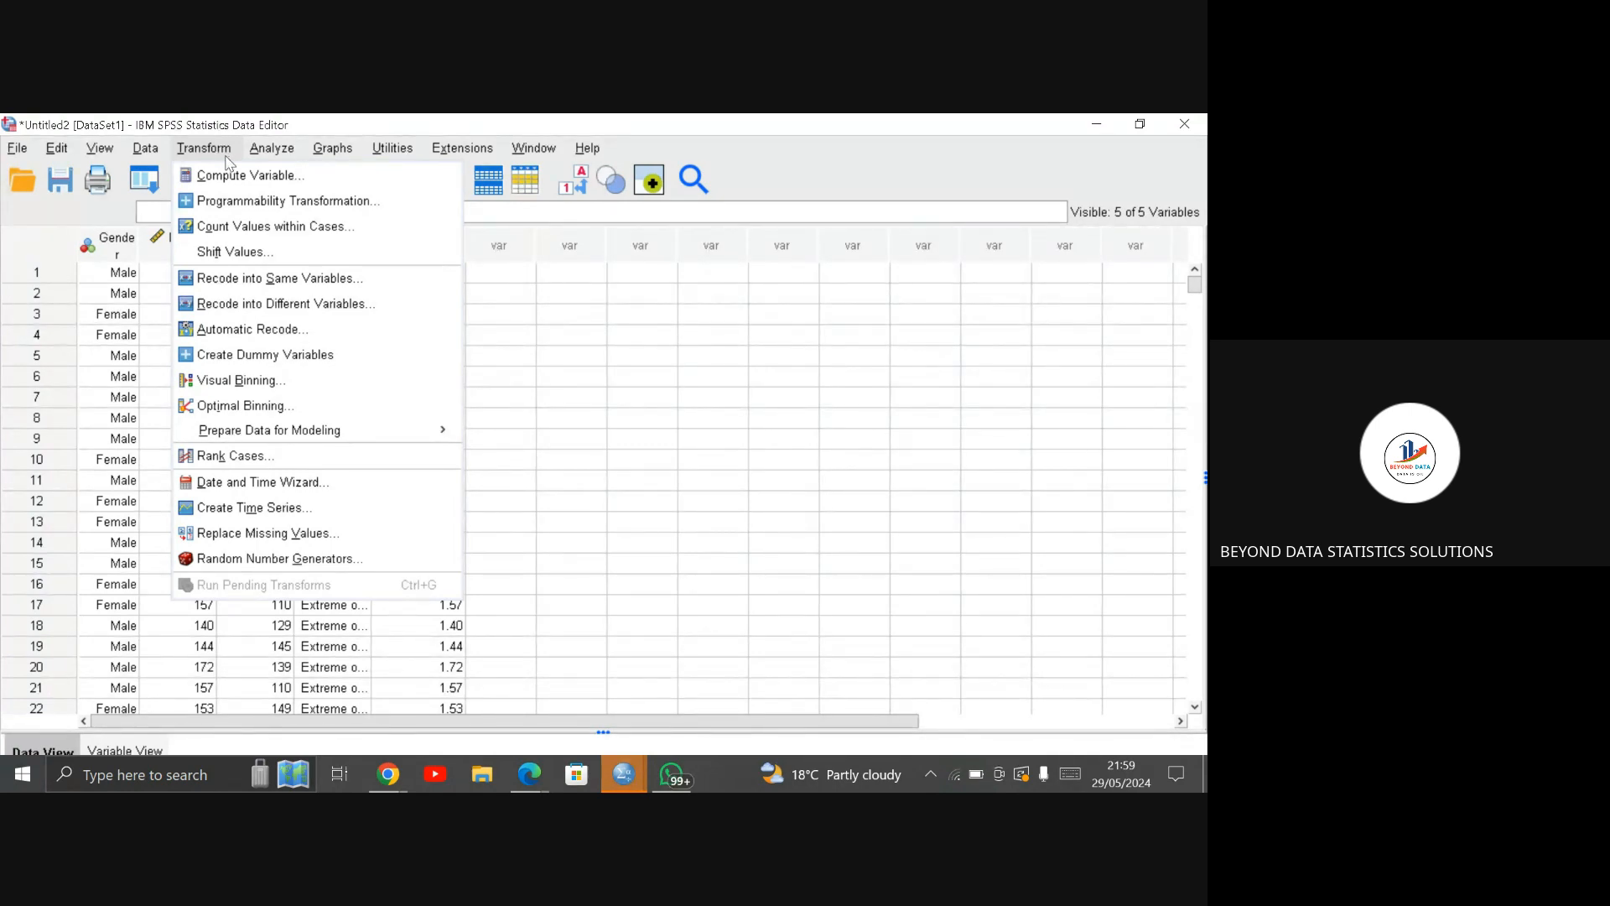
{"action": "left_click", "coordinate": [243, 175]}
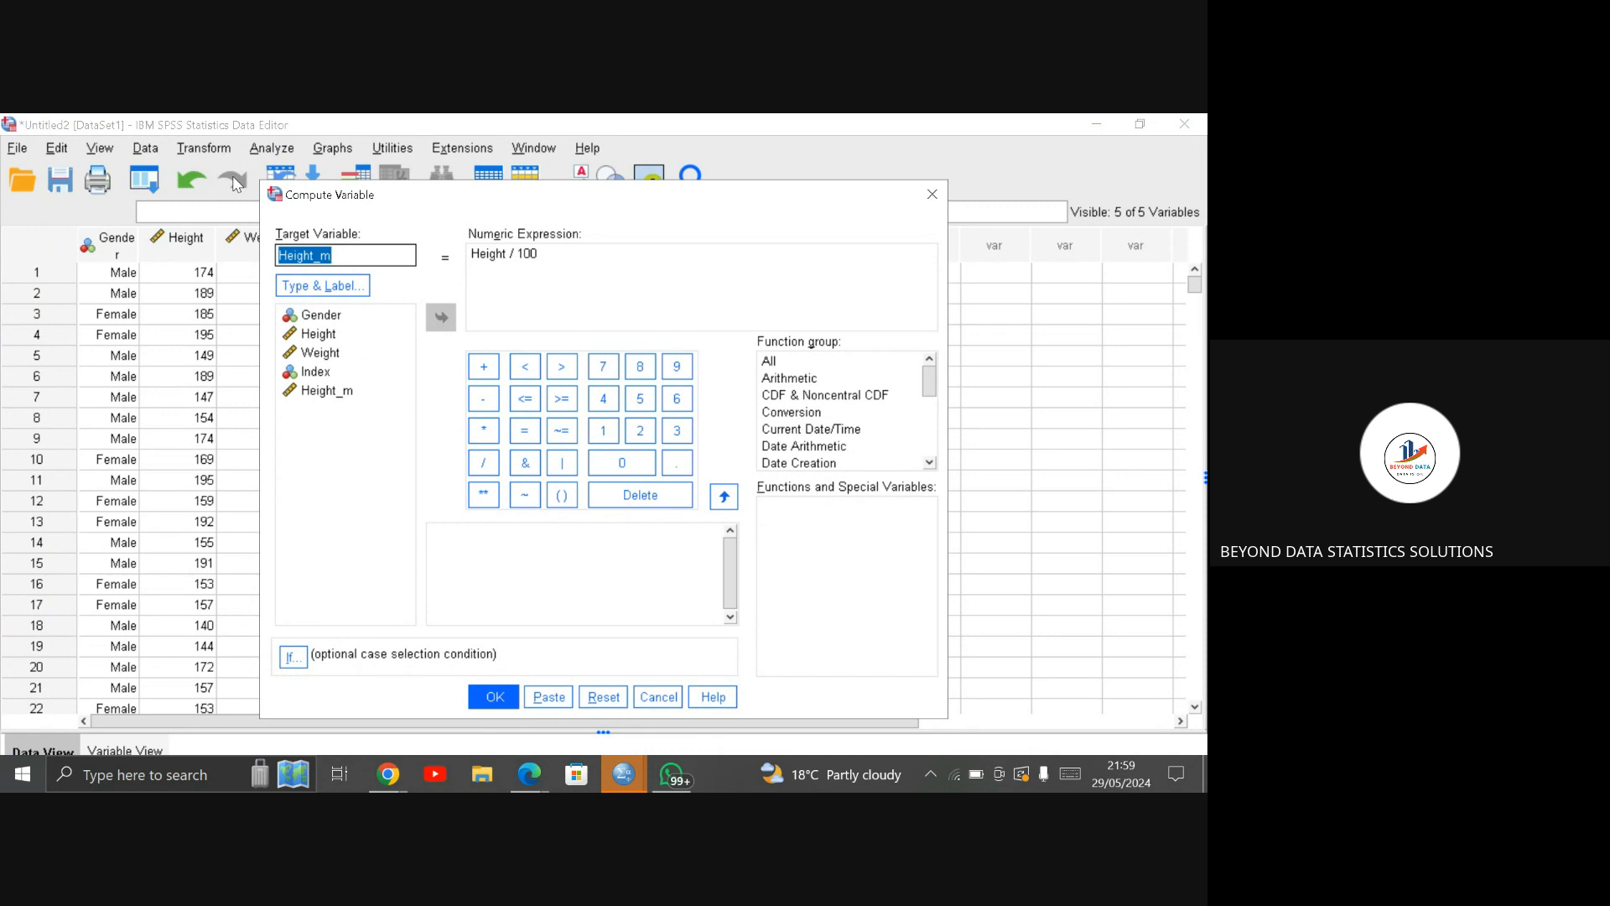
{"action": "left_click", "coordinate": [346, 256]}
{"action": "key", "text": "BackSpace"}
{"action": "key", "text": "BackSpace"}
{"action": "key", "text": "BackSpace"}
{"action": "key", "text": "BackSpace"}
{"action": "key", "text": "BackSpace"}
{"action": "key", "text": "BackSpace"}
{"action": "key", "text": "BackSpace"}
{"action": "key", "text": "BackSpace"}
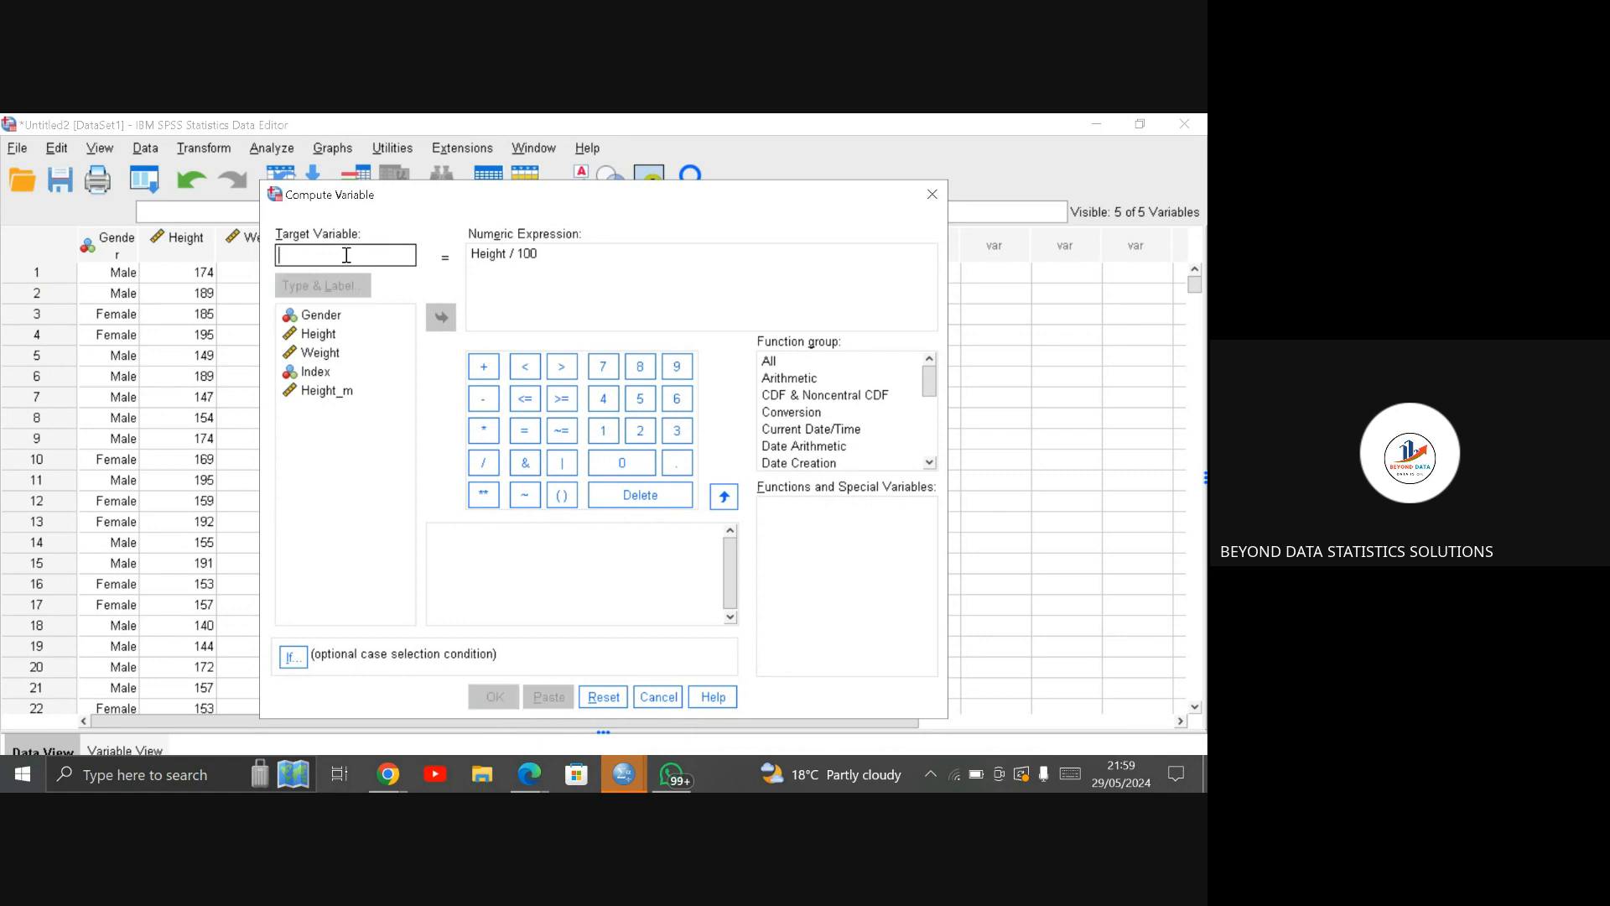
{"action": "type", "text": "b"}
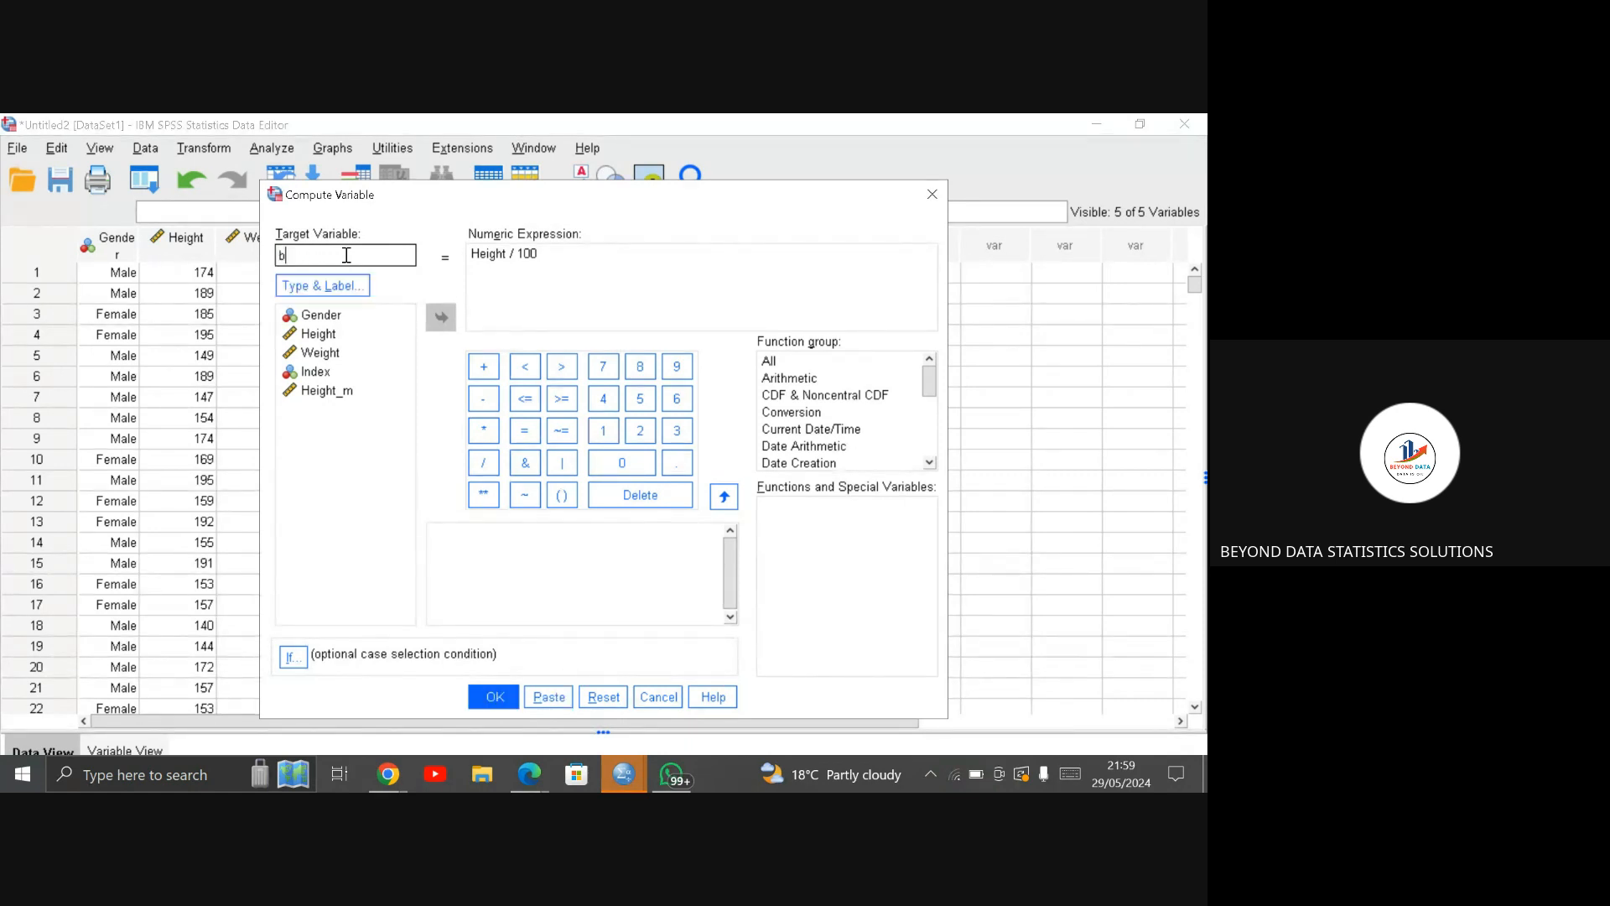
{"action": "type", "text": "mi"}
Step: Clear the previous numeric expression from the bmi computation
{"action": "left_click", "coordinate": [562, 256]}
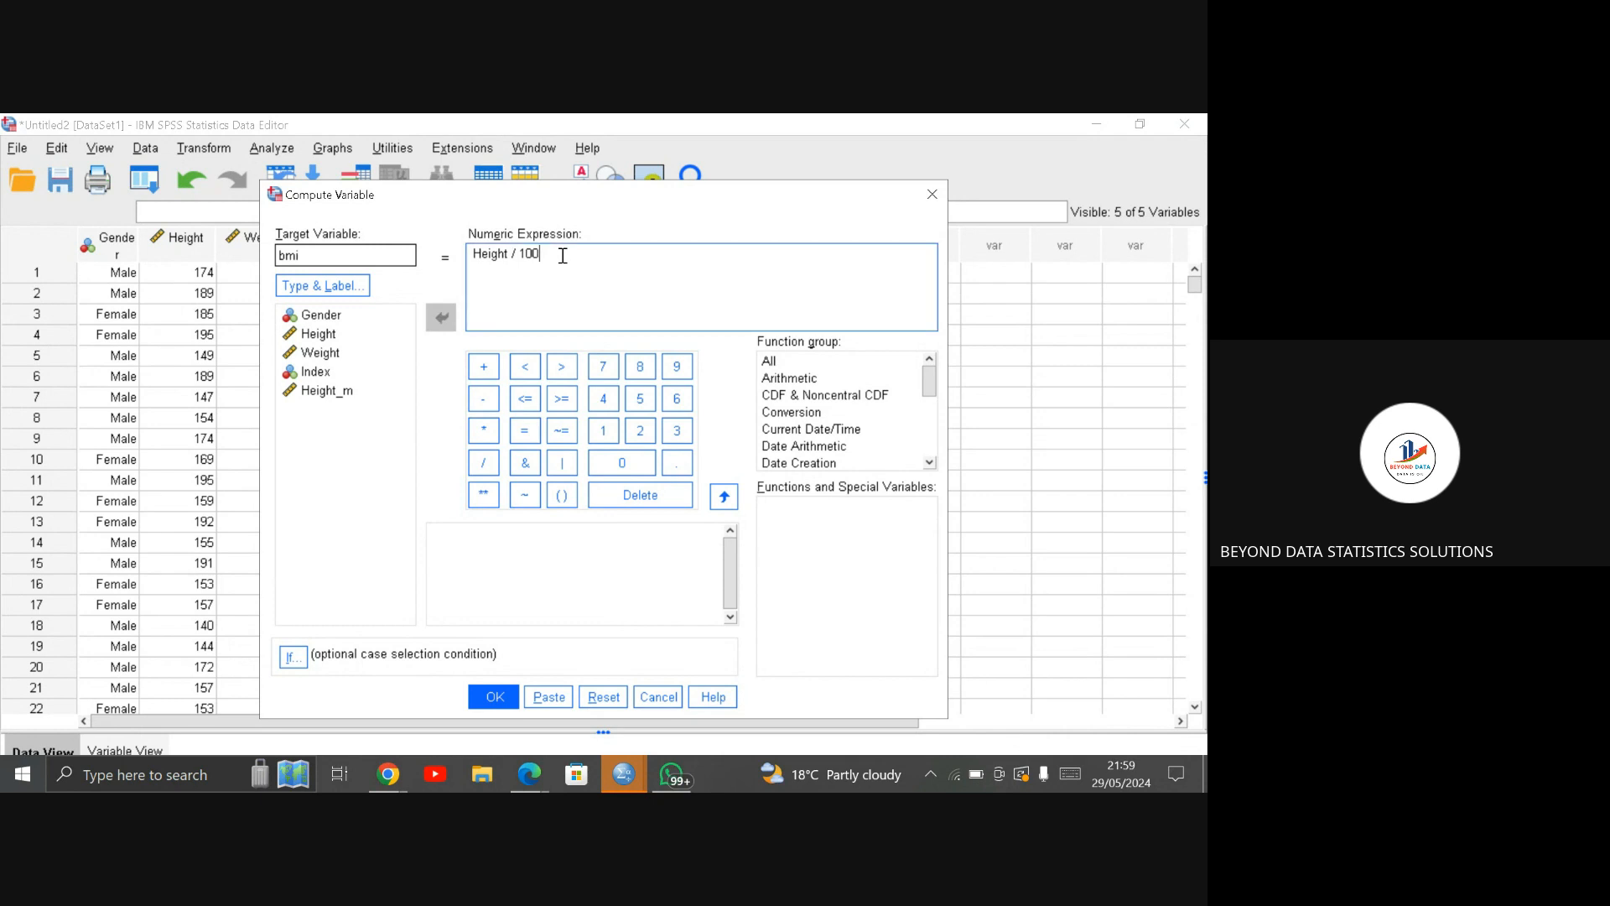
{"action": "key", "text": "BackSpace"}
{"action": "key", "text": "BackSpace"}
{"action": "key", "text": "BackSpace"}
{"action": "key", "text": "BackSpace"}
{"action": "key", "text": "BackSpace"}
{"action": "key", "text": "BackSpace"}
{"action": "key", "text": "BackSpace"}
{"action": "key", "text": "BackSpace"}
{"action": "key", "text": "BackSpace"}
{"action": "key", "text": "BackSpace"}
{"action": "key", "text": "BackSpace"}
{"action": "key", "text": "BackSpace"}
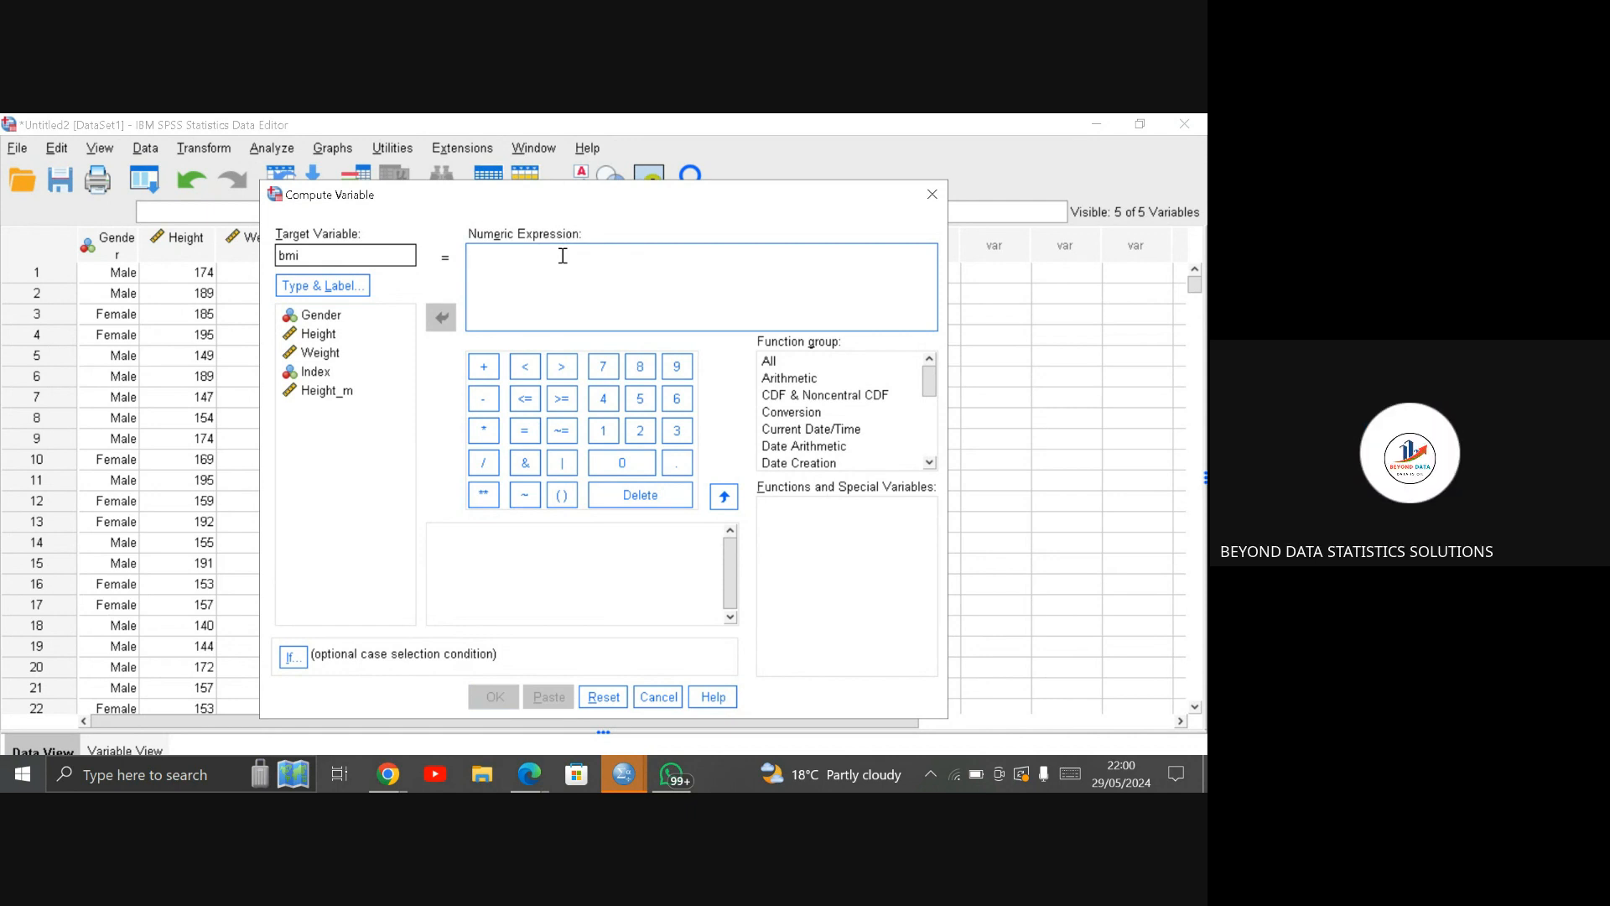
{"action": "type", "text": "("}
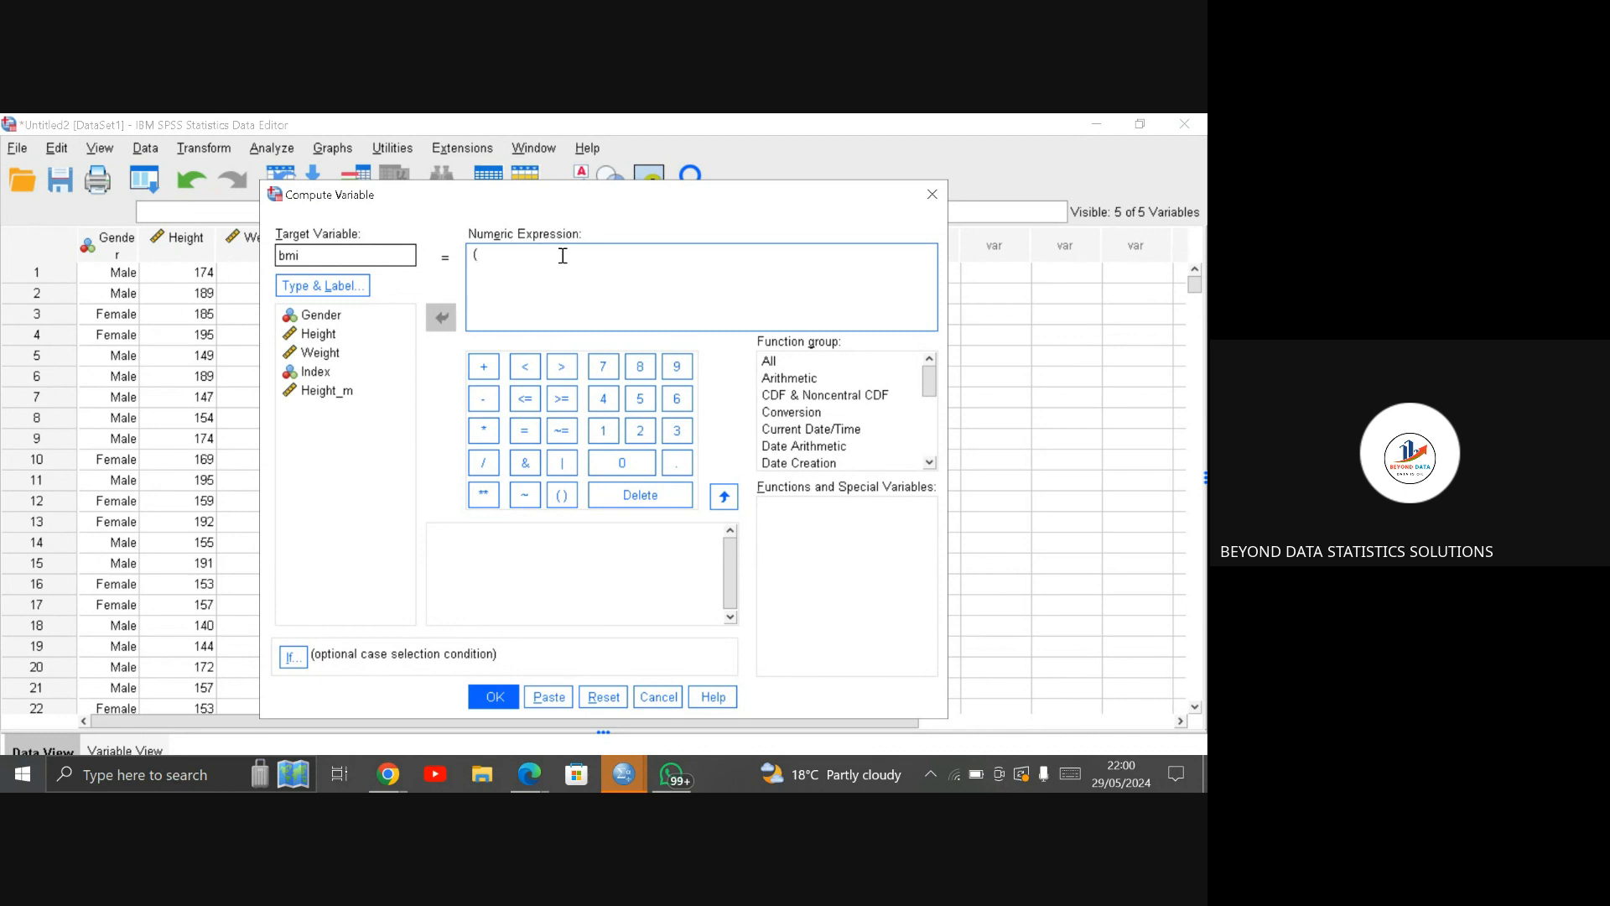
{"action": "left_click", "coordinate": [336, 334]}
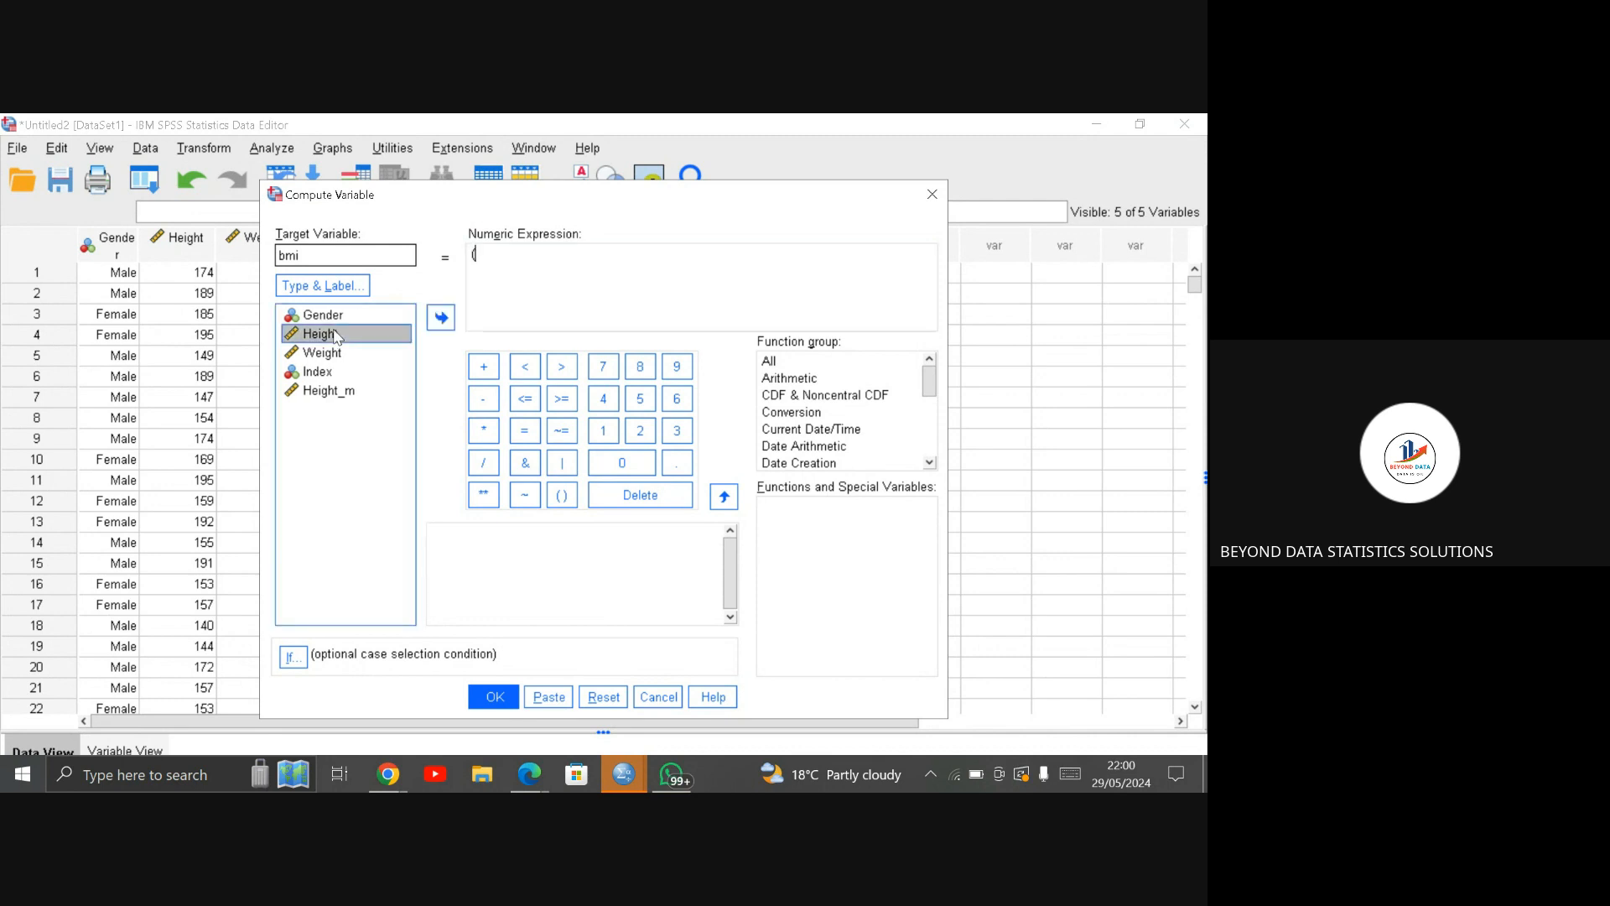
{"action": "left_click", "coordinate": [441, 319]}
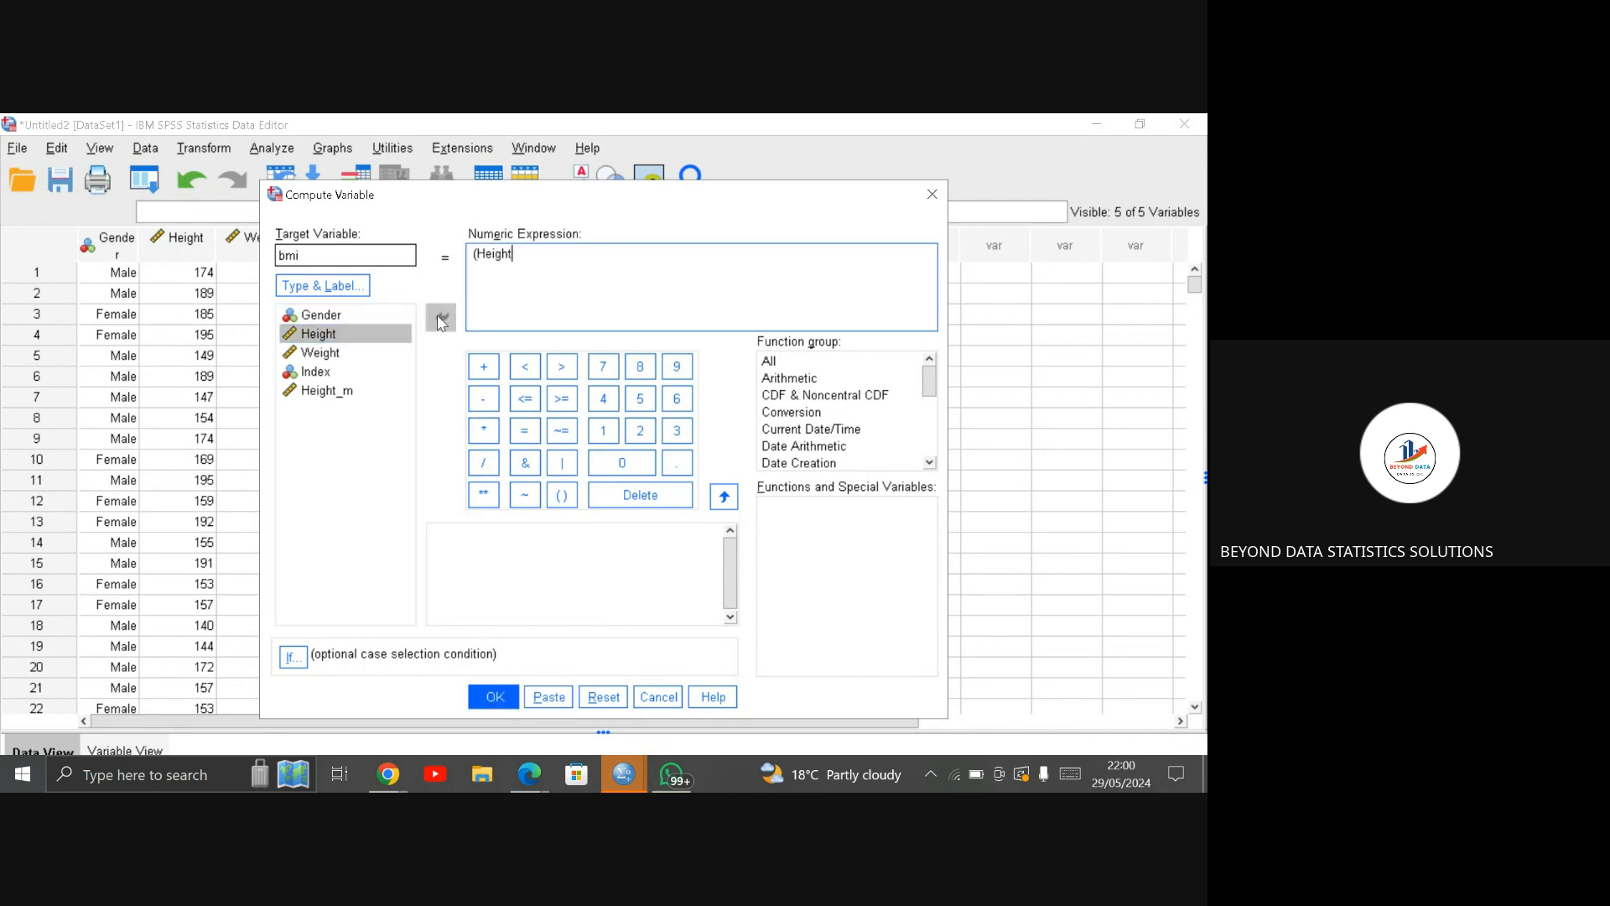
{"action": "key", "text": "BackSpace"}
{"action": "key", "text": "BackSpace"}
{"action": "key", "text": "BackSpace"}
{"action": "key", "text": "BackSpace"}
{"action": "key", "text": "BackSpace"}
{"action": "key", "text": "BackSpace"}
{"action": "left_click", "coordinate": [358, 356]}
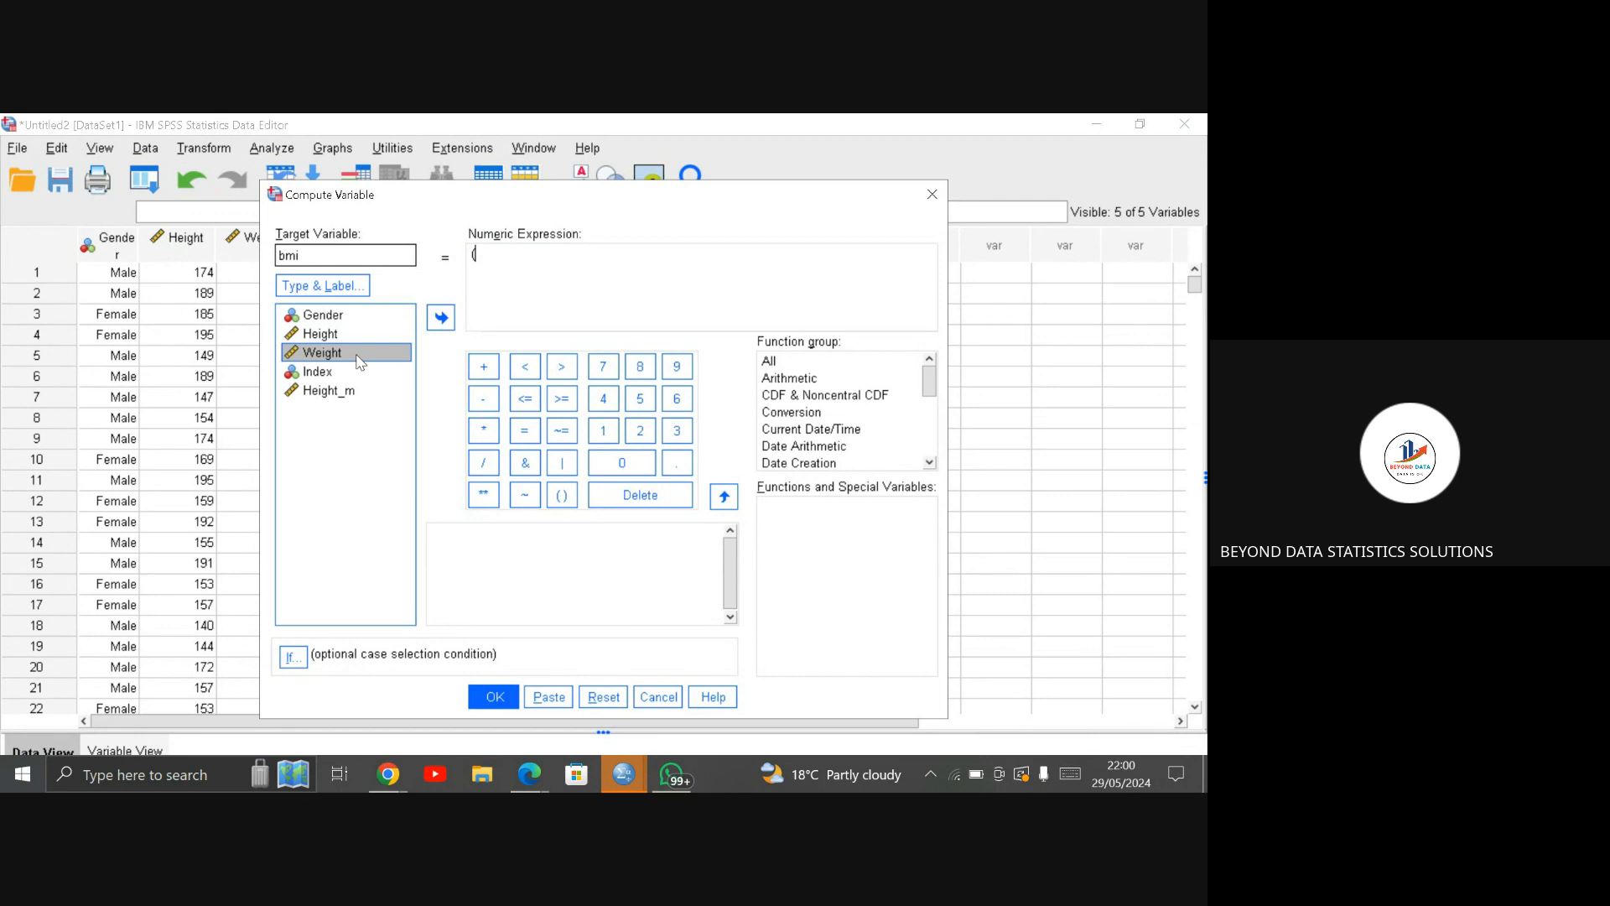
{"action": "left_click", "coordinate": [479, 255]}
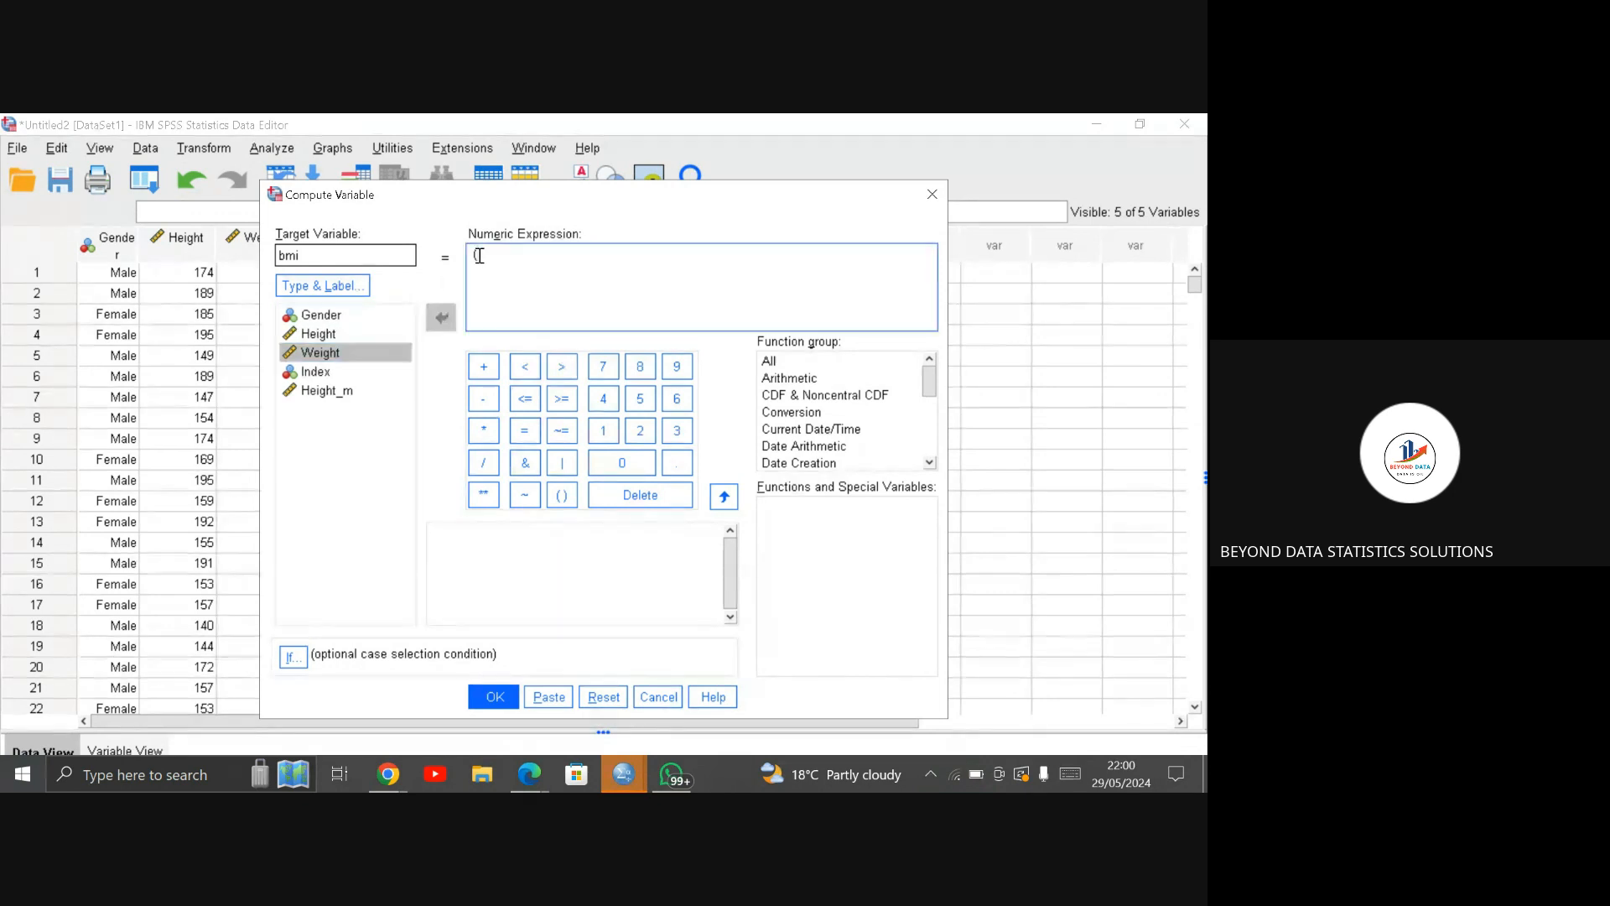
{"action": "key", "text": "BackSpace"}
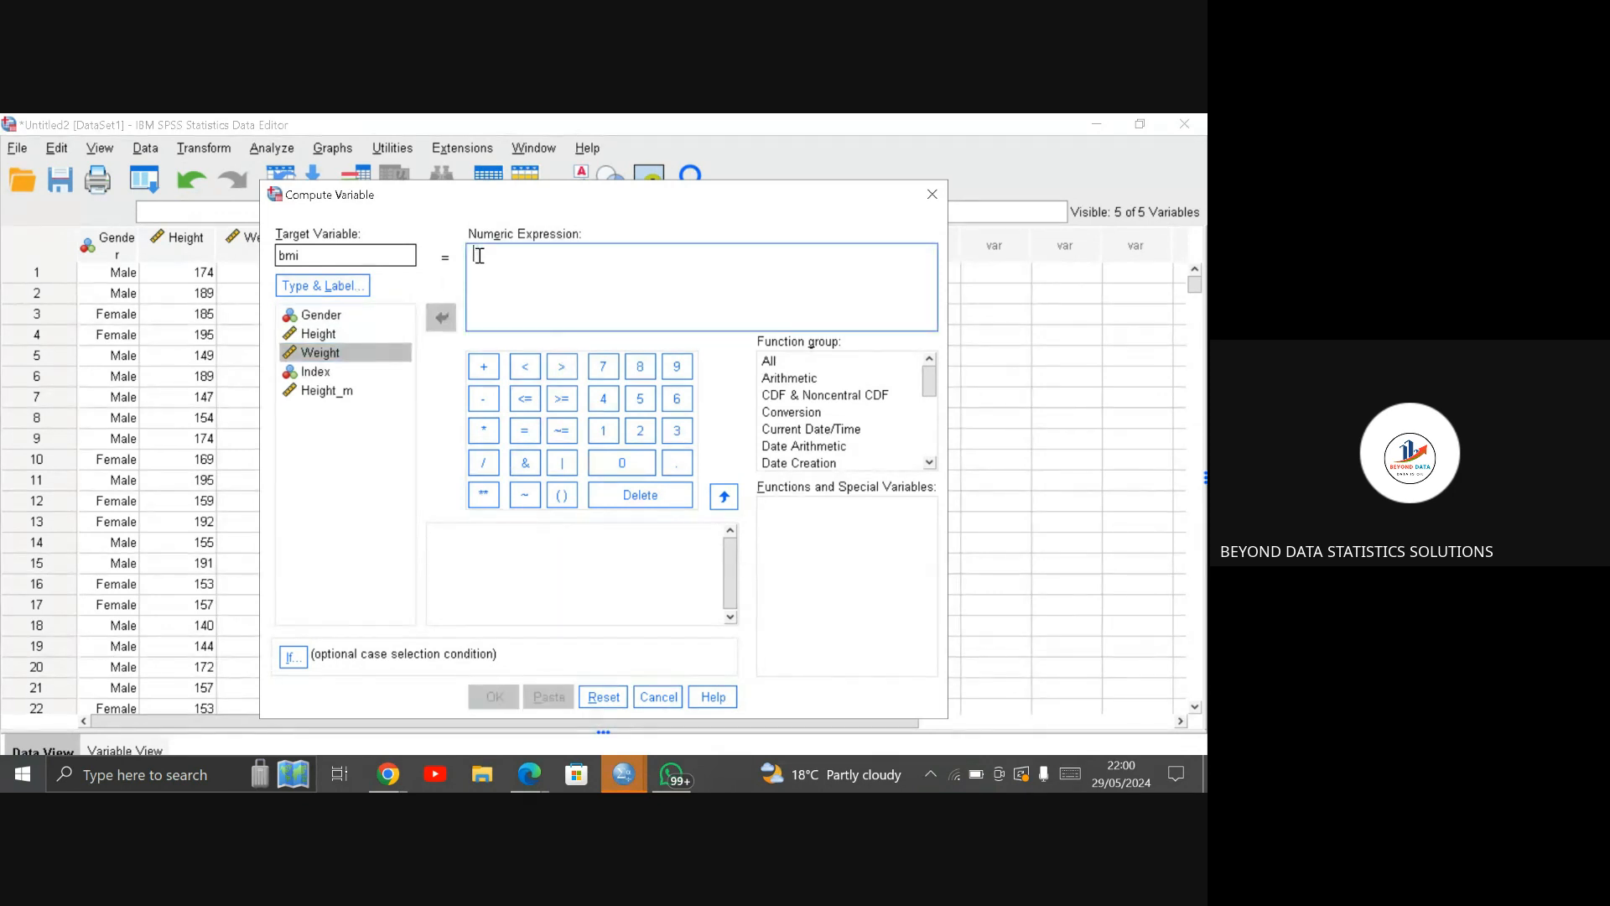
Step: Set the numeric expression for bmi to Weight / (Height_m ** 2)
{"action": "left_click", "coordinate": [349, 354]}
{"action": "left_click", "coordinate": [349, 353]}
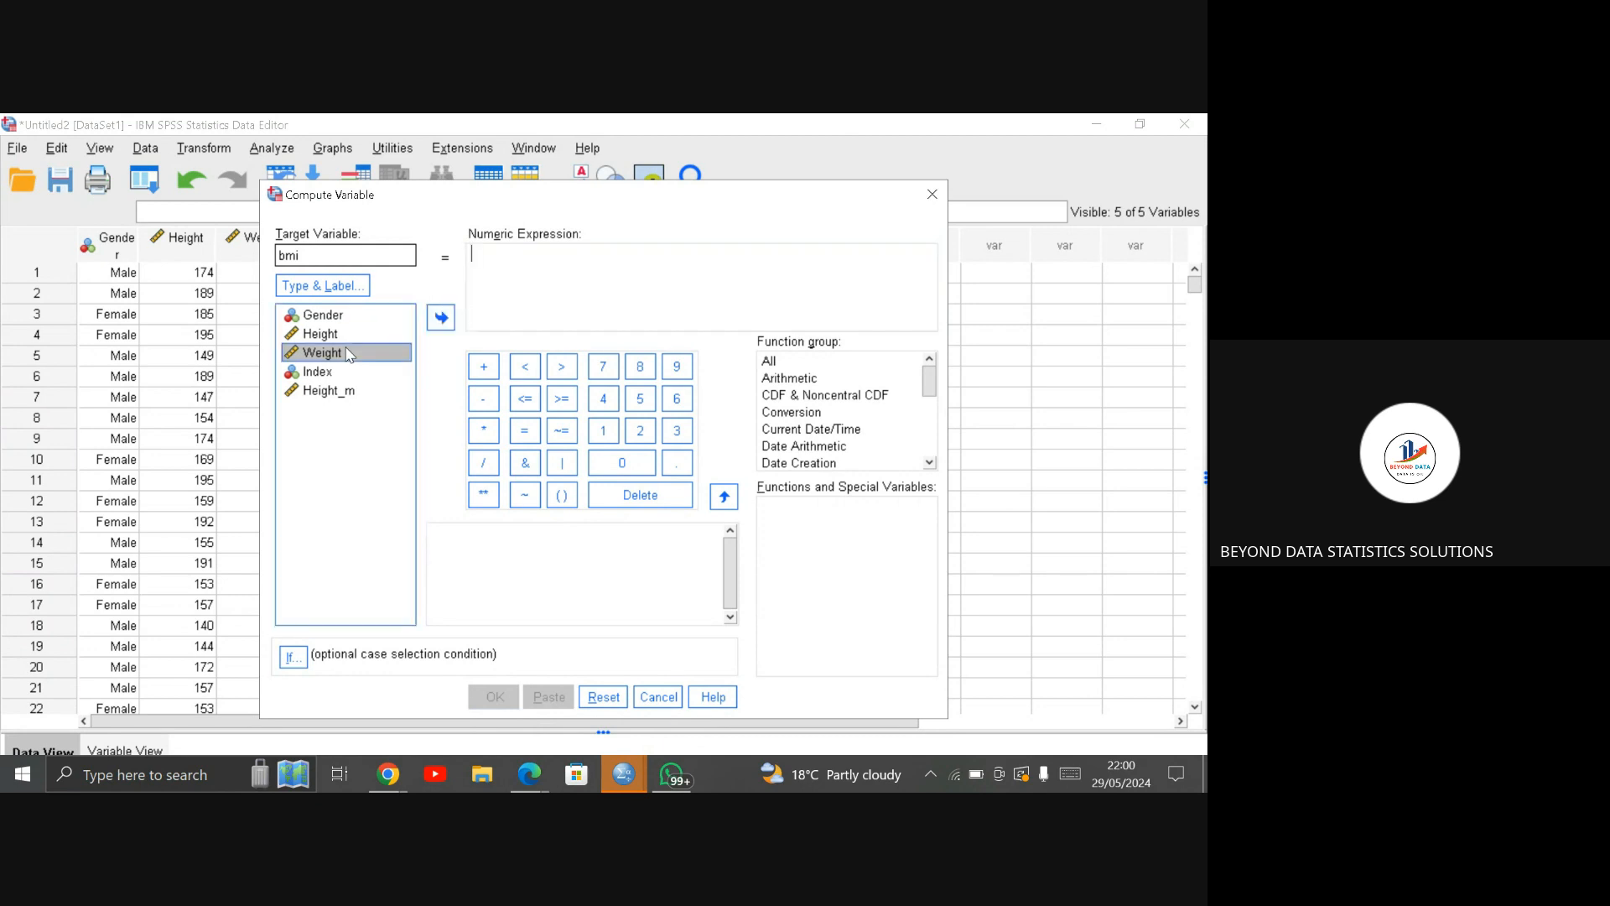
{"action": "left_click", "coordinate": [450, 322]}
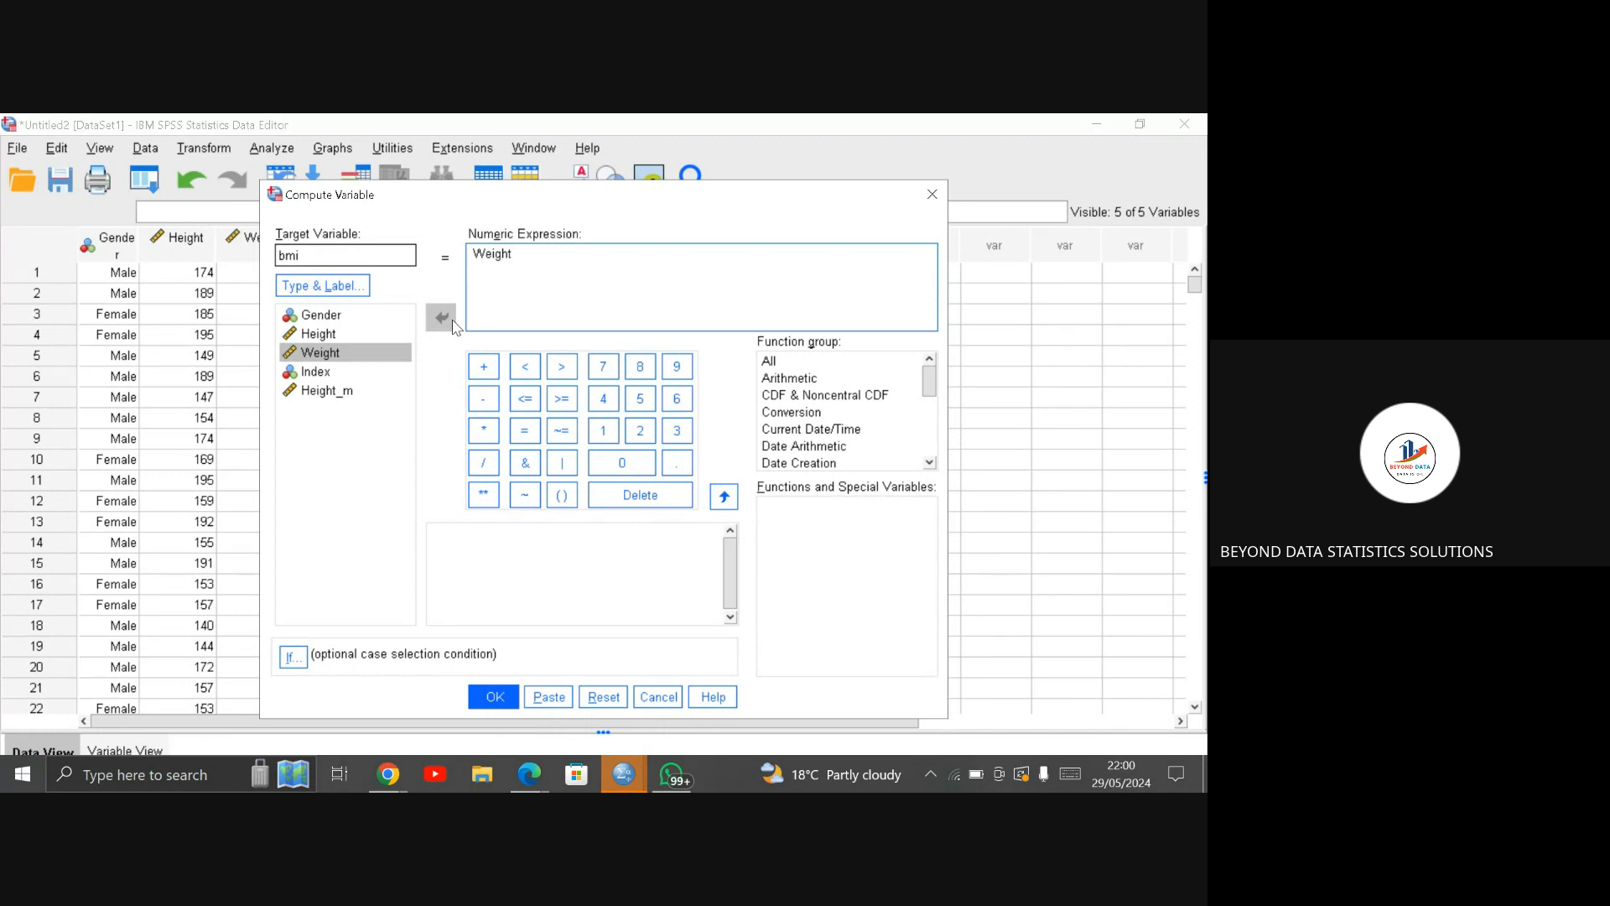
{"action": "left_click", "coordinate": [484, 463]}
{"action": "type", "text": "("}
{"action": "left_click", "coordinate": [364, 391]}
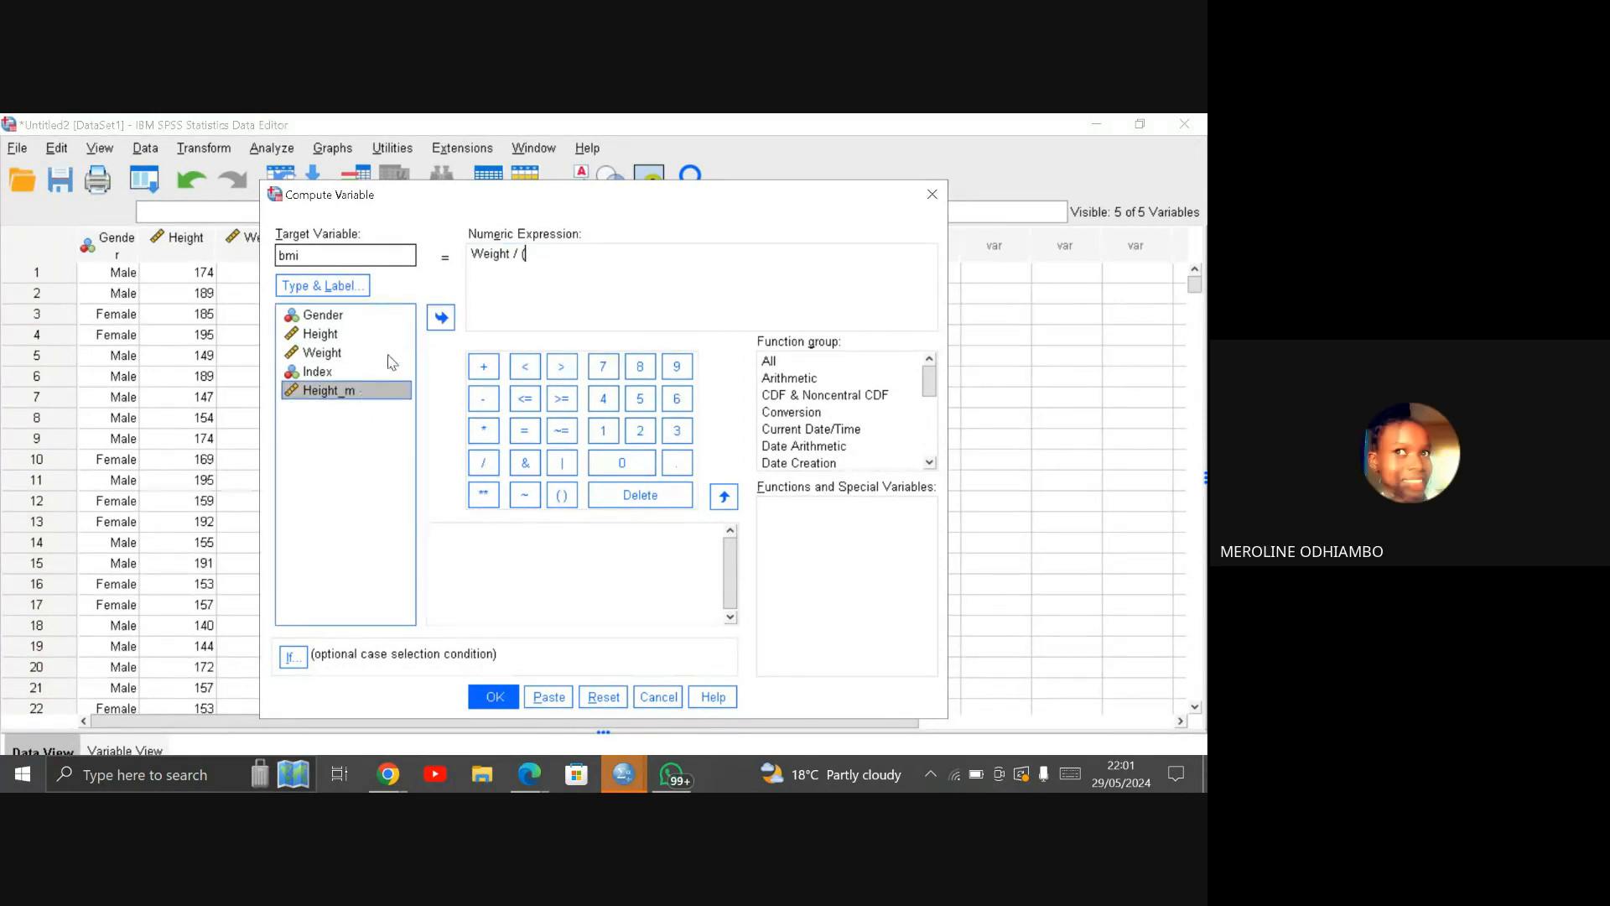
{"action": "left_click", "coordinate": [442, 317]}
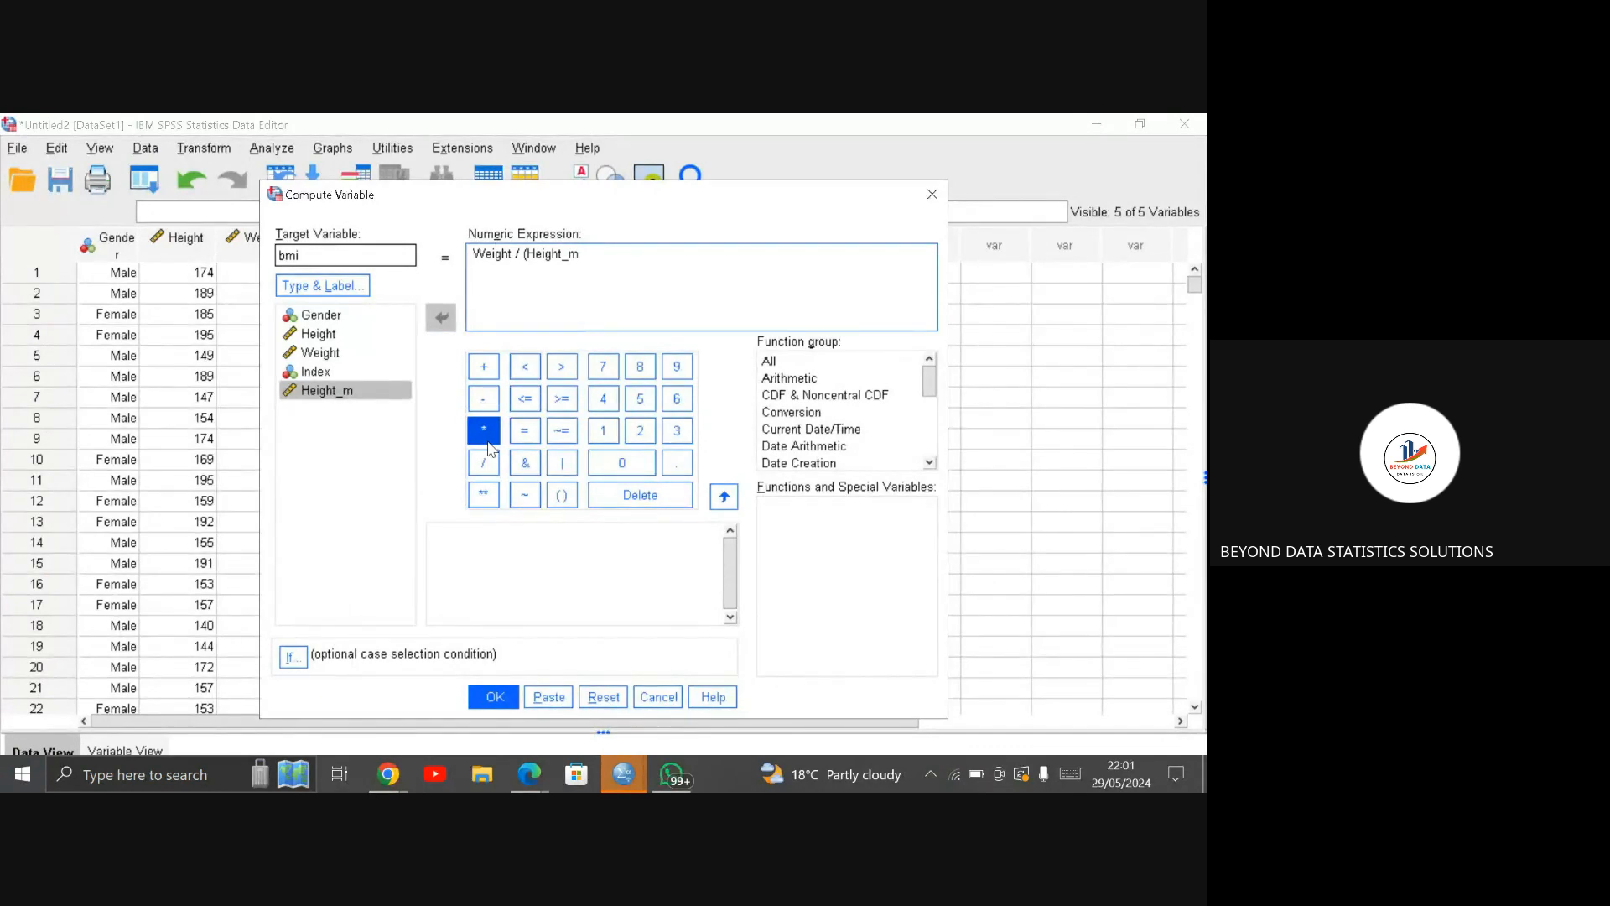
{"action": "left_click", "coordinate": [484, 494]}
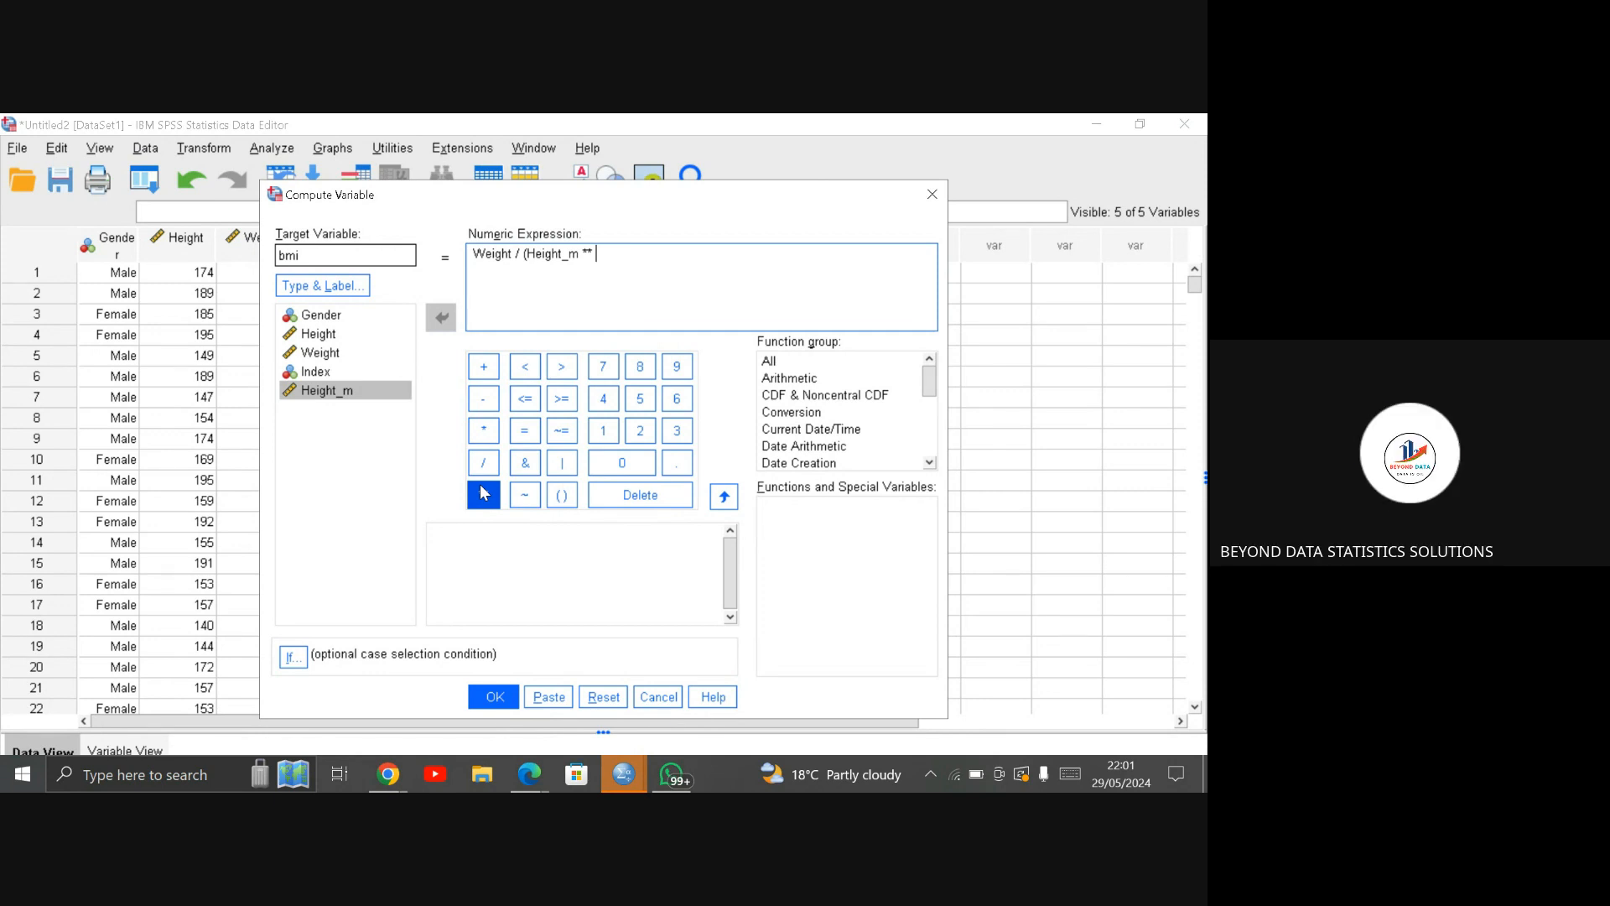
{"action": "left_click", "coordinate": [638, 436]}
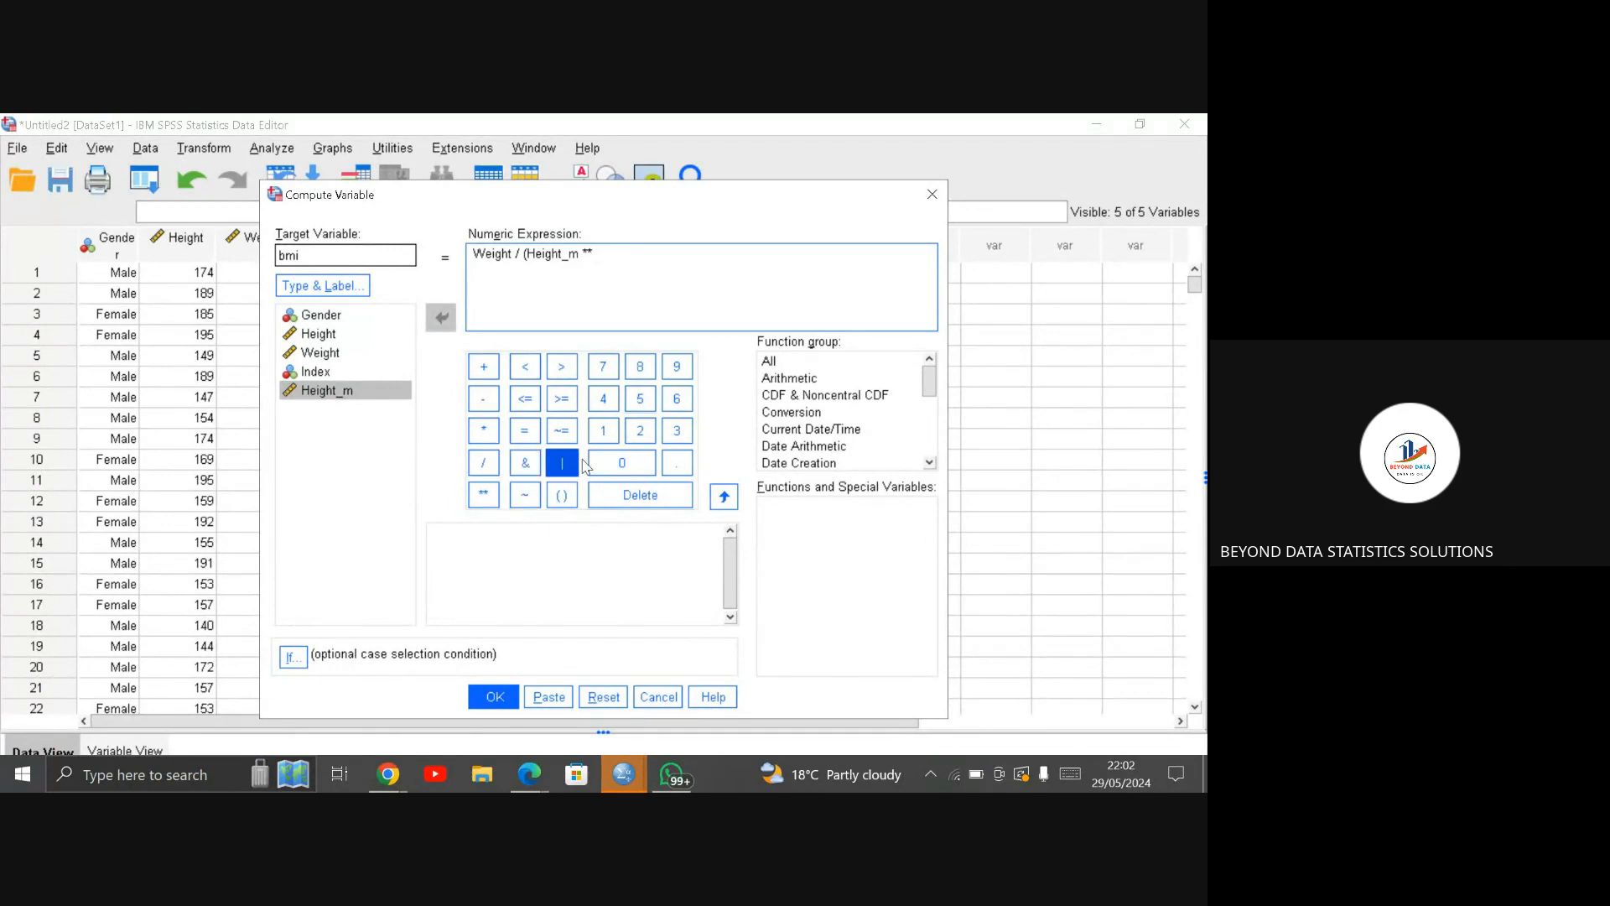
{"action": "left_click", "coordinate": [641, 431]}
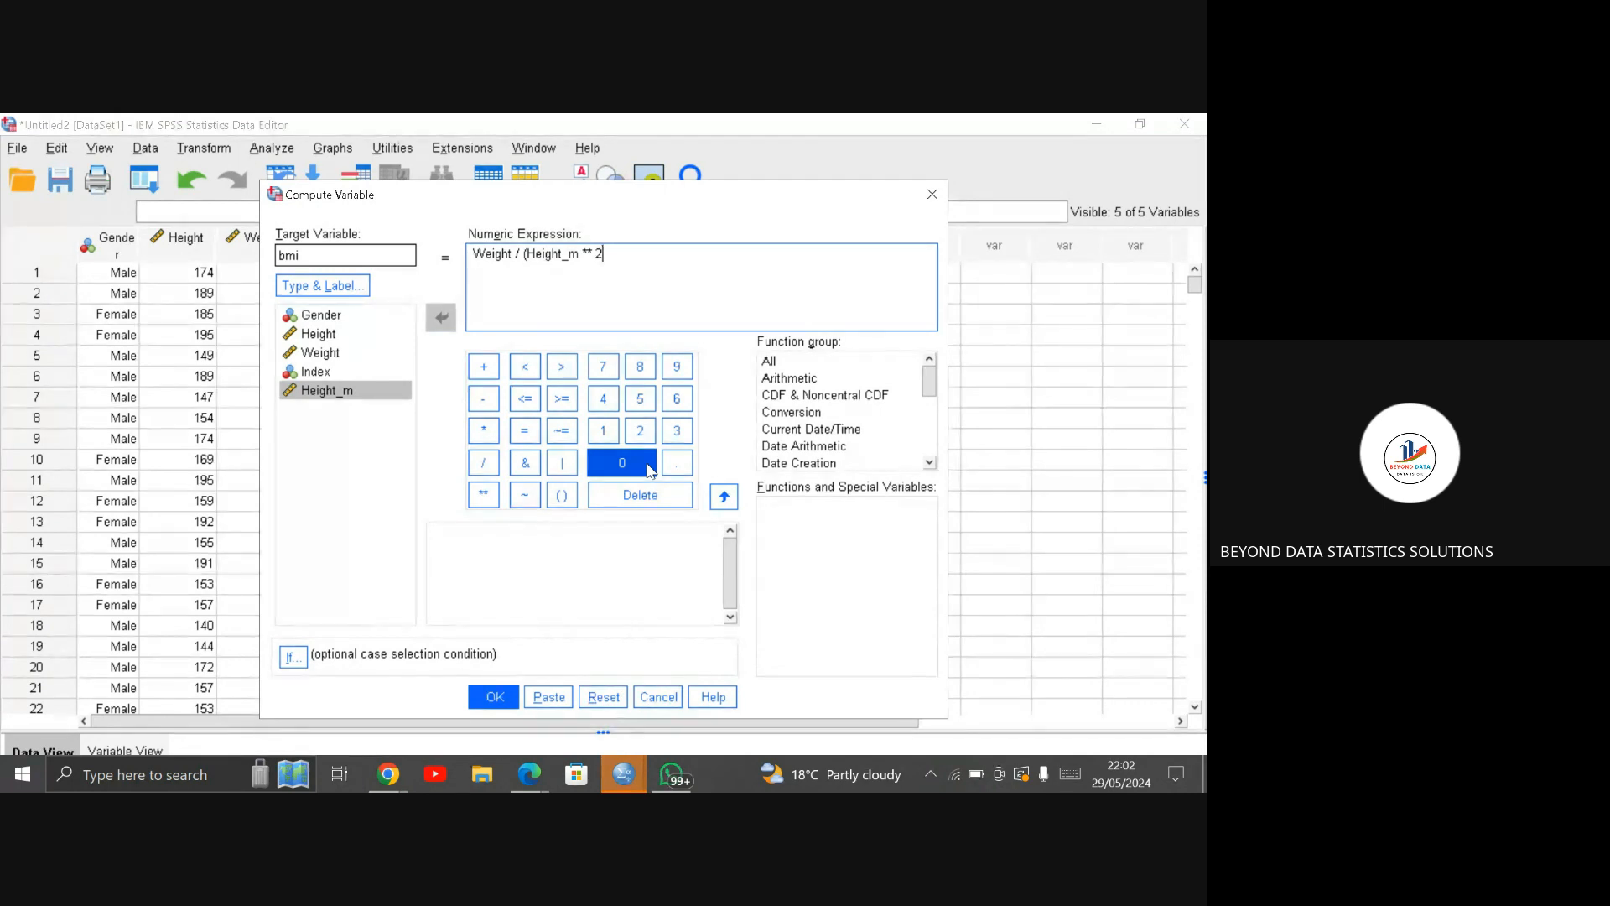
{"action": "type", "text": ")"}
Step: Run the bmi computation and minimize both the output viewer and the data editor
{"action": "left_click", "coordinate": [497, 702]}
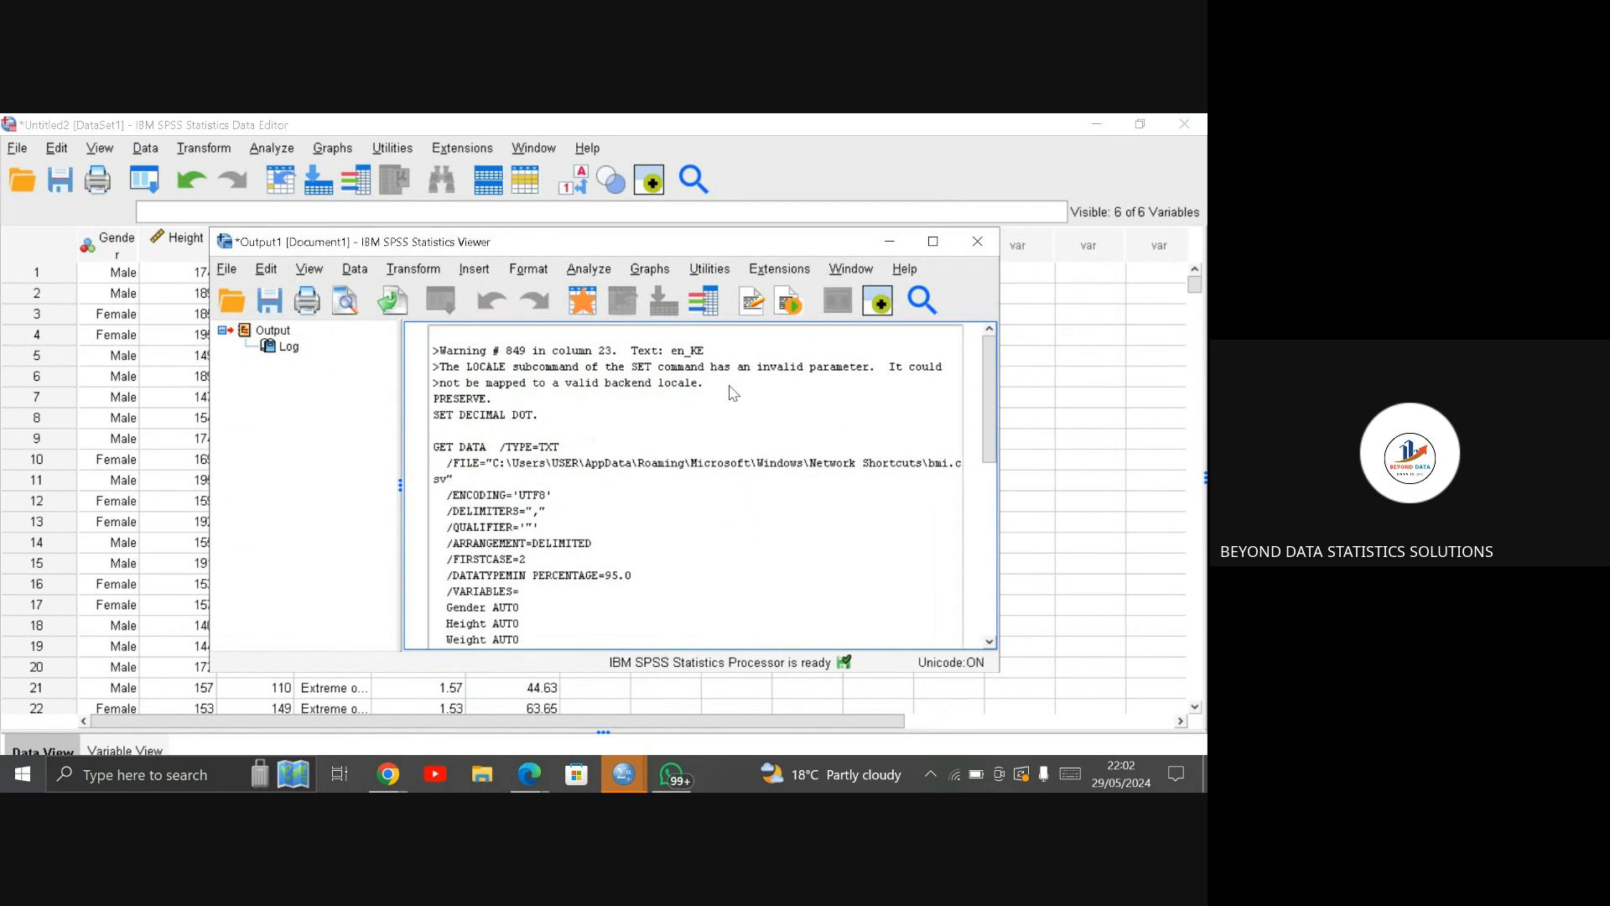
{"action": "left_click", "coordinate": [894, 243]}
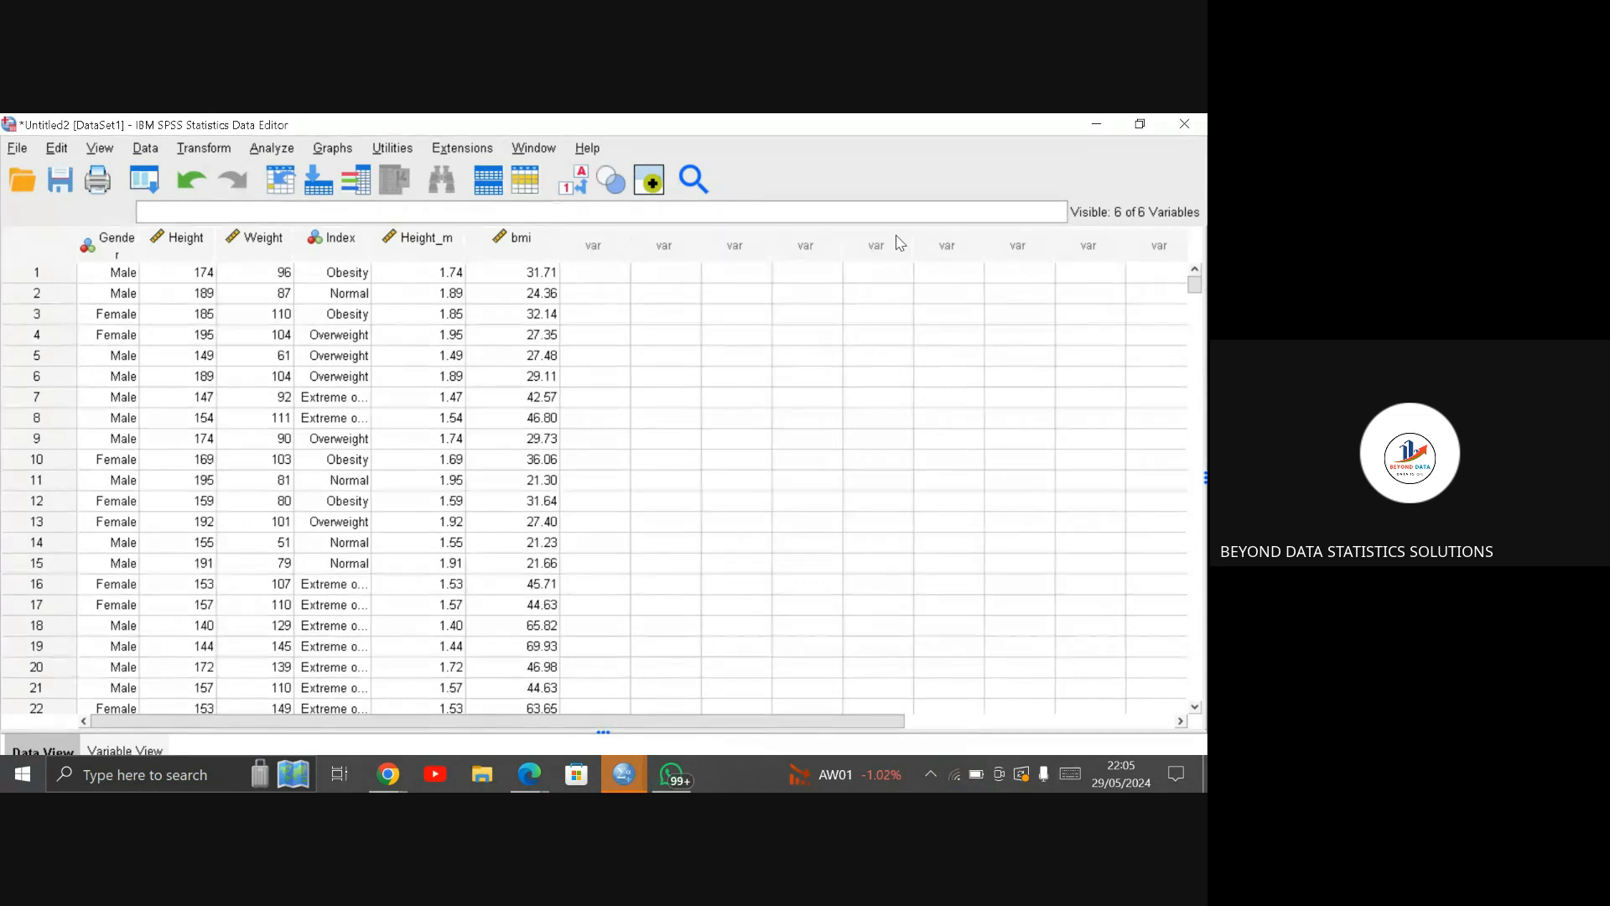
{"action": "left_click", "coordinate": [1097, 124]}
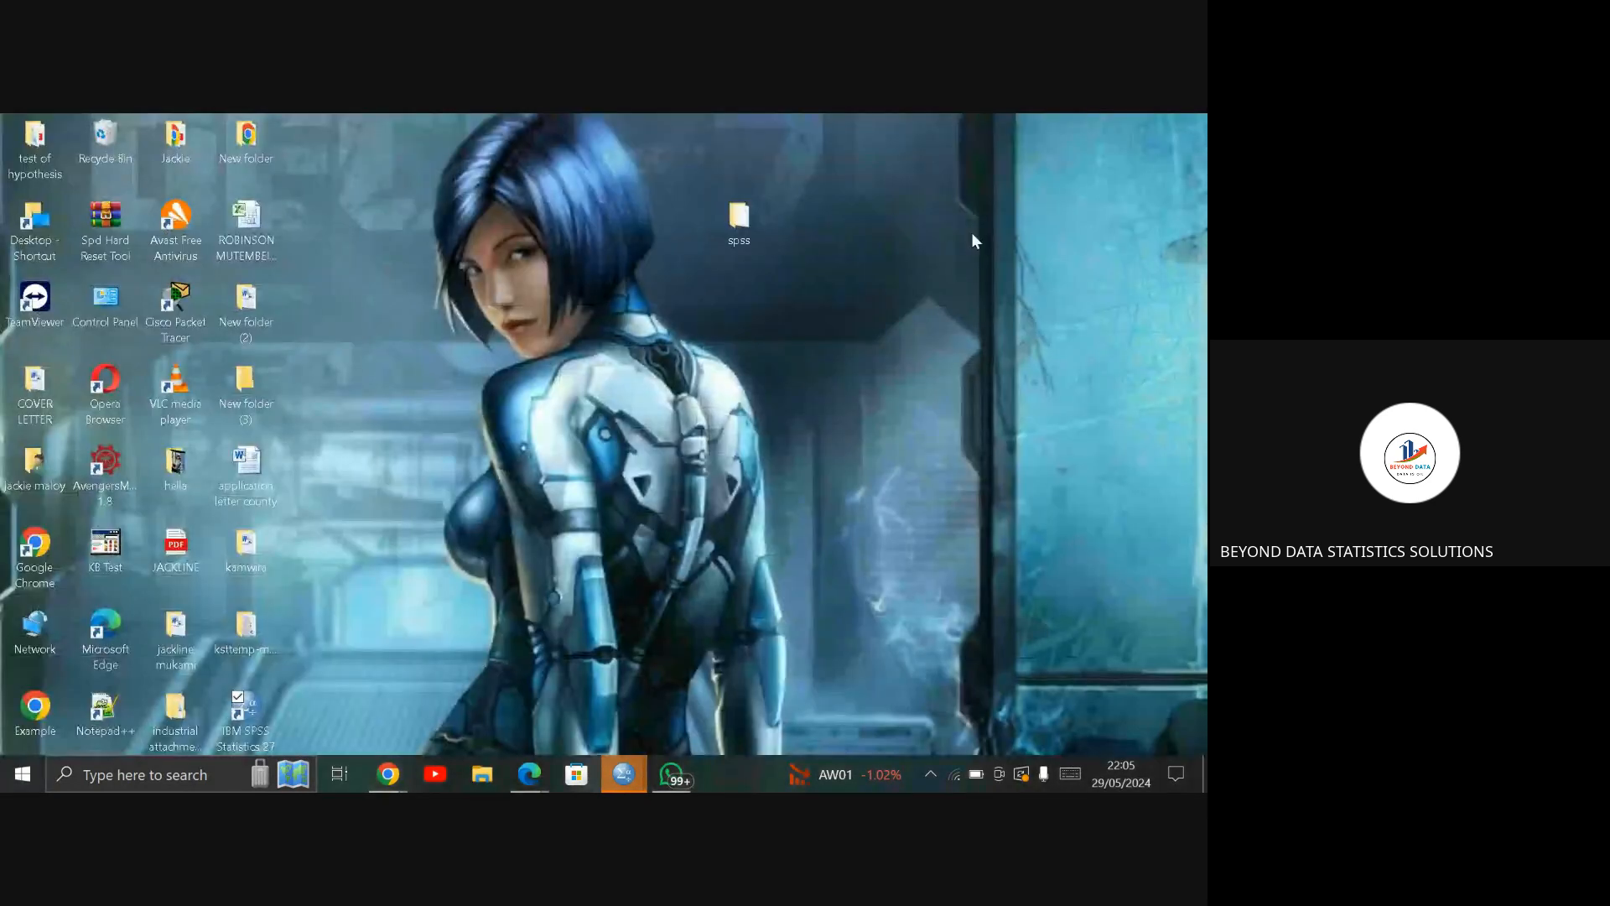